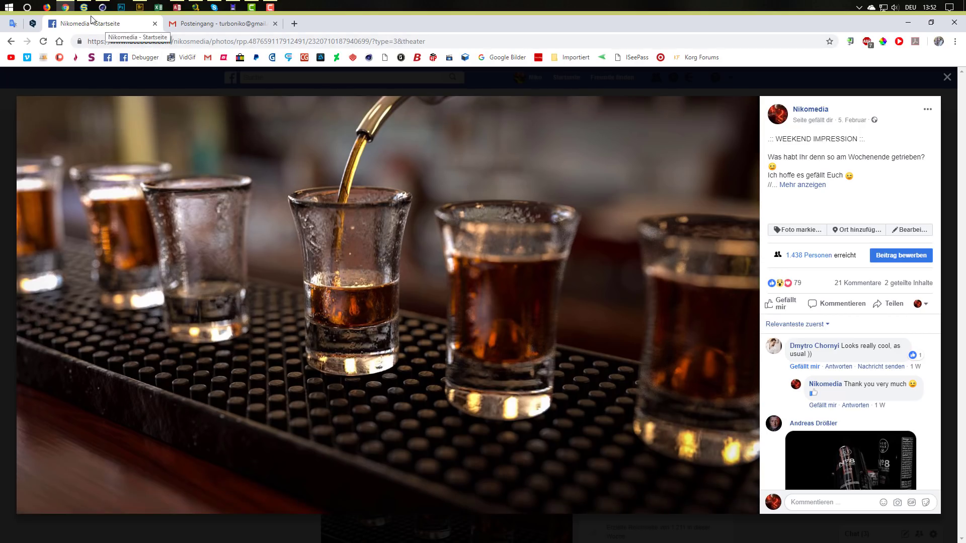
Switch to CINEMA 4D and add a cylinder primitive to the empty scene.
{"action": "mouse_move", "coordinate": [103, 9]}
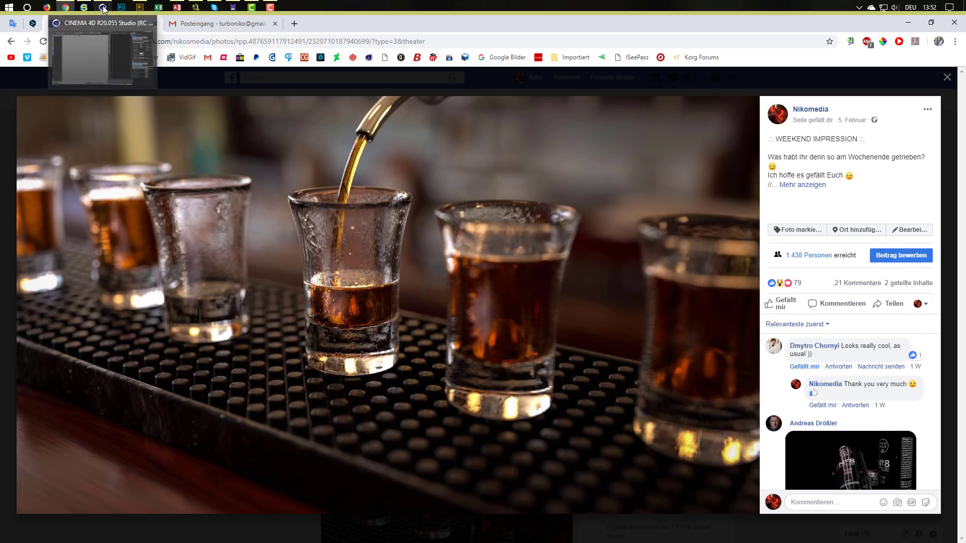
{"action": "left_click", "coordinate": [93, 53]}
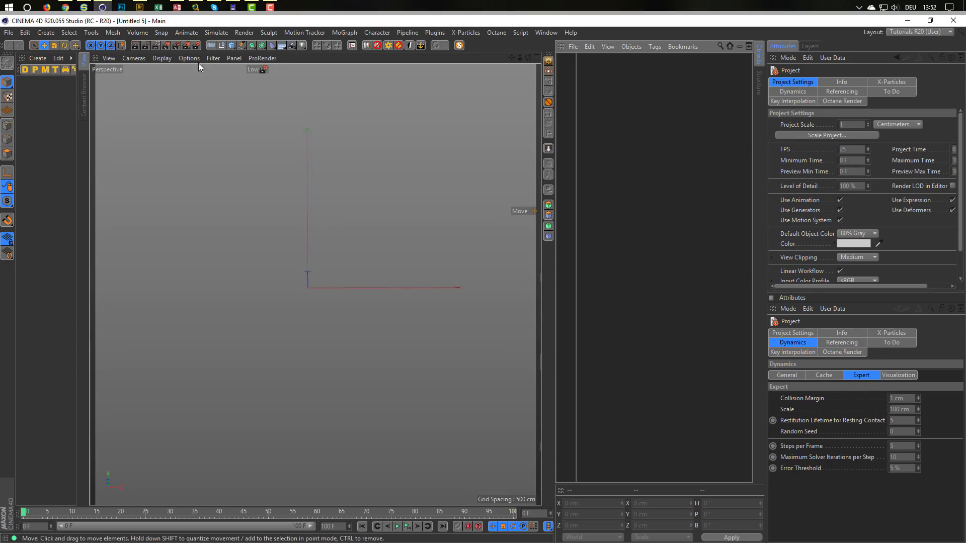
{"action": "left_click_drag", "start_coordinate": [231, 48], "coordinate": [444, 68]}
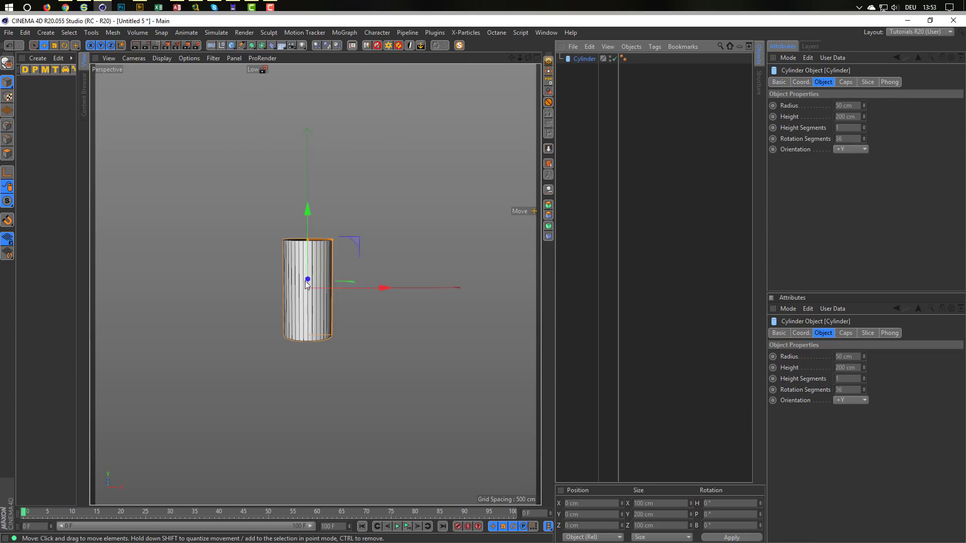
{"action": "scroll", "coordinate": [318, 275], "scroll_direction": "up", "scroll_amount": 6}
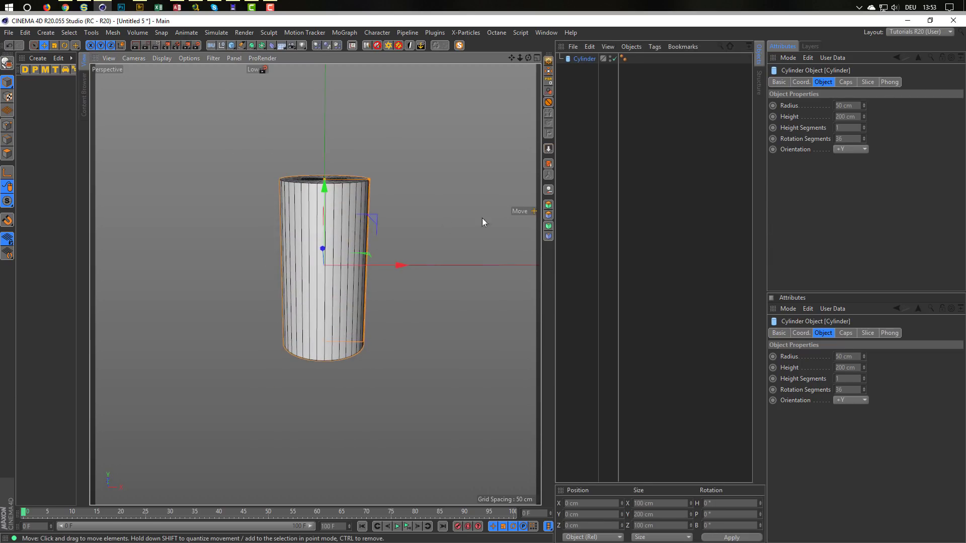
Set the cylinder's rotation segments to 12 and its height to 150 cm.
{"action": "type", "text": "12"}
{"action": "key", "text": "Return"}
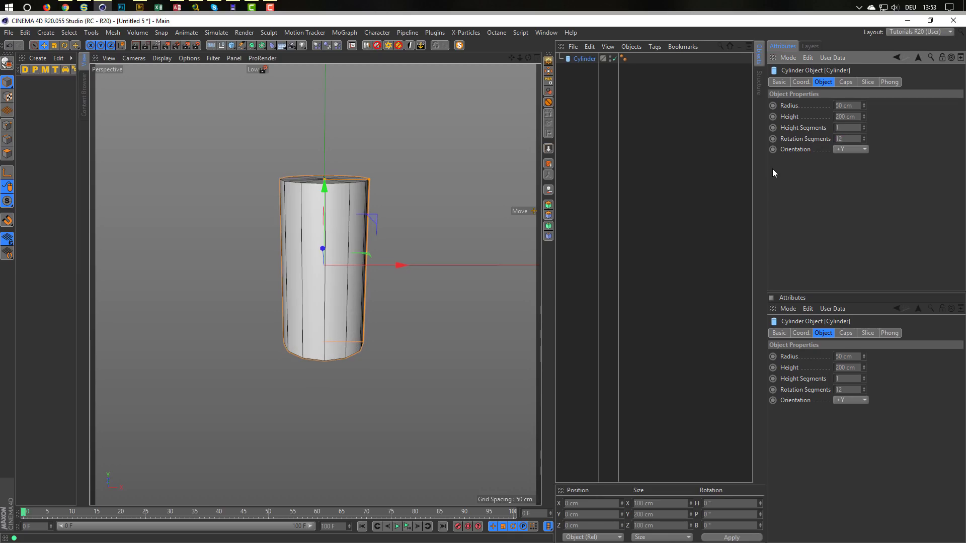
{"action": "scroll", "coordinate": [338, 244], "scroll_direction": "up", "scroll_amount": 3}
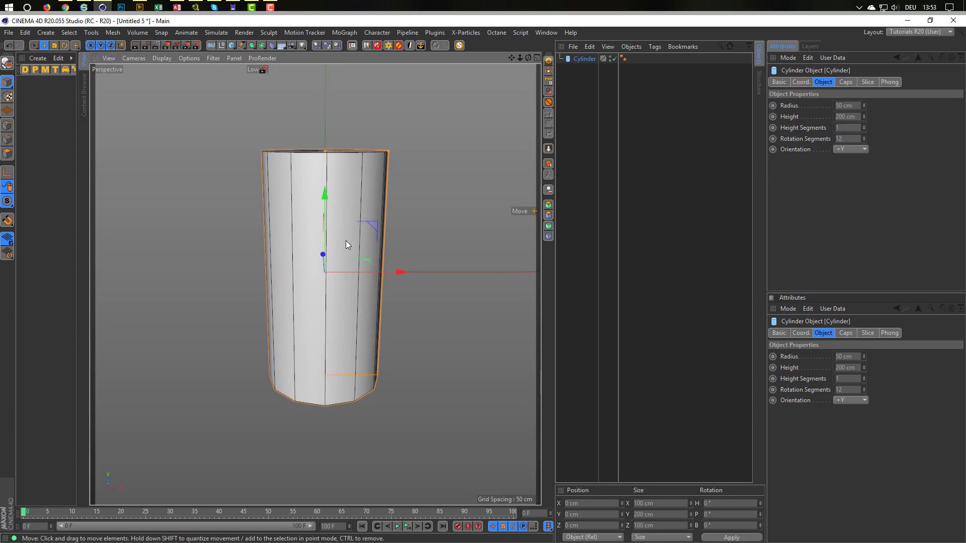
{"action": "double_click", "coordinate": [848, 116]}
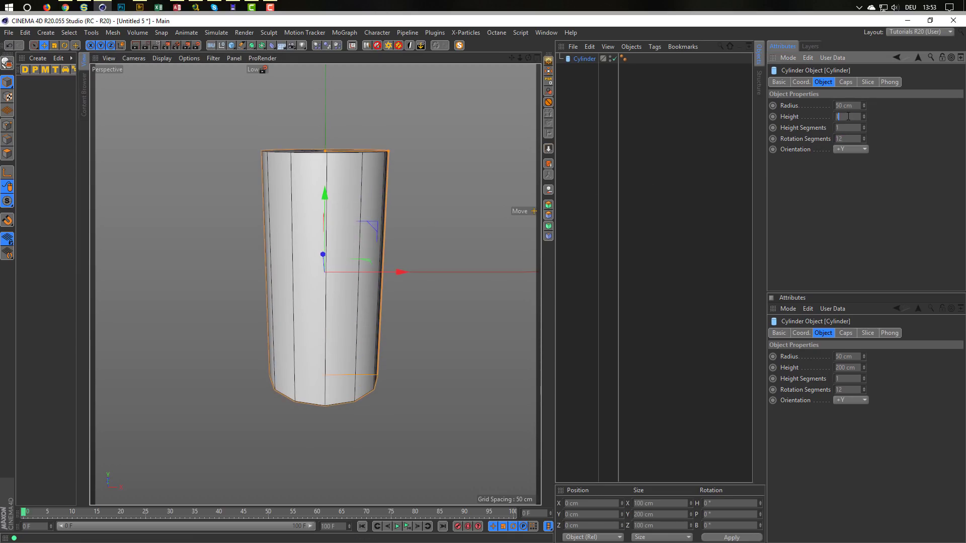
{"action": "type", "text": "150"}
{"action": "key", "text": "Return"}
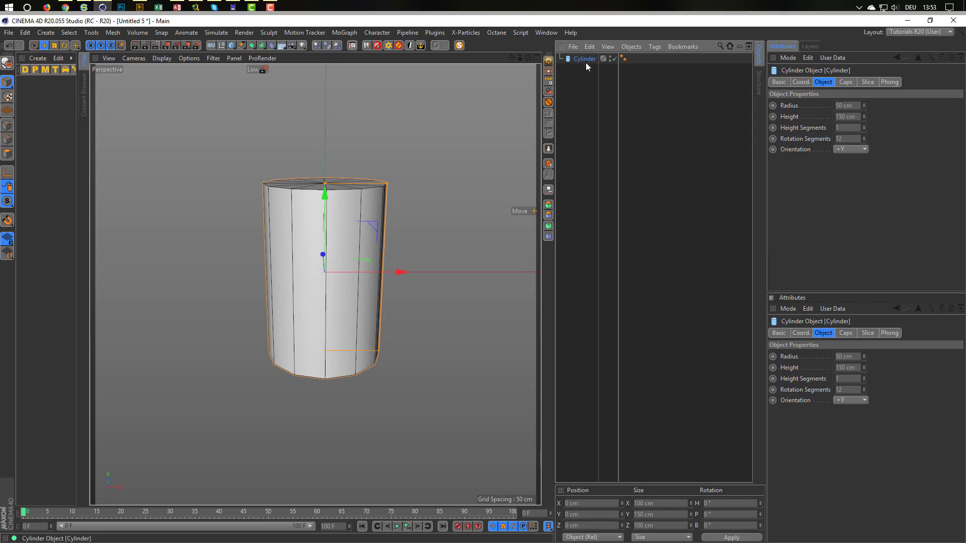
Collapse the cylinder into a single polygon object and delete the centre point of its top cap.
{"action": "left_click", "coordinate": [549, 61]}
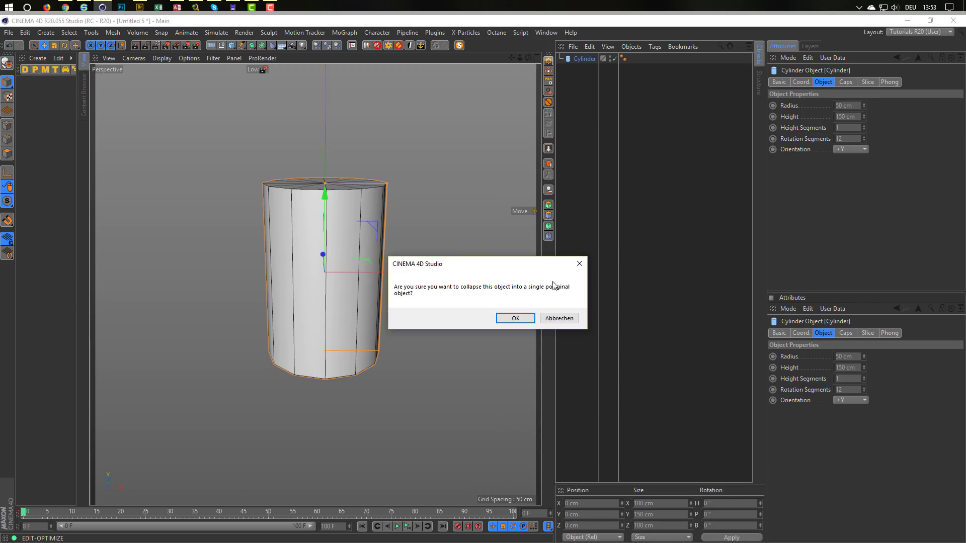
{"action": "left_click", "coordinate": [520, 319]}
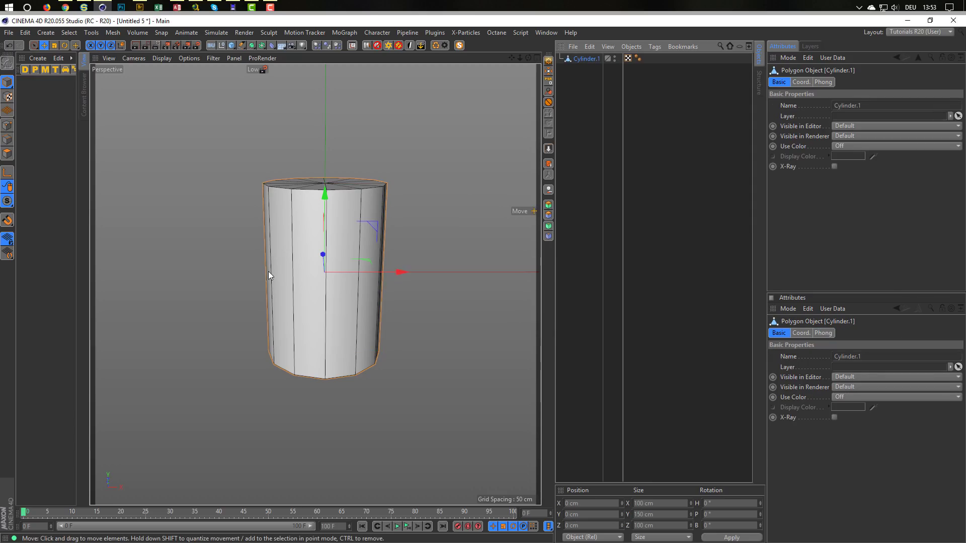
{"action": "left_click_drag", "start_coordinate": [268, 270], "coordinate": [269, 239], "text": "alt"}
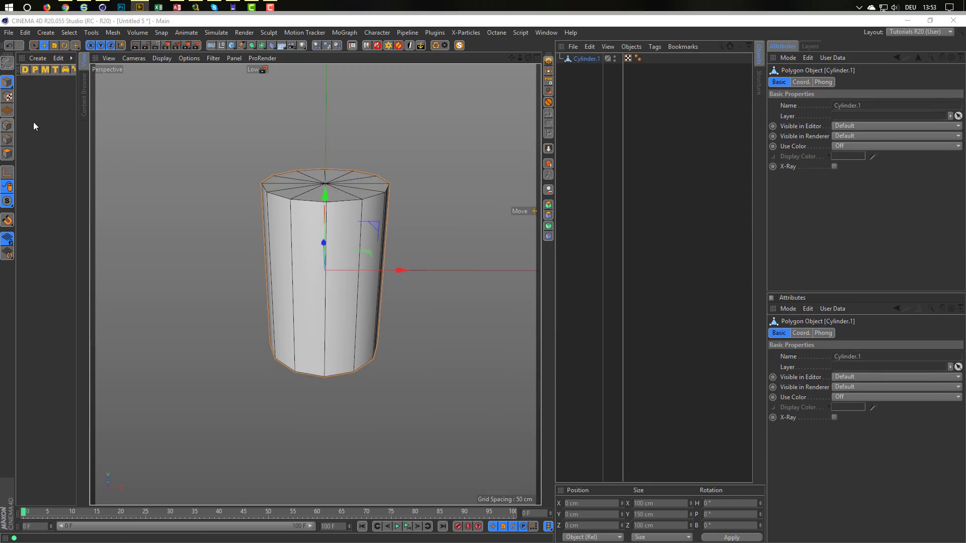
{"action": "left_click", "coordinate": [11, 124]}
{"action": "key", "text": "space"}
{"action": "left_click", "coordinate": [321, 182]}
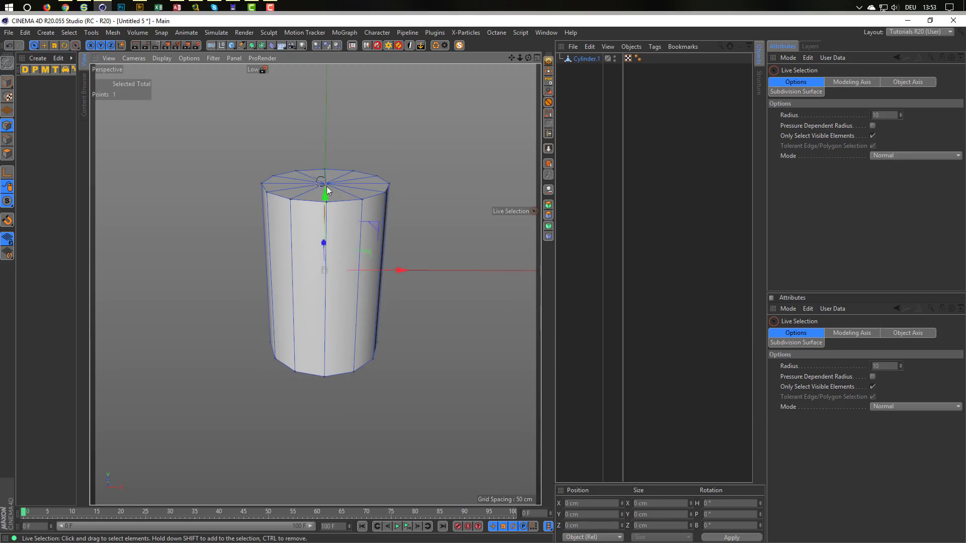
{"action": "key", "text": "Delete"}
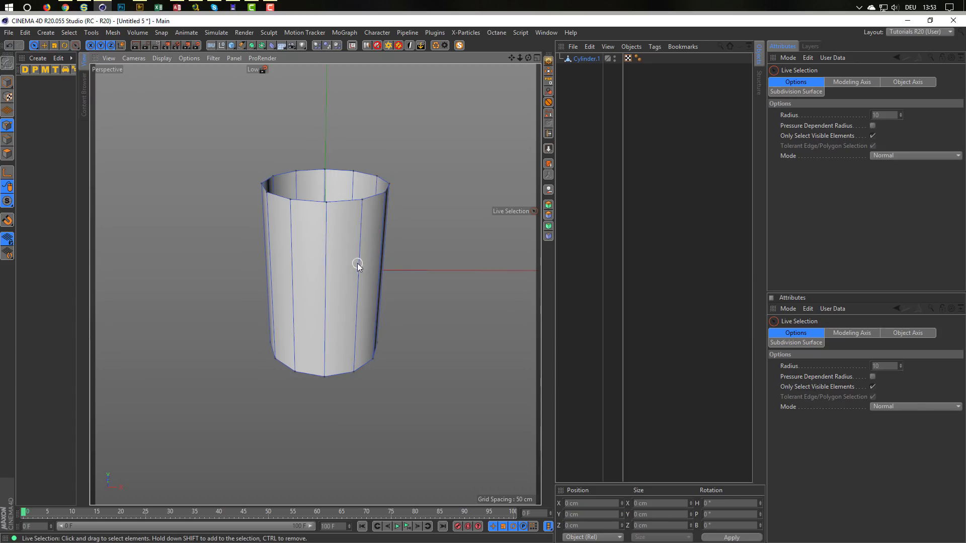
Ring-select the cylinder's vertical edges and divide the wall with three evenly spaced horizontal edge loops.
{"action": "left_click_drag", "start_coordinate": [354, 290], "coordinate": [340, 321], "text": "alt"}
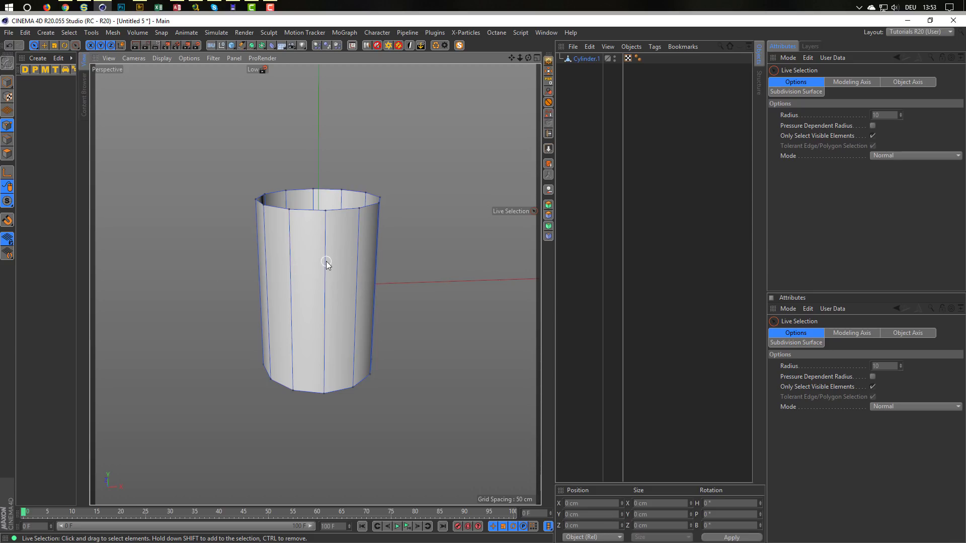
{"action": "key", "text": "u"}
{"action": "key", "text": "b"}
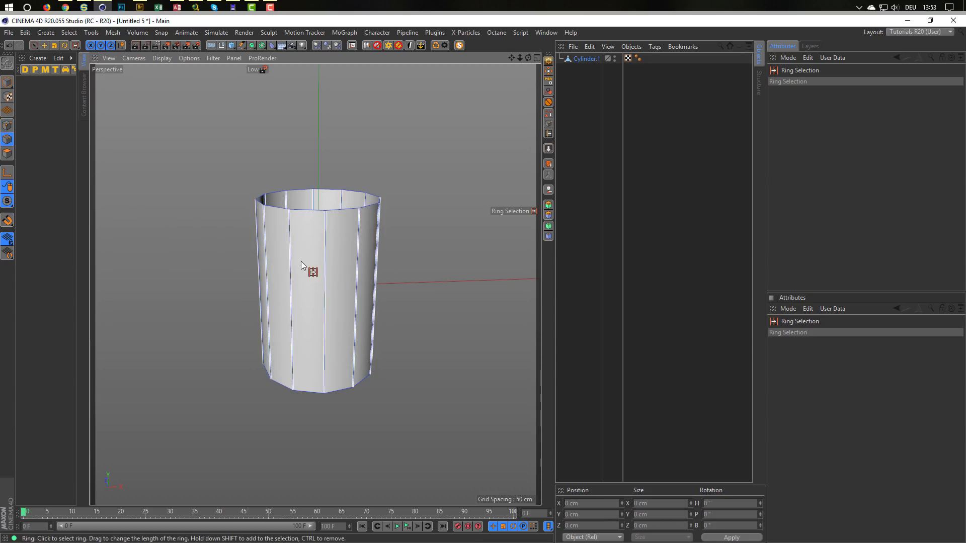
{"action": "left_click", "coordinate": [303, 267]}
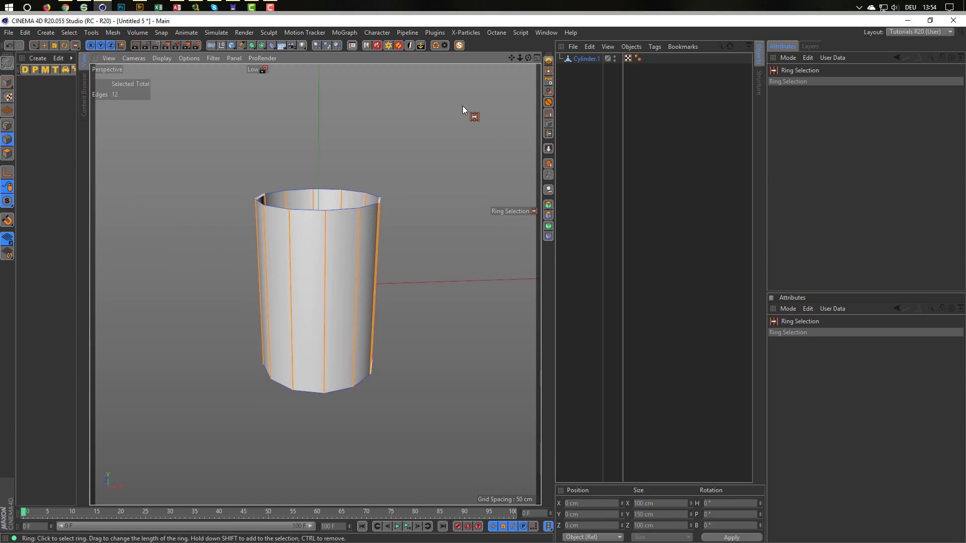
{"action": "key", "text": "m"}
{"action": "key", "text": "m"}
{"action": "key", "text": "m"}
{"action": "key", "text": "m"}
Return to model mode and raise the cylinder so that its lowest point sits at height 0.
{"action": "left_click", "coordinate": [7, 81]}
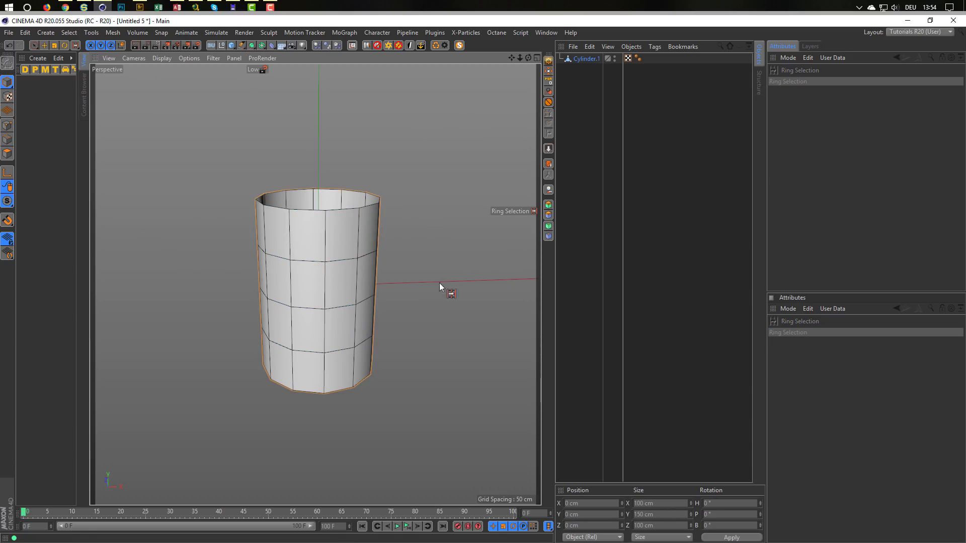
{"action": "left_click", "coordinate": [549, 149]}
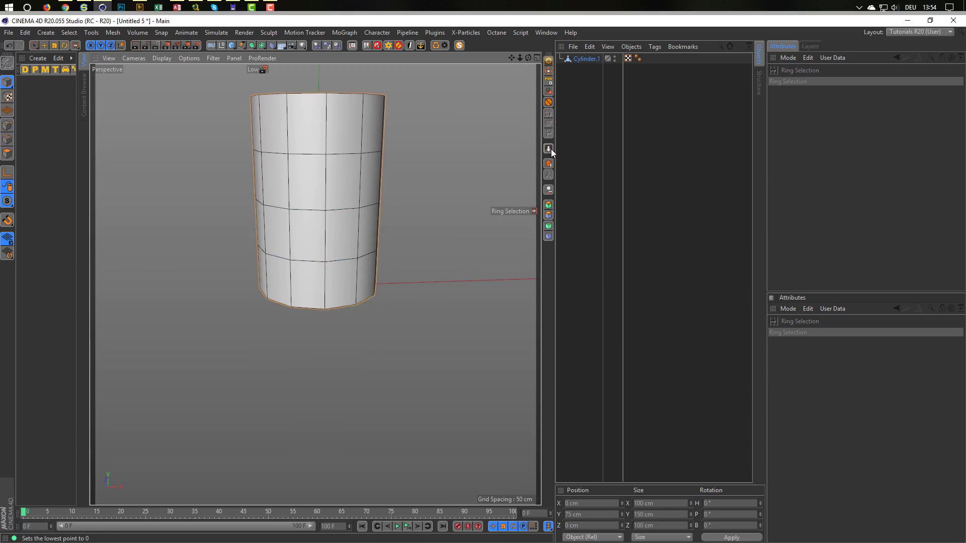
{"action": "left_click_drag", "start_coordinate": [243, 226], "coordinate": [317, 355], "text": "alt"}
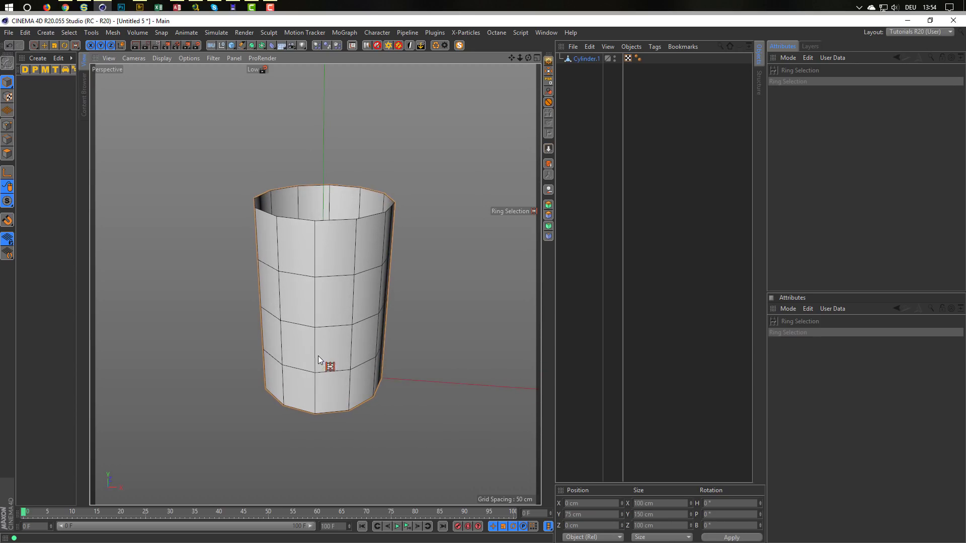
Add a Taper deformer as a child of the cylinder and set its strength to -50 %.
{"action": "left_click", "coordinate": [579, 60]}
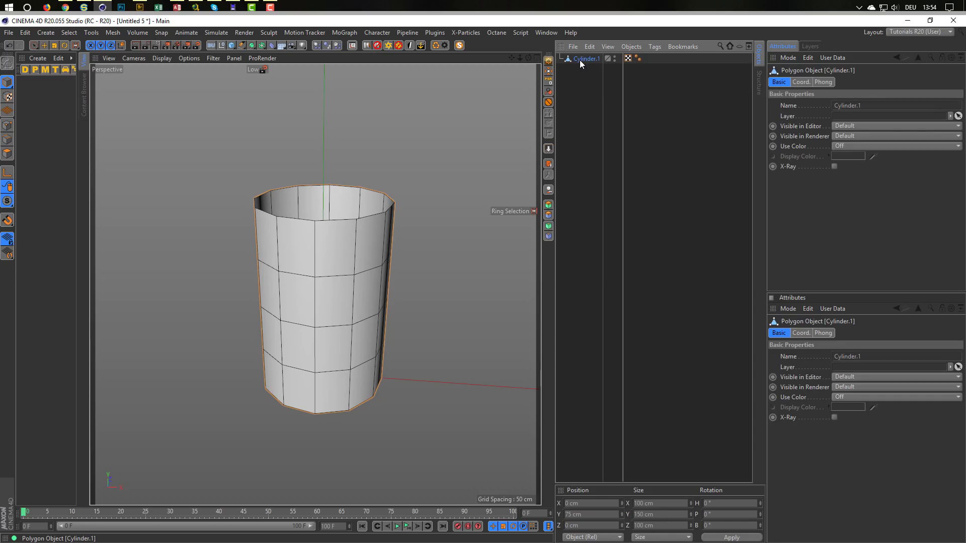
{"action": "left_click", "coordinate": [271, 47]}
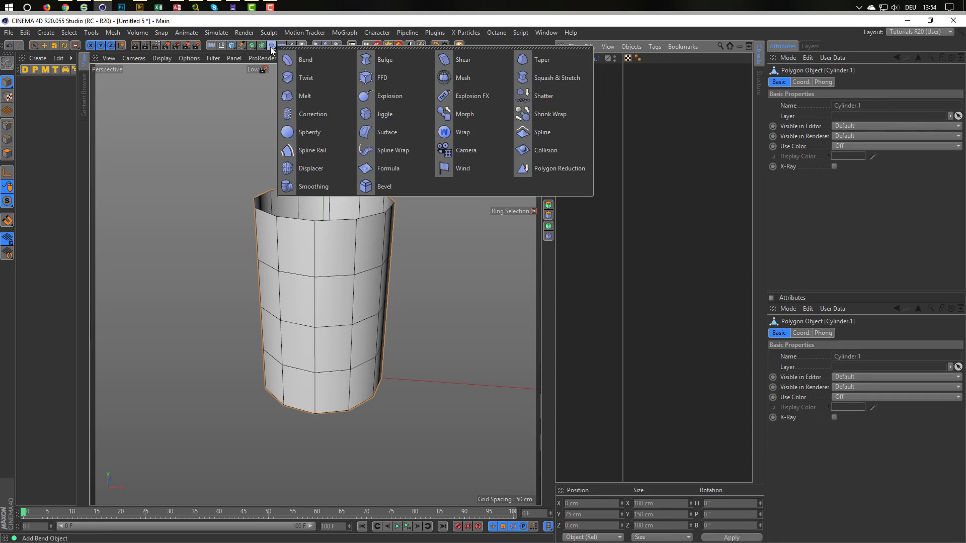
{"action": "left_click", "coordinate": [539, 56], "text": "shift"}
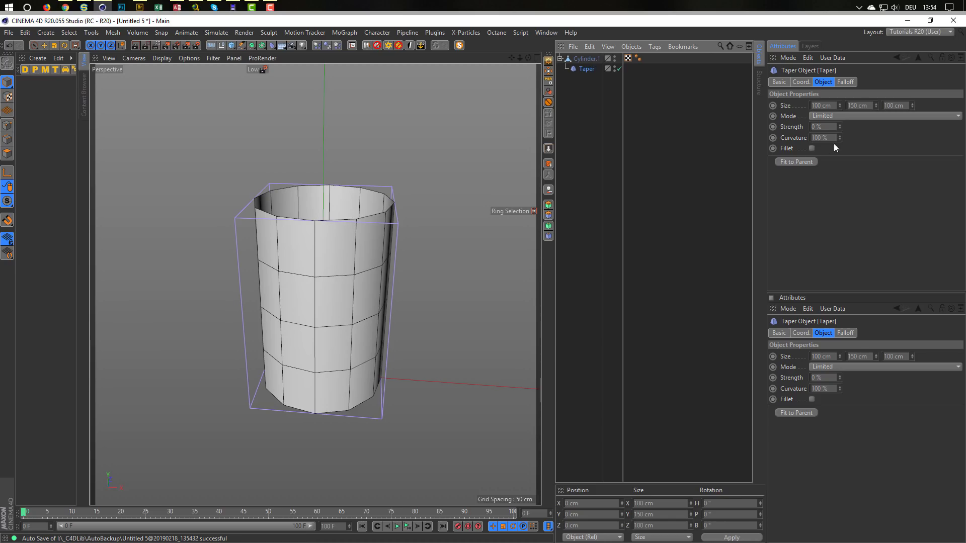
{"action": "left_click_drag", "start_coordinate": [838, 127], "coordinate": [839, 153]}
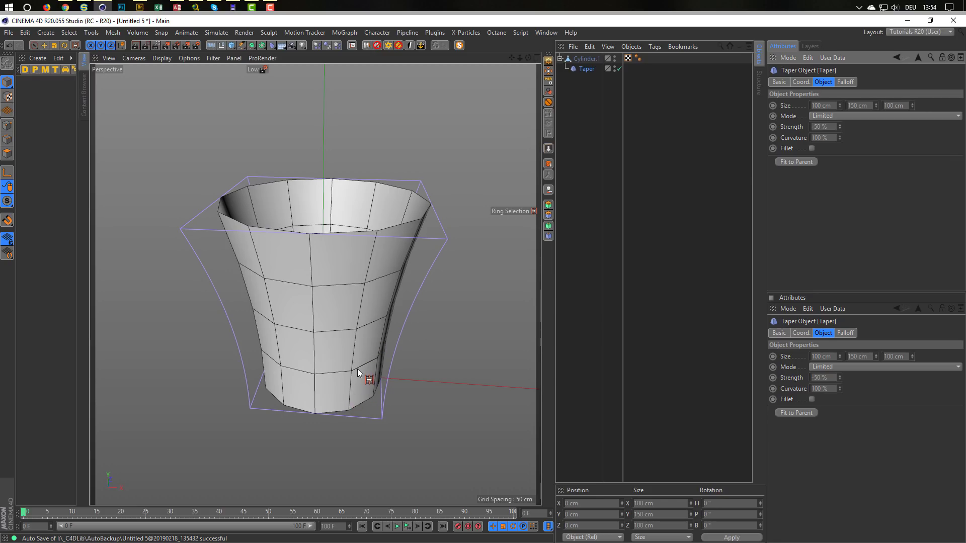
Move the Taper deformer up to about 69 cm in Y and set its strength to -98 %.
{"action": "key", "text": "e"}
{"action": "left_click_drag", "start_coordinate": [323, 219], "coordinate": [336, 125]}
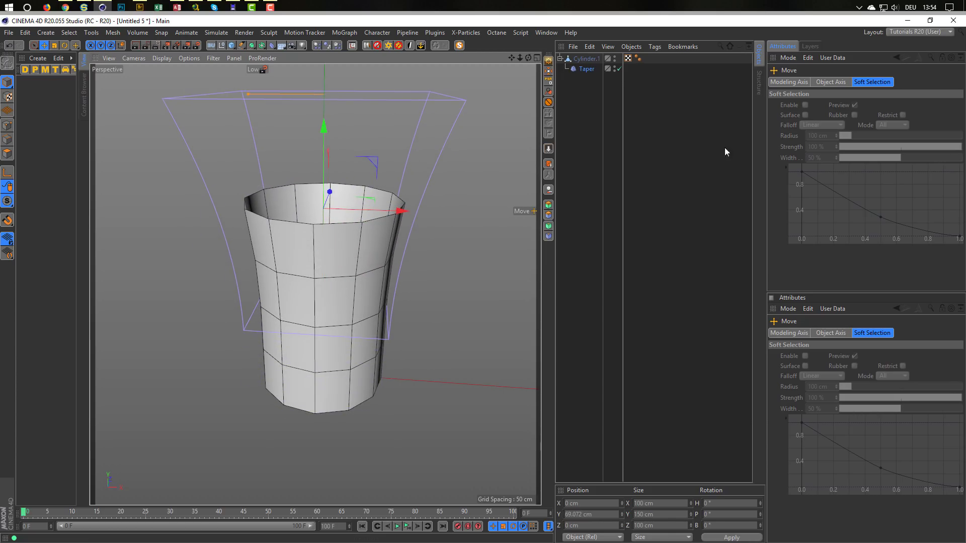
{"action": "left_click", "coordinate": [585, 69]}
{"action": "left_click_drag", "start_coordinate": [839, 126], "coordinate": [835, 146]}
{"action": "middle_click_drag", "start_coordinate": [337, 337], "coordinate": [337, 297], "text": "alt"}
{"action": "left_click_drag", "start_coordinate": [337, 298], "coordinate": [332, 304], "text": "alt"}
{"action": "key", "text": "c"}
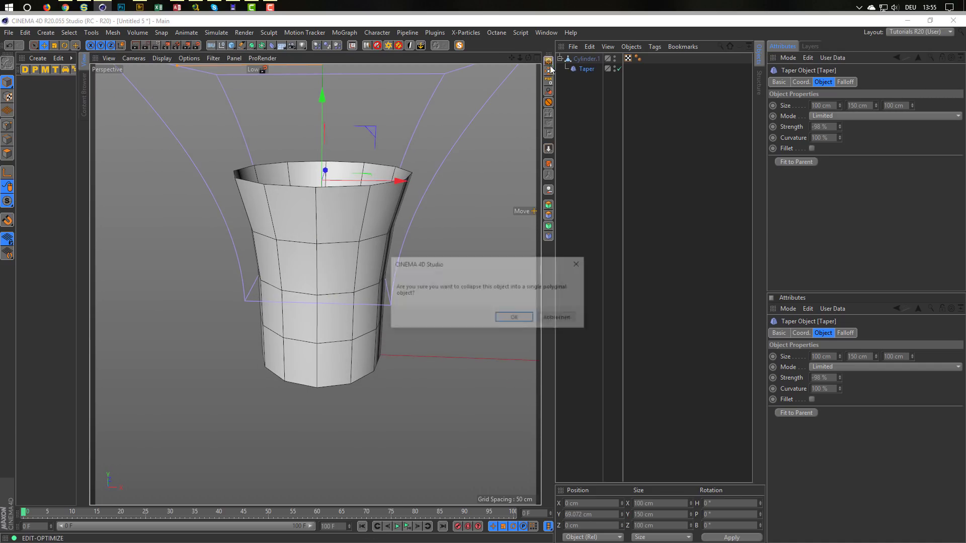
{"action": "left_click", "coordinate": [515, 318]}
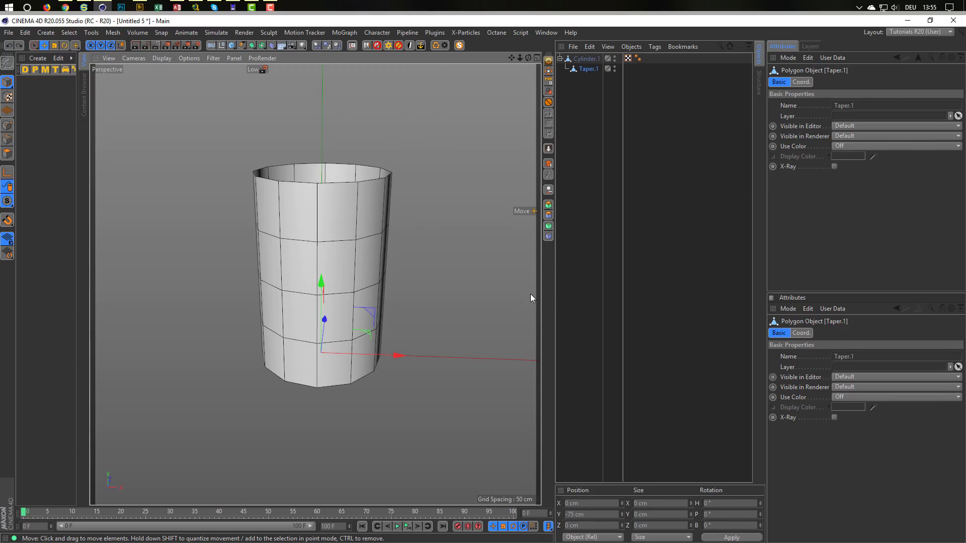
{"action": "key", "text": "ctrl+z"}
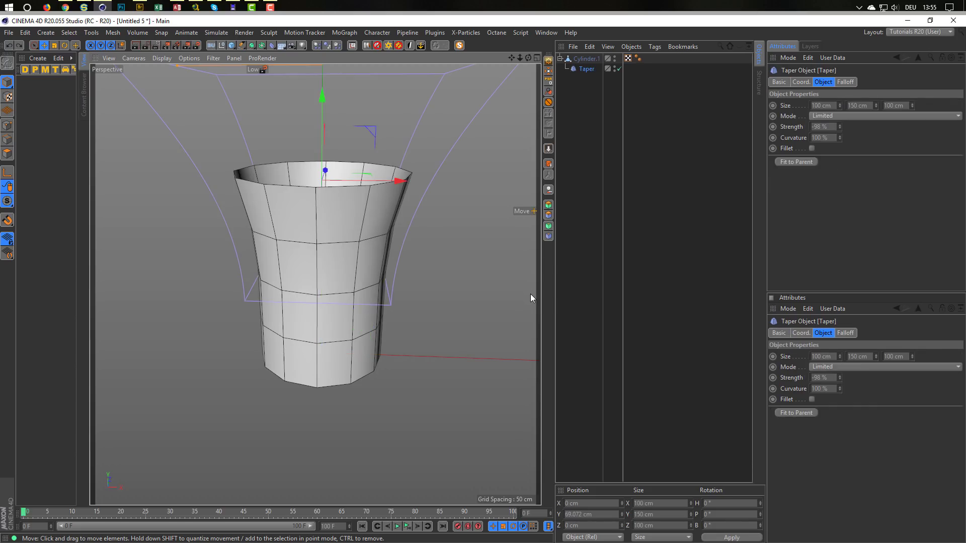
Collapse the cylinder together with its Taper deformer into a single polygon object.
{"action": "left_click", "coordinate": [579, 61]}
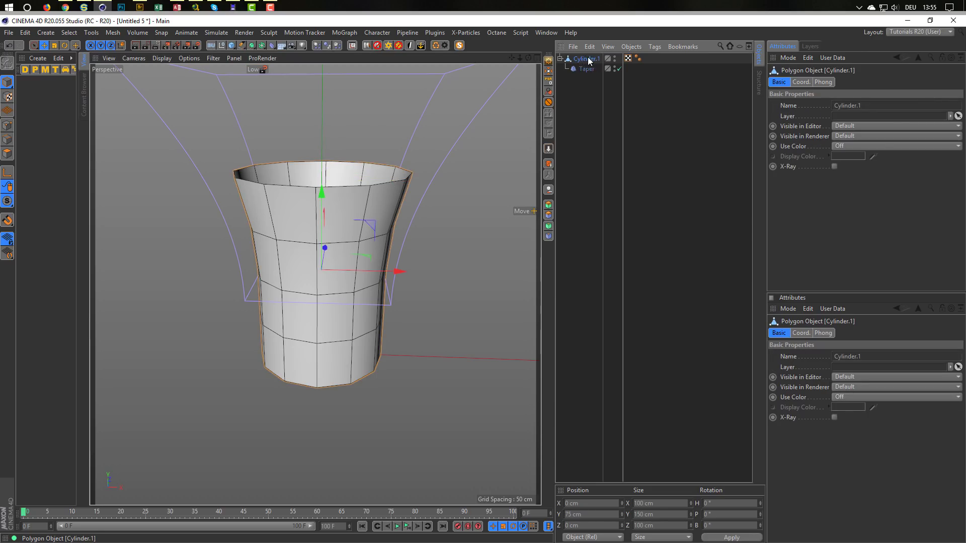
{"action": "key", "text": "c"}
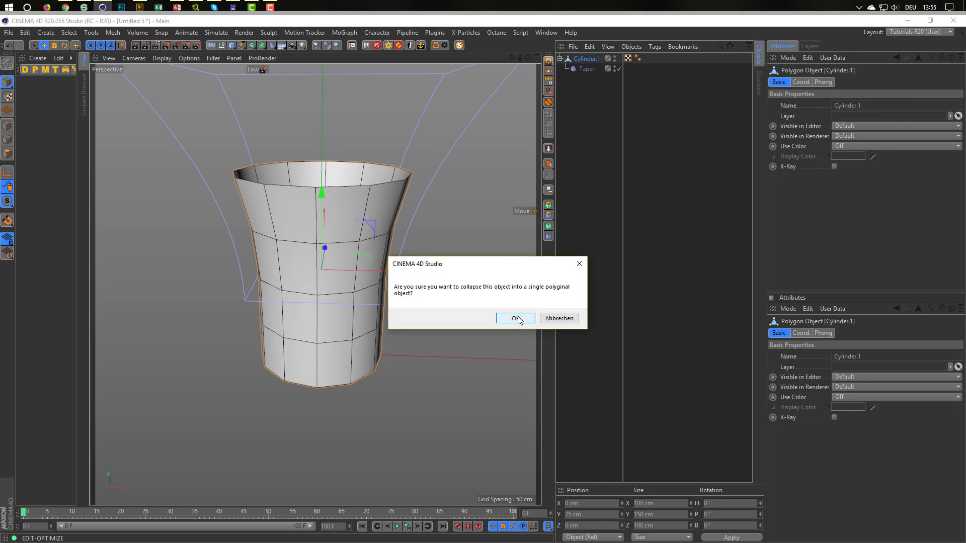
{"action": "left_click", "coordinate": [514, 317]}
Switch to polygon mode and select all polygons of the flared cylinder.
{"action": "middle_click_drag", "start_coordinate": [307, 268], "coordinate": [321, 305], "text": "alt"}
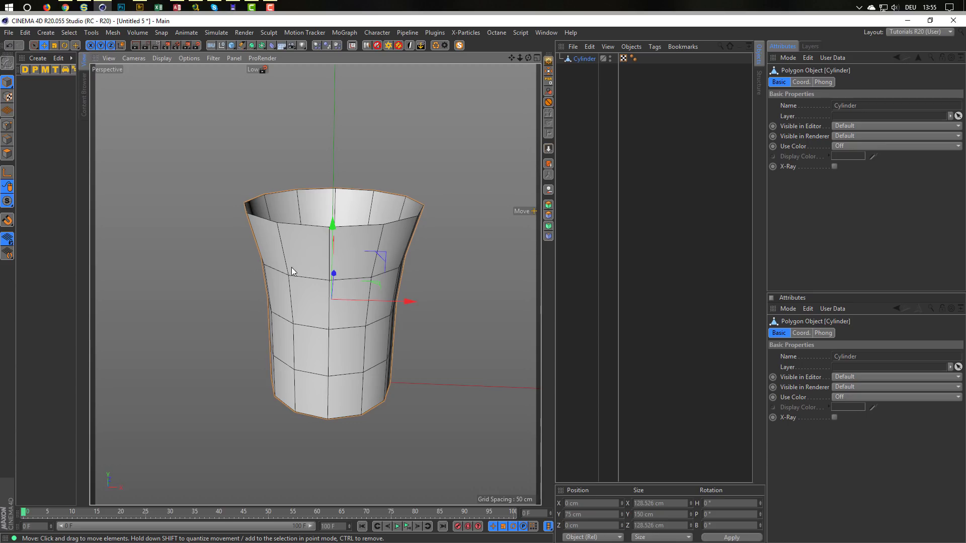
{"action": "left_click", "coordinate": [8, 154]}
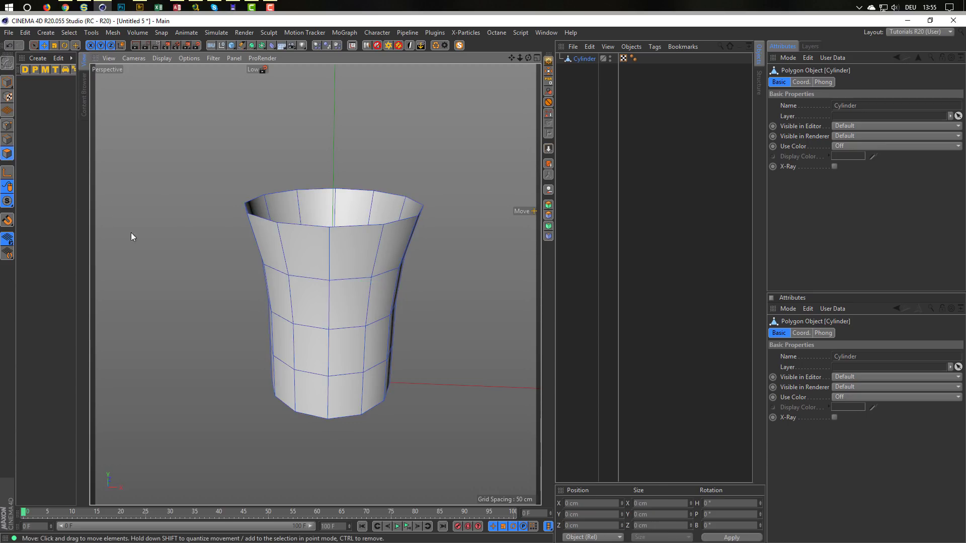
{"action": "left_click", "coordinate": [348, 266]}
{"action": "key", "text": "ctrl+a"}
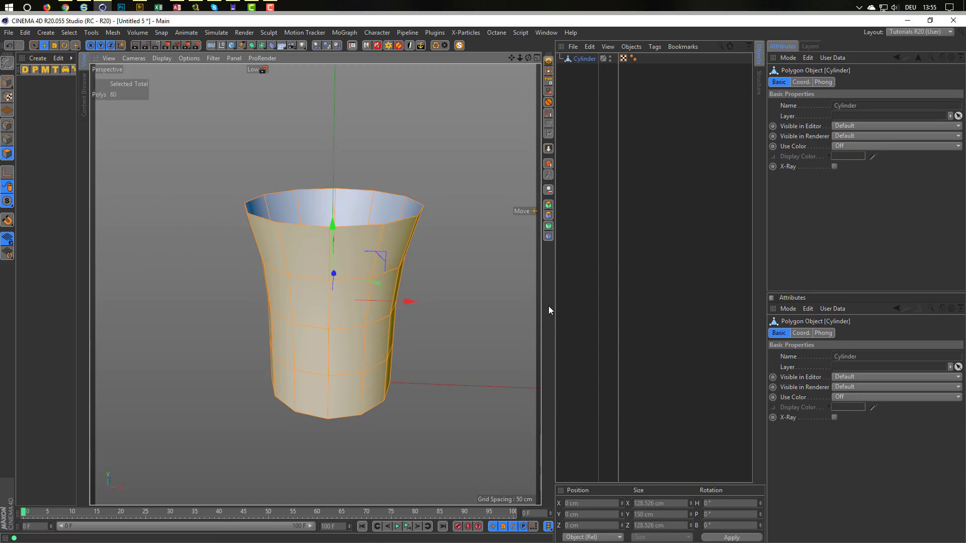
Try to extrude all selected polygons inward with an offset of -8 cm.
{"action": "key", "text": "d"}
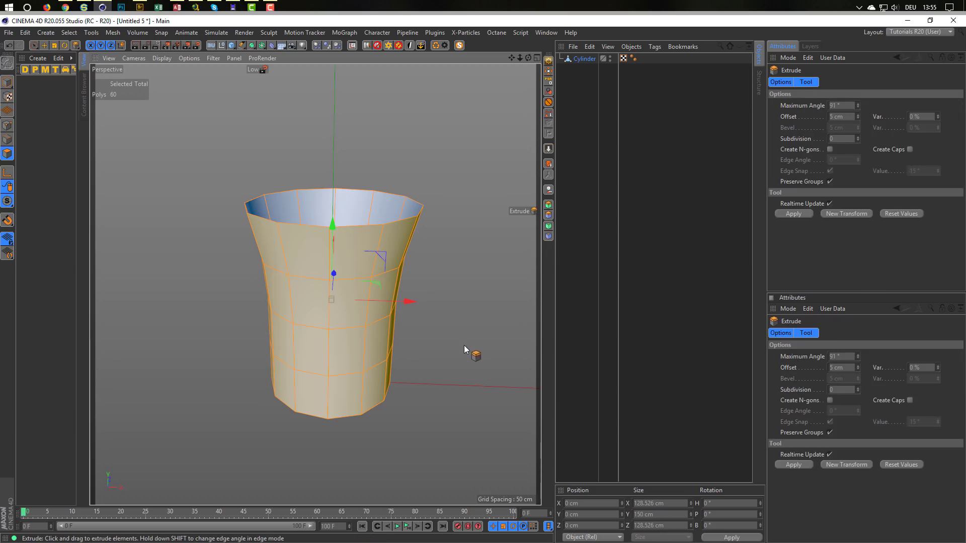
{"action": "left_click_drag", "start_coordinate": [490, 336], "coordinate": [446, 338]}
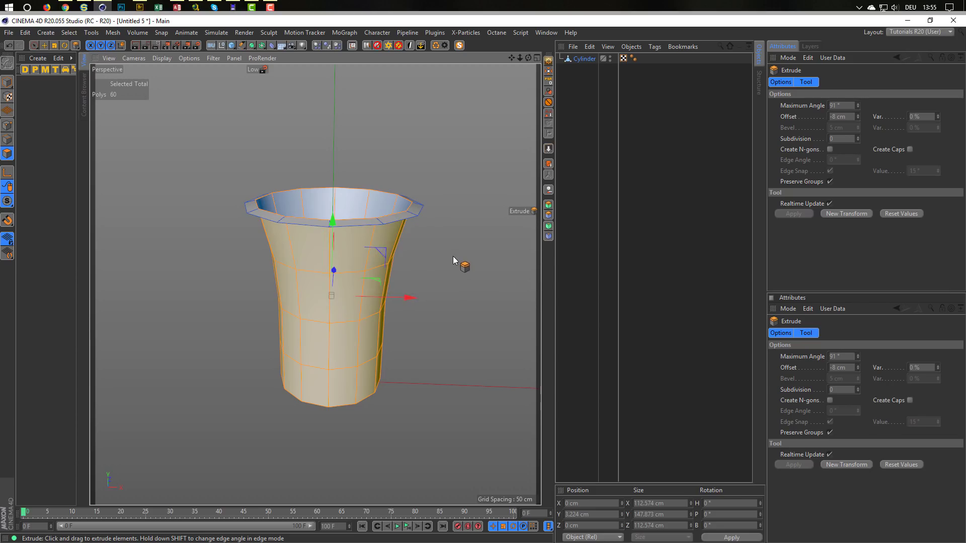
{"action": "key", "text": "ctrl+z"}
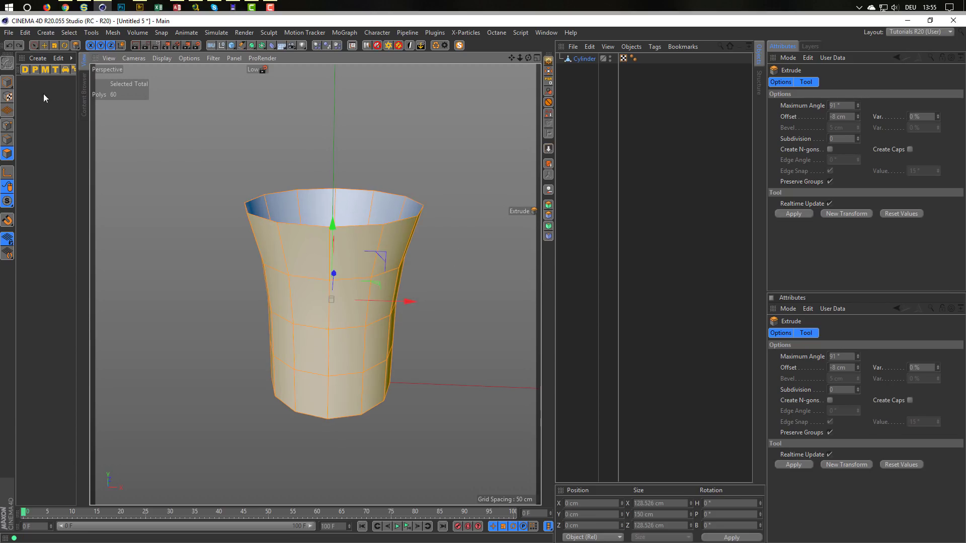
Return to model mode and parent the cylinder under an Extrude Generator with an offset of -7 cm and Create Caps enabled.
{"action": "left_click", "coordinate": [7, 82]}
{"action": "left_click", "coordinate": [584, 59]}
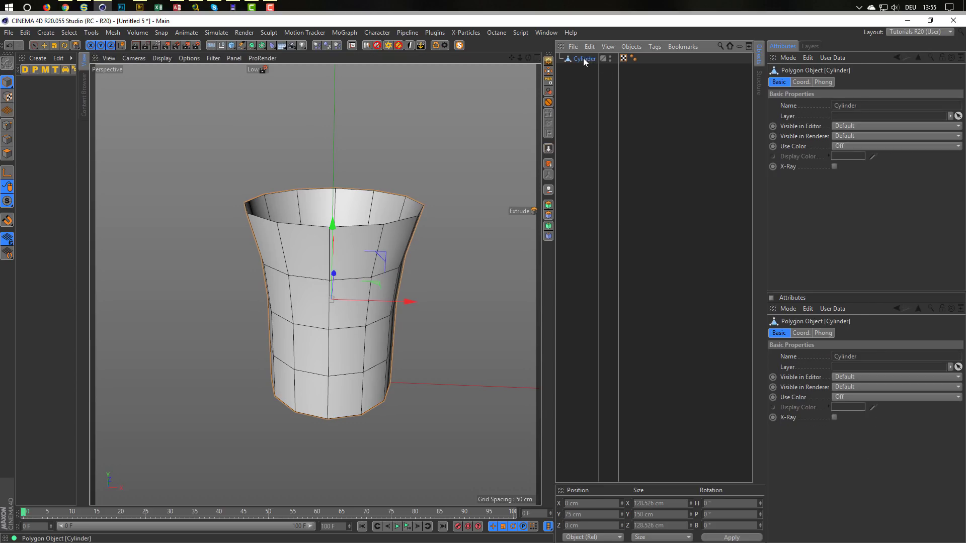
{"action": "left_click", "coordinate": [549, 206], "text": "alt"}
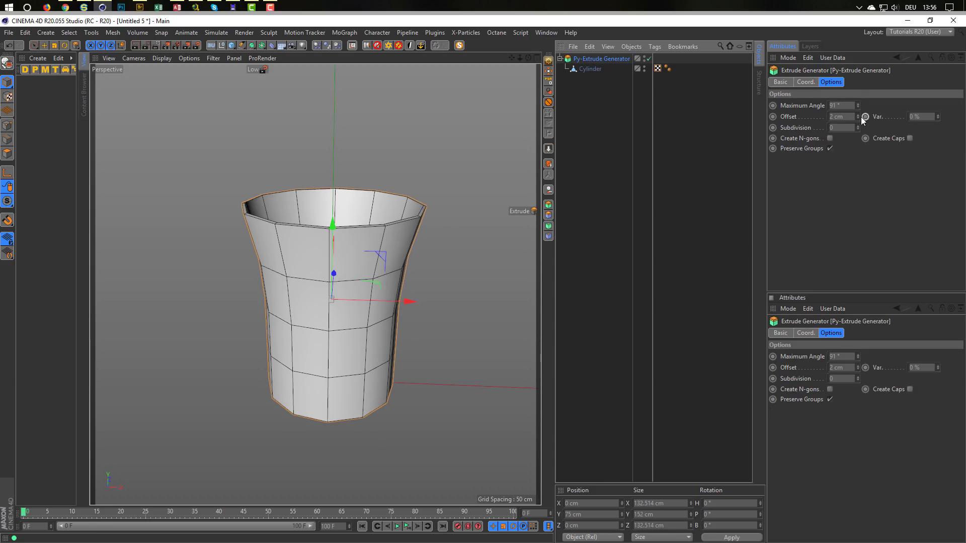
{"action": "mouse_move", "coordinate": [857, 119]}
{"action": "left_mouse_down"}
{"action": "mouse_move", "coordinate": [856, 131]}
{"action": "mouse_move", "coordinate": [856, 118]}
{"action": "left_mouse_up"}
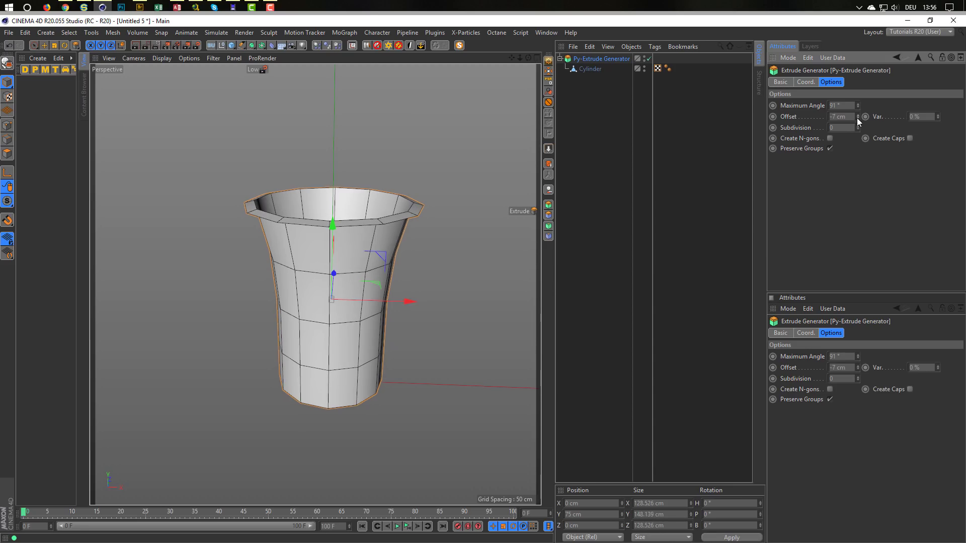
{"action": "left_click", "coordinate": [910, 138]}
{"action": "left_click_drag", "start_coordinate": [346, 243], "coordinate": [385, 169], "text": "alt"}
{"action": "left_click_drag", "start_coordinate": [345, 226], "coordinate": [362, 284], "text": "alt"}
Disable the Extrude Generator and bevel the centre point of the cylinder's base into an inner polygon about 66 cm across.
{"action": "left_click", "coordinate": [649, 59]}
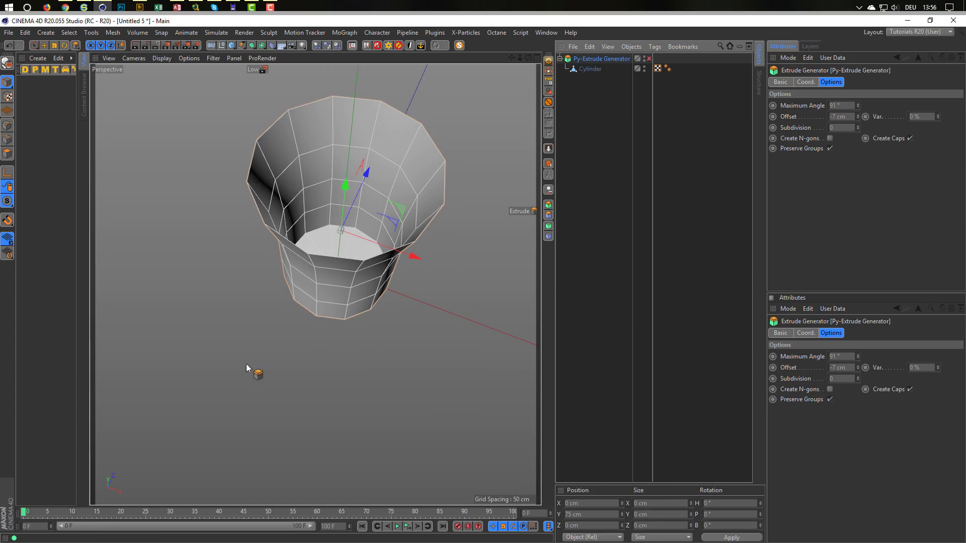
{"action": "left_click", "coordinate": [590, 69]}
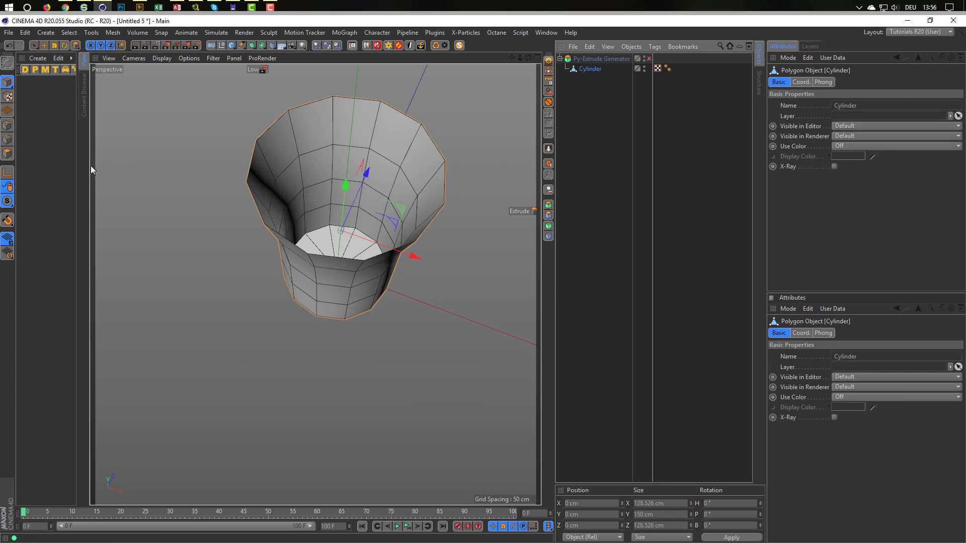
{"action": "left_click_drag", "start_coordinate": [394, 323], "coordinate": [367, 383], "text": "alt"}
{"action": "left_click", "coordinate": [7, 125]}
{"action": "key", "text": "9"}
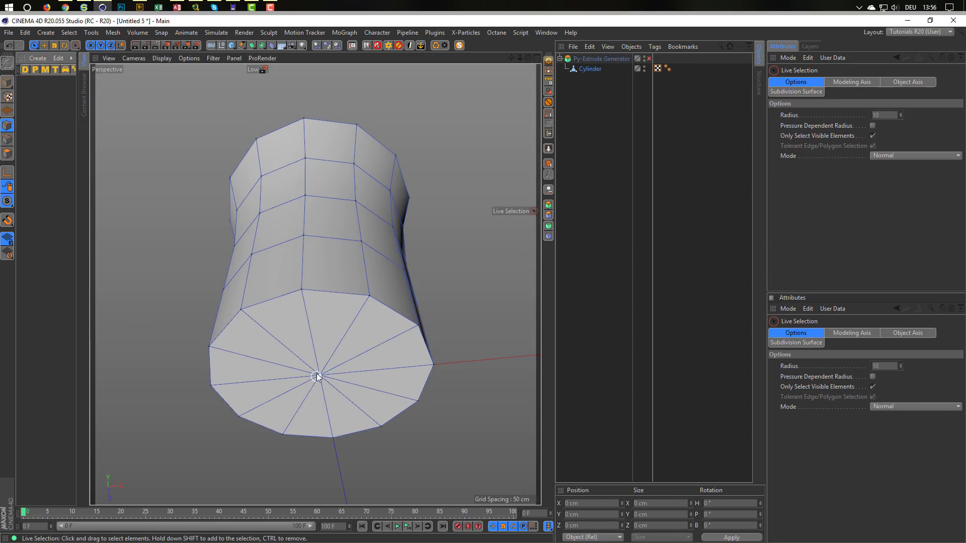
{"action": "left_click", "coordinate": [320, 375]}
{"action": "key", "text": "m"}
{"action": "key", "text": "s"}
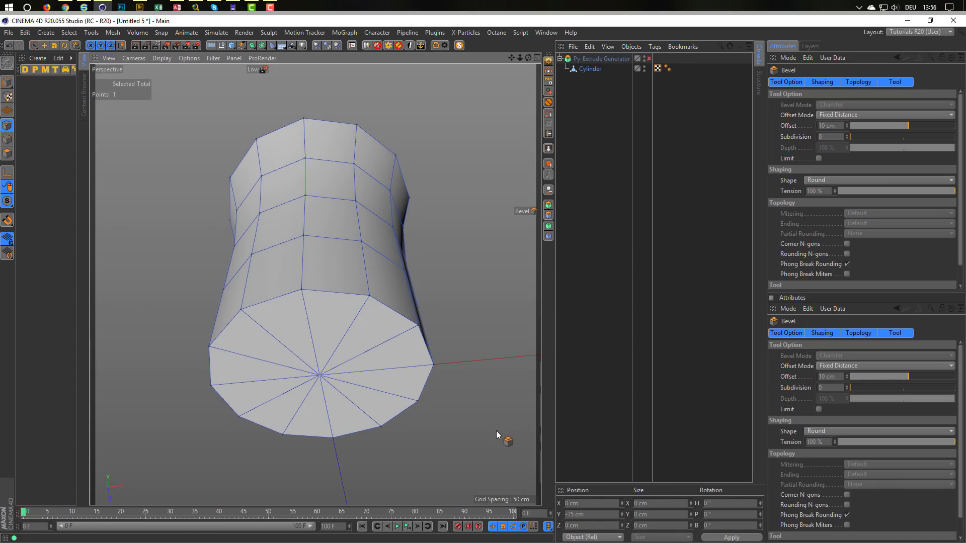
{"action": "left_click_drag", "start_coordinate": [448, 438], "coordinate": [503, 437]}
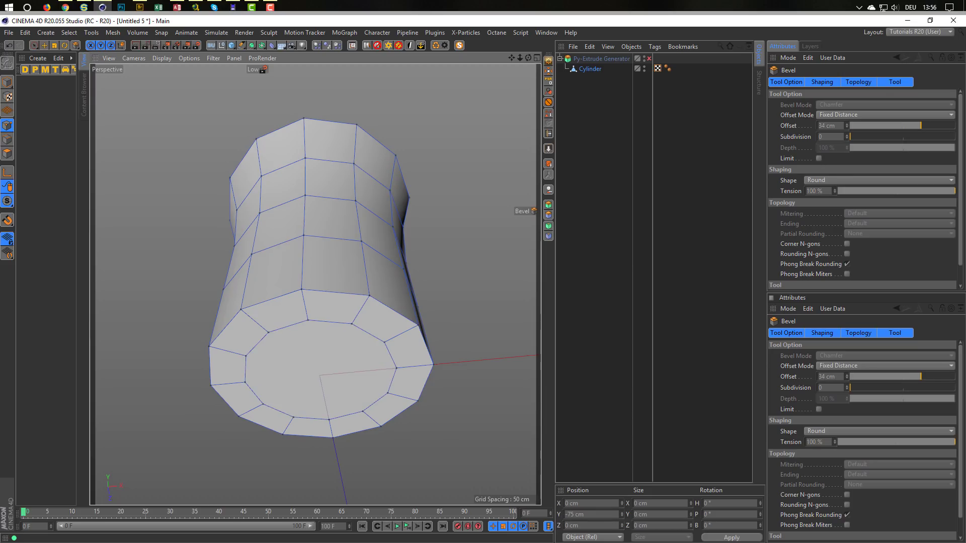
{"action": "mouse_move", "coordinate": [502, 438]}
{"action": "left_mouse_down"}
{"action": "mouse_move", "coordinate": [484, 438]}
{"action": "mouse_move", "coordinate": [511, 438]}
{"action": "mouse_move", "coordinate": [501, 437]}
{"action": "left_mouse_up"}
Select the central polygon of the base and apply Extrude Inner with an offset of about 17.5 cm.
{"action": "left_click", "coordinate": [10, 155]}
{"action": "key", "text": "space"}
{"action": "left_click", "coordinate": [322, 375]}
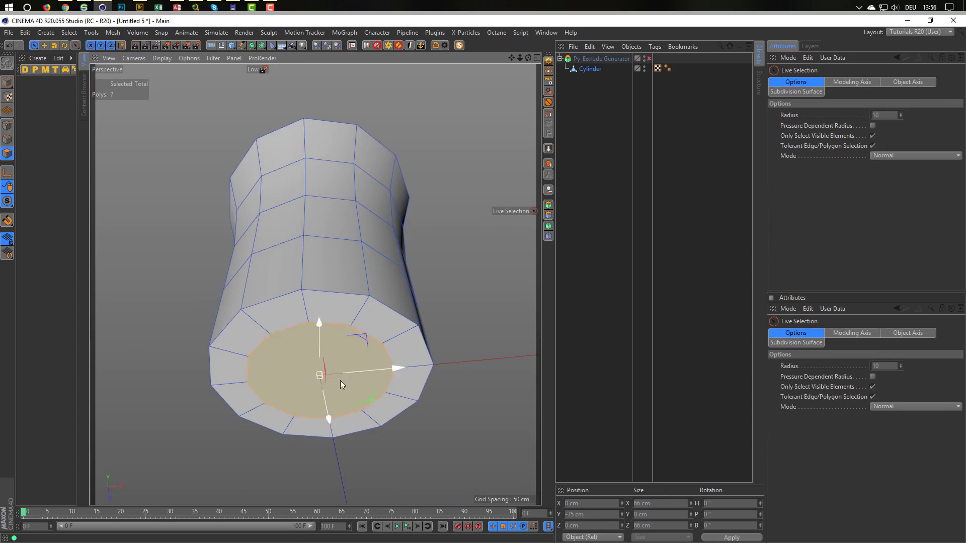
{"action": "key", "text": "i"}
{"action": "left_click_drag", "start_coordinate": [487, 308], "coordinate": [508, 308]}
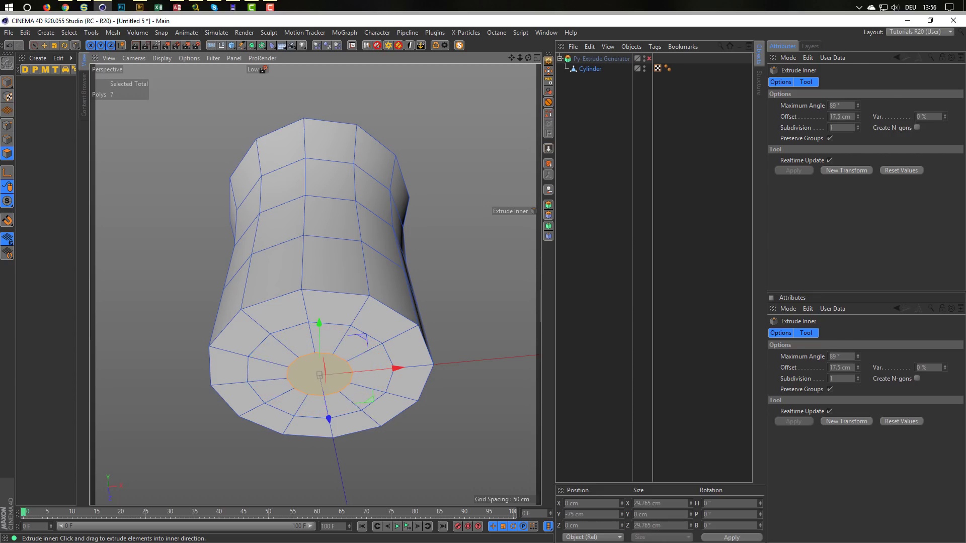
Use Line Cut to split the innermost base polygon into wedges with cuts between opposite corners, and clear the polygon selection.
{"action": "key", "text": "k"}
{"action": "key", "text": "k"}
{"action": "left_click", "coordinate": [323, 397]}
{"action": "left_click", "coordinate": [316, 354]}
{"action": "left_click", "coordinate": [289, 368]}
{"action": "left_click", "coordinate": [351, 384]}
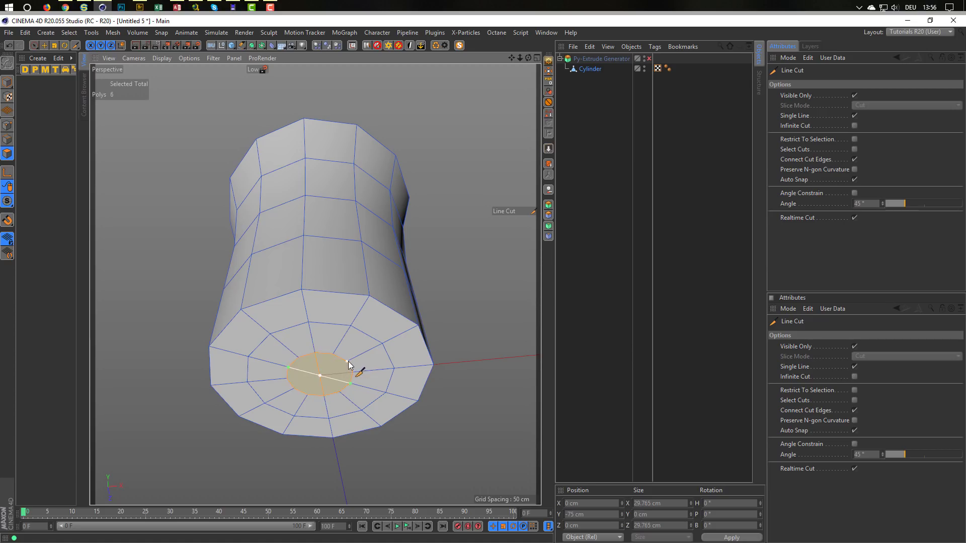
{"action": "left_click", "coordinate": [347, 362]}
{"action": "left_click", "coordinate": [294, 389]}
{"action": "key", "text": "space"}
{"action": "left_click", "coordinate": [464, 384]}
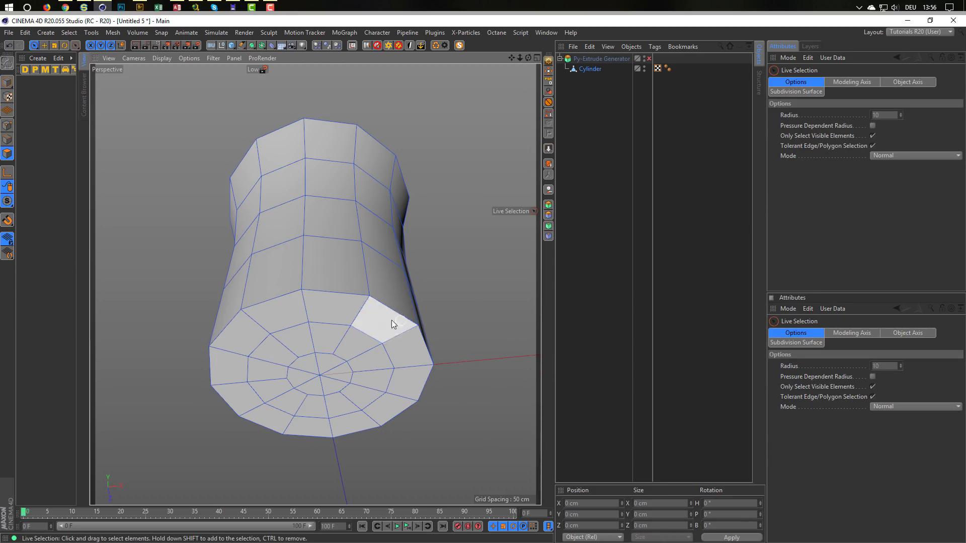
Return to model mode, re-enable the Extrude Generator and examine the glass's inner floor and rim.
{"action": "left_click", "coordinate": [7, 82]}
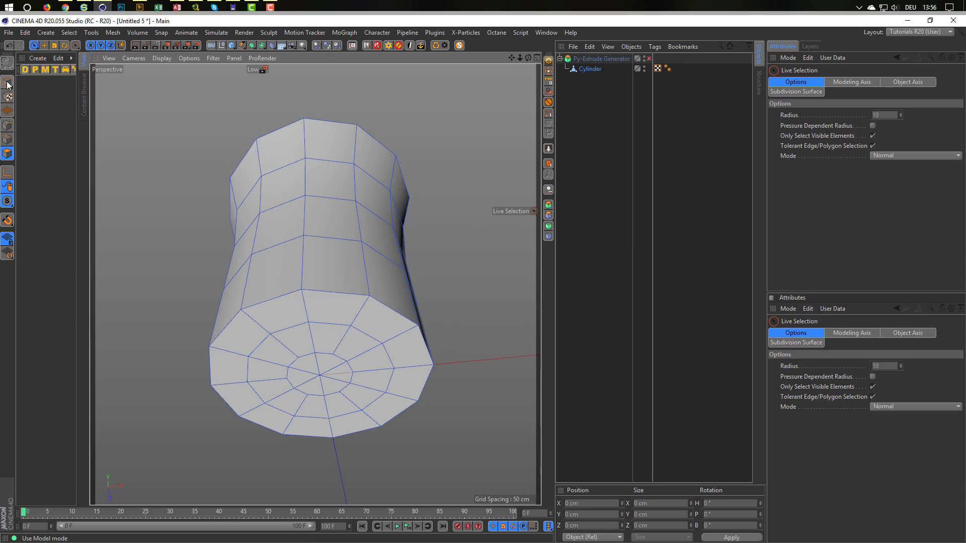
{"action": "mouse_move", "coordinate": [358, 261]}
{"action": "left_mouse_down", "text": "alt"}
{"action": "mouse_move", "coordinate": [360, 166]}
{"action": "mouse_move", "coordinate": [367, 301]}
{"action": "mouse_move", "coordinate": [375, 277]}
{"action": "left_mouse_up", "text": "alt"}
{"action": "scroll", "coordinate": [397, 276], "scroll_direction": "up", "scroll_amount": 5}
{"action": "scroll", "coordinate": [349, 327], "scroll_direction": "down", "scroll_amount": 4}
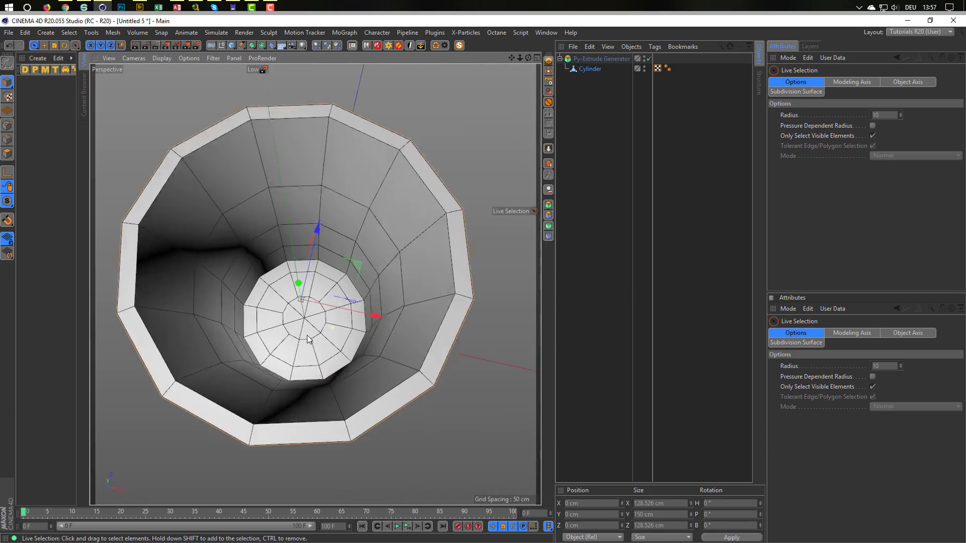
{"action": "mouse_move", "coordinate": [311, 336]}
{"action": "left_mouse_down", "text": "alt"}
{"action": "mouse_move", "coordinate": [316, 357]}
{"action": "mouse_move", "coordinate": [329, 296]}
{"action": "mouse_move", "coordinate": [334, 316]}
{"action": "mouse_move", "coordinate": [369, 290]}
{"action": "left_mouse_up", "text": "alt"}
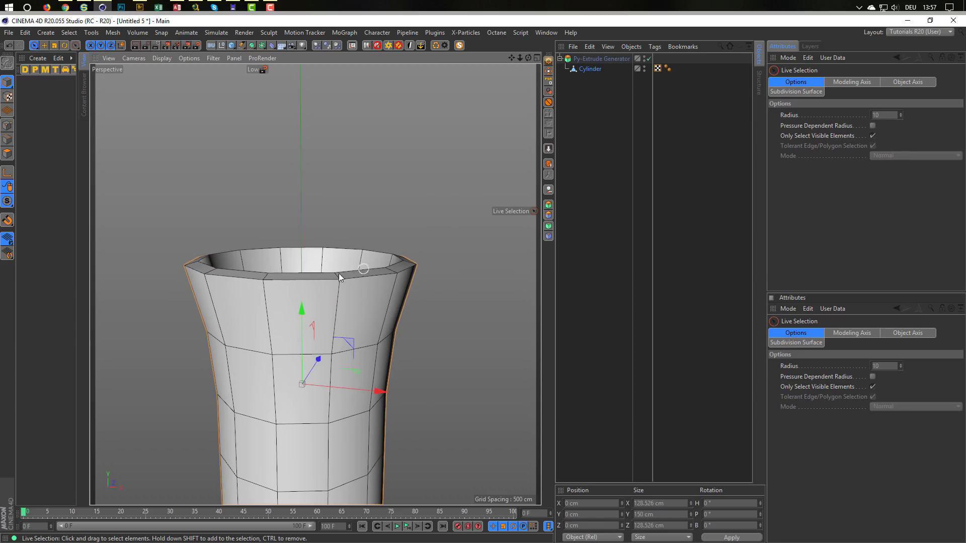
Collapse the Extrude Generator and its cylinder into a single polygon object.
{"action": "left_click", "coordinate": [599, 60]}
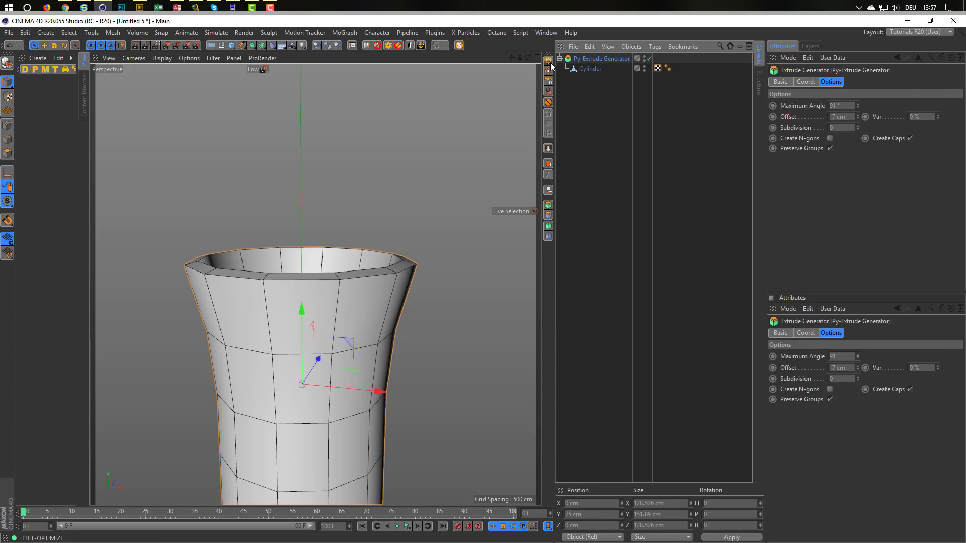
{"action": "key", "text": "c"}
{"action": "left_click", "coordinate": [514, 319]}
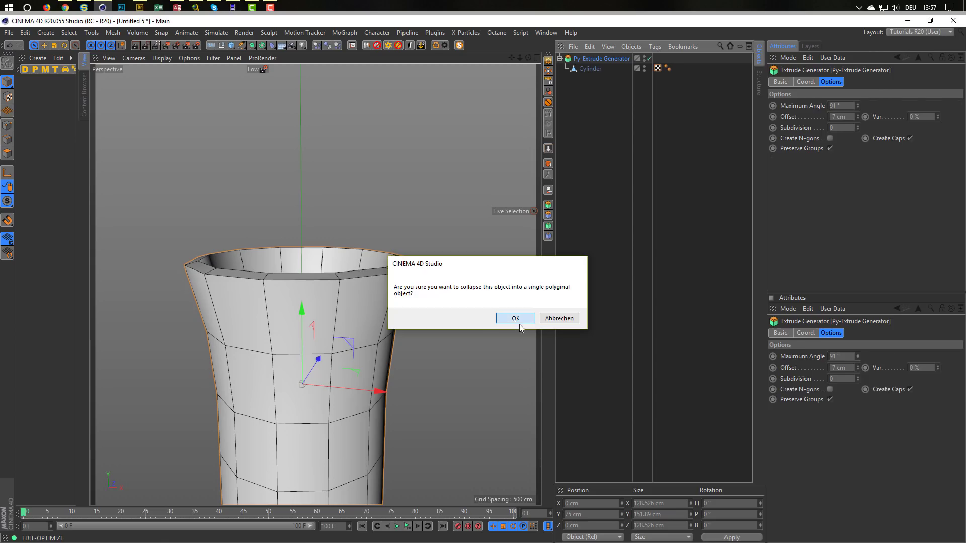
Select a point on the rim's outer edge in point mode, copy its Y position and clear the selection.
{"action": "left_click", "coordinate": [7, 125]}
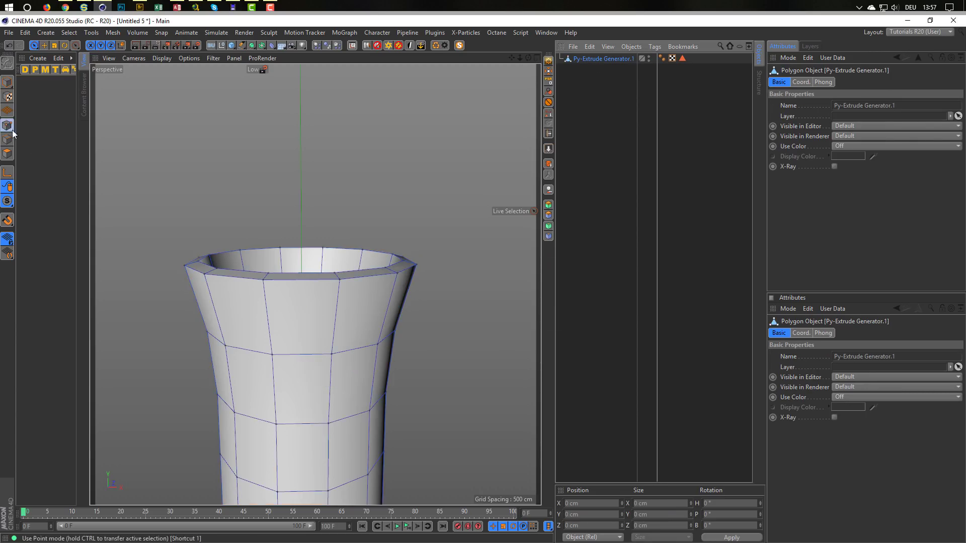
{"action": "left_click", "coordinate": [179, 271]}
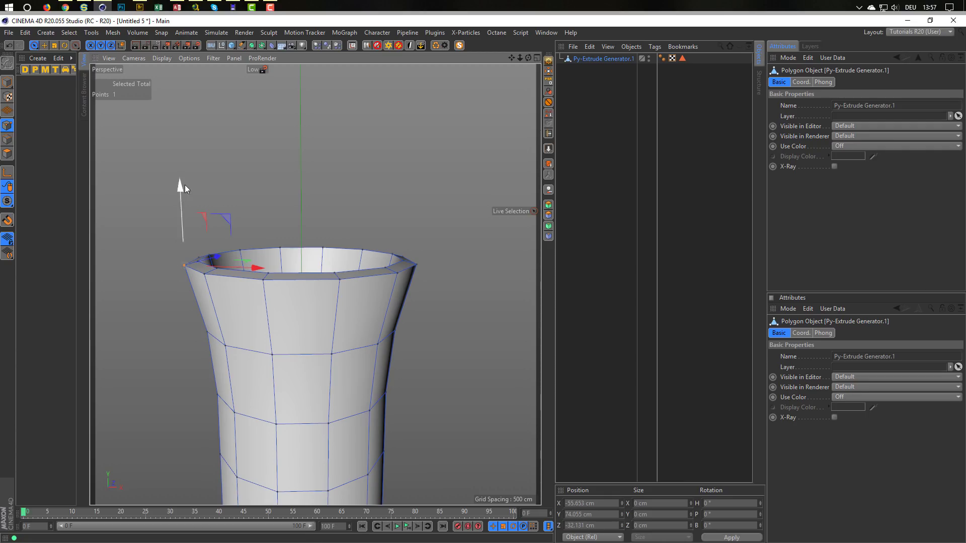
{"action": "left_click", "coordinate": [592, 514]}
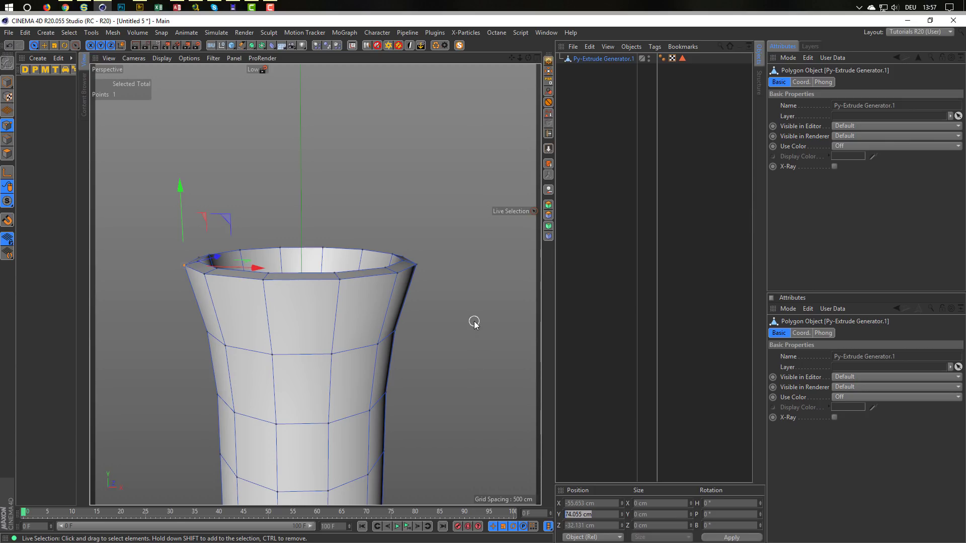
{"action": "type", "text": "ul"}
{"action": "left_click", "coordinate": [44, 45]}
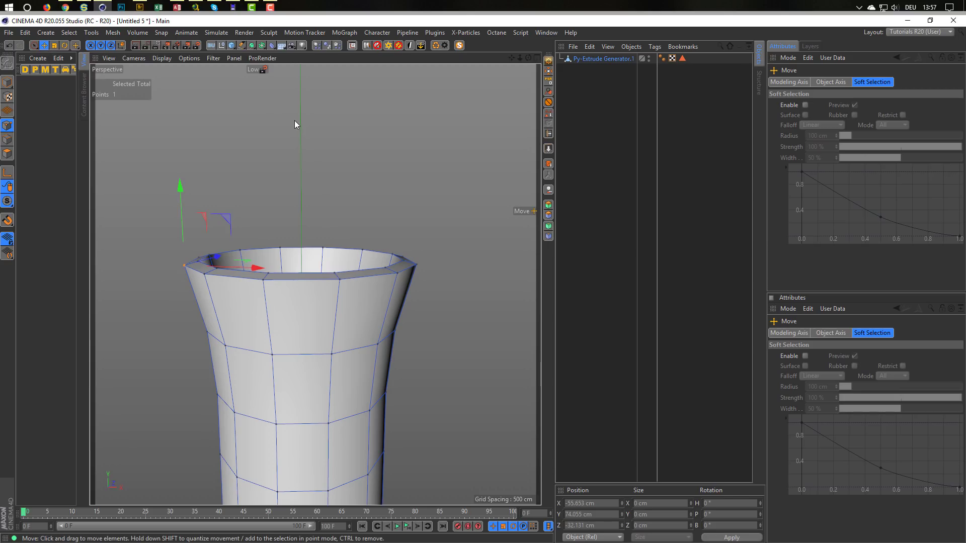
{"action": "left_click", "coordinate": [312, 190]}
Loop-select the points of the rim's inner edge and set their Y position to 74.055 cm.
{"action": "key", "text": "u"}
{"action": "key", "text": "l"}
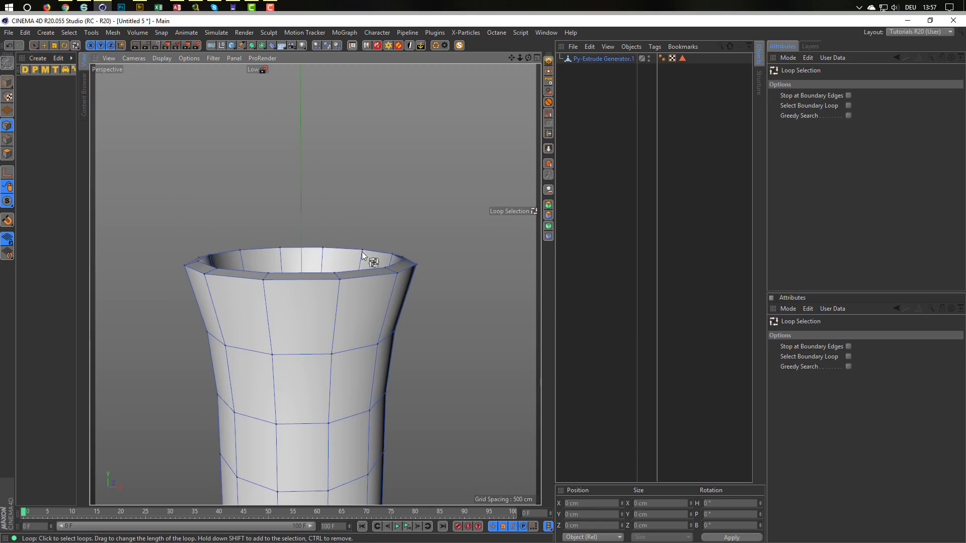
{"action": "left_click", "coordinate": [376, 268]}
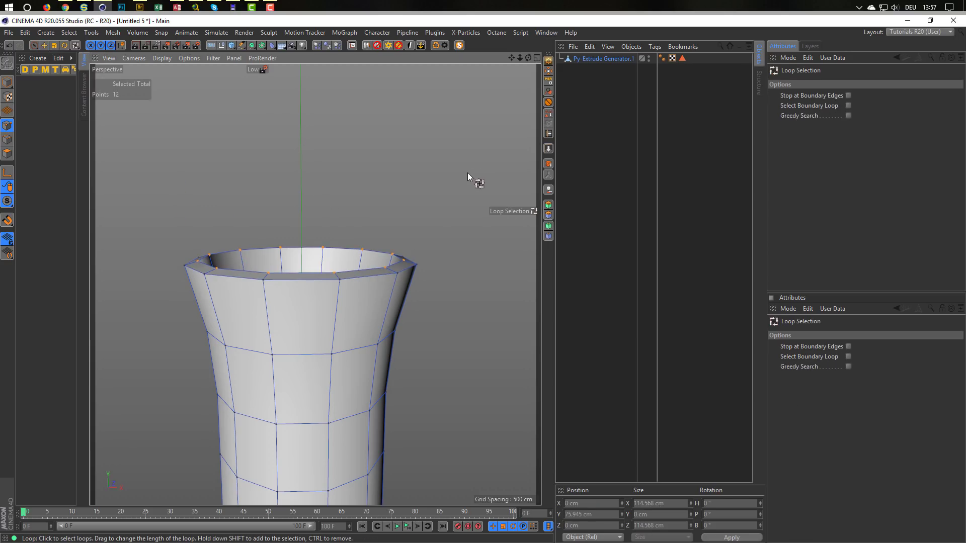
{"action": "left_click", "coordinate": [595, 514]}
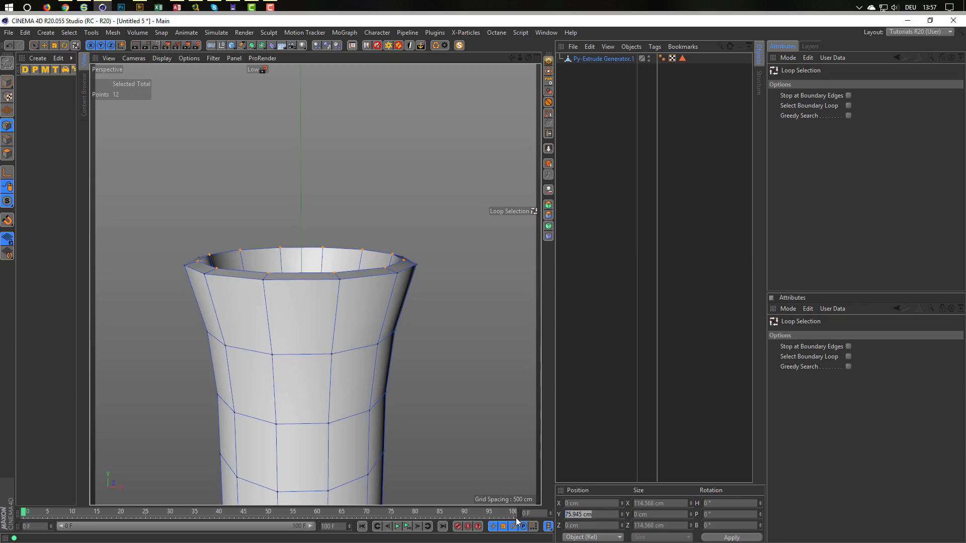
{"action": "type", "text": "74.055"}
{"action": "key", "text": "Return"}
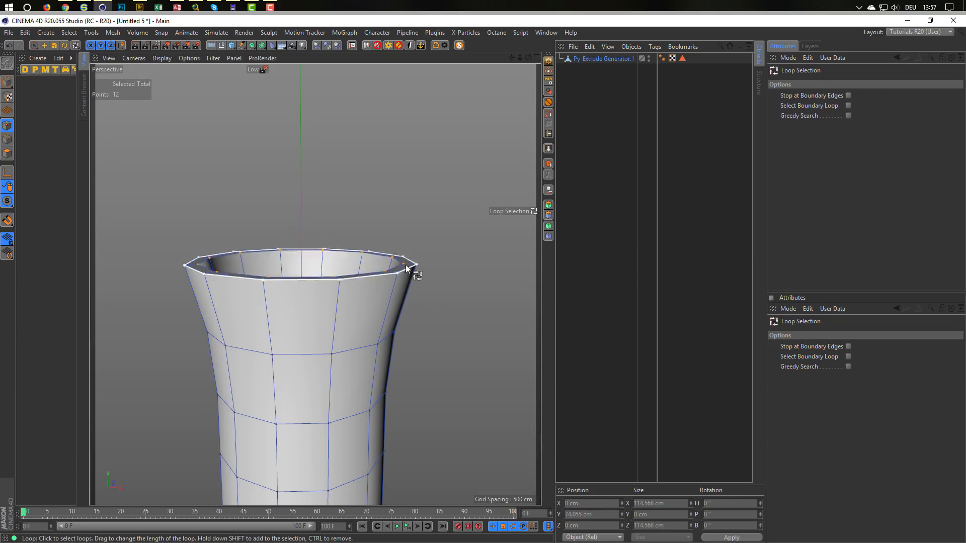
In the front view, select outer points of the inner floor with Only Select Visible Elements off, copy their Y position and re-enable the option.
{"action": "scroll", "coordinate": [352, 331], "scroll_direction": "down", "scroll_amount": 5}
{"action": "middle_click", "coordinate": [322, 356]}
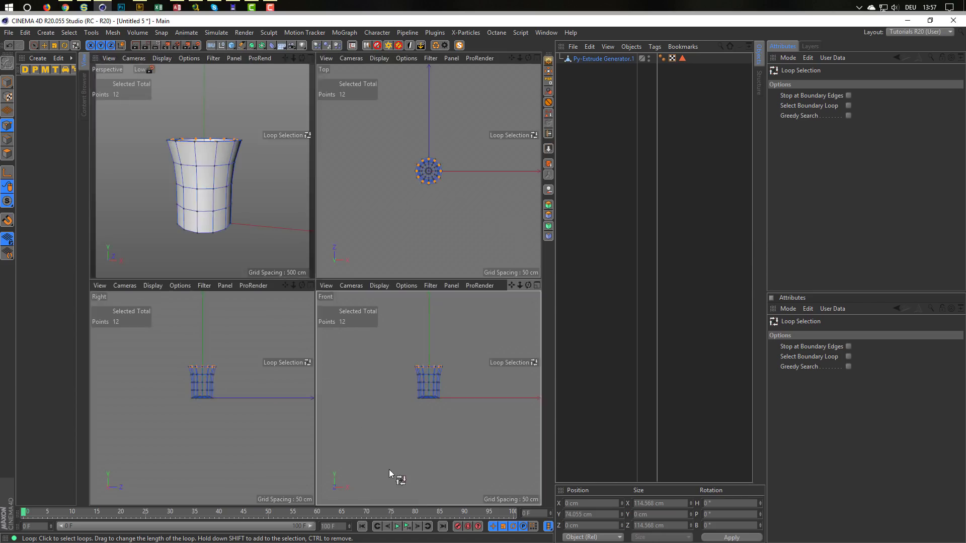
{"action": "middle_click", "coordinate": [388, 469]}
{"action": "scroll", "coordinate": [354, 278], "scroll_direction": "up", "scroll_amount": 8}
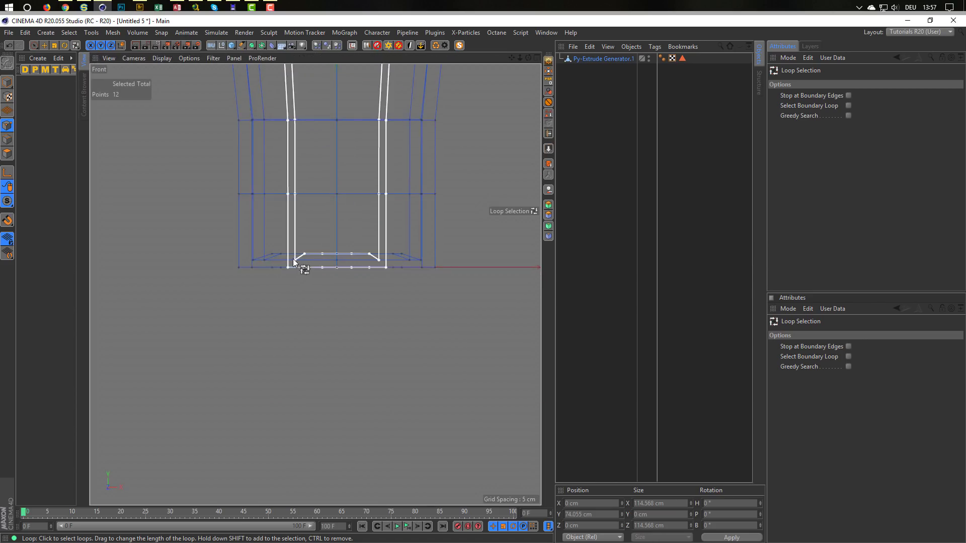
{"action": "scroll", "coordinate": [322, 249], "scroll_direction": "up", "scroll_amount": 3}
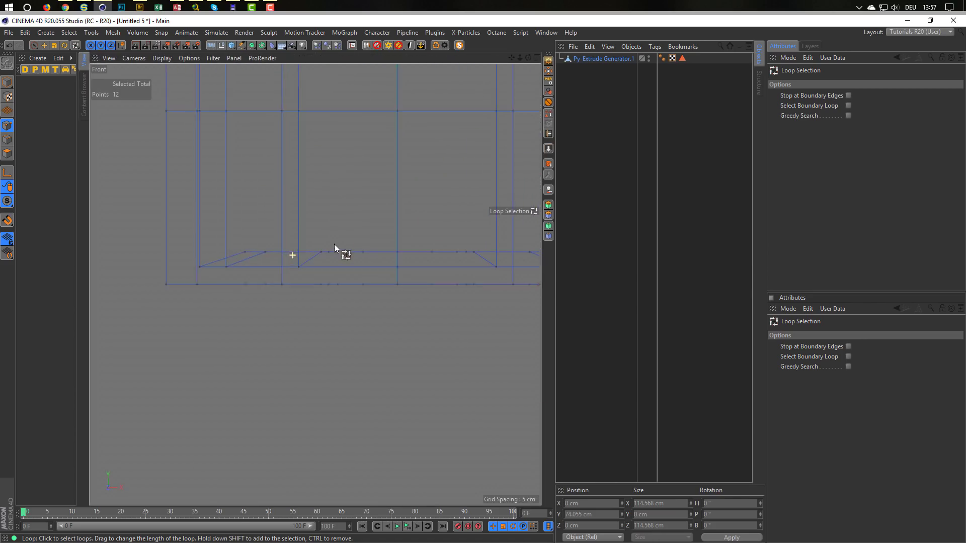
{"action": "left_click", "coordinate": [232, 268]}
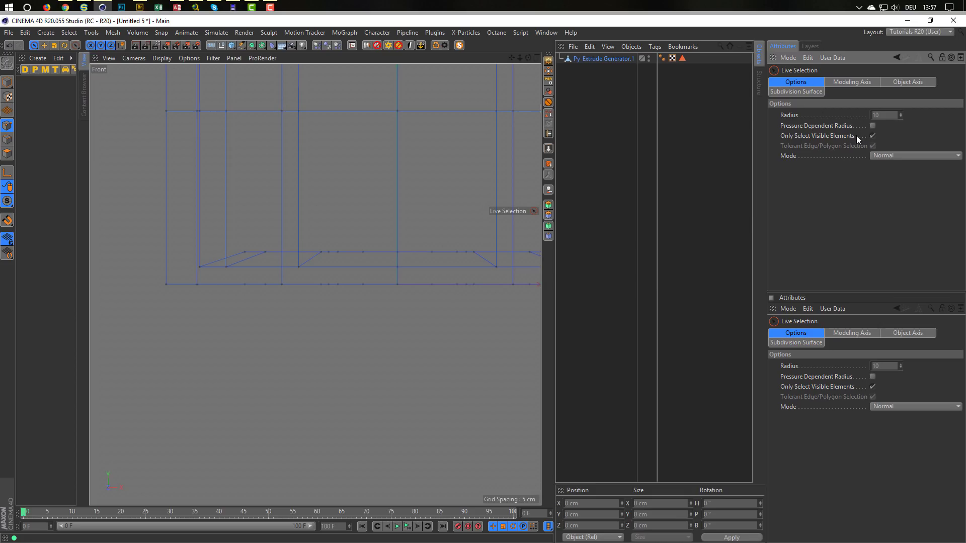
{"action": "left_click", "coordinate": [872, 136]}
{"action": "left_click", "coordinate": [226, 268]}
{"action": "left_click", "coordinate": [593, 514]}
{"action": "key", "text": "ctrl+c"}
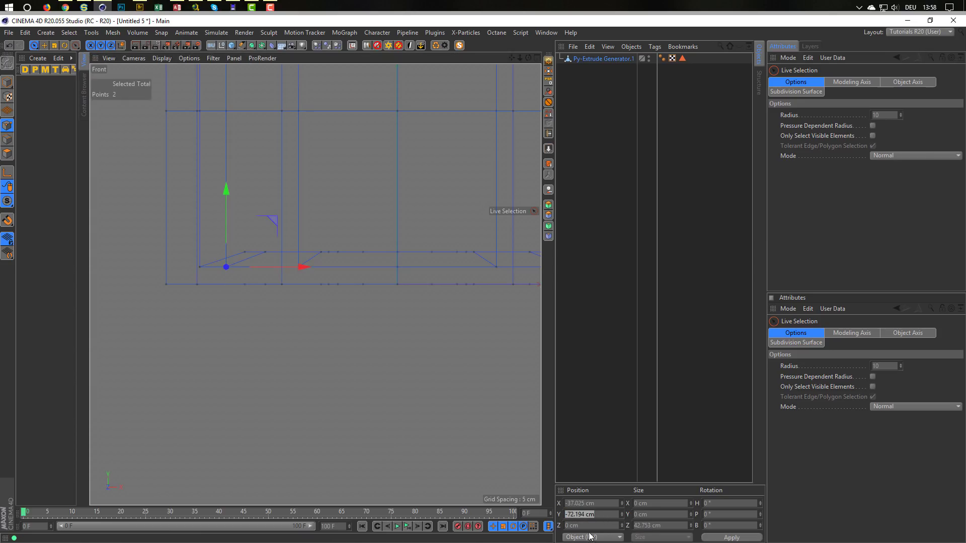
{"action": "left_click", "coordinate": [872, 136]}
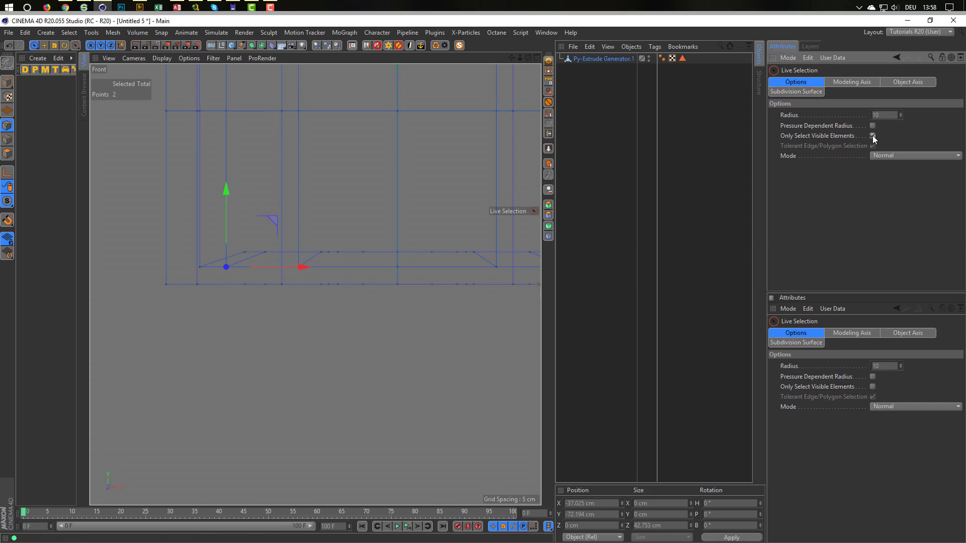
In the perspective view, loop-select the ring just inside the inner floor's outer edge and set its Y position to -72.194 cm.
{"action": "middle_click", "coordinate": [388, 276]}
{"action": "middle_click", "coordinate": [267, 194]}
{"action": "left_click_drag", "start_coordinate": [282, 289], "coordinate": [270, 166], "text": "alt"}
{"action": "right_click_drag", "start_coordinate": [302, 208], "coordinate": [363, 206], "text": "alt"}
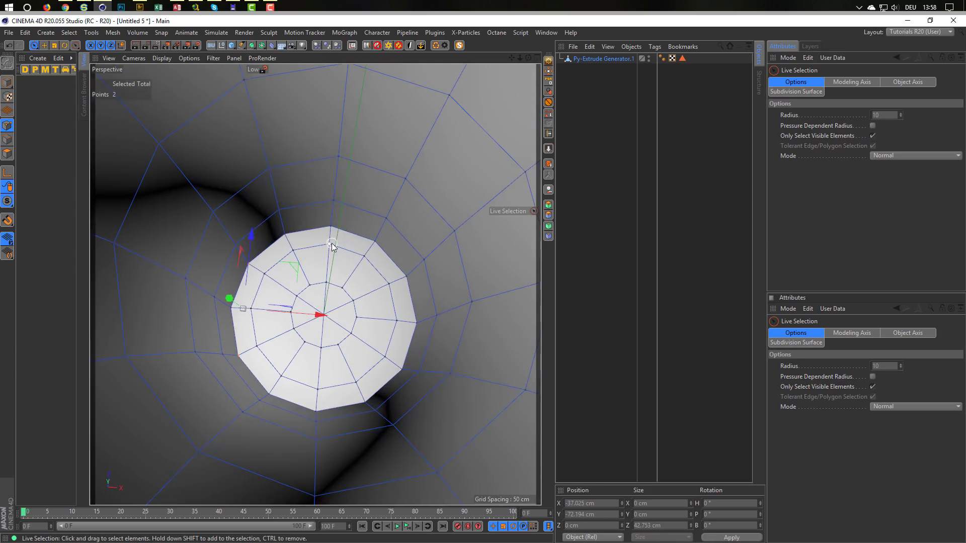
{"action": "middle_click_drag", "start_coordinate": [332, 243], "coordinate": [330, 232], "text": "alt"}
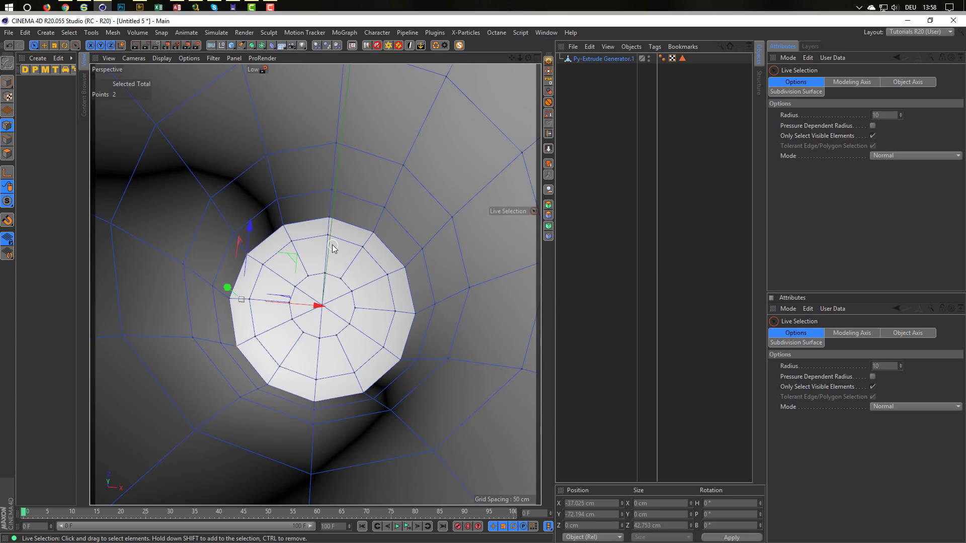
{"action": "key", "text": "u"}
{"action": "key", "text": "l"}
{"action": "left_click", "coordinate": [309, 242]}
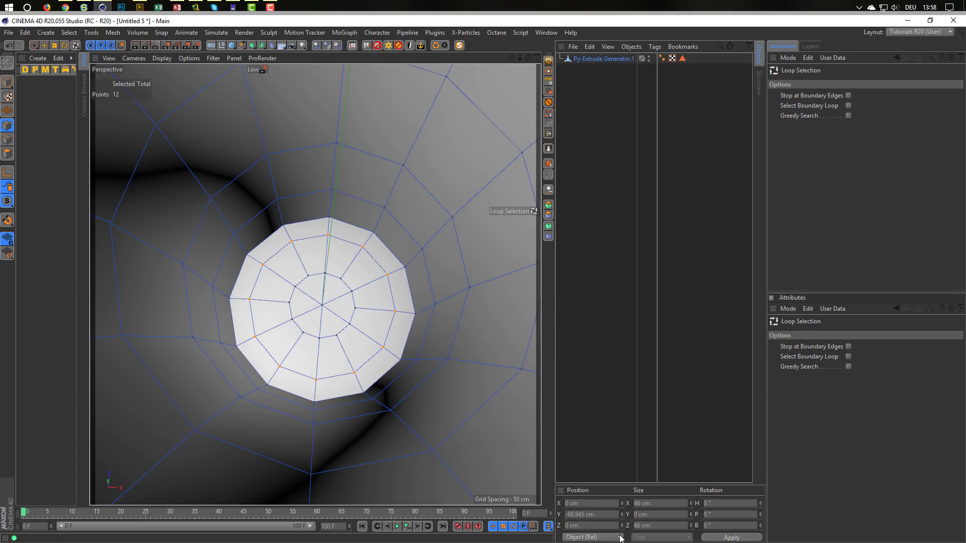
{"action": "left_click", "coordinate": [604, 515]}
{"action": "key", "text": "ctrl+v"}
{"action": "key", "text": "Return"}
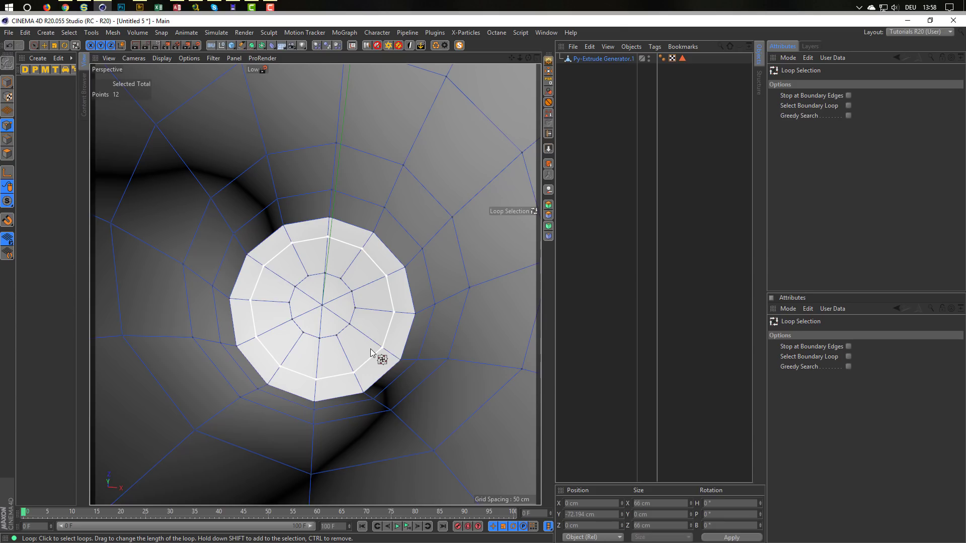
Loop-select the innermost point ring around the inner floor's center and set its Y position to -72.194 cm.
{"action": "left_click", "coordinate": [351, 319]}
{"action": "left_click_drag", "start_coordinate": [606, 515], "coordinate": [528, 516]}
{"action": "key", "text": "ctrl+v"}
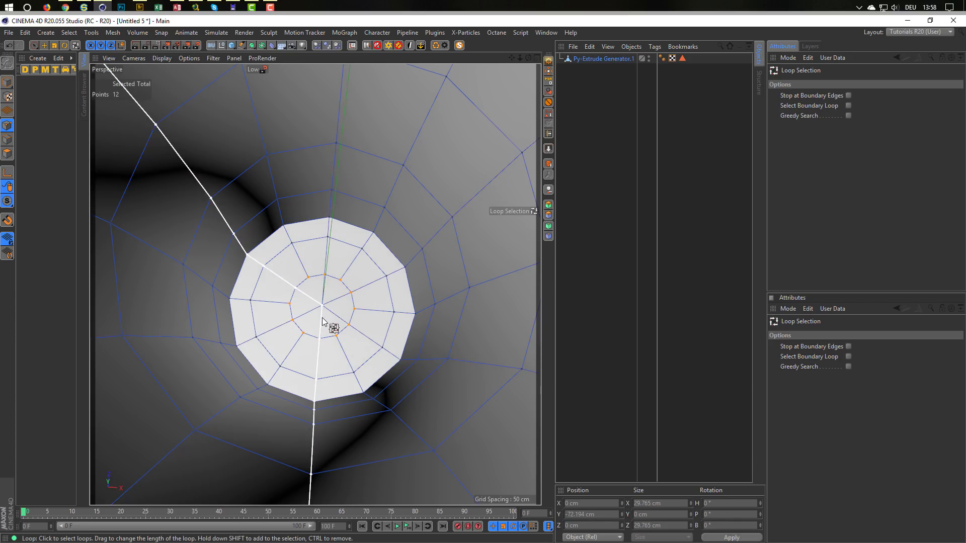
Select the inner floor's center point with Live Selection and set its Y position to -72.194 cm.
{"action": "key", "text": "space"}
{"action": "left_click_drag", "start_coordinate": [322, 318], "coordinate": [322, 306]}
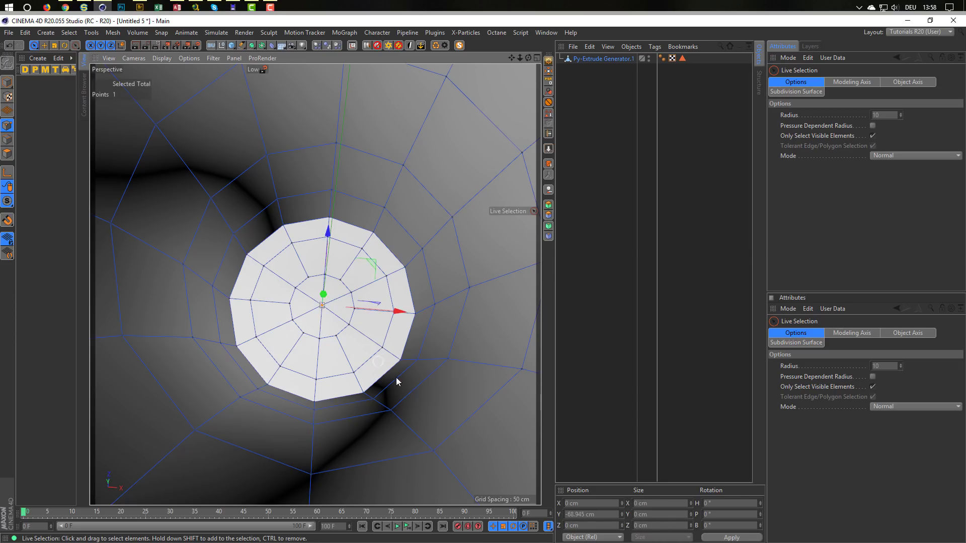
{"action": "left_click_drag", "start_coordinate": [599, 515], "coordinate": [535, 513]}
{"action": "key", "text": "ctrl+v"}
{"action": "key", "text": "Return"}
Examine the height of the inner floor's points in the front, right and perspective views.
{"action": "middle_click", "coordinate": [383, 344]}
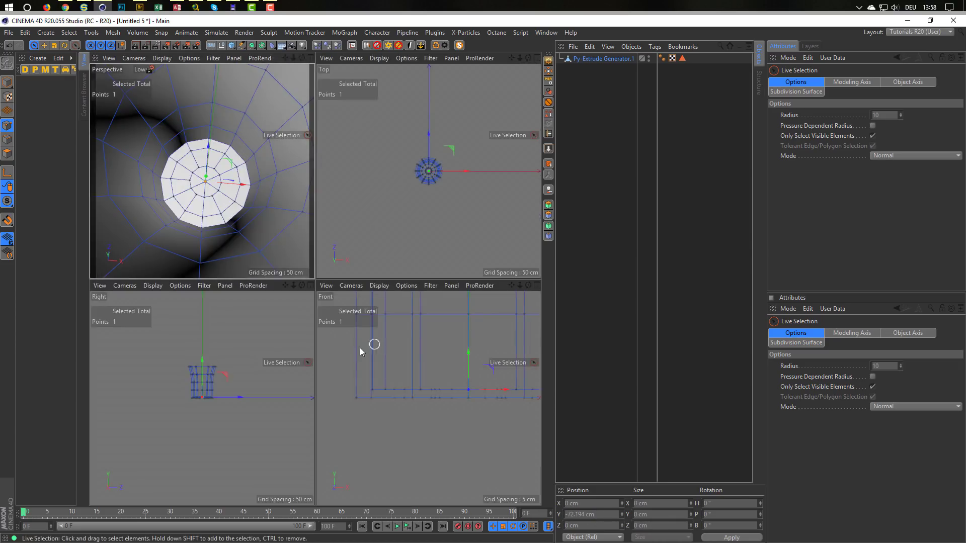
{"action": "middle_click", "coordinate": [367, 347]}
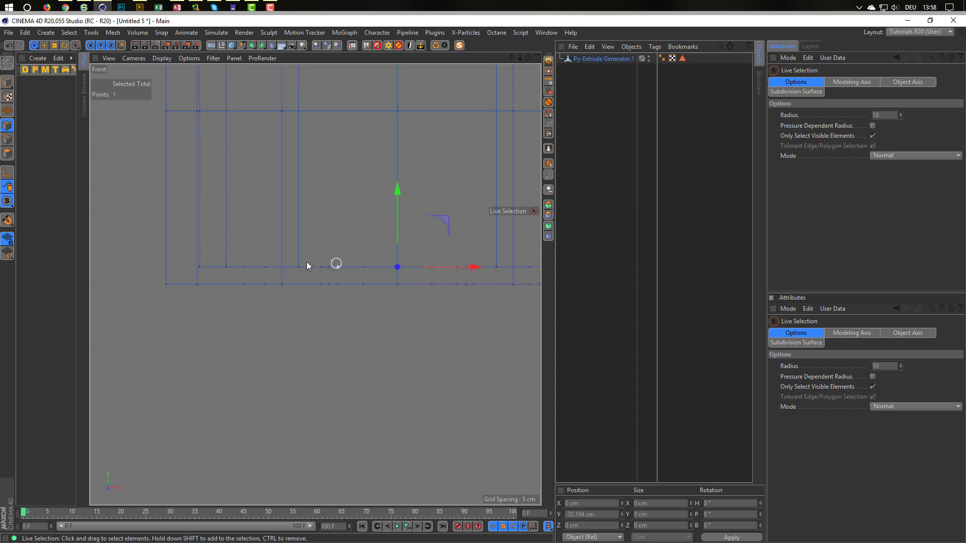
{"action": "middle_click", "coordinate": [367, 320]}
{"action": "middle_click", "coordinate": [236, 259]}
{"action": "scroll", "coordinate": [262, 266], "scroll_direction": "up", "scroll_amount": 2}
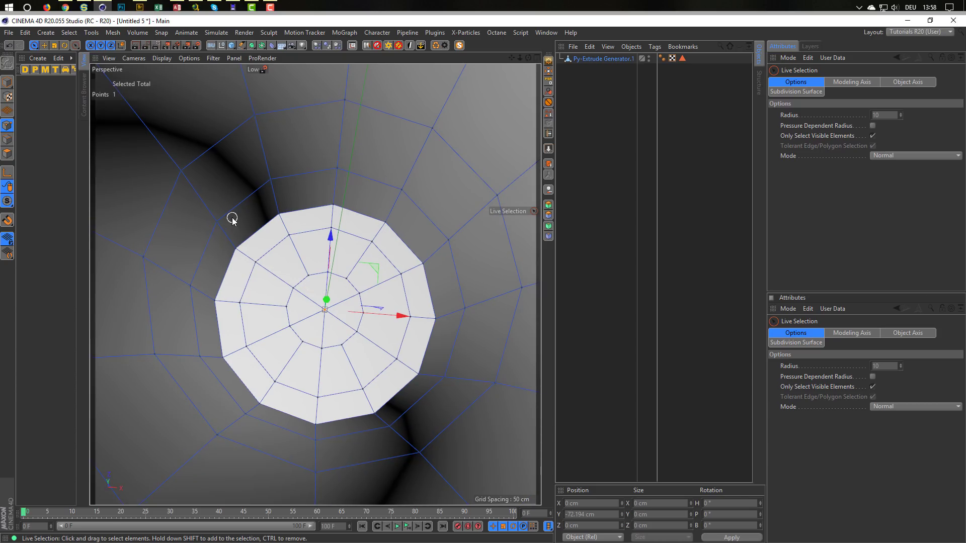
{"action": "middle_click", "coordinate": [215, 195]}
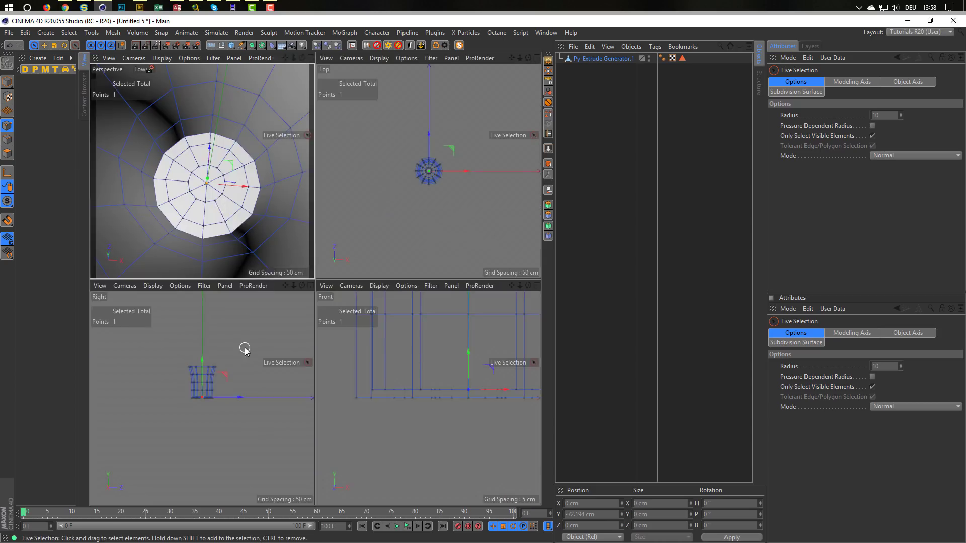
{"action": "middle_click", "coordinate": [243, 345]}
{"action": "scroll", "coordinate": [369, 262], "scroll_direction": "up", "scroll_amount": 4}
{"action": "scroll", "coordinate": [368, 263], "scroll_direction": "up", "scroll_amount": 1}
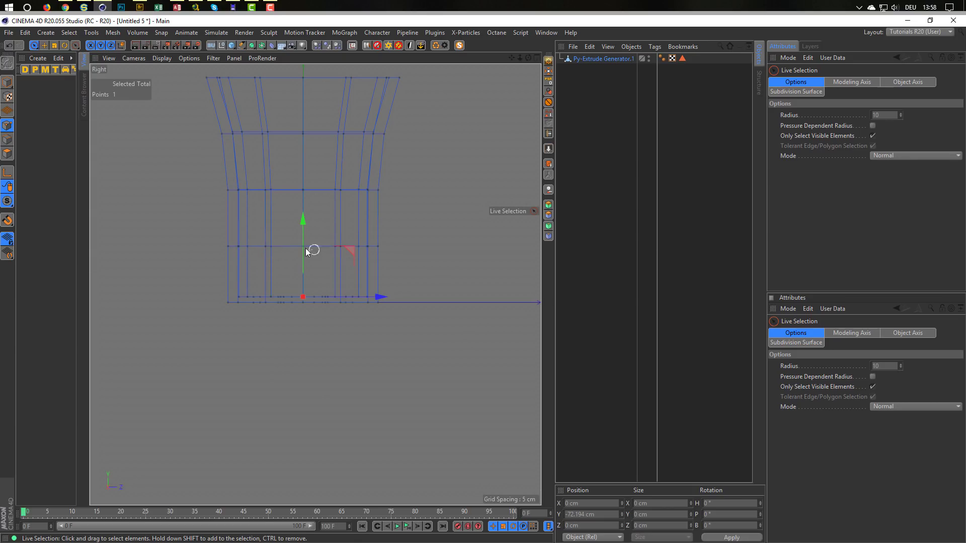
{"action": "middle_click", "coordinate": [268, 240]}
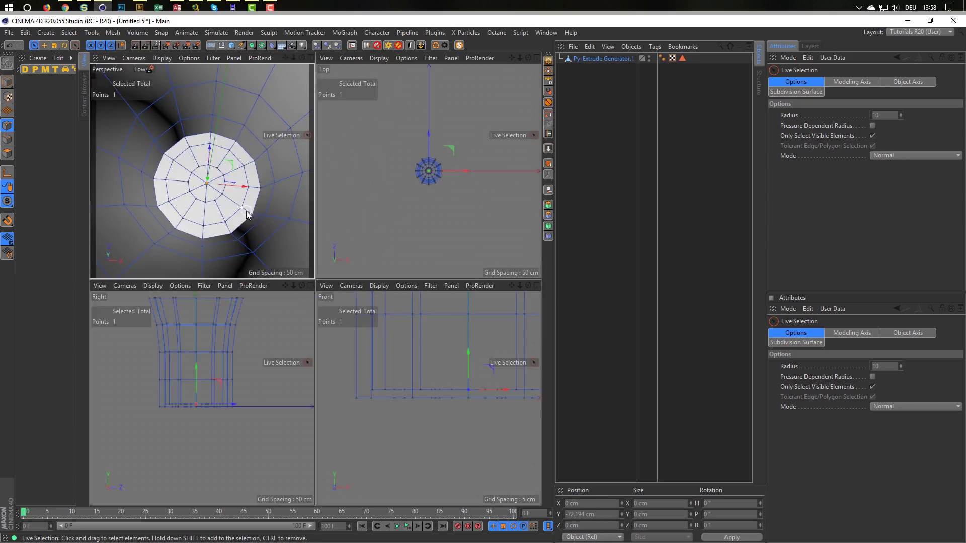
{"action": "middle_click", "coordinate": [222, 251]}
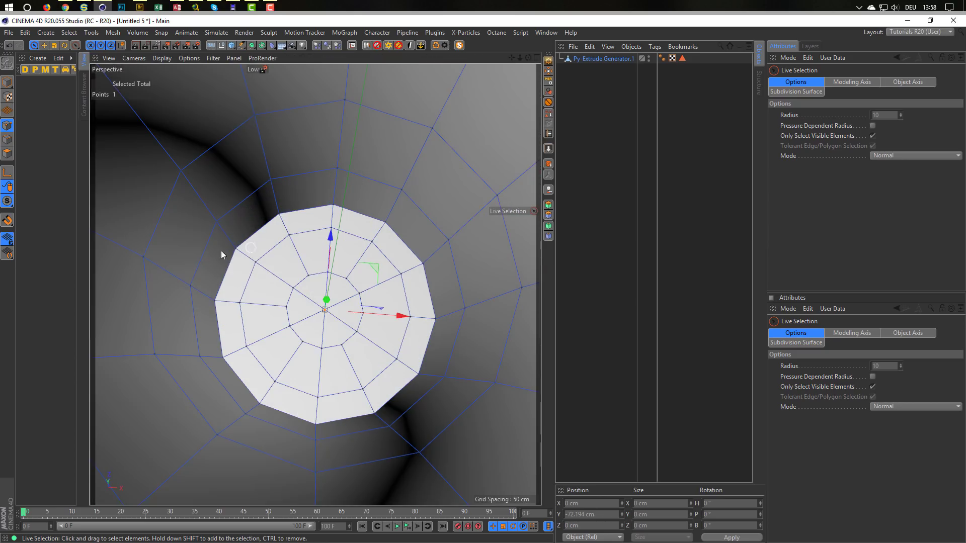
In polygon mode, select all inner floor polygons using Phong Break Selection.
{"action": "left_click", "coordinate": [7, 153]}
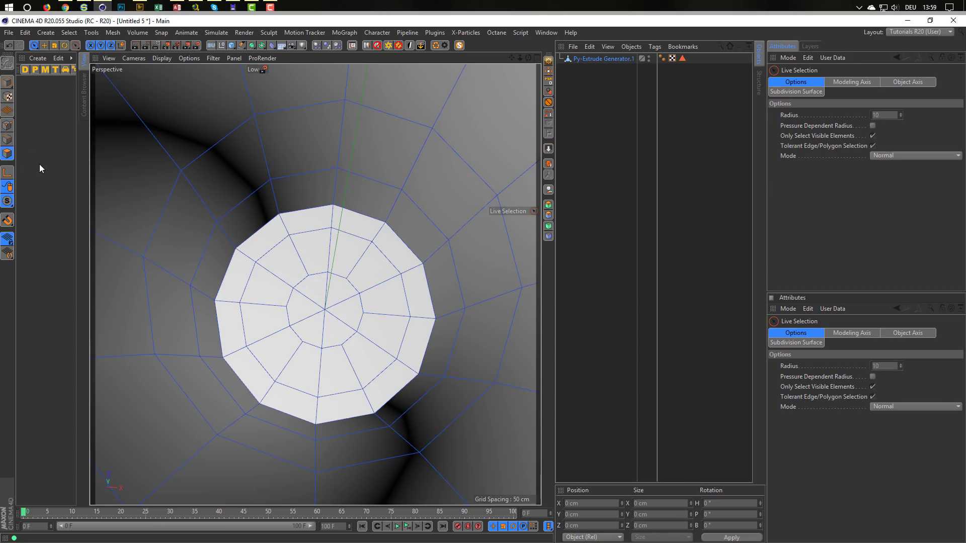
{"action": "key", "text": "u"}
{"action": "key", "text": "n"}
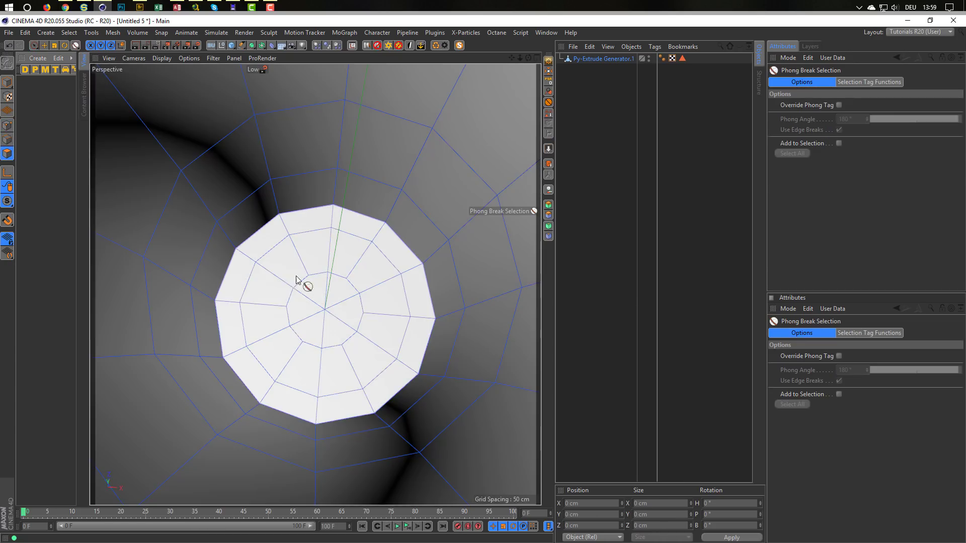
{"action": "left_click", "coordinate": [335, 262]}
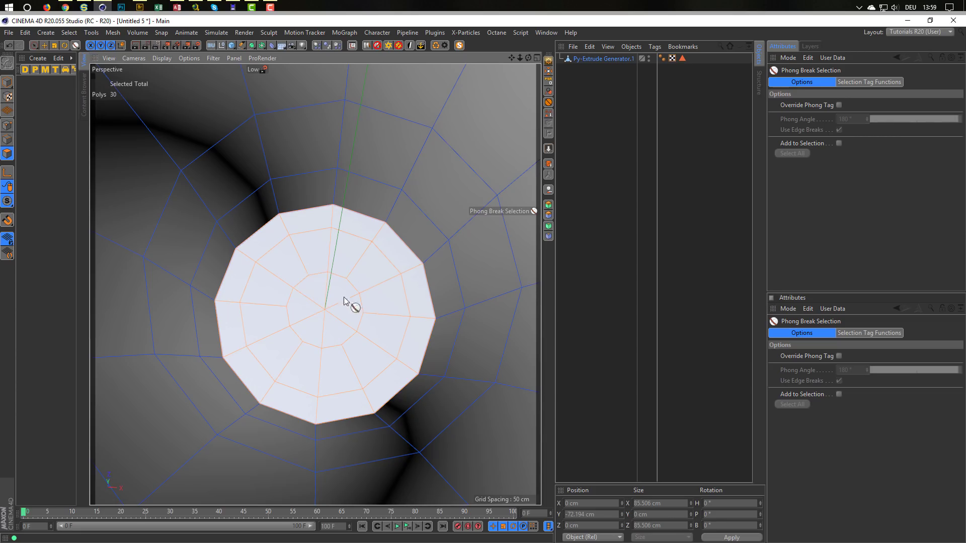
{"action": "right_click_drag", "start_coordinate": [333, 279], "coordinate": [278, 295], "text": "alt"}
{"action": "left_click_drag", "start_coordinate": [313, 288], "coordinate": [333, 327], "text": "alt"}
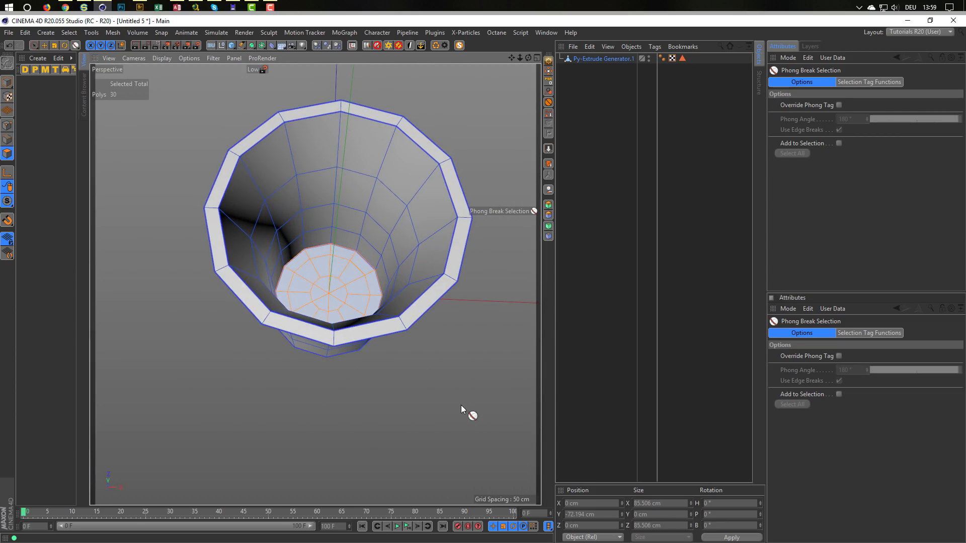
Select all polygons of the glass and reverse their normals.
{"action": "key", "text": "ctrl+a"}
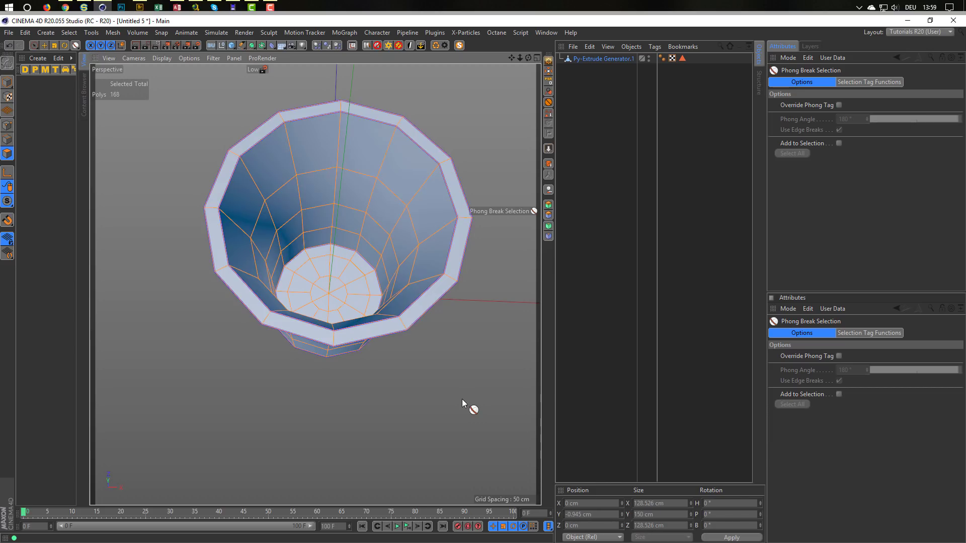
{"action": "key", "text": "u"}
{"action": "key", "text": "r"}
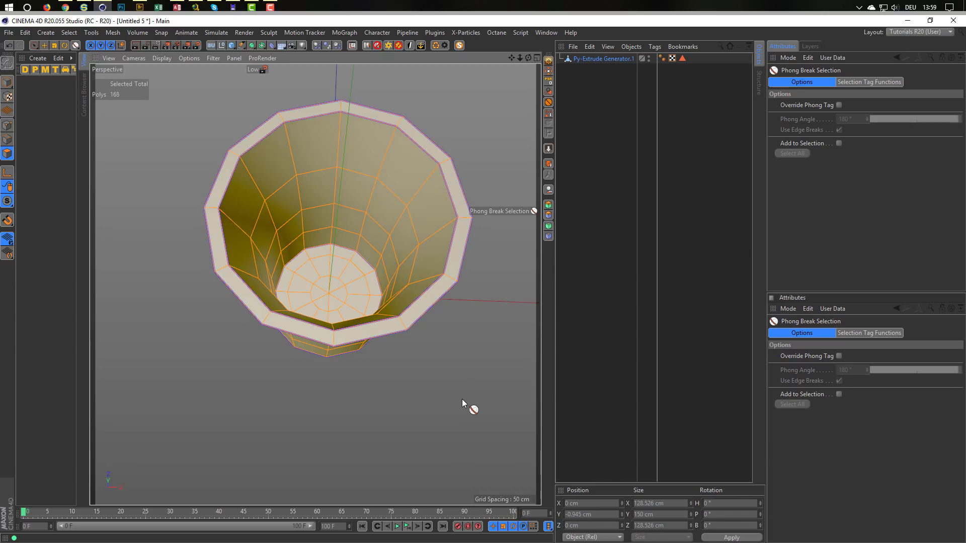
Select the inner floor polygons with Phong Break Selection and separate them into their own object using the Perfect Split plugin.
{"action": "left_click", "coordinate": [352, 295]}
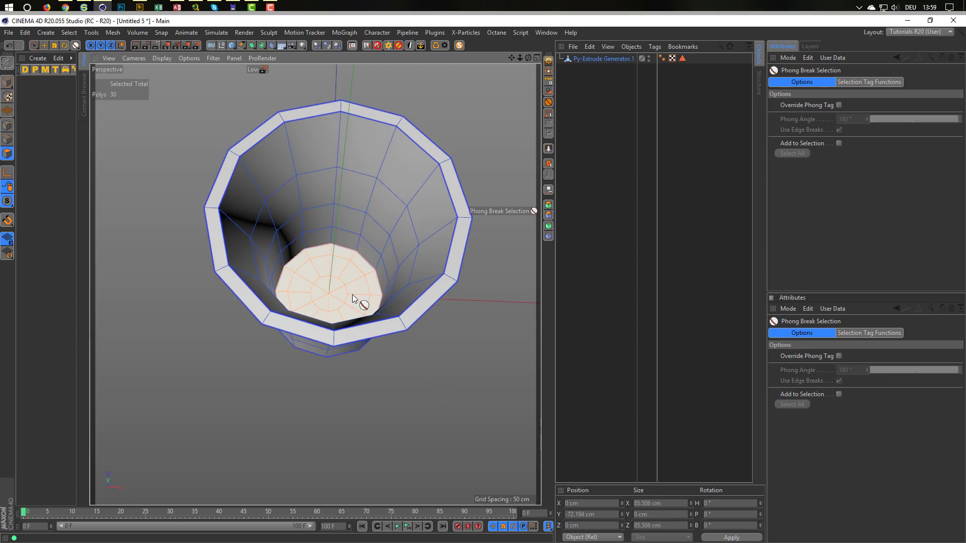
{"action": "scroll", "coordinate": [362, 285], "scroll_direction": "up", "scroll_amount": 5}
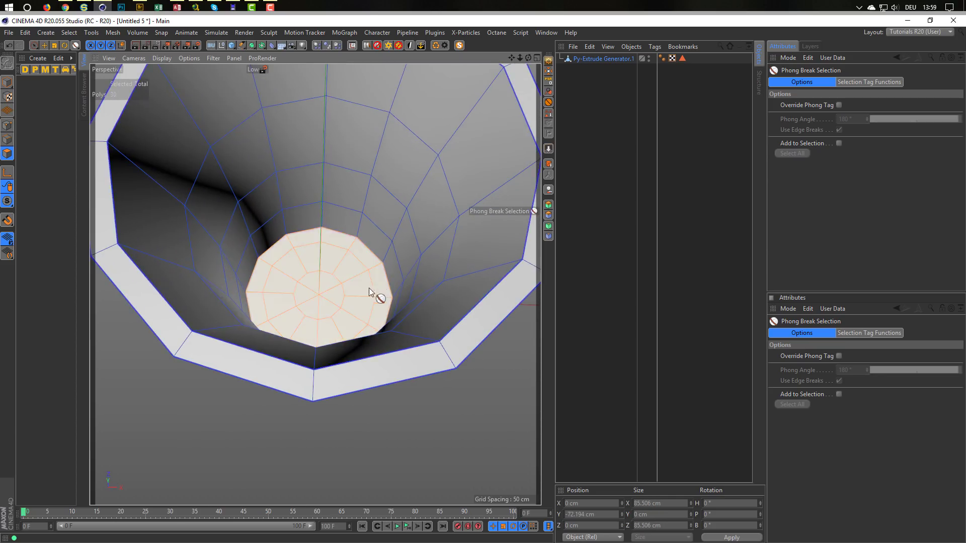
{"action": "left_click_drag", "start_coordinate": [372, 313], "coordinate": [336, 334], "text": "alt"}
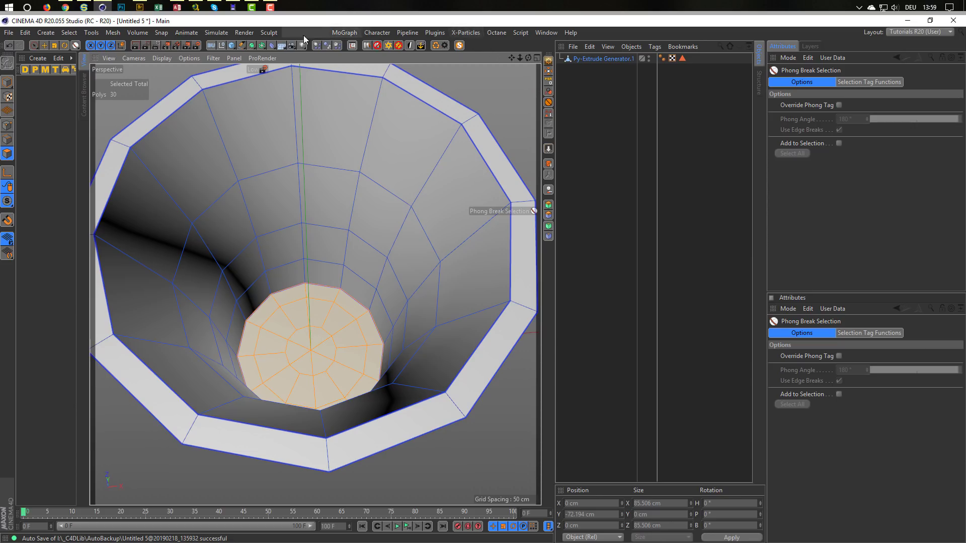
{"action": "left_click", "coordinate": [436, 33]}
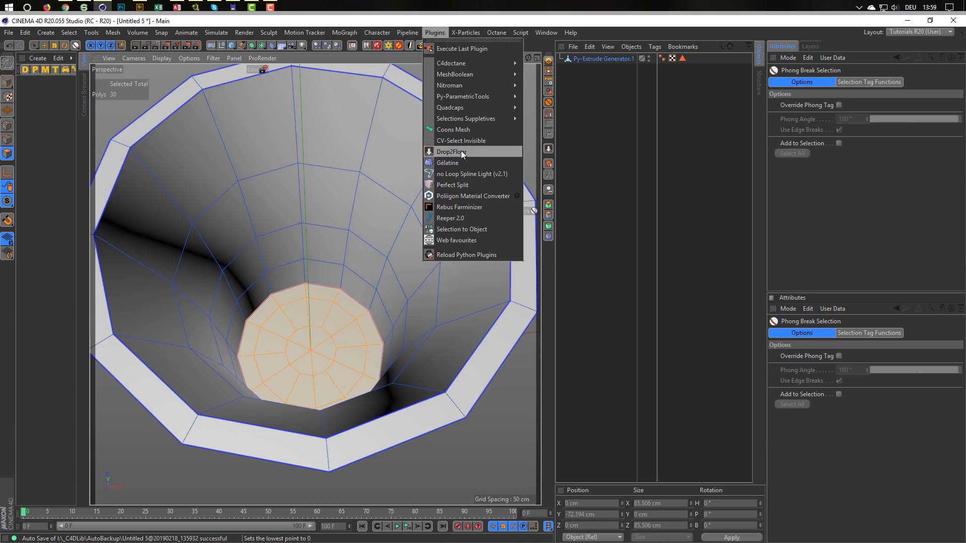
{"action": "mouse_move", "coordinate": [466, 70]}
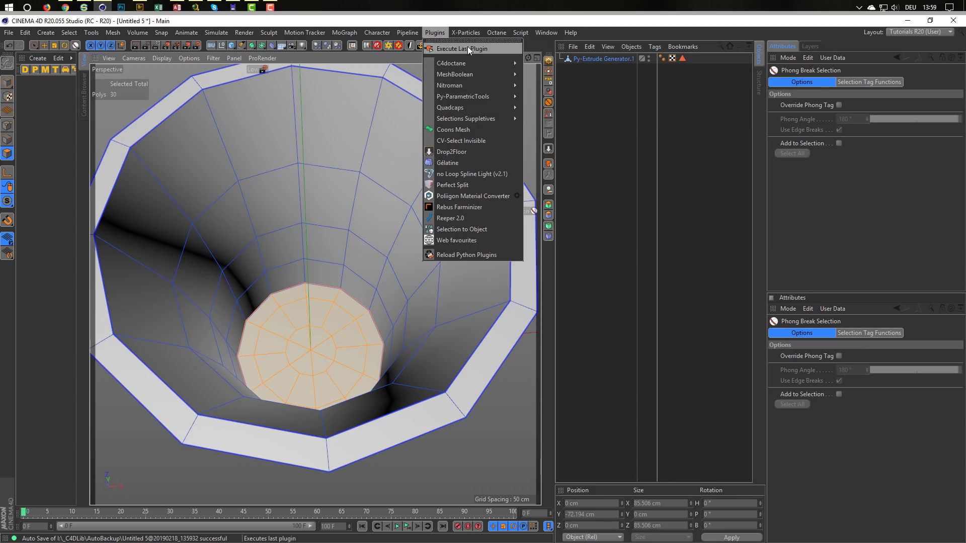
{"action": "left_click", "coordinate": [458, 185]}
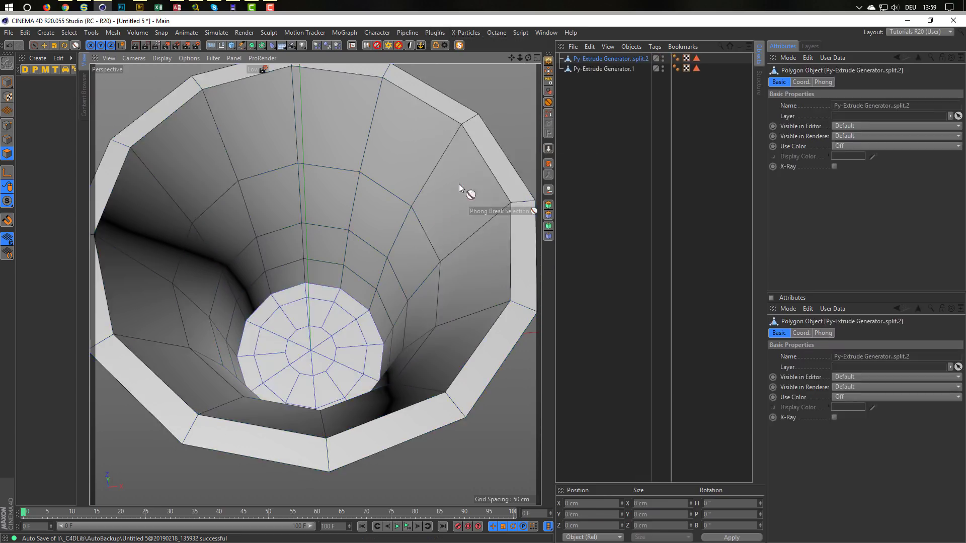
Place the split-off floor object below the glass in the object list and hide it in editor and renderer.
{"action": "left_click", "coordinate": [592, 67]}
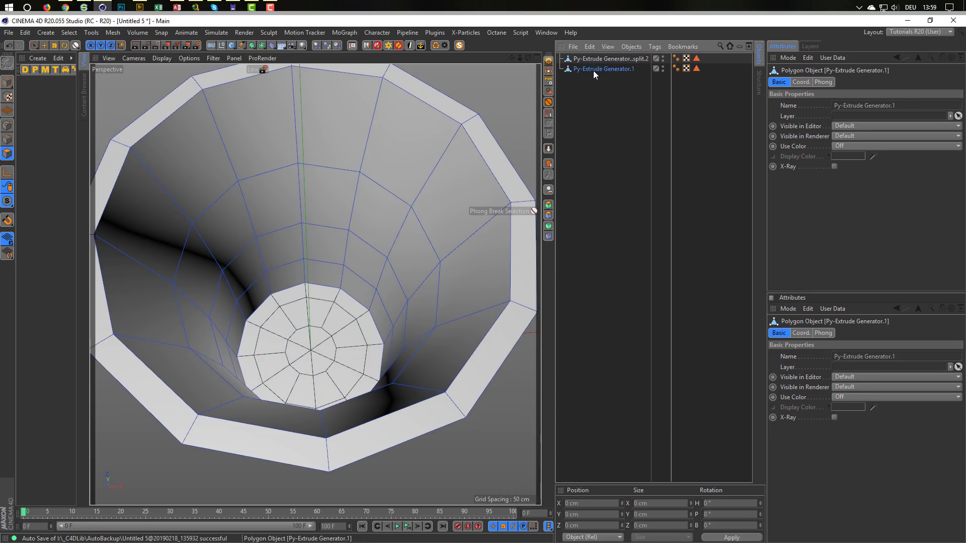
{"action": "left_click", "coordinate": [603, 57]}
{"action": "mouse_move", "coordinate": [603, 57]}
{"action": "left_mouse_down"}
{"action": "mouse_move", "coordinate": [610, 122]}
{"action": "mouse_move", "coordinate": [598, 73]}
{"action": "left_mouse_up"}
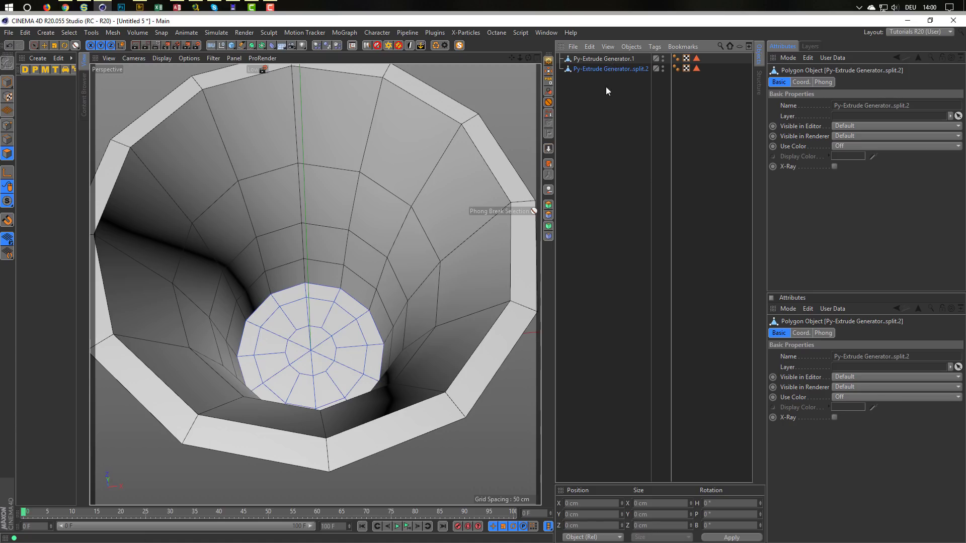
{"action": "left_click", "coordinate": [663, 70], "text": "ctrl"}
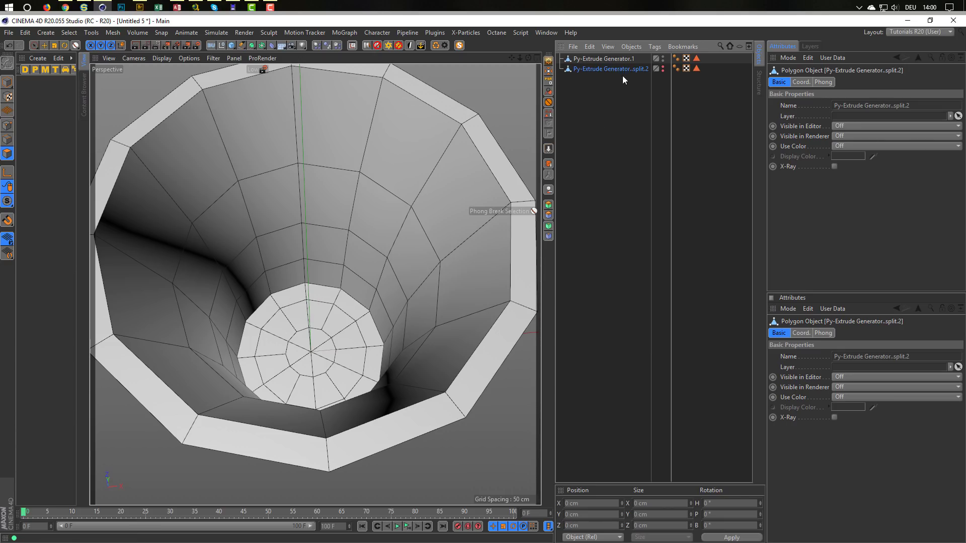
Make the glass object active and, in edge mode, loop-select the edges at the foot of its inner wall.
{"action": "left_click", "coordinate": [623, 59]}
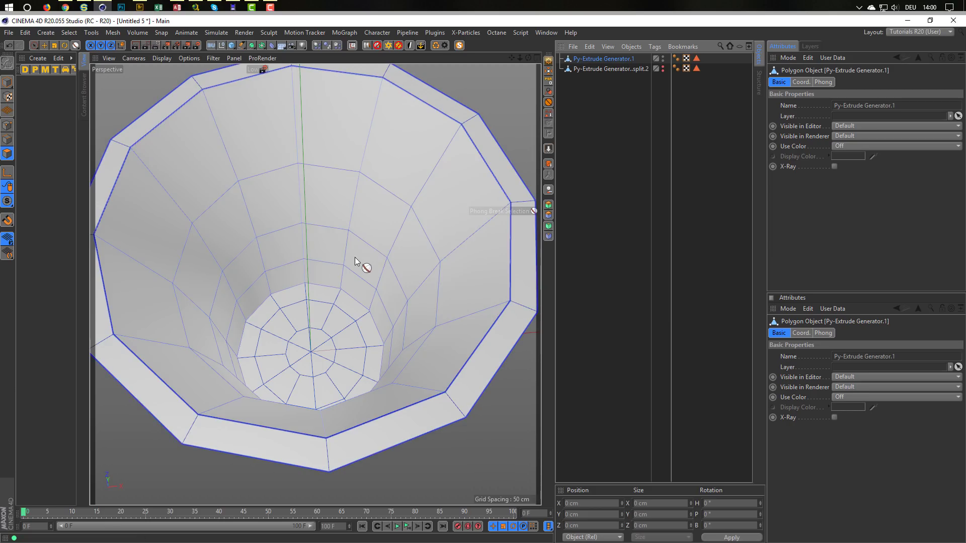
{"action": "key", "text": "u"}
{"action": "key", "text": "l"}
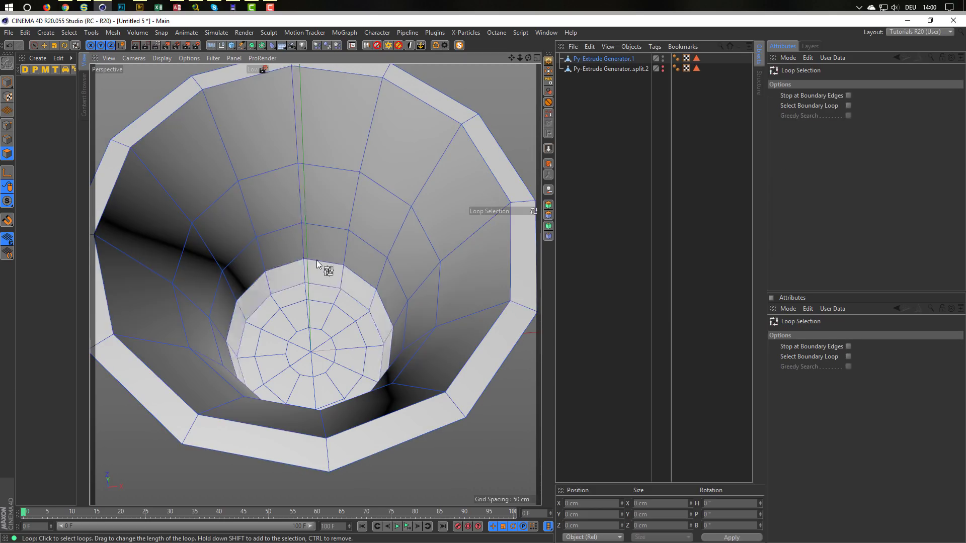
{"action": "left_click", "coordinate": [7, 140]}
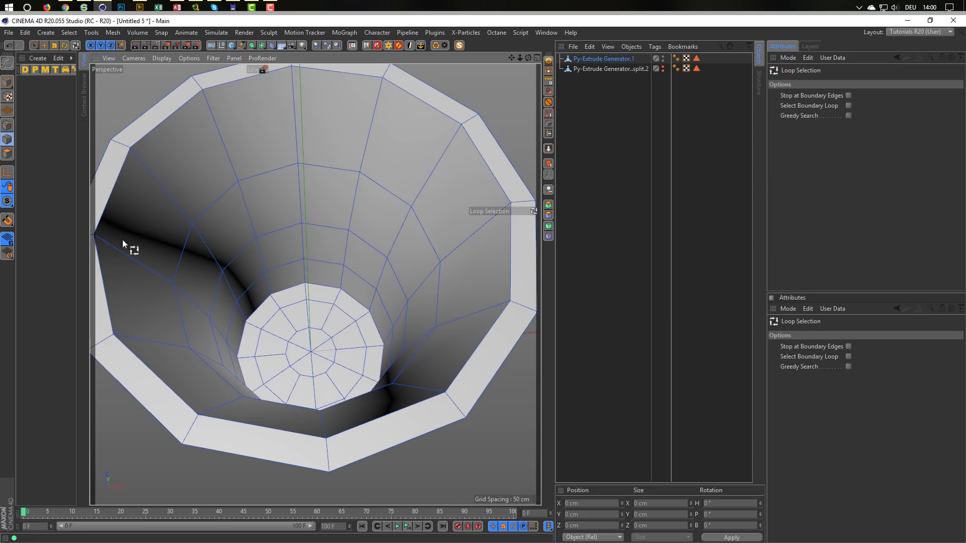
{"action": "left_click", "coordinate": [323, 282]}
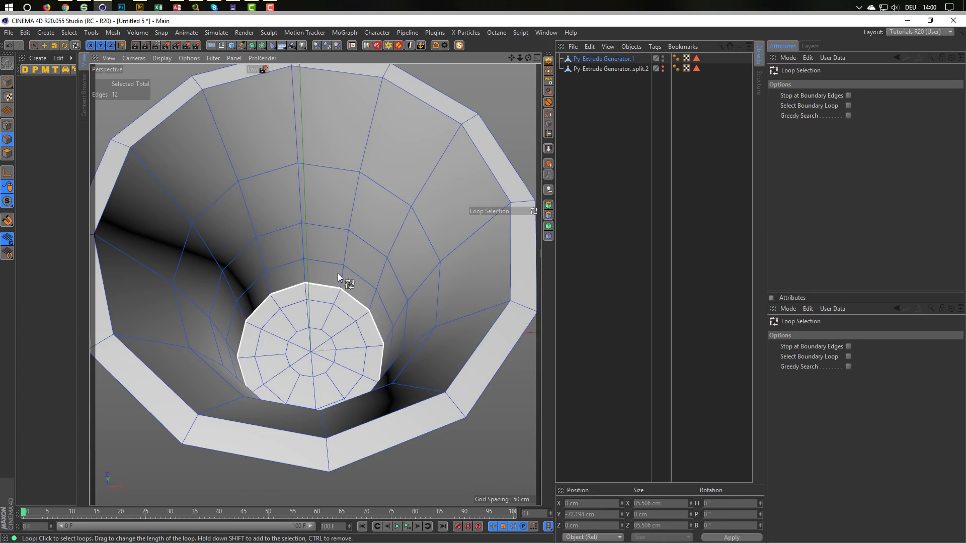
Try to delete the selected edge loop from the glass and undo the deletion.
{"action": "key", "text": "Delete"}
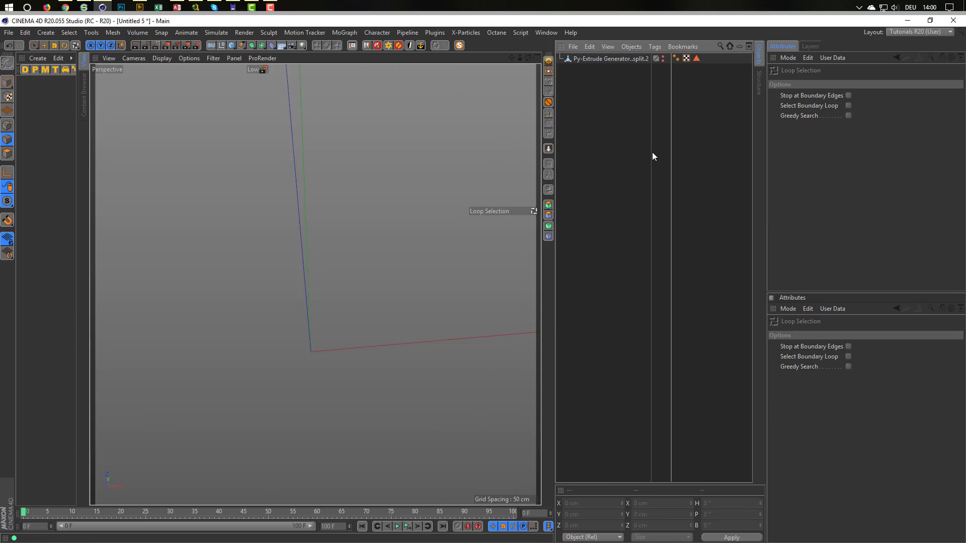
{"action": "key", "text": "ctrl+z"}
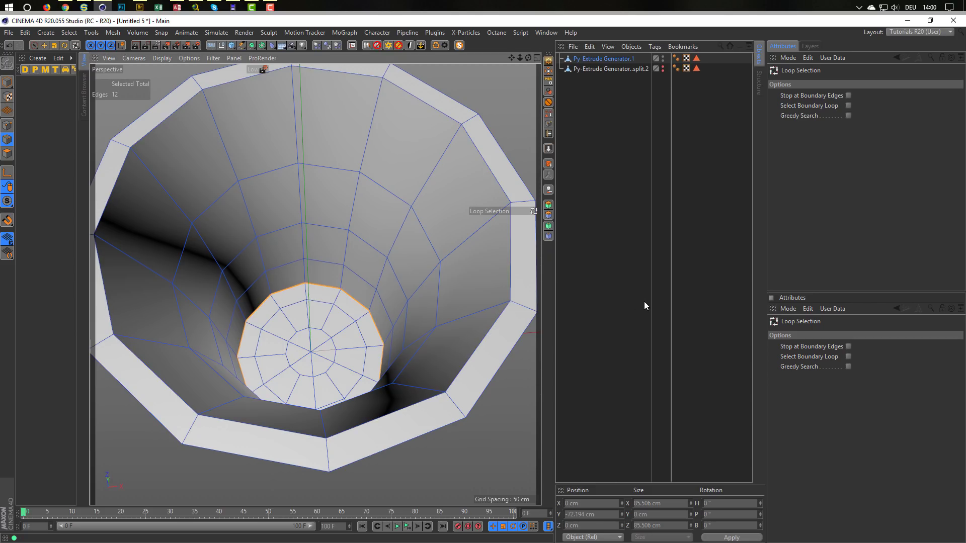
{"action": "key", "text": "Delete"}
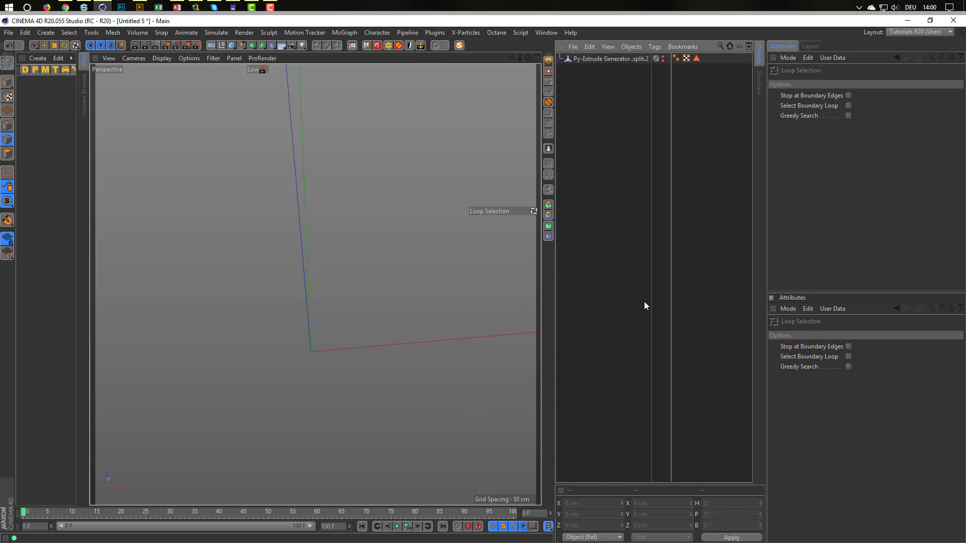
{"action": "key", "text": "ctrl+z"}
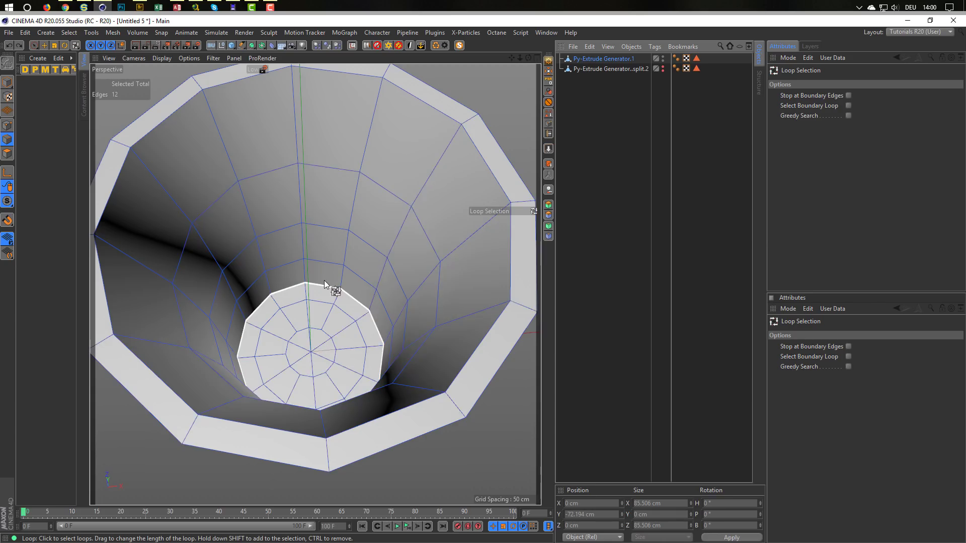
Loop-select the edge ring at the foot of the glass's inner wall again and delete it.
{"action": "scroll", "coordinate": [352, 279], "scroll_direction": "up", "scroll_amount": 4}
{"action": "scroll", "coordinate": [354, 343], "scroll_direction": "up", "scroll_amount": 5}
{"action": "scroll", "coordinate": [355, 342], "scroll_direction": "down", "scroll_amount": 4}
{"action": "scroll", "coordinate": [383, 329], "scroll_direction": "up", "scroll_amount": 4}
{"action": "left_click_drag", "start_coordinate": [414, 316], "coordinate": [415, 339], "text": "alt"}
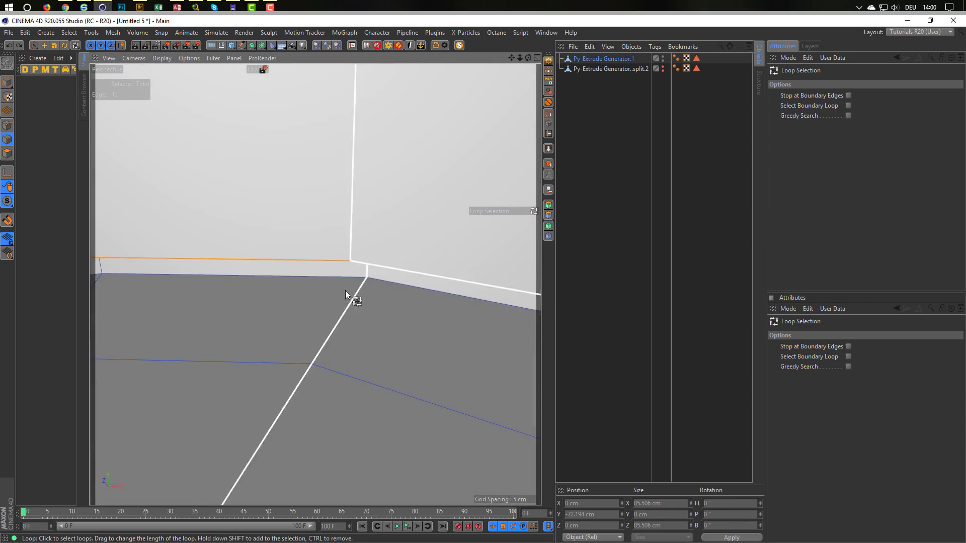
{"action": "left_click", "coordinate": [312, 262]}
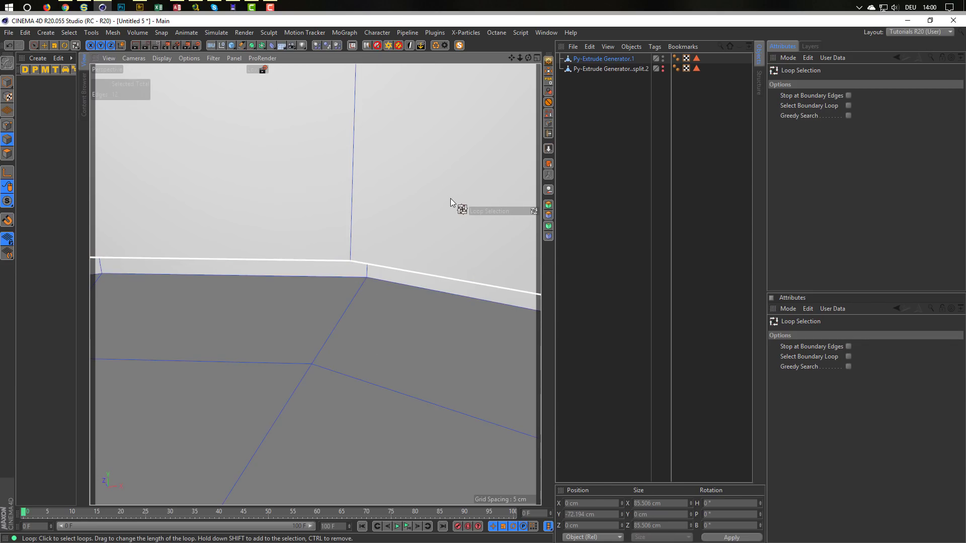
{"action": "key", "text": "Delete"}
{"action": "right_click_drag", "start_coordinate": [419, 201], "coordinate": [307, 214], "text": "alt"}
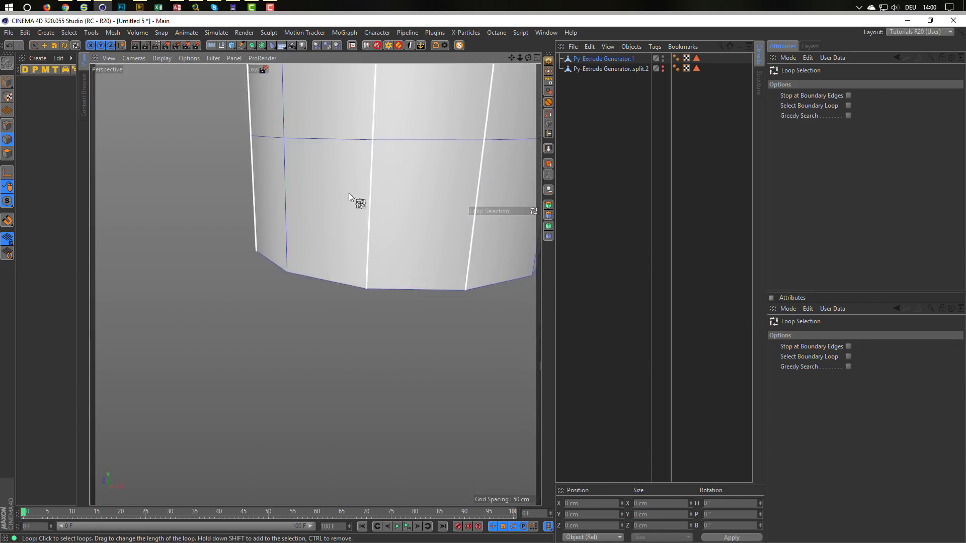
Make the split-off floor object visible again in editor and renderer, with the glass's base framed in the right view.
{"action": "middle_click_drag", "start_coordinate": [349, 191], "coordinate": [236, 246], "text": "alt"}
{"action": "middle_click", "coordinate": [305, 218]}
{"action": "middle_click", "coordinate": [330, 363]}
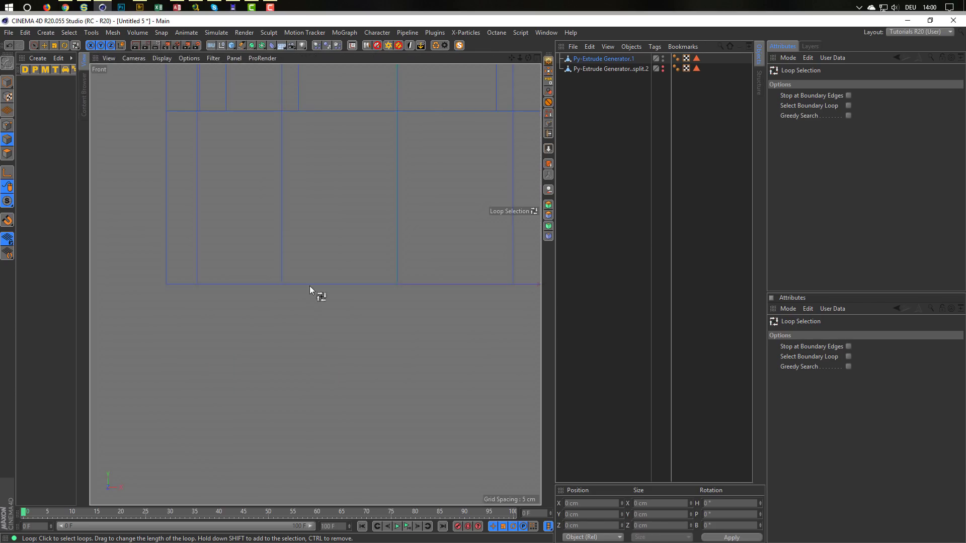
{"action": "middle_click", "coordinate": [273, 182]}
{"action": "right_click", "coordinate": [285, 369]}
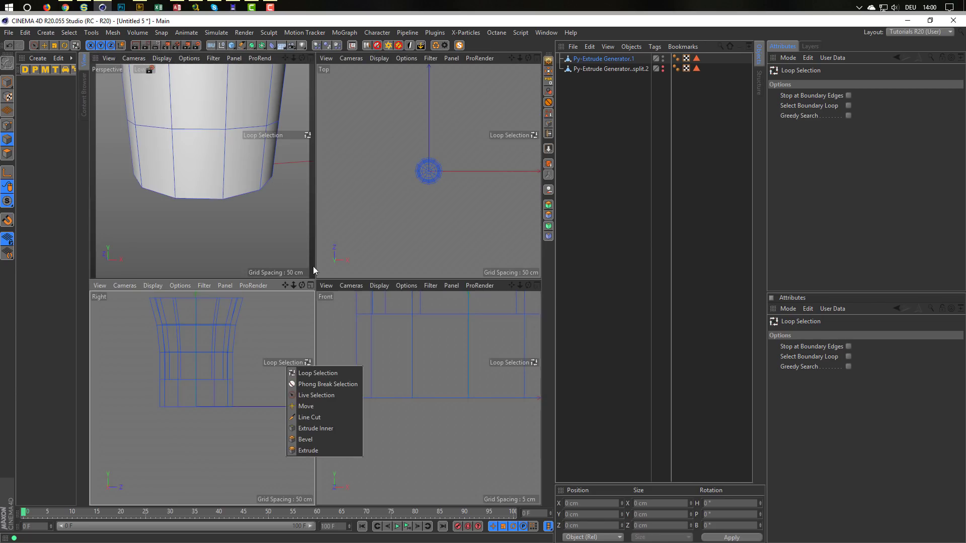
{"action": "left_click", "coordinate": [253, 342]}
{"action": "middle_click", "coordinate": [253, 342]}
{"action": "middle_click_drag", "start_coordinate": [300, 244], "coordinate": [321, 309], "text": "alt"}
{"action": "right_click_drag", "start_coordinate": [321, 310], "coordinate": [337, 301], "text": "alt"}
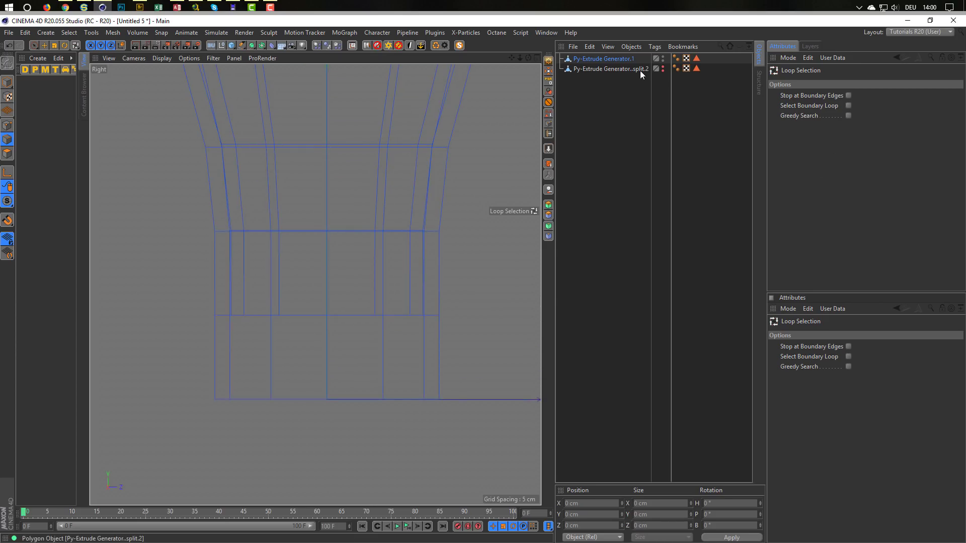
{"action": "left_click", "coordinate": [663, 69]}
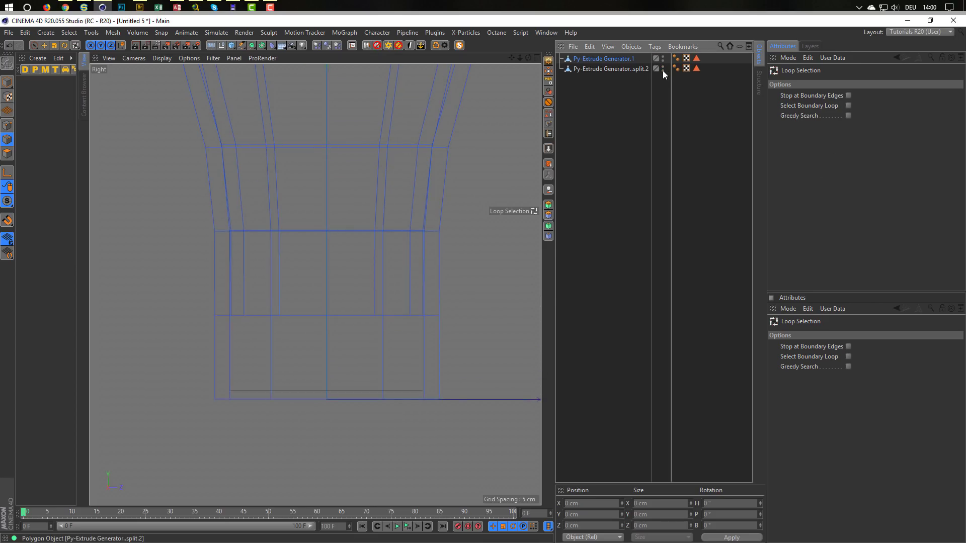
{"action": "left_click", "coordinate": [663, 71]}
{"action": "left_click", "coordinate": [662, 70]}
Select the floor object and move it up along Y in model mode to about 12.28 cm.
{"action": "left_click", "coordinate": [611, 69]}
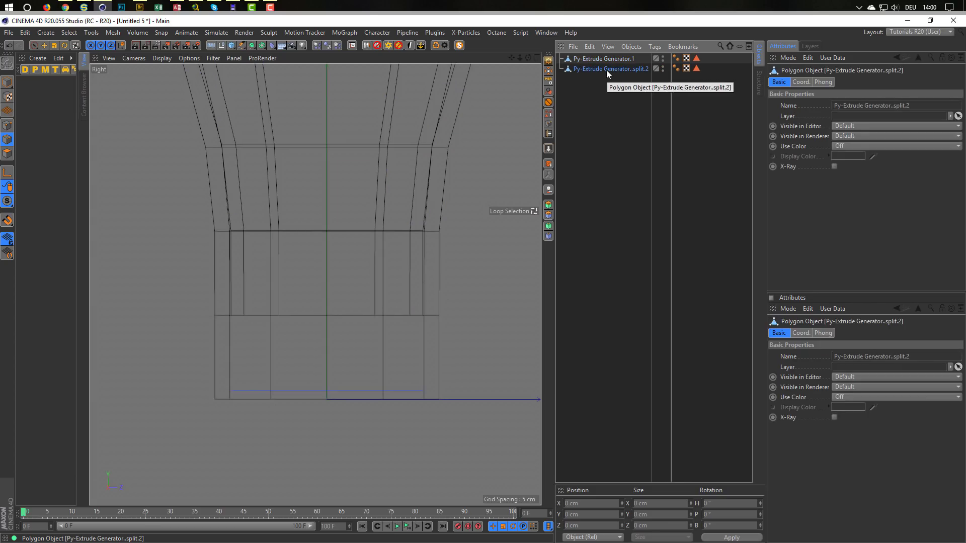
{"action": "left_click", "coordinate": [44, 45]}
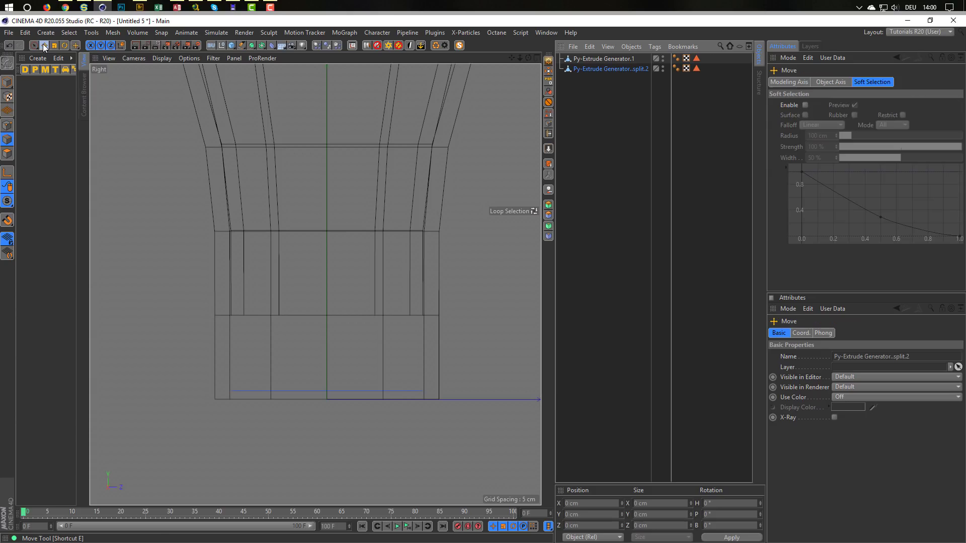
{"action": "left_click", "coordinate": [7, 83]}
{"action": "left_click", "coordinate": [31, 92]}
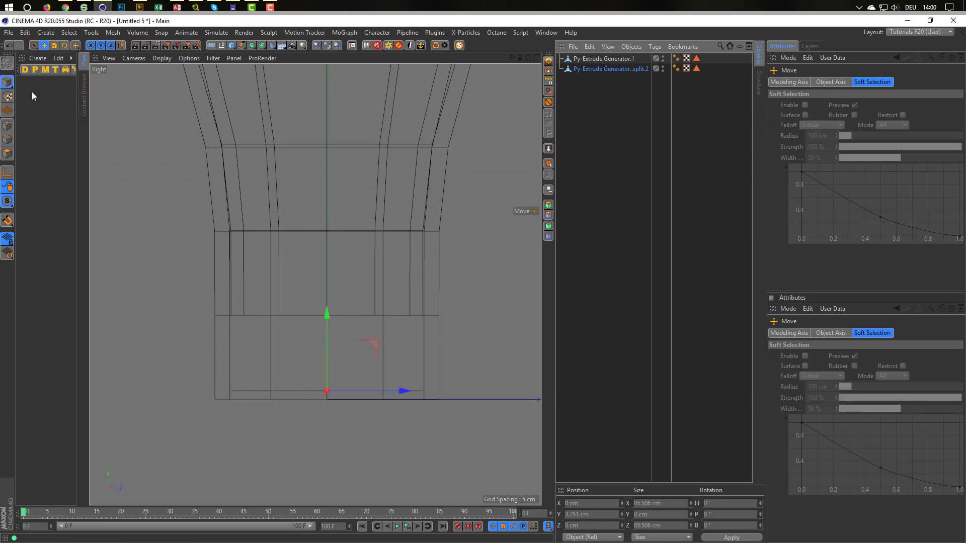
{"action": "left_click_drag", "start_coordinate": [328, 312], "coordinate": [331, 295]}
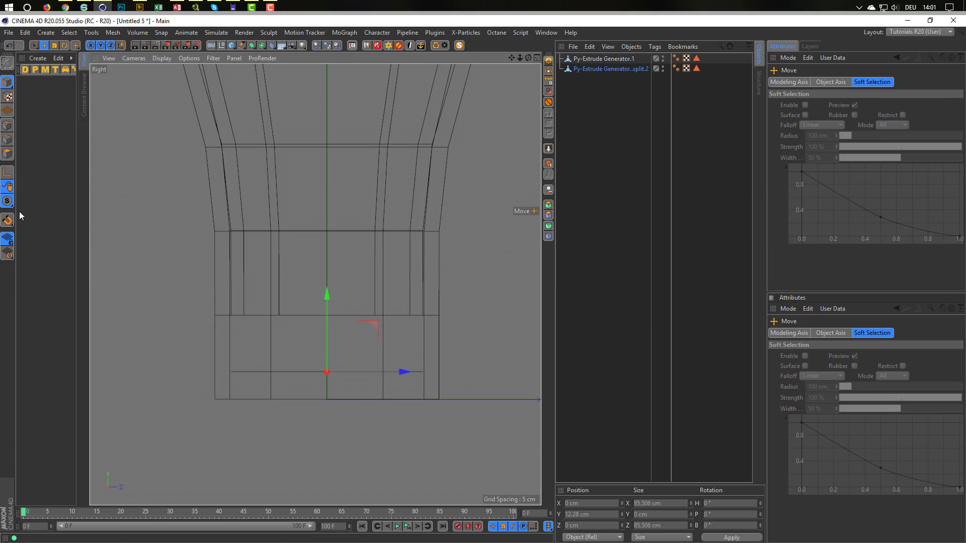
Enable vertex and edge snapping, raise the floor to the foot of the inner wall at Y 37.5 cm, and turn snapping off.
{"action": "left_click", "coordinate": [7, 220]}
{"action": "left_click_drag", "start_coordinate": [38, 202], "coordinate": [67, 165]}
{"action": "left_click", "coordinate": [70, 181]}
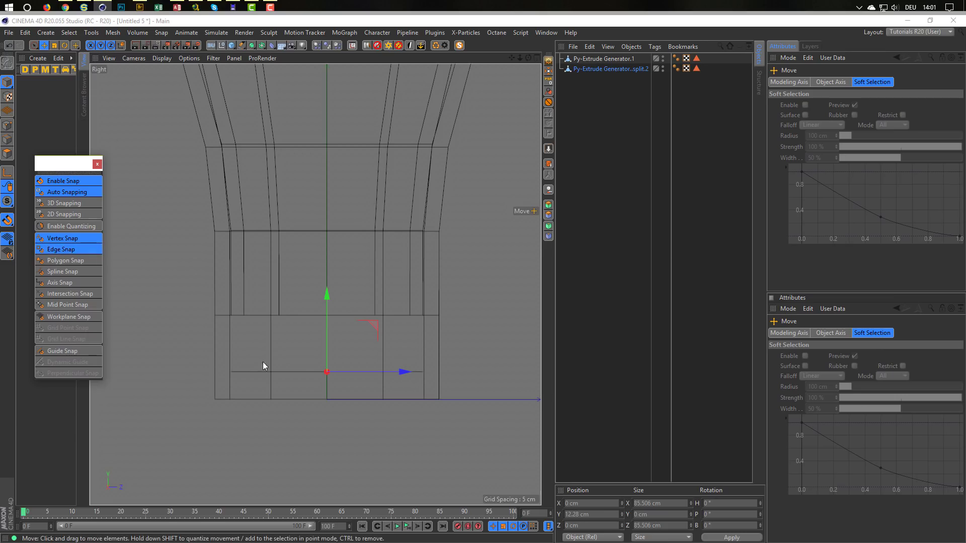
{"action": "left_click_drag", "start_coordinate": [327, 297], "coordinate": [333, 243]}
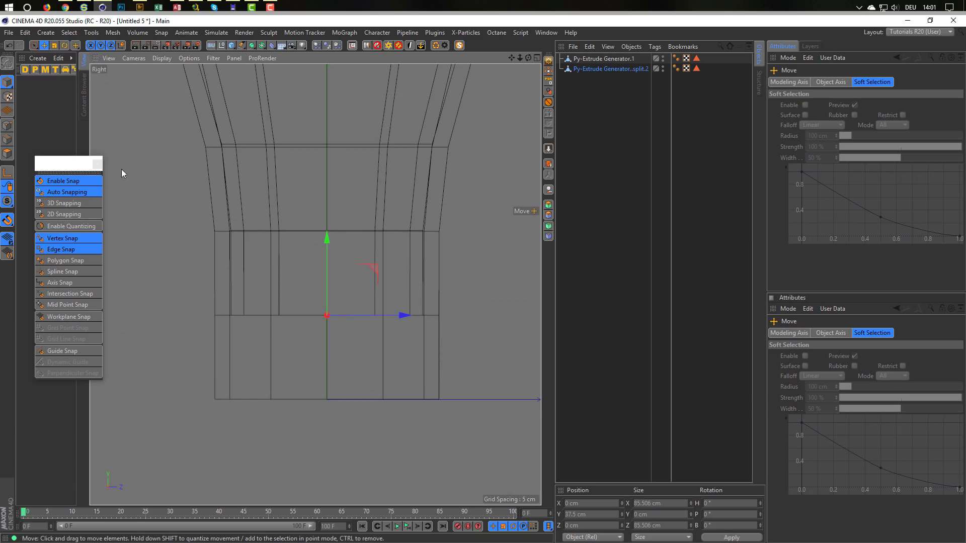
{"action": "left_click", "coordinate": [82, 181]}
{"action": "left_click", "coordinate": [98, 164]}
Examine in the perspective view the seam between the raised floor and the glass's inner wall.
{"action": "middle_click", "coordinate": [179, 300]}
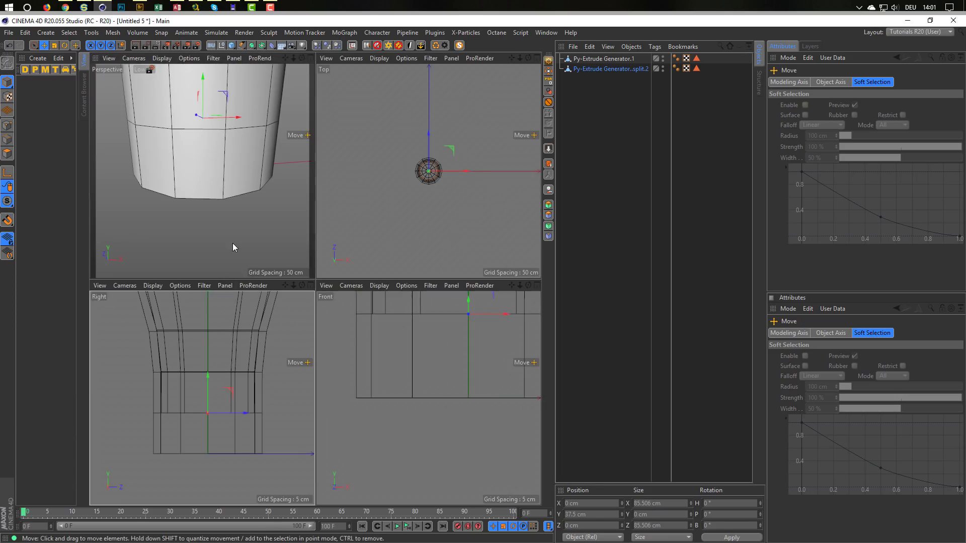
{"action": "middle_click", "coordinate": [232, 247]}
{"action": "scroll", "coordinate": [324, 384], "scroll_direction": "down", "scroll_amount": 8}
{"action": "left_click_drag", "start_coordinate": [323, 334], "coordinate": [328, 370], "text": "alt"}
{"action": "scroll", "coordinate": [387, 311], "scroll_direction": "up", "scroll_amount": 9}
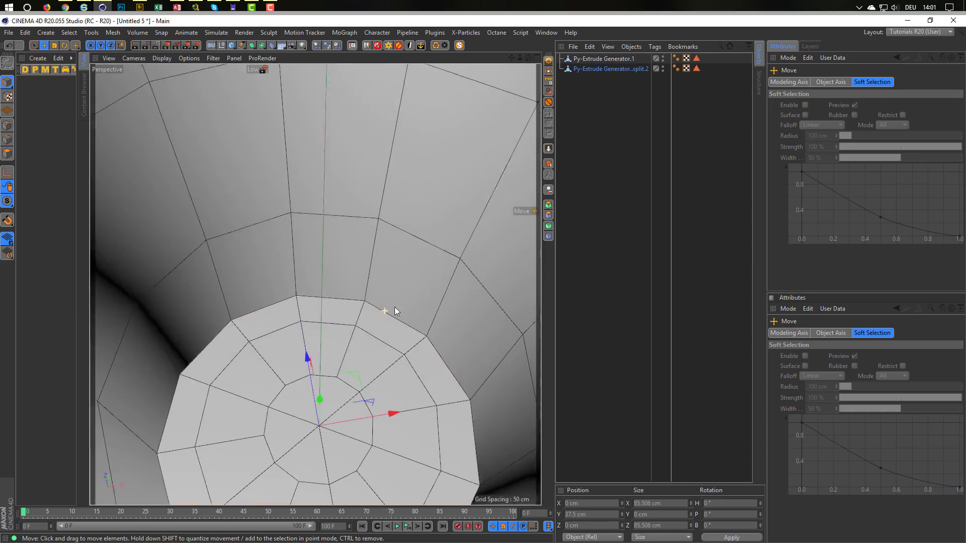
{"action": "scroll", "coordinate": [386, 310], "scroll_direction": "up", "scroll_amount": 10}
{"action": "left_click_drag", "start_coordinate": [382, 273], "coordinate": [457, 262], "text": "alt"}
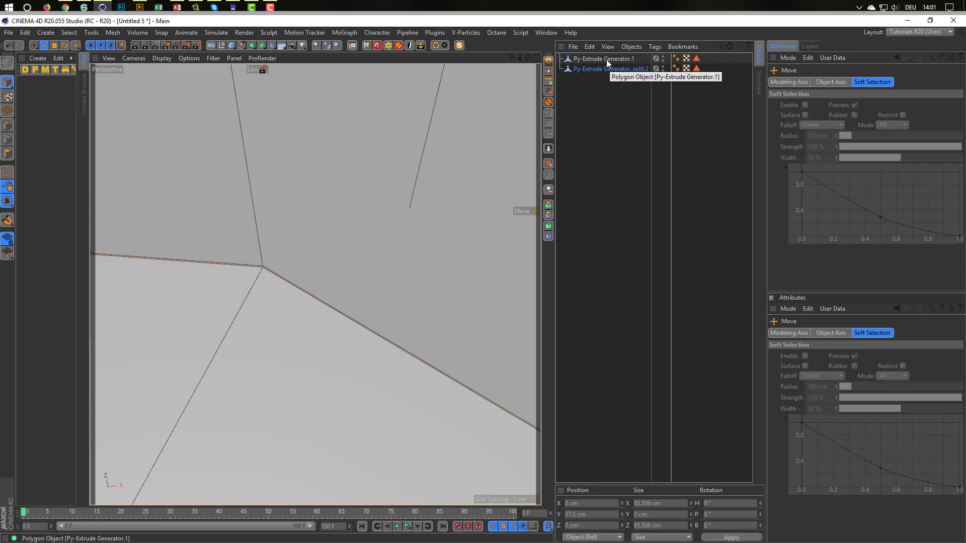
Add a Connect object and make the glass and the floor object its children.
{"action": "left_click", "coordinate": [260, 45]}
{"action": "left_click", "coordinate": [375, 78]}
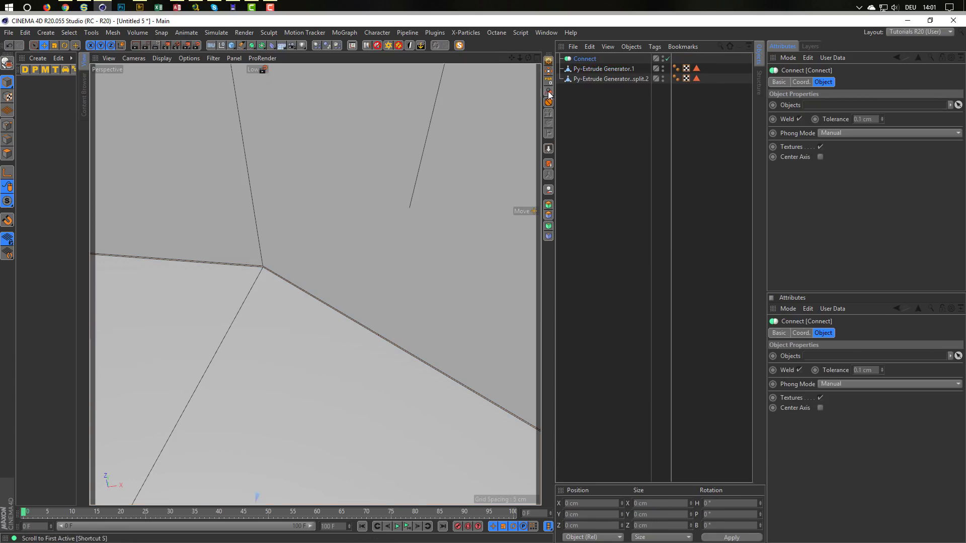
{"action": "left_click_drag", "start_coordinate": [597, 69], "coordinate": [584, 90]}
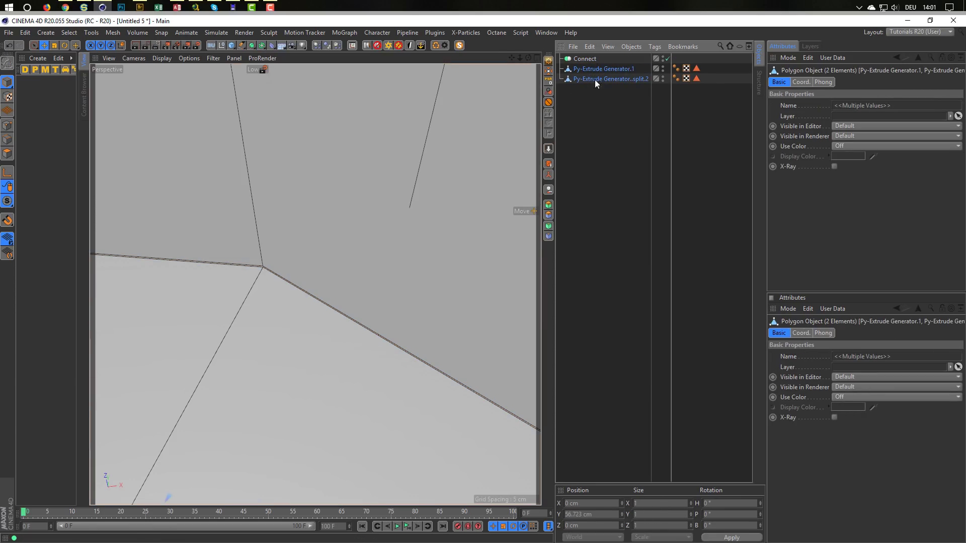
{"action": "left_click_drag", "start_coordinate": [595, 71], "coordinate": [593, 59]}
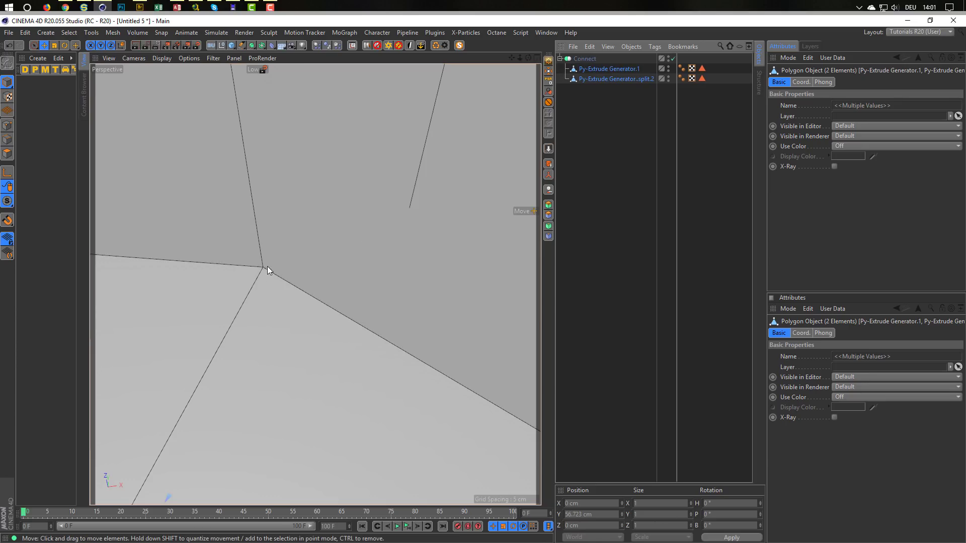
Convert the Connect object into a single editable polygon object and rename it Glass.
{"action": "left_click", "coordinate": [601, 59]}
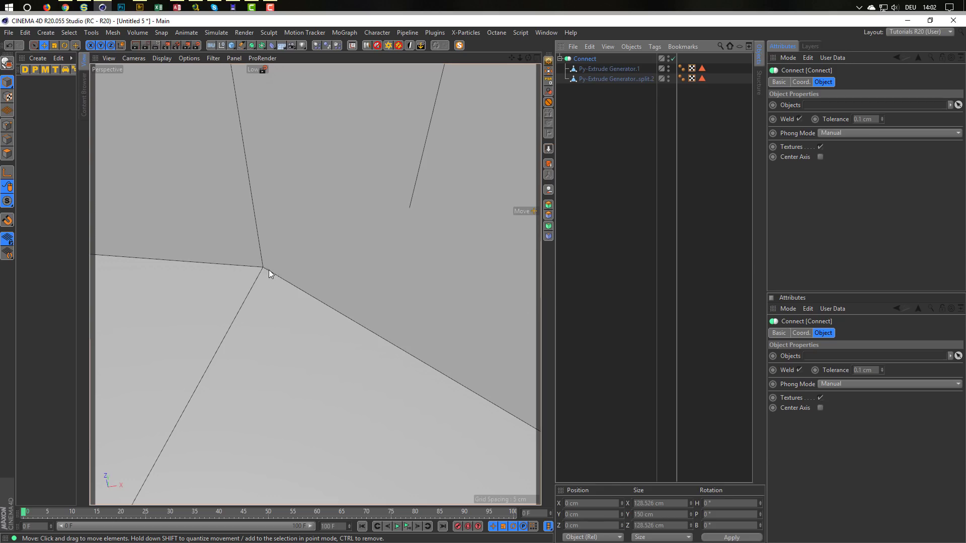
{"action": "right_click_drag", "start_coordinate": [367, 246], "coordinate": [132, 285], "text": "alt"}
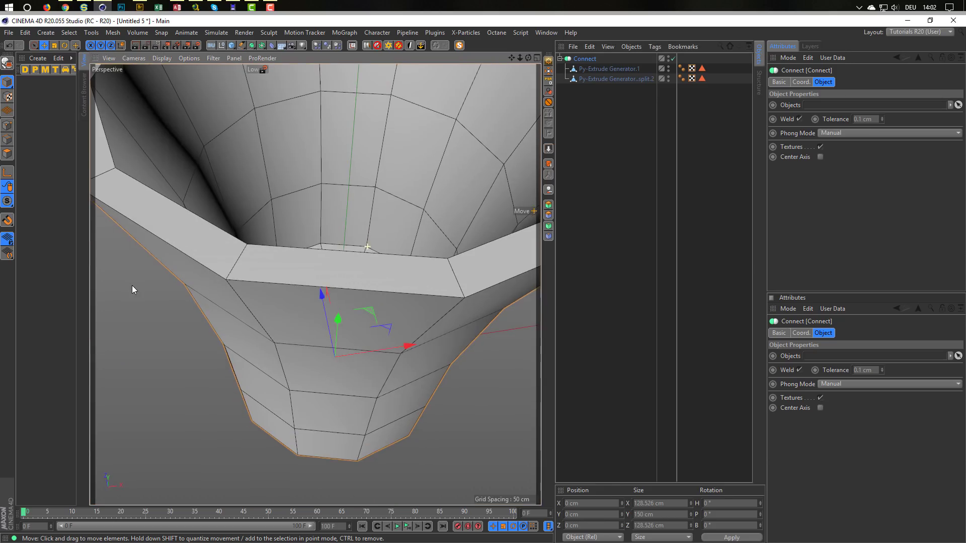
{"action": "key", "text": "c"}
{"action": "double_click", "coordinate": [584, 58]}
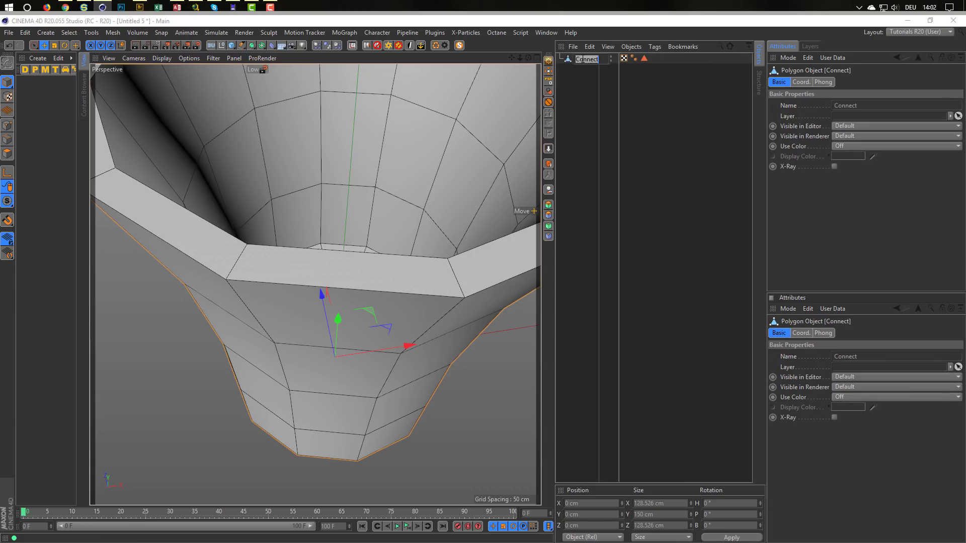
{"action": "type", "text": "Glass"}
{"action": "key", "text": "Return"}
Add a Subdivision Surface as parent of the Glass object and check the smoothed shape from below and in the orthographic views.
{"action": "right_click_drag", "start_coordinate": [353, 337], "coordinate": [310, 345], "text": "alt"}
{"action": "middle_click_drag", "start_coordinate": [310, 345], "coordinate": [290, 372], "text": "alt"}
{"action": "left_click_drag", "start_coordinate": [291, 373], "coordinate": [362, 346], "text": "alt"}
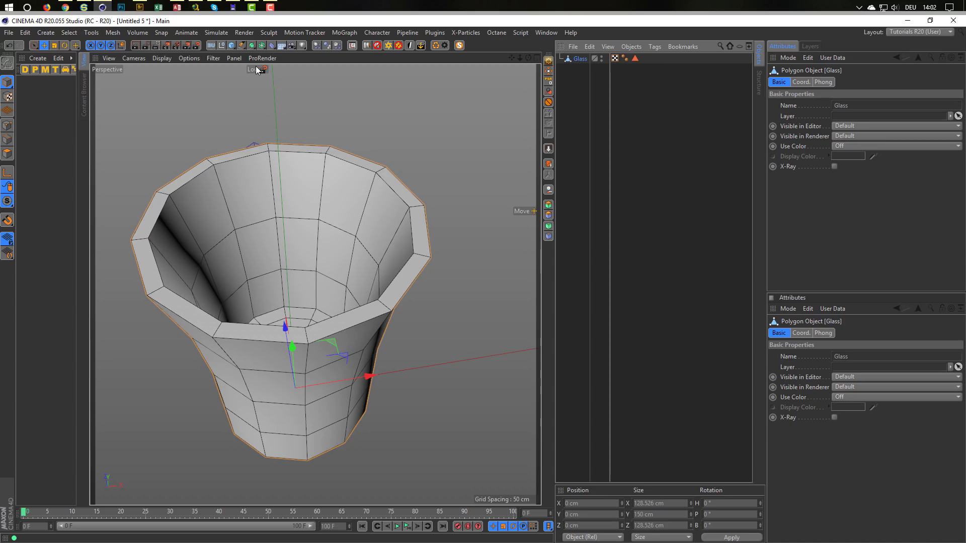
{"action": "left_click", "coordinate": [252, 45], "text": "alt"}
{"action": "left_click_drag", "start_coordinate": [315, 372], "coordinate": [342, 319], "text": "alt"}
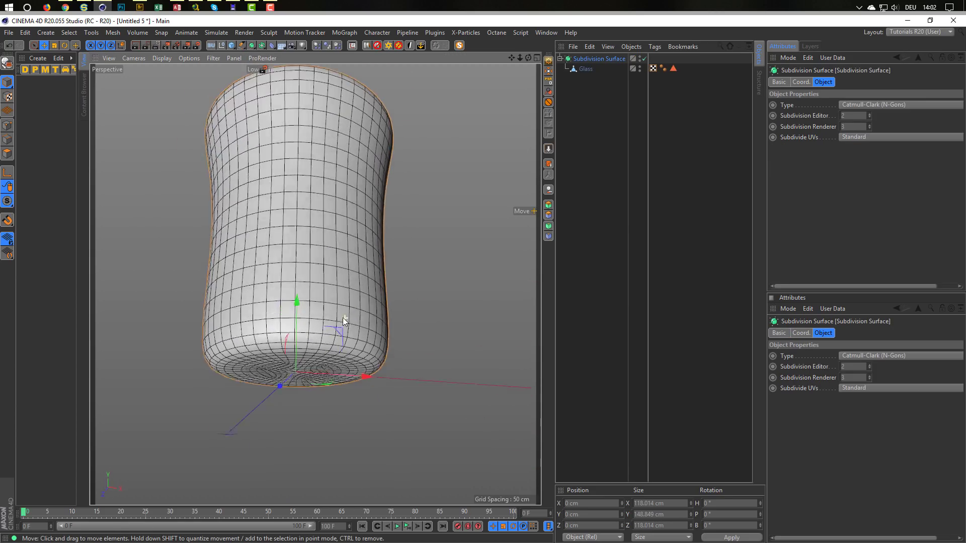
{"action": "middle_click", "coordinate": [343, 317]}
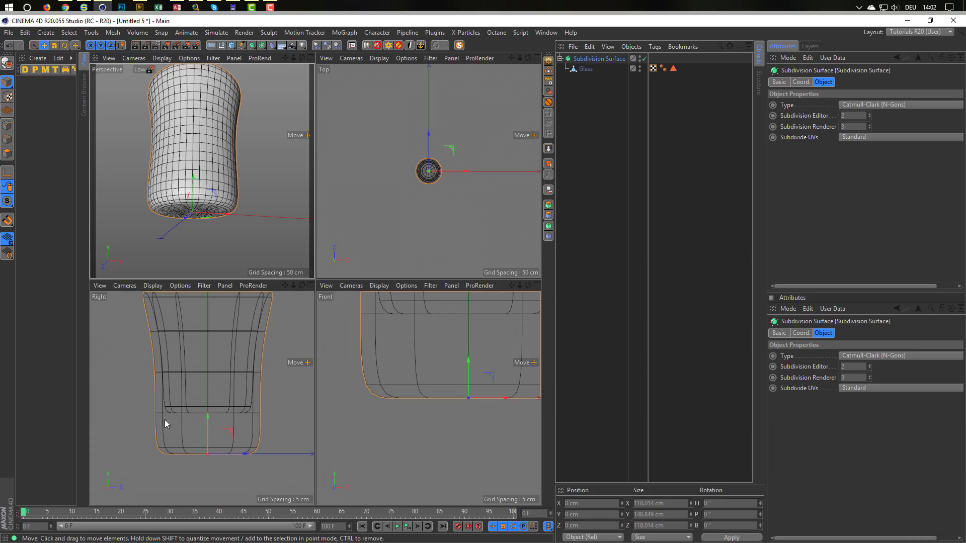
{"action": "middle_click", "coordinate": [198, 223]}
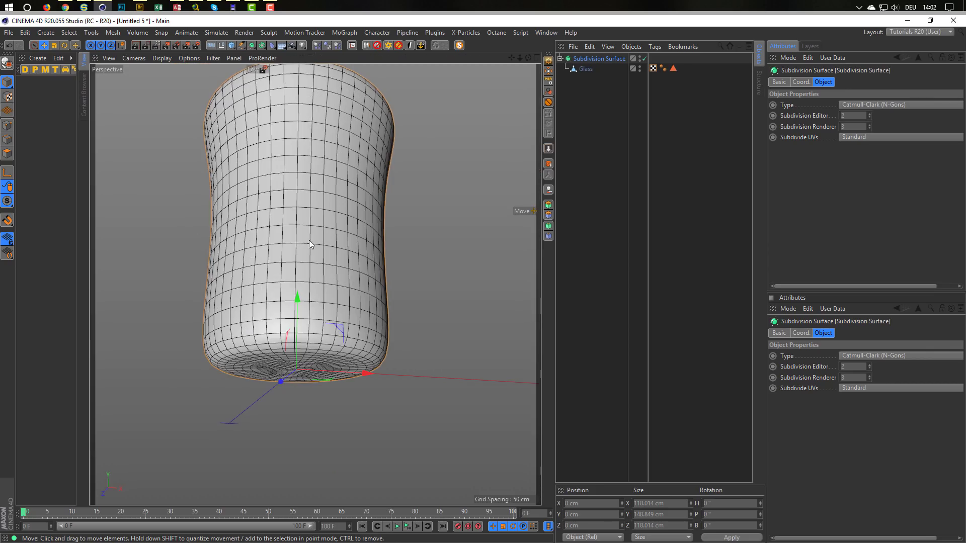
Switch off the Subdivision Surface and loop-select the outer bottom edge ring of the Glass object in edge mode.
{"action": "left_click", "coordinate": [644, 59]}
{"action": "left_click_drag", "start_coordinate": [361, 362], "coordinate": [341, 379], "text": "alt"}
{"action": "right_click_drag", "start_coordinate": [349, 375], "coordinate": [371, 370], "text": "alt"}
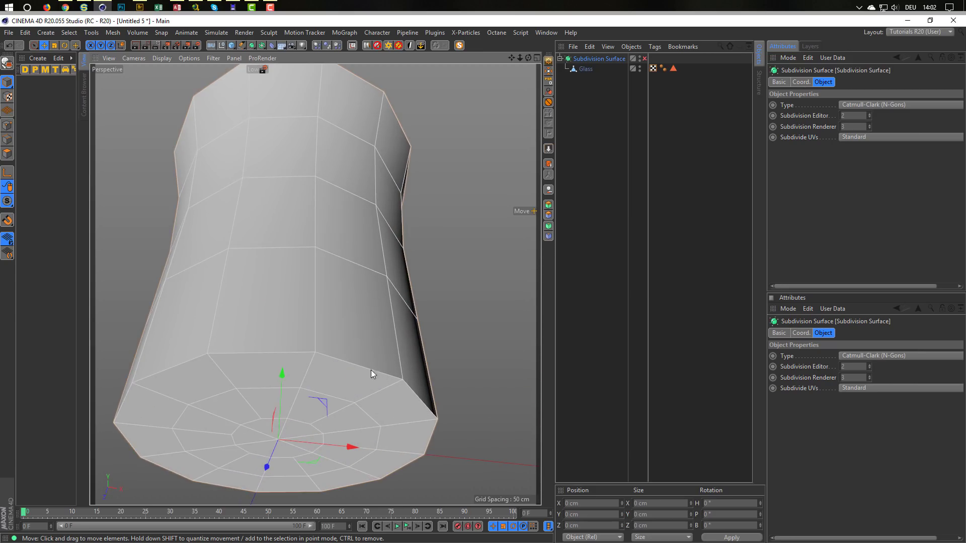
{"action": "left_click", "coordinate": [587, 69]}
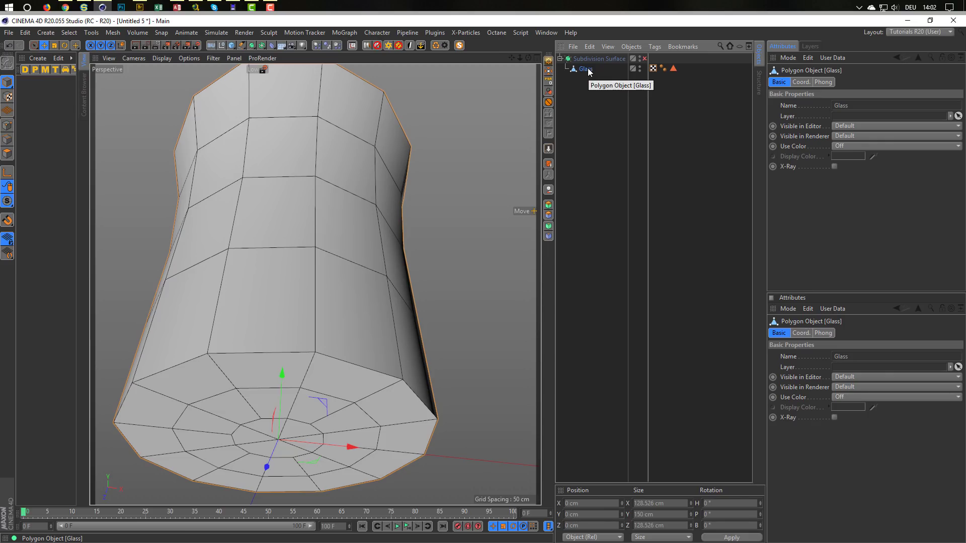
{"action": "left_click", "coordinate": [7, 139]}
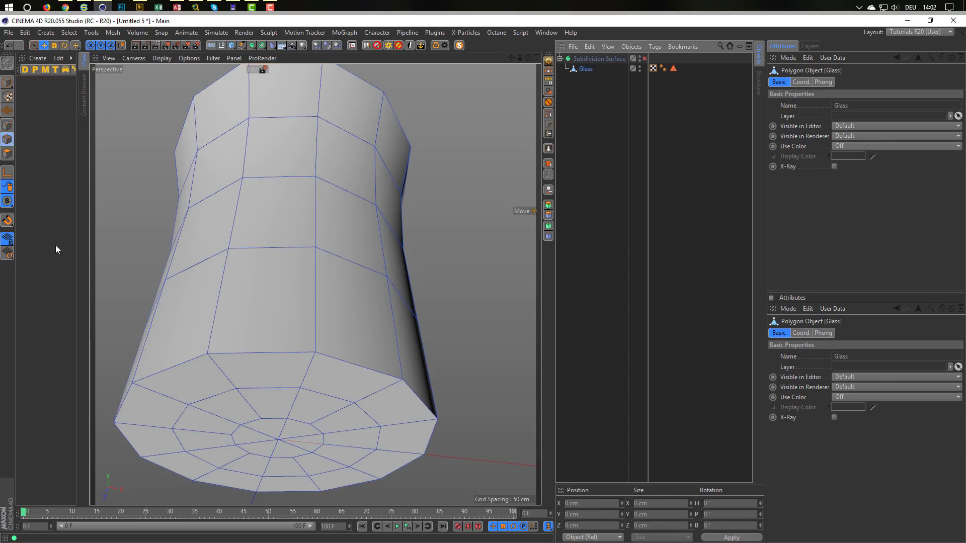
{"action": "key", "text": "u"}
{"action": "key", "text": "l"}
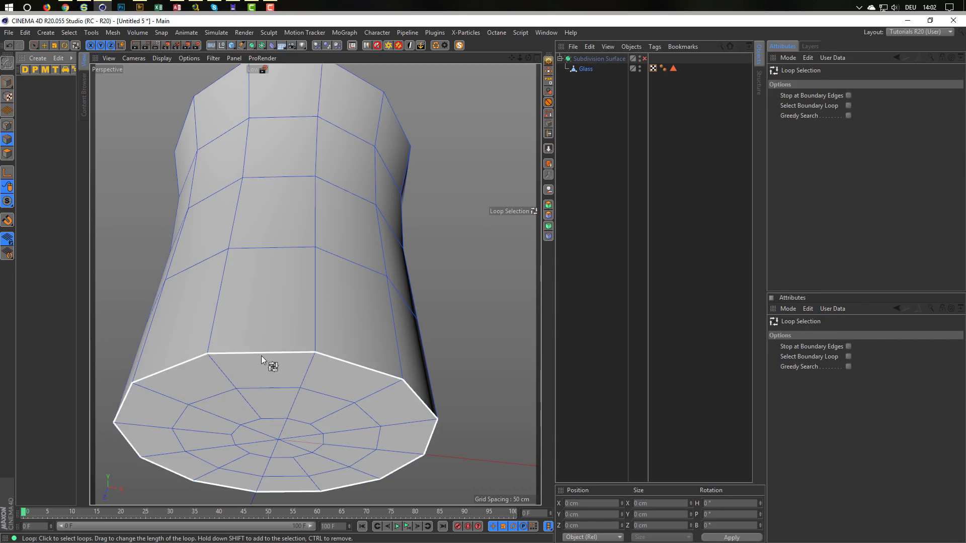
{"action": "left_click", "coordinate": [261, 355]}
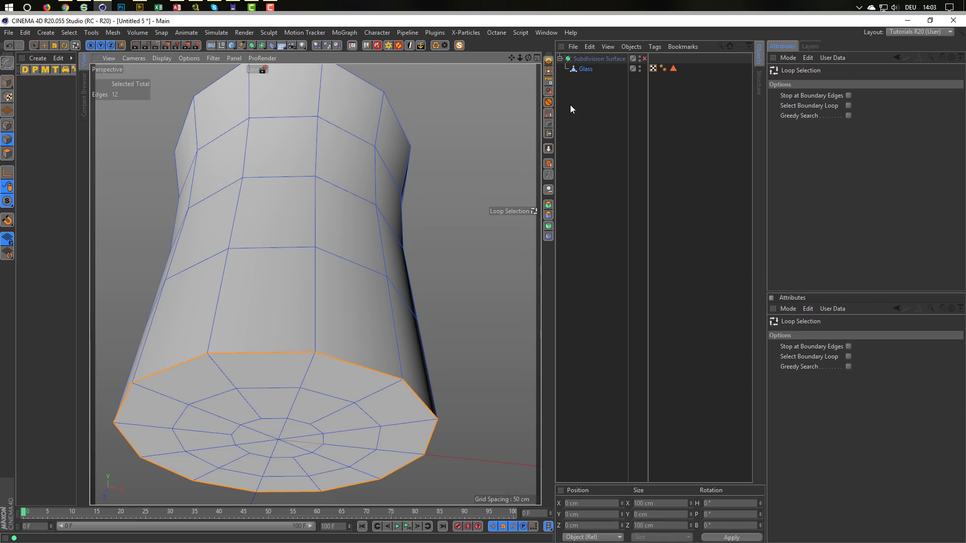
Store the bottom edge loop in an edge selection tag and delete the old polygon selection tag from the Glass object.
{"action": "left_click", "coordinate": [548, 113]}
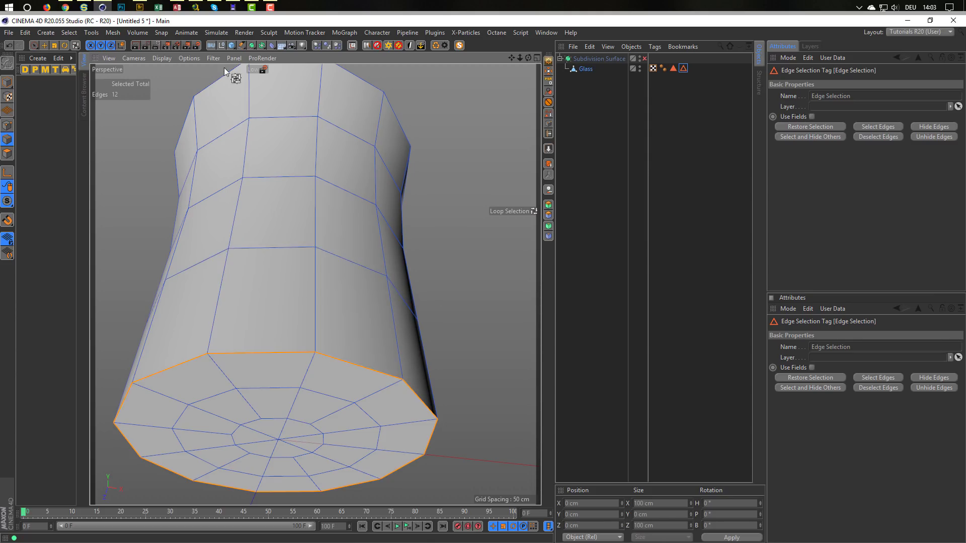
{"action": "left_click", "coordinate": [69, 33]}
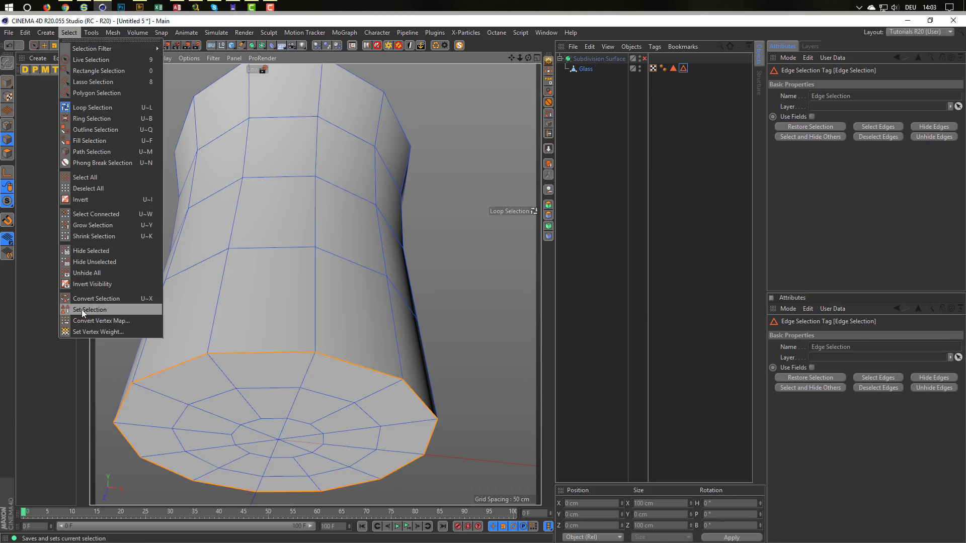
{"action": "left_click", "coordinate": [676, 71]}
{"action": "left_click", "coordinate": [672, 68]}
{"action": "key", "text": "Delete"}
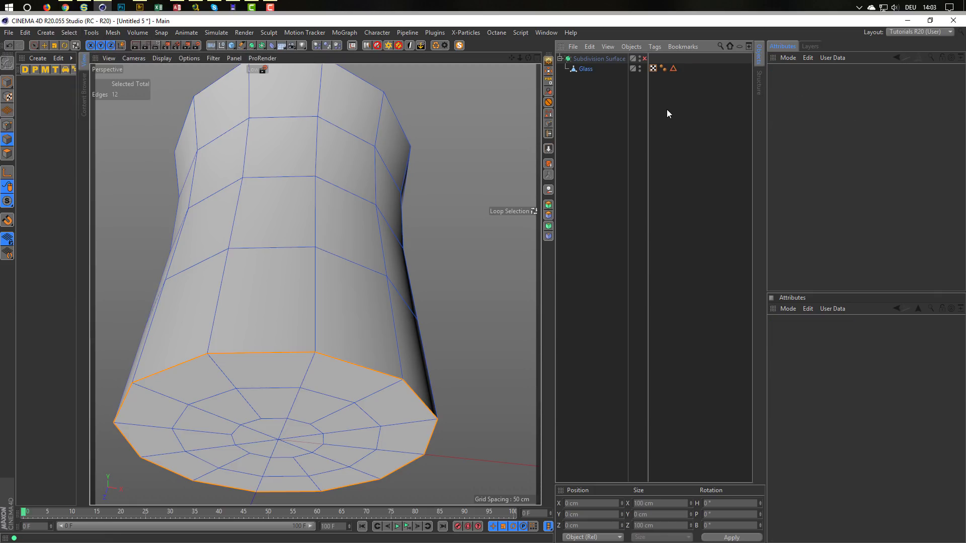
{"action": "left_click", "coordinate": [673, 69]}
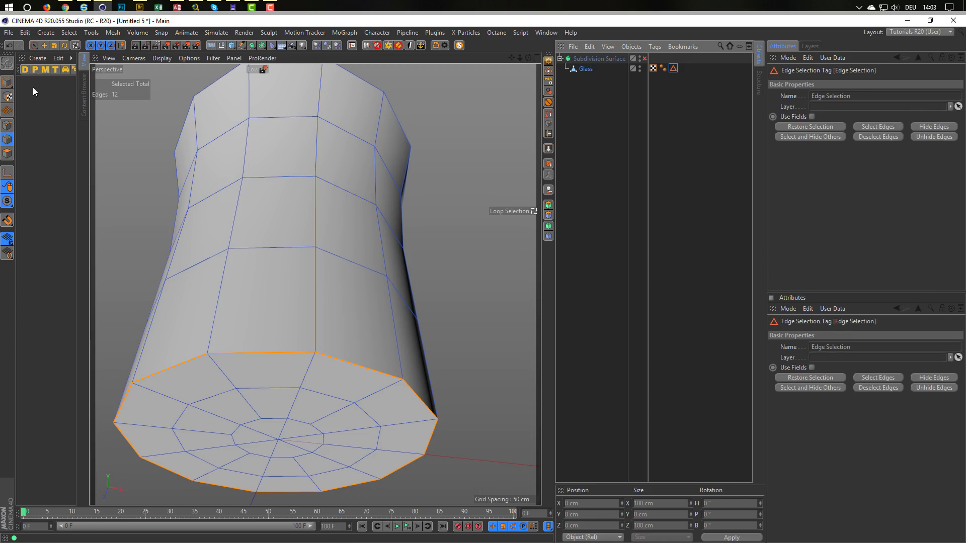
Return to model mode and add a Bevel deformer as a child of the Glass object.
{"action": "left_click", "coordinate": [7, 82]}
{"action": "left_click", "coordinate": [588, 70]}
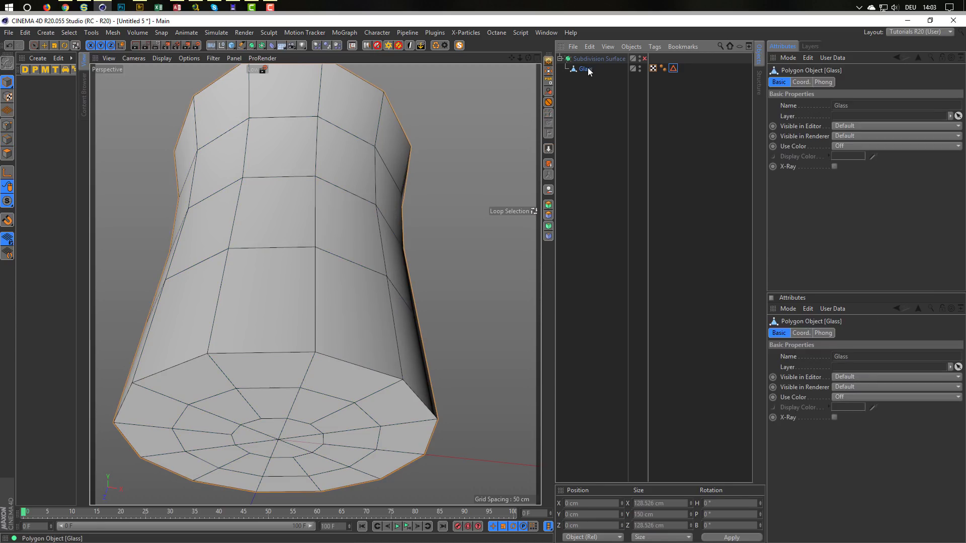
{"action": "left_click", "coordinate": [272, 46]}
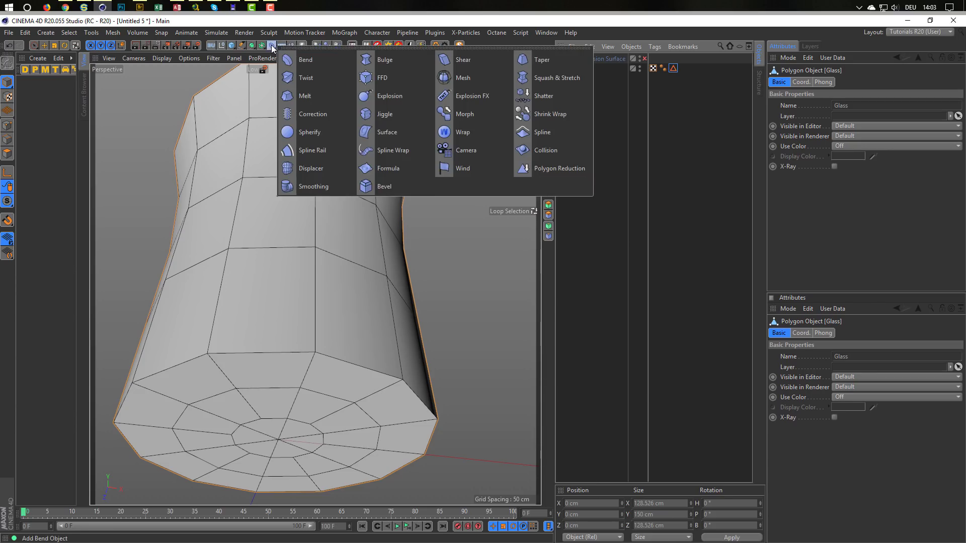
{"action": "left_click", "coordinate": [388, 186], "text": "shift"}
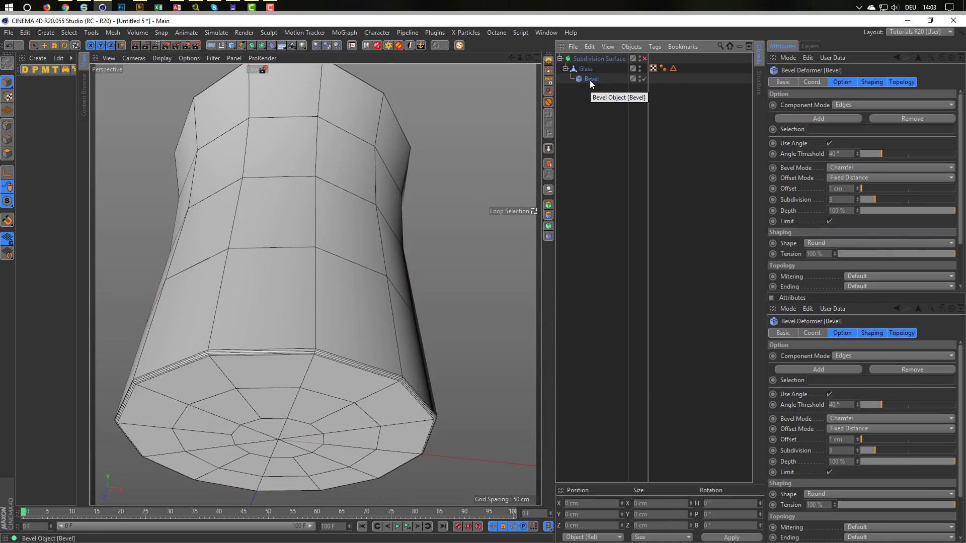
Limit the Bevel deformer to the Glass object's edge selection, turn off Use Angle and set the Bevel Mode to Solid.
{"action": "left_click_drag", "start_coordinate": [673, 70], "coordinate": [813, 134]}
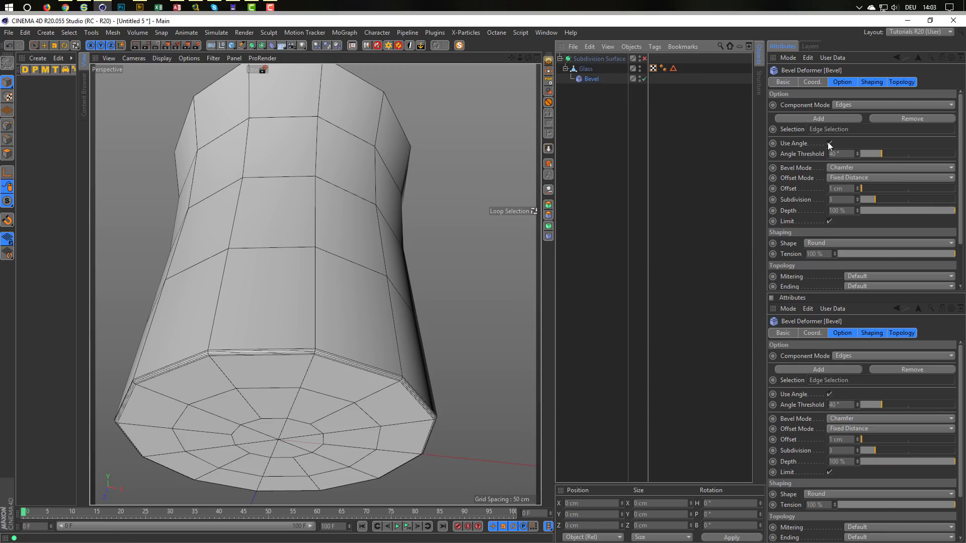
{"action": "left_click", "coordinate": [829, 143]}
{"action": "left_click", "coordinate": [838, 167]}
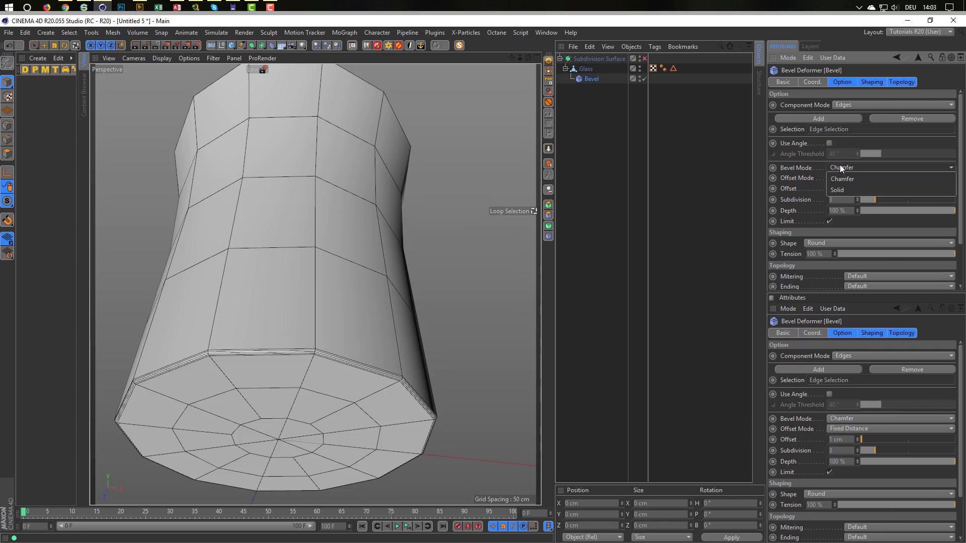
{"action": "left_click", "coordinate": [839, 190]}
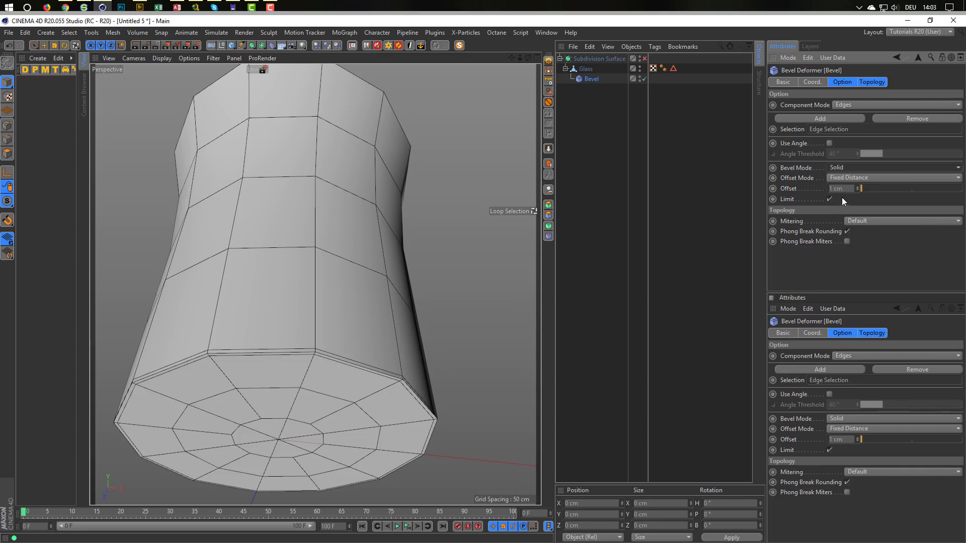
Switch the Subdivision Surface on and set the Bevel deformer's Offset to 9 cm, checking the rounding of the bottom edge.
{"action": "left_click_drag", "start_coordinate": [862, 188], "coordinate": [865, 188]}
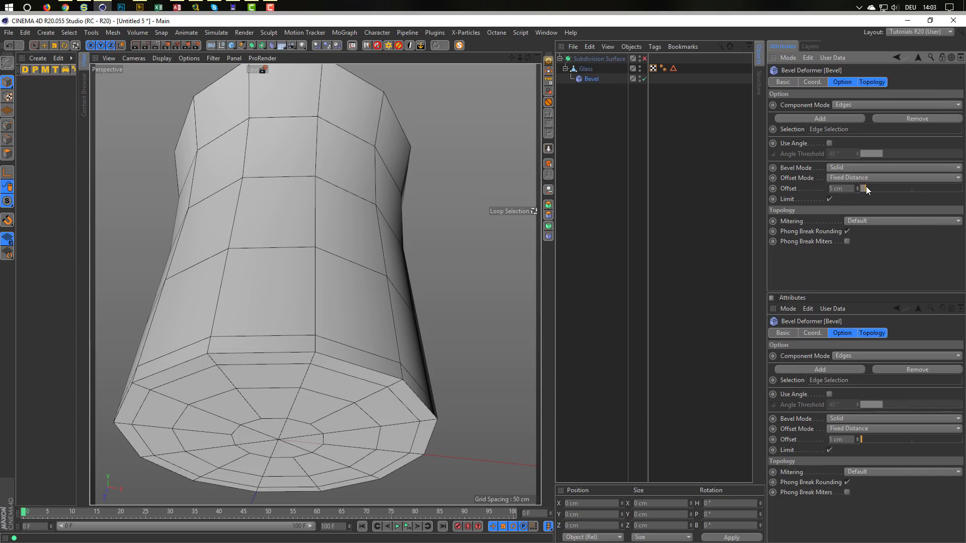
{"action": "left_click", "coordinate": [644, 59]}
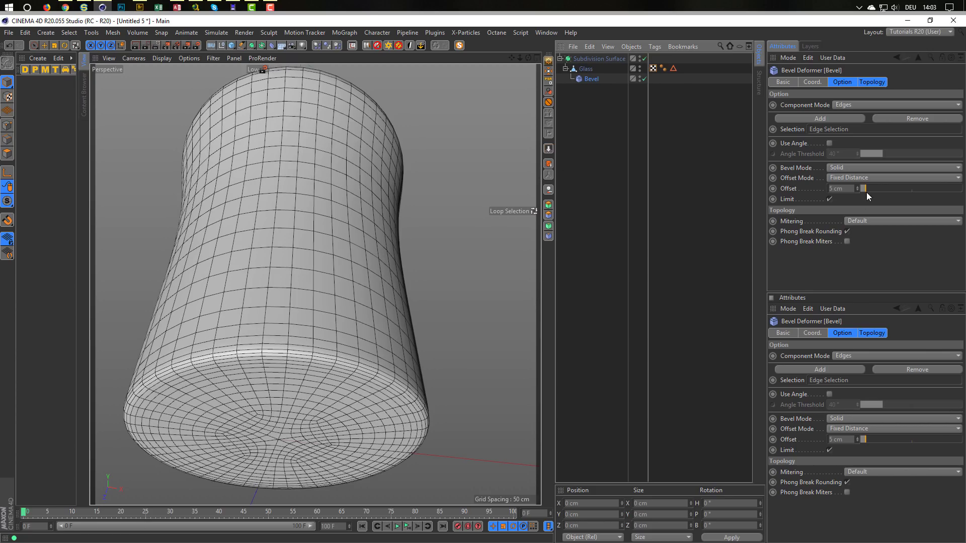
{"action": "left_click_drag", "start_coordinate": [867, 185], "coordinate": [869, 186]}
{"action": "left_click_drag", "start_coordinate": [310, 344], "coordinate": [312, 367], "text": "alt"}
{"action": "left_click_drag", "start_coordinate": [316, 331], "coordinate": [335, 322], "text": "alt"}
{"action": "middle_click", "coordinate": [335, 322]}
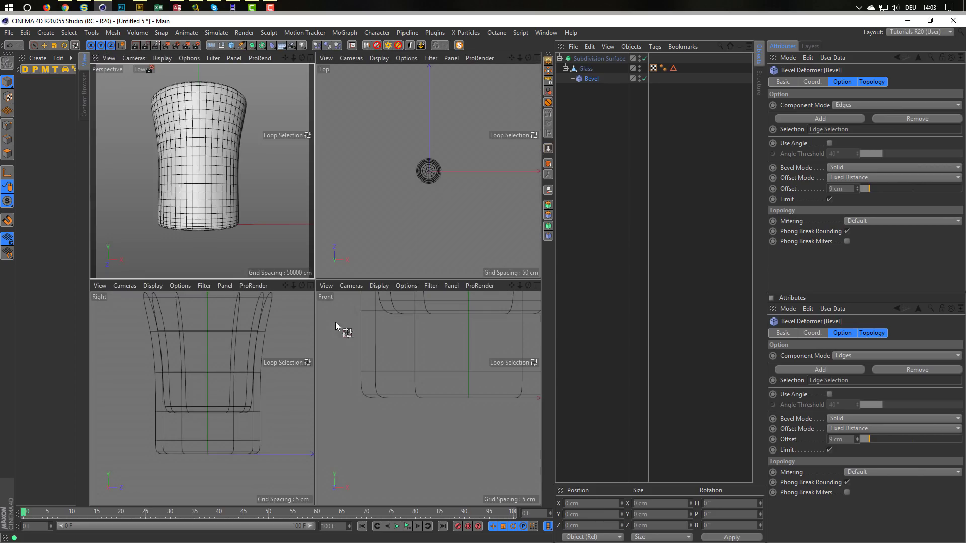
{"action": "middle_click", "coordinate": [236, 222]}
{"action": "middle_click_drag", "start_coordinate": [348, 325], "coordinate": [347, 334], "text": "alt"}
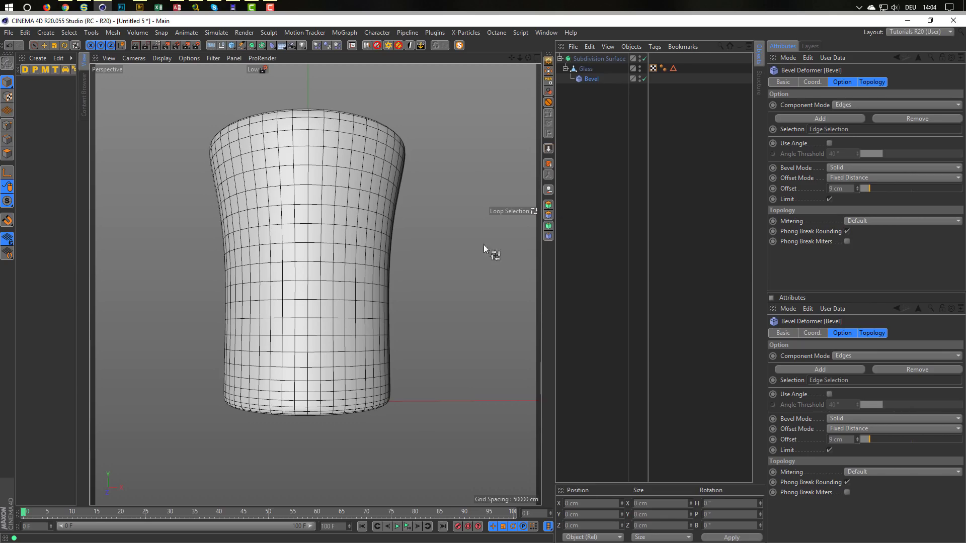
Select the Glass object and switch off the Subdivision Surface to edit the base mesh.
{"action": "left_click", "coordinate": [586, 69]}
{"action": "left_click_drag", "start_coordinate": [362, 236], "coordinate": [345, 247], "text": "alt"}
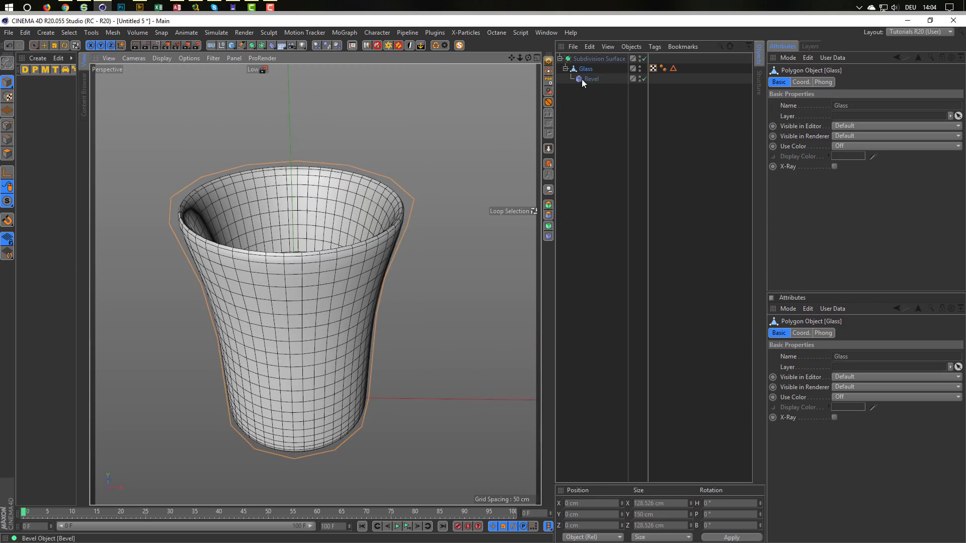
{"action": "left_click", "coordinate": [644, 58]}
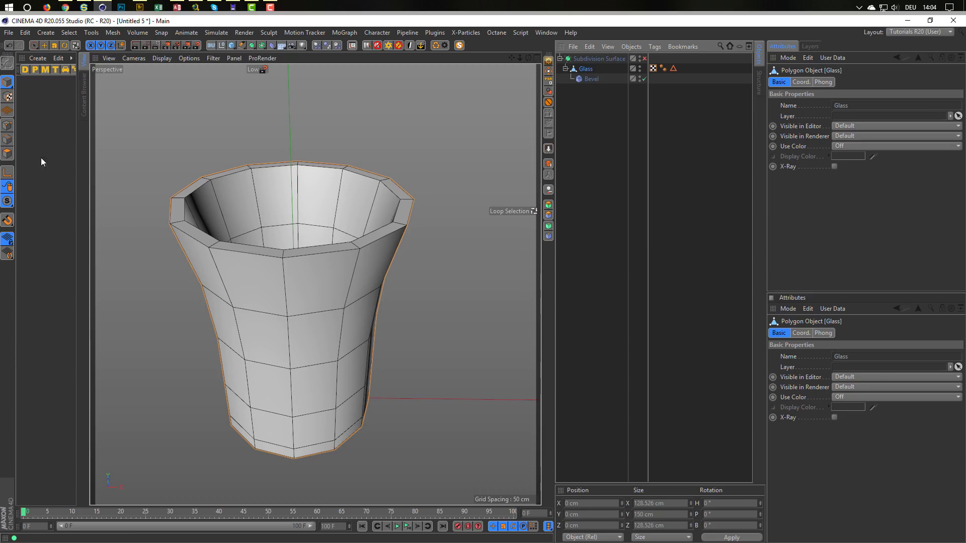
{"action": "left_click", "coordinate": [7, 153]}
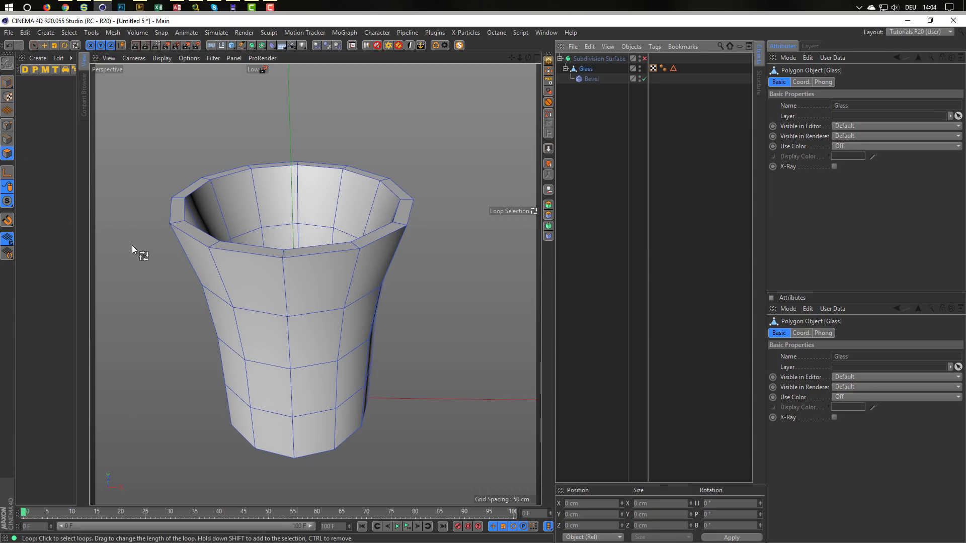
Make a horizontal Plane Cut through the whole glass just below the rim, at a height of about 145.7 cm.
{"action": "middle_click", "coordinate": [172, 267]}
{"action": "middle_click", "coordinate": [362, 371]}
{"action": "middle_click_drag", "start_coordinate": [324, 216], "coordinate": [291, 384], "text": "alt"}
{"action": "scroll", "coordinate": [335, 278], "scroll_direction": "up", "scroll_amount": 5}
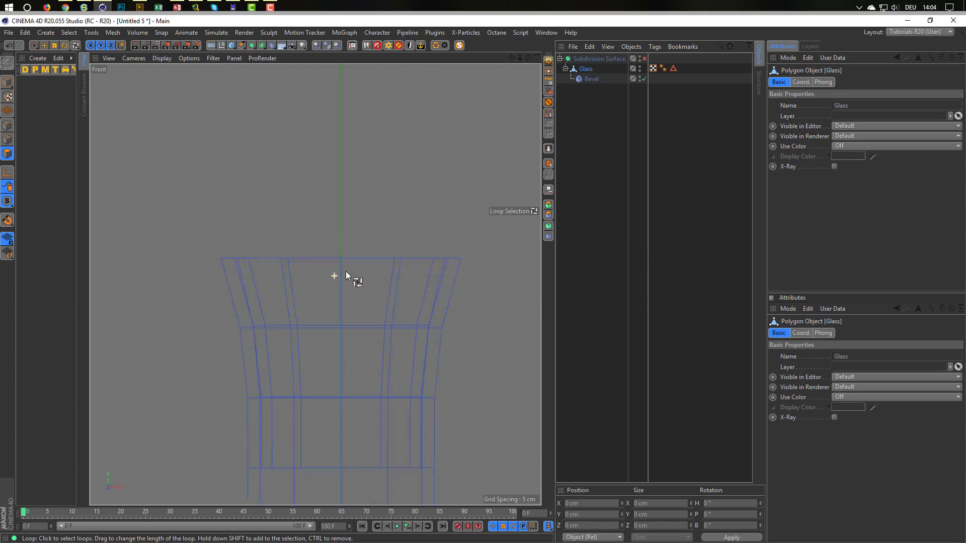
{"action": "left_click", "coordinate": [7, 140]}
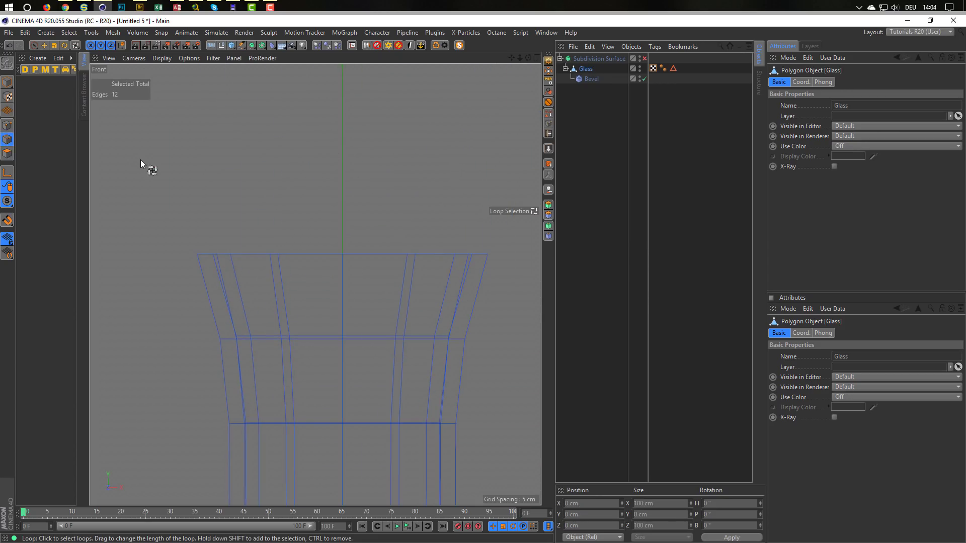
{"action": "key", "text": "k"}
{"action": "key", "text": "j"}
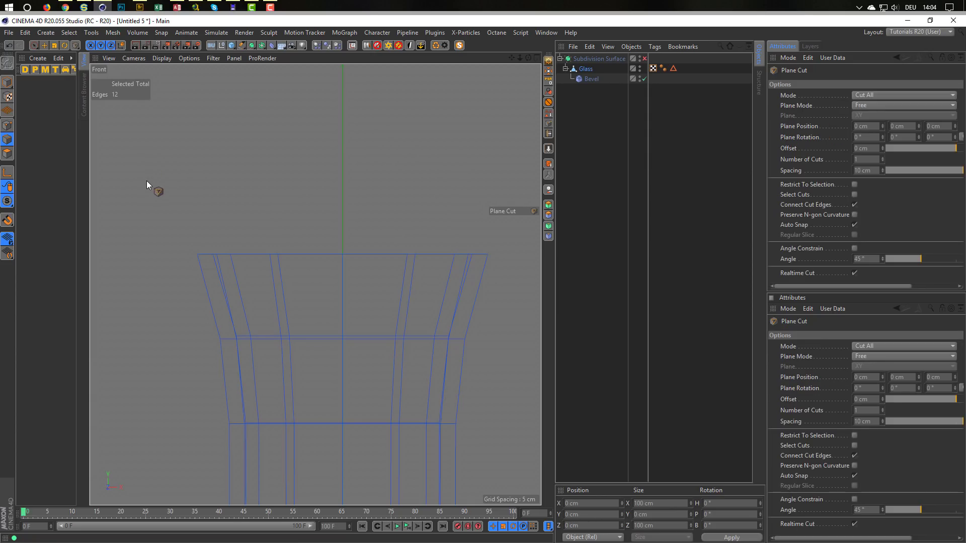
{"action": "middle_click_drag", "start_coordinate": [158, 258], "coordinate": [122, 196], "text": "alt"}
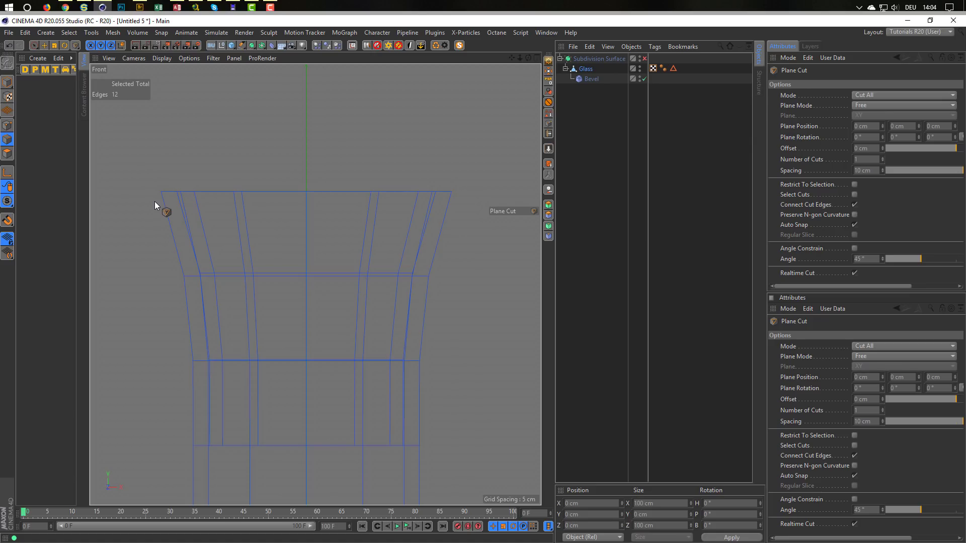
{"action": "left_click_drag", "start_coordinate": [154, 201], "coordinate": [489, 202]}
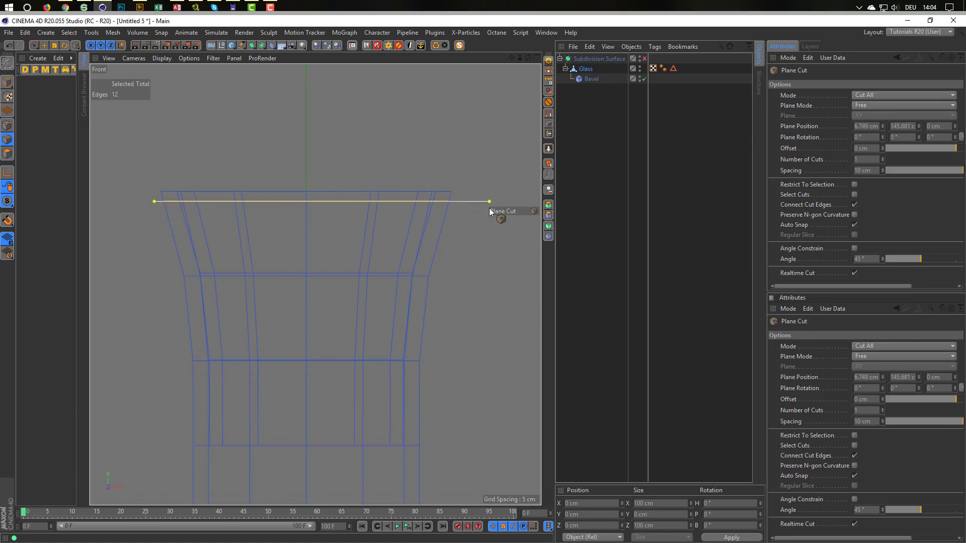
{"action": "left_click", "coordinate": [465, 261]}
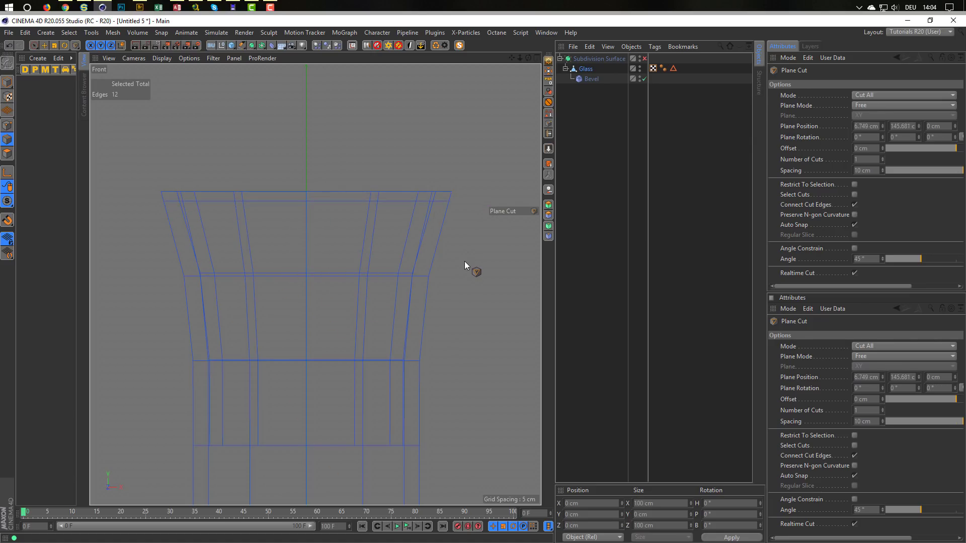
Loop-select the narrow outer and inner polygon rings below the rim together with the rim's top ring.
{"action": "middle_click", "coordinate": [465, 262]}
{"action": "middle_click", "coordinate": [243, 210]}
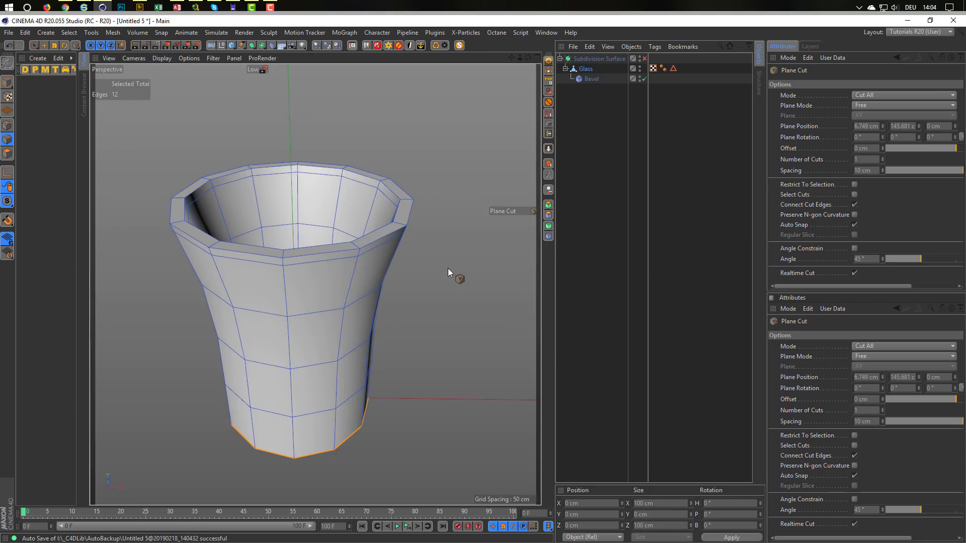
{"action": "left_click", "coordinate": [7, 153]}
{"action": "key", "text": "u"}
{"action": "key", "text": "l"}
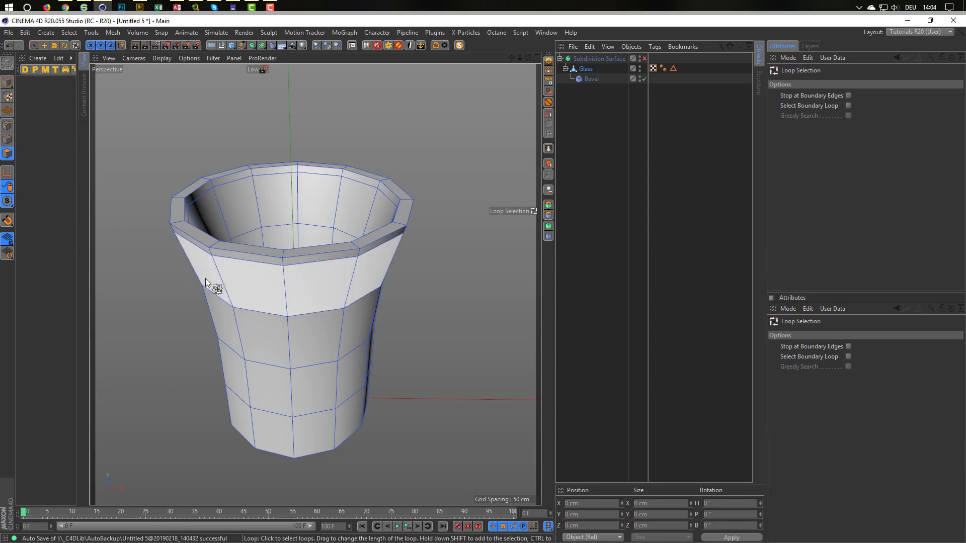
{"action": "left_click", "coordinate": [217, 260]}
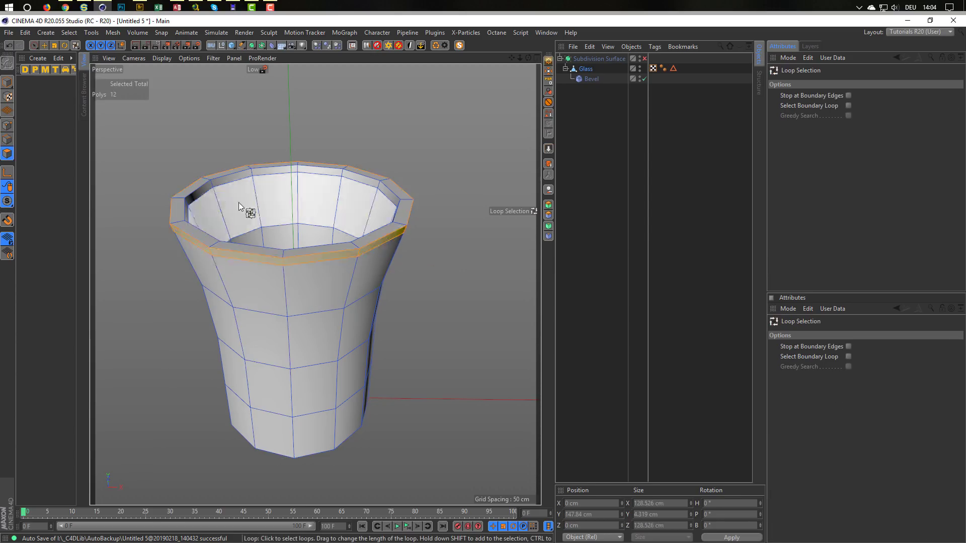
{"action": "left_click", "coordinate": [254, 171], "text": "shift"}
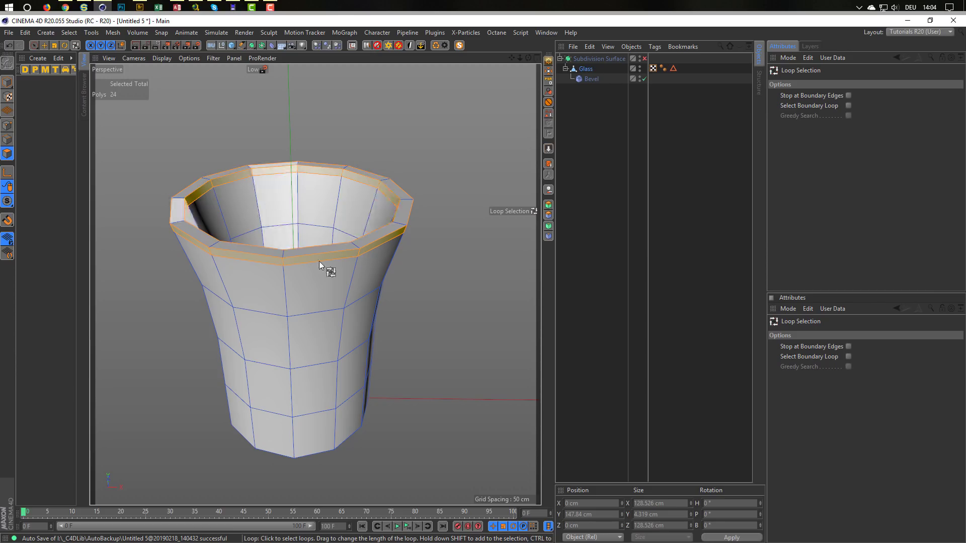
{"action": "left_click", "coordinate": [357, 246], "text": "shift"}
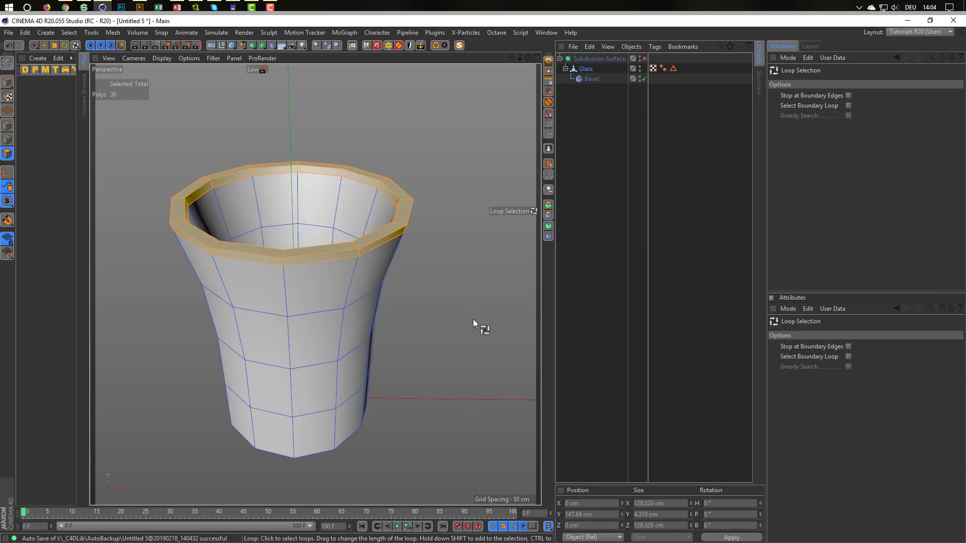
Extrude the selected rim polygons outward by 1.9 cm with a Maximum Angle of 105°.
{"action": "key", "text": "d"}
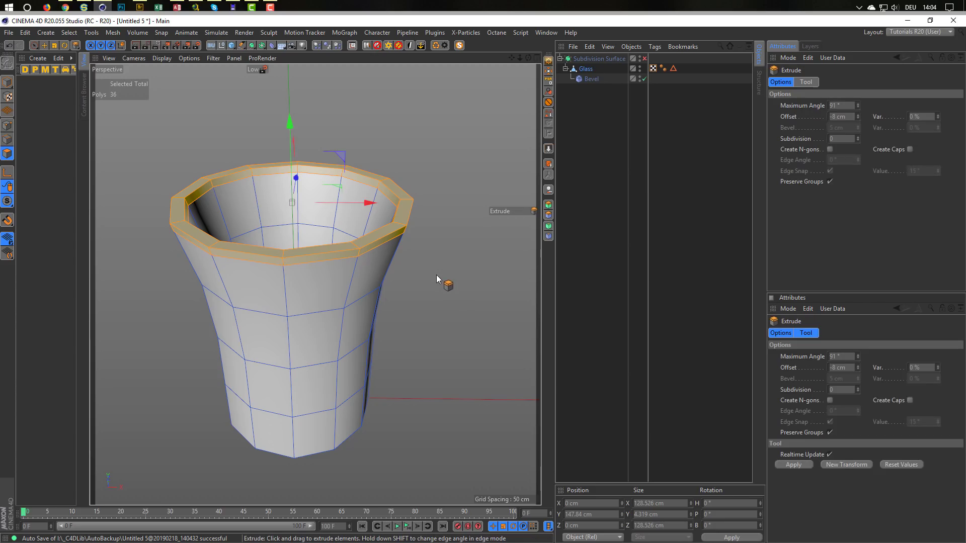
{"action": "left_click_drag", "start_coordinate": [436, 284], "coordinate": [461, 284]}
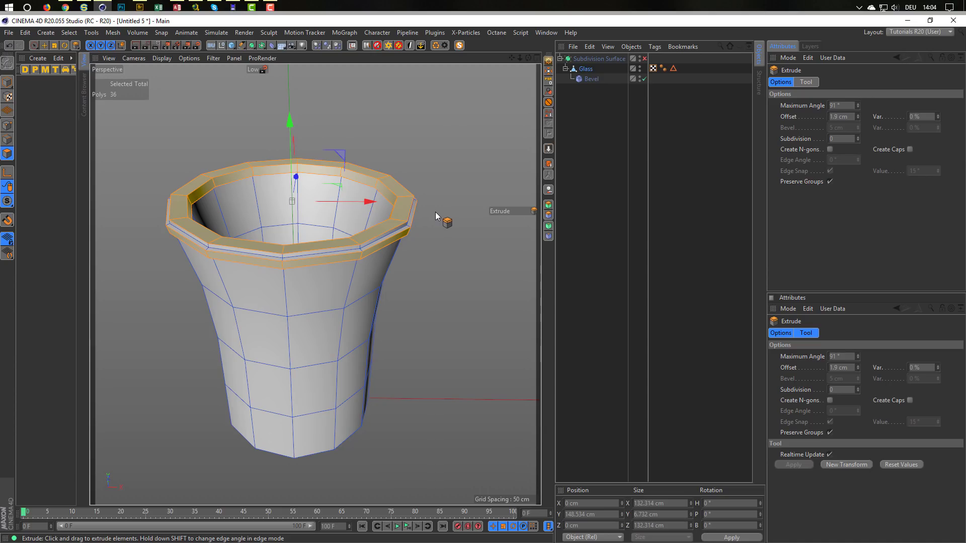
{"action": "left_click", "coordinate": [856, 104]}
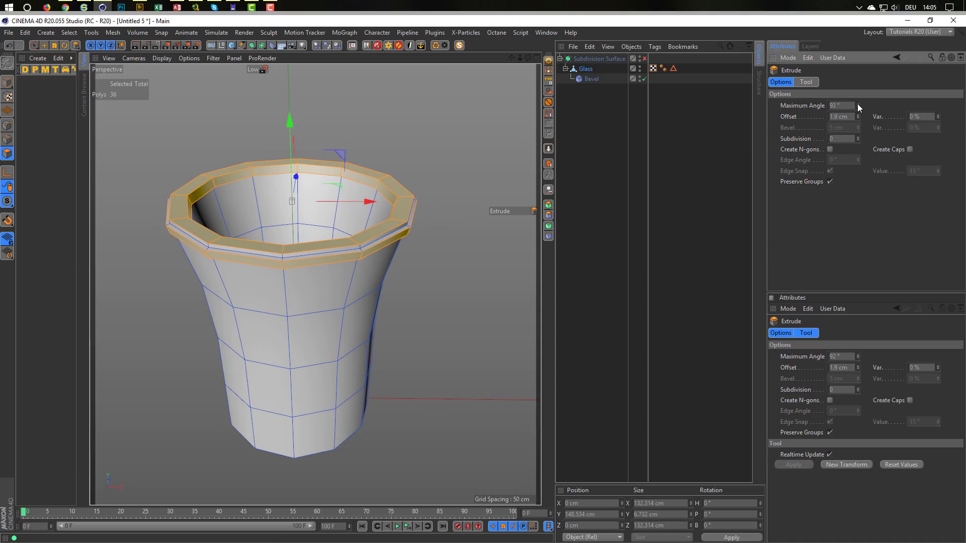
{"action": "left_click", "coordinate": [857, 104]}
{"action": "left_click", "coordinate": [857, 104]}
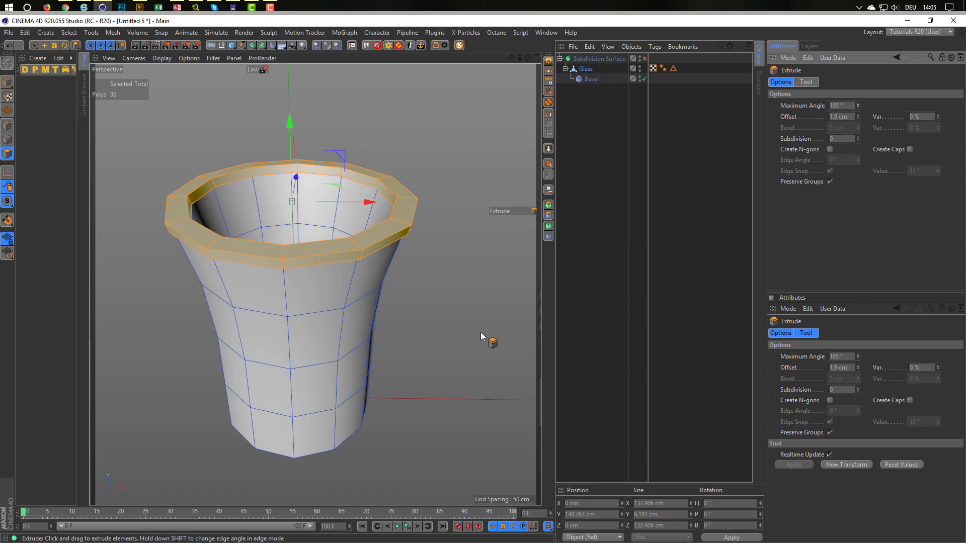
Switch the Subdivision Surface back on and check the thickened rim.
{"action": "left_click", "coordinate": [644, 59]}
{"action": "scroll", "coordinate": [371, 281], "scroll_direction": "up", "scroll_amount": 5}
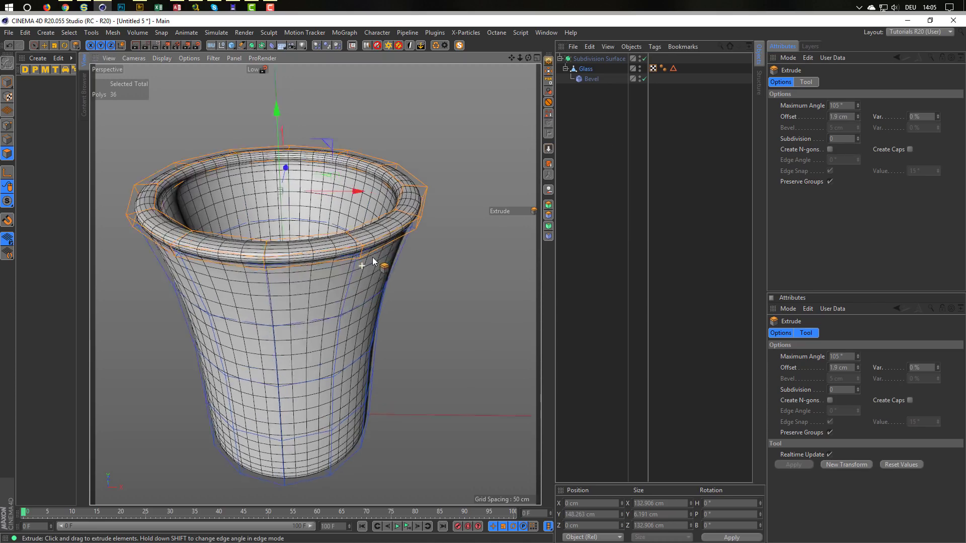
{"action": "left_click_drag", "start_coordinate": [371, 288], "coordinate": [381, 247], "text": "alt"}
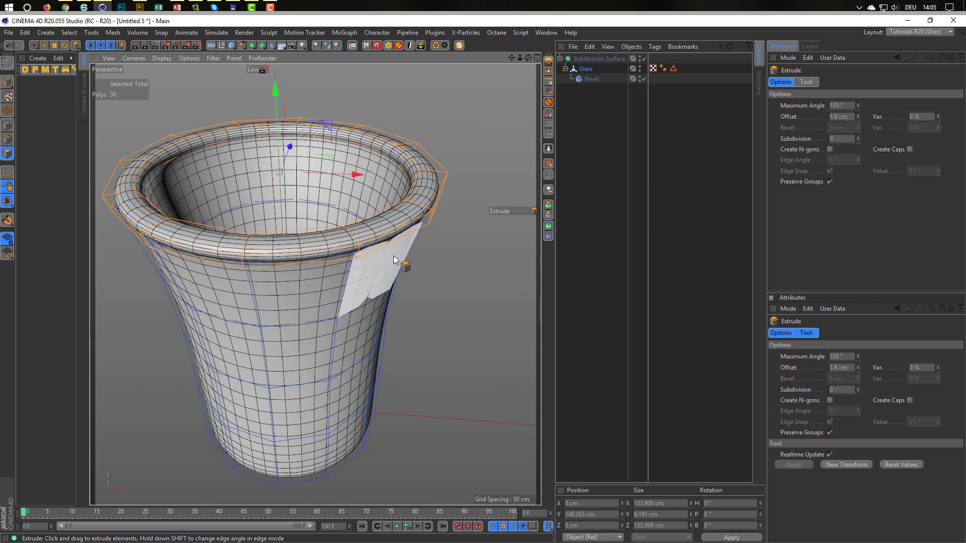
Loop-select the rim's top polygon ring and move it up to a height of about 155 cm.
{"action": "key", "text": "u"}
{"action": "key", "text": "l"}
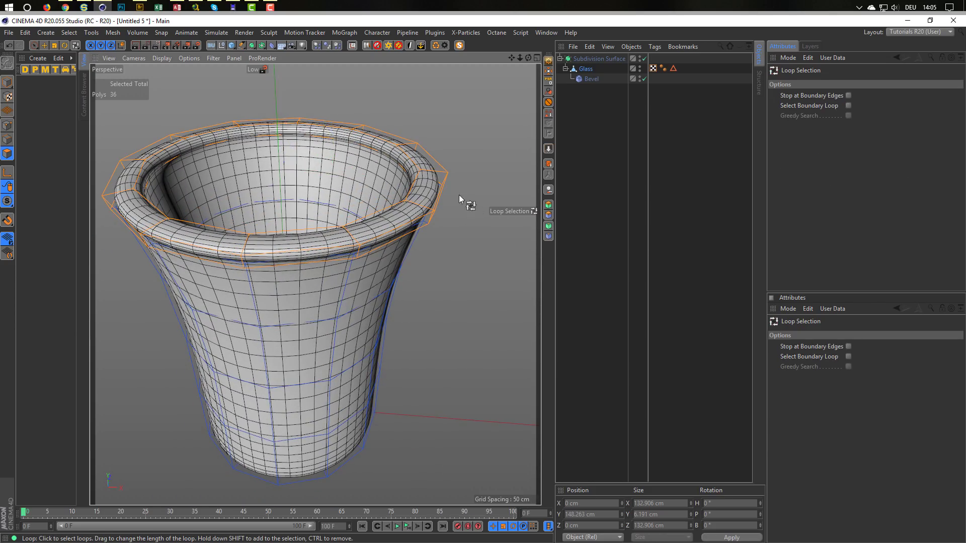
{"action": "left_click", "coordinate": [420, 204]}
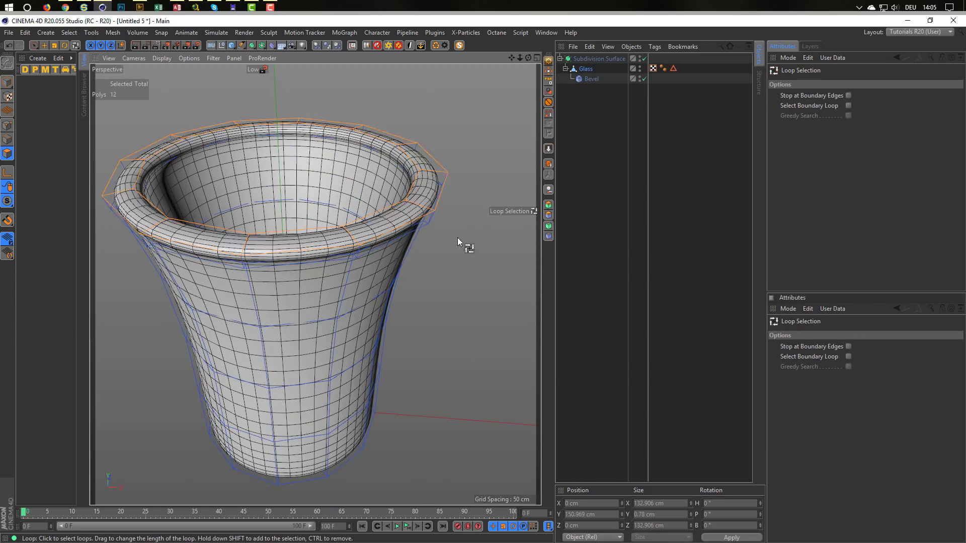
{"action": "left_click_drag", "start_coordinate": [466, 266], "coordinate": [464, 366], "text": "alt"}
{"action": "key", "text": "e"}
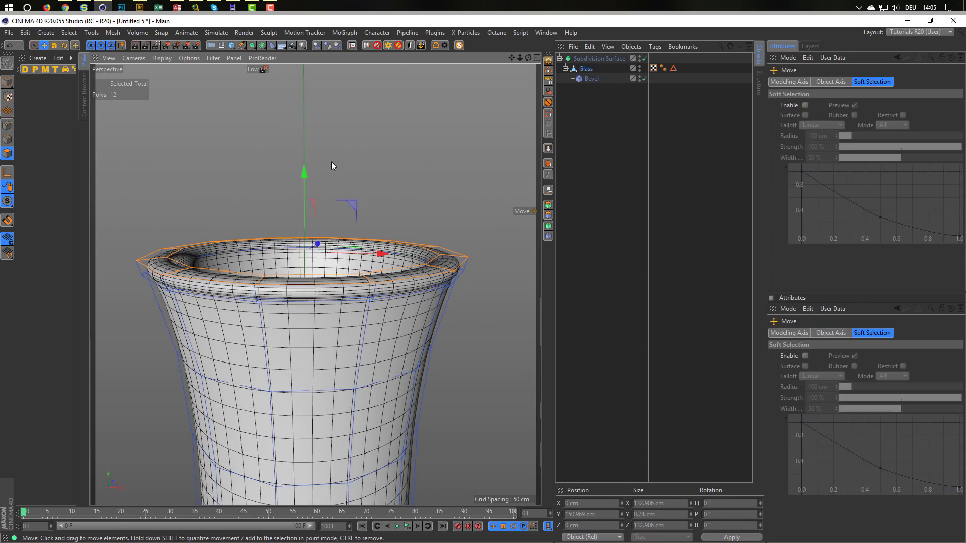
{"action": "left_click_drag", "start_coordinate": [305, 171], "coordinate": [324, 219]}
{"action": "scroll", "coordinate": [303, 215], "scroll_direction": "down", "scroll_amount": 4}
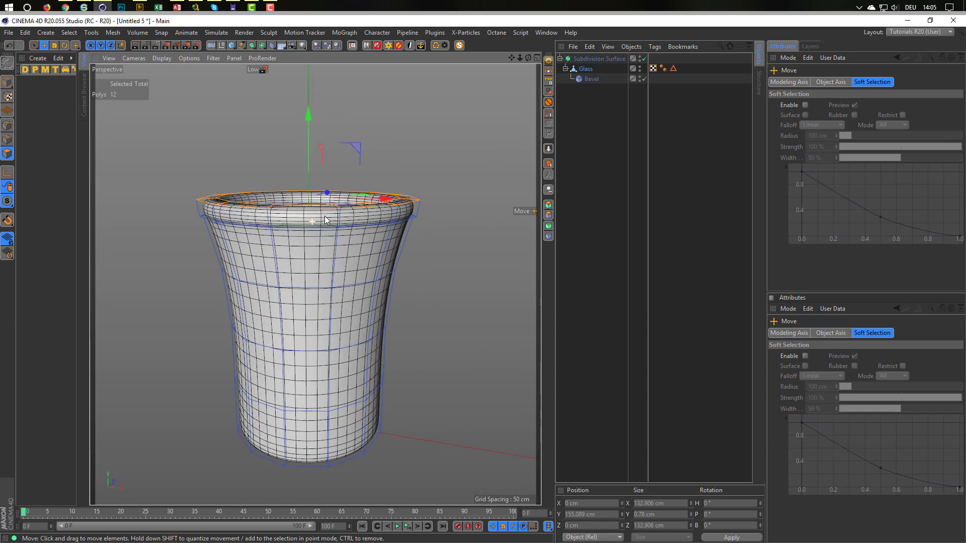
Return to model mode, check the overall shape of the glass and select the Subdivision Surface object.
{"action": "left_click", "coordinate": [7, 81]}
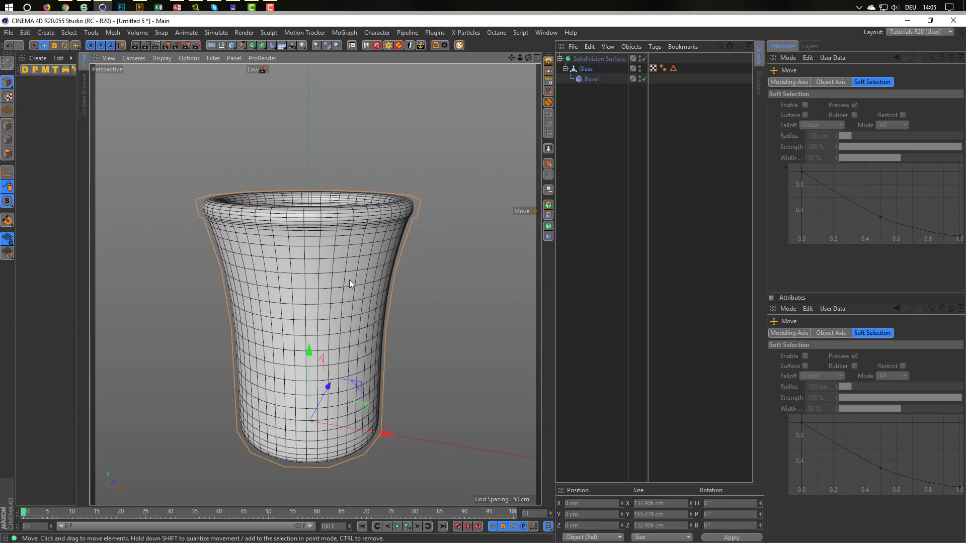
{"action": "scroll", "coordinate": [352, 279], "scroll_direction": "down", "scroll_amount": 3}
{"action": "left_click_drag", "start_coordinate": [321, 292], "coordinate": [290, 323], "text": "alt"}
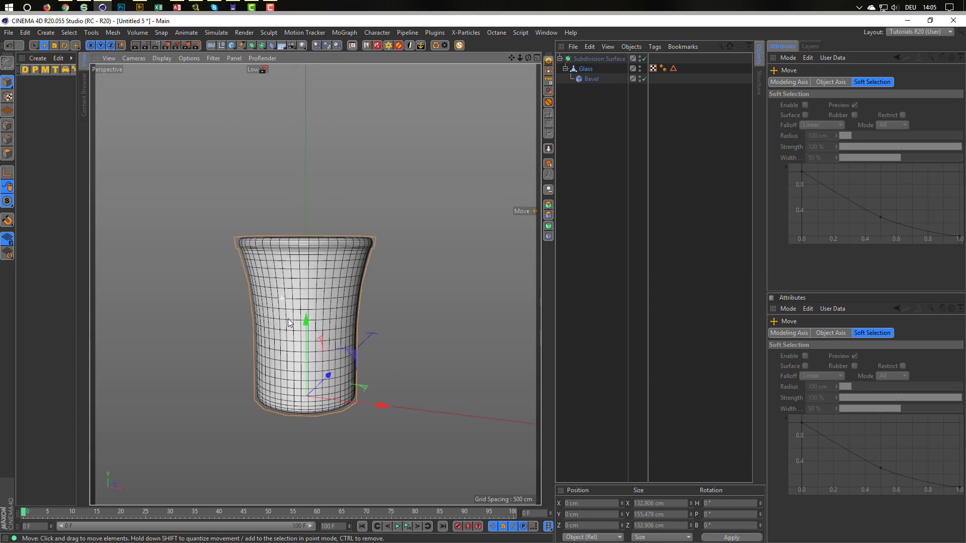
{"action": "middle_click", "coordinate": [280, 357]}
{"action": "middle_click", "coordinate": [271, 388]}
{"action": "scroll", "coordinate": [315, 360], "scroll_direction": "down", "scroll_amount": 3}
{"action": "scroll", "coordinate": [297, 360], "scroll_direction": "down", "scroll_amount": 2}
{"action": "middle_click", "coordinate": [298, 374]}
{"action": "middle_click", "coordinate": [249, 196]}
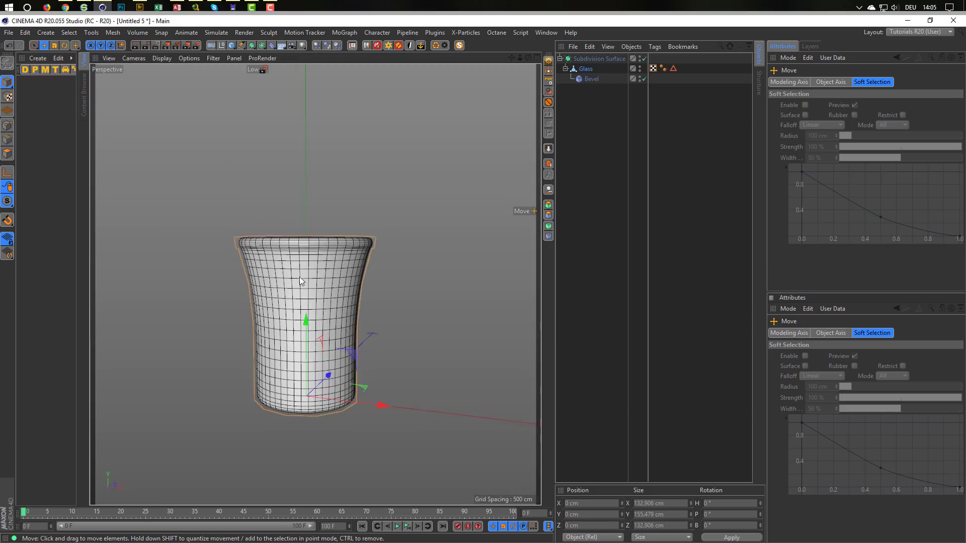
{"action": "left_click", "coordinate": [588, 60]}
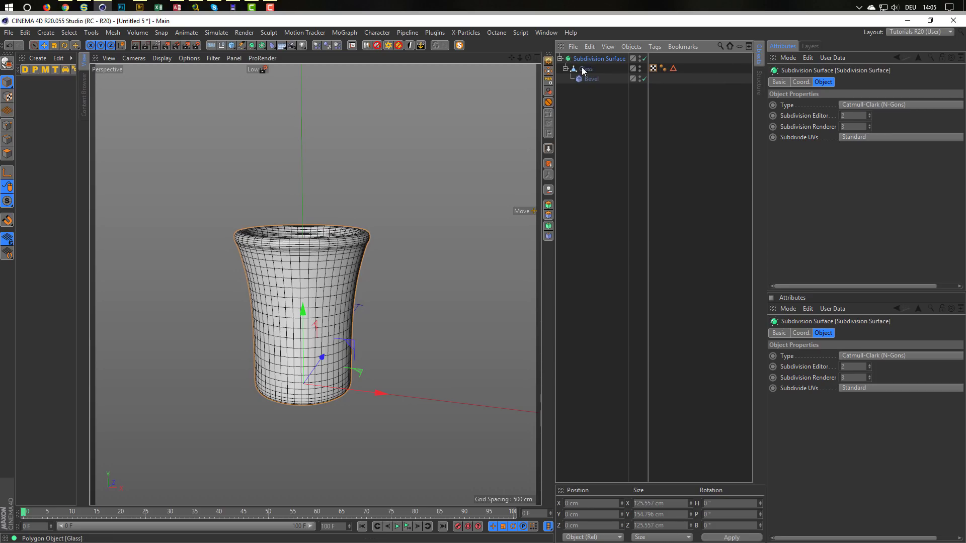
Add a null inside the Subdivision Surface as the parent of the Glass object and select it.
{"action": "left_click", "coordinate": [586, 69]}
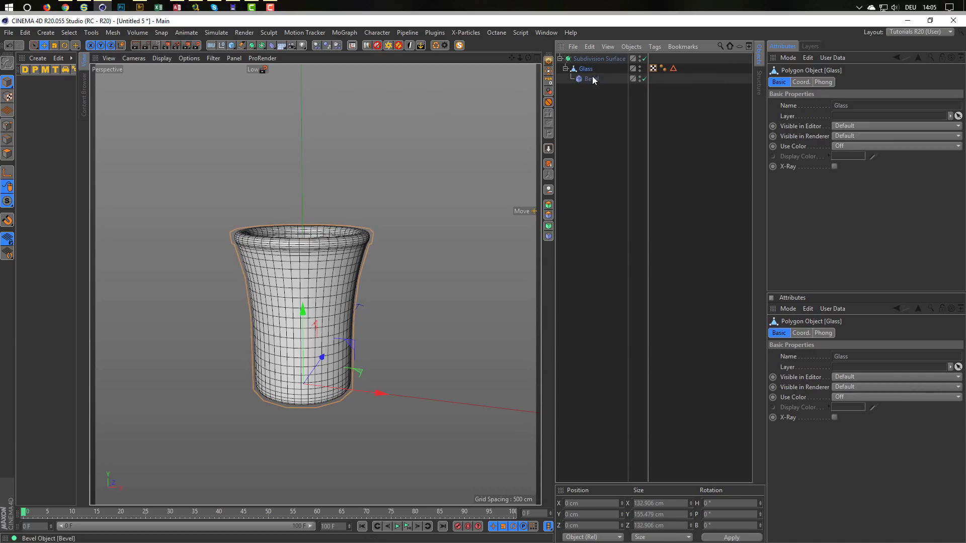
{"action": "left_click", "coordinate": [221, 47]}
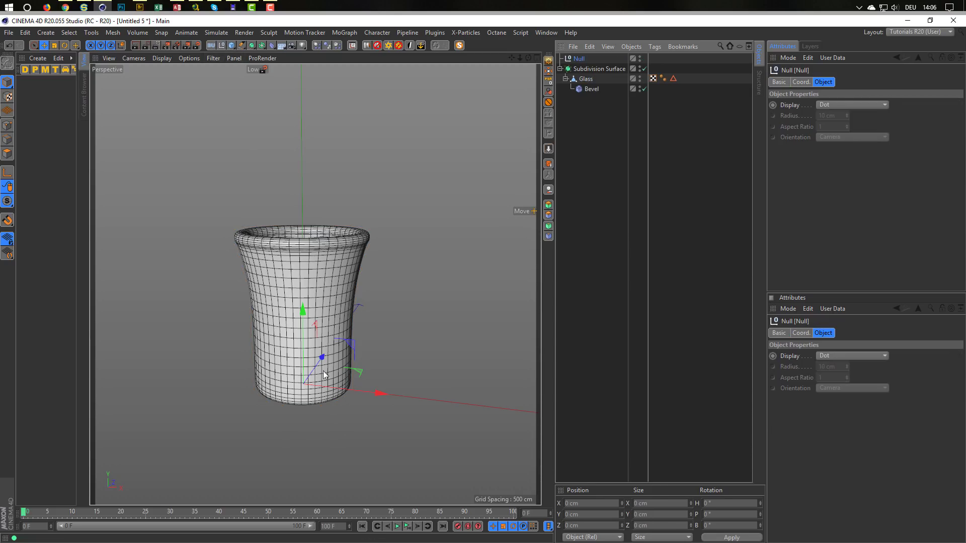
{"action": "mouse_move", "coordinate": [579, 59]}
{"action": "left_mouse_down"}
{"action": "mouse_move", "coordinate": [586, 80]}
{"action": "mouse_move", "coordinate": [587, 72]}
{"action": "left_mouse_up"}
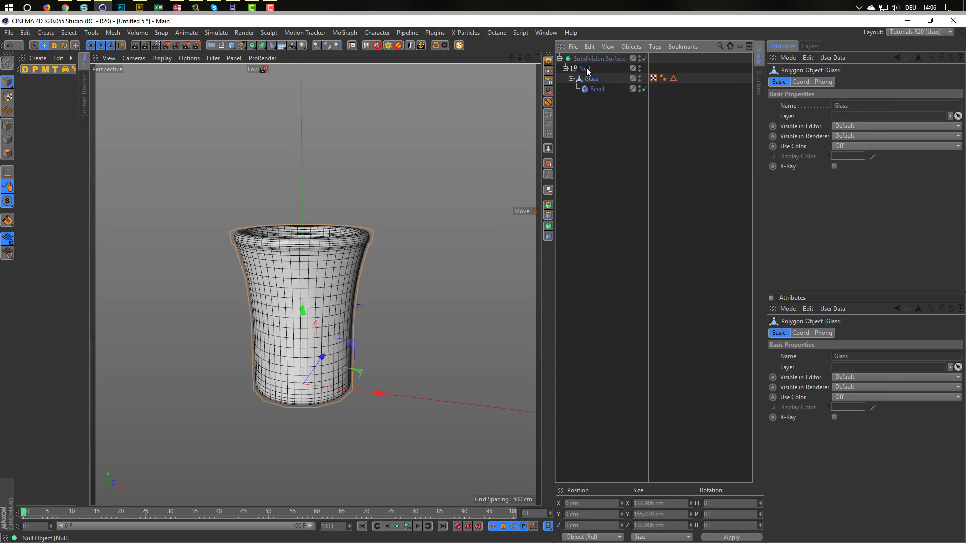
{"action": "left_click", "coordinate": [584, 69]}
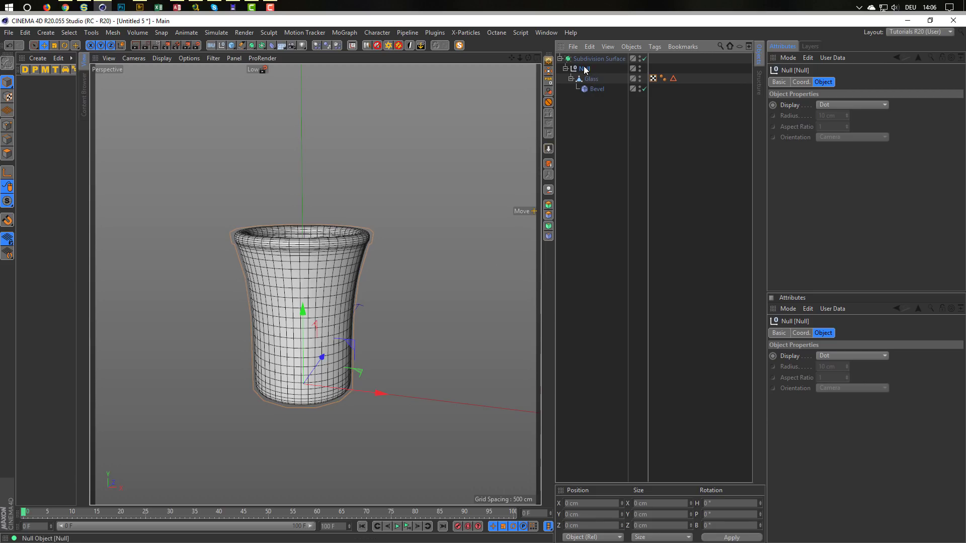
Scale the null up along Y only until the glass is about 181 cm tall, and check its proportions.
{"action": "key", "text": "t"}
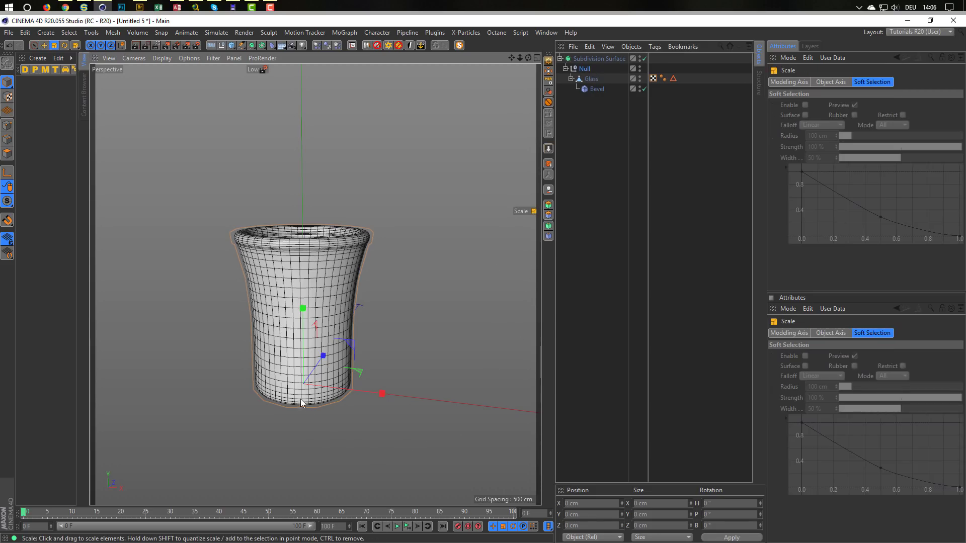
{"action": "left_click_drag", "start_coordinate": [309, 438], "coordinate": [403, 431]}
{"action": "key", "text": "ctrl+z"}
{"action": "left_click_drag", "start_coordinate": [303, 308], "coordinate": [311, 297]}
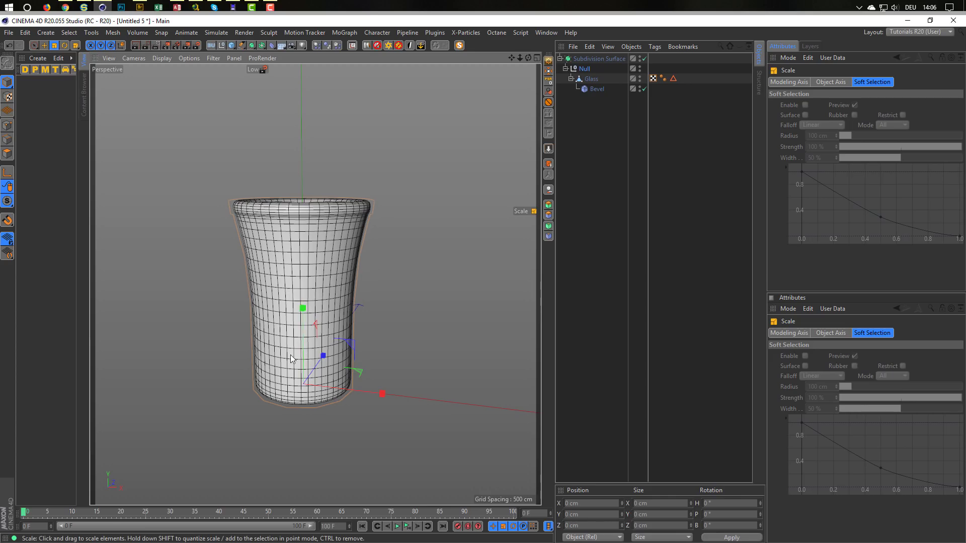
{"action": "scroll", "coordinate": [290, 370], "scroll_direction": "down", "scroll_amount": 5}
{"action": "middle_click_drag", "start_coordinate": [305, 345], "coordinate": [316, 327], "text": "alt"}
{"action": "left_click_drag", "start_coordinate": [315, 327], "coordinate": [359, 328], "text": "alt"}
{"action": "left_click_drag", "start_coordinate": [315, 288], "coordinate": [318, 289]}
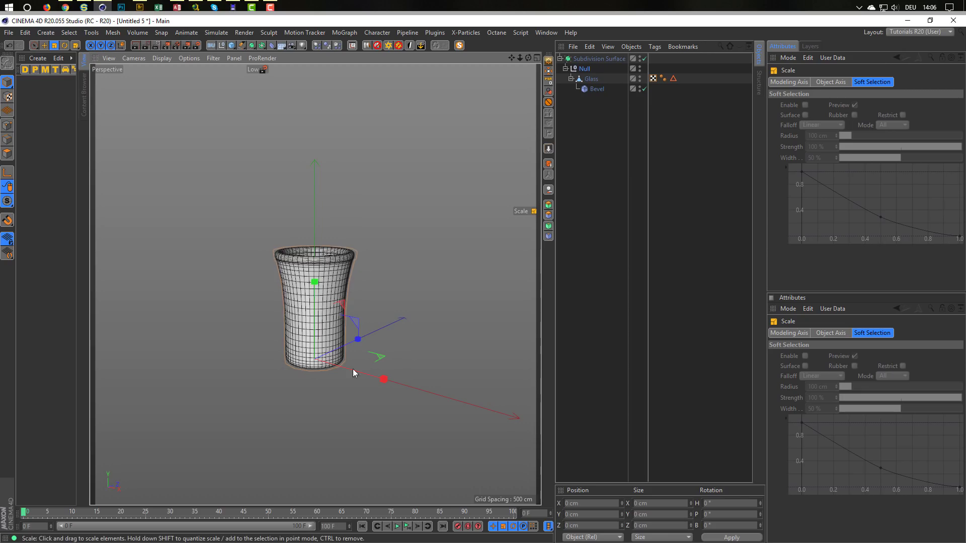
{"action": "scroll", "coordinate": [328, 353], "scroll_direction": "up", "scroll_amount": 3}
{"action": "middle_click", "coordinate": [326, 359]}
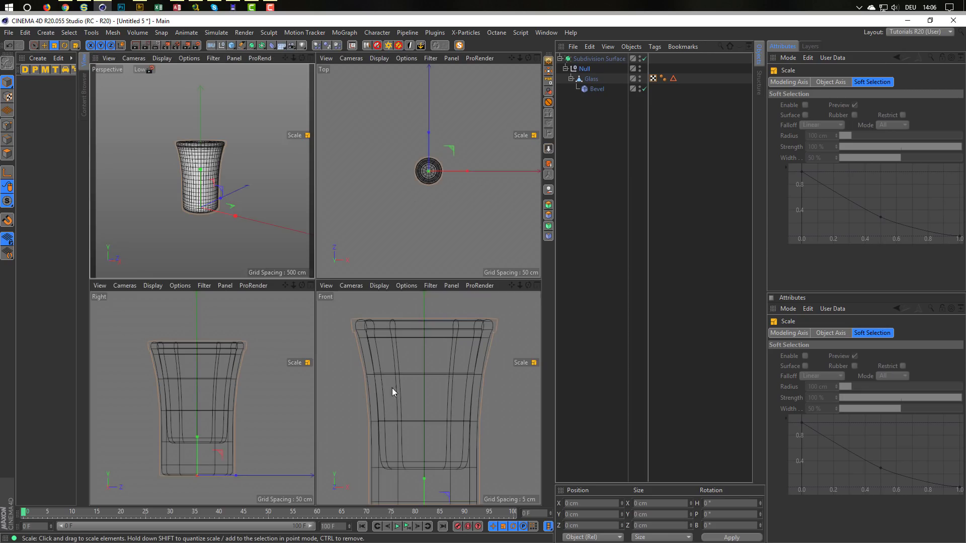
{"action": "scroll", "coordinate": [394, 367], "scroll_direction": "up", "scroll_amount": 5}
{"action": "middle_click", "coordinate": [237, 226]}
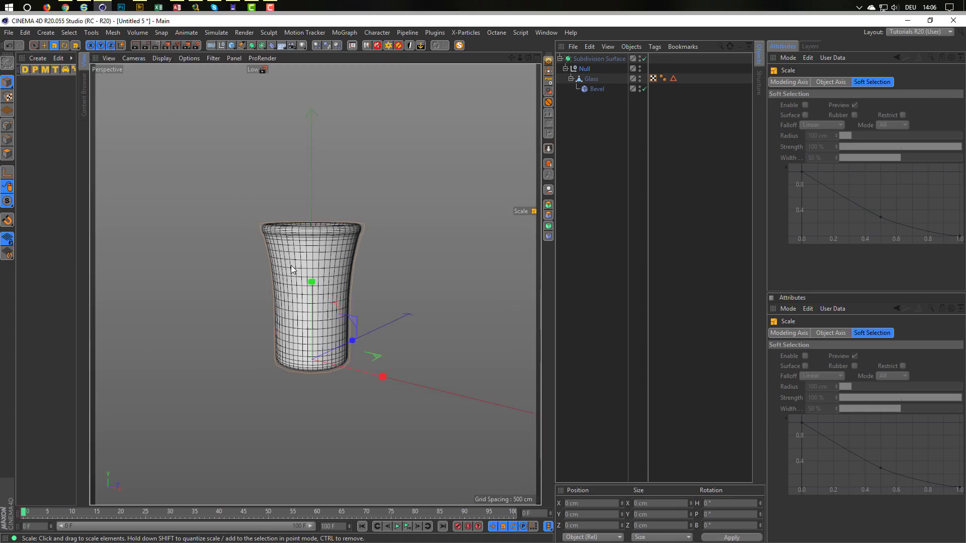
{"action": "left_click_drag", "start_coordinate": [309, 302], "coordinate": [299, 296], "text": "alt"}
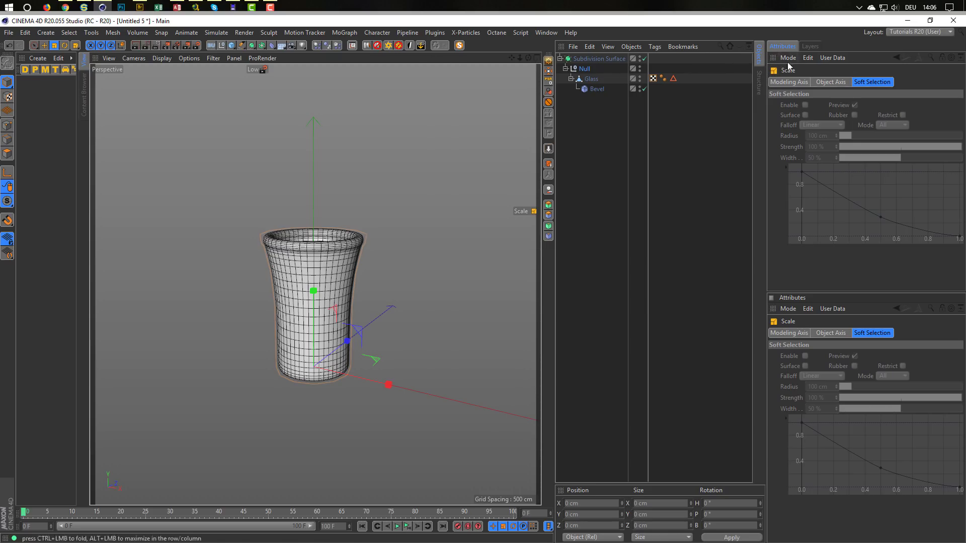
Reload the Tutorials R20 (User) layout and start an Octane render in the Live Viewer, placed clear of the glass.
{"action": "left_click", "coordinate": [948, 32]}
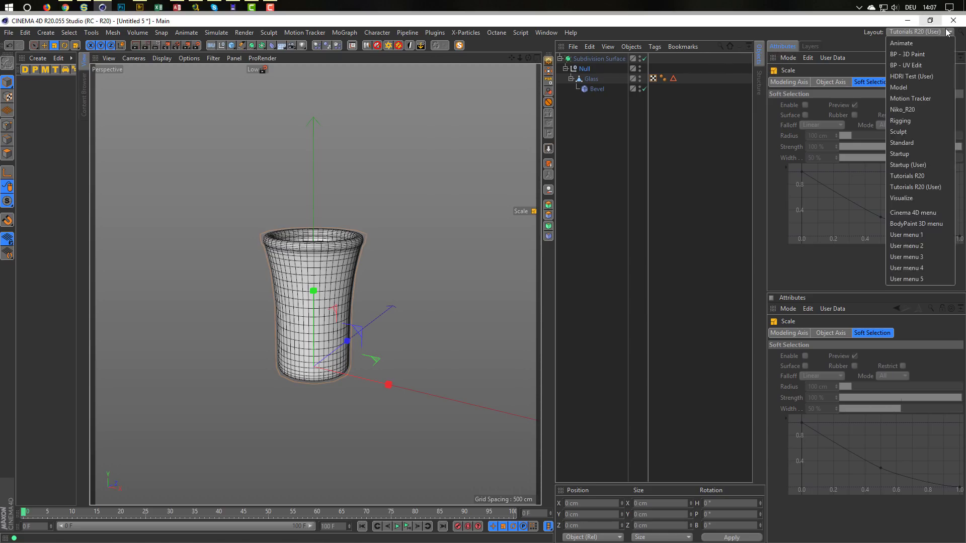
{"action": "left_click", "coordinate": [920, 177]}
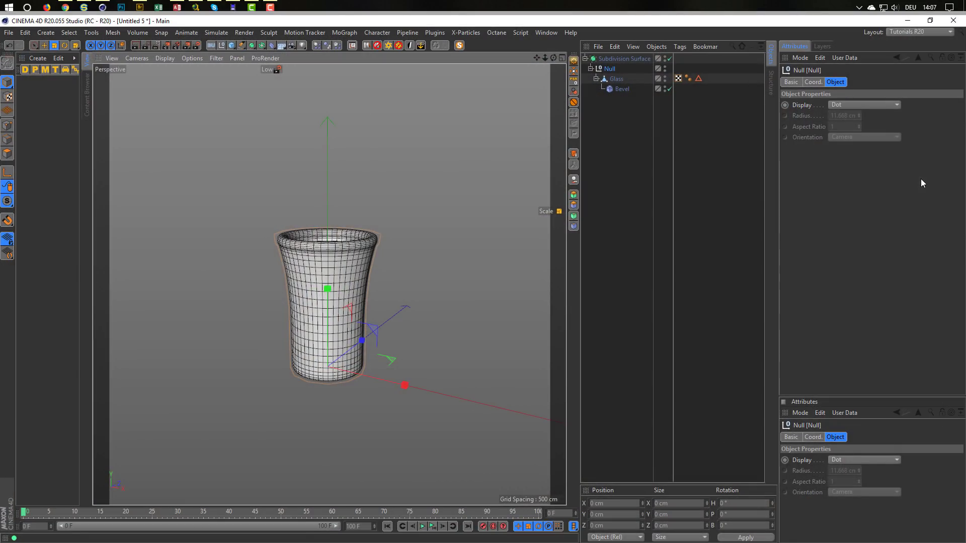
{"action": "left_click", "coordinate": [924, 31]}
{"action": "left_click", "coordinate": [920, 173]}
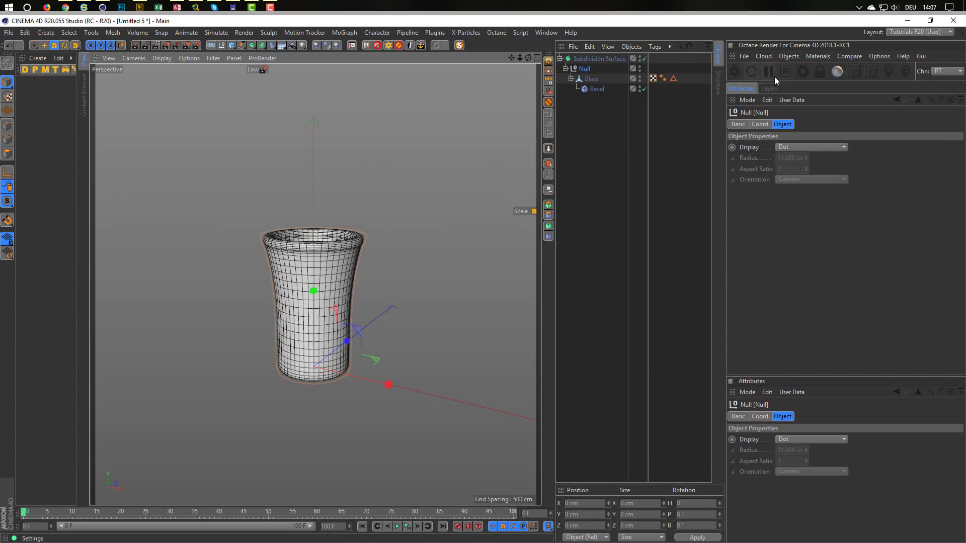
{"action": "left_click", "coordinate": [734, 72]}
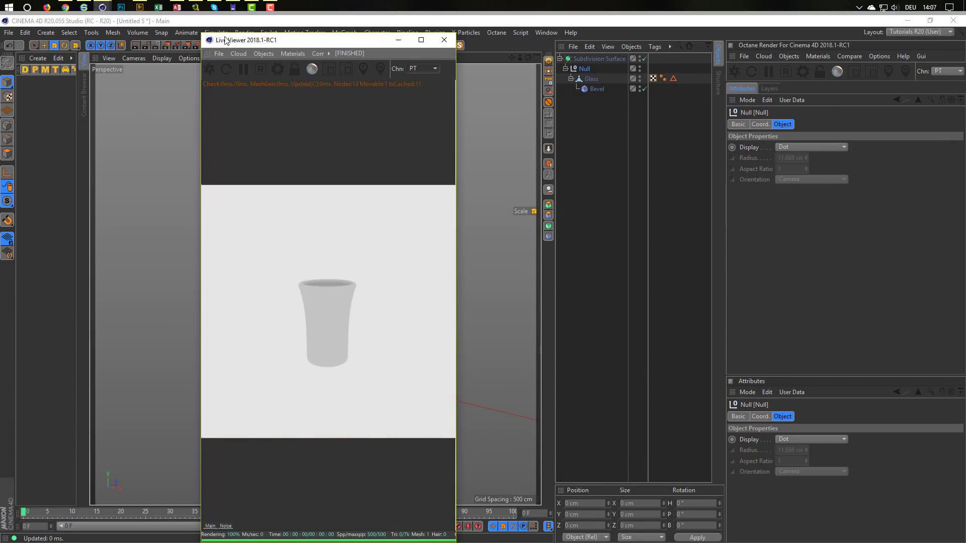
{"action": "left_click_drag", "start_coordinate": [205, 37], "coordinate": [614, 196]}
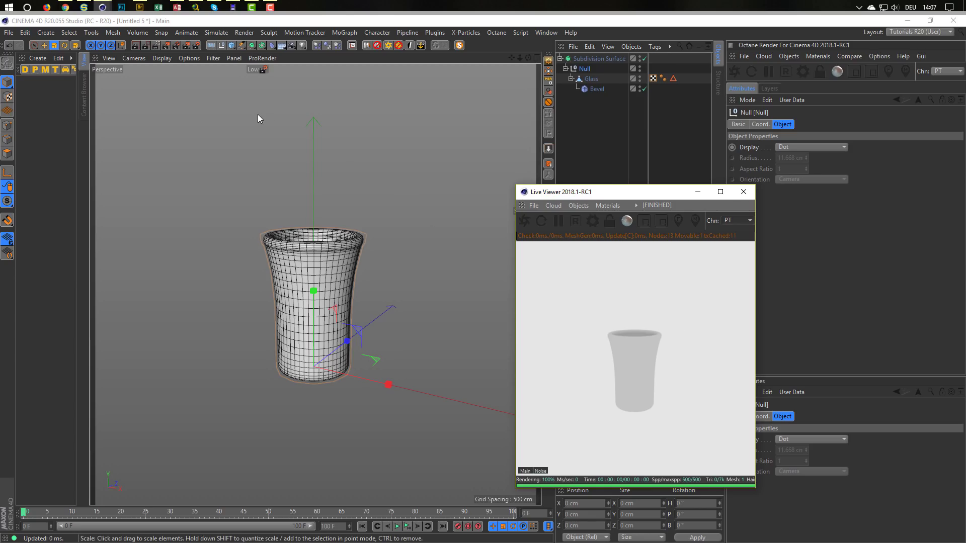
Save the scene in the _Temp folder as shots_octane.
{"action": "key", "text": "ctrl+s"}
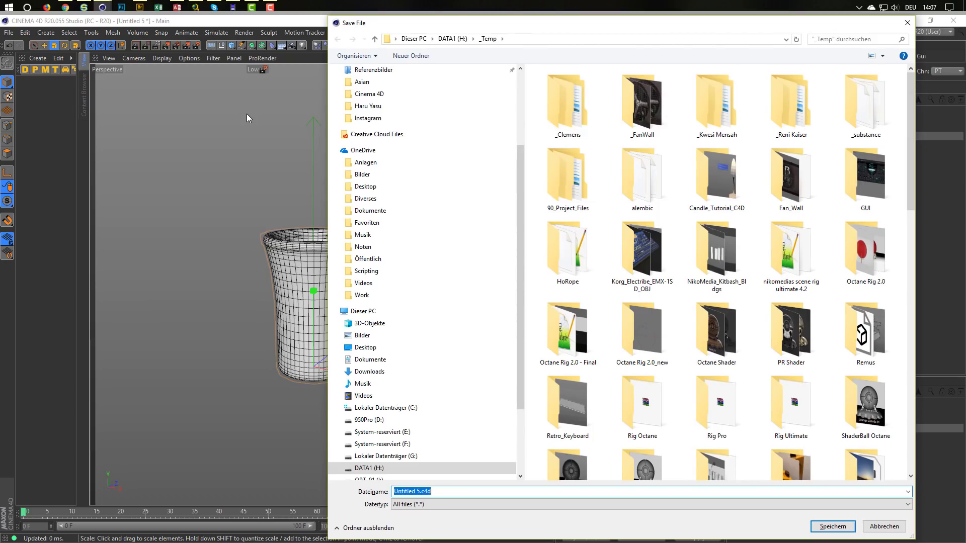
{"action": "type", "text": "shot"}
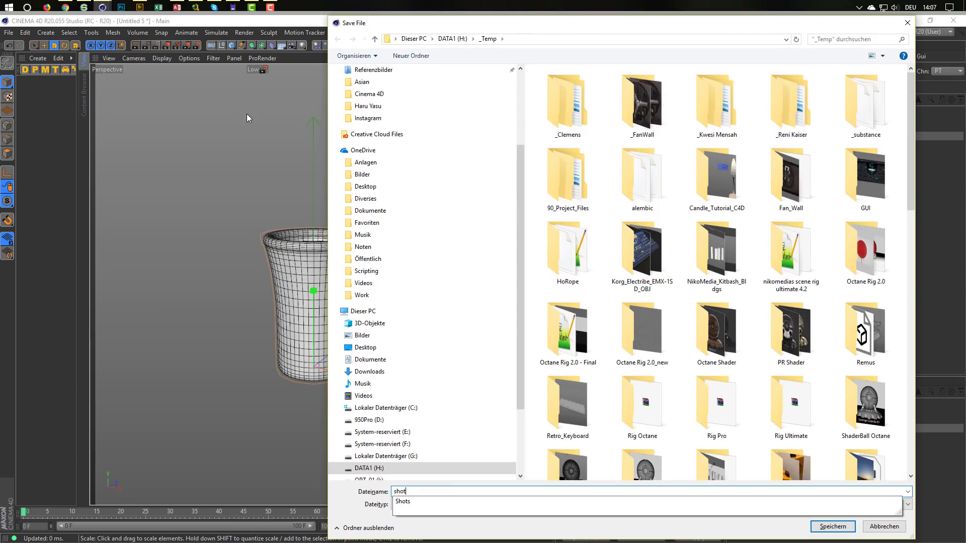
{"action": "type", "text": "s"}
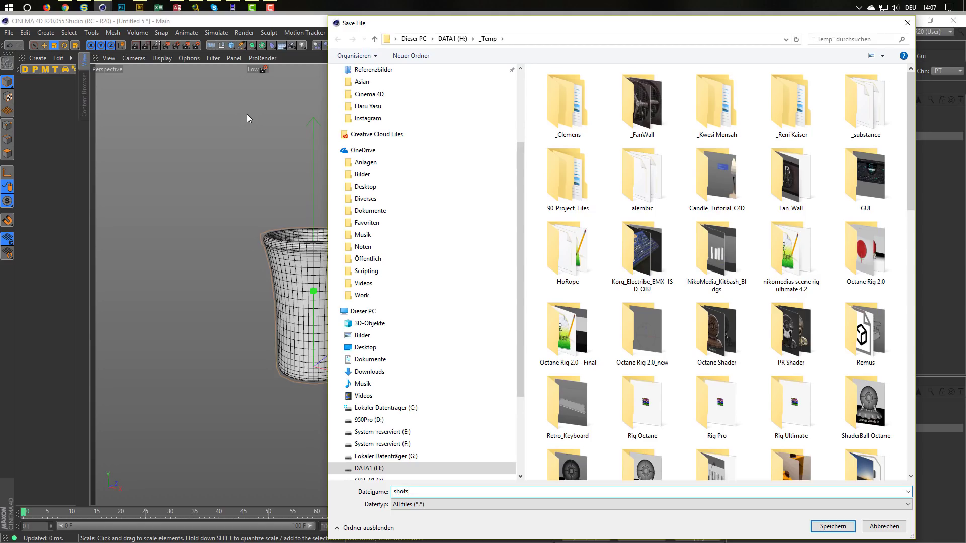
{"action": "type", "text": "_octane"}
{"action": "key", "text": "Return"}
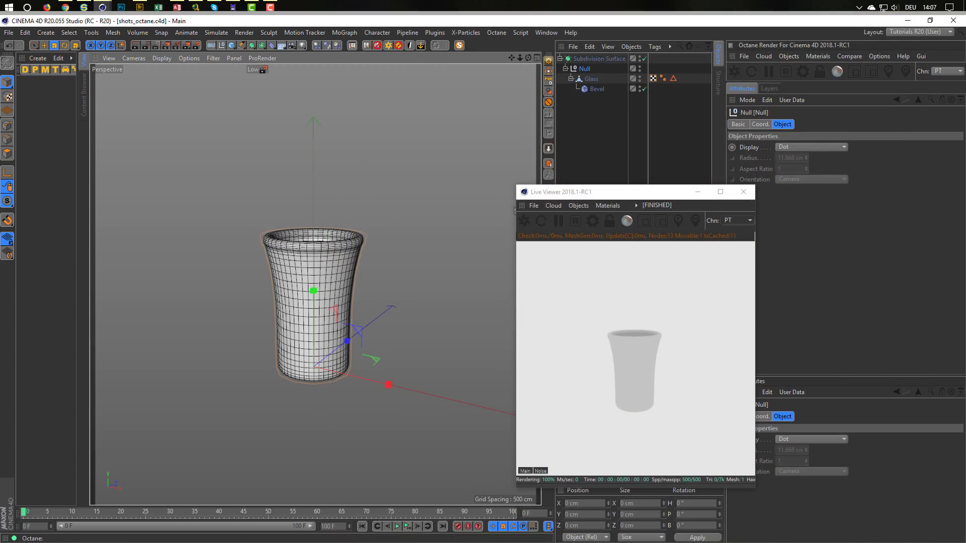
Create an Octane Specular Material and assign it to the Glass object.
{"action": "right_click_drag", "start_coordinate": [322, 284], "coordinate": [352, 259], "text": "alt"}
{"action": "middle_click_drag", "start_coordinate": [352, 259], "coordinate": [367, 231], "text": "alt"}
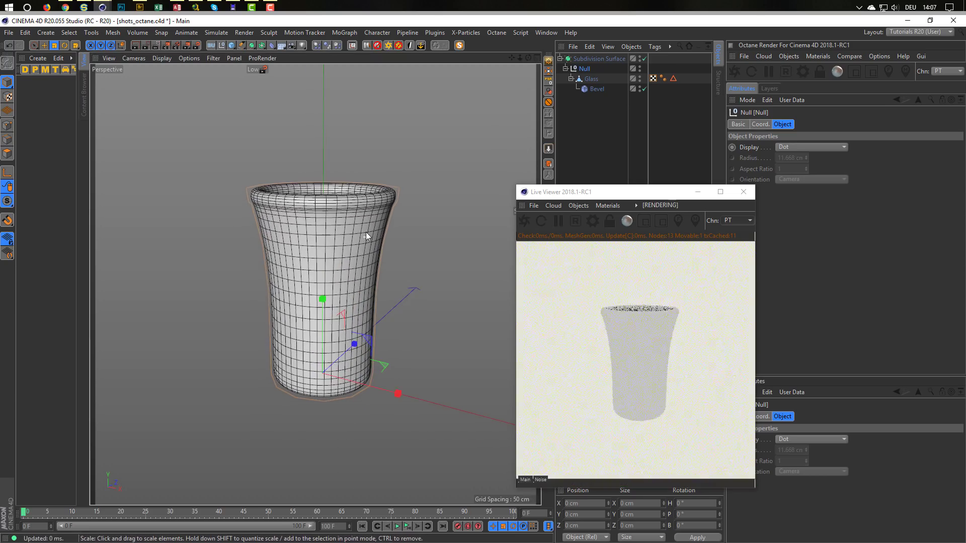
{"action": "left_click", "coordinate": [822, 54]}
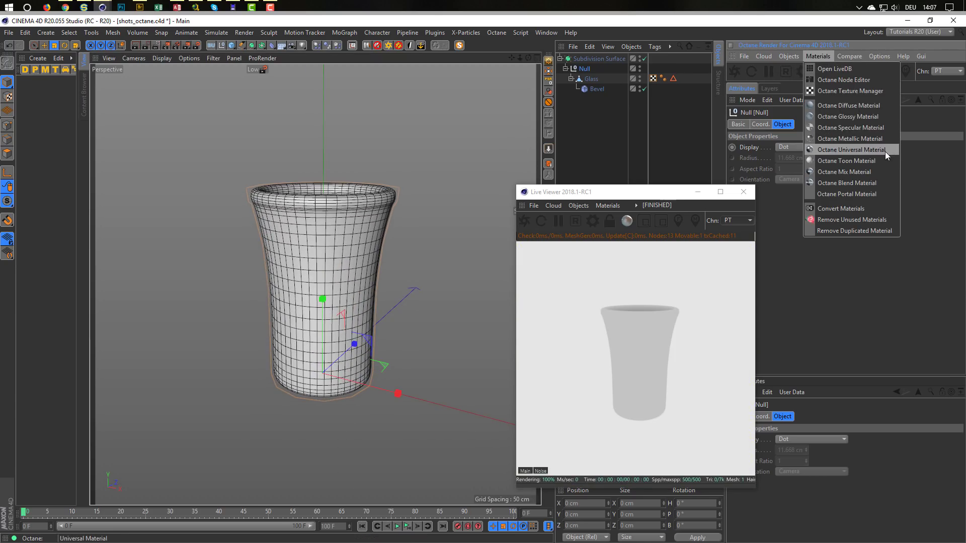
{"action": "left_click", "coordinate": [850, 128]}
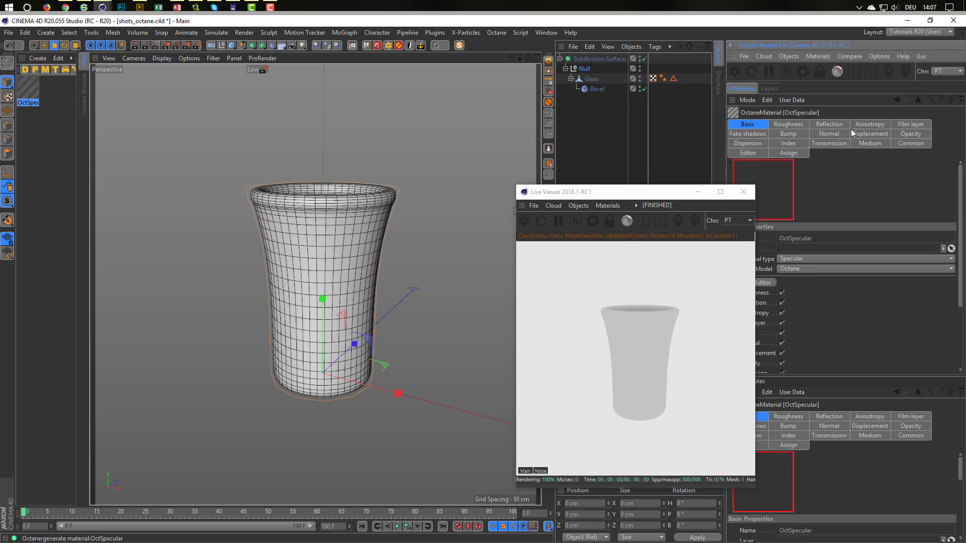
{"action": "left_click_drag", "start_coordinate": [34, 89], "coordinate": [592, 79]}
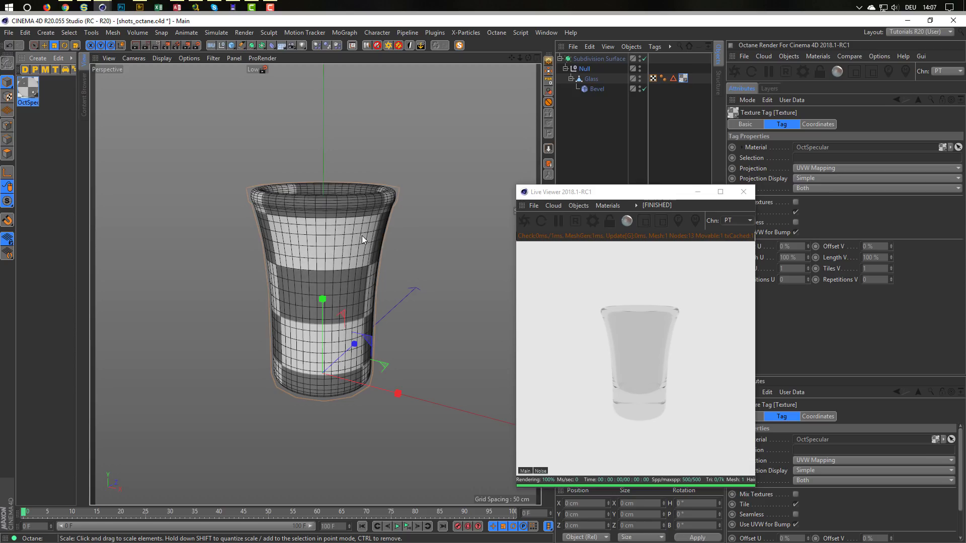
Add the Octane Rig Pro studio setup to the scene and select it.
{"action": "left_click_drag", "start_coordinate": [635, 188], "coordinate": [535, 188]}
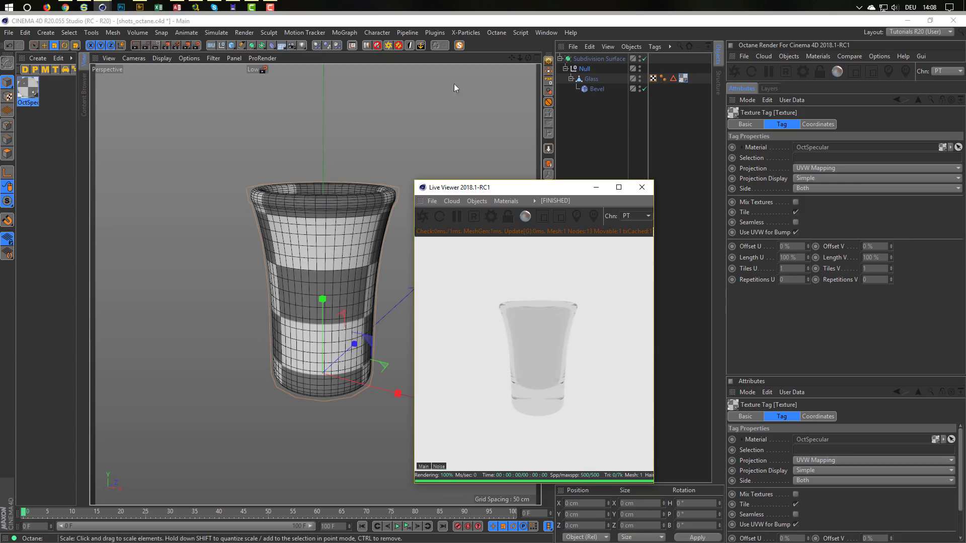
{"action": "left_click", "coordinate": [388, 46]}
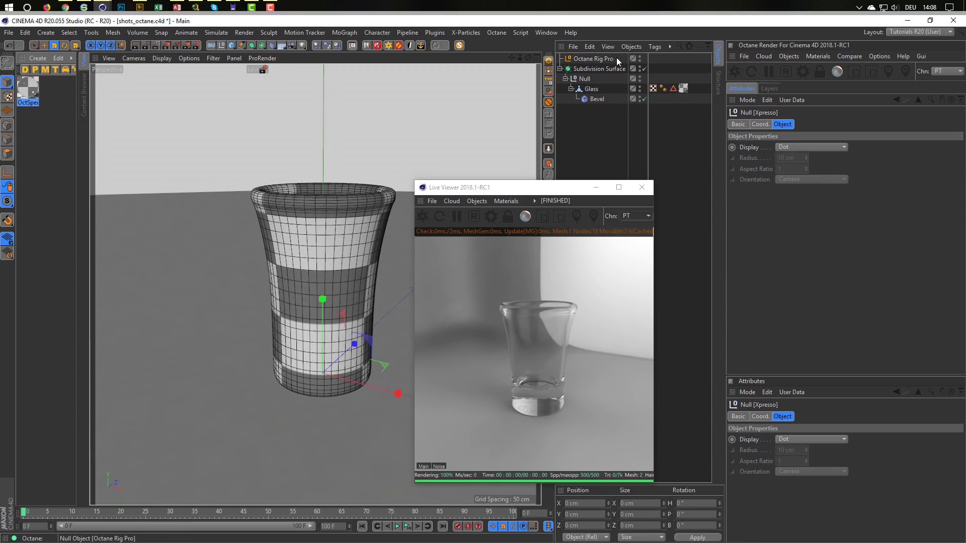
{"action": "left_click", "coordinate": [593, 59]}
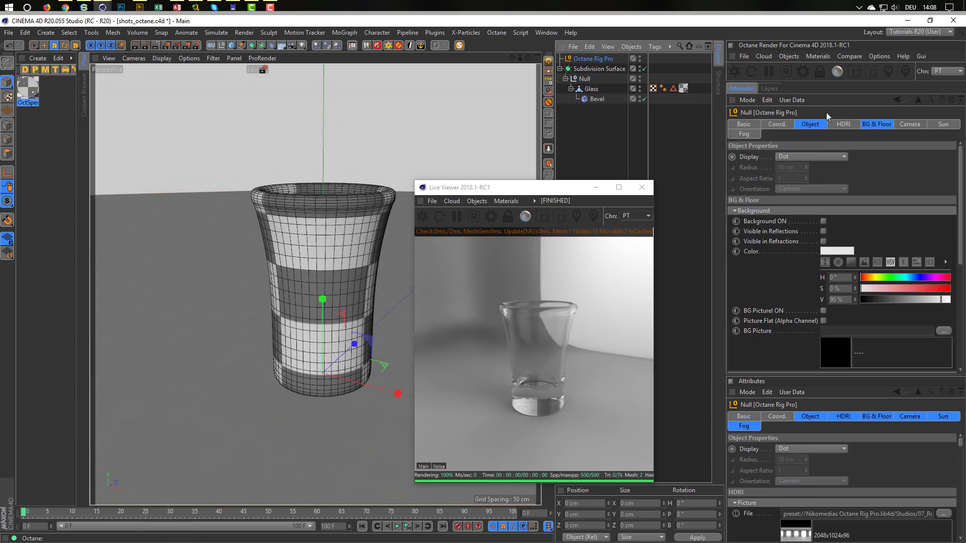
Try the rig's Background ON option in the live render and switch it off again.
{"action": "left_click", "coordinate": [874, 125]}
{"action": "left_click", "coordinate": [822, 167]}
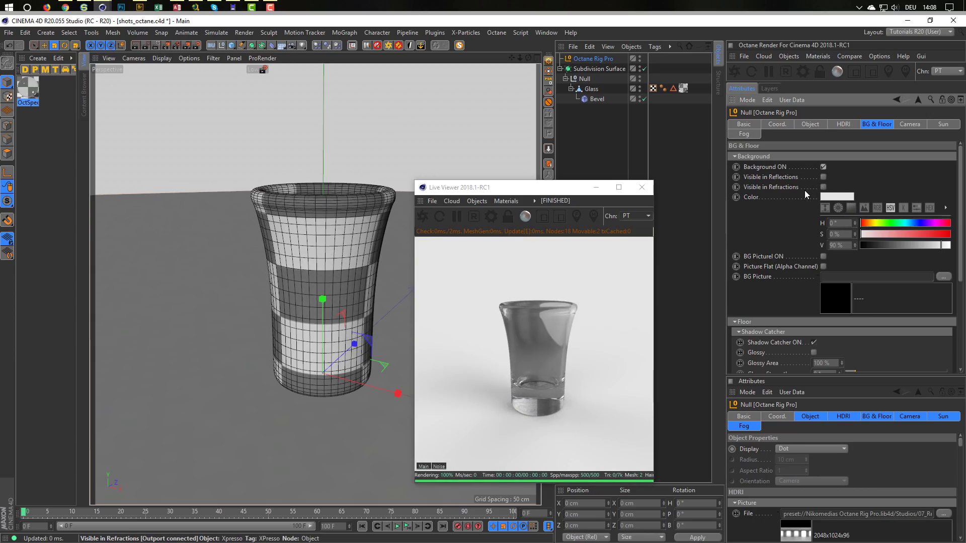
{"action": "left_click", "coordinate": [824, 166]}
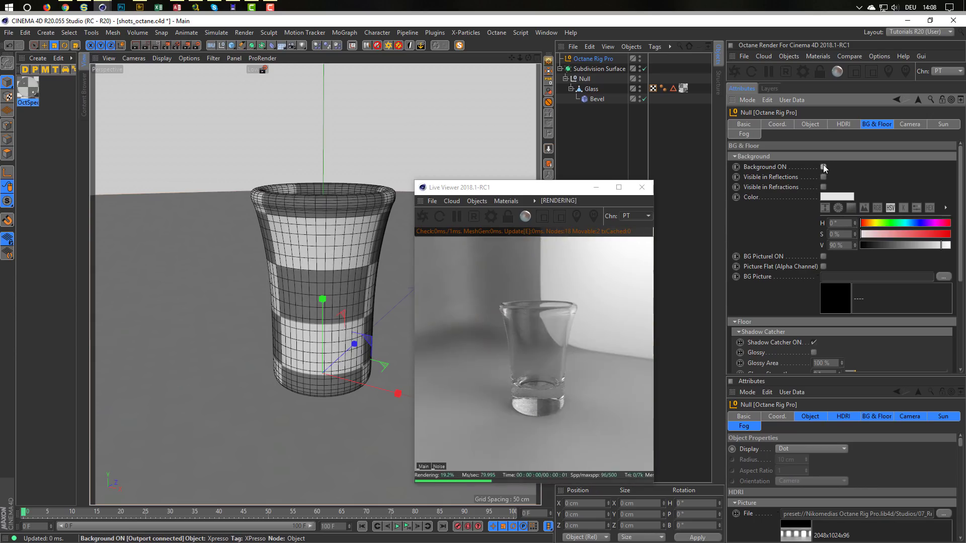
Rotate the rig's HDRI to a RotX of about 58° and check the glass up close in the render.
{"action": "left_click", "coordinate": [843, 123]}
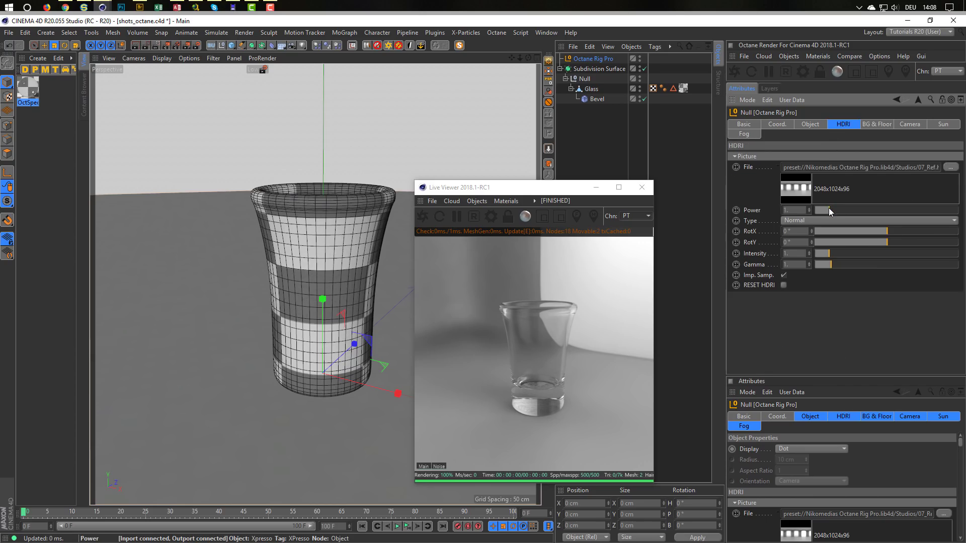
{"action": "left_click_drag", "start_coordinate": [888, 232], "coordinate": [910, 230]}
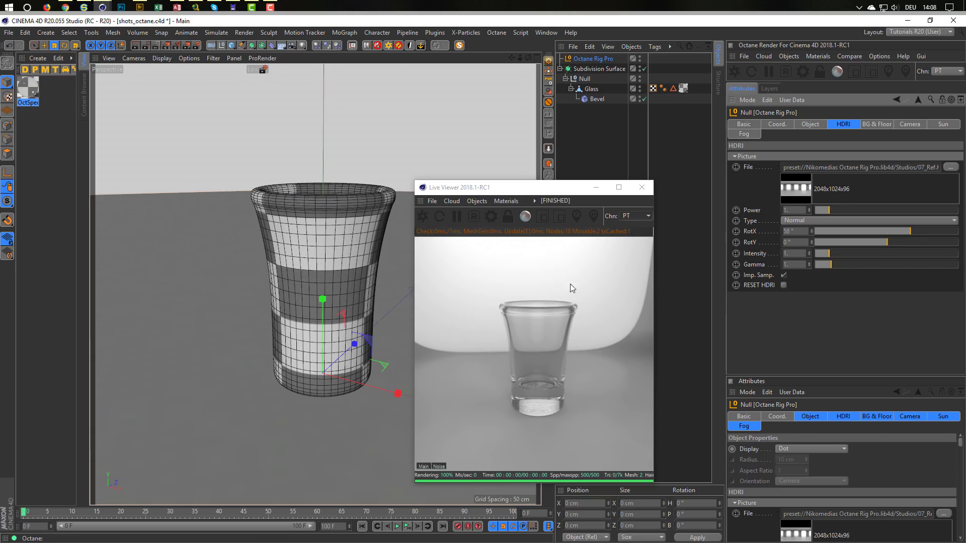
{"action": "scroll", "coordinate": [344, 213], "scroll_direction": "up", "scroll_amount": 6}
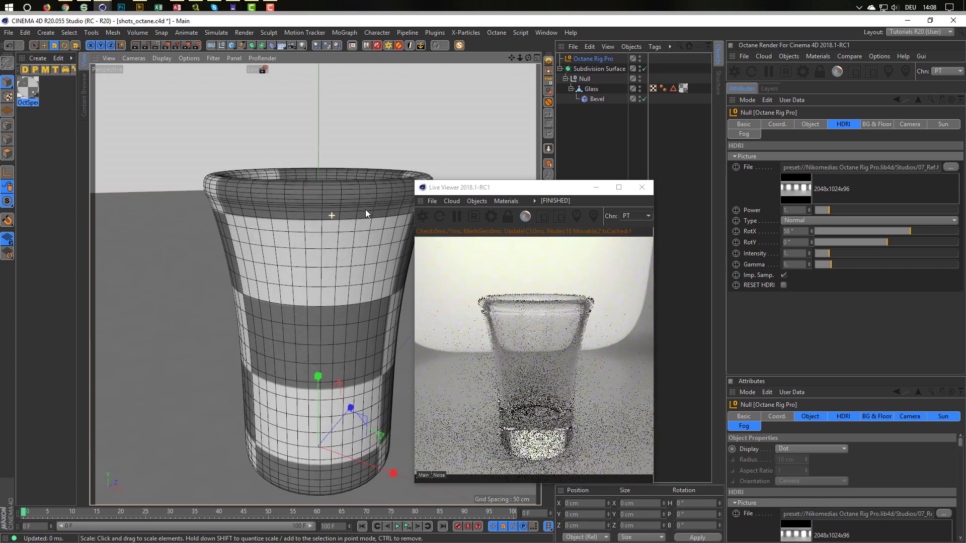
{"action": "scroll", "coordinate": [346, 228], "scroll_direction": "up", "scroll_amount": 2}
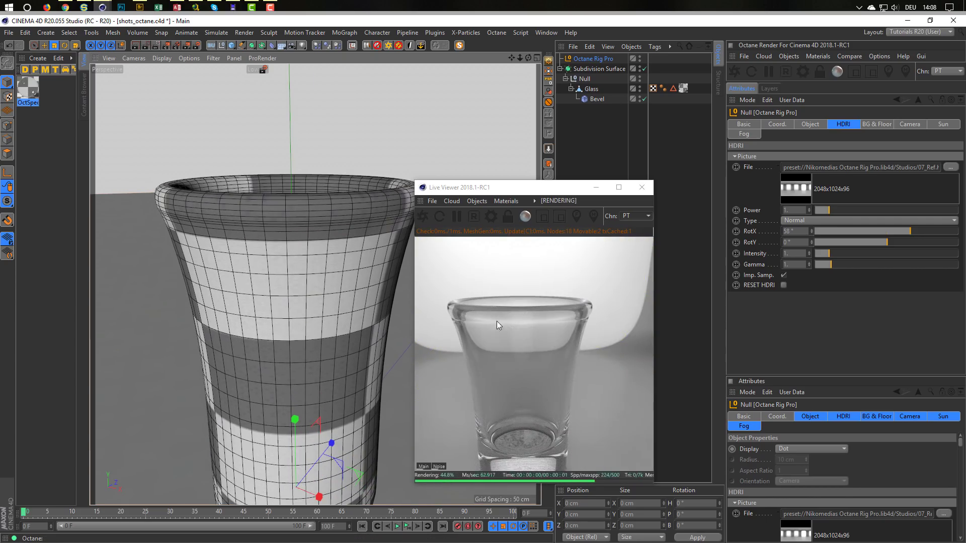
Lower the top rim polygons of the Glass object to a Y position of about 178.3 cm.
{"action": "left_click_drag", "start_coordinate": [567, 188], "coordinate": [680, 169]}
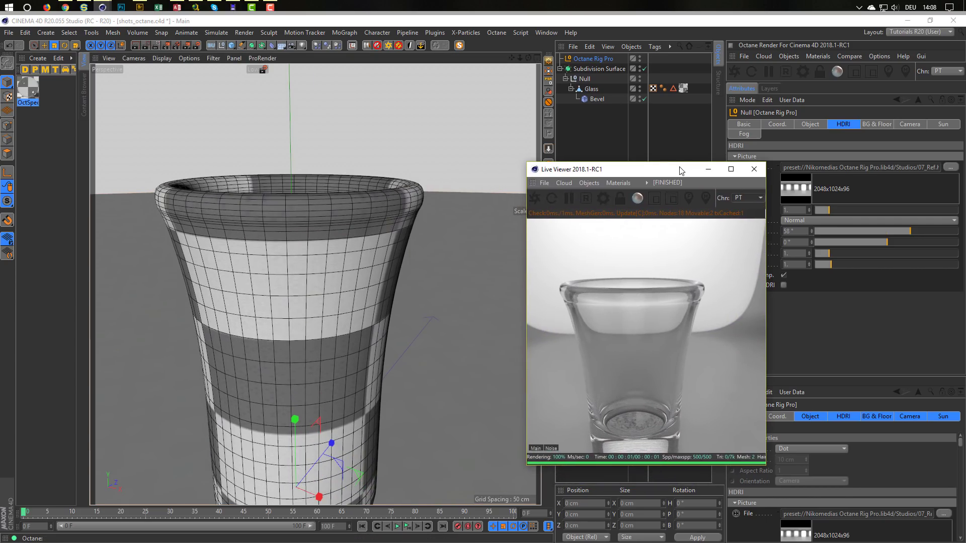
{"action": "left_click", "coordinate": [589, 90]}
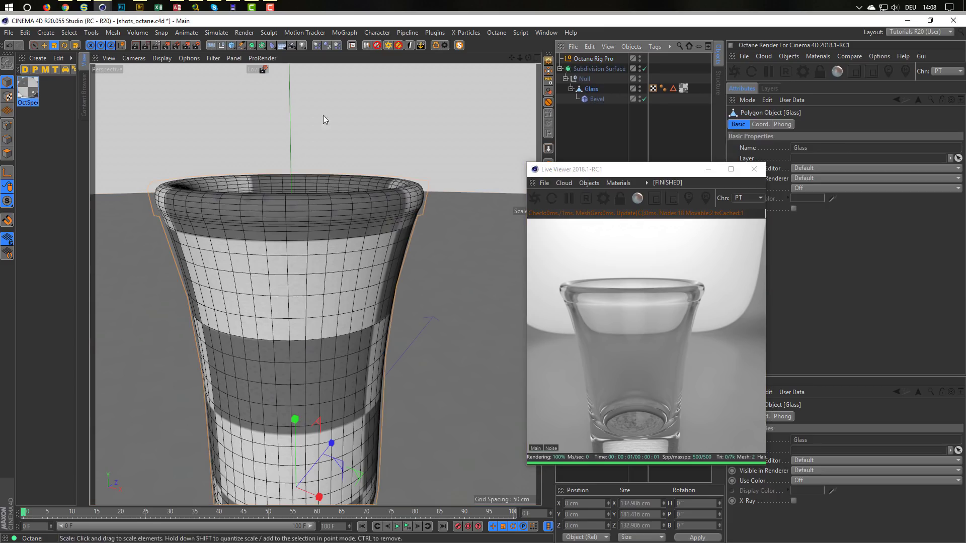
{"action": "left_click", "coordinate": [7, 154]}
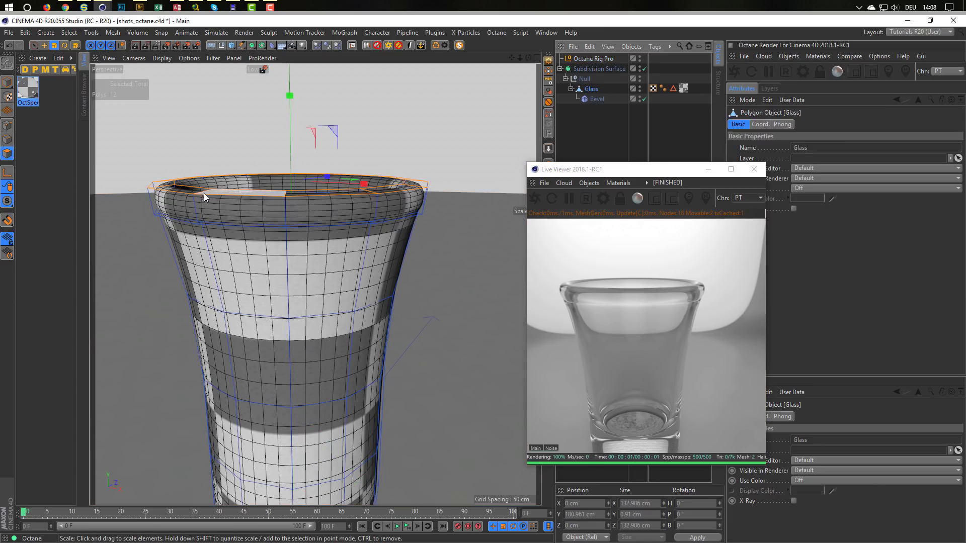
{"action": "key", "text": "e"}
{"action": "left_click_drag", "start_coordinate": [287, 95], "coordinate": [288, 102]}
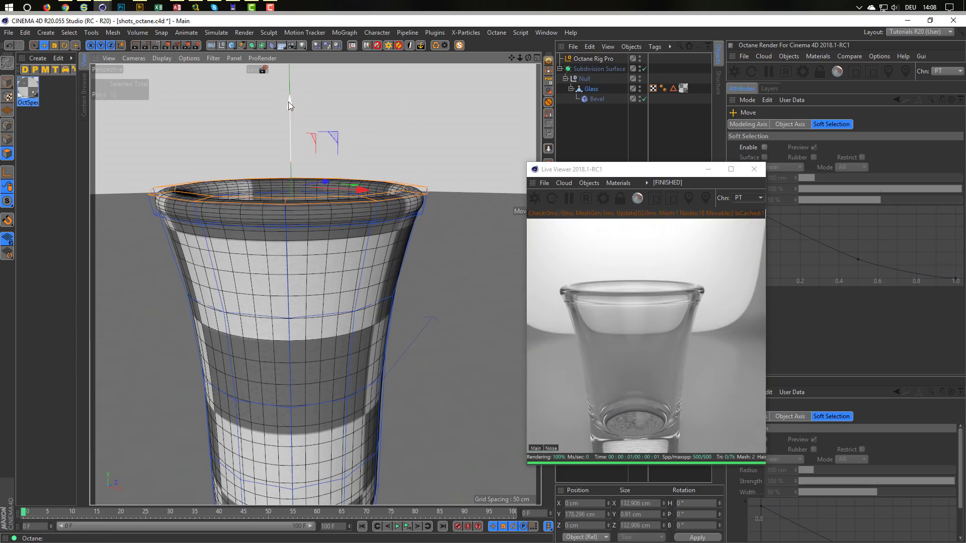
{"action": "left_click", "coordinate": [8, 82]}
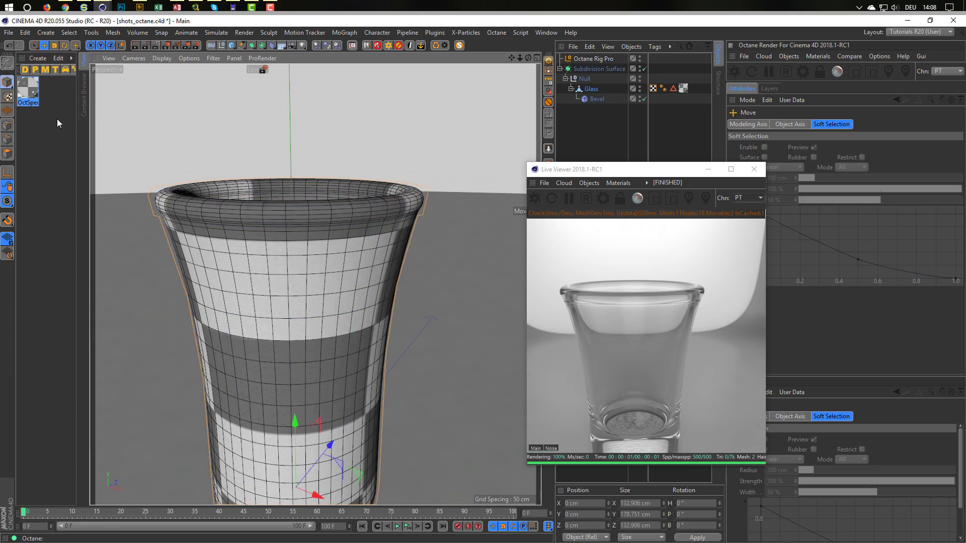
Check the whole glass in the live render and close the Live Viewer.
{"action": "left_click_drag", "start_coordinate": [682, 169], "coordinate": [722, 171]}
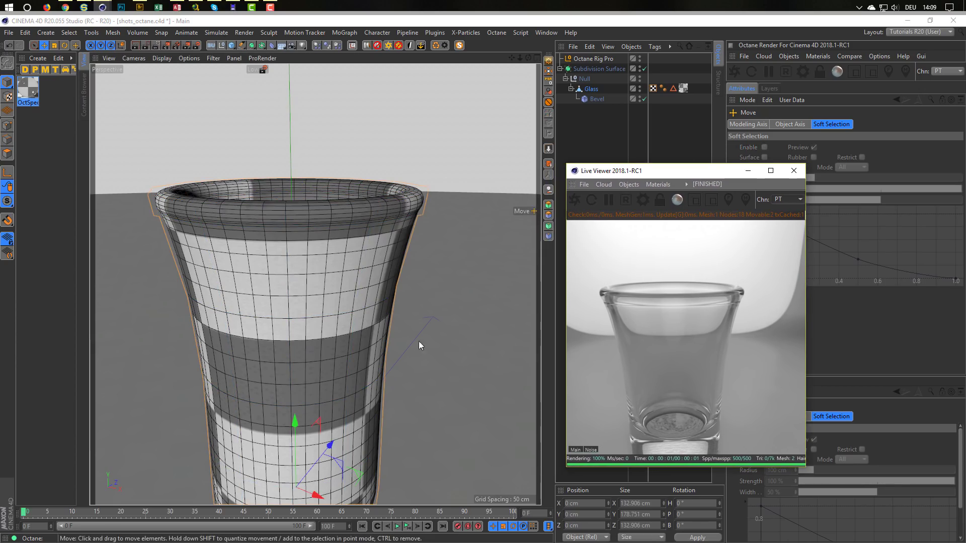
{"action": "scroll", "coordinate": [319, 337], "scroll_direction": "down", "scroll_amount": 2}
{"action": "middle_click_drag", "start_coordinate": [306, 302], "coordinate": [357, 269], "text": "alt"}
{"action": "left_click_drag", "start_coordinate": [357, 270], "coordinate": [369, 227], "text": "alt"}
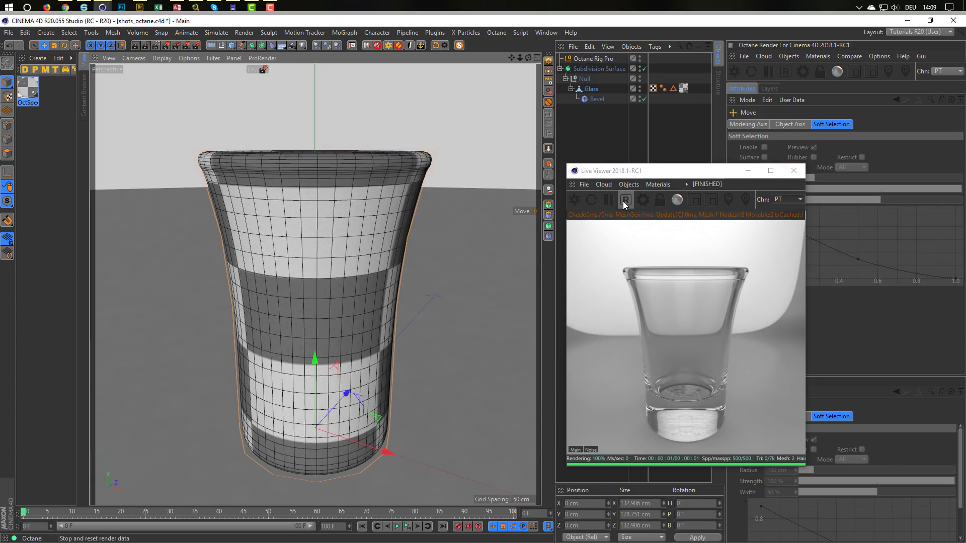
{"action": "left_click", "coordinate": [793, 171]}
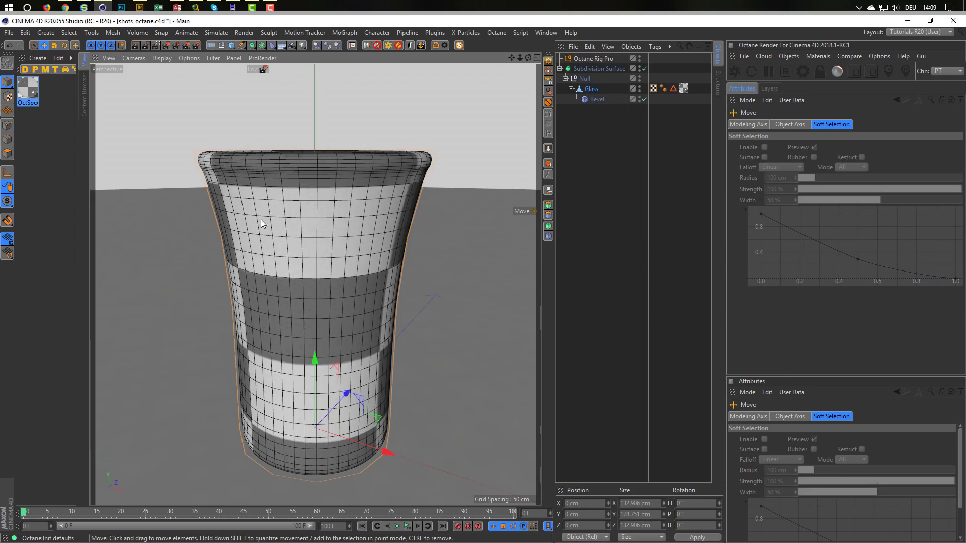
Disable the Subdivision Surface and inspect the low-poly glass interior and its inner base.
{"action": "scroll", "coordinate": [288, 262], "scroll_direction": "down", "scroll_amount": 3}
{"action": "scroll", "coordinate": [288, 262], "scroll_direction": "down", "scroll_amount": 4}
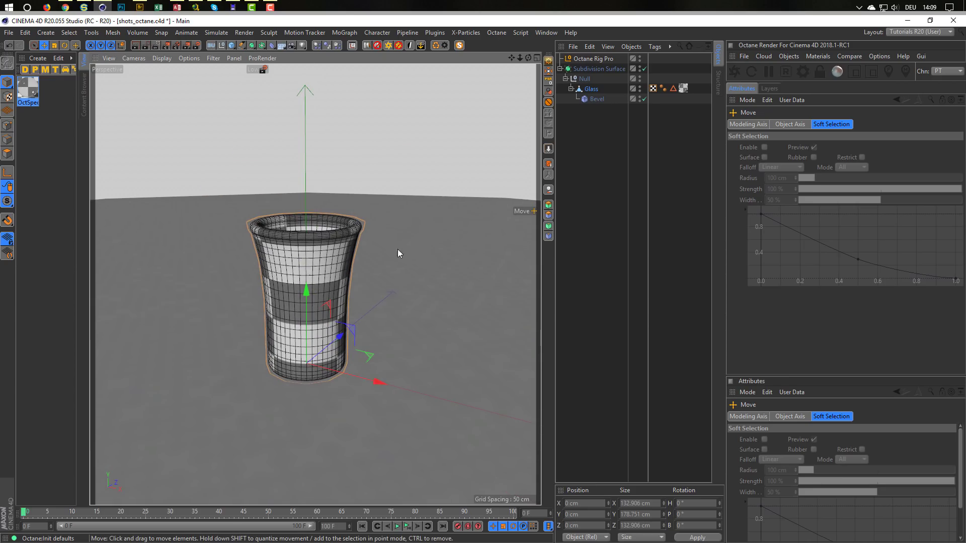
{"action": "left_click", "coordinate": [644, 68]}
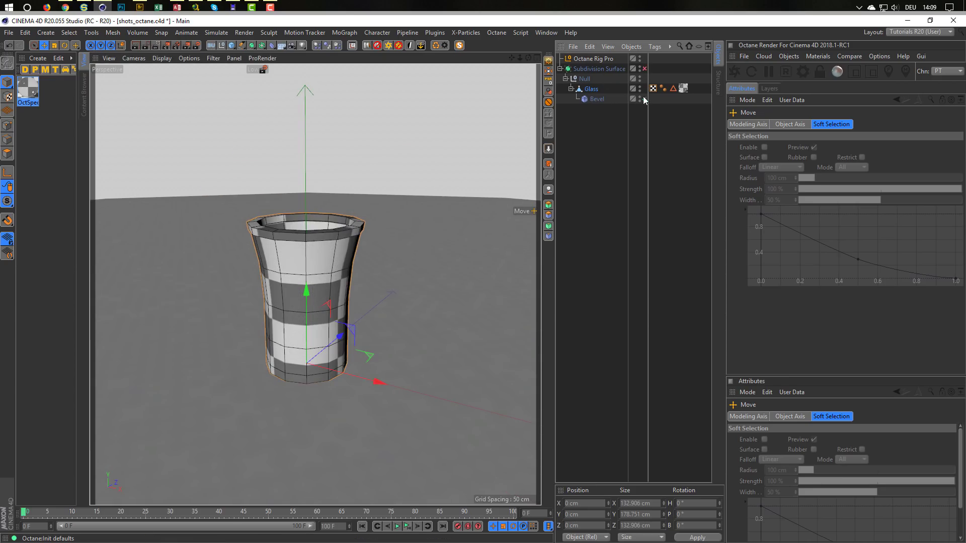
{"action": "left_click_drag", "start_coordinate": [338, 208], "coordinate": [337, 261], "text": "alt"}
{"action": "scroll", "coordinate": [337, 209], "scroll_direction": "up", "scroll_amount": 4}
{"action": "left_click_drag", "start_coordinate": [337, 208], "coordinate": [322, 196], "text": "alt"}
{"action": "scroll", "coordinate": [321, 282], "scroll_direction": "up", "scroll_amount": 5}
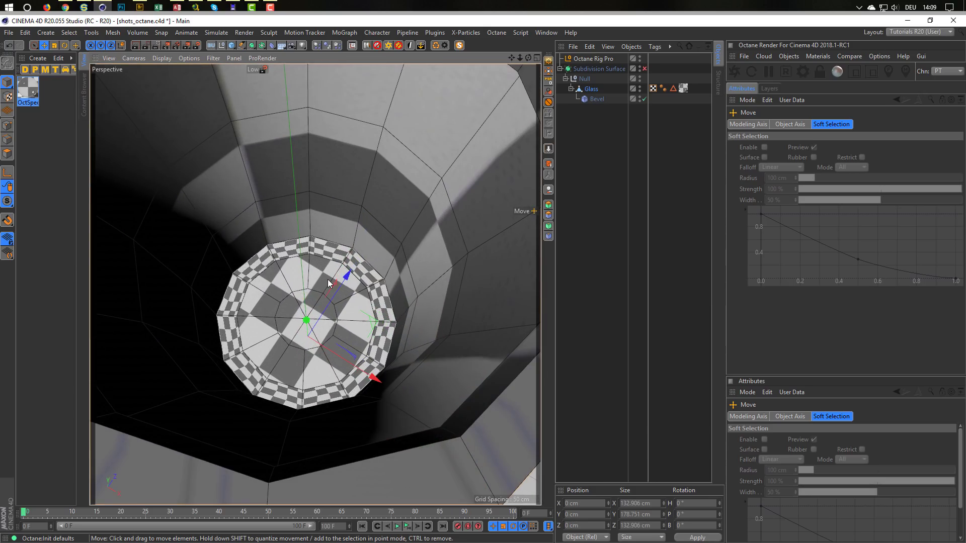
{"action": "scroll", "coordinate": [340, 281], "scroll_direction": "up", "scroll_amount": 5}
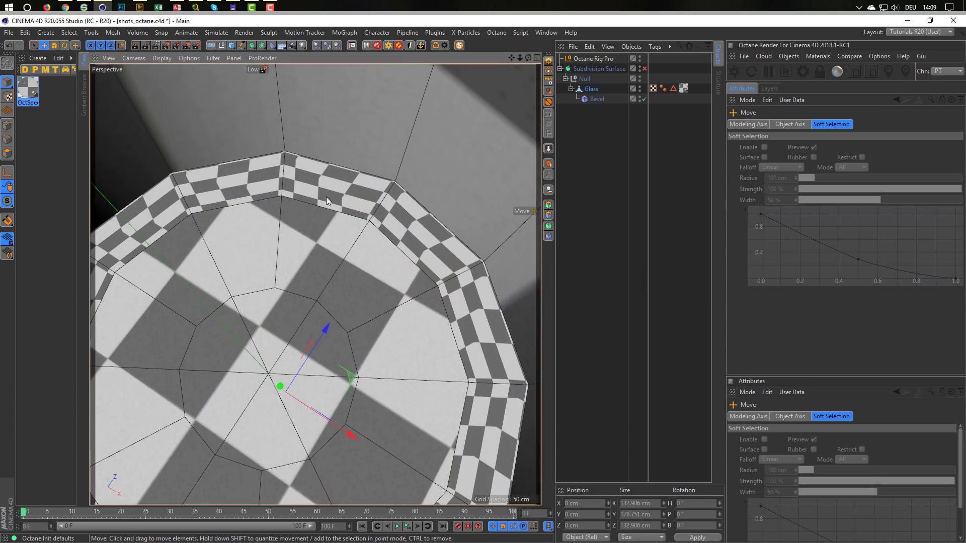
{"action": "scroll", "coordinate": [267, 194], "scroll_direction": "down", "scroll_amount": 6}
{"action": "left_click_drag", "start_coordinate": [259, 296], "coordinate": [356, 318], "text": "alt"}
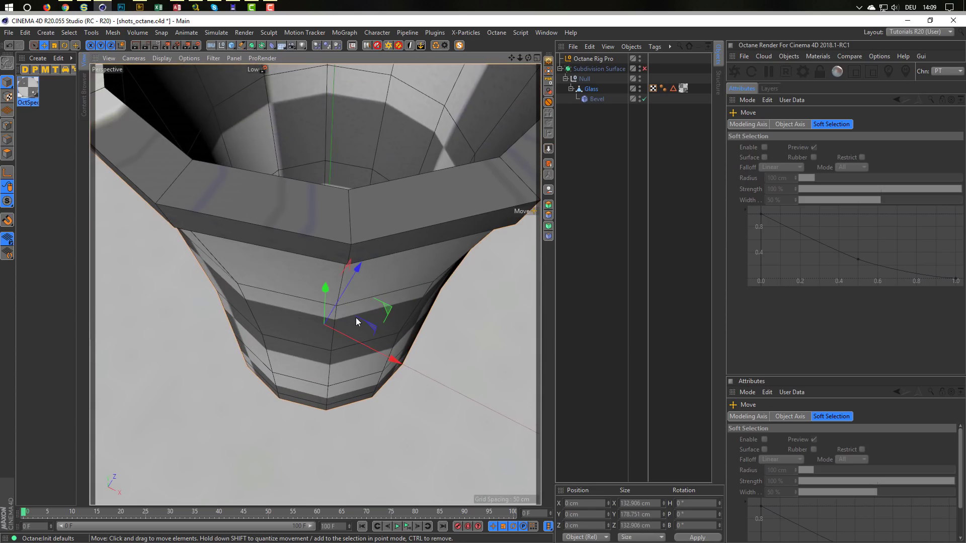
{"action": "scroll", "coordinate": [347, 305], "scroll_direction": "down", "scroll_amount": 6}
{"action": "middle_click_drag", "start_coordinate": [306, 316], "coordinate": [294, 345], "text": "alt"}
{"action": "left_click_drag", "start_coordinate": [306, 342], "coordinate": [310, 327], "text": "alt"}
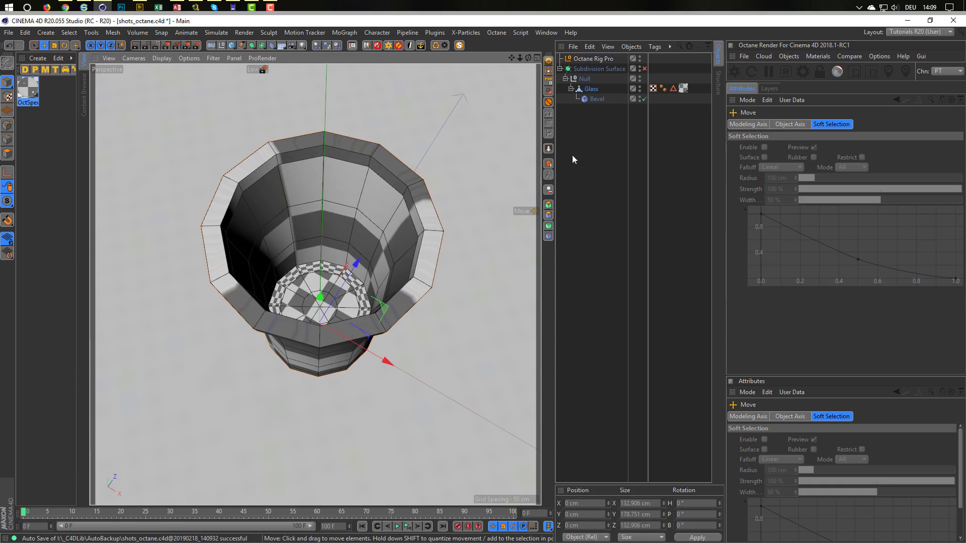
Set the Glass texture tag's projection to Cubic and turn off the texture display in the viewport.
{"action": "left_click", "coordinate": [682, 88]}
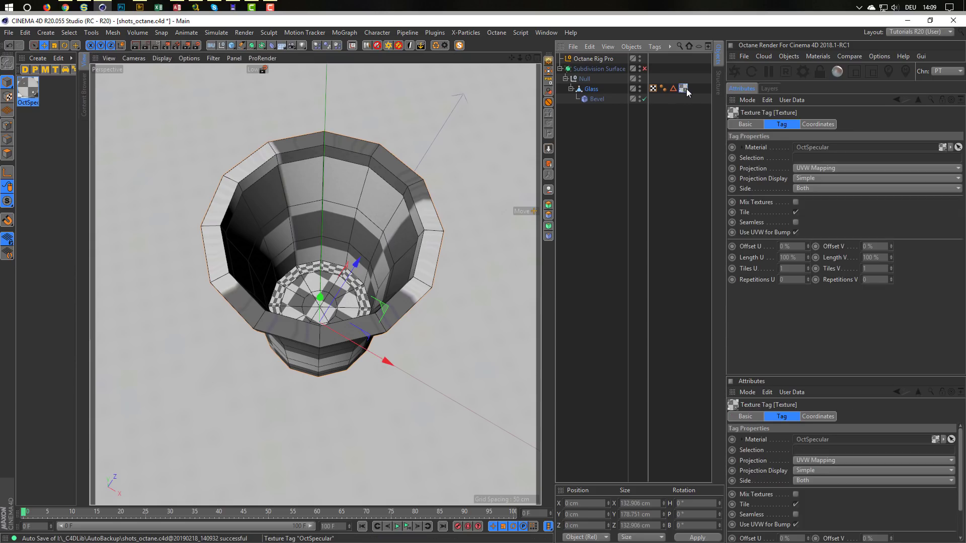
{"action": "left_click", "coordinate": [803, 168]}
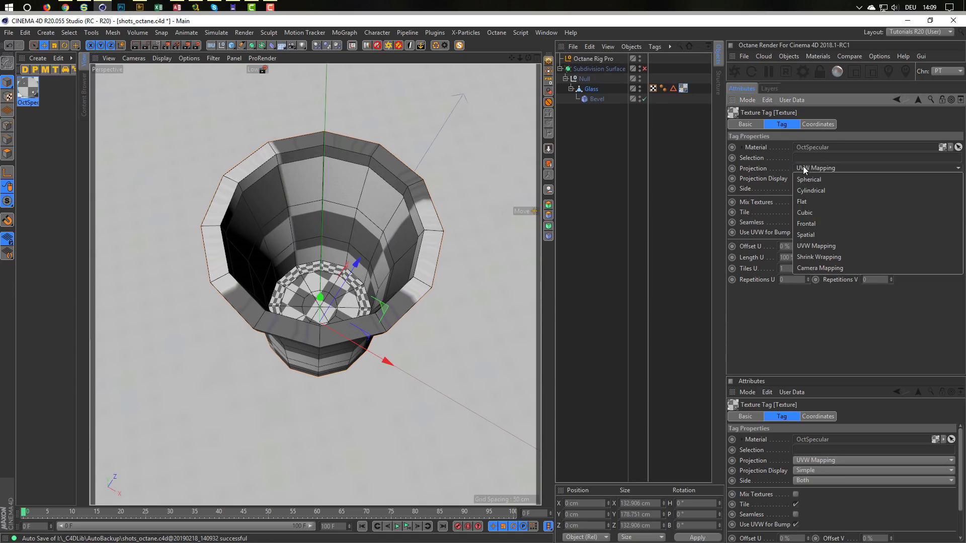
{"action": "left_click", "coordinate": [822, 209]}
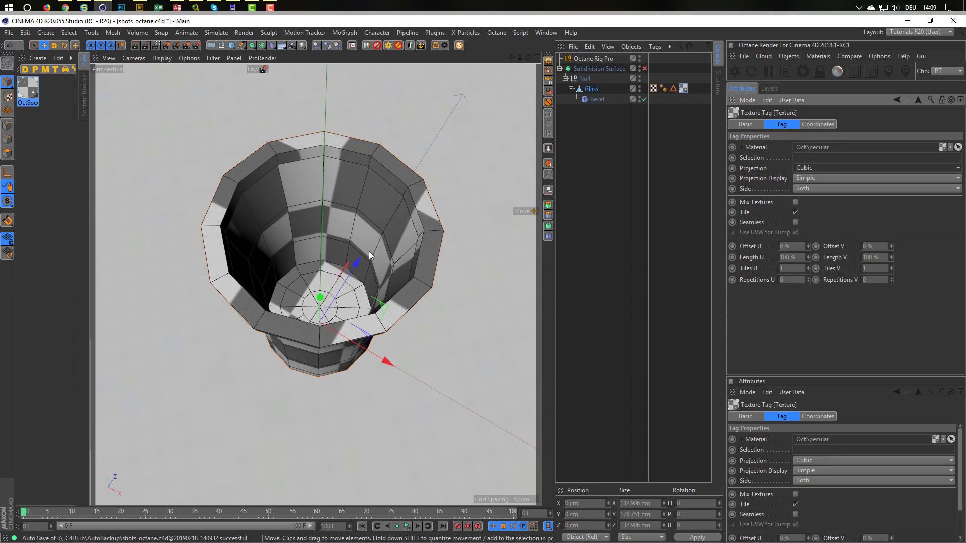
{"action": "mouse_move", "coordinate": [331, 283]}
{"action": "left_mouse_down", "text": "alt"}
{"action": "mouse_move", "coordinate": [321, 370]}
{"action": "mouse_move", "coordinate": [319, 290]}
{"action": "mouse_move", "coordinate": [297, 418]}
{"action": "mouse_move", "coordinate": [326, 287]}
{"action": "left_mouse_up", "text": "alt"}
{"action": "right_click_drag", "start_coordinate": [325, 287], "coordinate": [339, 279], "text": "alt"}
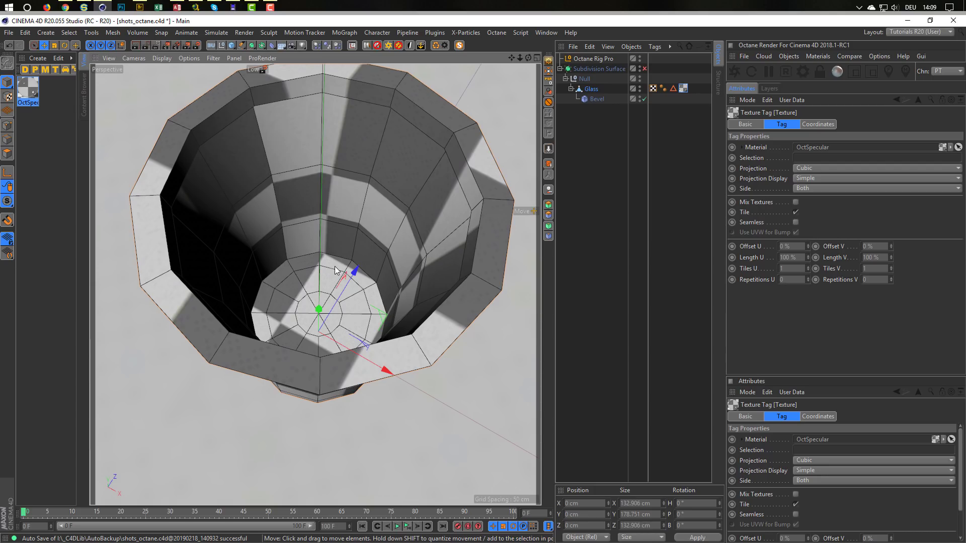
{"action": "key", "text": "n"}
{"action": "key", "text": "q"}
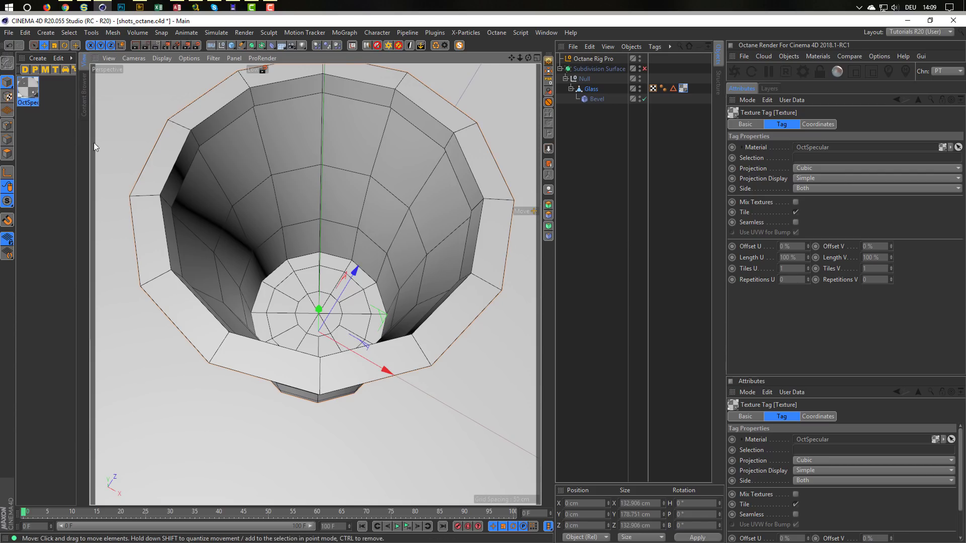
Loop-select the middle band of the glass's inner wall and fill the selection down over the inner base.
{"action": "left_click", "coordinate": [7, 153]}
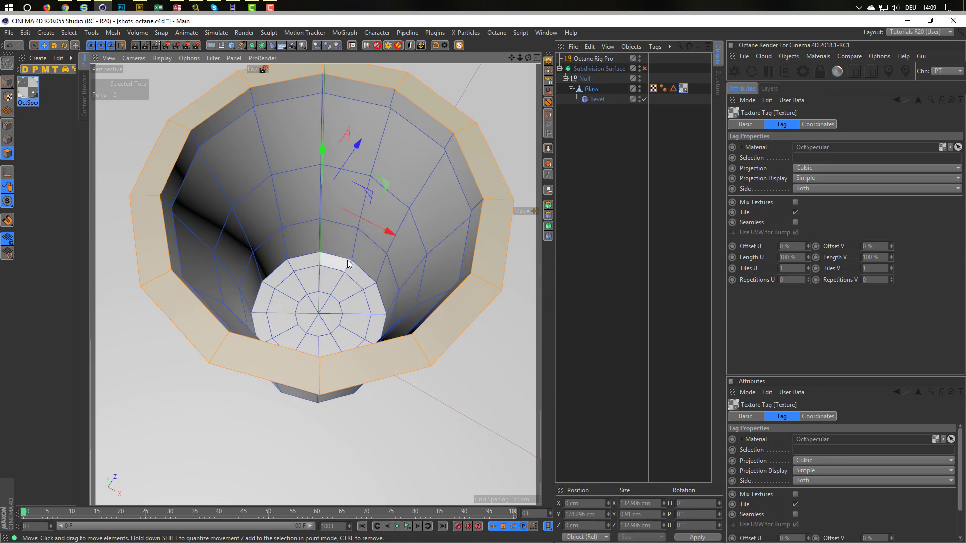
{"action": "left_click_drag", "start_coordinate": [334, 266], "coordinate": [328, 289], "text": "alt"}
{"action": "key", "text": "u"}
{"action": "key", "text": "l"}
{"action": "left_click", "coordinate": [322, 196]}
{"action": "left_click_drag", "start_coordinate": [328, 205], "coordinate": [338, 188], "text": "alt"}
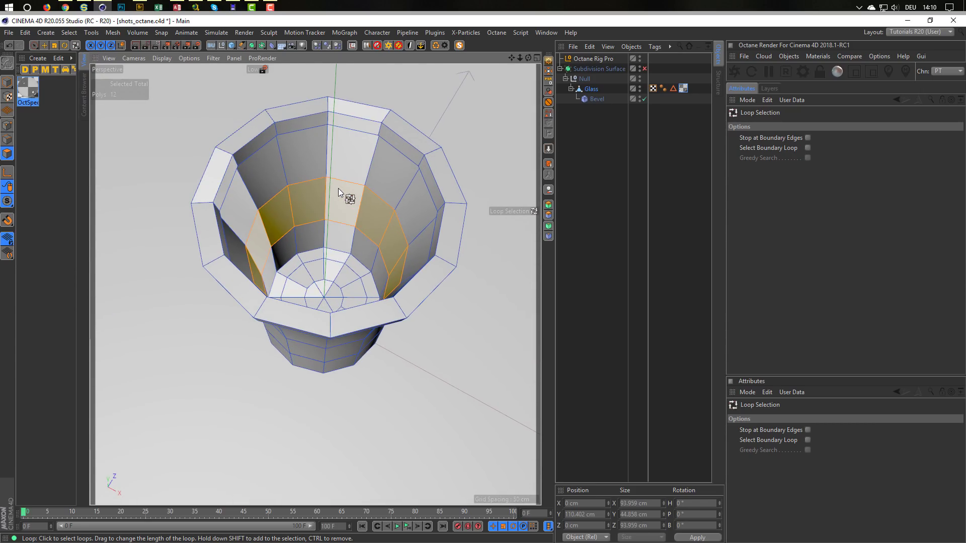
{"action": "key", "text": "u"}
{"action": "key", "text": "f"}
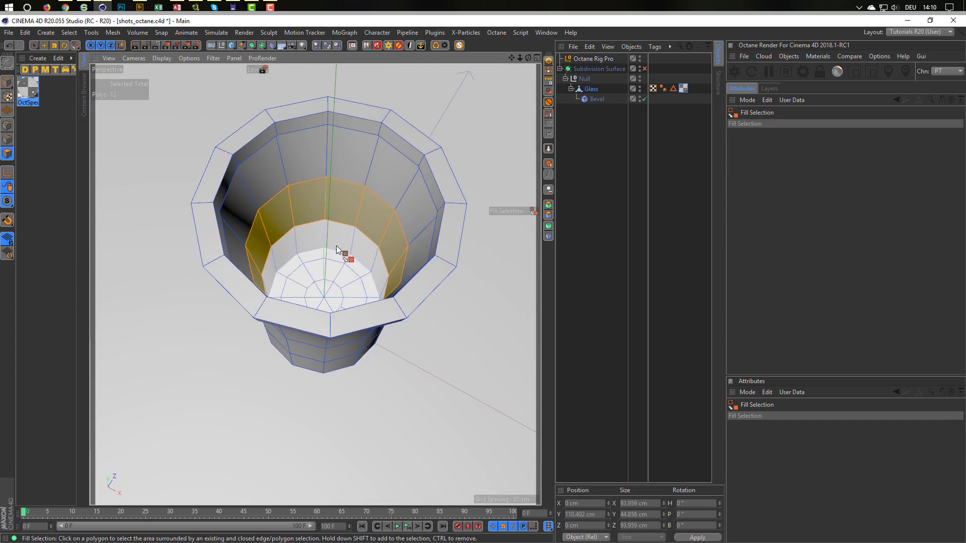
{"action": "left_click", "coordinate": [333, 254]}
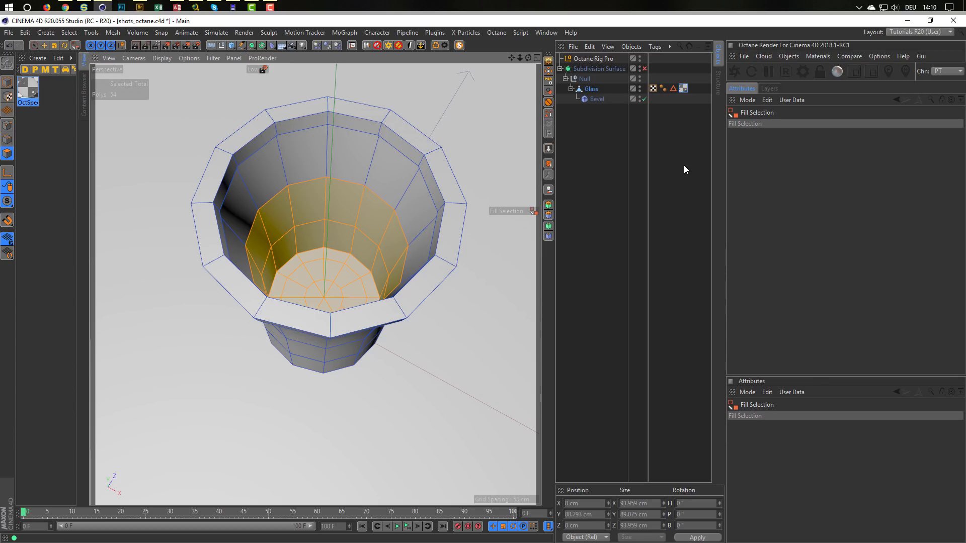
Split the selected inner polygons into a separate object and delete its copy of the Bevel deformer.
{"action": "left_click", "coordinate": [594, 89]}
{"action": "key", "text": "u"}
{"action": "key", "text": "p"}
{"action": "left_click", "coordinate": [599, 124]}
{"action": "key", "text": "Delete"}
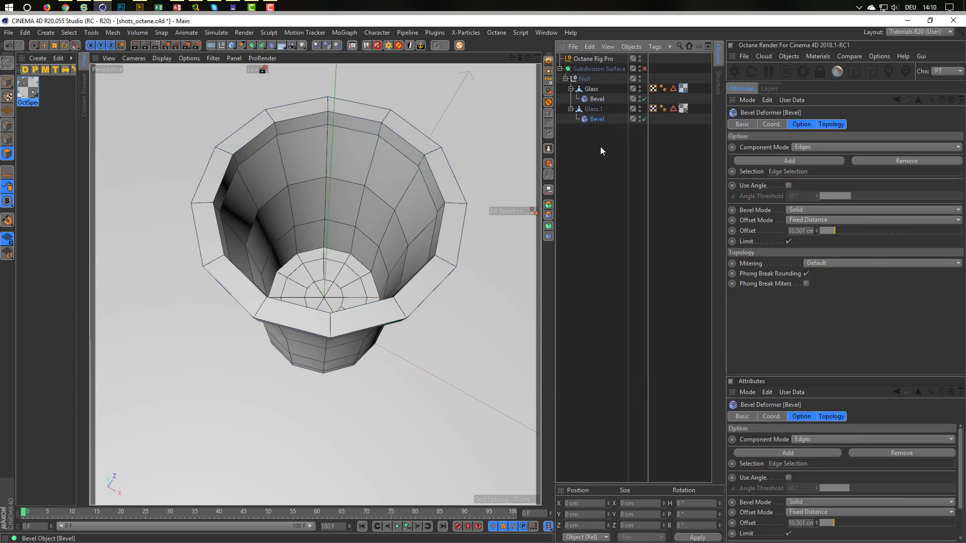
Rename the split-off object as Fluid and hide the Glass object.
{"action": "double_click", "coordinate": [597, 108]}
{"action": "type", "text": "Fluid"}
{"action": "key", "text": "Return"}
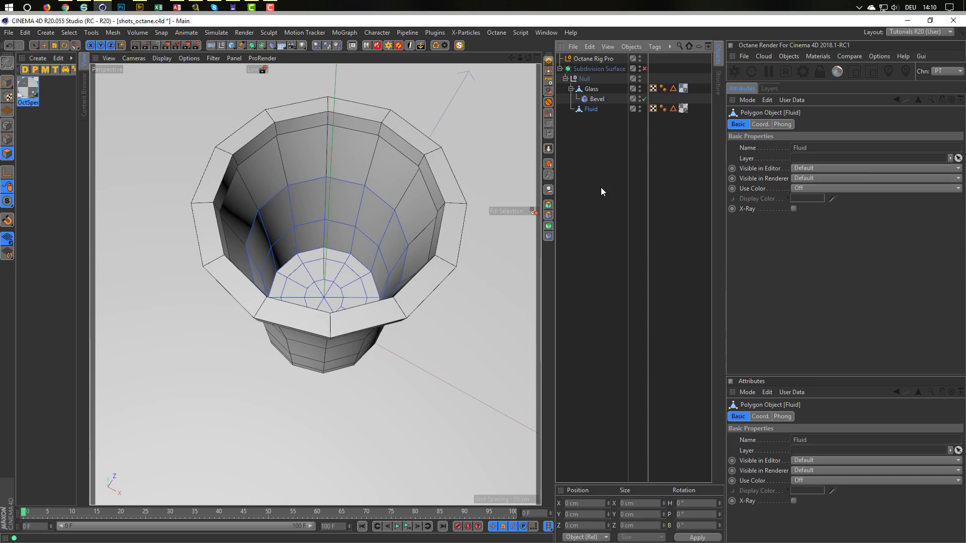
{"action": "double_click", "coordinate": [639, 87]}
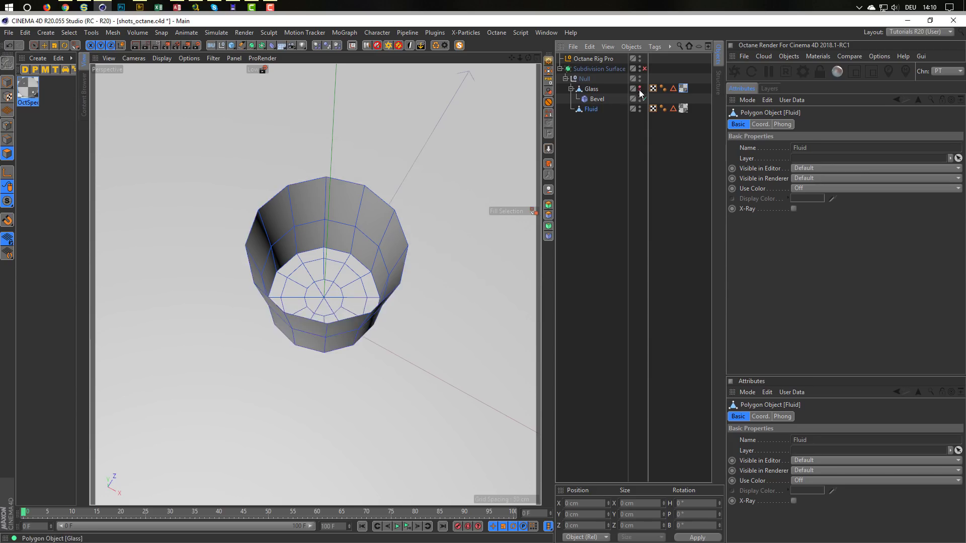
Select the Fluid's open top edge loop and extrude it inward twice by scaling, to about 27.4 cm across.
{"action": "left_click_drag", "start_coordinate": [384, 302], "coordinate": [383, 365], "text": "alt"}
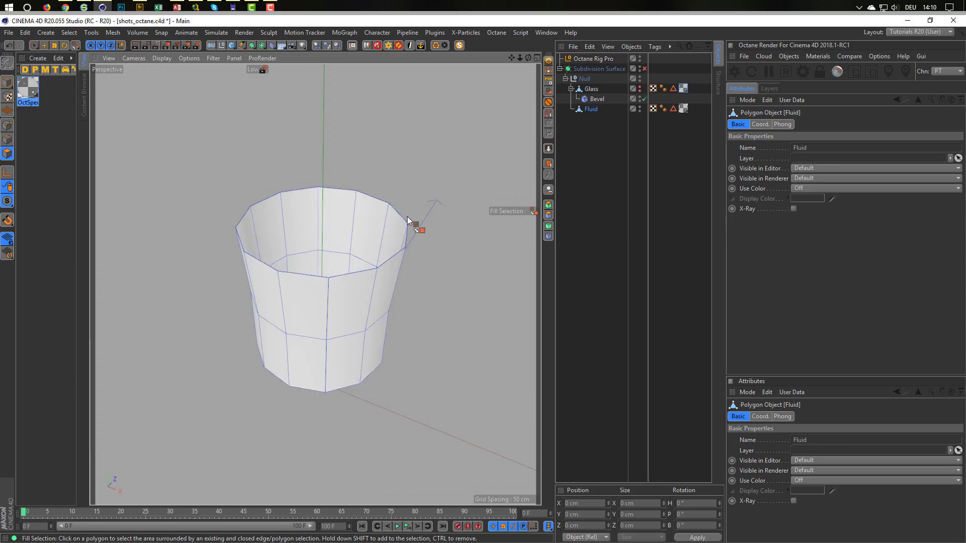
{"action": "left_click_drag", "start_coordinate": [391, 218], "coordinate": [391, 202], "text": "alt"}
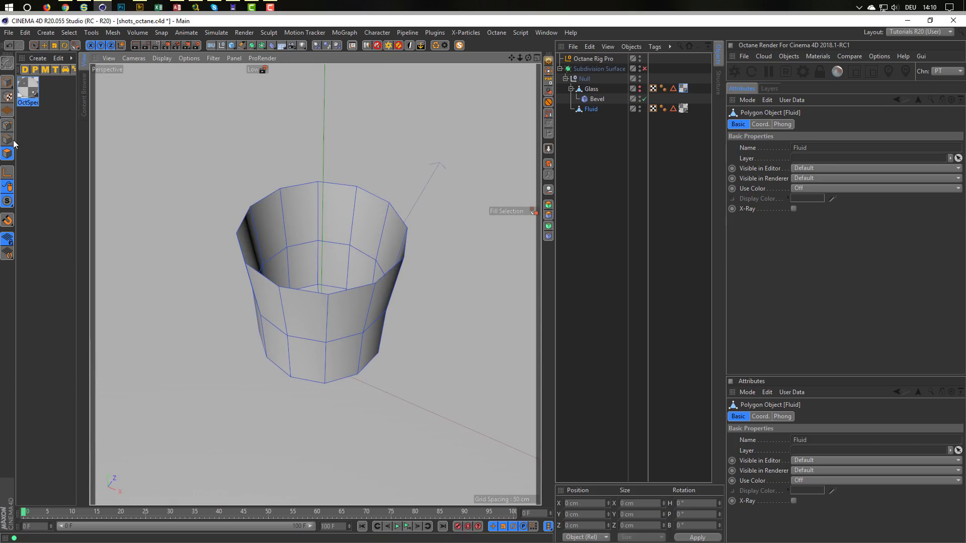
{"action": "key", "text": "u"}
{"action": "key", "text": "l"}
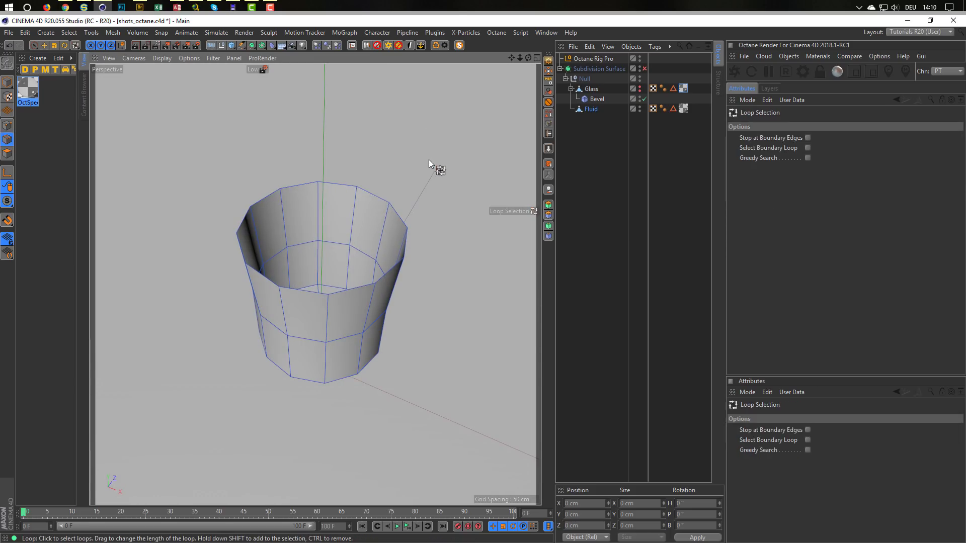
{"action": "left_click", "coordinate": [377, 198]}
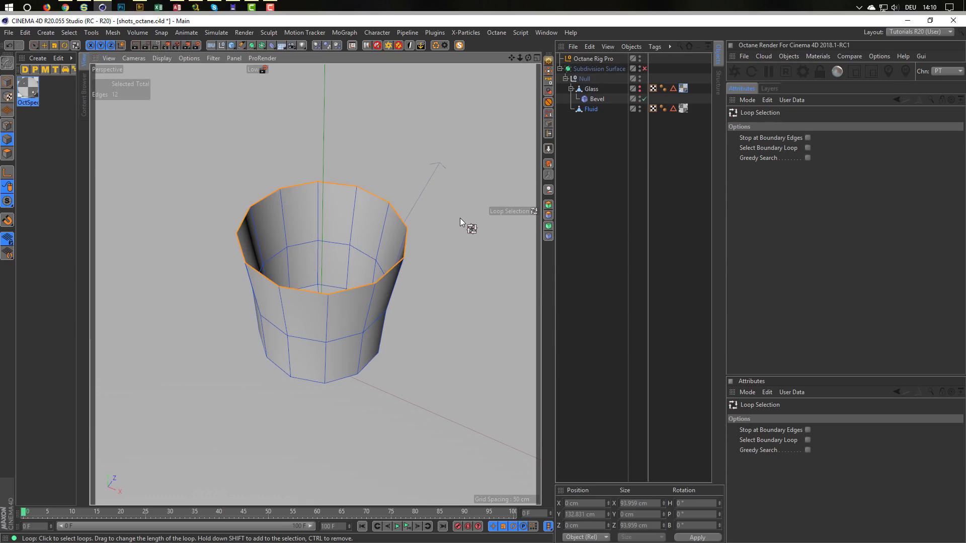
{"action": "key", "text": "t"}
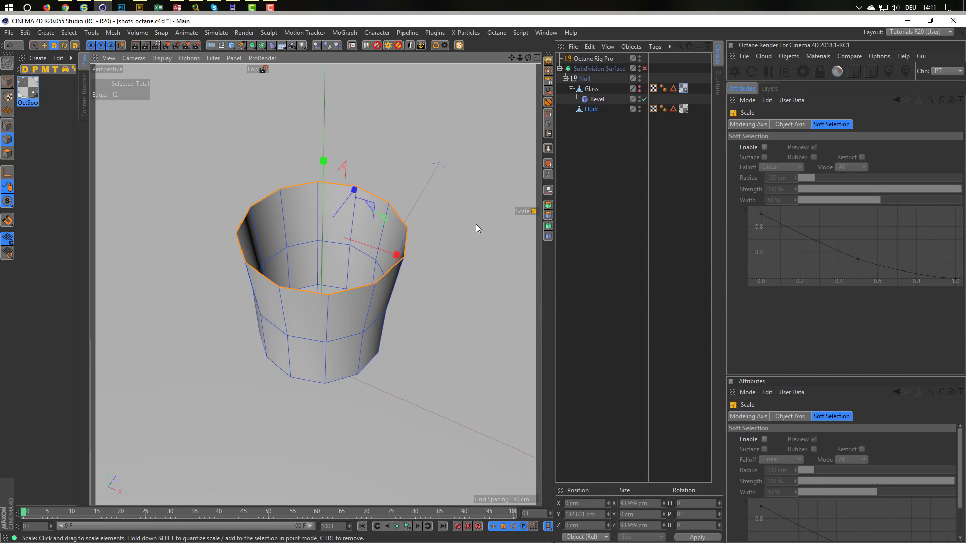
{"action": "left_click_drag", "start_coordinate": [478, 220], "coordinate": [339, 271]}
{"action": "left_click_drag", "start_coordinate": [342, 270], "coordinate": [233, 306]}
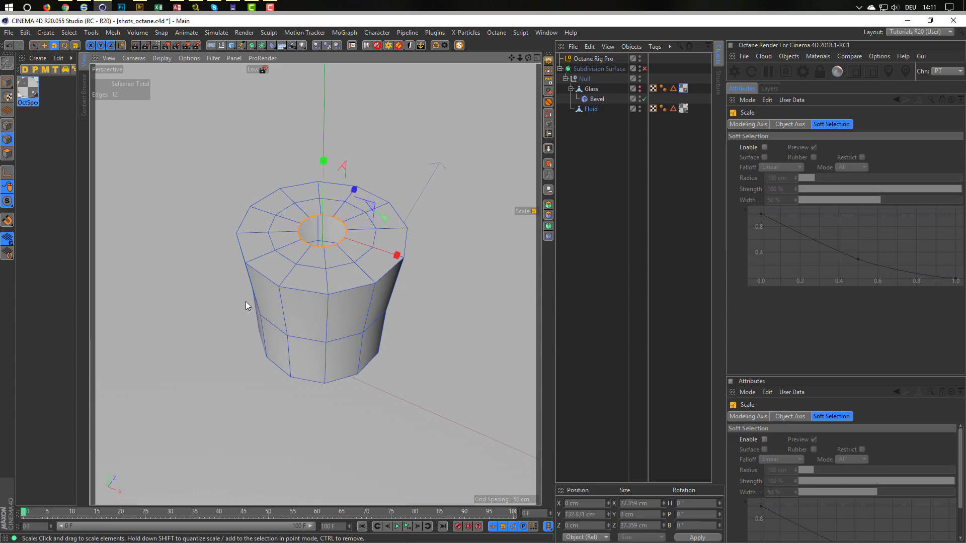
Fill the remaining opening in the Fluid's top surface with Close Polygon Hole.
{"action": "right_click", "coordinate": [245, 303]}
{"action": "left_click", "coordinate": [274, 360]}
{"action": "left_click", "coordinate": [343, 245]}
{"action": "scroll", "coordinate": [354, 241], "scroll_direction": "up", "scroll_amount": 3}
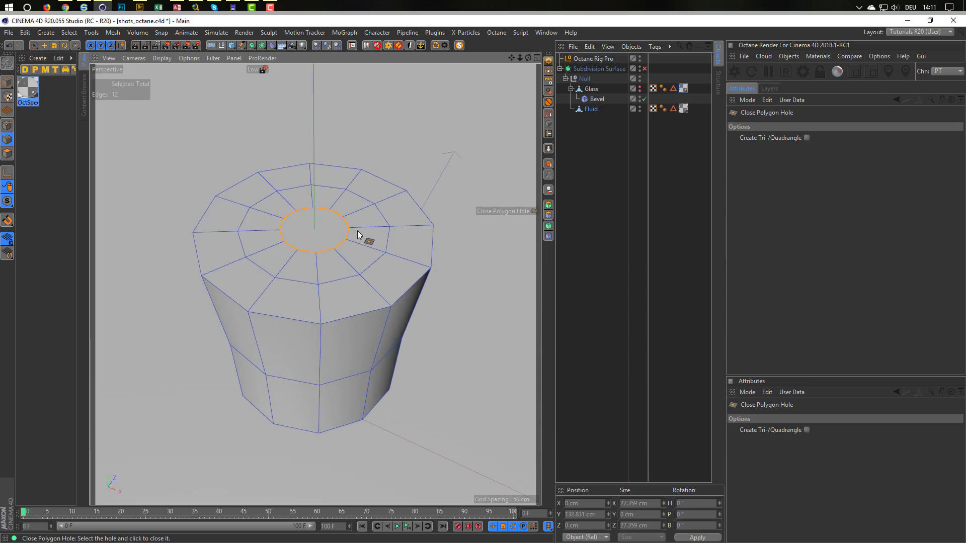
Divide the Fluid's central top polygon with crossing Line Cuts through its centre, connecting opposite points.
{"action": "mouse_move", "coordinate": [352, 233]}
{"action": "left_mouse_down", "text": "alt"}
{"action": "mouse_move", "coordinate": [330, 222]}
{"action": "mouse_move", "coordinate": [339, 229]}
{"action": "left_mouse_up", "text": "alt"}
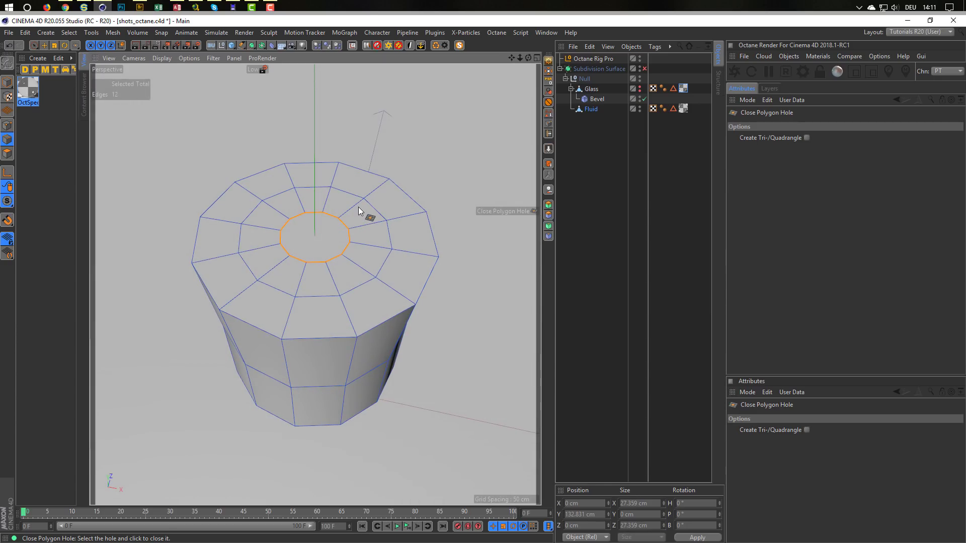
{"action": "key", "text": "k"}
{"action": "key", "text": "k"}
{"action": "left_click", "coordinate": [325, 213]}
{"action": "left_click", "coordinate": [306, 263]}
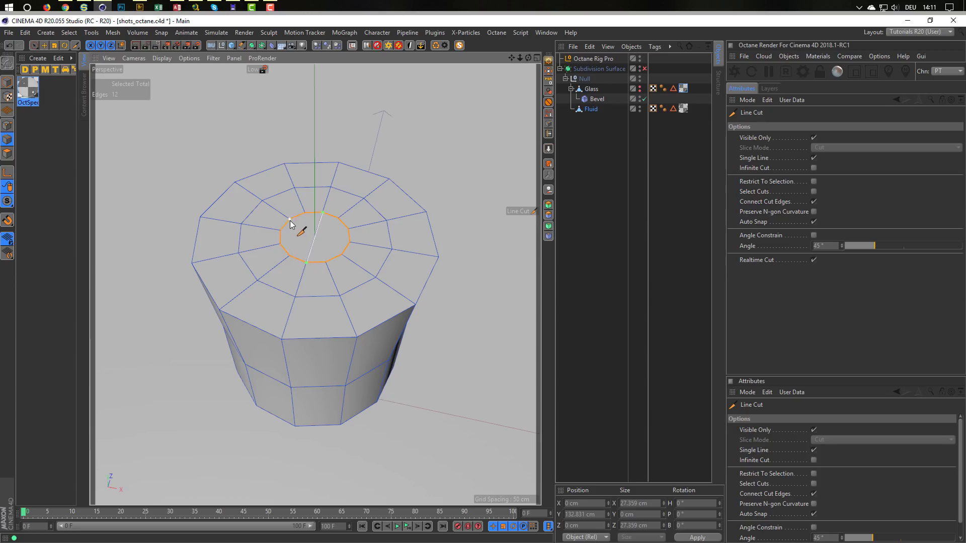
{"action": "left_click", "coordinate": [290, 221]}
{"action": "left_click", "coordinate": [348, 229]}
{"action": "left_click", "coordinate": [280, 242]}
{"action": "key", "text": "space"}
{"action": "left_click", "coordinate": [475, 241]}
Select the Fluid's outer top edge loop and store it in a new Edge Selection tag, replacing the inherited tag.
{"action": "mouse_move", "coordinate": [395, 278]}
{"action": "left_mouse_down", "text": "alt"}
{"action": "mouse_move", "coordinate": [379, 251]}
{"action": "mouse_move", "coordinate": [385, 285]}
{"action": "left_mouse_up", "text": "alt"}
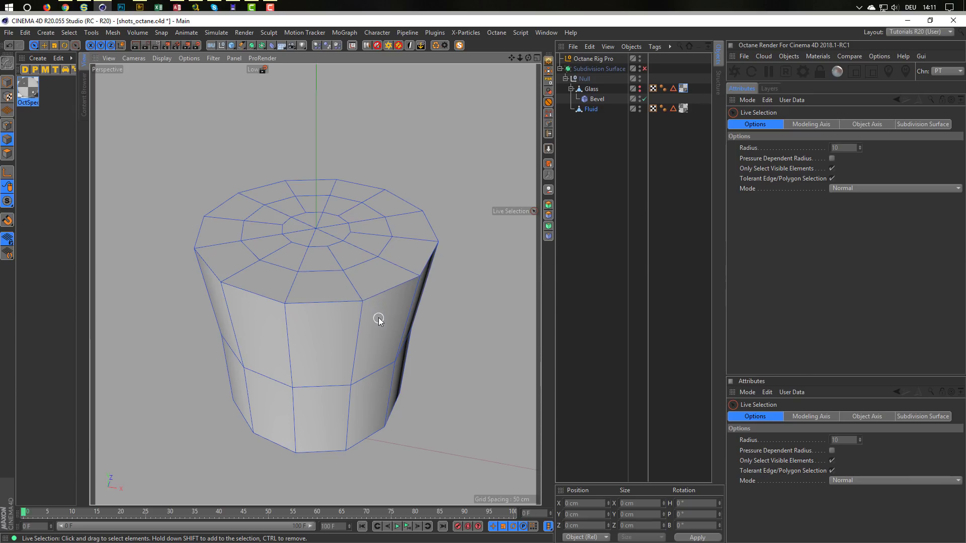
{"action": "key", "text": "u"}
{"action": "key", "text": "l"}
{"action": "left_click", "coordinate": [394, 289]}
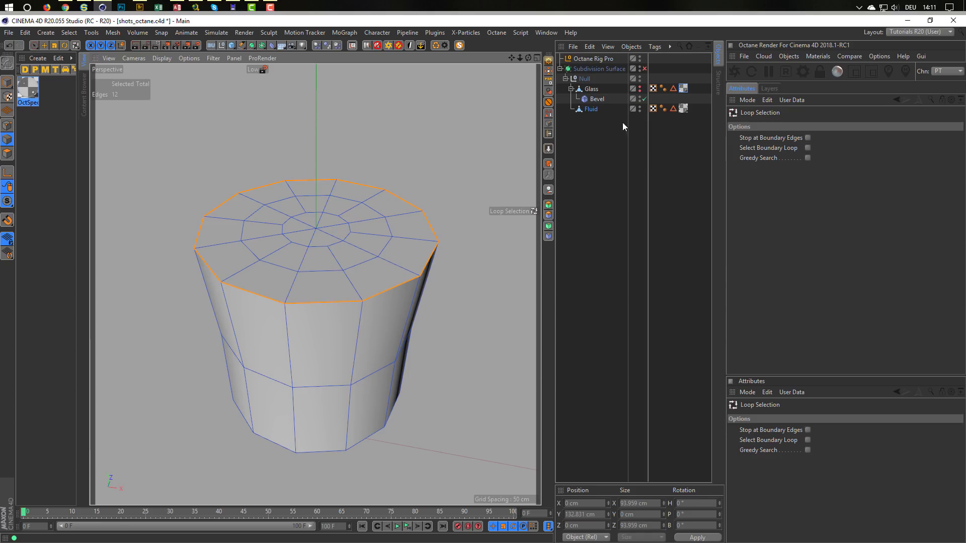
{"action": "left_click", "coordinate": [673, 109]}
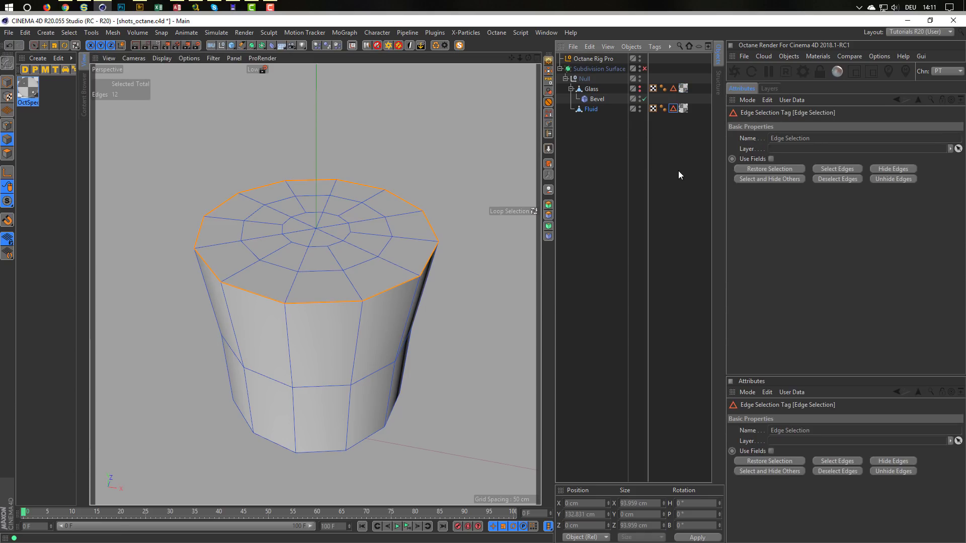
{"action": "key", "text": "Delete"}
{"action": "left_click", "coordinate": [594, 109]}
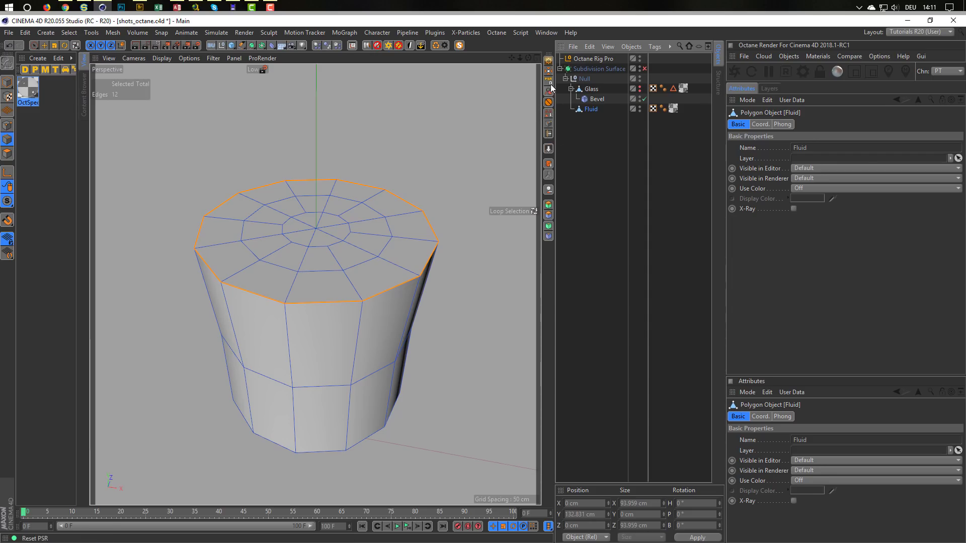
{"action": "left_click", "coordinate": [548, 113]}
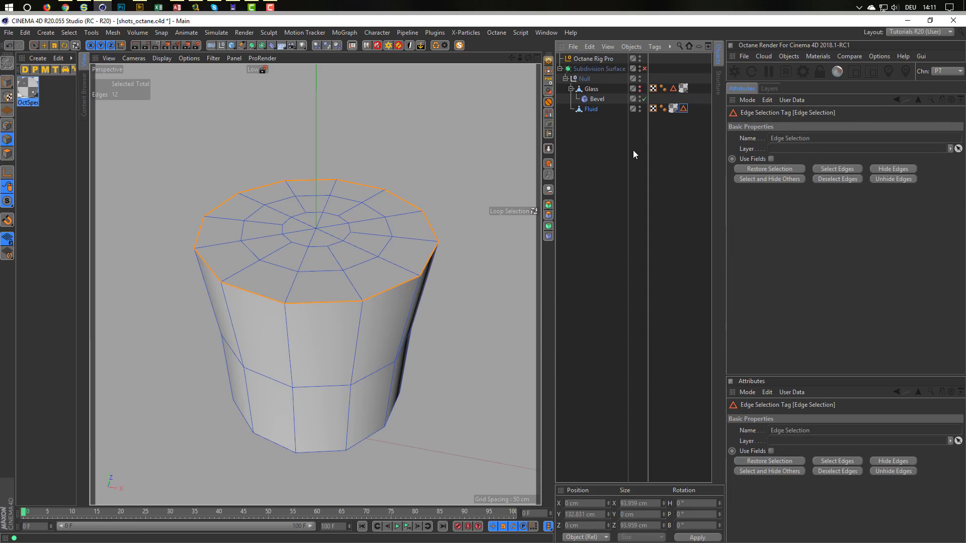
Copy the Glass's Bevel deformer onto the Fluid and set the copy's offset to 1 cm.
{"action": "left_click", "coordinate": [601, 99]}
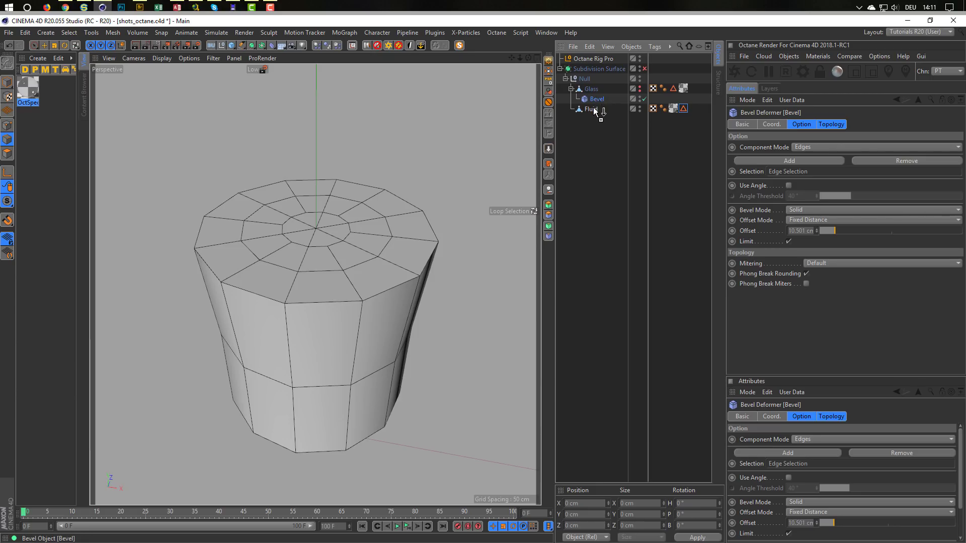
{"action": "left_click_drag", "start_coordinate": [595, 111], "coordinate": [597, 112], "text": "ctrl"}
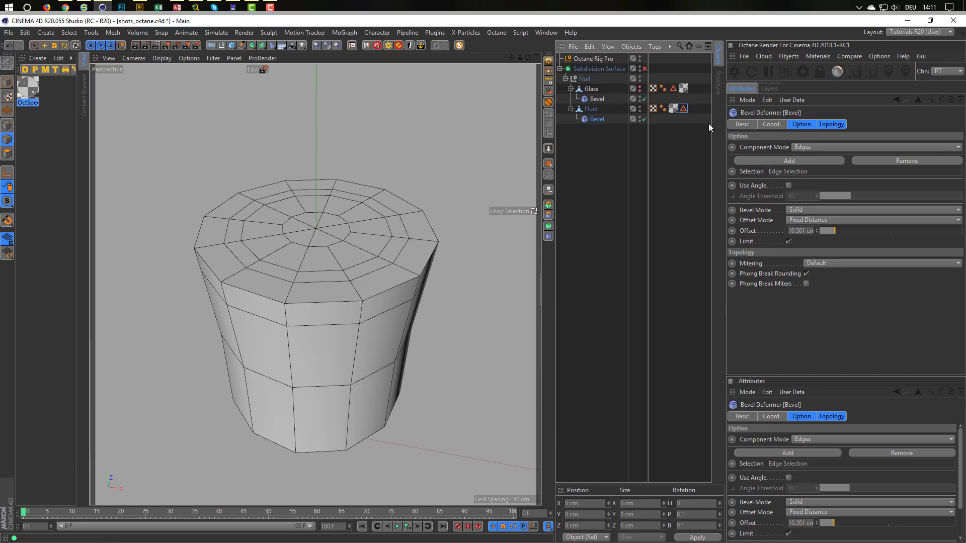
{"action": "left_click_drag", "start_coordinate": [750, 157], "coordinate": [794, 173]}
{"action": "left_click", "coordinate": [802, 231]}
{"action": "type", "text": "1"}
{"action": "key", "text": "Return"}
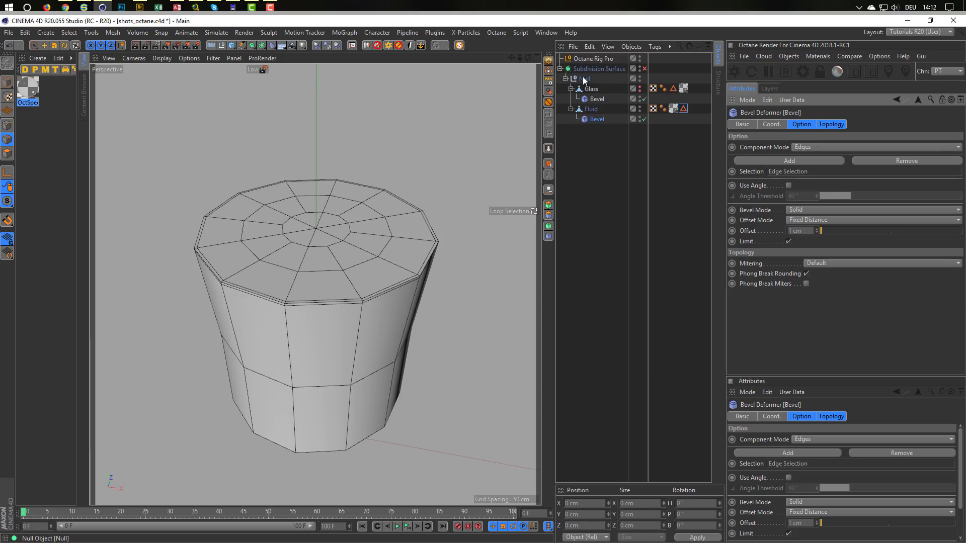
Collapse the Glass and Fluid hierarchies and re-enable the Subdivision Surface to inspect the Fluid's smoothed rim.
{"action": "left_click", "coordinate": [571, 89]}
{"action": "left_click", "coordinate": [570, 99]}
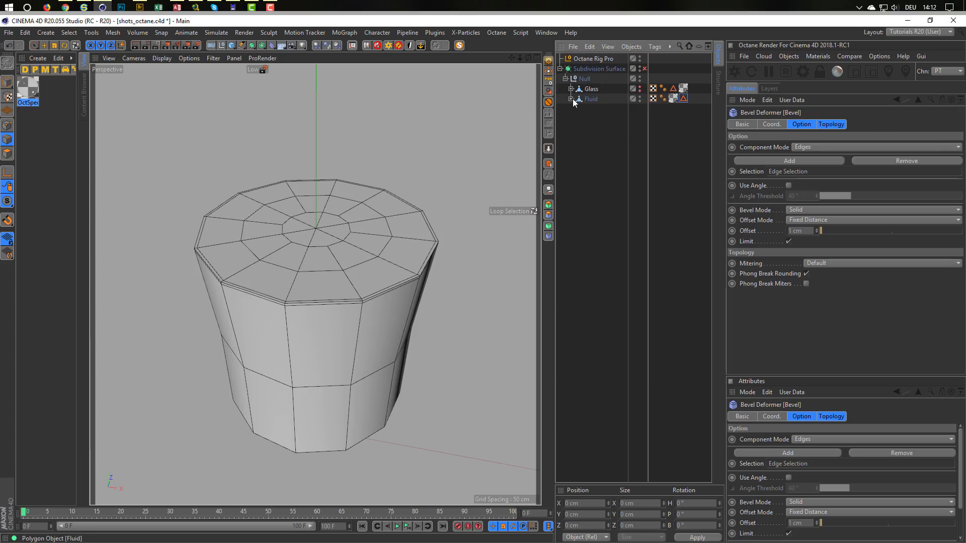
{"action": "left_click", "coordinate": [644, 68]}
{"action": "right_click_drag", "start_coordinate": [395, 281], "coordinate": [424, 272], "text": "alt"}
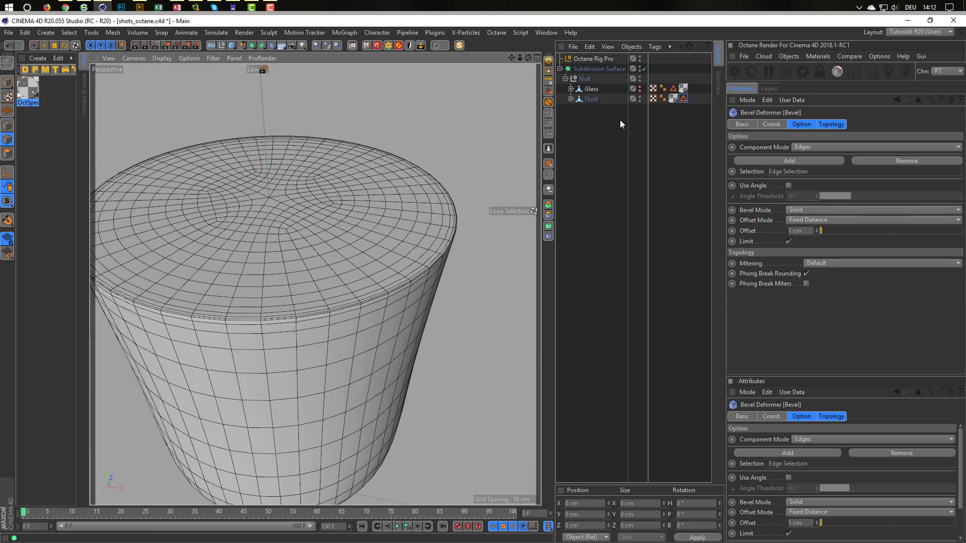
Set the offset of the Fluid's Bevel deformer to 2 cm.
{"action": "left_click", "coordinate": [571, 99]}
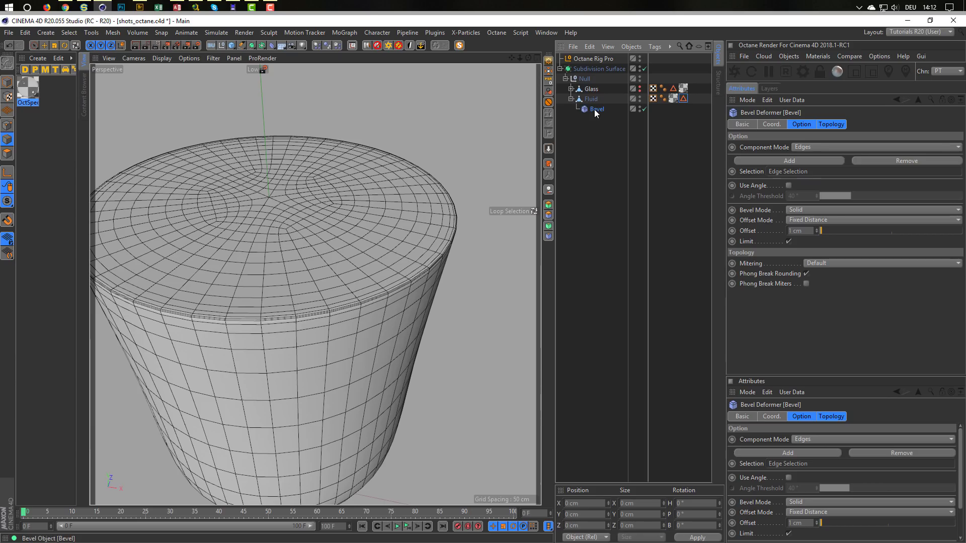
{"action": "left_click_drag", "start_coordinate": [803, 230], "coordinate": [750, 246]}
{"action": "type", "text": "2"}
{"action": "key", "text": "Return"}
{"action": "right_click_drag", "start_coordinate": [322, 346], "coordinate": [272, 351], "text": "alt"}
{"action": "middle_click_drag", "start_coordinate": [285, 313], "coordinate": [286, 270], "text": "alt"}
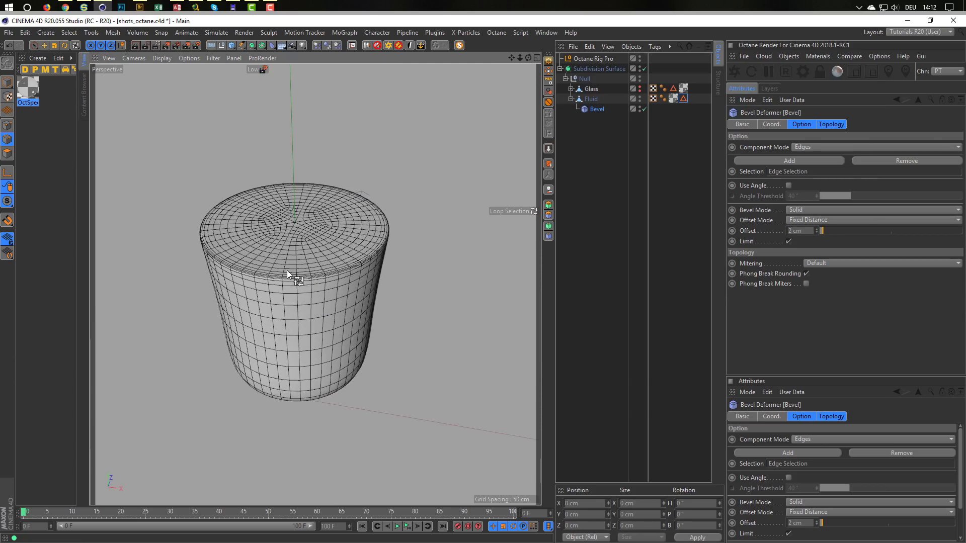
{"action": "right_click_drag", "start_coordinate": [305, 280], "coordinate": [257, 291], "text": "alt"}
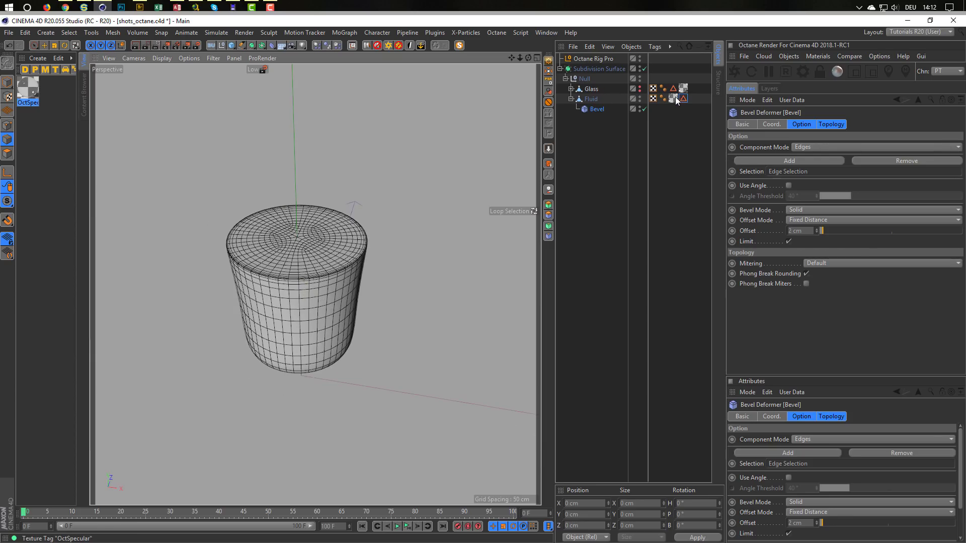
Move the Fluid's material tag behind its Edge Selection tag and make the Glass object visible again.
{"action": "left_click_drag", "start_coordinate": [676, 101], "coordinate": [689, 98]}
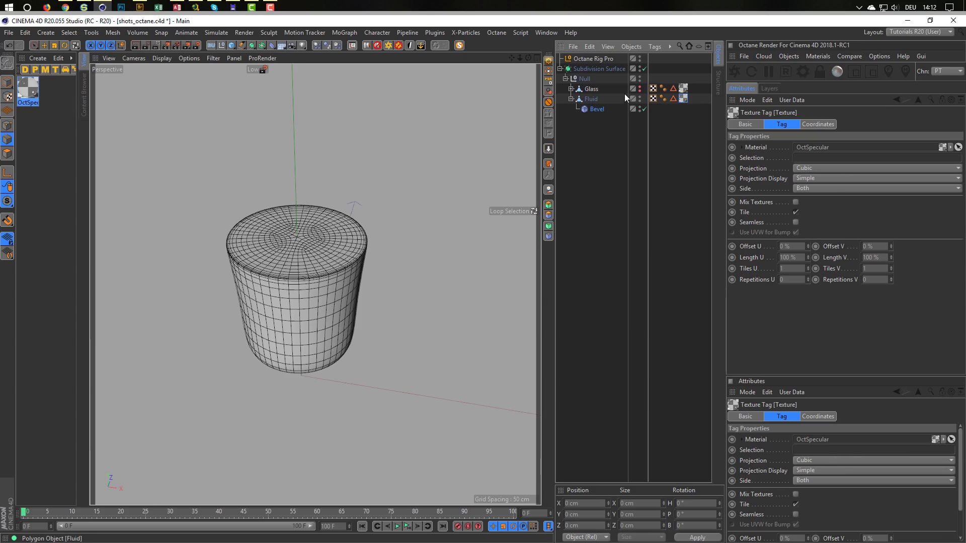
{"action": "left_click", "coordinate": [638, 90], "text": "alt"}
{"action": "right_click_drag", "start_coordinate": [365, 274], "coordinate": [321, 272], "text": "alt"}
{"action": "middle_click_drag", "start_coordinate": [321, 273], "coordinate": [344, 219], "text": "alt"}
{"action": "left_click_drag", "start_coordinate": [339, 236], "coordinate": [334, 270], "text": "alt"}
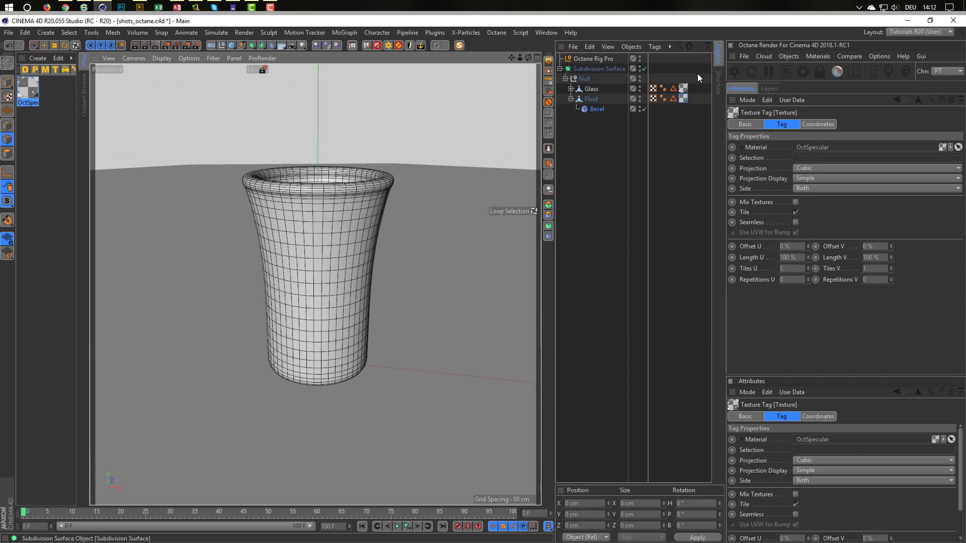
Save the scene and render it in the Octane Live Viewer, toggling the Glass's Bevel deformer to refresh the Glass.
{"action": "key", "text": "ctrl+s"}
{"action": "left_click", "coordinate": [735, 71]}
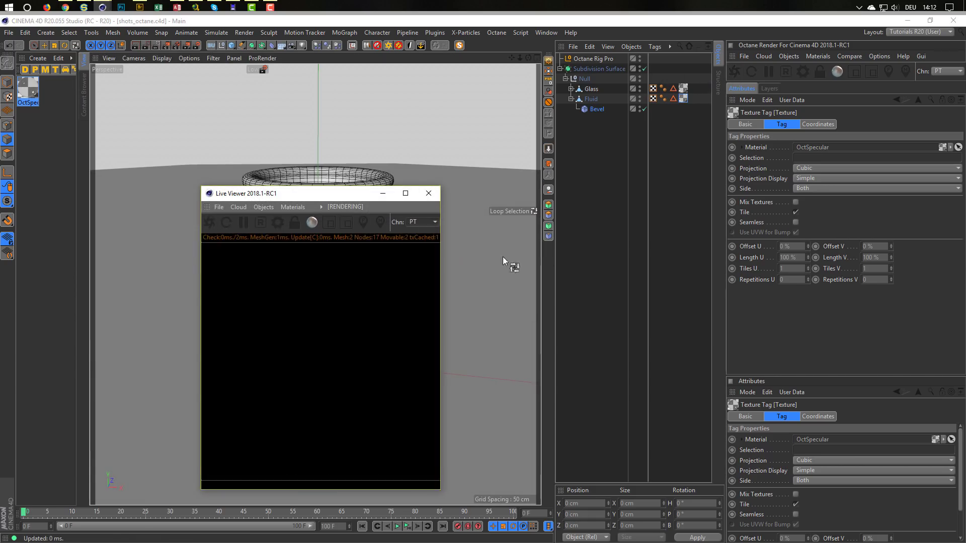
{"action": "left_click_drag", "start_coordinate": [391, 194], "coordinate": [749, 172]}
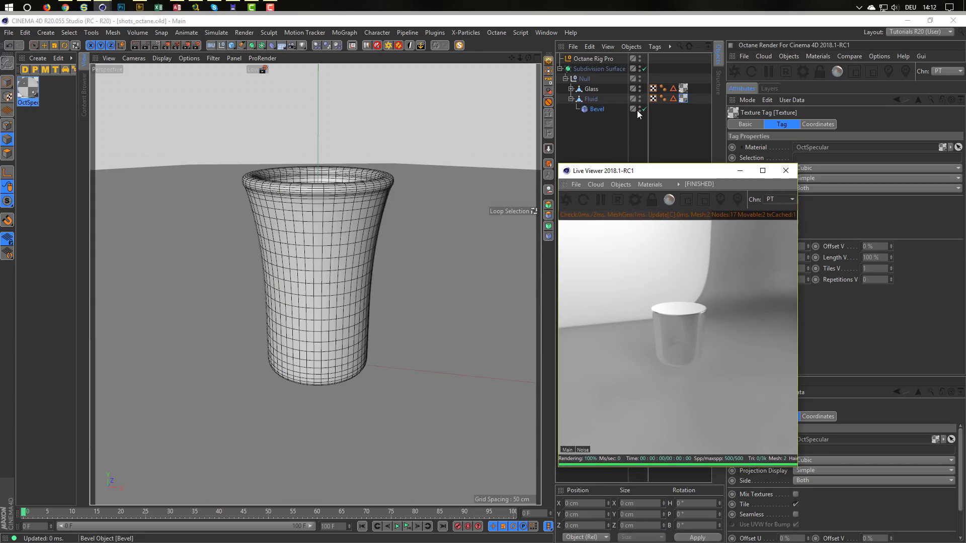
{"action": "left_click_drag", "start_coordinate": [602, 105], "coordinate": [569, 90], "text": "ctrl"}
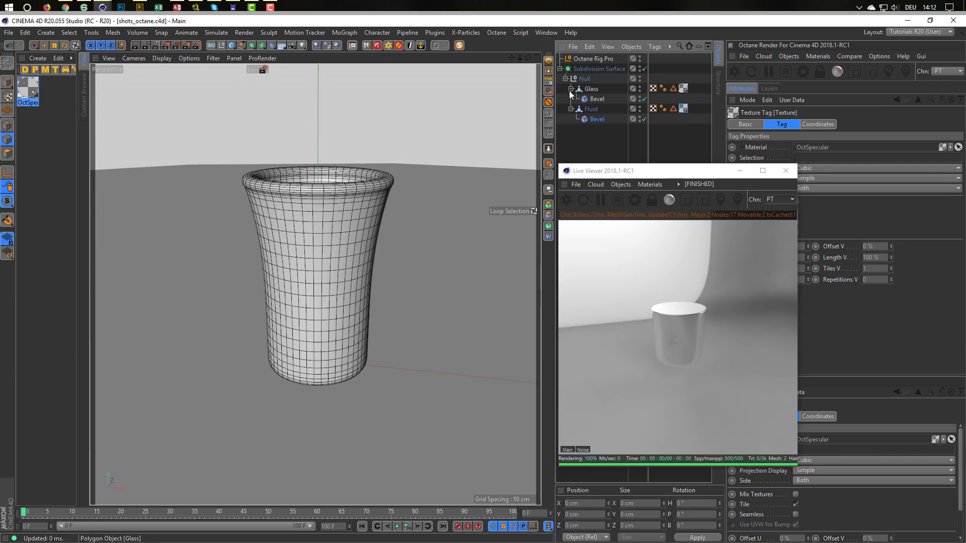
{"action": "left_click", "coordinate": [644, 99]}
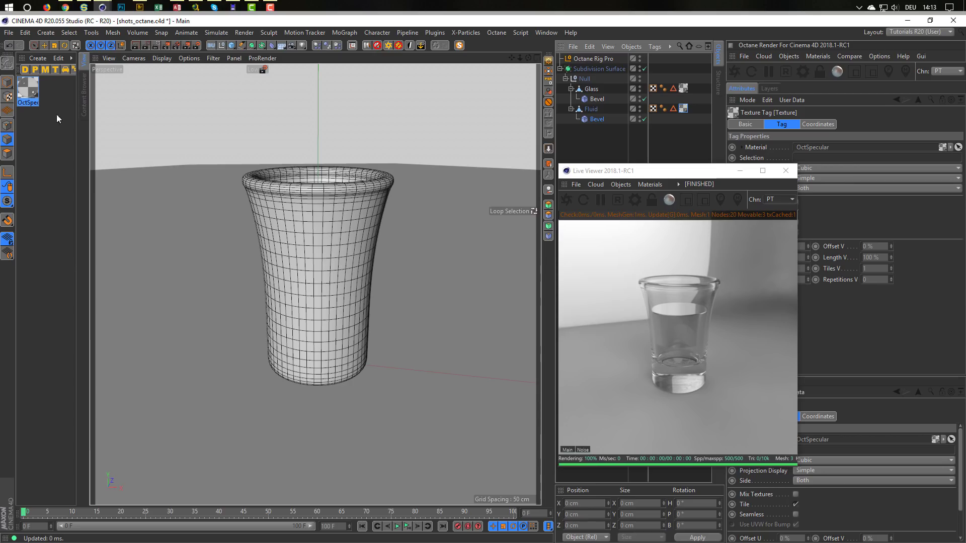
Rename the OctSpecular material as Glass.
{"action": "left_click", "coordinate": [30, 92]}
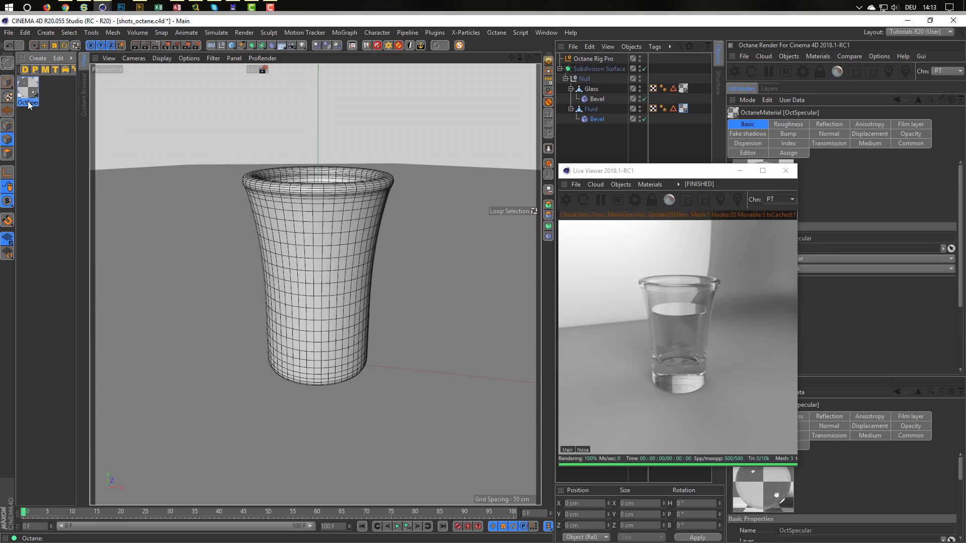
{"action": "type", "text": "Glass"}
{"action": "key", "text": "Return"}
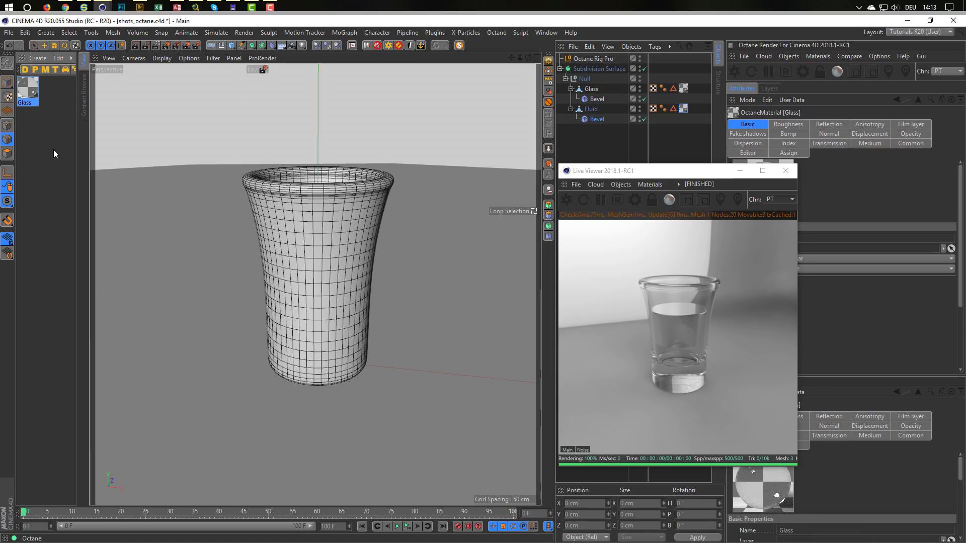
Duplicate the Glass material as Fluid and assign the copy to the Fluid object.
{"action": "left_click_drag", "start_coordinate": [28, 94], "coordinate": [63, 95], "text": "ctrl"}
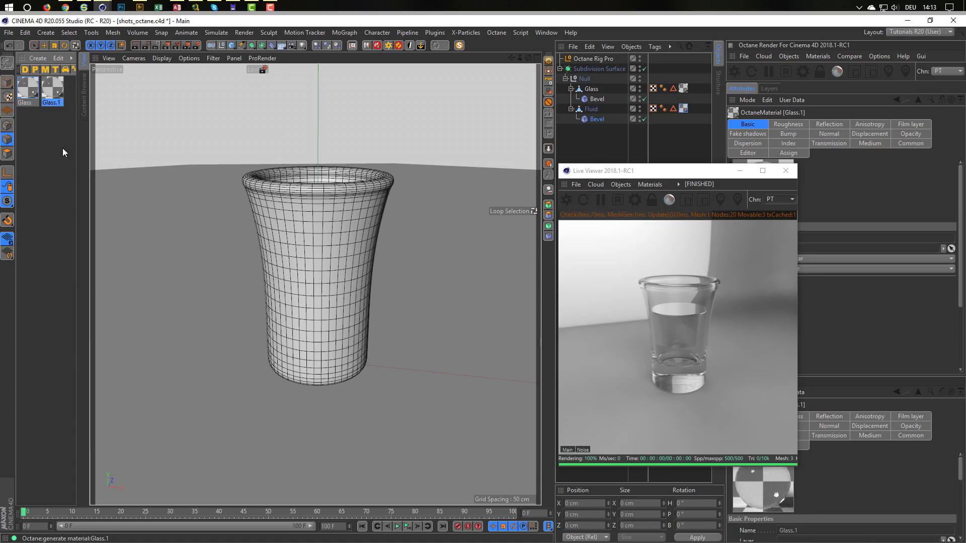
{"action": "double_click", "coordinate": [54, 103]}
{"action": "type", "text": "Fluid"}
{"action": "key", "text": "Return"}
{"action": "left_click_drag", "start_coordinate": [56, 91], "coordinate": [684, 110]}
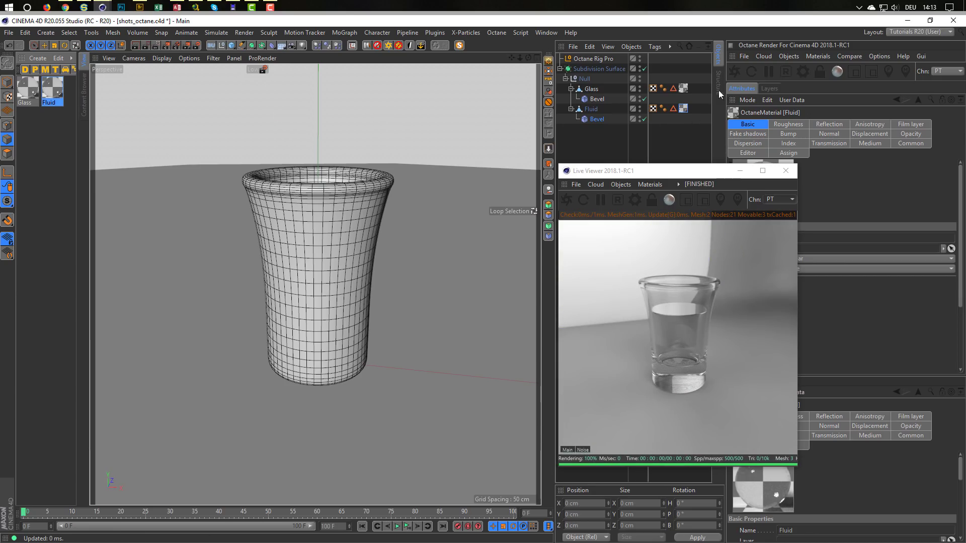
Open the Fluid material in the Octane Node Editor and connect a new Rgb spectrum node to its Transmission channel.
{"action": "left_click", "coordinate": [808, 55]}
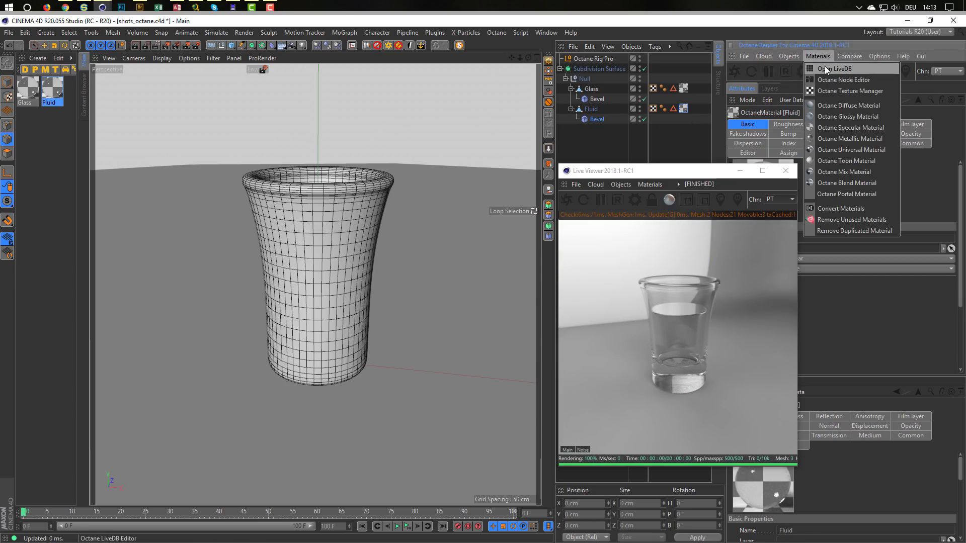
{"action": "left_click", "coordinate": [827, 80]}
{"action": "left_click_drag", "start_coordinate": [374, 196], "coordinate": [230, 121]}
{"action": "middle_click_drag", "start_coordinate": [189, 263], "coordinate": [288, 241]}
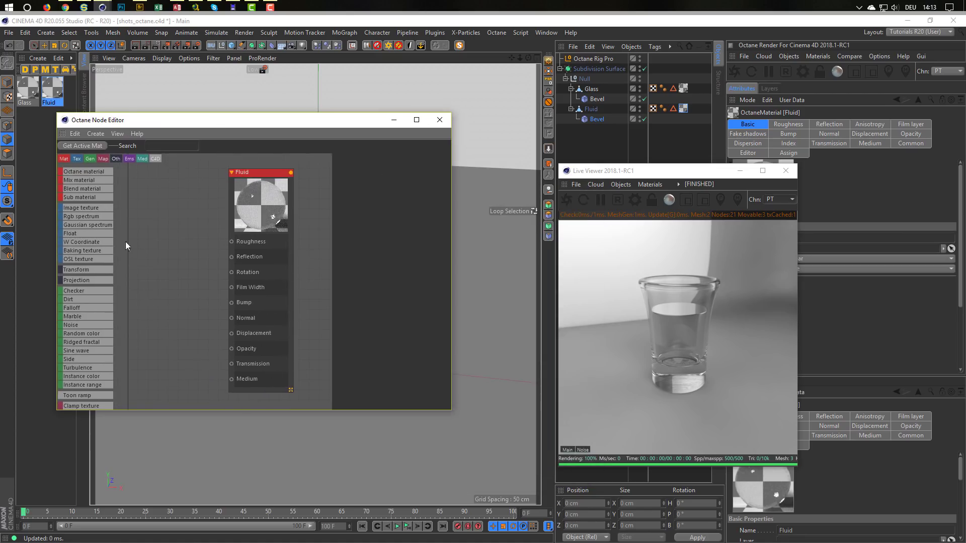
{"action": "left_click_drag", "start_coordinate": [76, 216], "coordinate": [231, 364]}
{"action": "left_click_drag", "start_coordinate": [166, 356], "coordinate": [173, 358]}
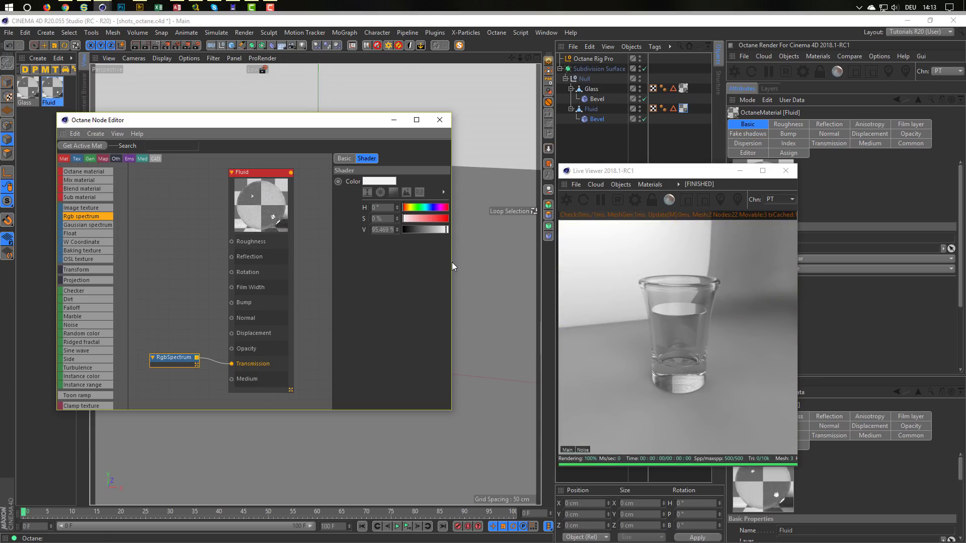
Set the Rgb spectrum colour to amber with H 44°, S 99% and V 78%, and close the Node Editor.
{"action": "left_click_drag", "start_coordinate": [452, 261], "coordinate": [522, 265]}
{"action": "left_click_drag", "start_coordinate": [382, 275], "coordinate": [316, 280]}
{"action": "left_click", "coordinate": [407, 208]}
{"action": "left_click_drag", "start_coordinate": [406, 210], "coordinate": [496, 218]}
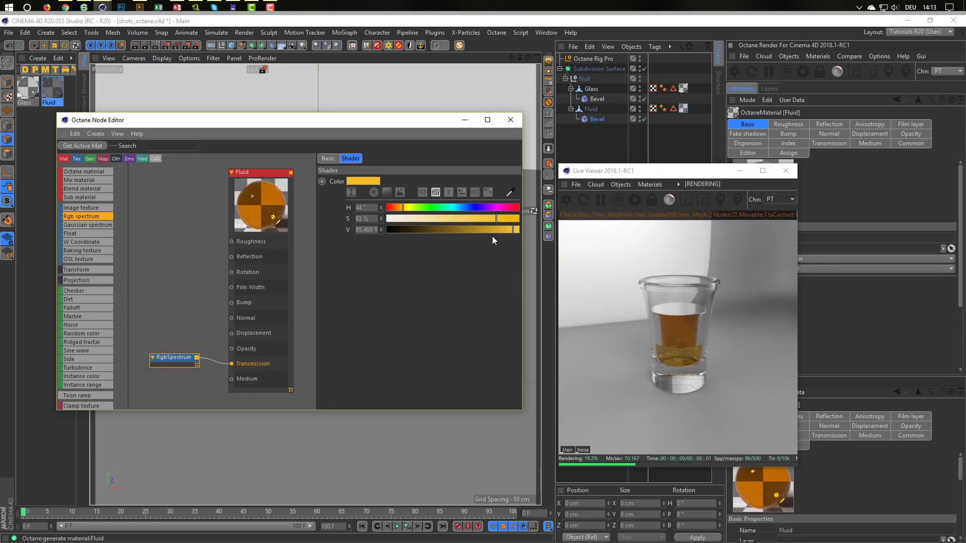
{"action": "left_click", "coordinate": [490, 230]}
{"action": "left_click_drag", "start_coordinate": [499, 219], "coordinate": [520, 220]}
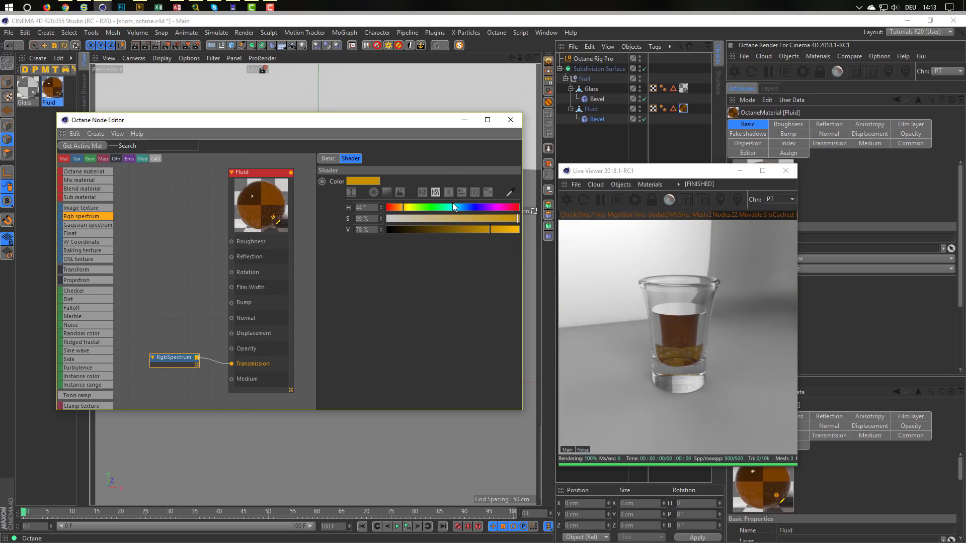
{"action": "left_click", "coordinate": [510, 120]}
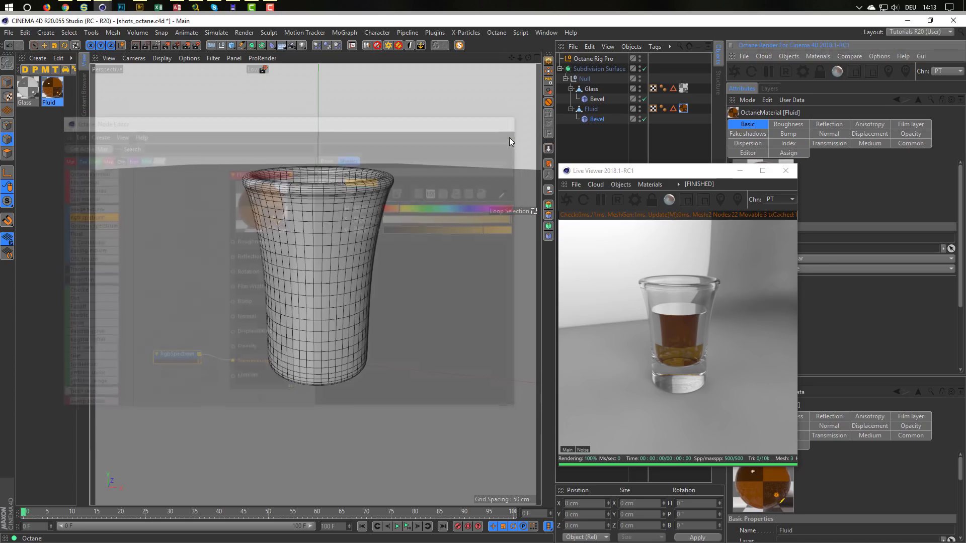
Centre the Fluid object's axis on its own geometry with MagicCenter, working in Model mode with the Scale tool active.
{"action": "left_click", "coordinate": [617, 109]}
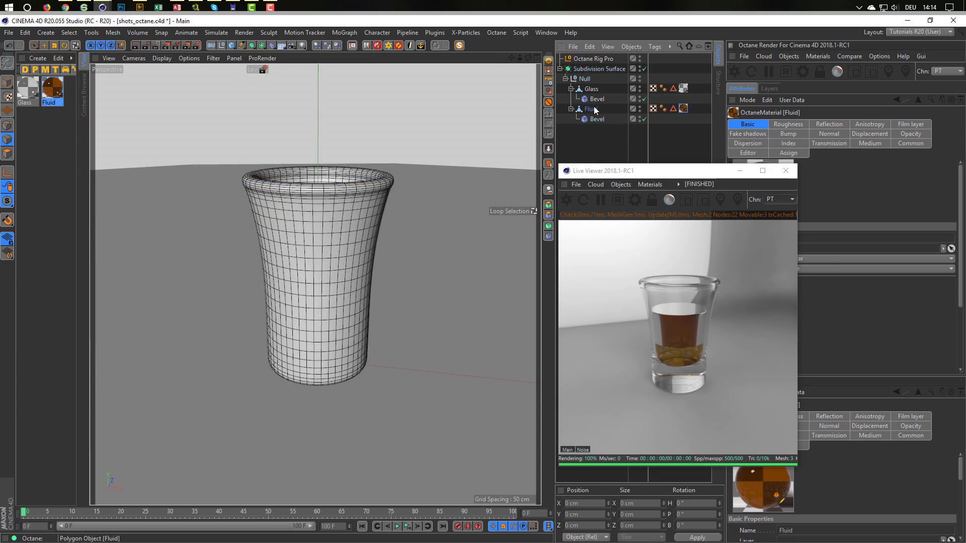
{"action": "left_click", "coordinate": [7, 82]}
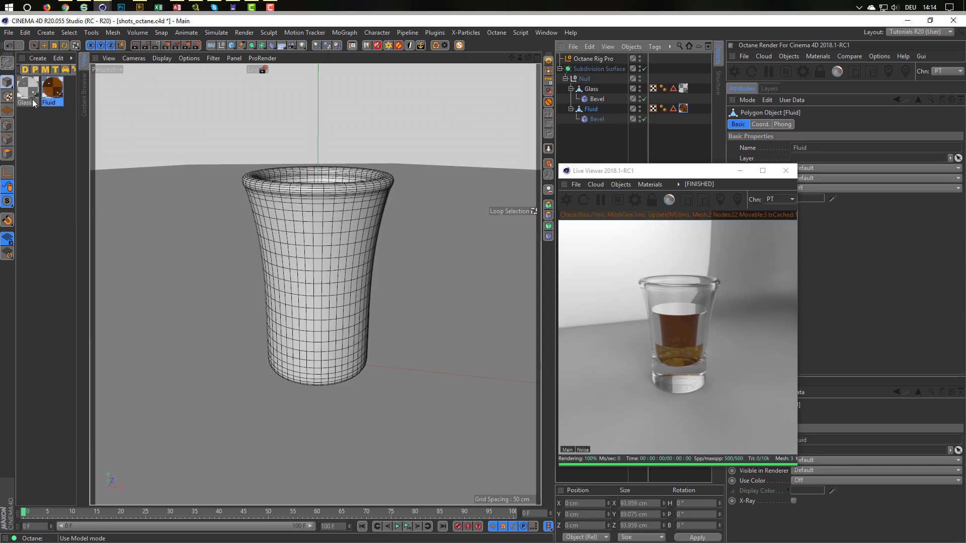
{"action": "left_click", "coordinate": [54, 45]}
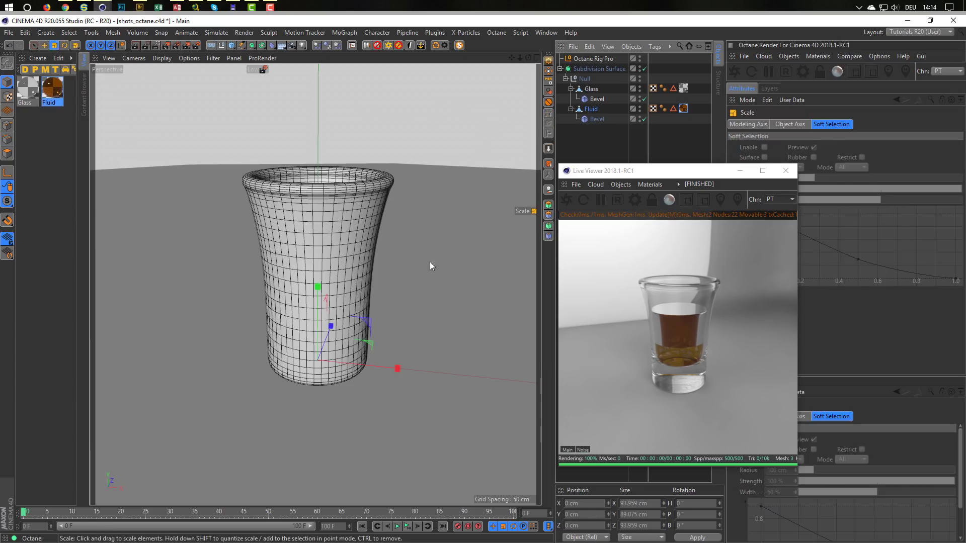
{"action": "left_click", "coordinate": [592, 109]}
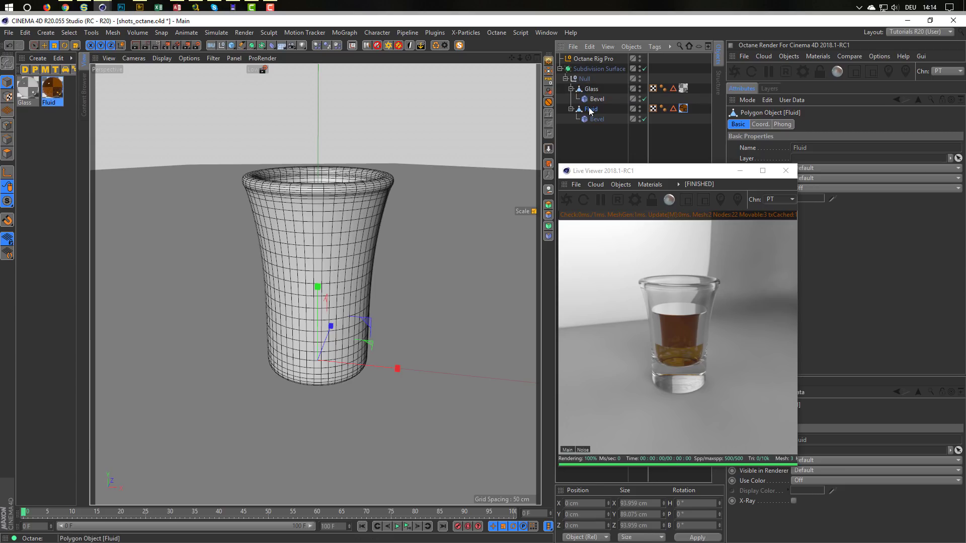
{"action": "left_click", "coordinate": [548, 73]}
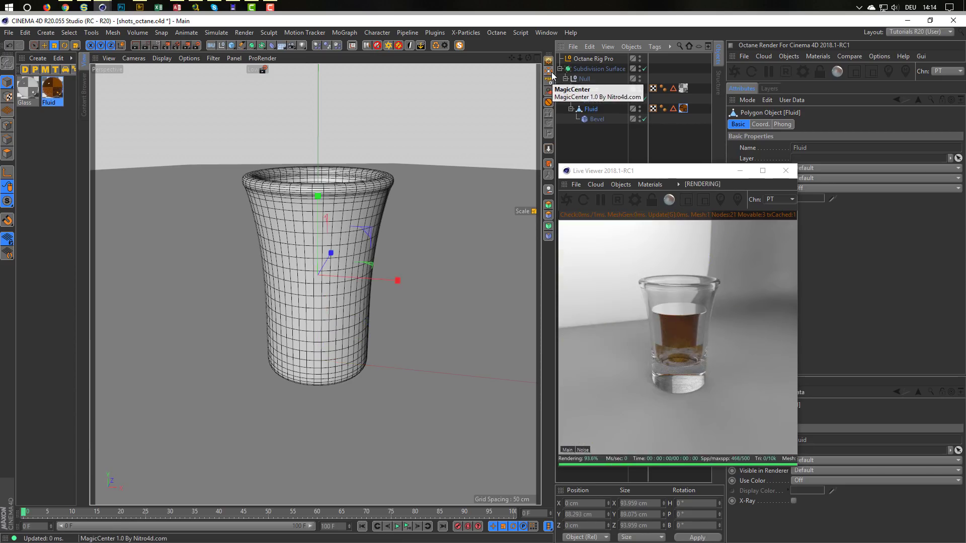
Examine the Axis Center dialog and the related Axis Center mesh commands without applying any of them.
{"action": "left_click", "coordinate": [352, 46]}
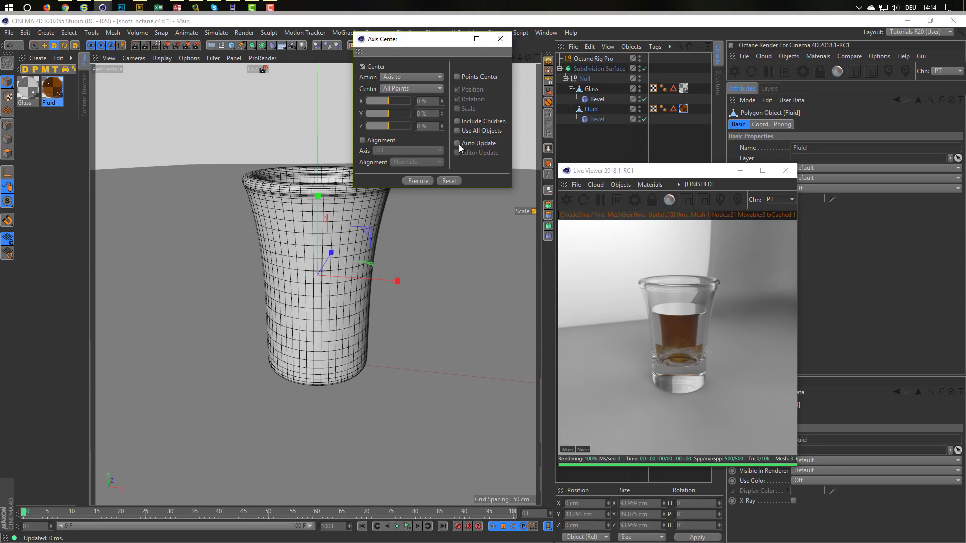
{"action": "left_click", "coordinate": [499, 39]}
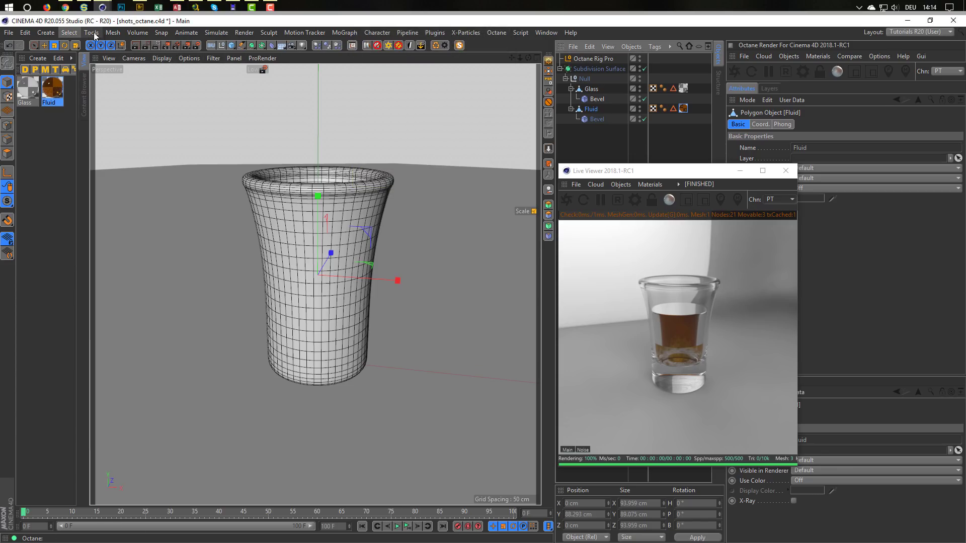
{"action": "left_click", "coordinate": [115, 33]}
{"action": "mouse_move", "coordinate": [137, 132]}
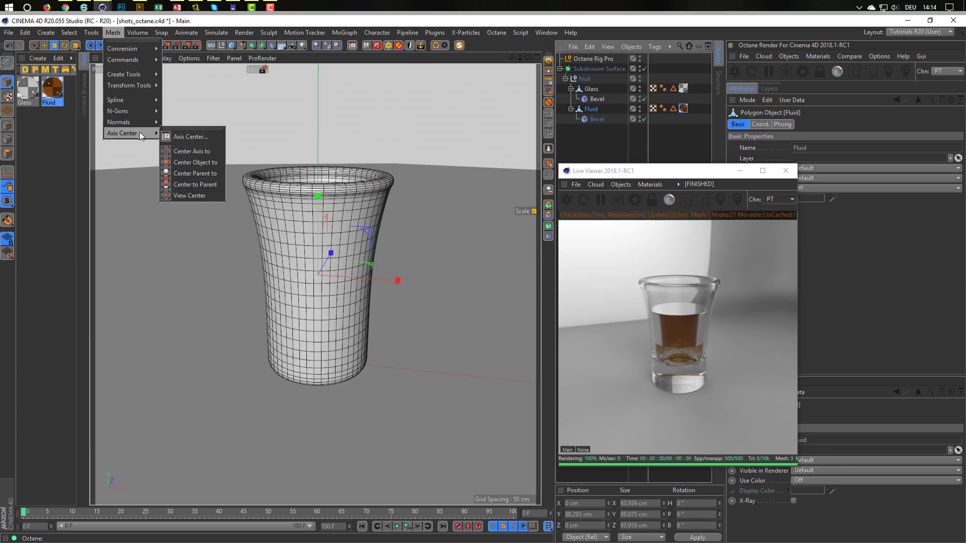
{"action": "left_click", "coordinate": [547, 24]}
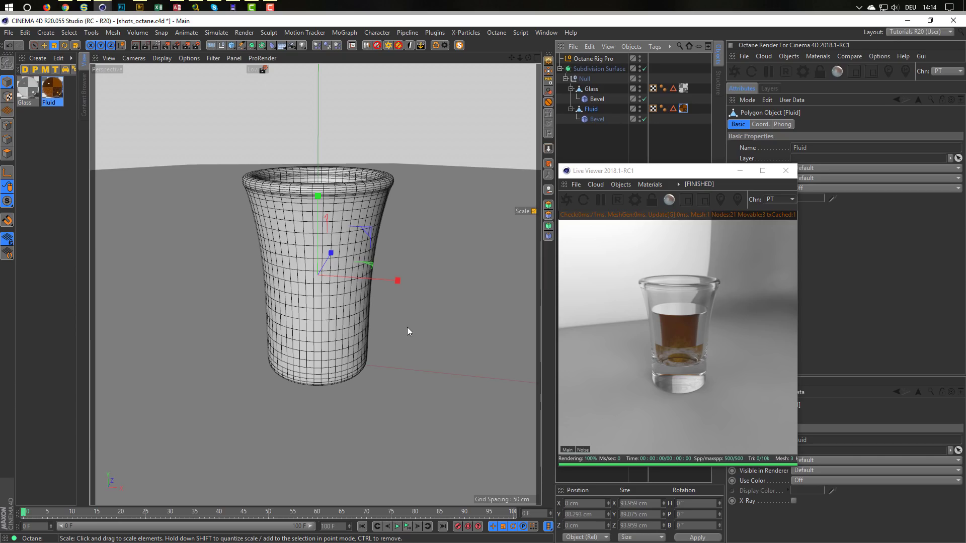
Scale the Fluid object up uniformly to about 100.3 cm wide and 95.1 cm high so it slightly overlaps the glass's inner wall.
{"action": "left_click_drag", "start_coordinate": [412, 334], "coordinate": [427, 332]}
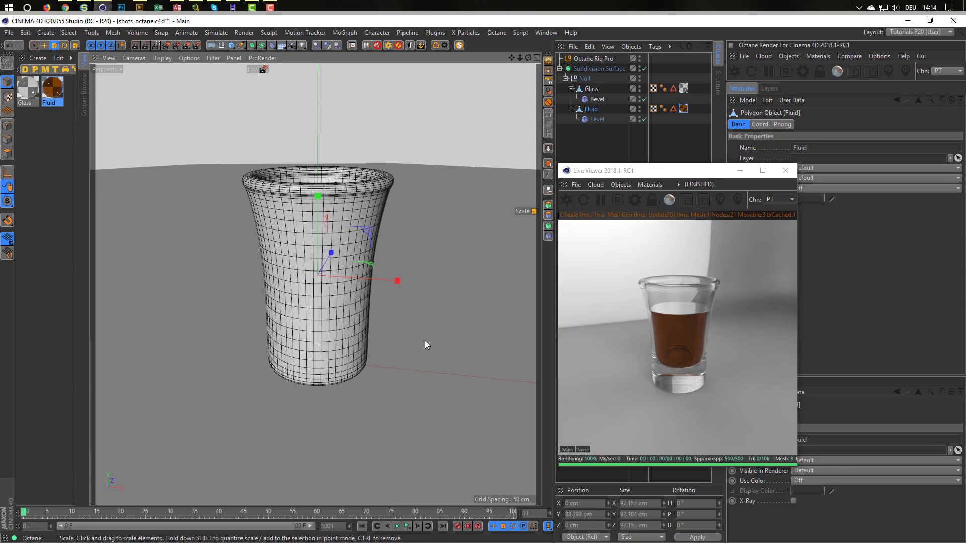
{"action": "left_click_drag", "start_coordinate": [425, 340], "coordinate": [438, 337]}
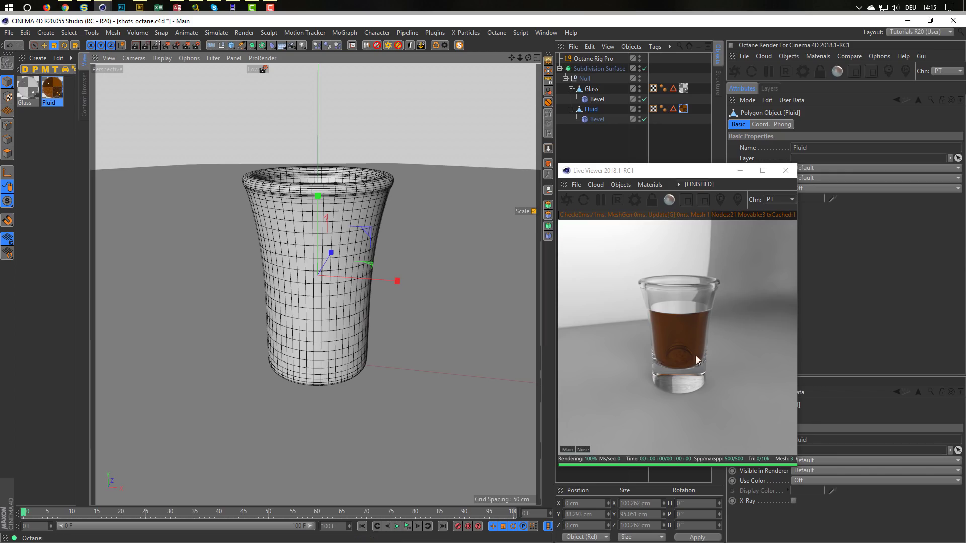
{"action": "mouse_move", "coordinate": [321, 289]}
{"action": "left_mouse_down", "text": "alt"}
{"action": "mouse_move", "coordinate": [337, 332]}
{"action": "mouse_move", "coordinate": [331, 281]}
{"action": "left_mouse_up", "text": "alt"}
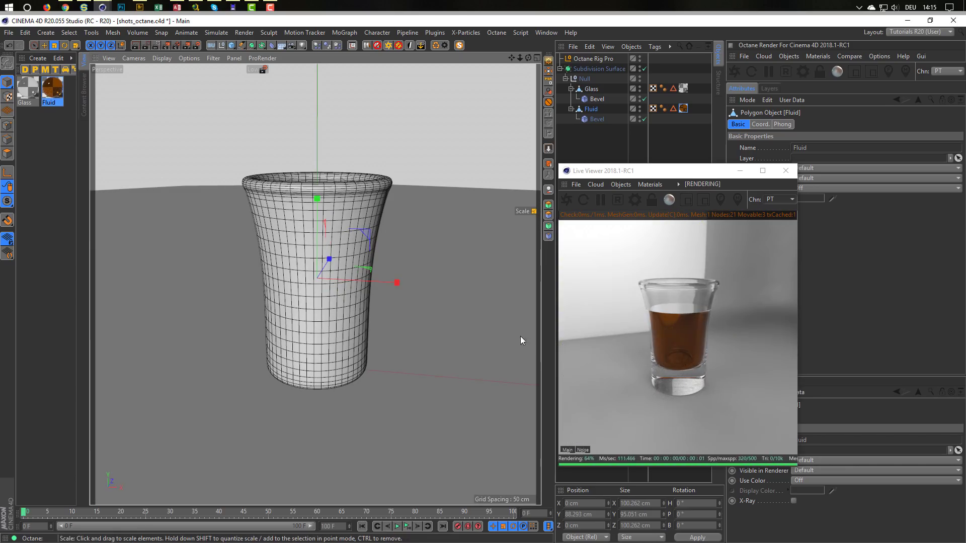
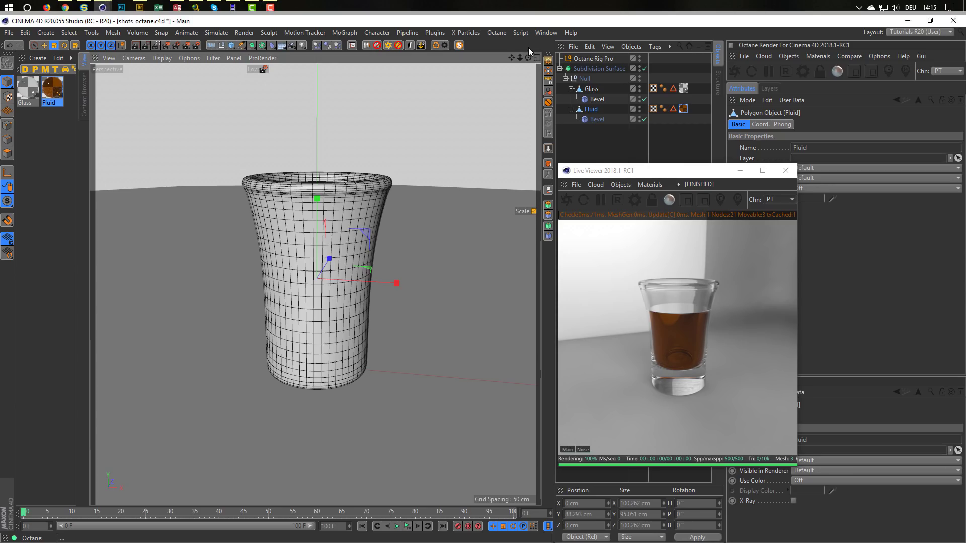
Open the Content Browser and select vanKleef_03_Ref.hdr from the Indoor folder of the HDRI presets.
{"action": "key", "text": "shift+F8"}
{"action": "left_click_drag", "start_coordinate": [396, 34], "coordinate": [193, 81]}
{"action": "left_click", "coordinate": [89, 172]}
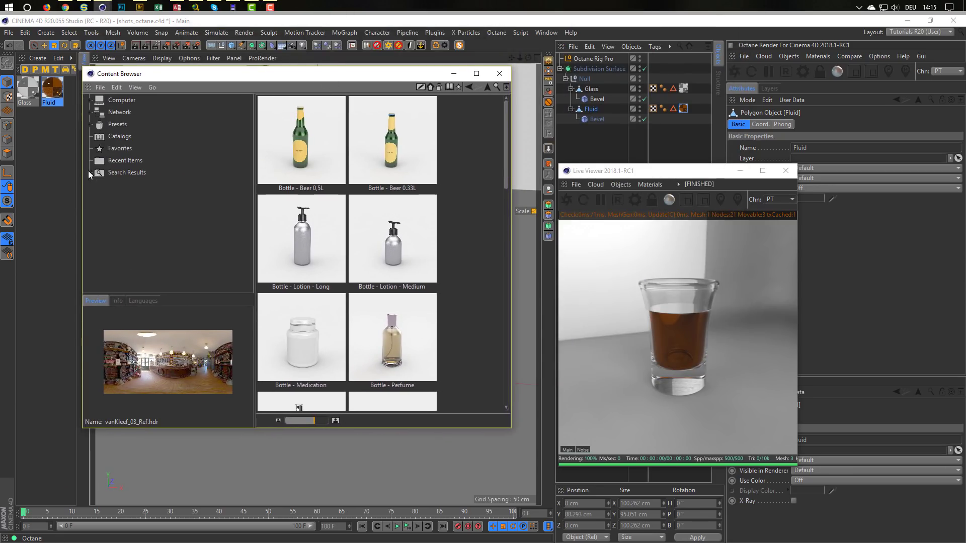
{"action": "left_click", "coordinate": [92, 123]}
{"action": "left_click", "coordinate": [97, 257]}
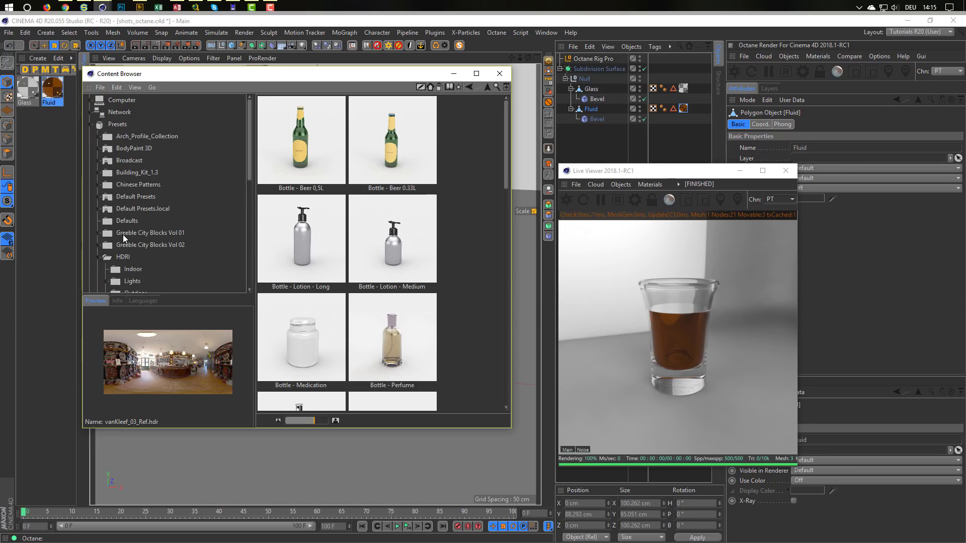
{"action": "scroll", "coordinate": [123, 234], "scroll_direction": "down", "scroll_amount": 5}
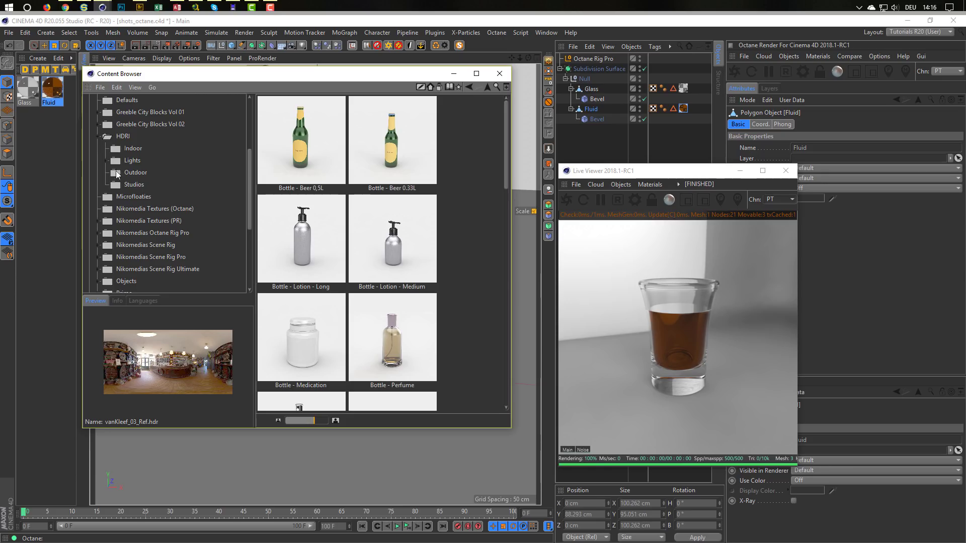
{"action": "left_click", "coordinate": [133, 149]}
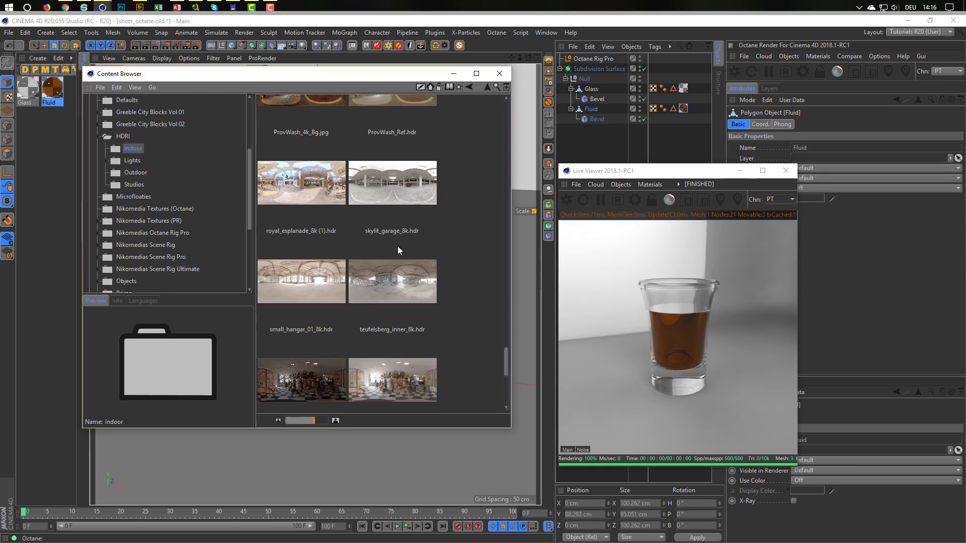
{"action": "left_click_drag", "start_coordinate": [503, 366], "coordinate": [509, 405]}
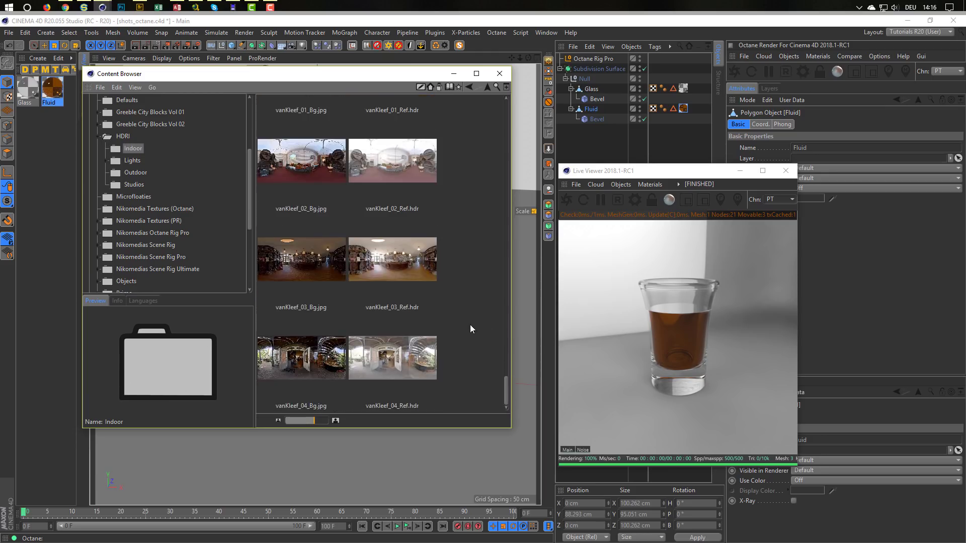
{"action": "left_click", "coordinate": [380, 257]}
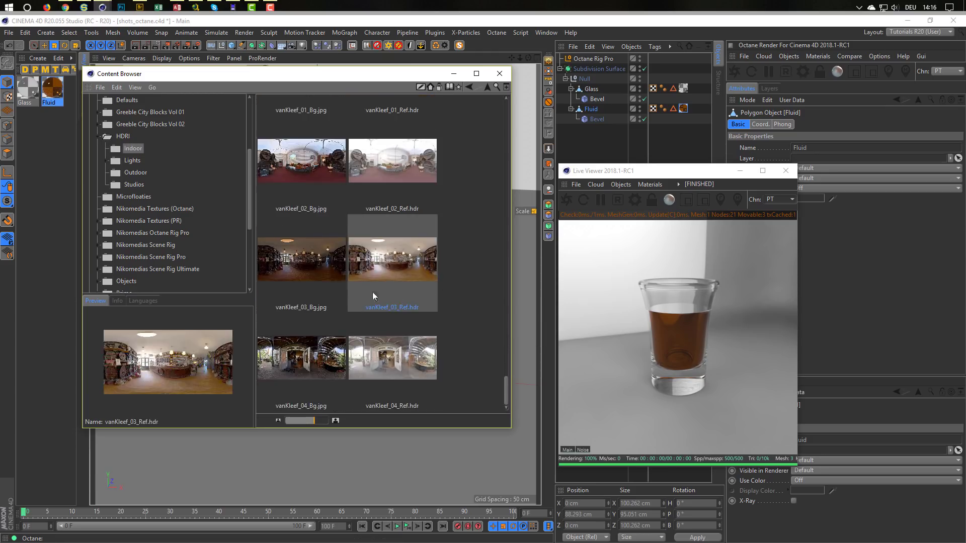
Load vanKleef_03_Ref.hdr as the Octane Rig Pro's HDRI picture and reduce RotX to near 0° to bring the bar behind the glass.
{"action": "left_click_drag", "start_coordinate": [653, 170], "coordinate": [615, 182]}
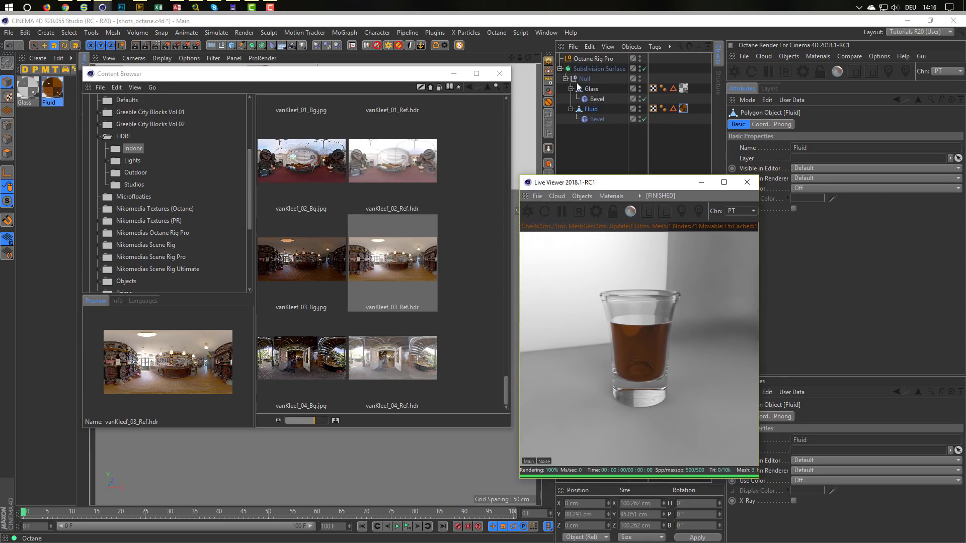
{"action": "left_click", "coordinate": [589, 59]}
{"action": "left_click", "coordinate": [855, 124]}
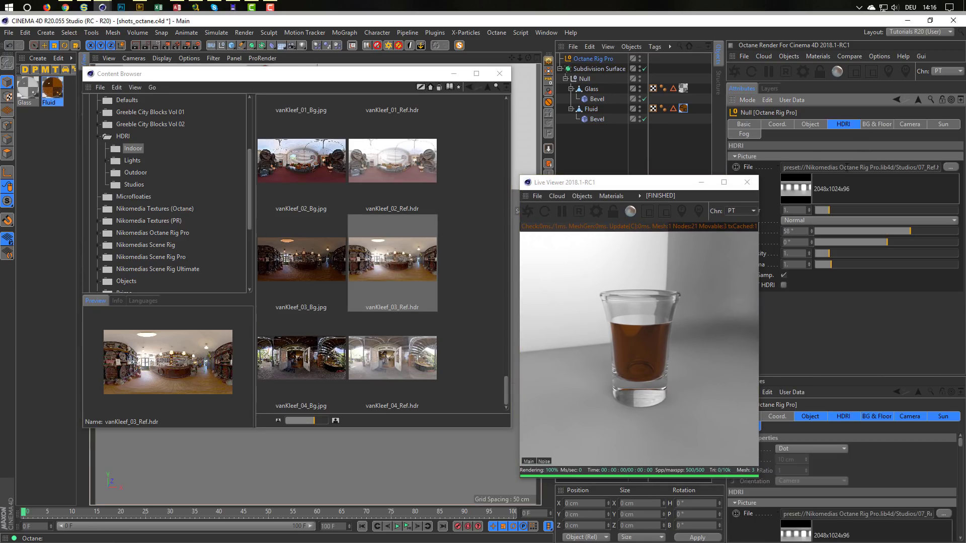
{"action": "left_click", "coordinate": [394, 265]}
{"action": "left_click_drag", "start_coordinate": [395, 263], "coordinate": [906, 170]}
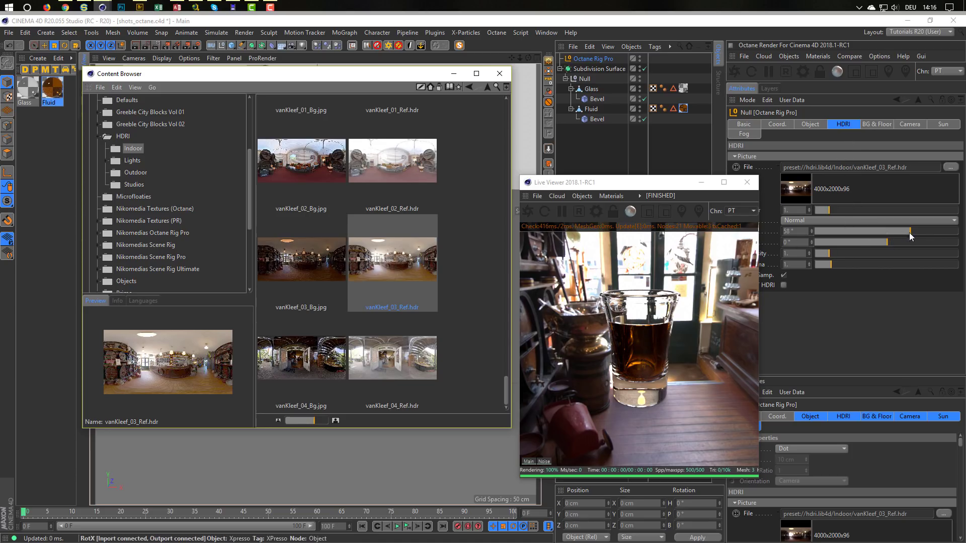
{"action": "left_click_drag", "start_coordinate": [912, 231], "coordinate": [889, 233]}
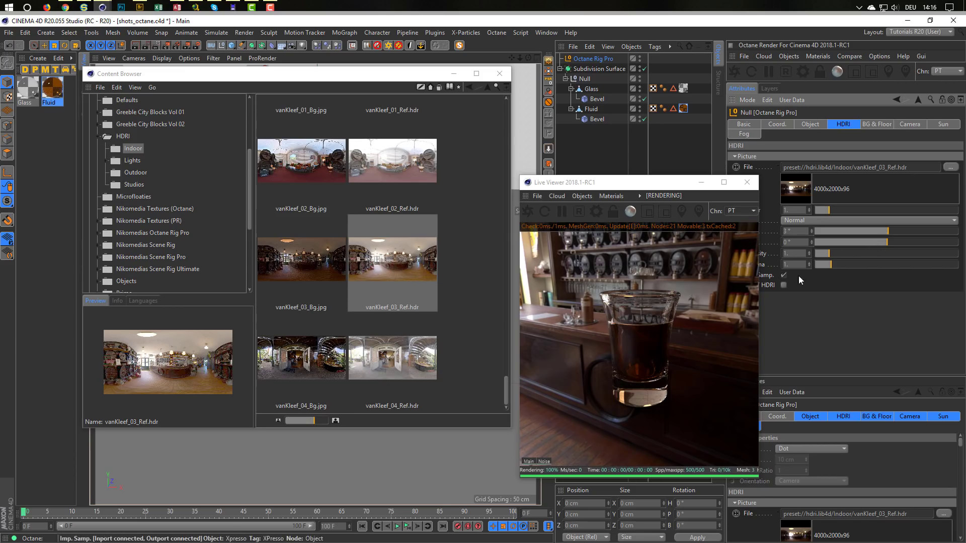
{"action": "left_click", "coordinate": [500, 74]}
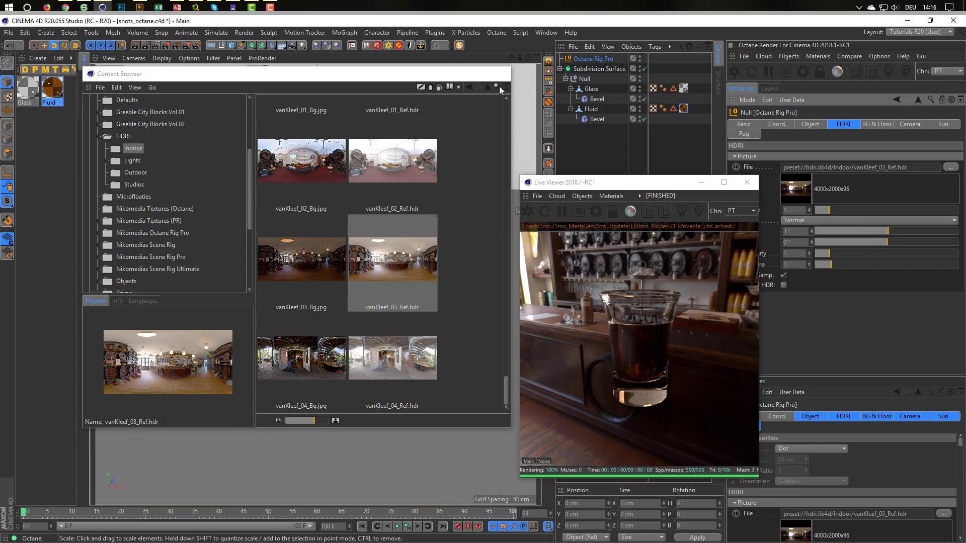
Reframe the perspective view so the shot glass appears close up in front of the bar counter.
{"action": "right_click_drag", "start_coordinate": [355, 310], "coordinate": [317, 322], "text": "alt"}
{"action": "middle_click_drag", "start_coordinate": [317, 323], "coordinate": [336, 266], "text": "alt"}
{"action": "mouse_move", "coordinate": [336, 266]}
{"action": "right_mouse_down", "text": "alt"}
{"action": "mouse_move", "coordinate": [285, 287]}
{"action": "mouse_move", "coordinate": [328, 276]}
{"action": "right_mouse_up", "text": "alt"}
{"action": "middle_click_drag", "start_coordinate": [328, 277], "coordinate": [348, 275], "text": "alt"}
{"action": "right_click_drag", "start_coordinate": [344, 275], "coordinate": [312, 293], "text": "alt"}
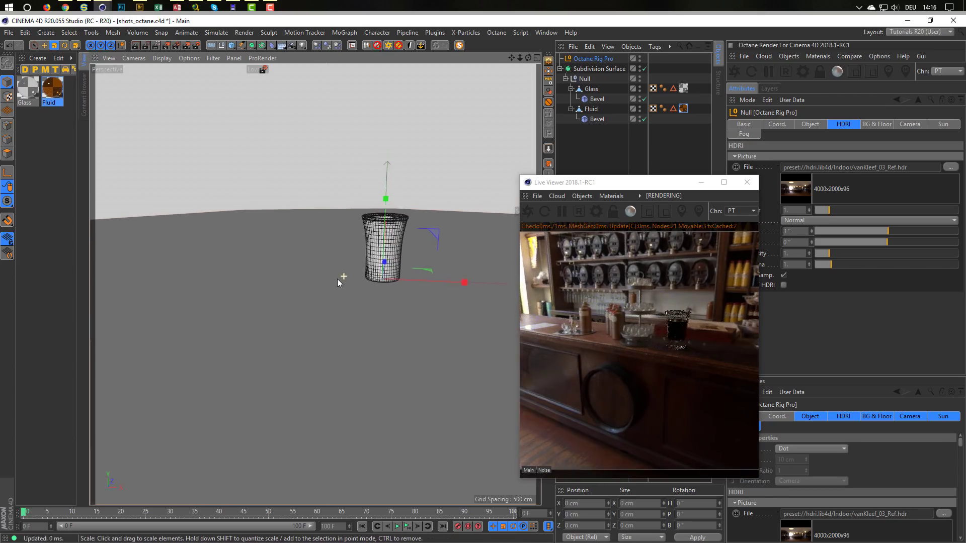
{"action": "middle_click_drag", "start_coordinate": [315, 282], "coordinate": [336, 284], "text": "alt"}
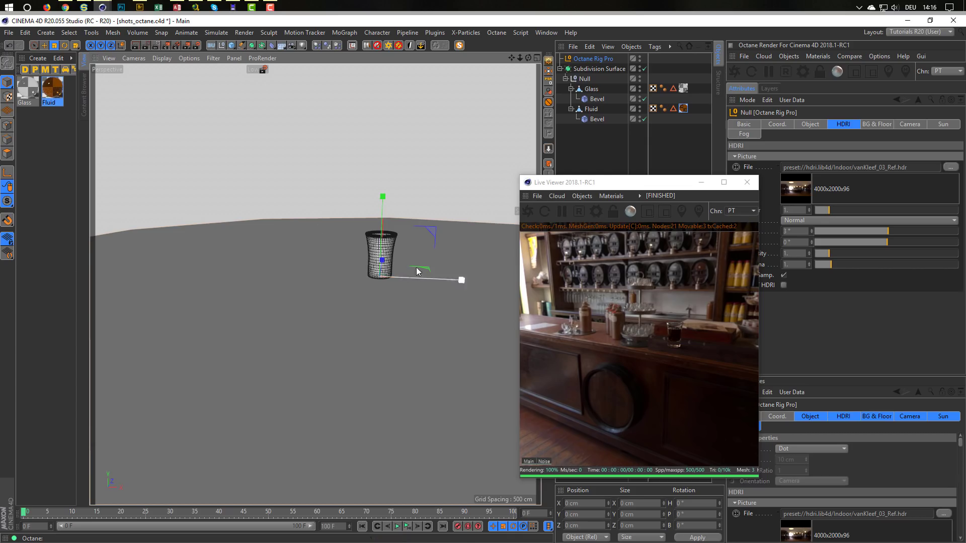
{"action": "right_click_drag", "start_coordinate": [407, 237], "coordinate": [460, 230], "text": "alt"}
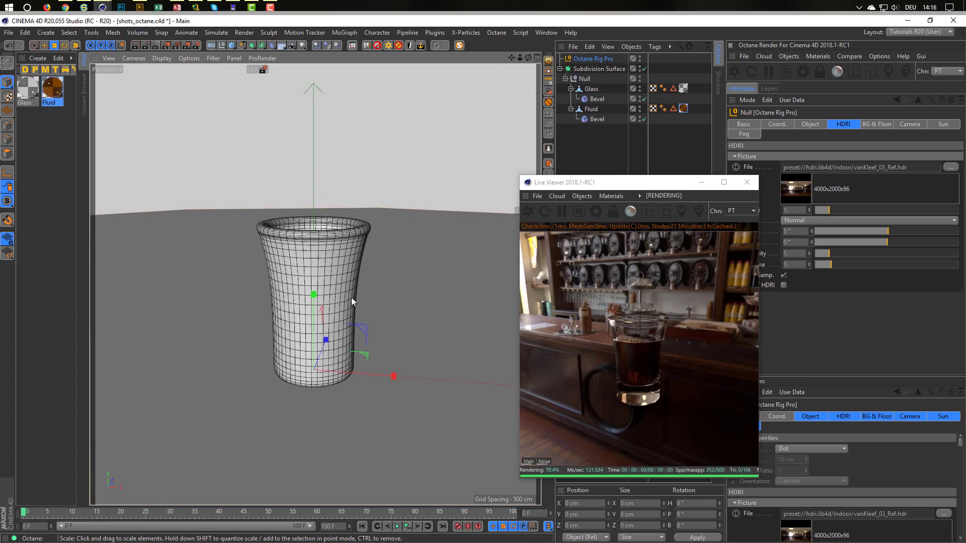
{"action": "middle_click_drag", "start_coordinate": [356, 295], "coordinate": [363, 285], "text": "alt"}
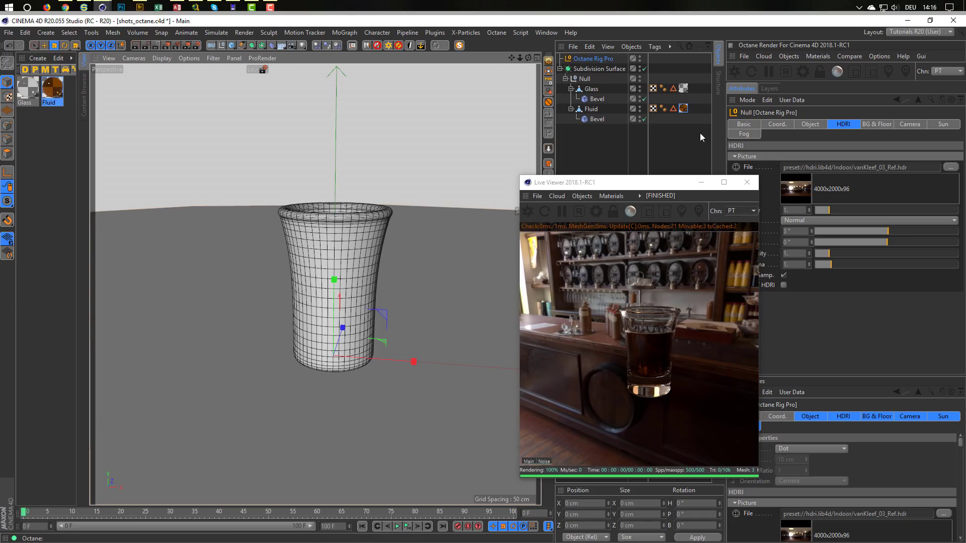
Set the Octane Rig Pro's HDRI intensity to 2, moving the Live Viewer aside to reach the settings.
{"action": "left_click_drag", "start_coordinate": [672, 185], "coordinate": [608, 177]}
{"action": "left_click_drag", "start_coordinate": [796, 254], "coordinate": [769, 259]}
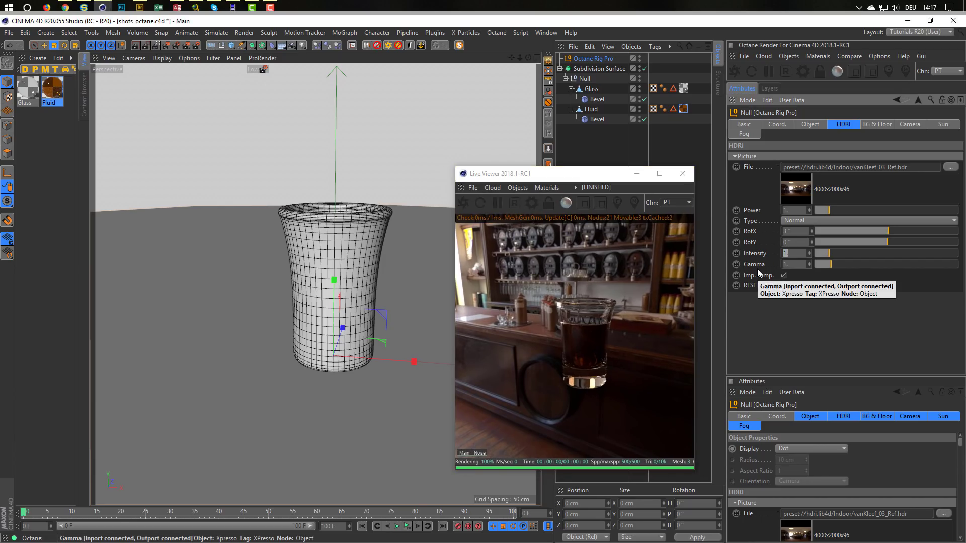
{"action": "type", "text": "2"}
{"action": "key", "text": "Return"}
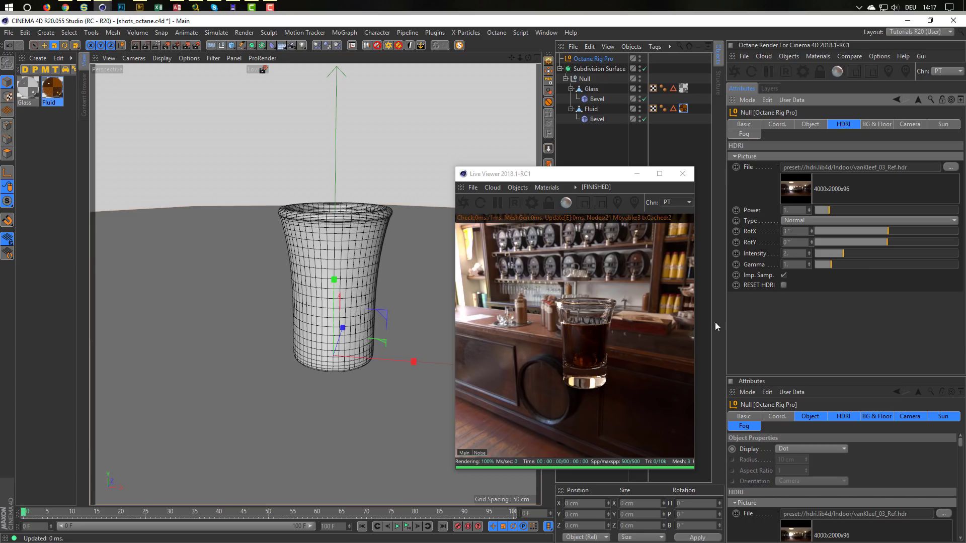
{"action": "left_click_drag", "start_coordinate": [610, 179], "coordinate": [699, 191]}
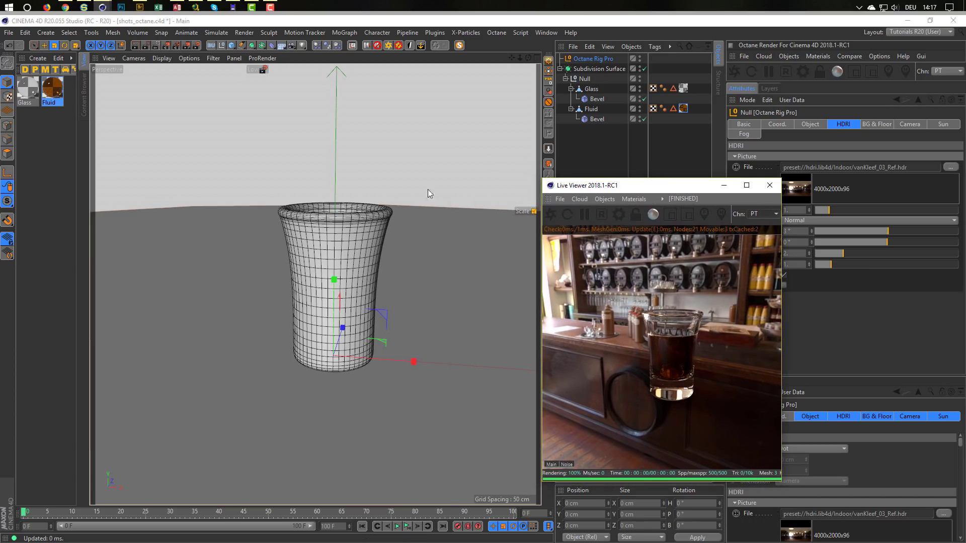
Open the Fluid material in the Octane Node Editor and raise the RgbSpectrum colour's V to 90%.
{"action": "left_click", "coordinate": [59, 100]}
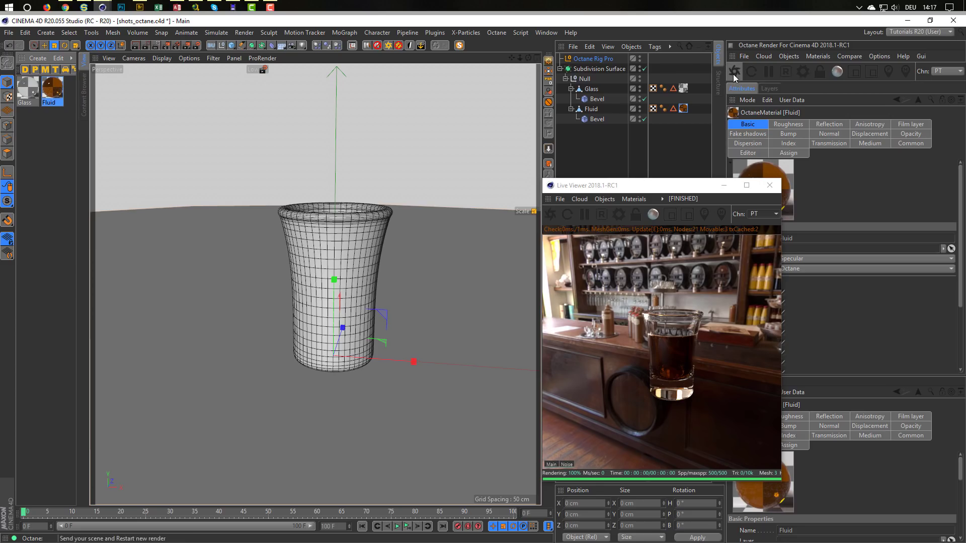
{"action": "left_click", "coordinate": [810, 56]}
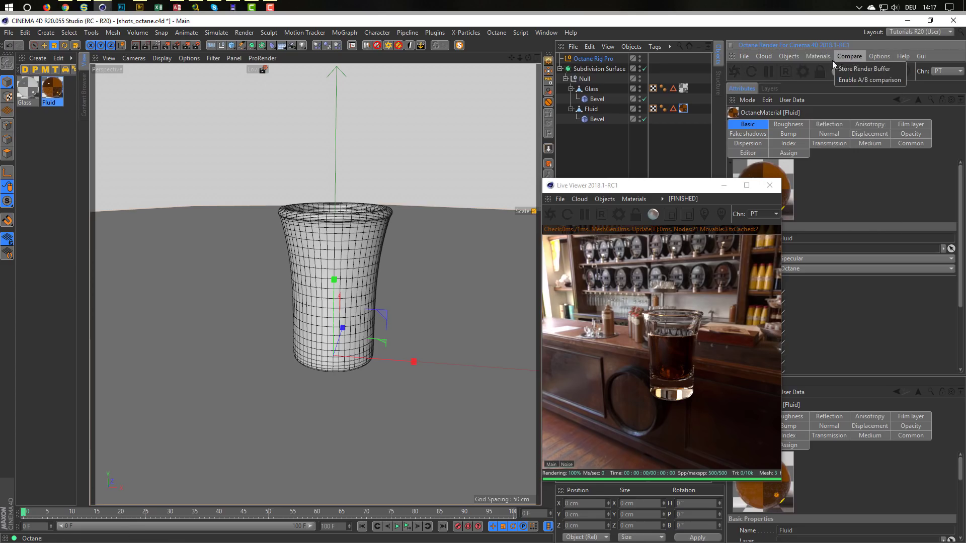
{"action": "left_click", "coordinate": [830, 80]}
{"action": "left_click_drag", "start_coordinate": [306, 177], "coordinate": [207, 146]}
{"action": "left_click", "coordinate": [167, 382]}
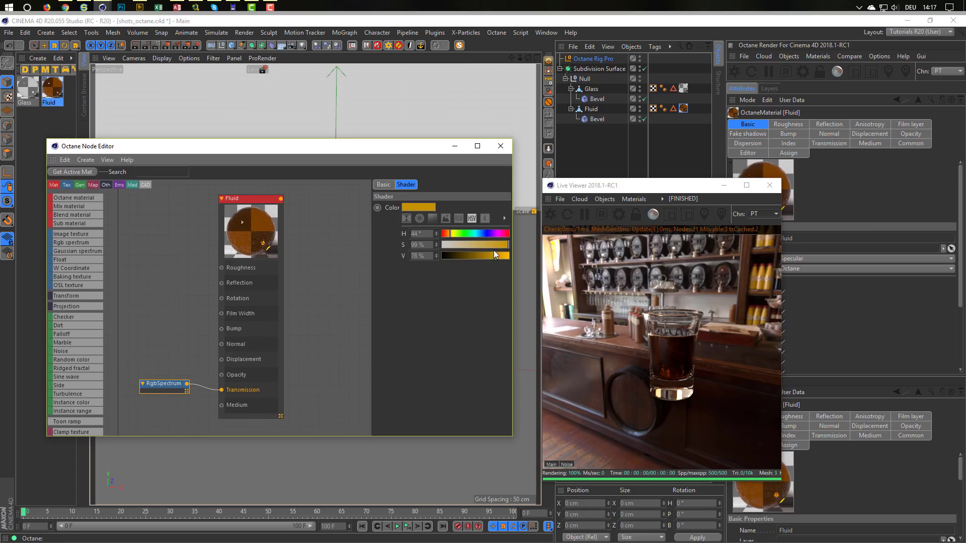
{"action": "left_click_drag", "start_coordinate": [500, 254], "coordinate": [502, 259]}
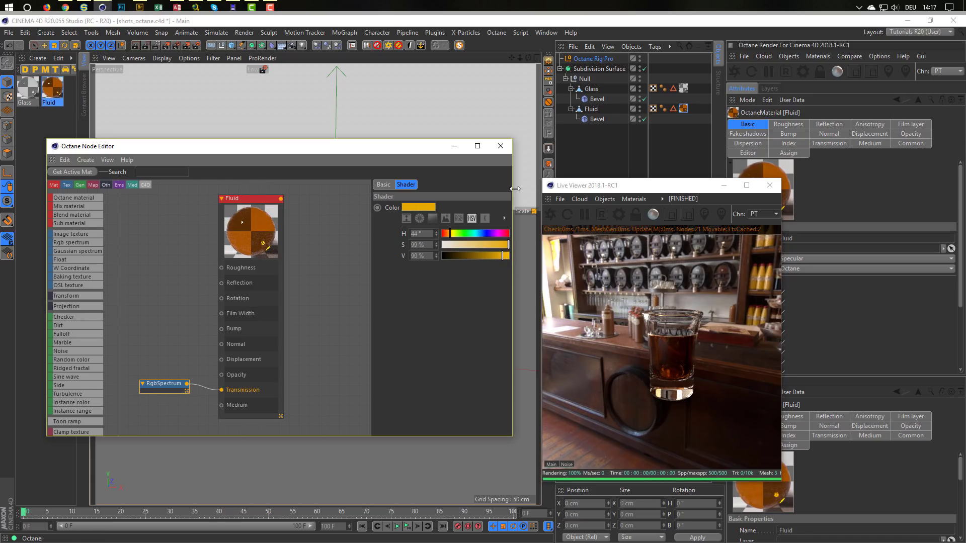
Close the Node Editor, turn off the Octane Rig Pro's floor shadow catcher, and stop and reset the Live Viewer render.
{"action": "left_click", "coordinate": [500, 147]}
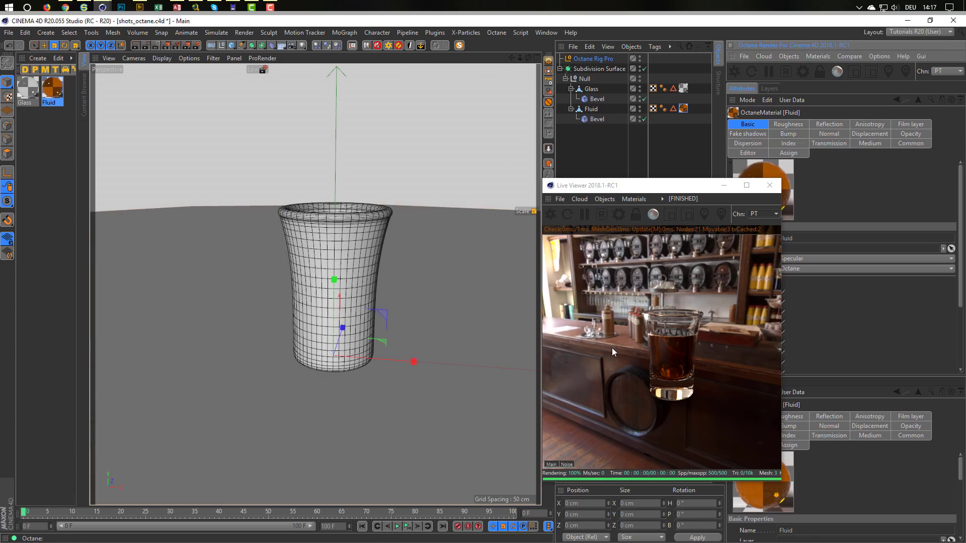
{"action": "left_click_drag", "start_coordinate": [658, 185], "coordinate": [550, 171]}
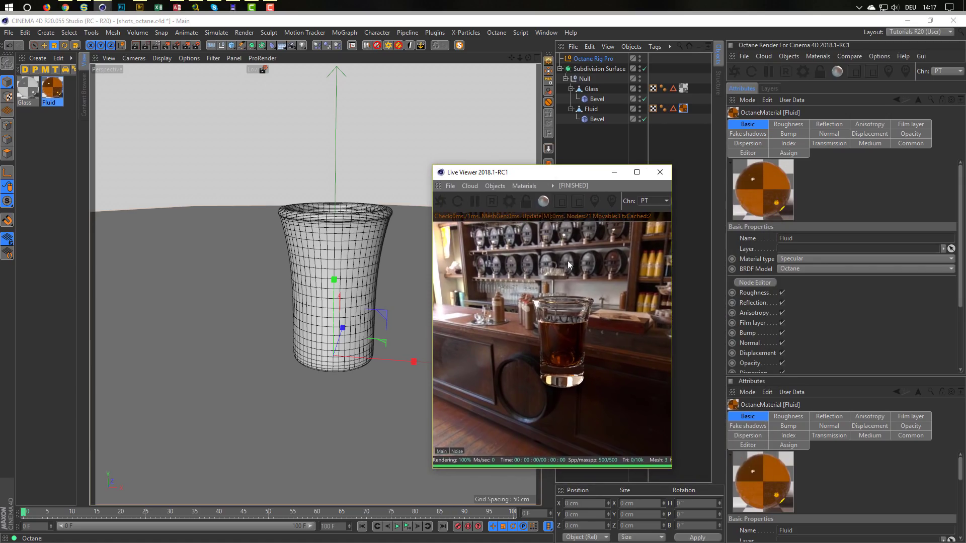
{"action": "left_click", "coordinate": [592, 59]}
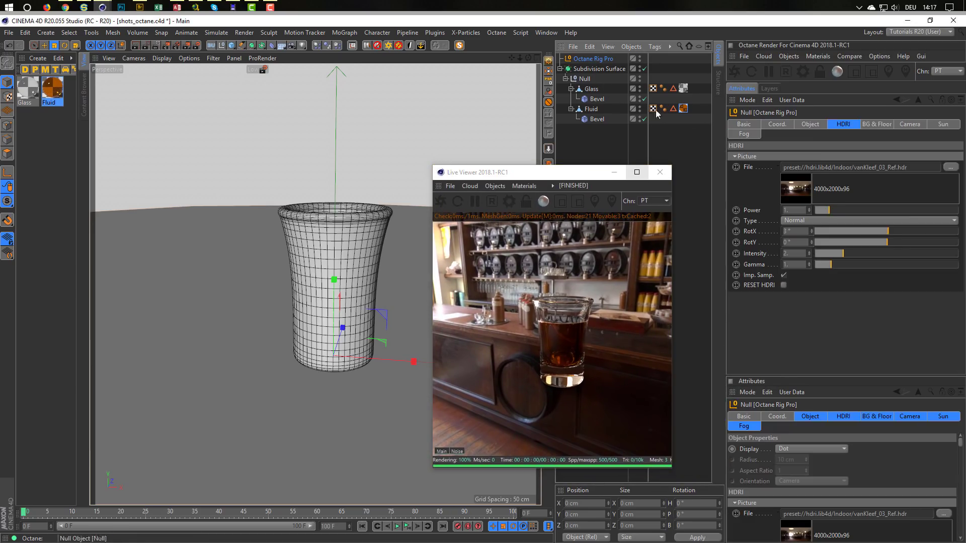
{"action": "left_click", "coordinate": [876, 124]}
{"action": "scroll", "coordinate": [800, 242], "scroll_direction": "down", "scroll_amount": 5}
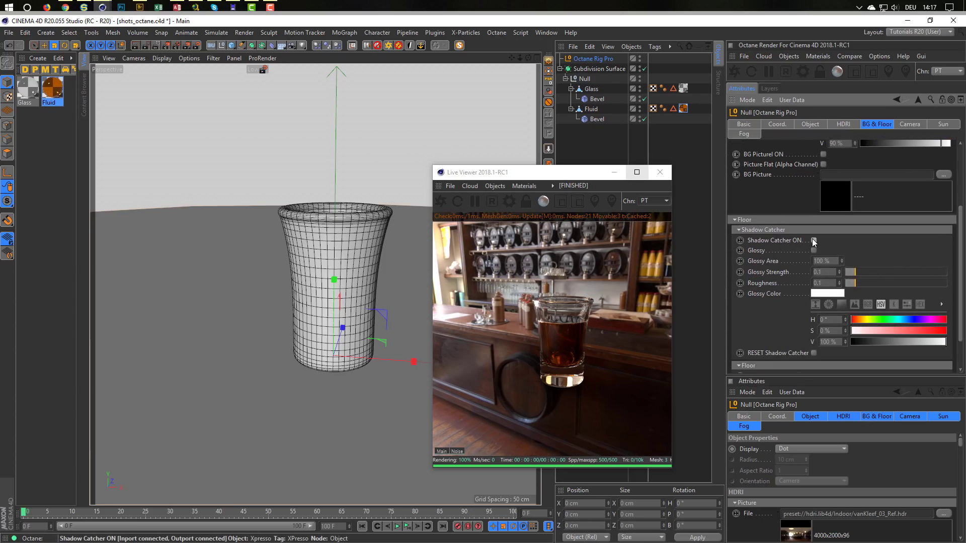
{"action": "left_click", "coordinate": [813, 241]}
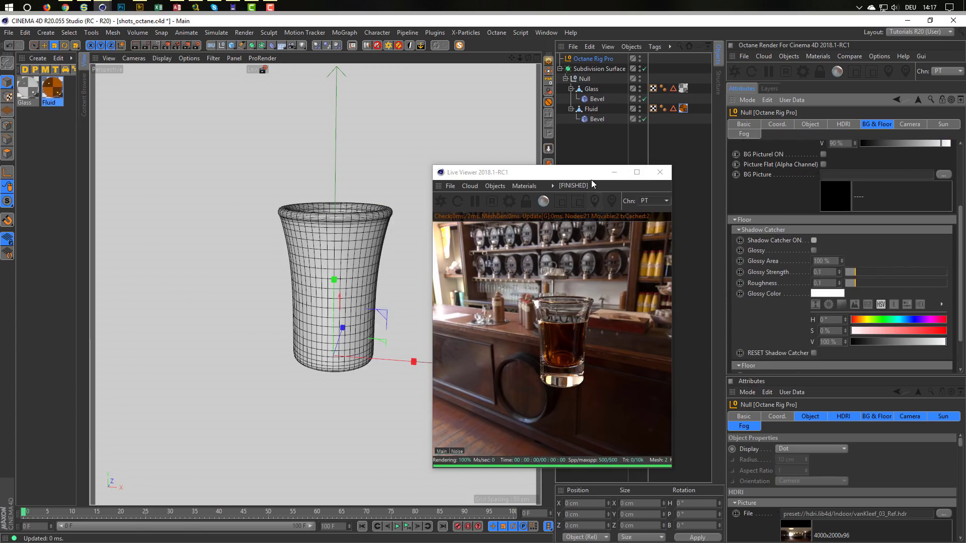
{"action": "left_click_drag", "start_coordinate": [591, 180], "coordinate": [773, 182]}
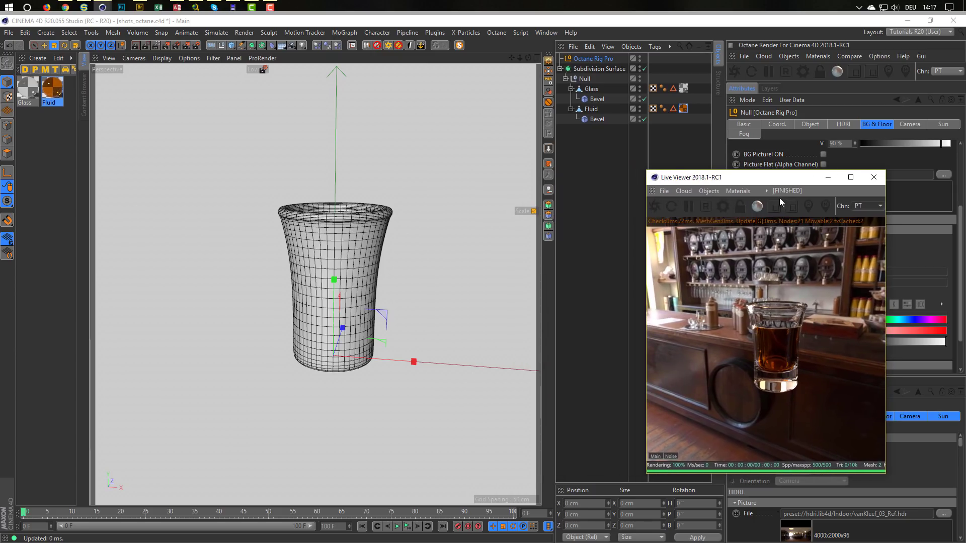
{"action": "left_click", "coordinate": [707, 207]}
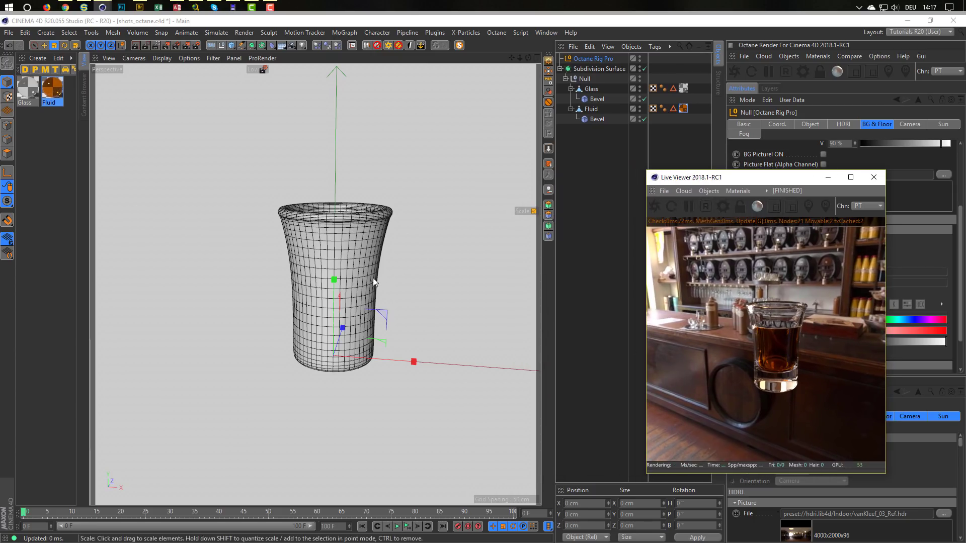
Add a cube under the glass and flatten it to a height of about 46 cm.
{"action": "right_click_drag", "start_coordinate": [348, 276], "coordinate": [325, 273], "text": "alt"}
{"action": "middle_click_drag", "start_coordinate": [325, 273], "coordinate": [286, 274], "text": "alt"}
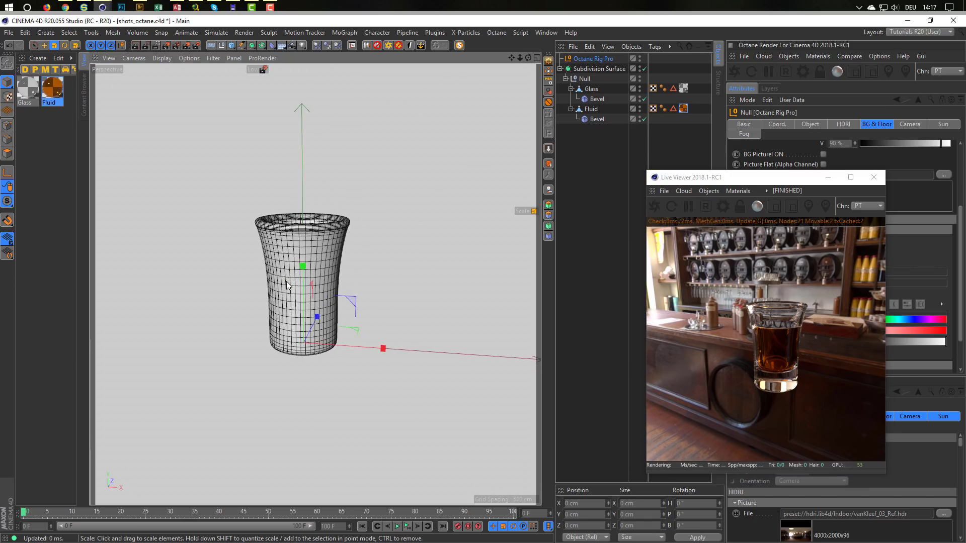
{"action": "left_click_drag", "start_coordinate": [286, 284], "coordinate": [286, 285], "text": "alt"}
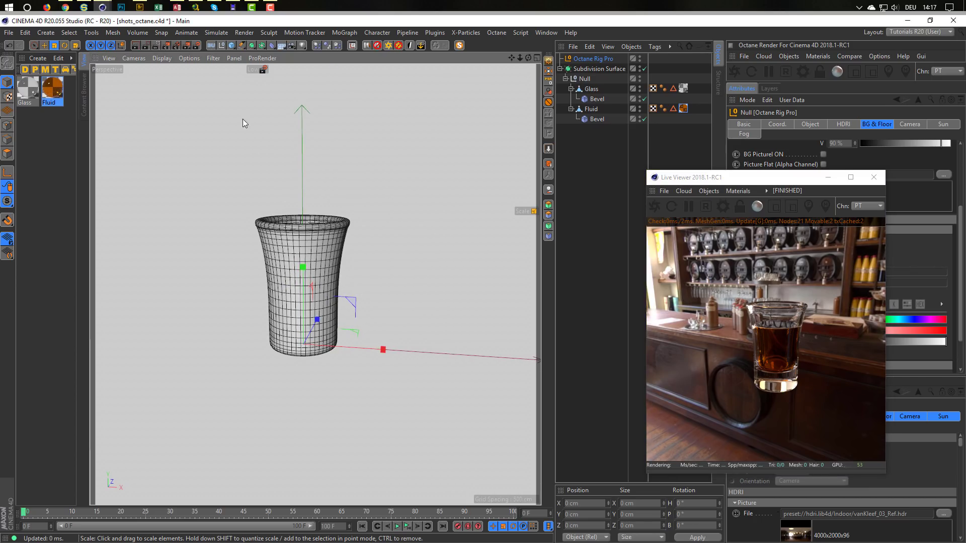
{"action": "left_click", "coordinate": [231, 46]}
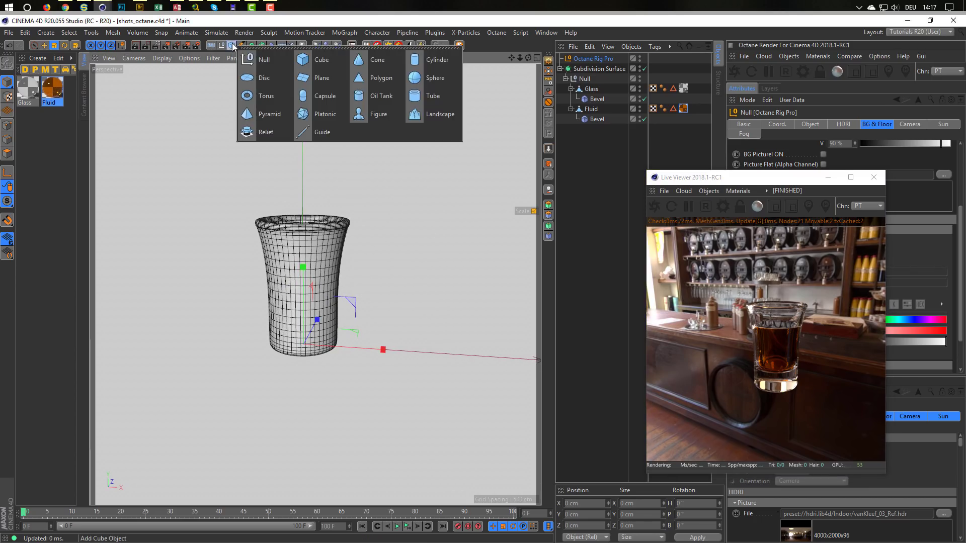
{"action": "left_click", "coordinate": [320, 60]}
{"action": "left_click_drag", "start_coordinate": [303, 278], "coordinate": [297, 333]}
{"action": "left_click_drag", "start_coordinate": [297, 333], "coordinate": [300, 329]}
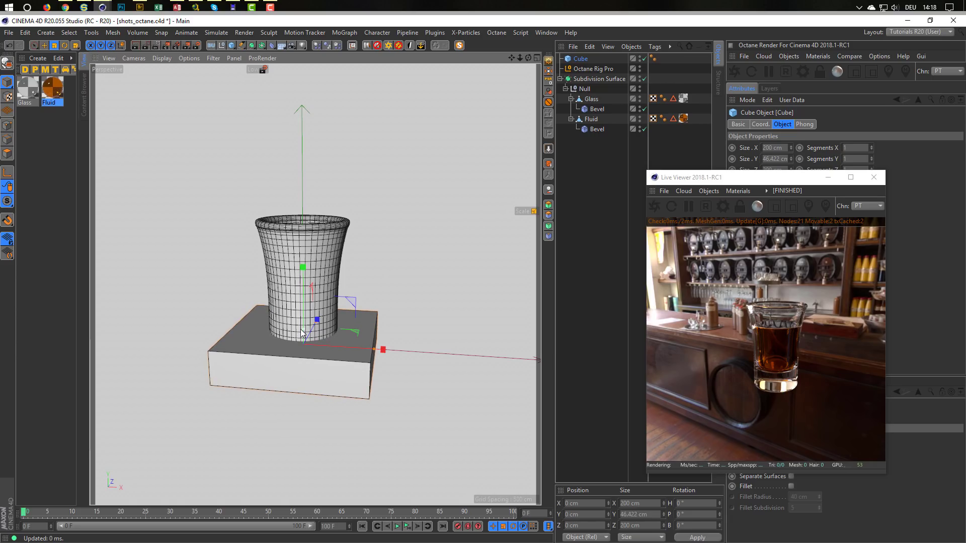
Stretch the flattened cube into a long counter slab about 2014 cm in X and 410 cm in Z.
{"action": "left_click_drag", "start_coordinate": [318, 328], "coordinate": [356, 305], "text": "alt"}
{"action": "left_click_drag", "start_coordinate": [388, 356], "coordinate": [537, 358]}
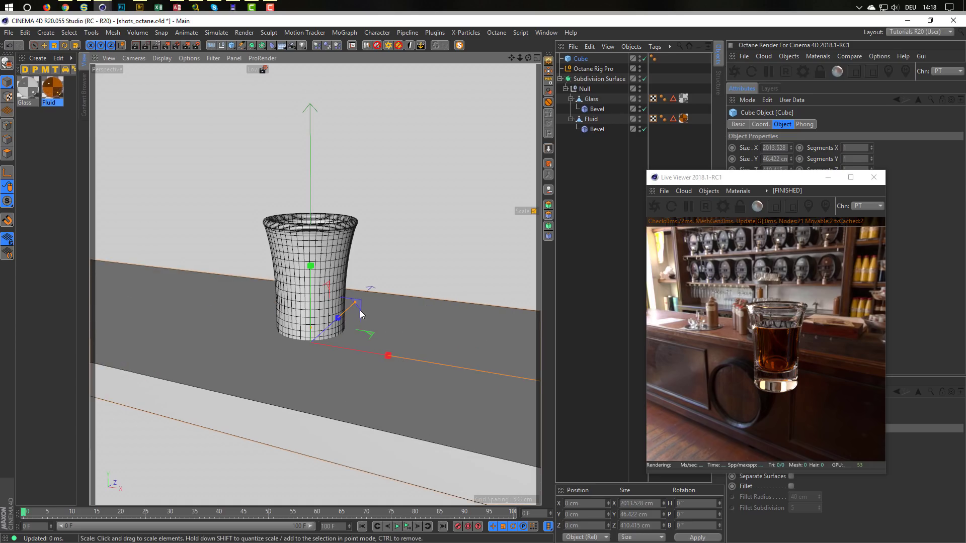
{"action": "left_click_drag", "start_coordinate": [335, 317], "coordinate": [318, 322], "text": "alt"}
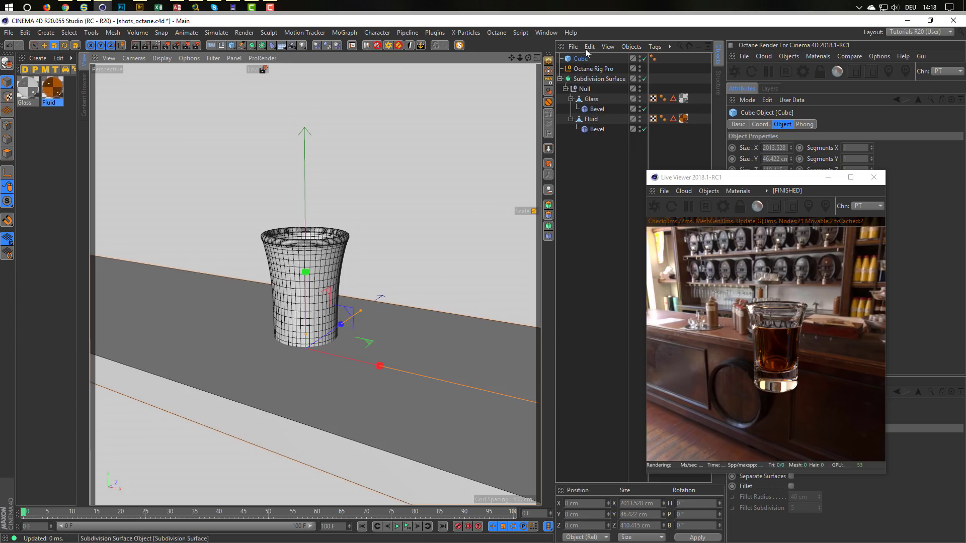
Make the cube editable, inset its top polygon by about 17 cm and lower the inner polygon to about Y -12.4 cm.
{"action": "key", "text": "c"}
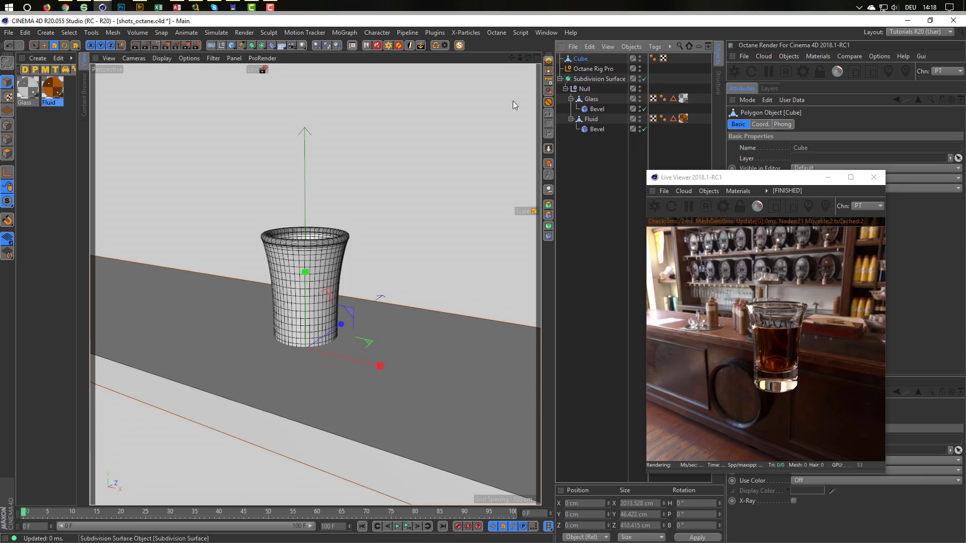
{"action": "left_click", "coordinate": [8, 154]}
{"action": "left_click", "coordinate": [207, 327]}
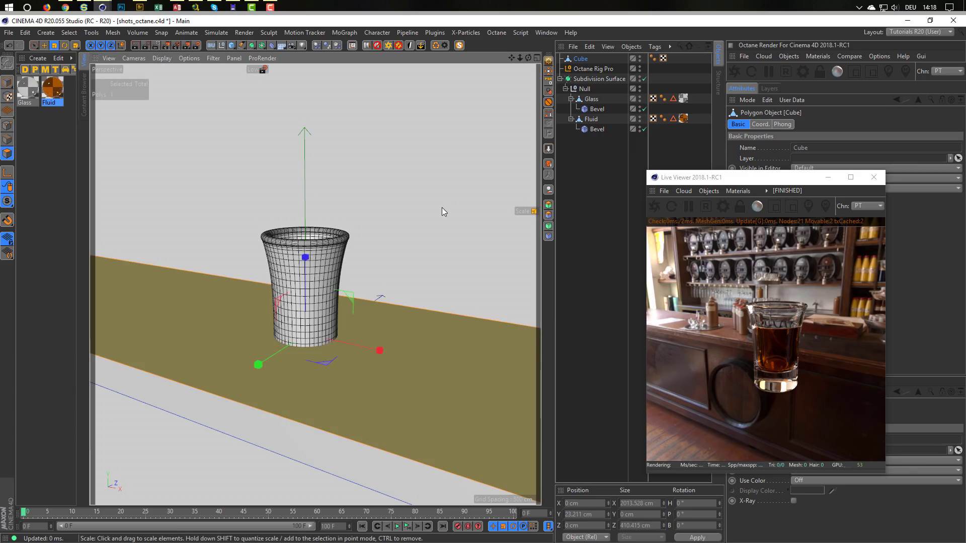
{"action": "key", "text": "i"}
{"action": "left_click_drag", "start_coordinate": [211, 326], "coordinate": [239, 327]}
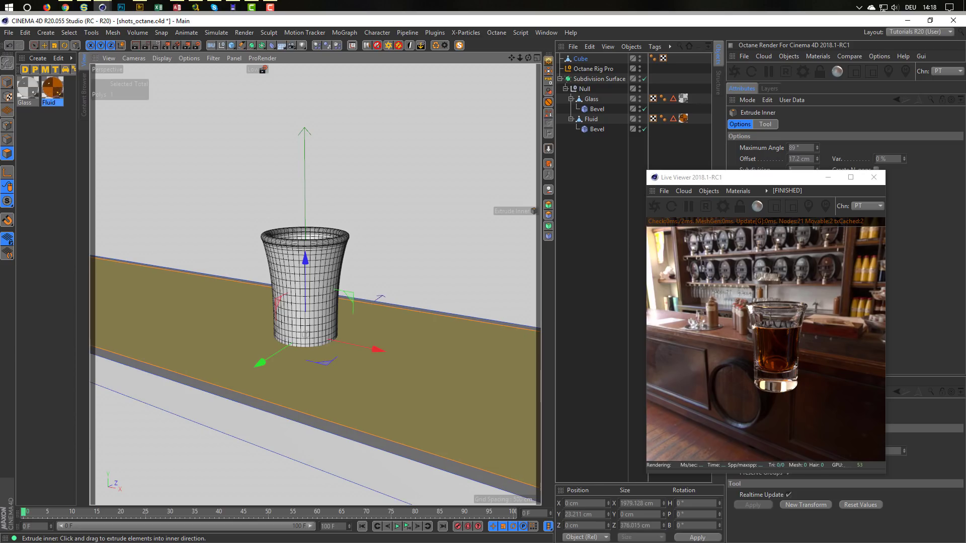
{"action": "left_click_drag", "start_coordinate": [306, 258], "coordinate": [303, 282]}
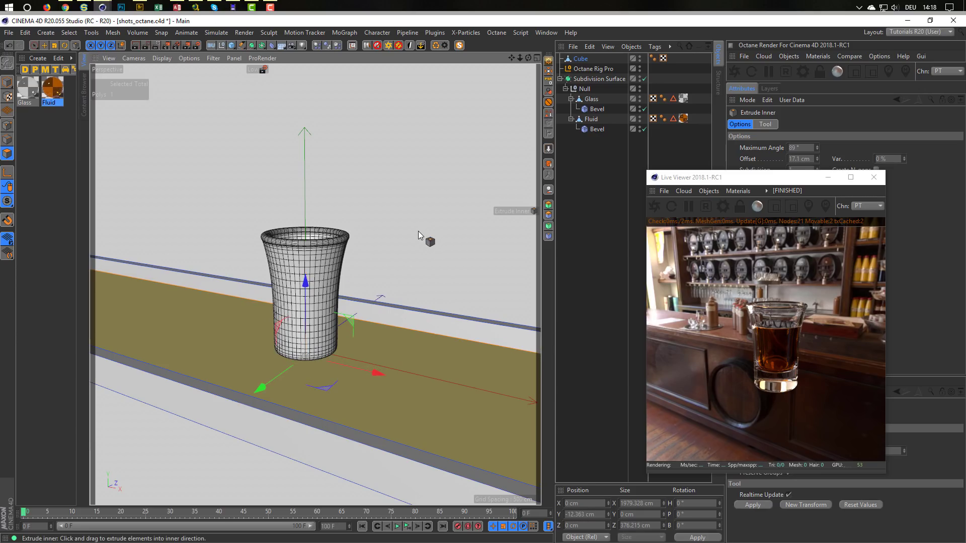
In the Right view, move the whole cube down to about Y -23.7 cm so its upper edge meets the glass base.
{"action": "middle_click", "coordinate": [399, 265]}
{"action": "middle_click", "coordinate": [249, 390]}
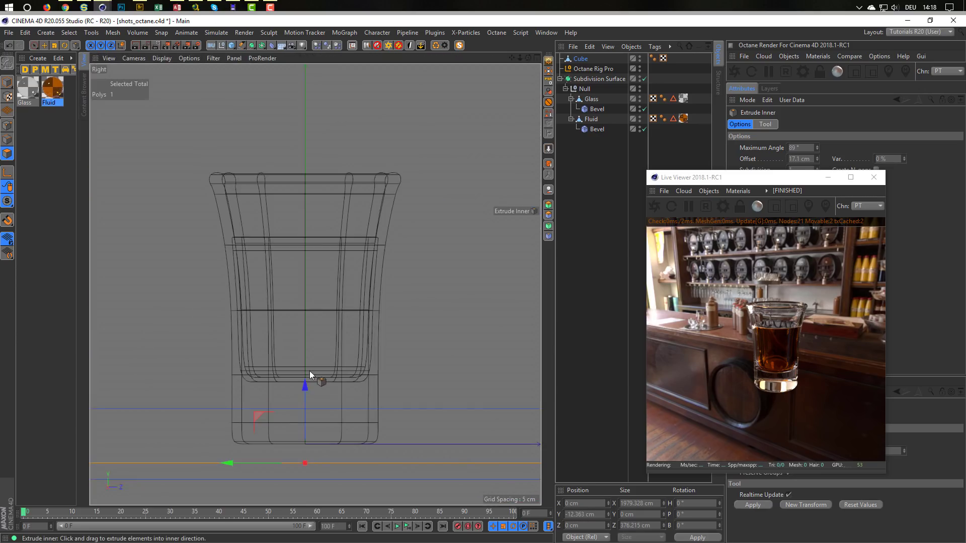
{"action": "left_click", "coordinate": [7, 82]}
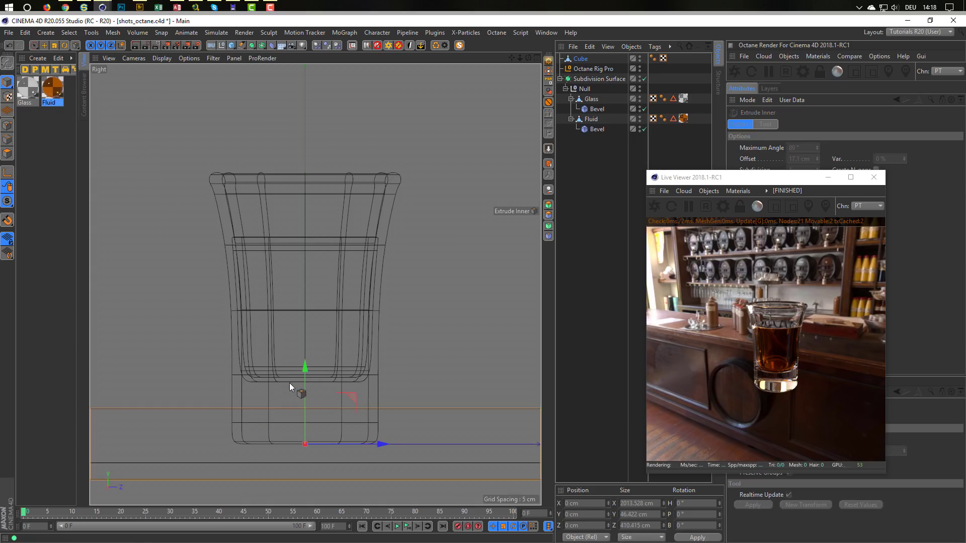
{"action": "key", "text": "e"}
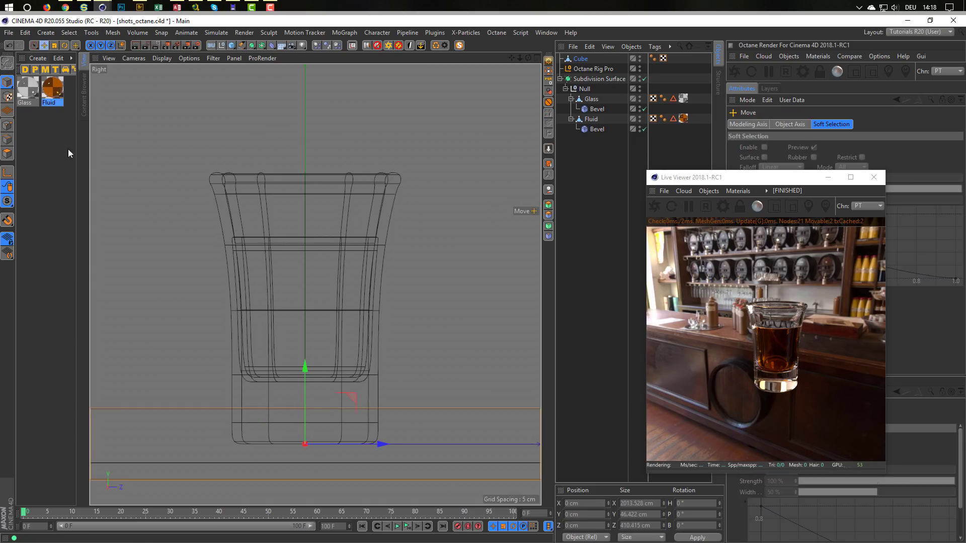
{"action": "left_click_drag", "start_coordinate": [306, 366], "coordinate": [298, 402]}
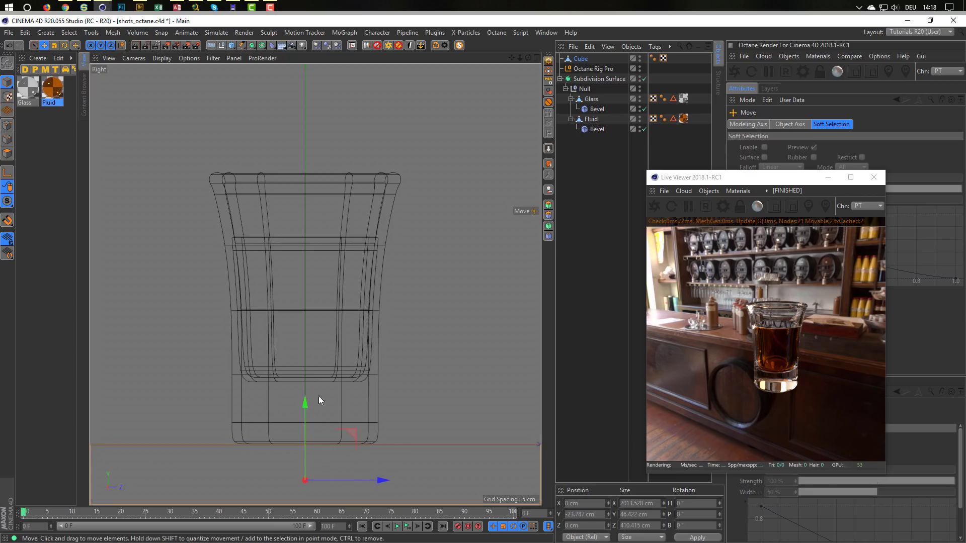
{"action": "middle_click", "coordinate": [299, 402]}
{"action": "middle_click", "coordinate": [300, 293]}
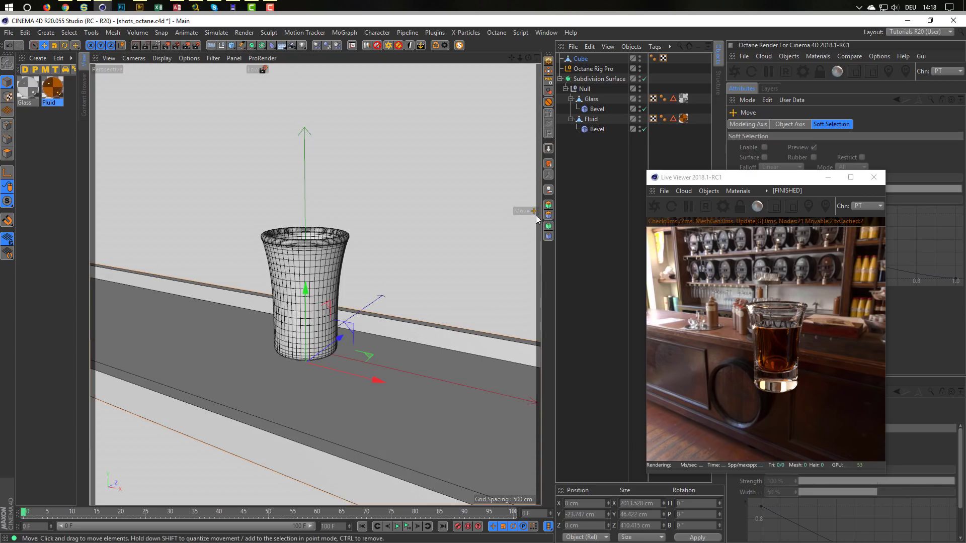
Add a cylinder at the glass's origin and scale it uniformly to about 27.3 cm wide and 54.6 cm high.
{"action": "left_click", "coordinate": [232, 45]}
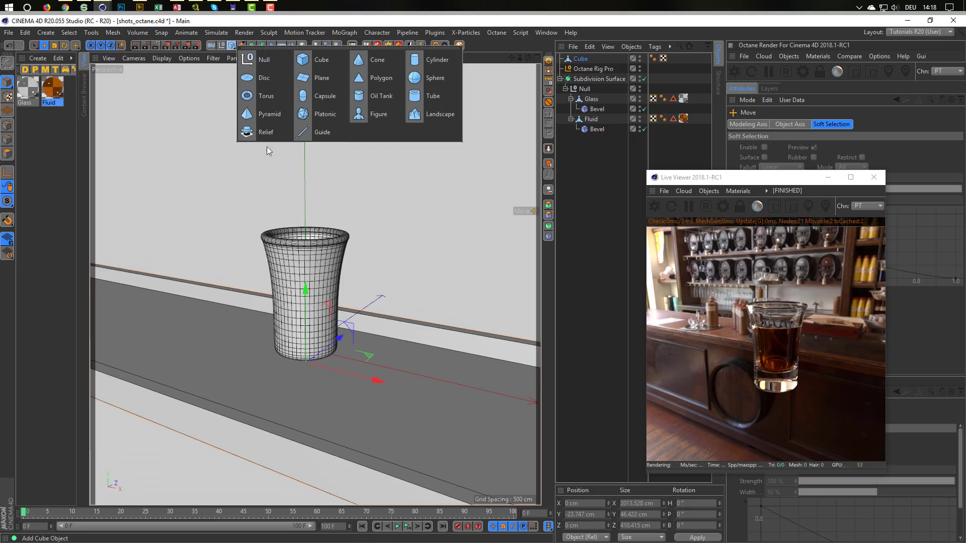
{"action": "left_click", "coordinate": [437, 59]}
{"action": "left_click_drag", "start_coordinate": [426, 319], "coordinate": [427, 400]}
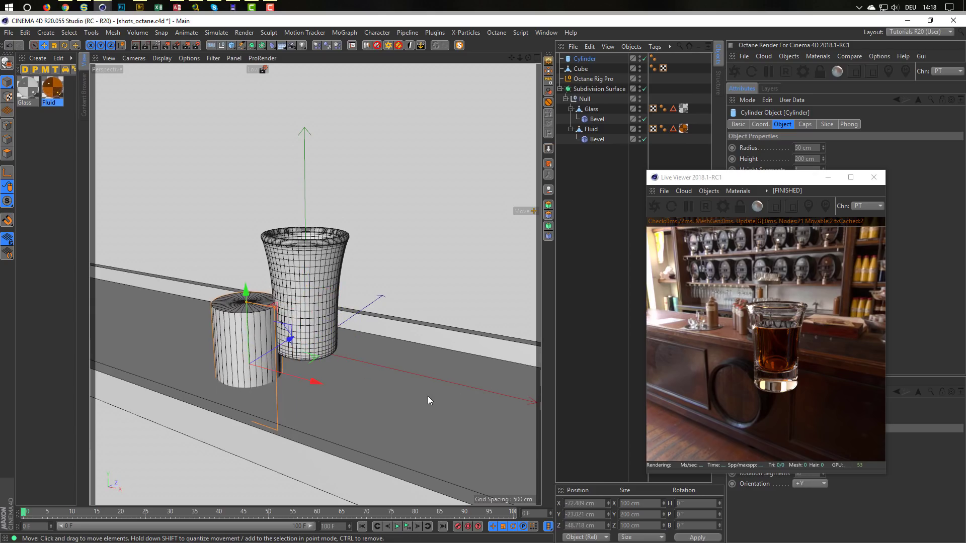
{"action": "key", "text": "ctrl+z"}
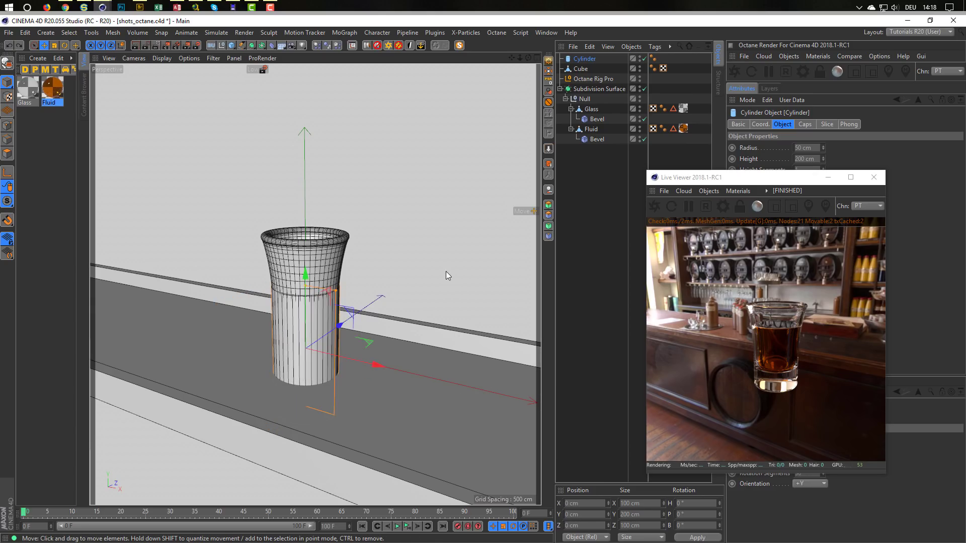
{"action": "key", "text": "t"}
{"action": "left_click_drag", "start_coordinate": [443, 289], "coordinate": [96, 387]}
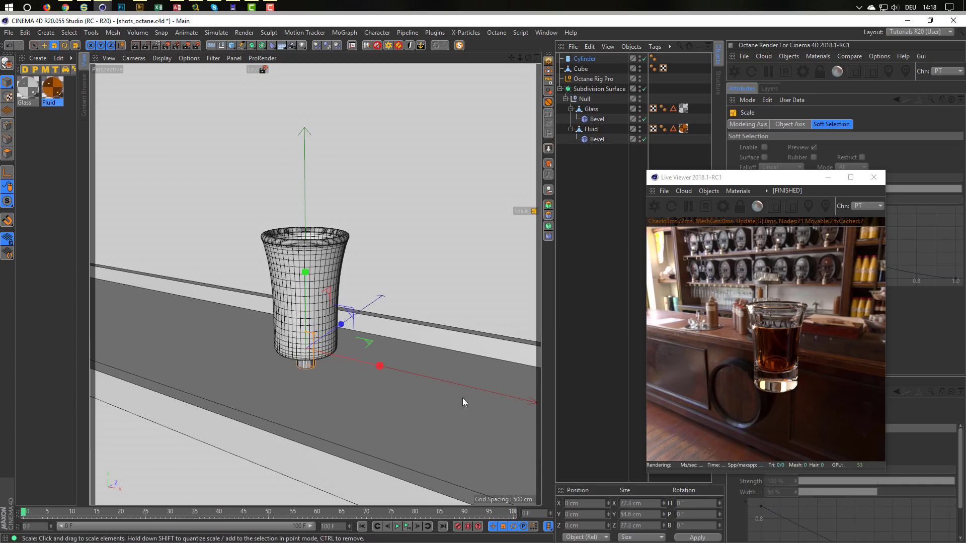
{"action": "middle_click", "coordinate": [442, 300]}
{"action": "middle_click", "coordinate": [278, 392]}
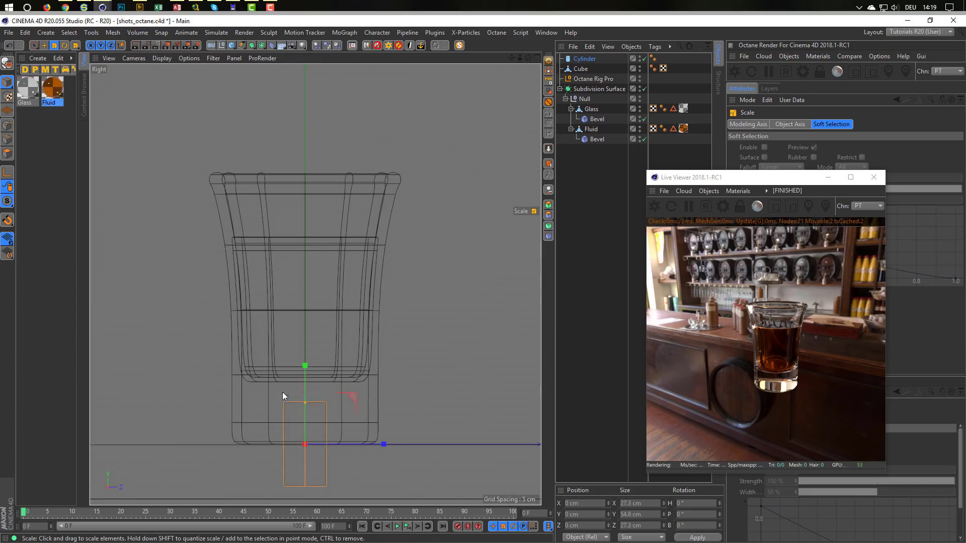
Scale the cylinder down to about 18.6 cm wide and 37.2 cm high, and lower it to about Y -19.1 cm beneath the glass.
{"action": "left_click_drag", "start_coordinate": [480, 374], "coordinate": [351, 397]}
{"action": "key", "text": "e"}
{"action": "left_click_drag", "start_coordinate": [304, 368], "coordinate": [310, 397]}
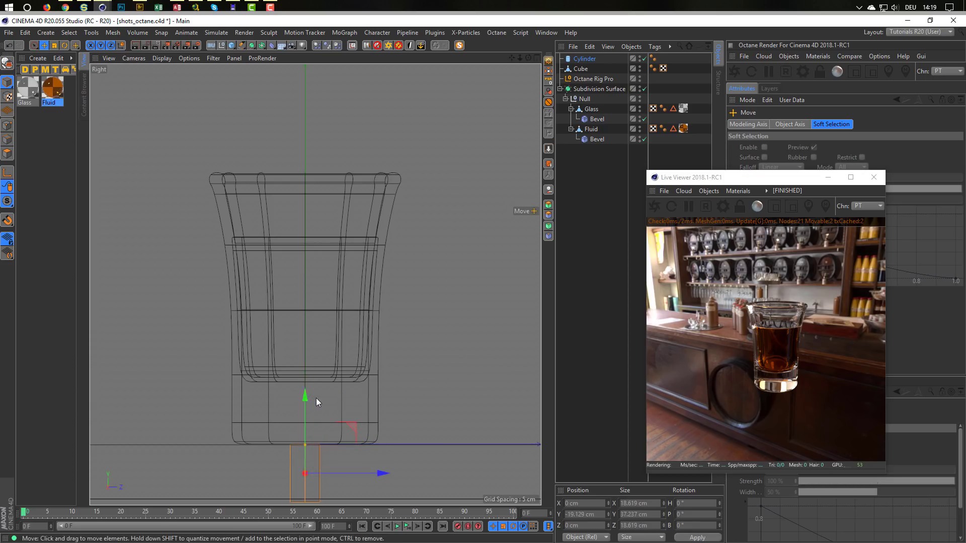
{"action": "middle_click", "coordinate": [371, 376]}
{"action": "middle_click", "coordinate": [256, 240]}
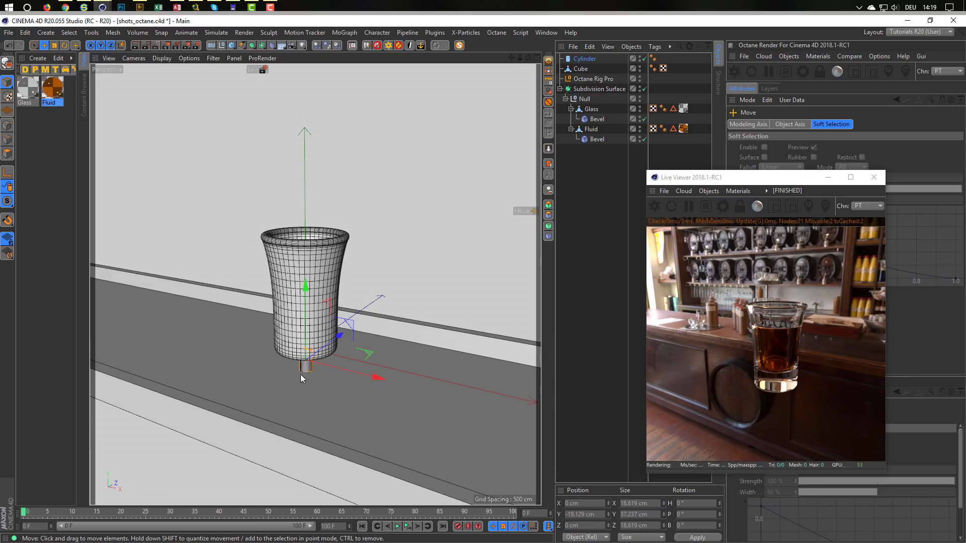
Close the live render preview and place the cylinder inside a new MoGraph Cloner.
{"action": "left_click", "coordinate": [594, 59]}
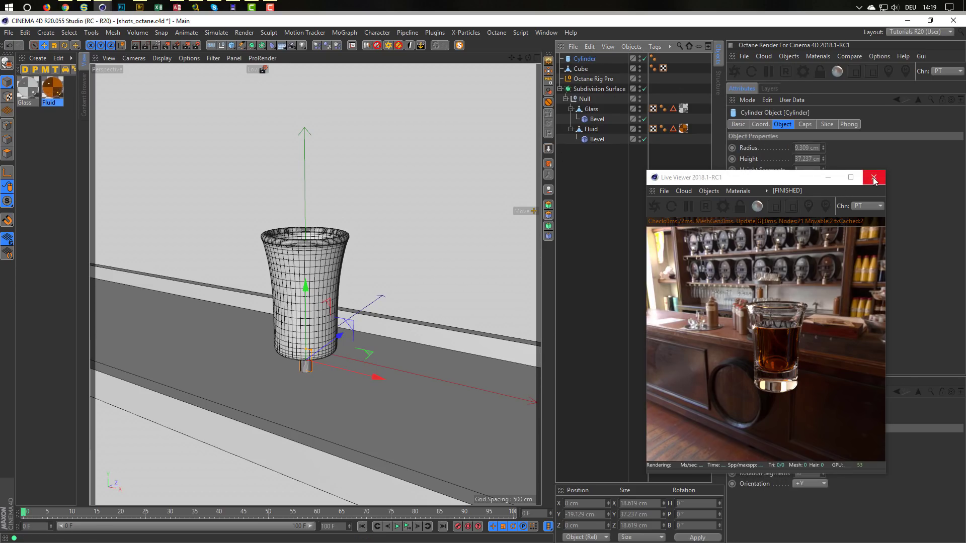
{"action": "left_click", "coordinate": [874, 177]}
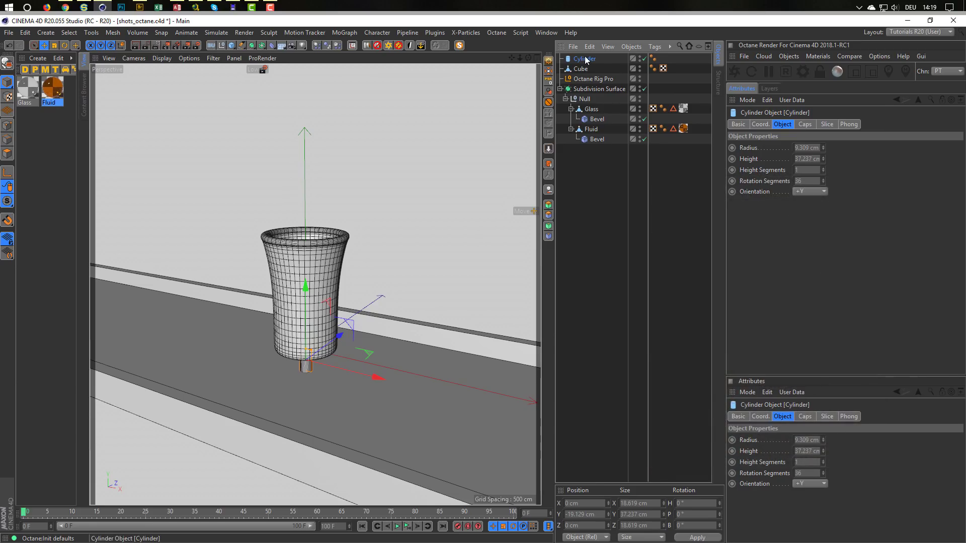
{"action": "left_click", "coordinate": [251, 46]}
{"action": "left_click", "coordinate": [342, 31]}
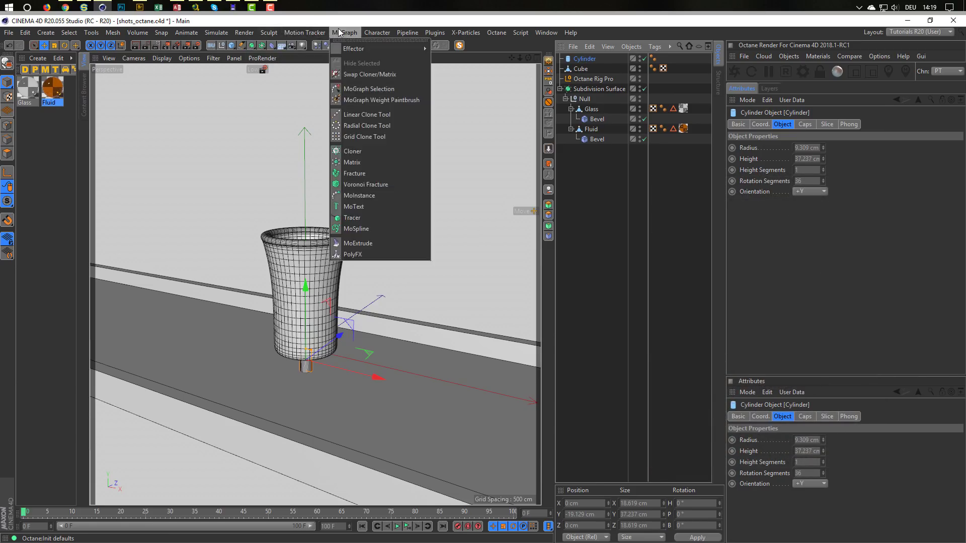
{"action": "left_click", "coordinate": [371, 151], "text": "alt"}
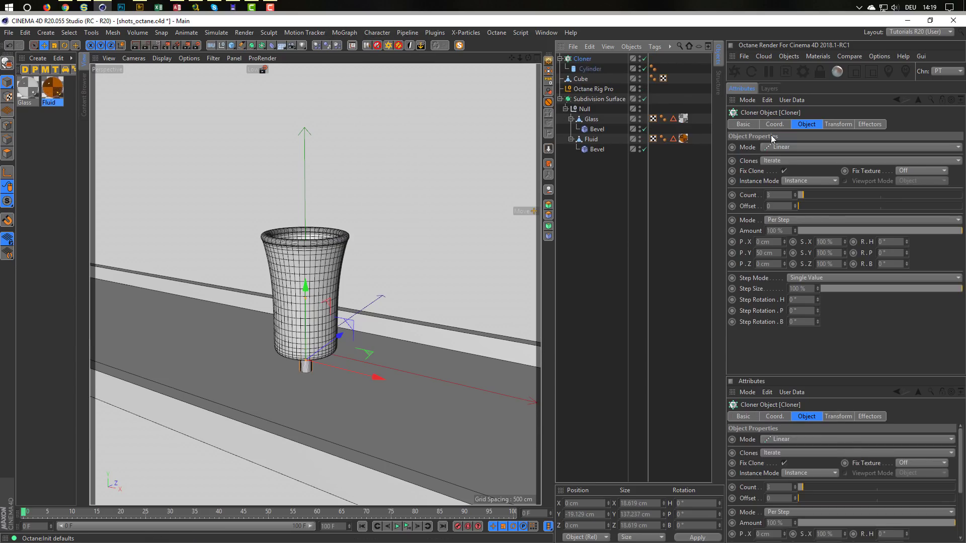
Set the cloner to Grid Array with a Y count of 1 and a grid size of 45 cm in X and 55 cm in Z.
{"action": "left_click", "coordinate": [794, 147]}
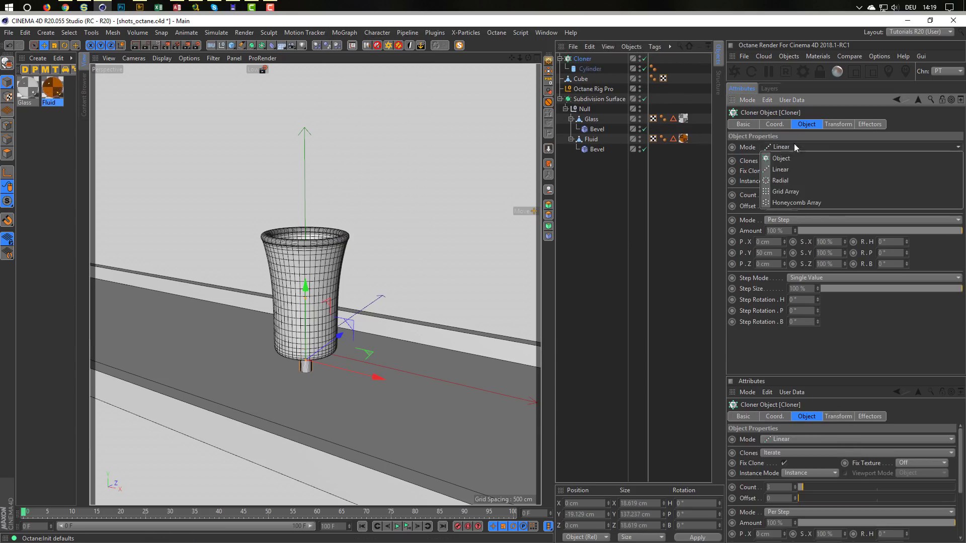
{"action": "left_click", "coordinate": [841, 191]}
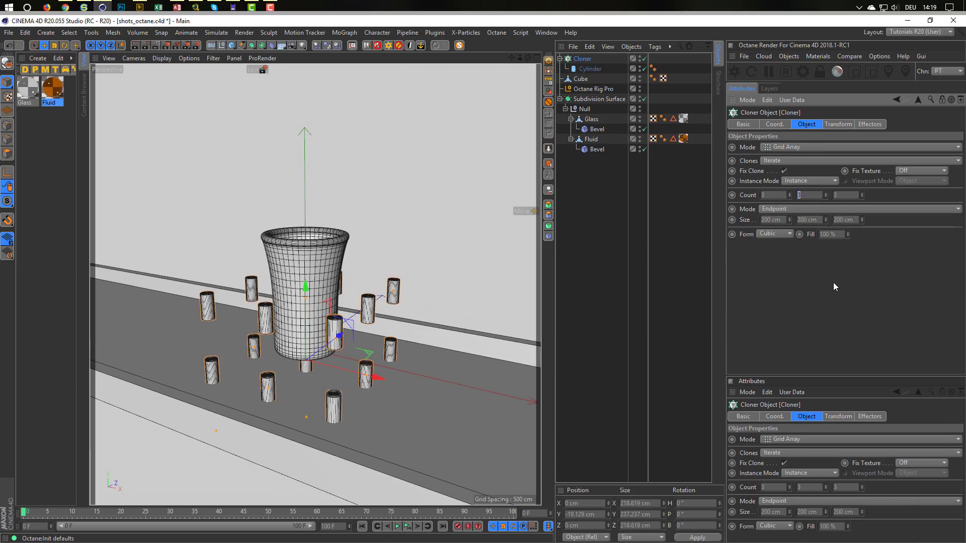
{"action": "type", "text": "1"}
{"action": "key", "text": "Return"}
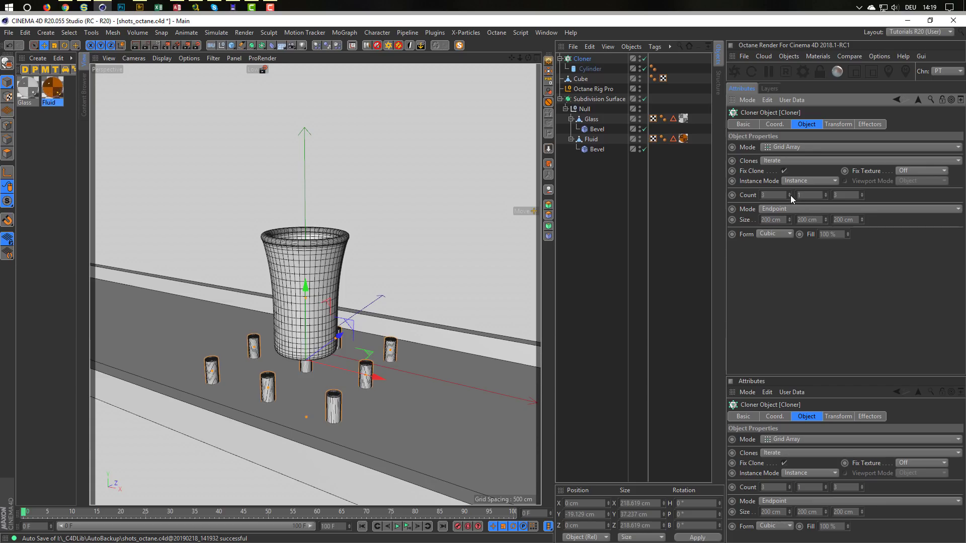
{"action": "mouse_move", "coordinate": [788, 220]}
{"action": "left_mouse_down"}
{"action": "mouse_move", "coordinate": [707, 219]}
{"action": "mouse_move", "coordinate": [810, 230]}
{"action": "mouse_move", "coordinate": [847, 220]}
{"action": "mouse_move", "coordinate": [800, 220]}
{"action": "left_mouse_up"}
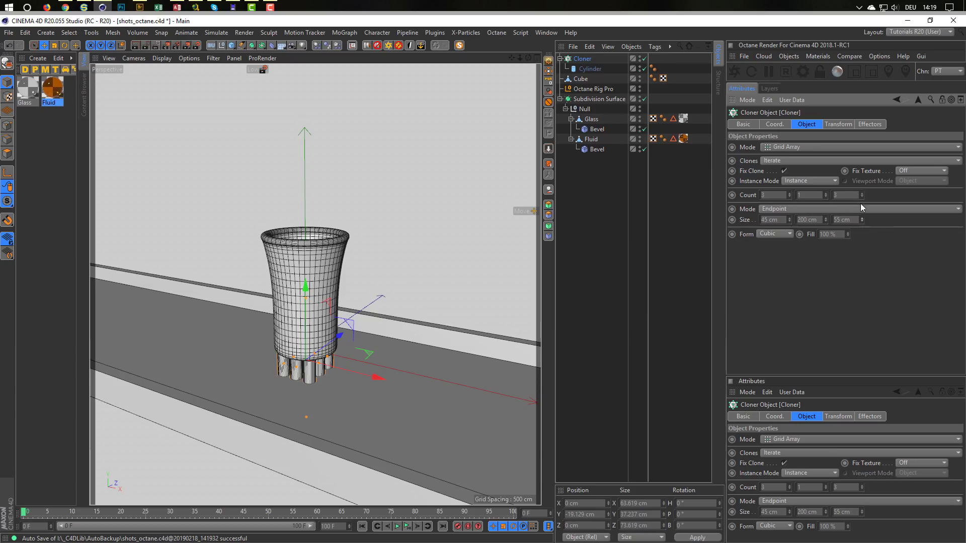
Switch the cloner's grid spacing to Per-Step and raise the X count to 72.
{"action": "left_click", "coordinate": [790, 193]}
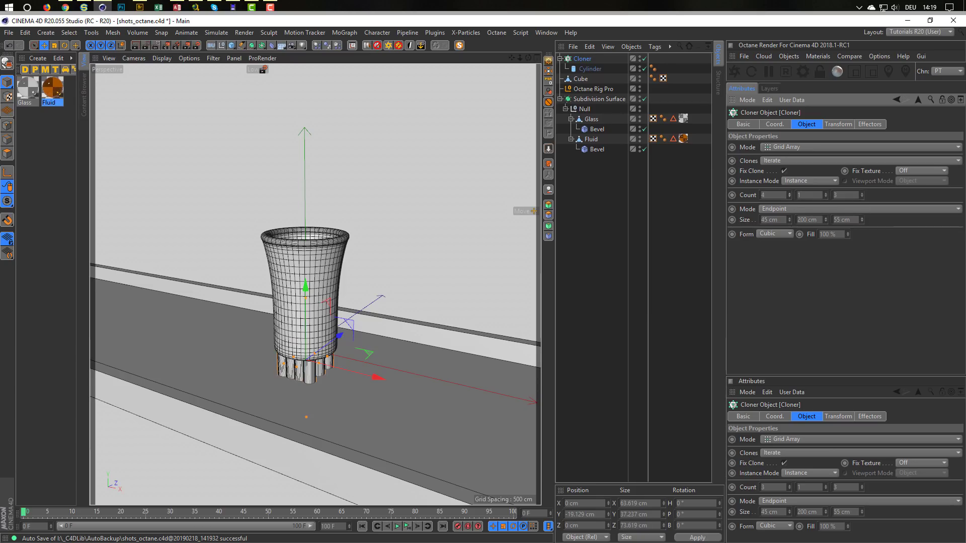
{"action": "left_click", "coordinate": [789, 196]}
{"action": "left_click", "coordinate": [787, 209]}
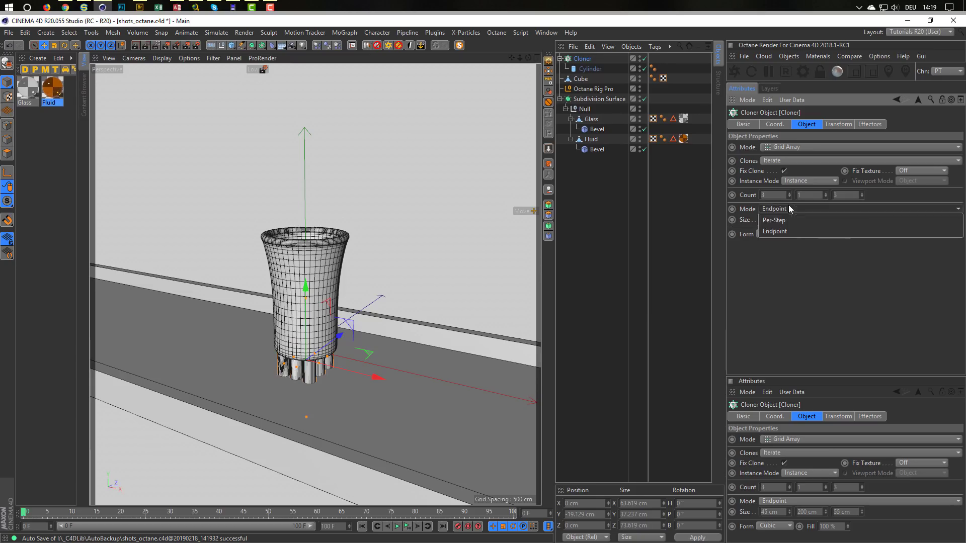
{"action": "left_click", "coordinate": [786, 217]}
{"action": "left_click_drag", "start_coordinate": [788, 194], "coordinate": [789, 160]}
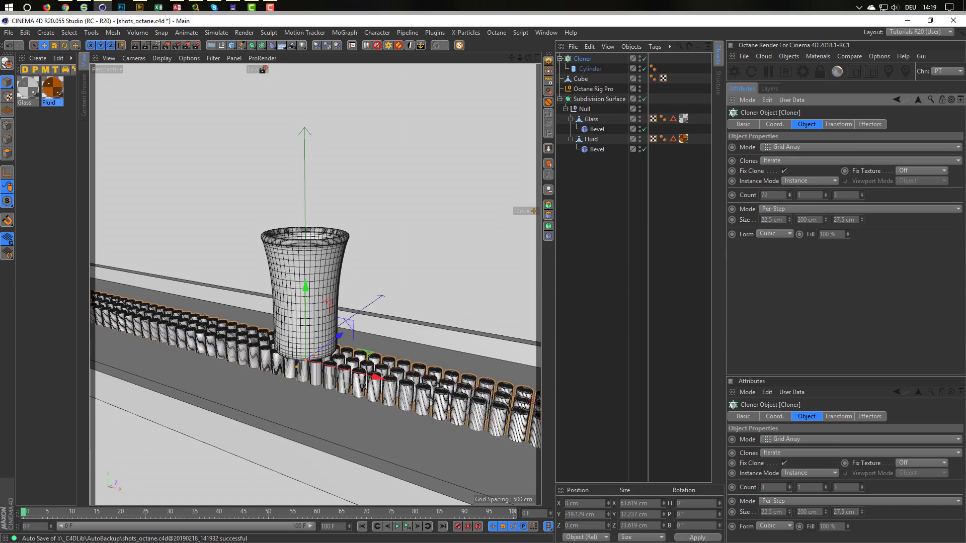
Set the cloner's instance mode to Render Instance and raise its Z count to 14.
{"action": "left_click", "coordinate": [790, 178]}
{"action": "left_click", "coordinate": [801, 207]}
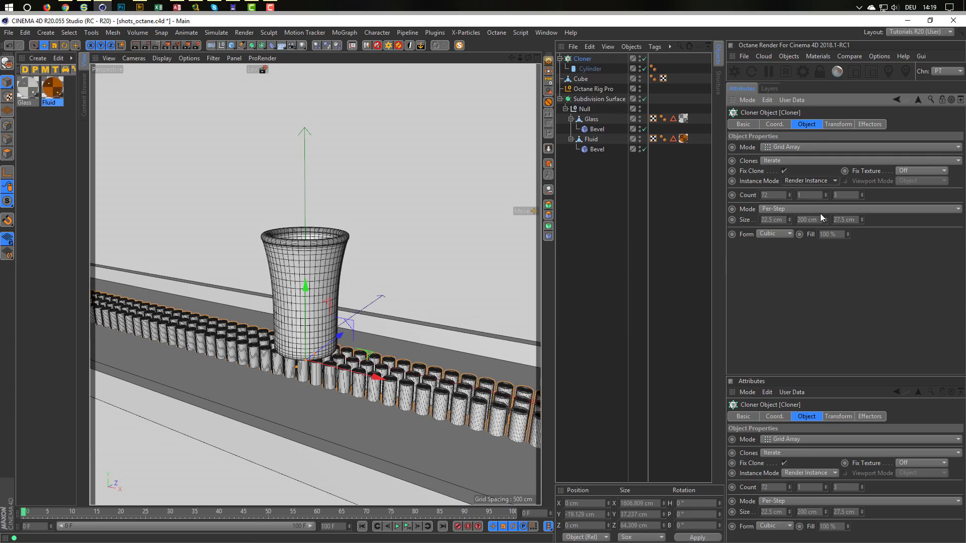
{"action": "left_click_drag", "start_coordinate": [861, 194], "coordinate": [861, 190]}
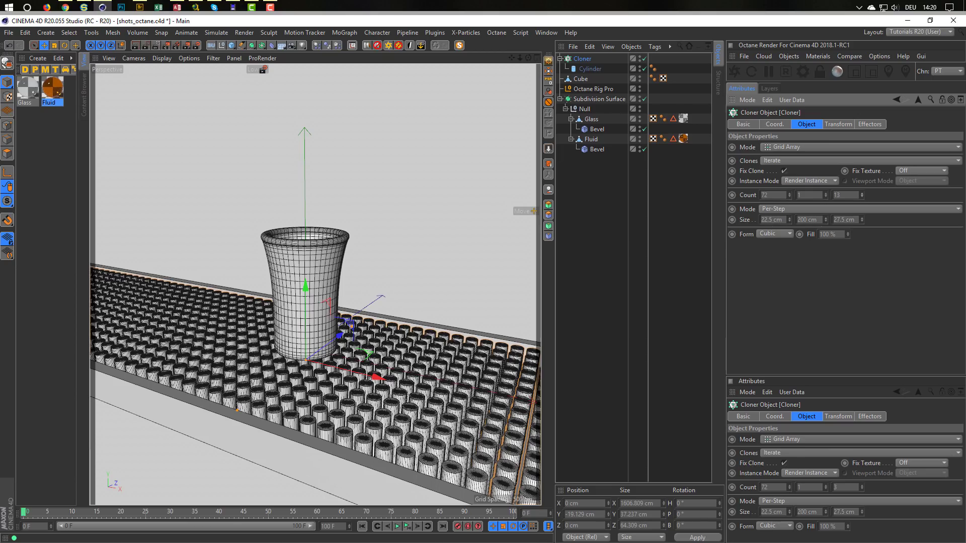
{"action": "left_click", "coordinate": [861, 194]}
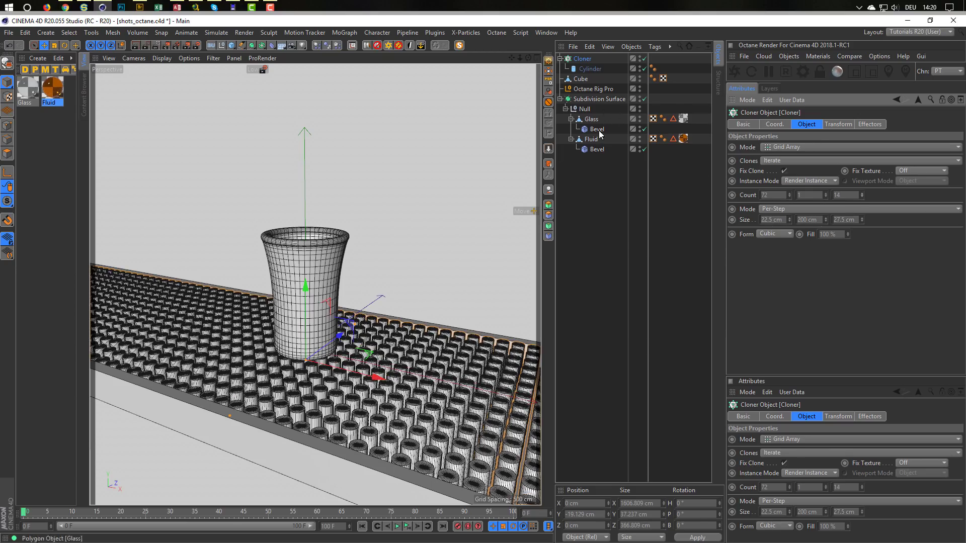
Add a fillet with a 2 cm radius to the cloned cylinder's caps.
{"action": "left_click", "coordinate": [590, 69]}
{"action": "left_click", "coordinate": [804, 124]}
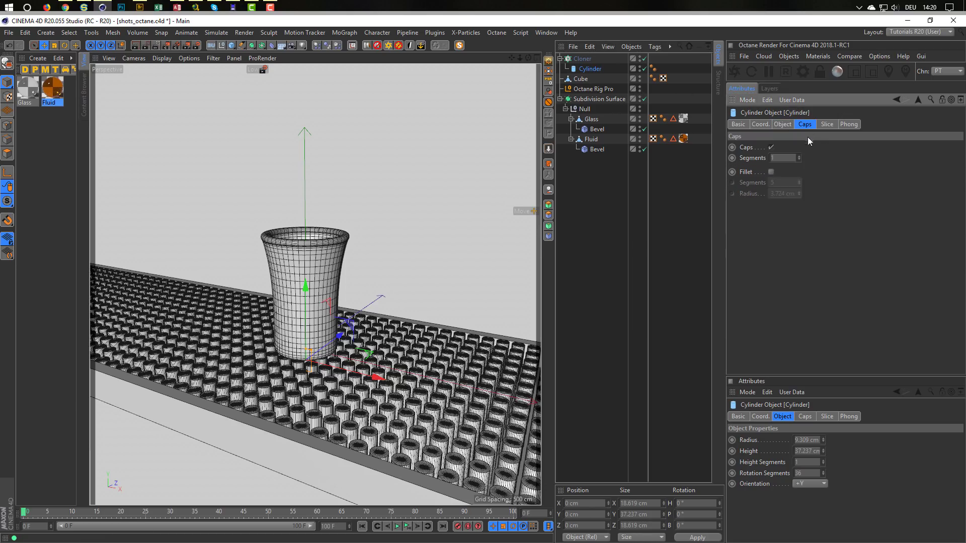
{"action": "left_click", "coordinate": [771, 172]}
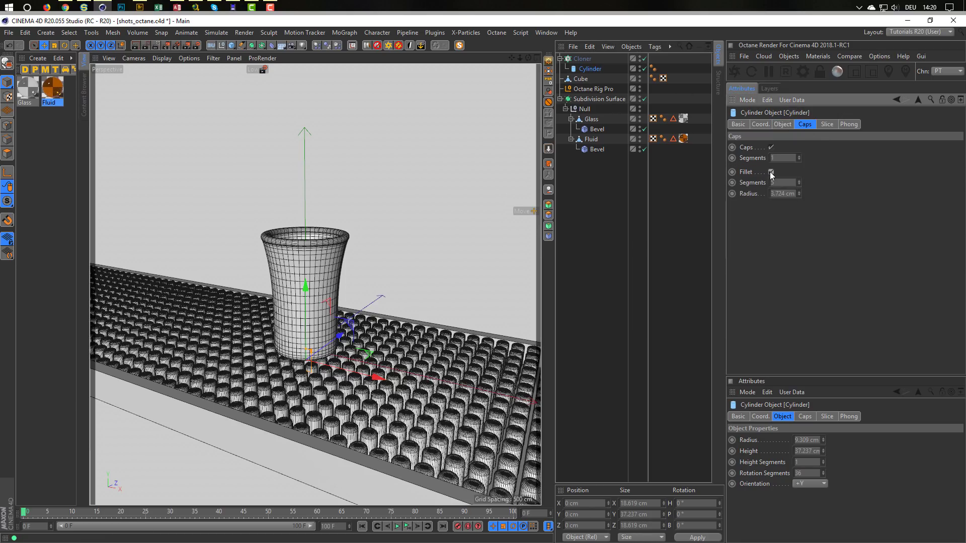
{"action": "left_click", "coordinate": [782, 194]}
{"action": "type", "text": "2"}
{"action": "key", "text": "Return"}
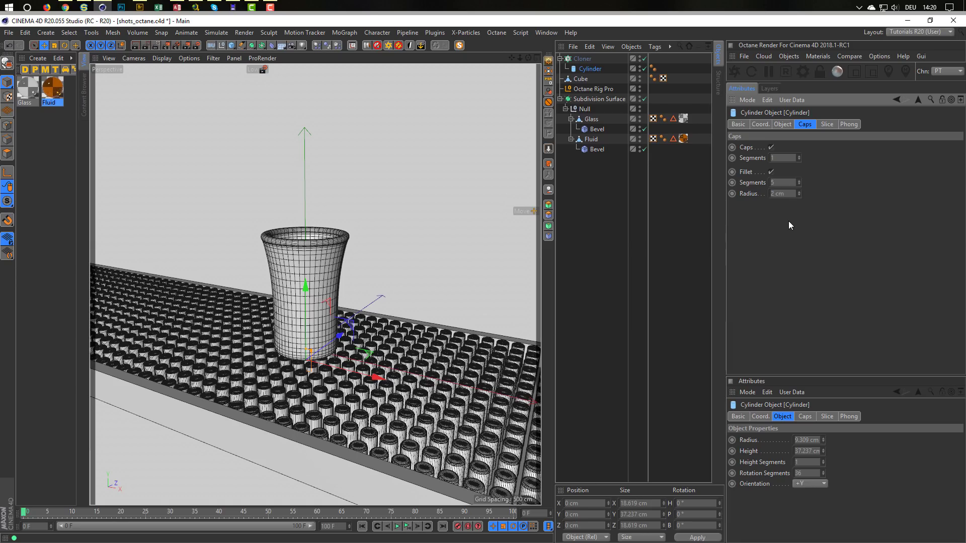
{"action": "middle_click", "coordinate": [376, 362]}
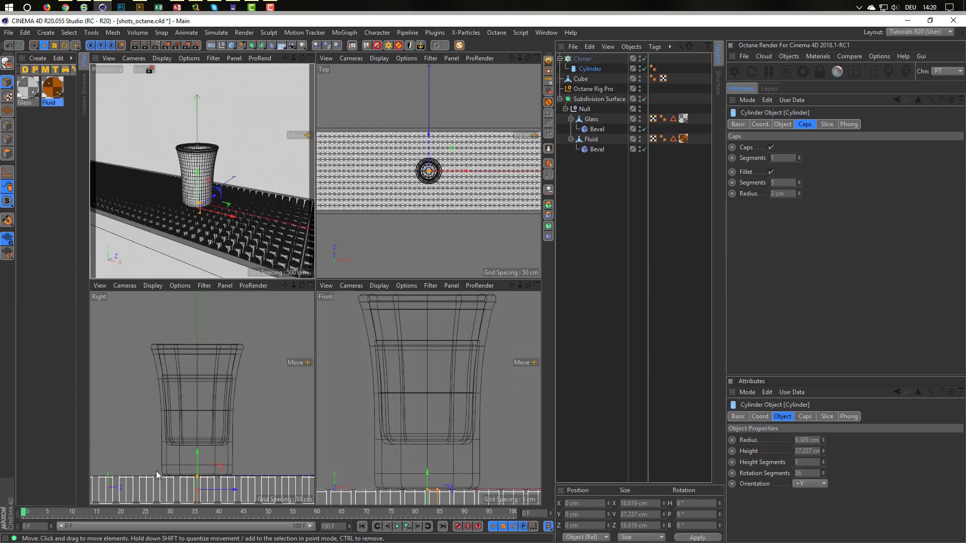
{"action": "middle_click", "coordinate": [237, 218]}
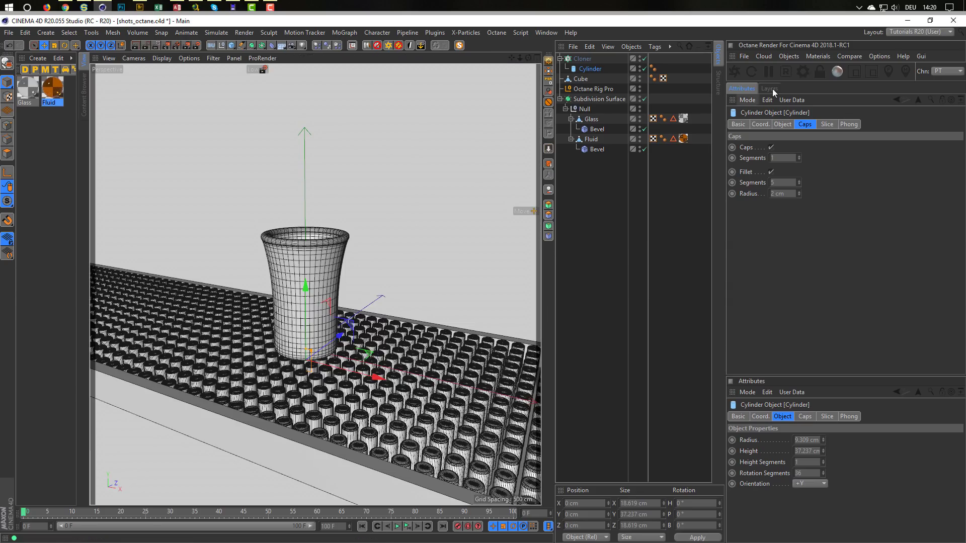
Create an Octane Glossy material and name it Matte.
{"action": "left_click", "coordinate": [817, 56]}
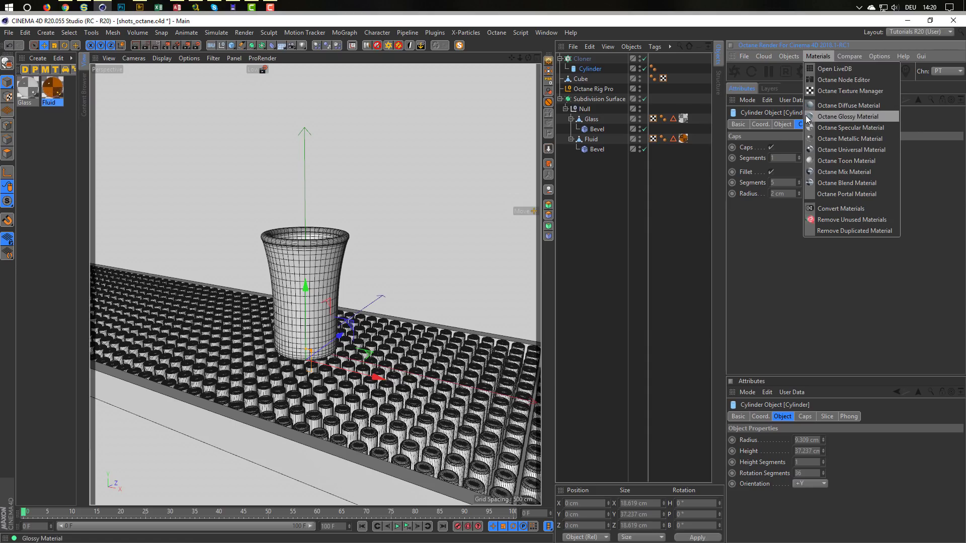
{"action": "left_click", "coordinate": [836, 116]}
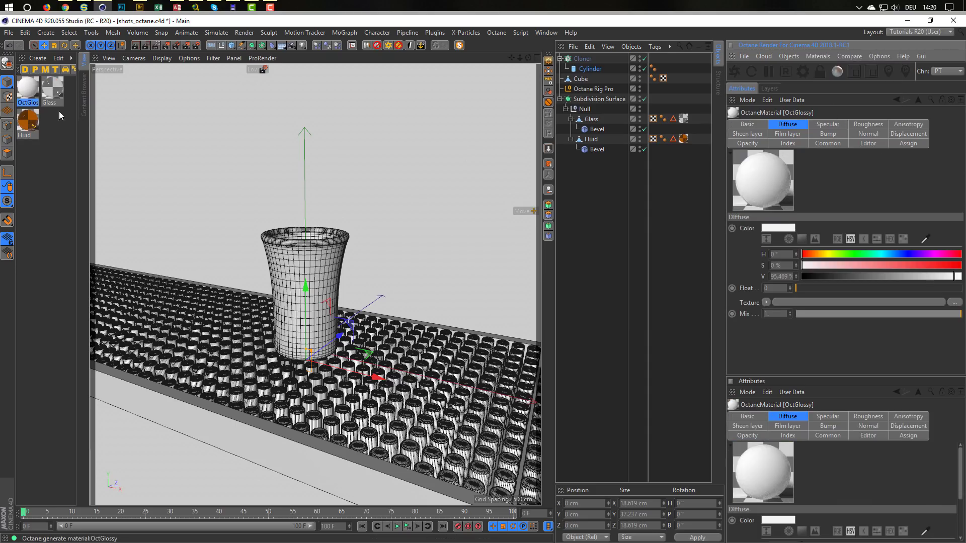
{"action": "double_click", "coordinate": [24, 101]}
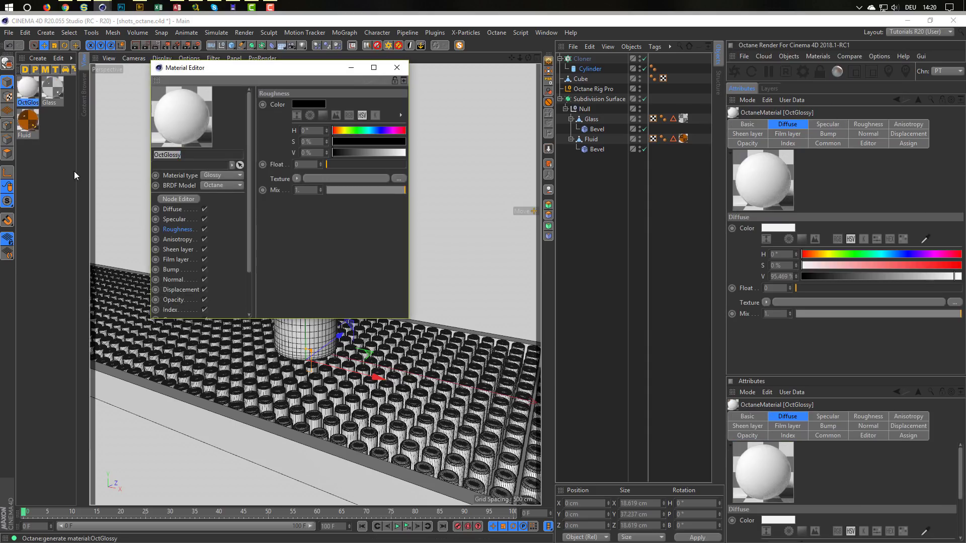
{"action": "type", "text": "Matte"}
{"action": "key", "text": "Return"}
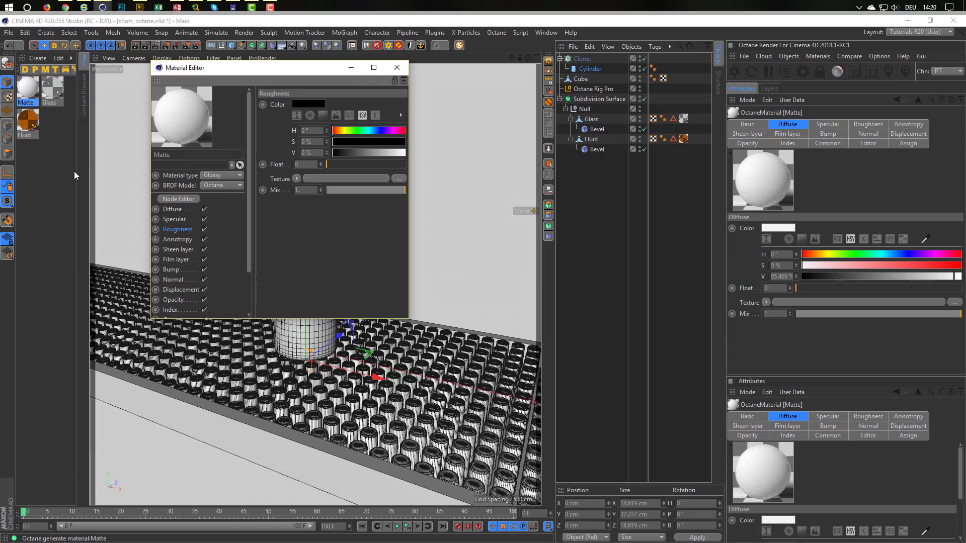
Connect an RGB Spectrum node to the Matte material's Diffuse channel in the Octane Node Editor and set its brightness to 16%.
{"action": "left_click", "coordinate": [198, 201]}
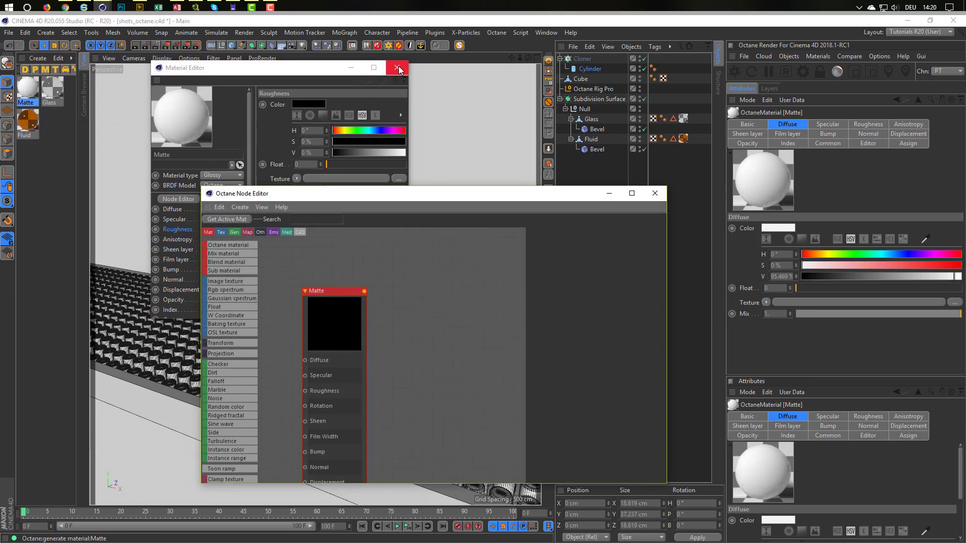
{"action": "left_click", "coordinate": [397, 67]}
{"action": "left_click_drag", "start_coordinate": [325, 300], "coordinate": [385, 249]}
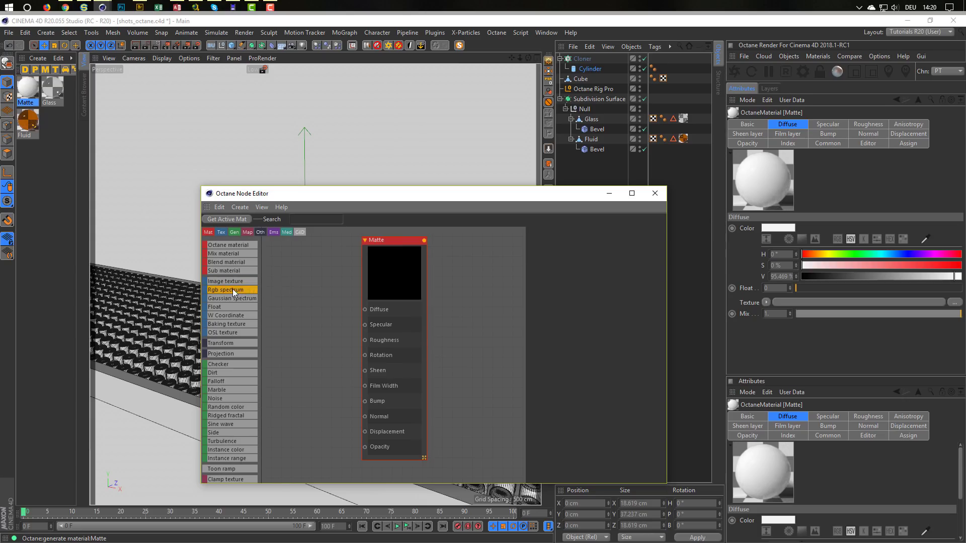
{"action": "left_click_drag", "start_coordinate": [297, 306], "coordinate": [364, 310]}
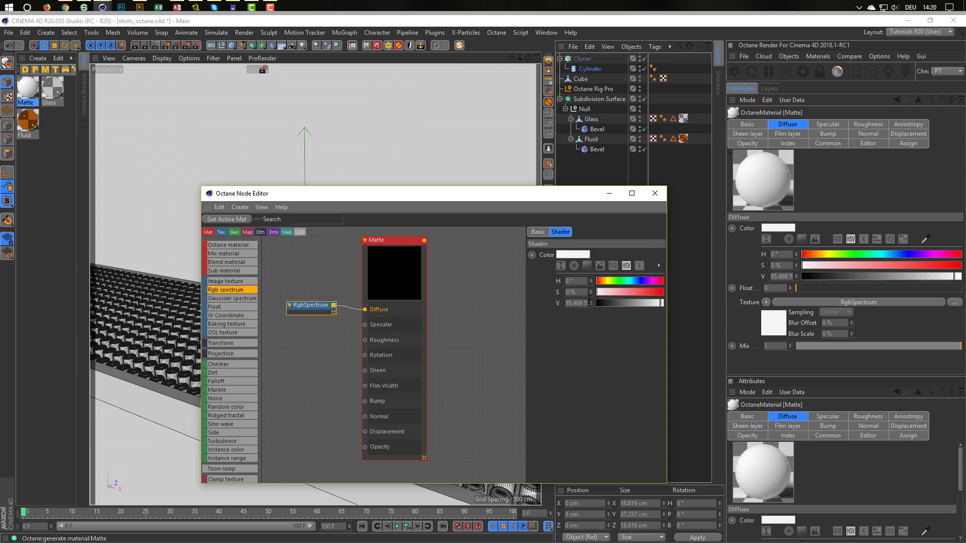
{"action": "left_click_drag", "start_coordinate": [596, 304], "coordinate": [607, 303]}
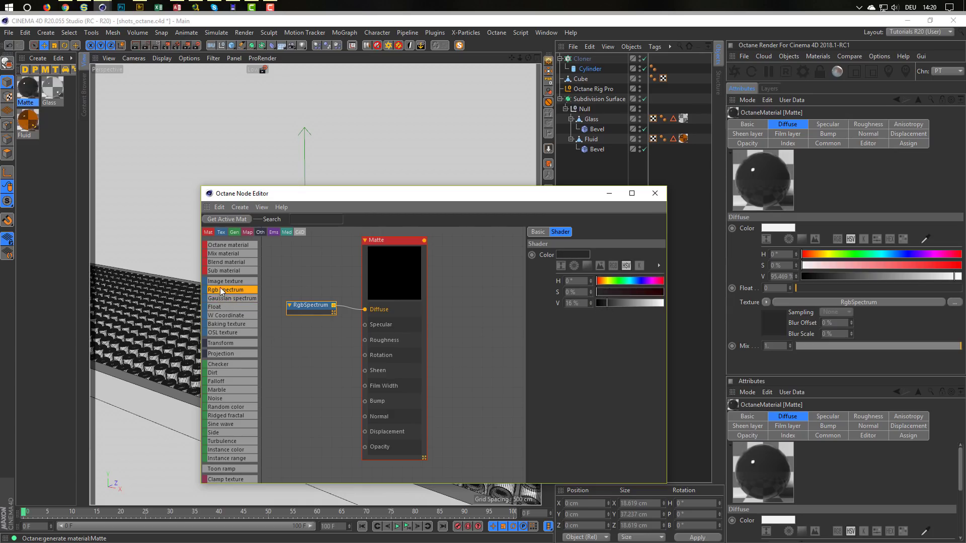
Connect Float textures of about 0.154 to Roughness and 0.5 to Specular on the Matte material, and close the Octane Node Editor.
{"action": "left_click_drag", "start_coordinate": [294, 342], "coordinate": [318, 343]}
{"action": "left_click", "coordinate": [597, 255]}
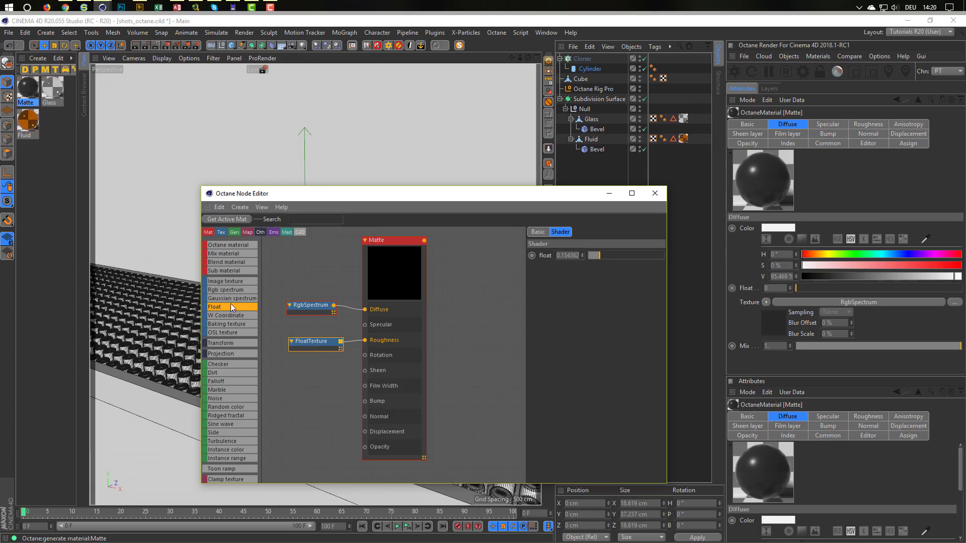
{"action": "left_click_drag", "start_coordinate": [277, 319], "coordinate": [364, 325]}
{"action": "left_click", "coordinate": [321, 328]}
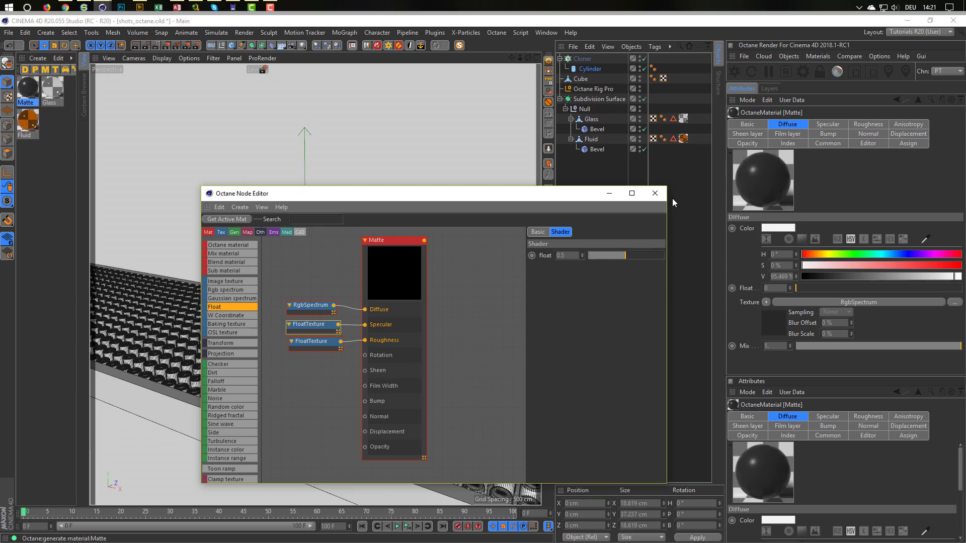
{"action": "left_click", "coordinate": [655, 193]}
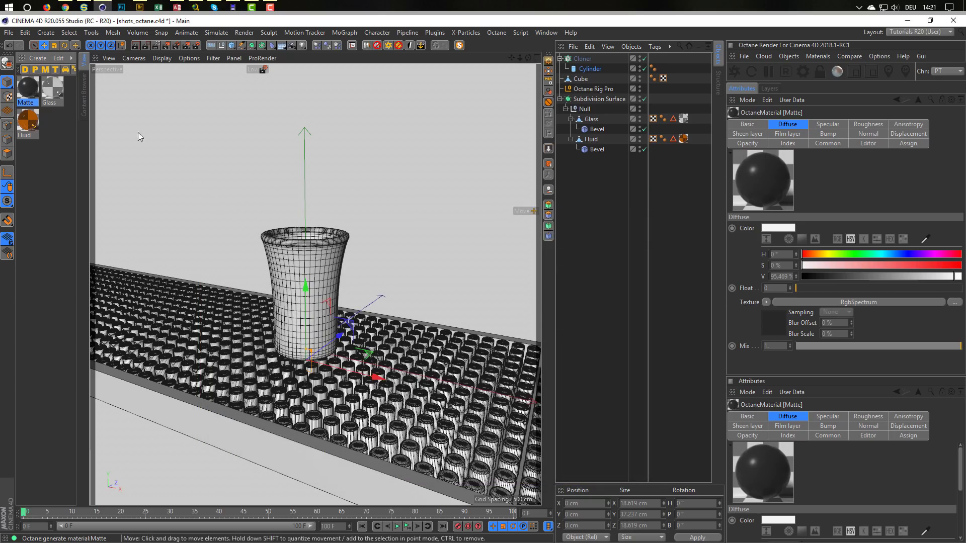
Assign the Matte material to the Cube and select its texture tag.
{"action": "left_click_drag", "start_coordinate": [30, 90], "coordinate": [591, 84]}
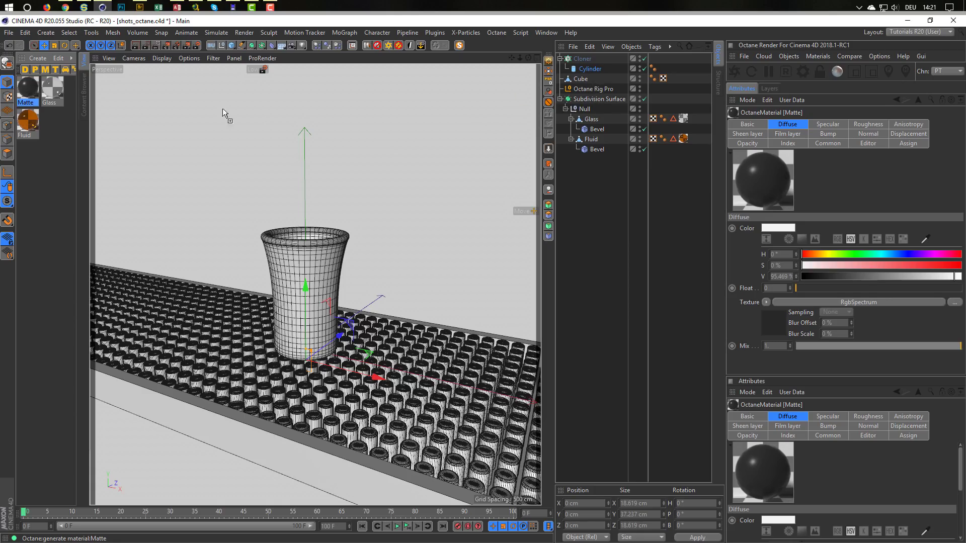
{"action": "left_click_drag", "start_coordinate": [147, 107], "coordinate": [583, 80]}
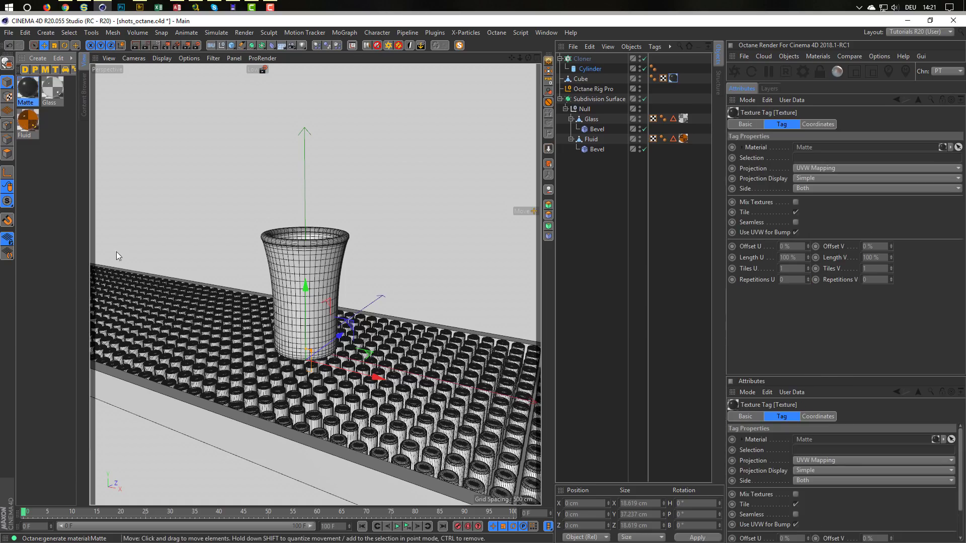
{"action": "left_click", "coordinate": [584, 78]}
{"action": "left_click", "coordinate": [673, 78]}
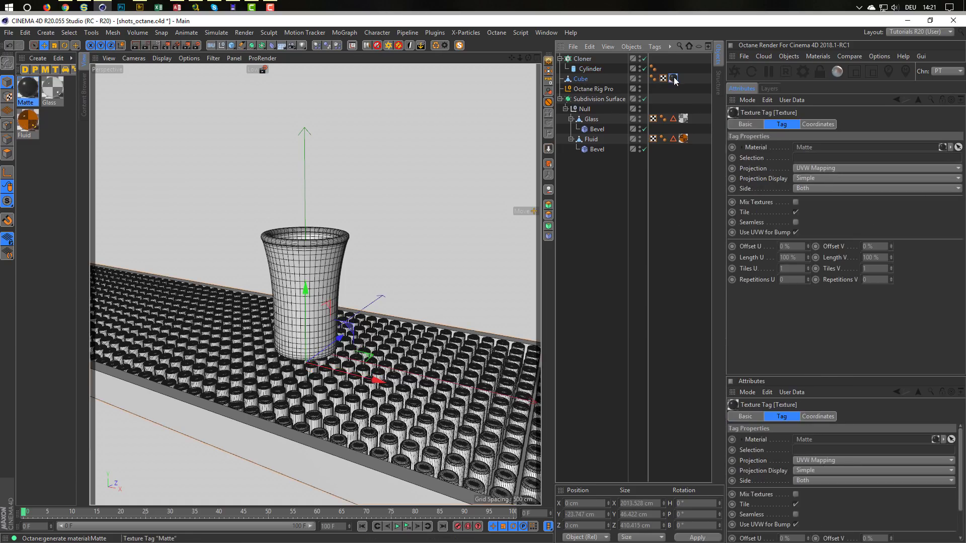
Change the Cube's Matte texture tag to Cubic projection and fit it to the object.
{"action": "left_click", "coordinate": [811, 168]}
{"action": "left_click", "coordinate": [810, 212]}
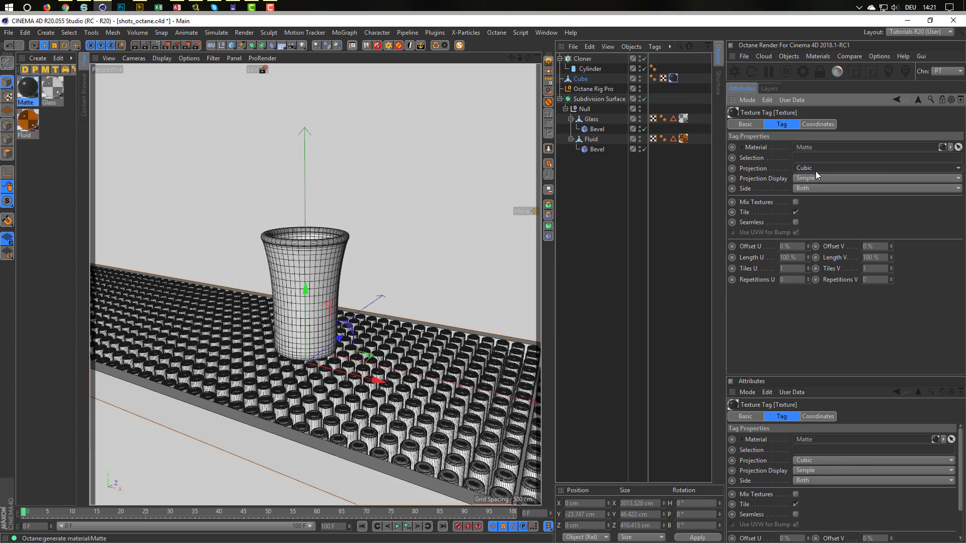
{"action": "right_click", "coordinate": [674, 79]}
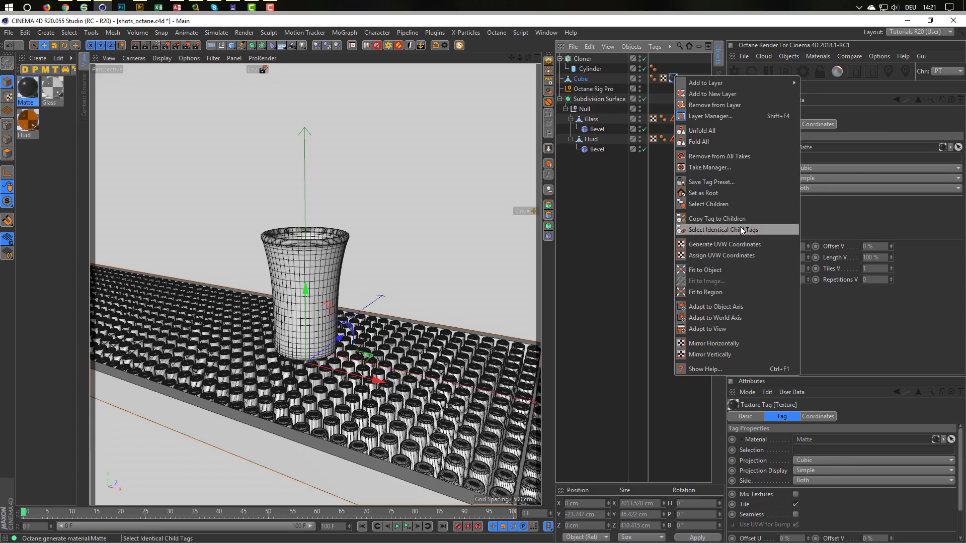
{"action": "left_click", "coordinate": [708, 269]}
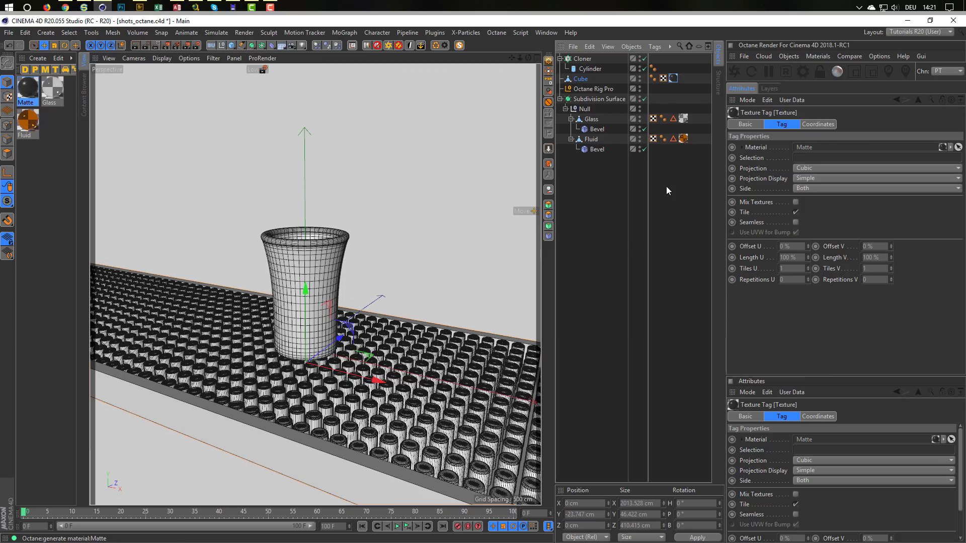
Group the Cloner and Cube into a null named Matte and expand the group.
{"action": "left_click", "coordinate": [560, 59]}
{"action": "left_click", "coordinate": [581, 59], "text": "ctrl"}
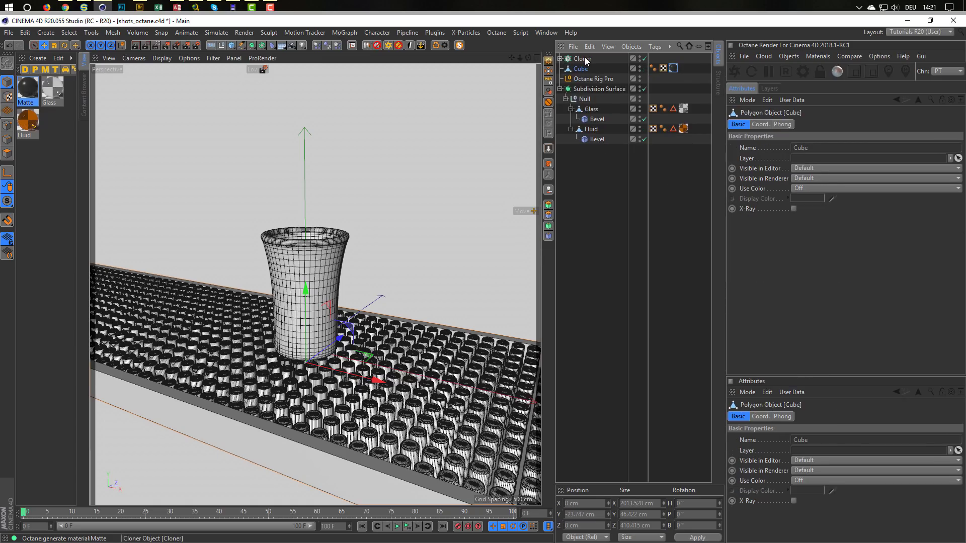
{"action": "key", "text": "alt+g"}
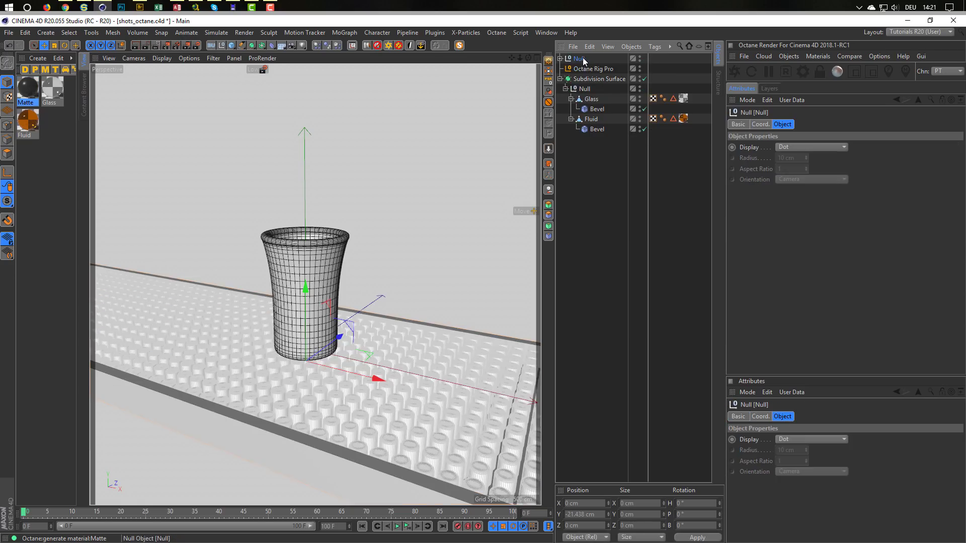
{"action": "double_click", "coordinate": [581, 58]}
{"action": "type", "text": "Matte"}
{"action": "key", "text": "Return"}
{"action": "left_click", "coordinate": [560, 58]}
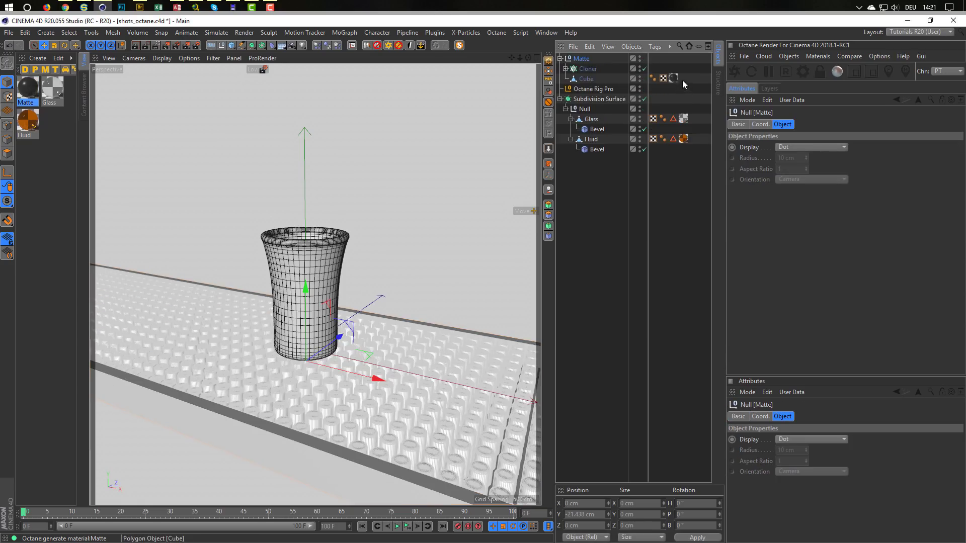
Move the Matte texture tag from the Cube to the Matte null and place that group last in the object hierarchy.
{"action": "left_click_drag", "start_coordinate": [656, 60], "coordinate": [653, 59]}
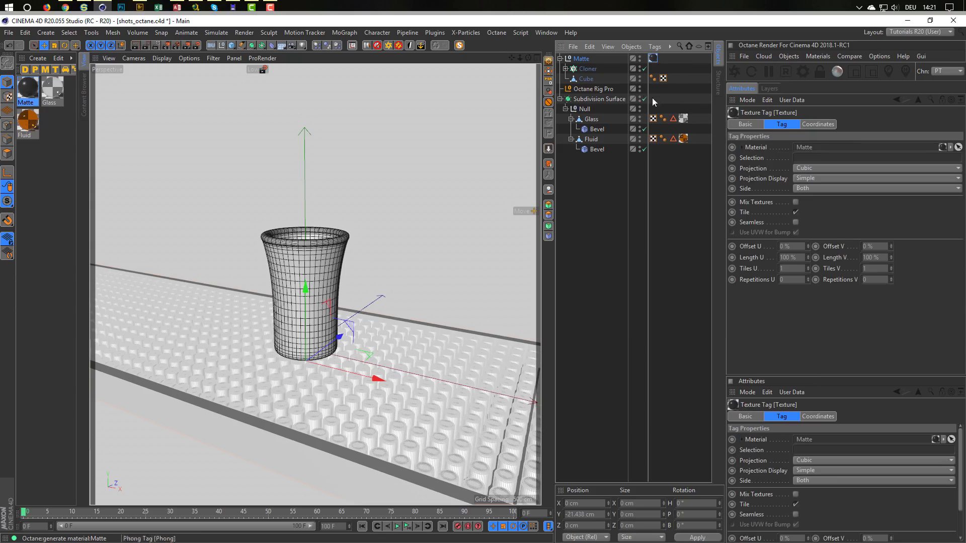
{"action": "left_click", "coordinate": [560, 59]}
{"action": "left_click_drag", "start_coordinate": [579, 59], "coordinate": [581, 168]}
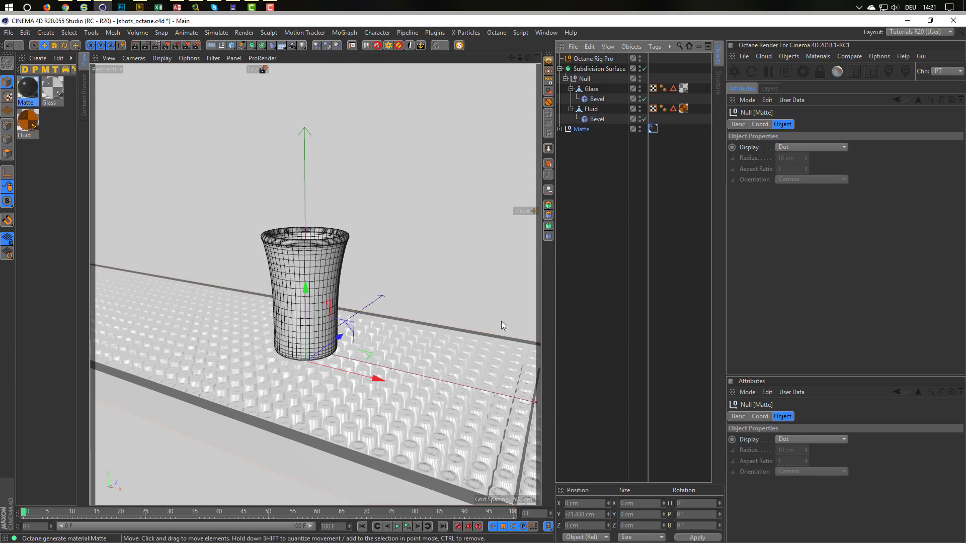
{"action": "left_click", "coordinate": [560, 128]}
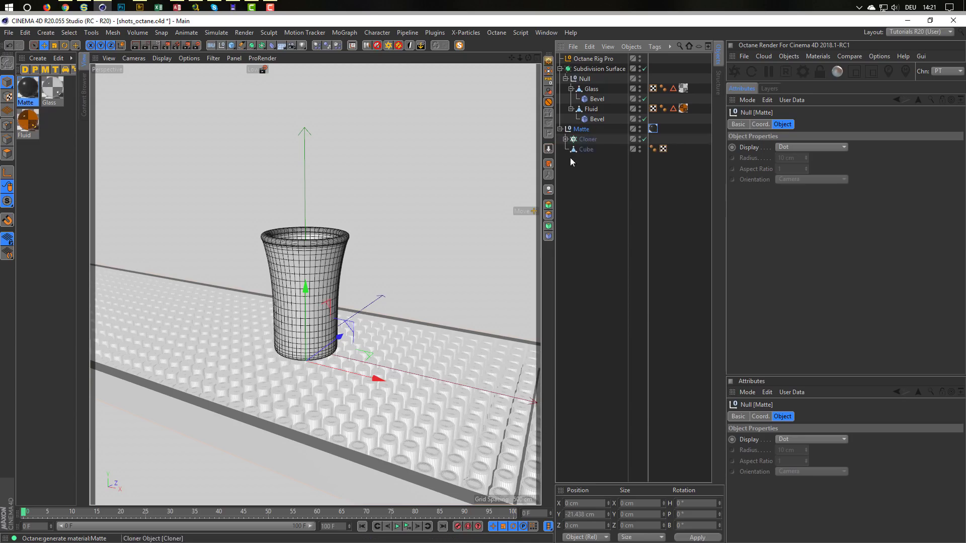
Add a Bevel deformer under the Cube with a 3 cm offset and 5 subdivisions, and save the scene.
{"action": "left_click", "coordinate": [584, 148]}
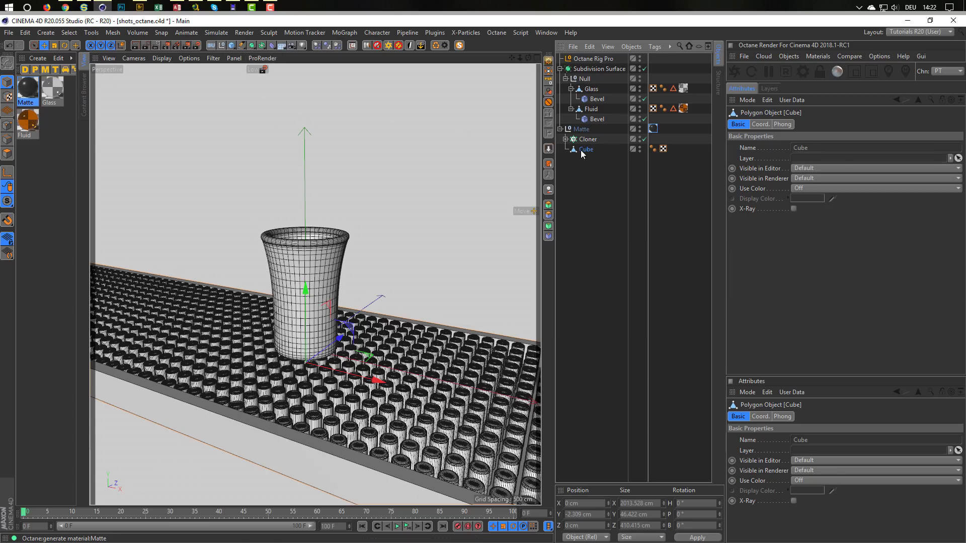
{"action": "left_click", "coordinate": [271, 50]}
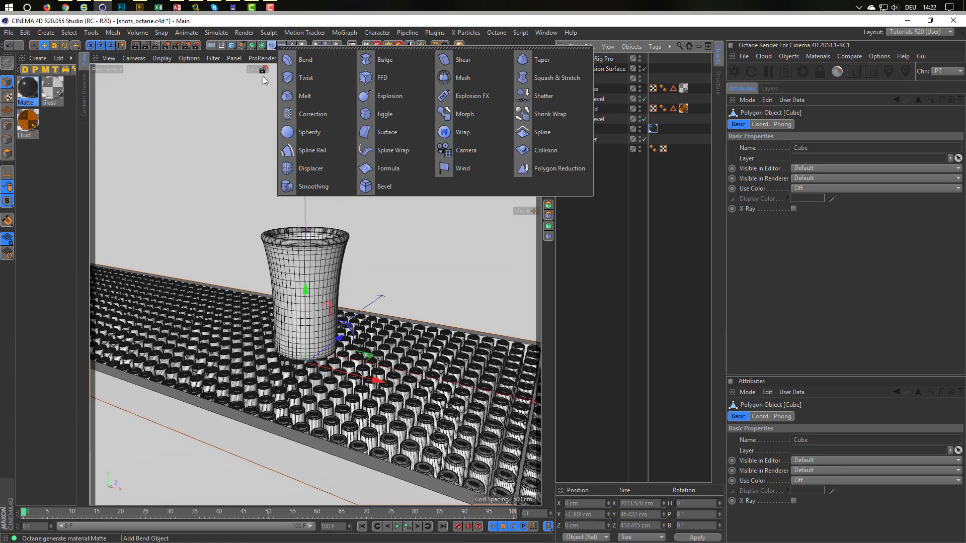
{"action": "left_click", "coordinate": [385, 186]}
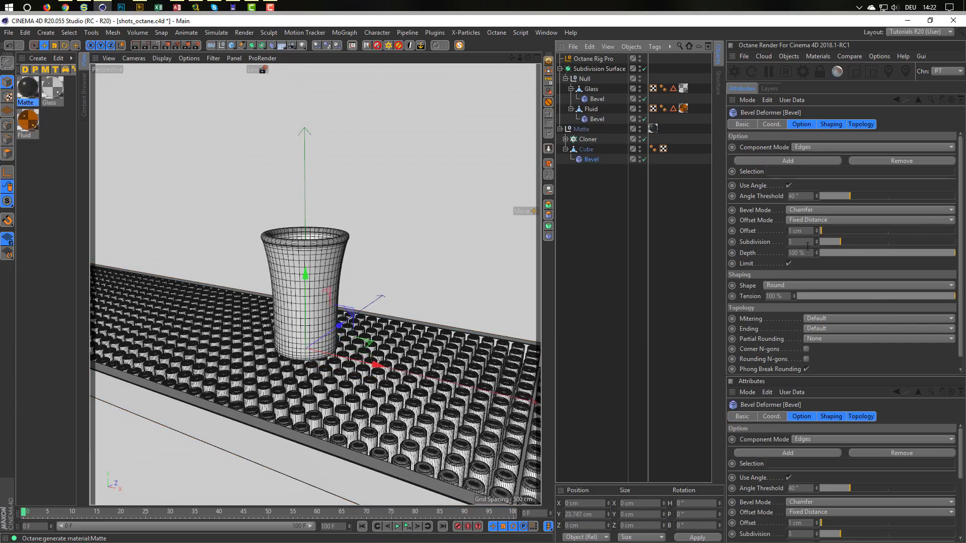
{"action": "double_click", "coordinate": [810, 233]}
{"action": "type", "text": "3"}
{"action": "key", "text": "Return"}
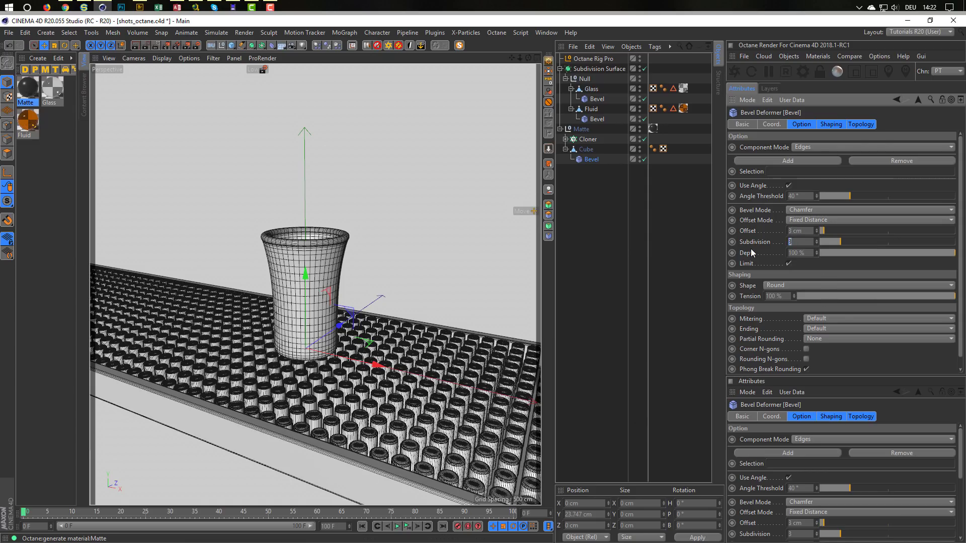
{"action": "type", "text": "5"}
{"action": "key", "text": "Return"}
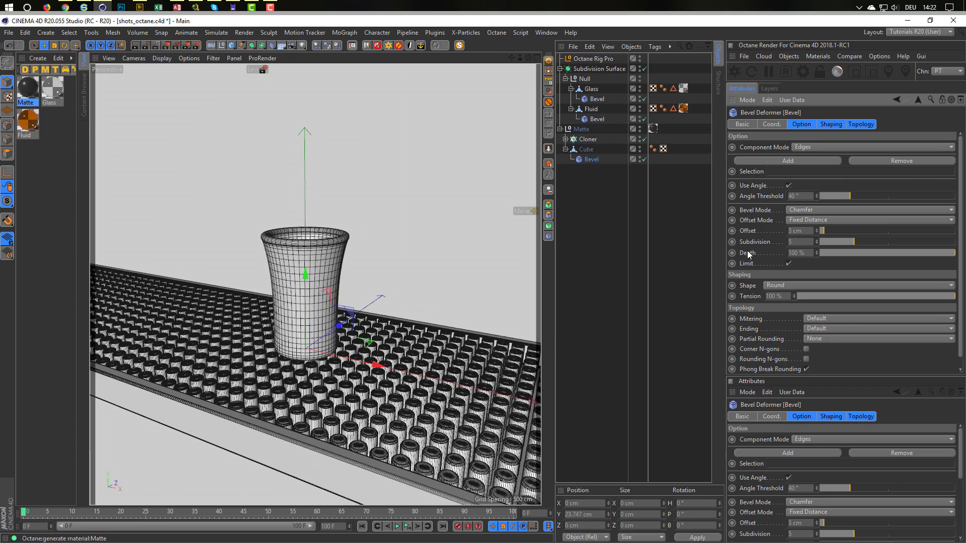
{"action": "key", "text": "ctrl+s"}
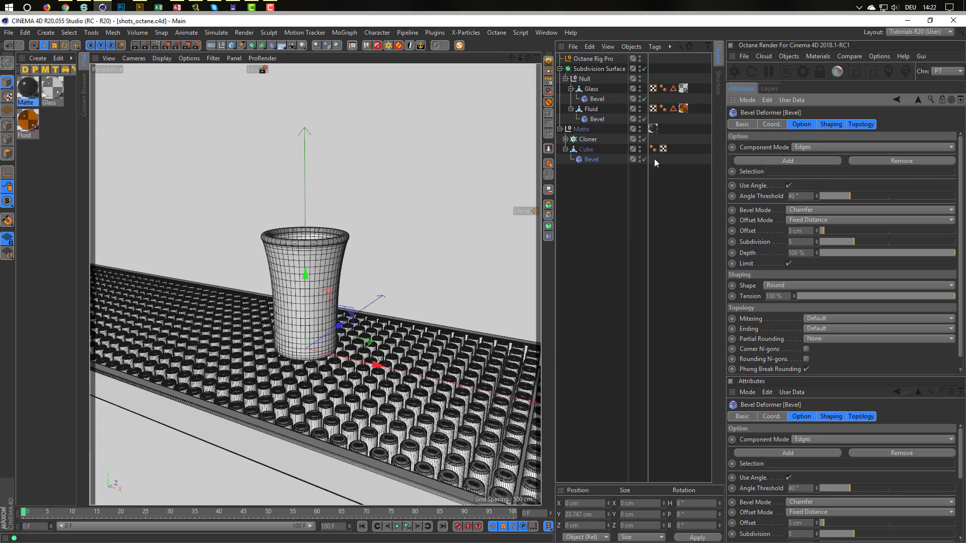
Start a live Octane render and inspect the glass on the beveled bar mat from a closer angle.
{"action": "left_click", "coordinate": [737, 74]}
{"action": "left_click_drag", "start_coordinate": [355, 187], "coordinate": [734, 169]}
{"action": "mouse_move", "coordinate": [350, 361]}
{"action": "left_mouse_down", "text": "alt"}
{"action": "mouse_move", "coordinate": [310, 349]}
{"action": "mouse_move", "coordinate": [351, 347]}
{"action": "left_mouse_up", "text": "alt"}
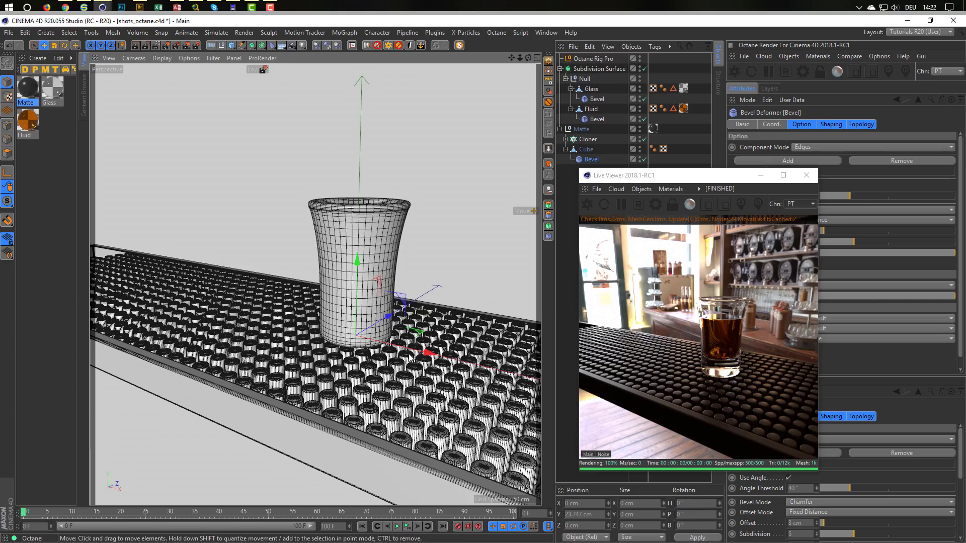
{"action": "middle_click_drag", "start_coordinate": [286, 340], "coordinate": [270, 308], "text": "alt"}
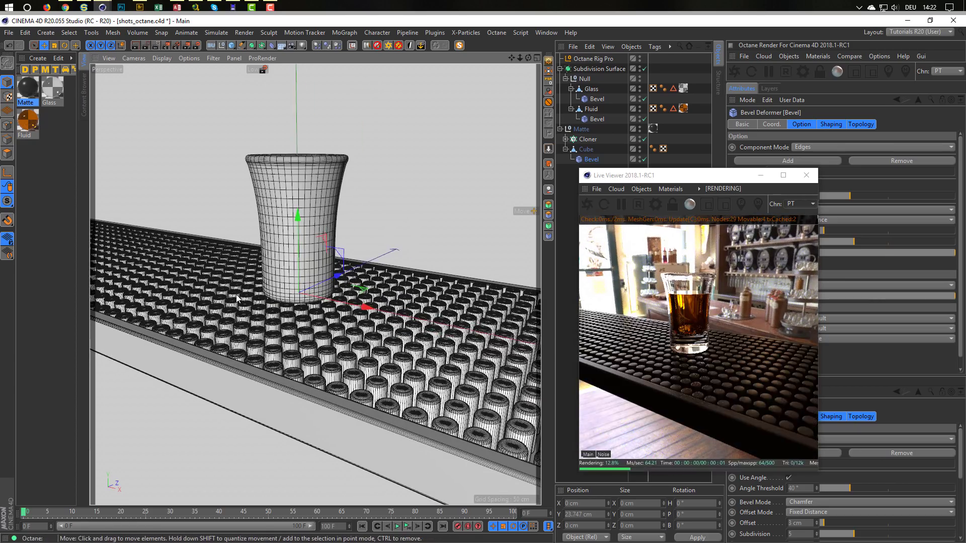
{"action": "scroll", "coordinate": [236, 298], "scroll_direction": "up", "scroll_amount": 1}
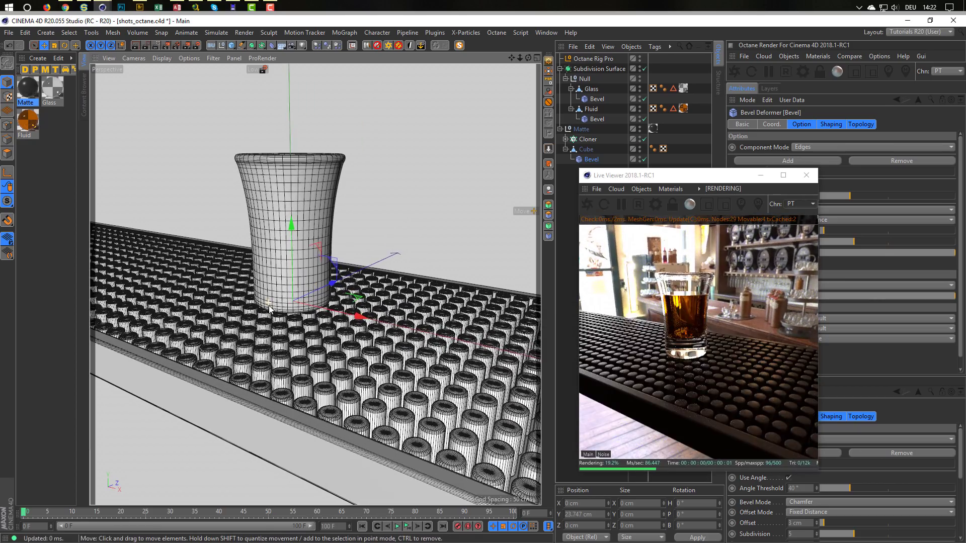
{"action": "left_click_drag", "start_coordinate": [269, 305], "coordinate": [268, 306], "text": "alt"}
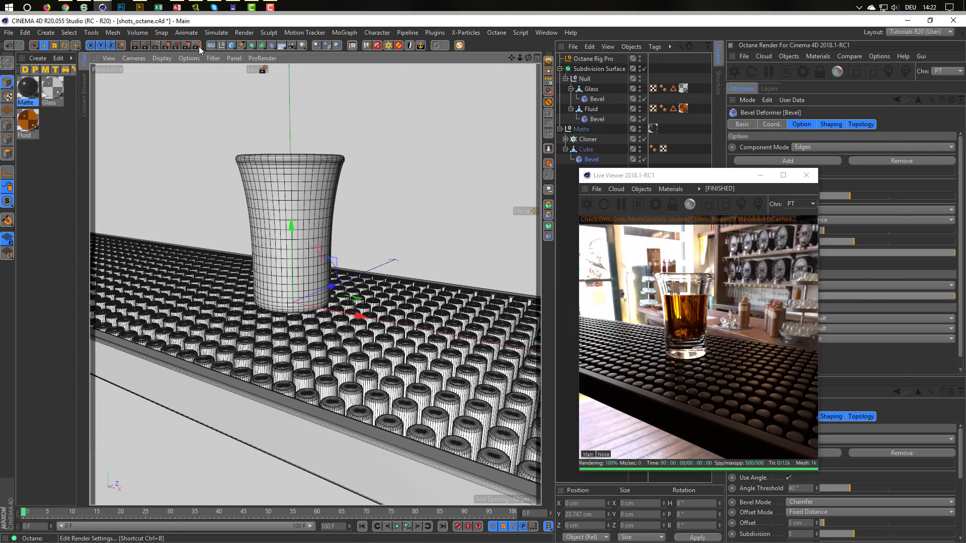
Set the render output width to 1280 pixels with the ratio locked, and save the scene.
{"action": "left_click", "coordinate": [197, 47]}
{"action": "left_click", "coordinate": [213, 307]}
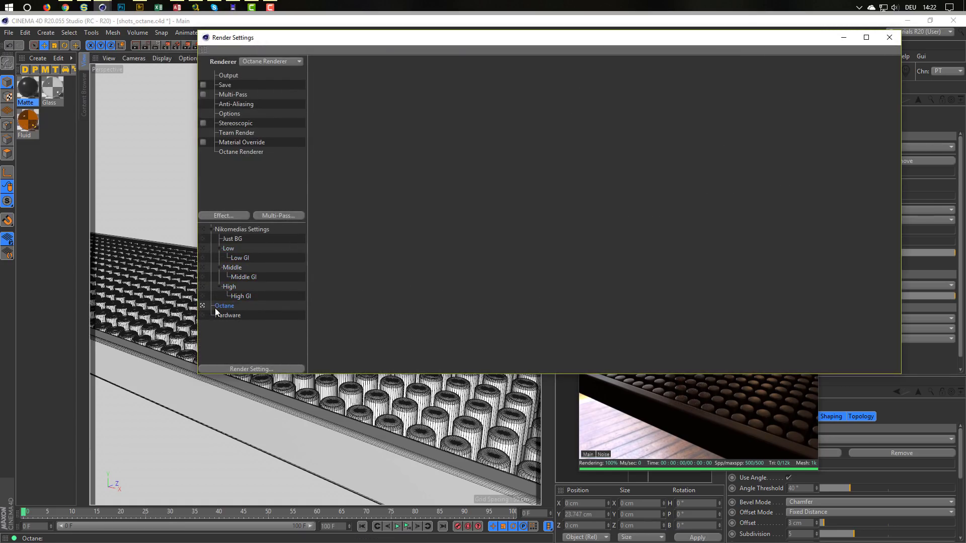
{"action": "left_click", "coordinate": [229, 75]}
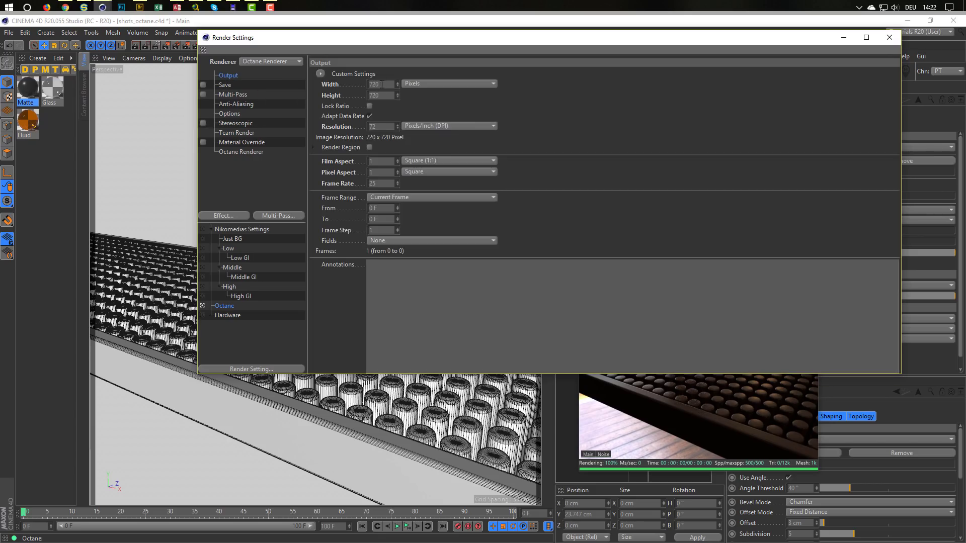
{"action": "type", "text": "1280"}
{"action": "key", "text": "Return"}
{"action": "left_click", "coordinate": [371, 106]}
{"action": "left_click", "coordinate": [889, 38]}
{"action": "key", "text": "ctrl+s"}
Reframe the camera for the widescreen format with the shot glass near the center and the bar mat running beneath it.
{"action": "left_click_drag", "start_coordinate": [281, 357], "coordinate": [284, 342], "text": "alt"}
{"action": "middle_click_drag", "start_coordinate": [283, 343], "coordinate": [289, 325], "text": "alt"}
{"action": "right_click_drag", "start_coordinate": [290, 326], "coordinate": [307, 311], "text": "alt"}
{"action": "left_click_drag", "start_coordinate": [308, 310], "coordinate": [292, 296], "text": "alt"}
{"action": "middle_click_drag", "start_coordinate": [292, 297], "coordinate": [292, 359], "text": "alt"}
{"action": "left_click_drag", "start_coordinate": [293, 359], "coordinate": [310, 360], "text": "alt"}
{"action": "right_click_drag", "start_coordinate": [310, 358], "coordinate": [318, 346], "text": "alt"}
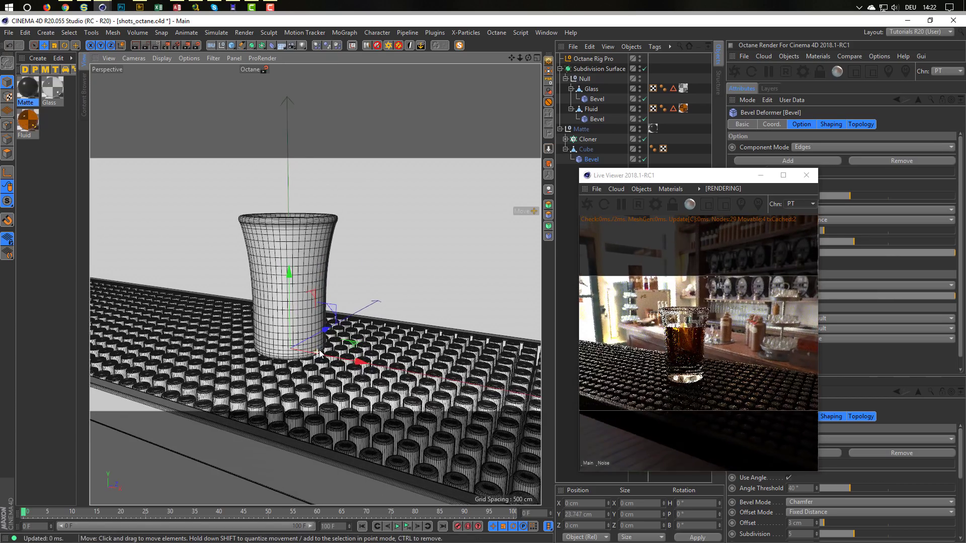
{"action": "middle_click_drag", "start_coordinate": [318, 346], "coordinate": [319, 336], "text": "alt"}
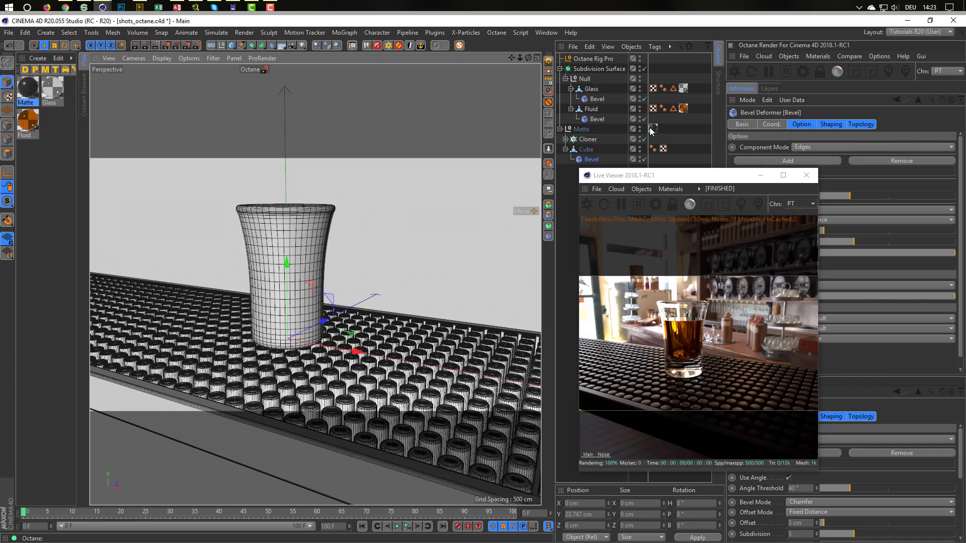
Set the Octane Rig Pro's HDRI RotX to -20° and pull the camera back slightly from the glass.
{"action": "left_click", "coordinate": [596, 59]}
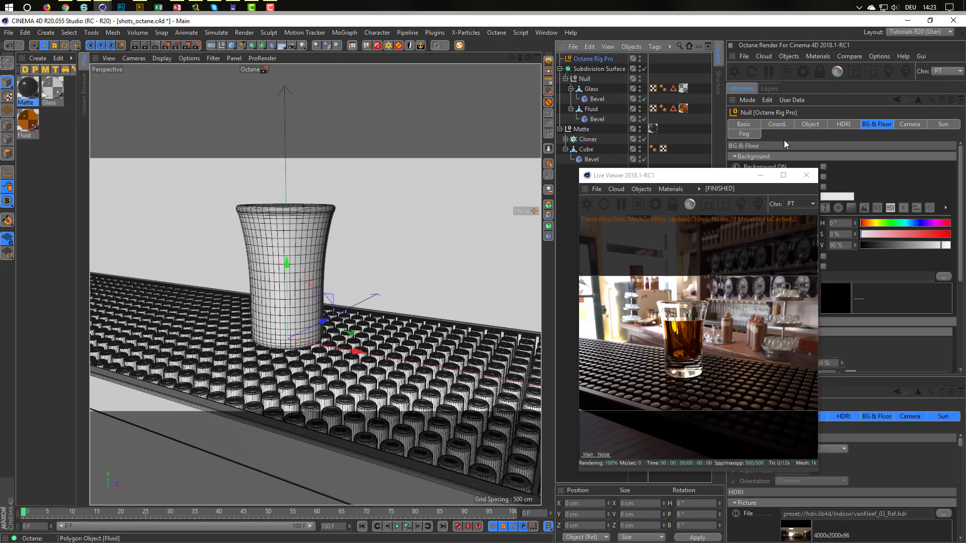
{"action": "left_click", "coordinate": [840, 125]}
{"action": "left_click_drag", "start_coordinate": [754, 175], "coordinate": [678, 179]}
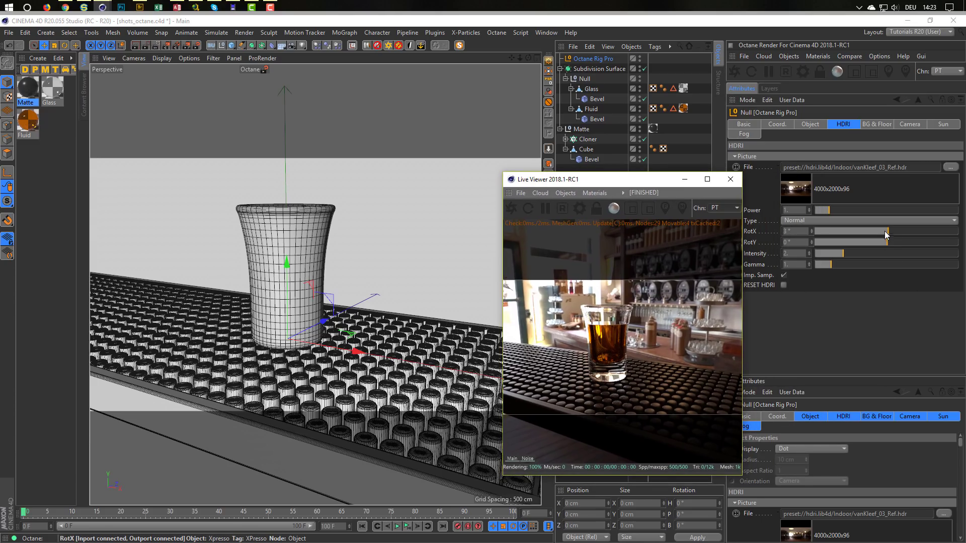
{"action": "left_click_drag", "start_coordinate": [888, 233], "coordinate": [880, 235]}
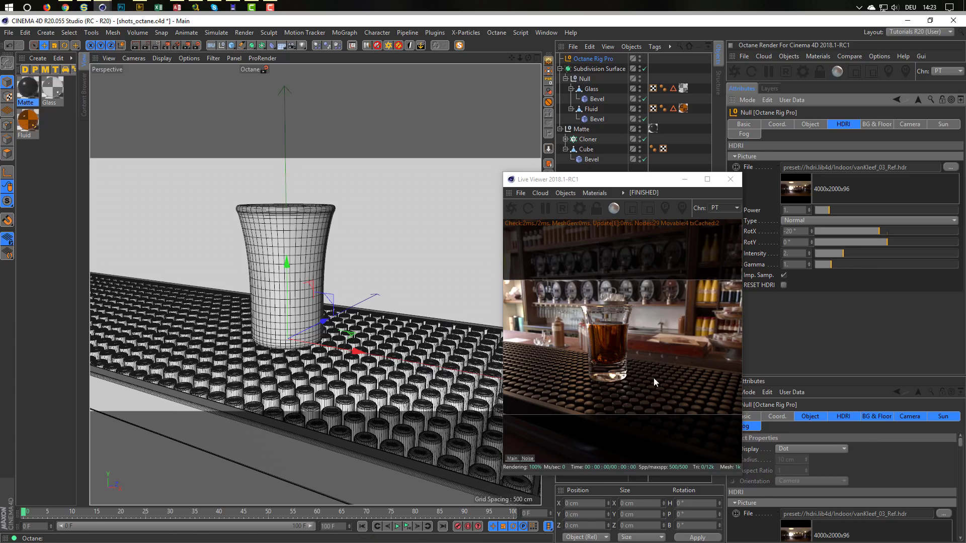
{"action": "right_click_drag", "start_coordinate": [378, 381], "coordinate": [349, 370], "text": "alt"}
{"action": "middle_click_drag", "start_coordinate": [349, 370], "coordinate": [333, 351], "text": "alt"}
{"action": "right_click_drag", "start_coordinate": [333, 354], "coordinate": [343, 352], "text": "alt"}
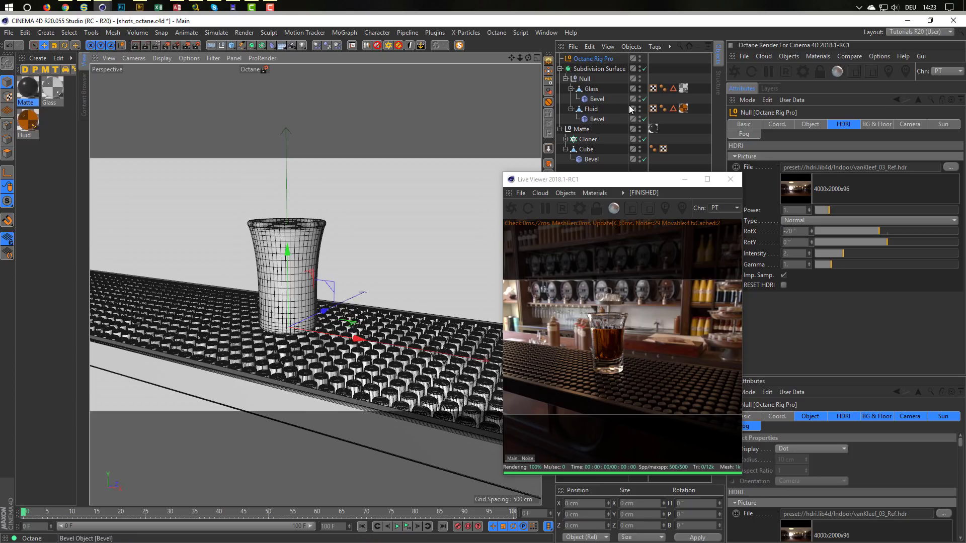
Set the radius of the Cylinder inside the Cloner to 8 cm.
{"action": "left_click", "coordinate": [565, 138]}
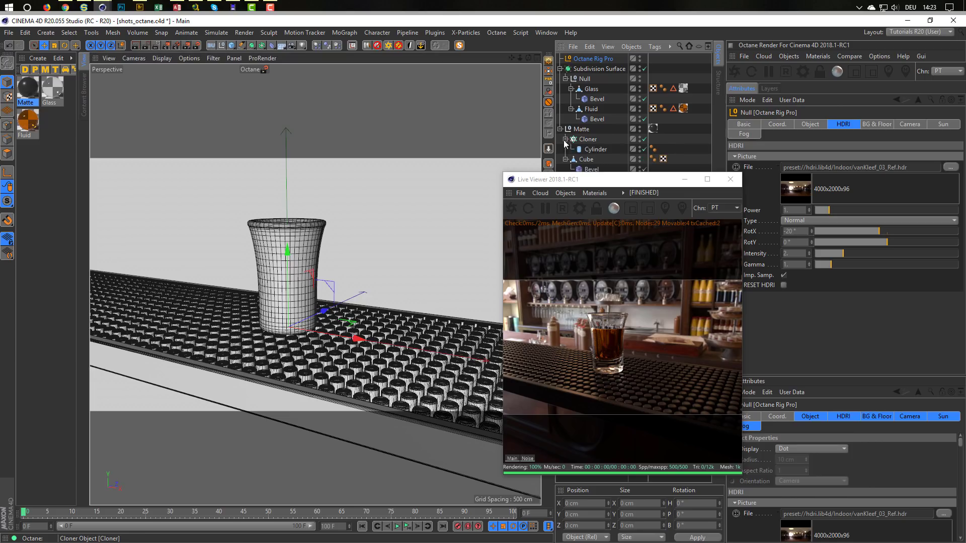
{"action": "left_click", "coordinate": [595, 149]}
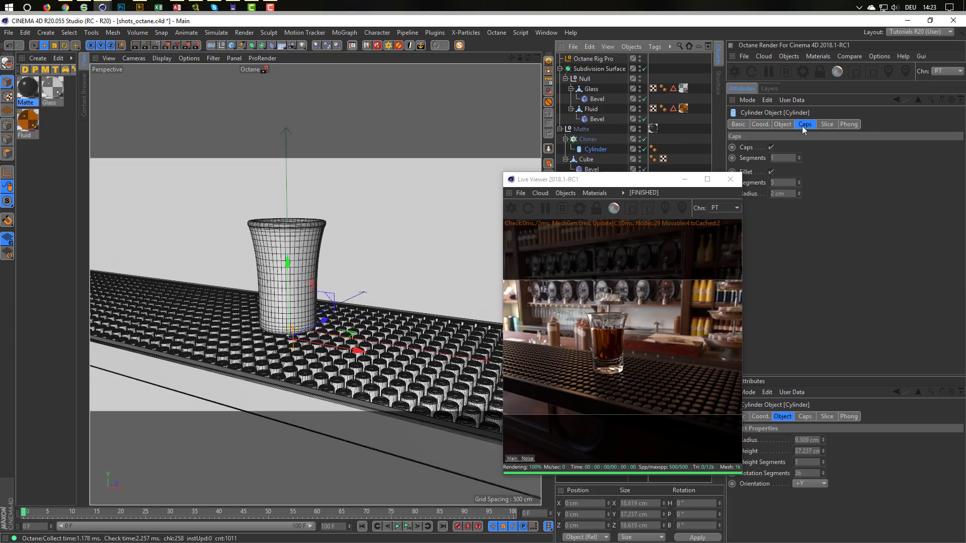
{"action": "left_click", "coordinate": [781, 124]}
{"action": "double_click", "coordinate": [805, 157]}
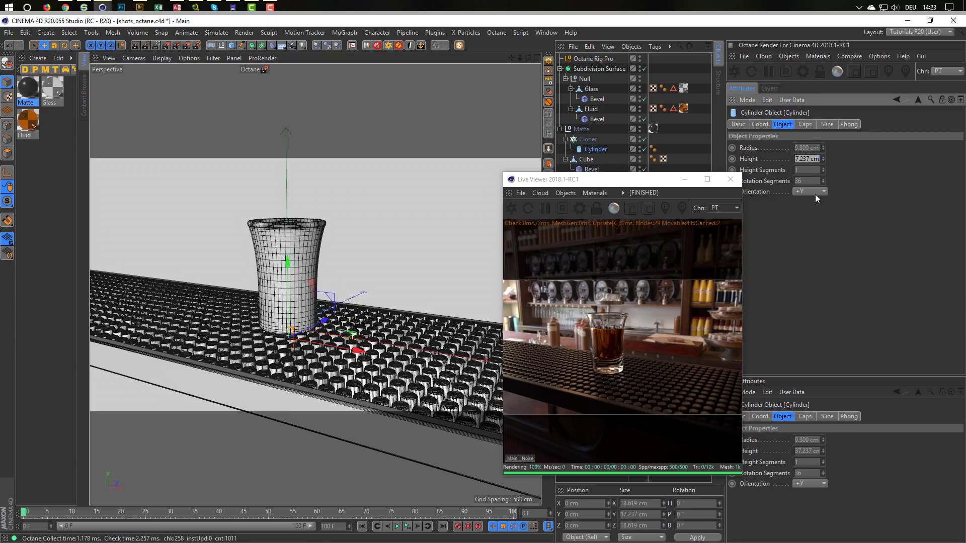
{"action": "left_click", "coordinate": [806, 147]}
{"action": "double_click", "coordinate": [808, 147]}
{"action": "type", "text": "8"}
{"action": "key", "text": "Return"}
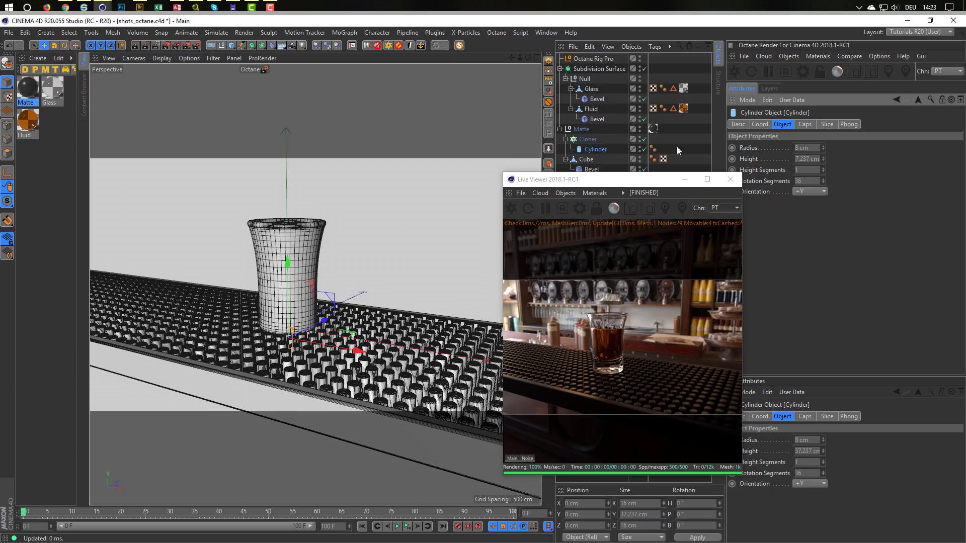
Reduce the Cloner's Z spacing to 20.5 cm and raise its Z count to 19 so the studs sit denser across the mat.
{"action": "left_click_drag", "start_coordinate": [602, 179], "coordinate": [685, 221]}
{"action": "left_click", "coordinate": [587, 139]}
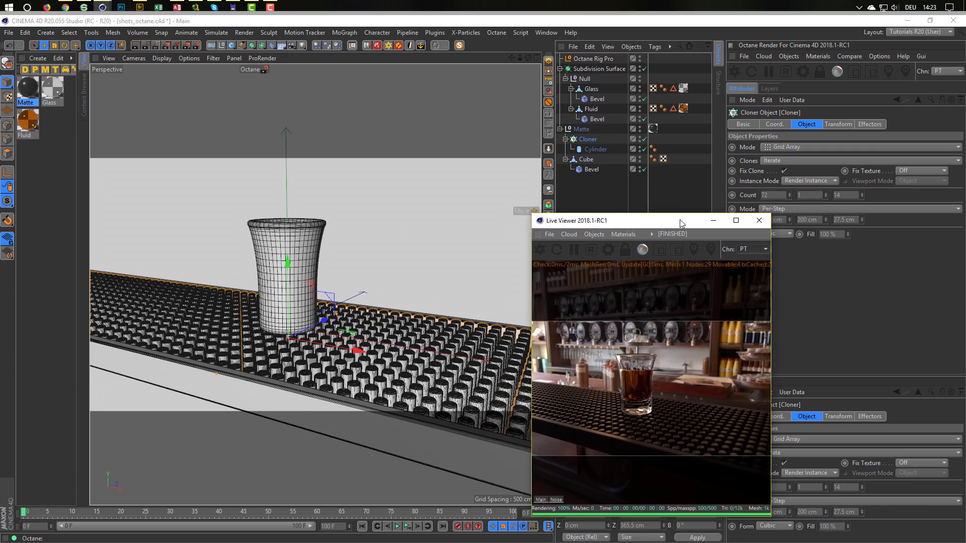
{"action": "left_click", "coordinate": [862, 194]}
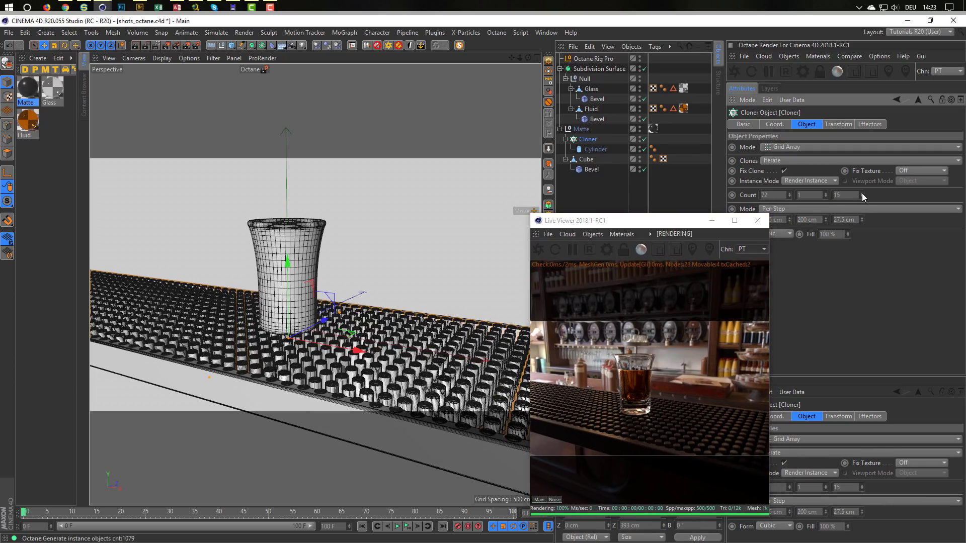
{"action": "left_click", "coordinate": [861, 197]}
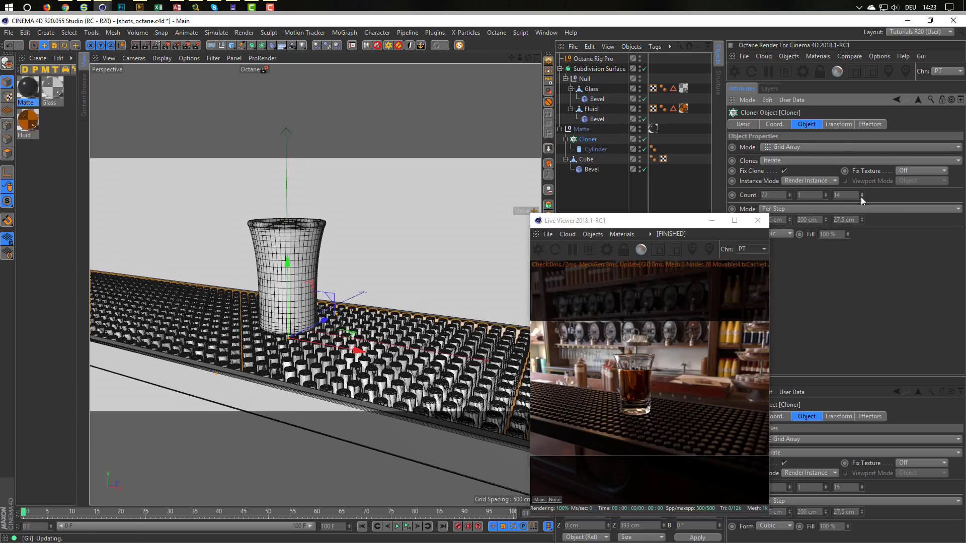
{"action": "left_click", "coordinate": [860, 222]}
{"action": "left_click_drag", "start_coordinate": [860, 223], "coordinate": [860, 225]}
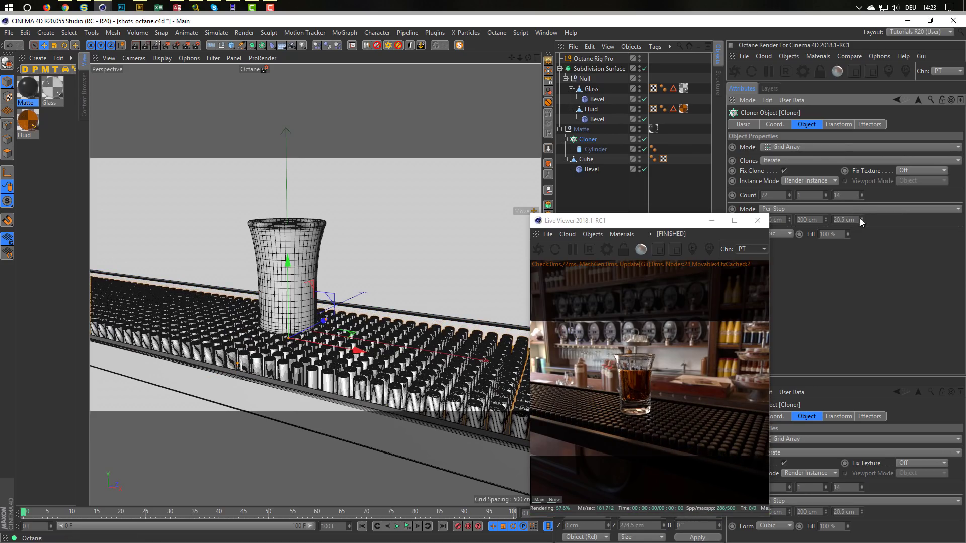
{"action": "left_click", "coordinate": [861, 193]}
{"action": "left_click", "coordinate": [861, 193]}
{"action": "left_click", "coordinate": [861, 193]}
{"action": "left_click", "coordinate": [861, 192]}
{"action": "left_click", "coordinate": [861, 193]}
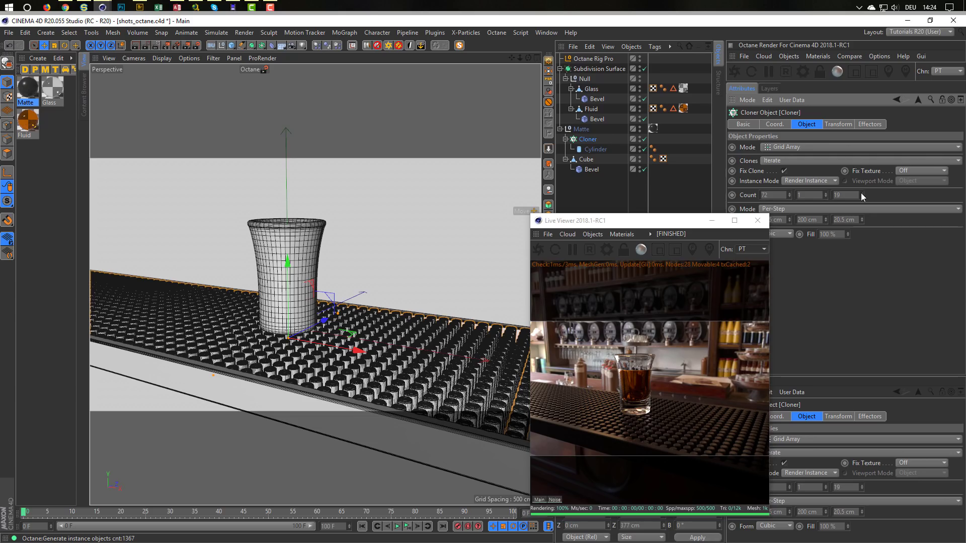
Tighten the Cloner's X spacing slightly and raise its X count to 82 to fill the mat's length.
{"action": "left_click", "coordinate": [788, 222]}
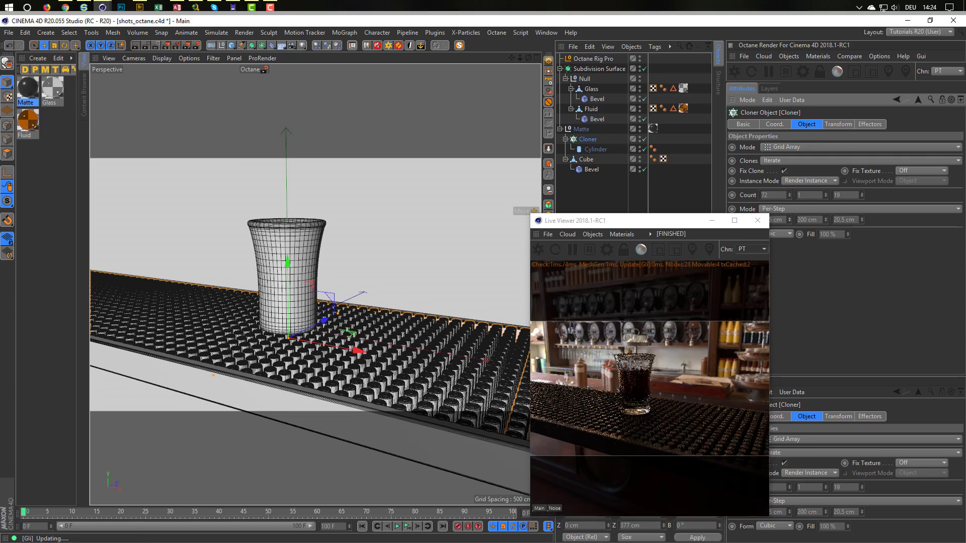
{"action": "left_click_drag", "start_coordinate": [788, 221], "coordinate": [790, 218]}
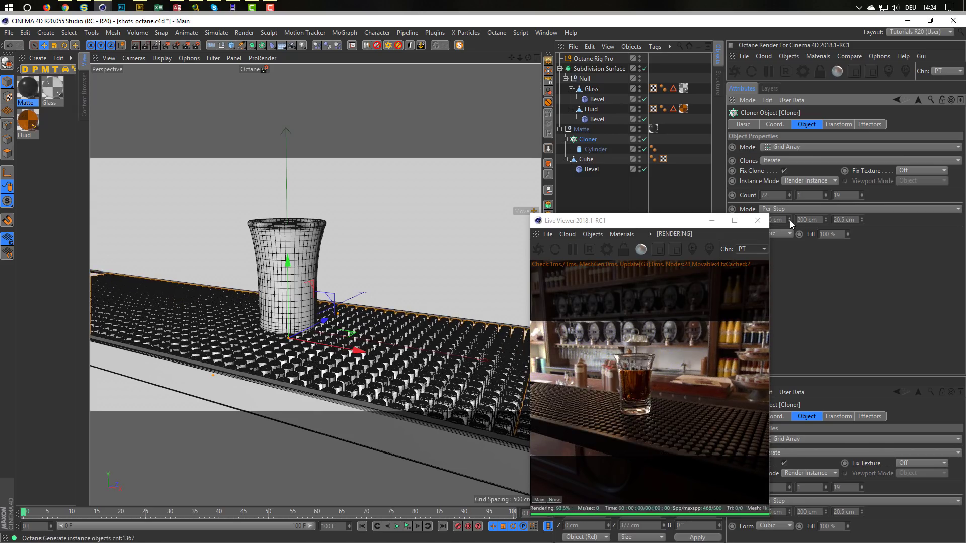
{"action": "left_click", "coordinate": [789, 221]}
{"action": "left_click", "coordinate": [787, 220]}
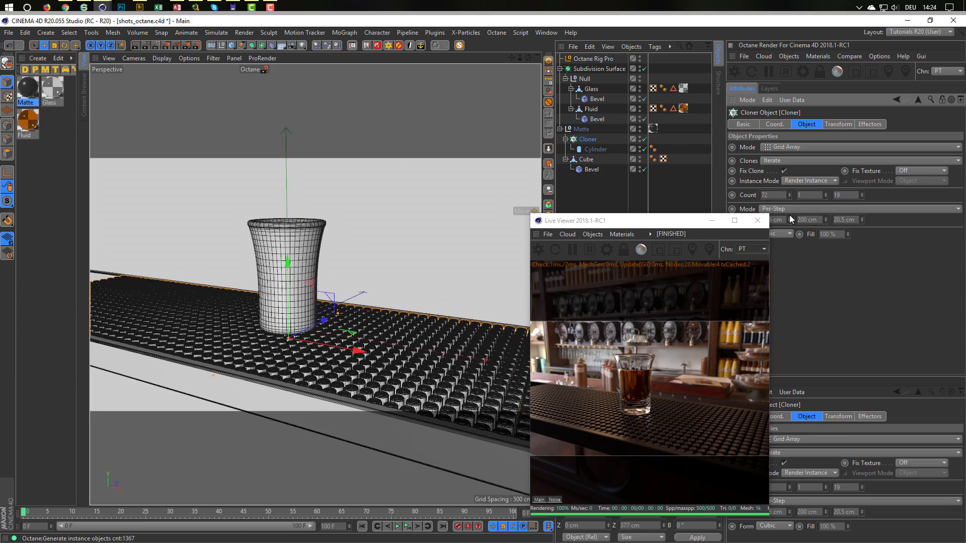
{"action": "left_click", "coordinate": [790, 216]}
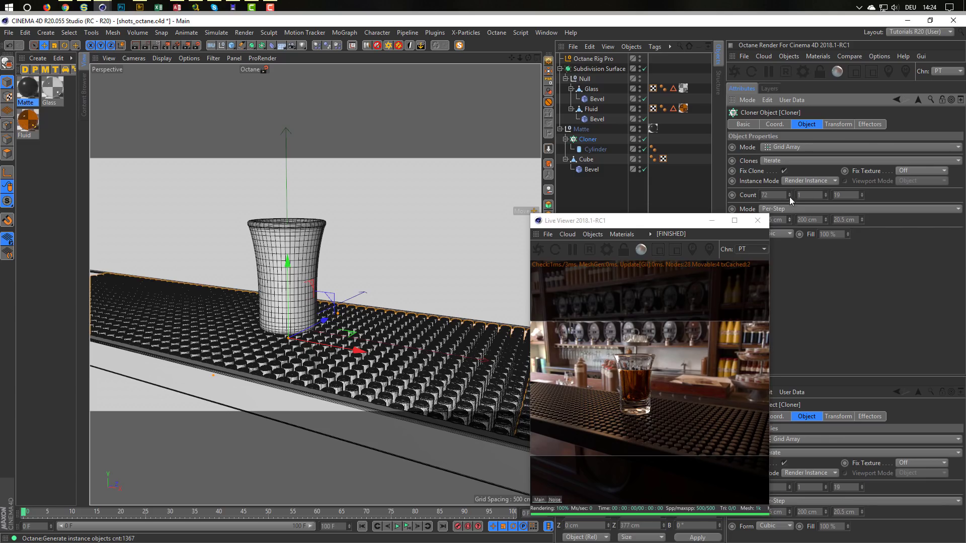
{"action": "left_click_drag", "start_coordinate": [790, 193], "coordinate": [789, 195]}
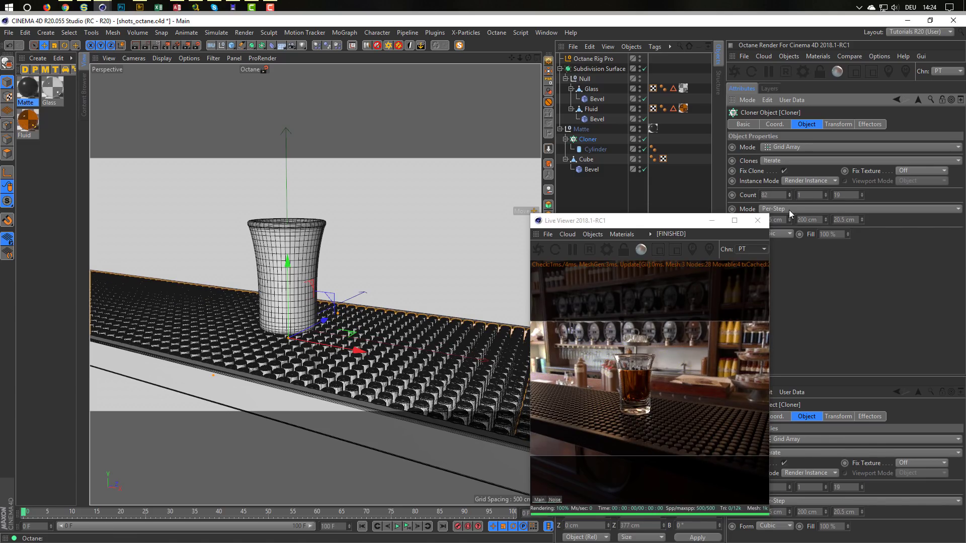
Set the Cloner's Z spacing to 19.5 cm and save the scene.
{"action": "left_click", "coordinate": [861, 221]}
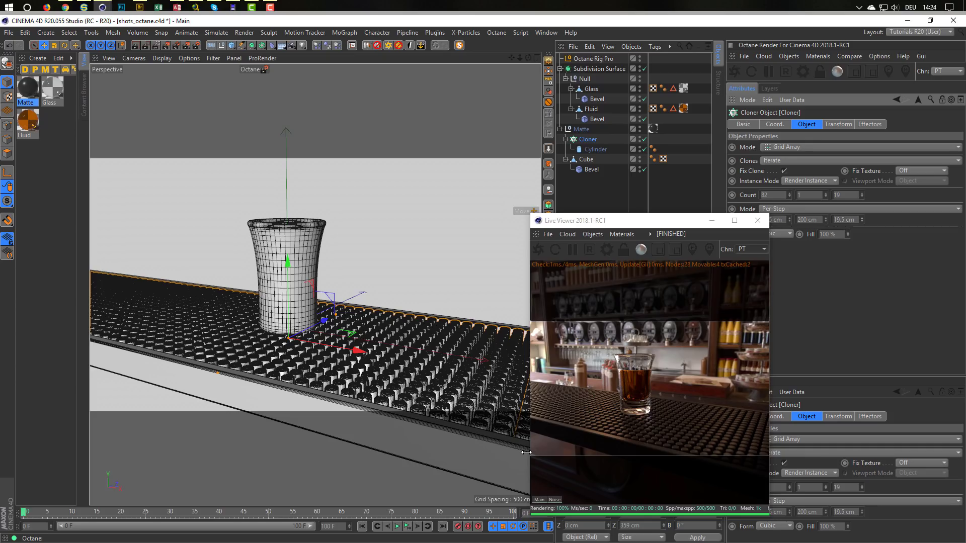
{"action": "key", "text": "ctrl+s"}
Scale up the Null that holds the Glass and Fluid slightly so the shot glass is larger on the mat.
{"action": "left_click", "coordinate": [584, 79]}
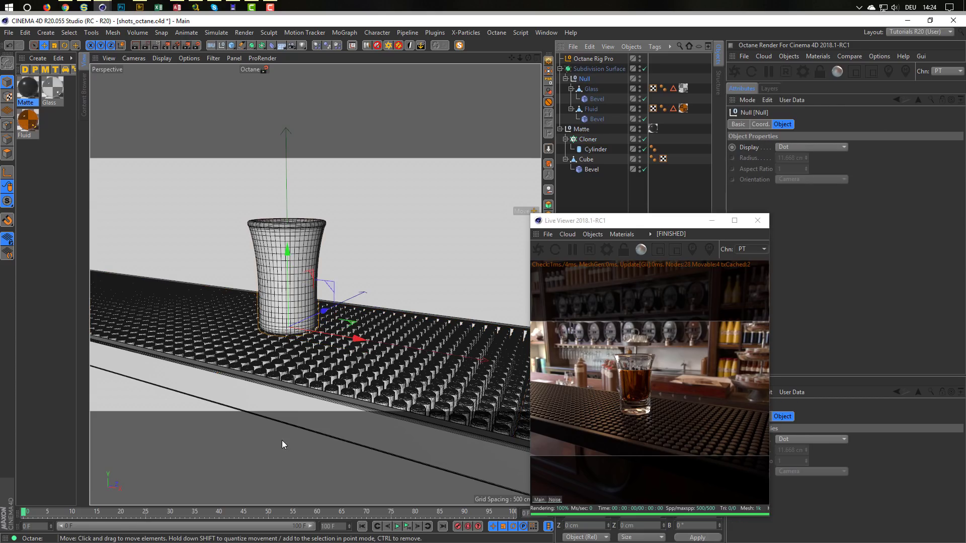
{"action": "key", "text": "t"}
{"action": "left_click_drag", "start_coordinate": [276, 442], "coordinate": [367, 428]}
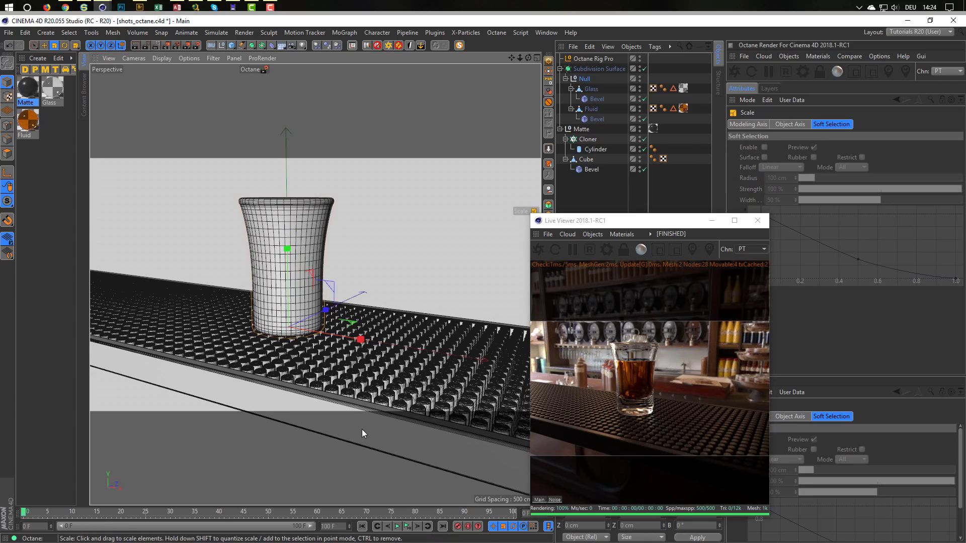
{"action": "left_click_drag", "start_coordinate": [358, 430], "coordinate": [331, 432]}
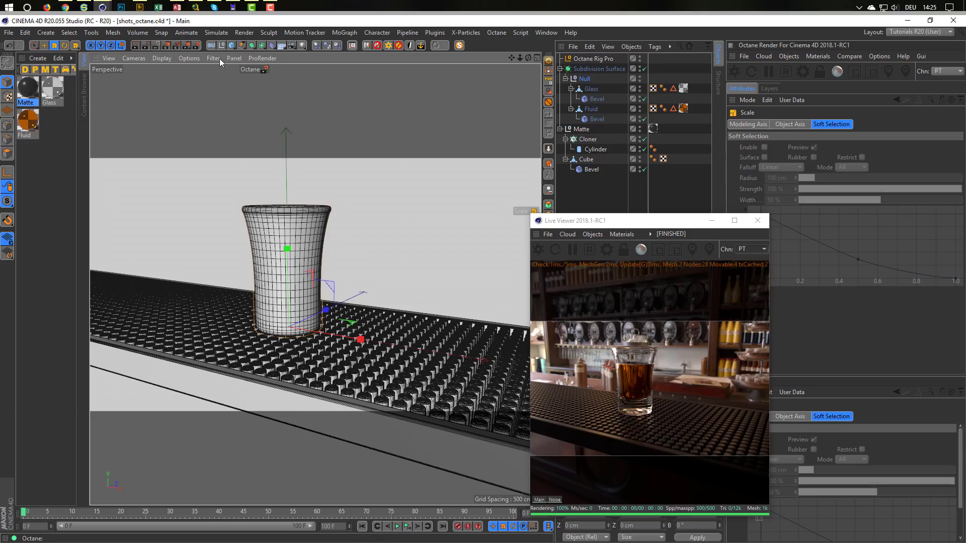
Add a Disc below Matte in the object hierarchy and scale it to an outer radius of about 644 cm.
{"action": "left_click", "coordinate": [560, 130]}
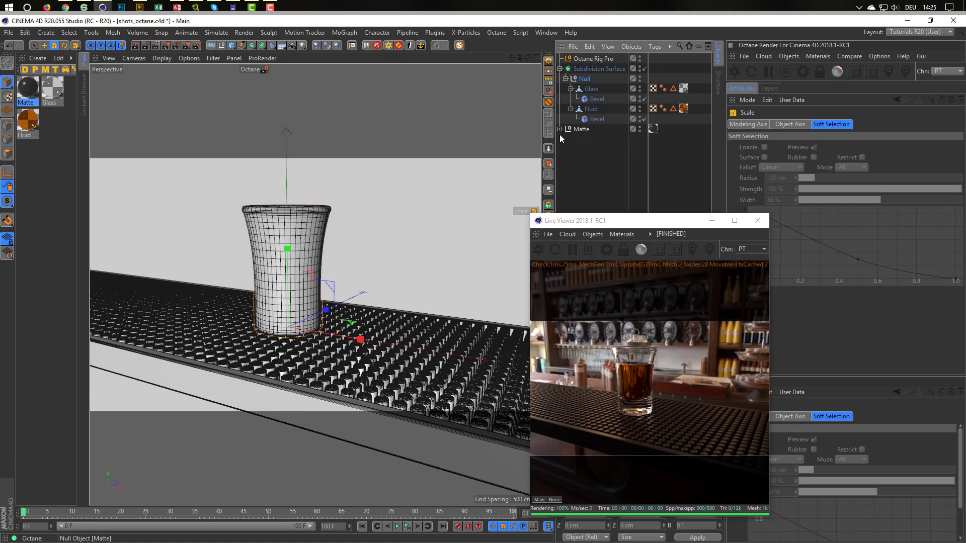
{"action": "left_click_drag", "start_coordinate": [231, 46], "coordinate": [254, 90]}
{"action": "left_click_drag", "start_coordinate": [579, 59], "coordinate": [580, 138]}
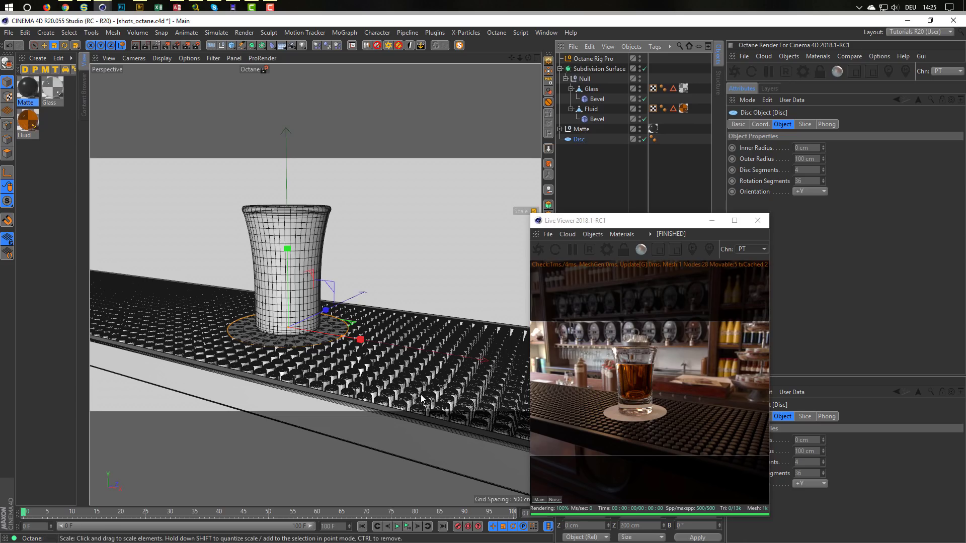
{"action": "left_click_drag", "start_coordinate": [327, 367], "coordinate": [382, 367]}
{"action": "left_click_drag", "start_coordinate": [251, 385], "coordinate": [392, 388]}
{"action": "left_click_drag", "start_coordinate": [220, 404], "coordinate": [258, 405]}
Lower the Disc in the Right view to the underside of the bar mat, and return to the perspective view.
{"action": "middle_click", "coordinate": [174, 402]}
{"action": "middle_click", "coordinate": [237, 417]}
{"action": "right_click_drag", "start_coordinate": [244, 419], "coordinate": [228, 427], "text": "alt"}
{"action": "middle_click_drag", "start_coordinate": [228, 427], "coordinate": [282, 340], "text": "alt"}
{"action": "scroll", "coordinate": [284, 344], "scroll_direction": "up", "scroll_amount": 2}
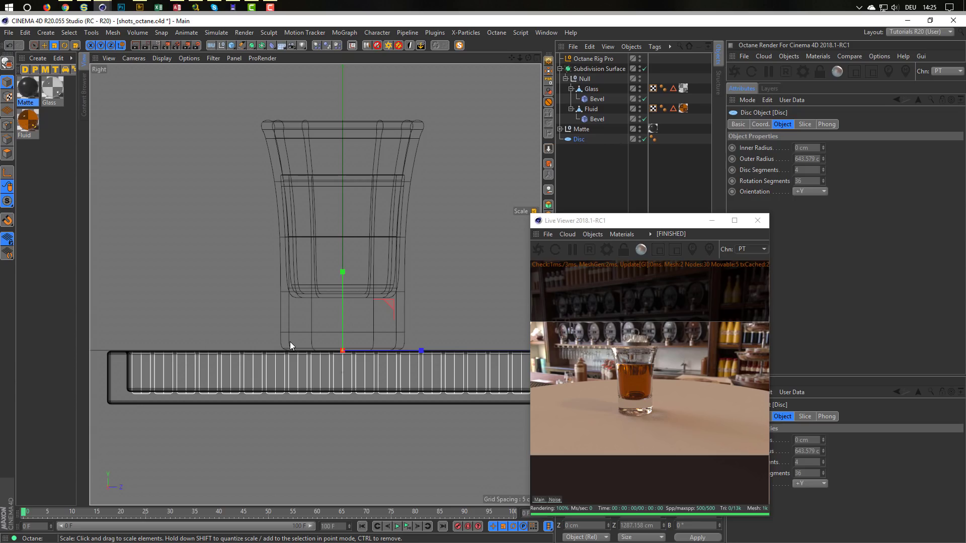
{"action": "key", "text": "e"}
{"action": "left_click_drag", "start_coordinate": [345, 273], "coordinate": [338, 326]}
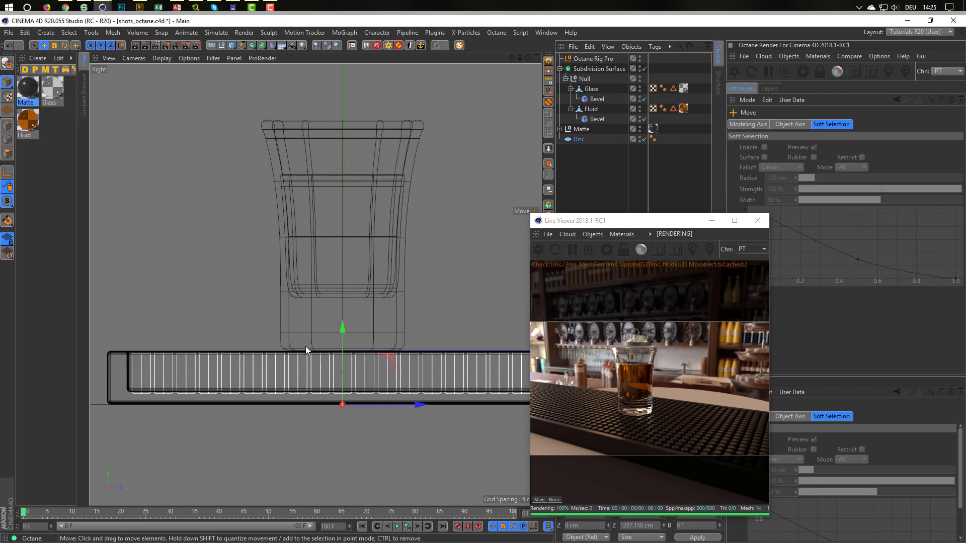
{"action": "middle_click", "coordinate": [304, 346]}
{"action": "middle_click", "coordinate": [251, 196]}
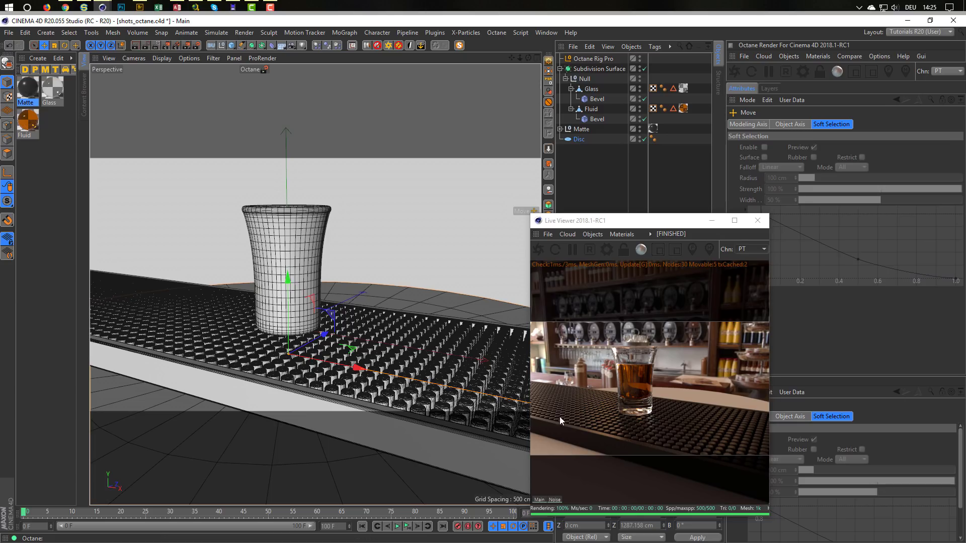
Duplicate the Matte material, name the copy Table, and assign it to the Disc.
{"action": "left_click_drag", "start_coordinate": [26, 90], "coordinate": [583, 140]}
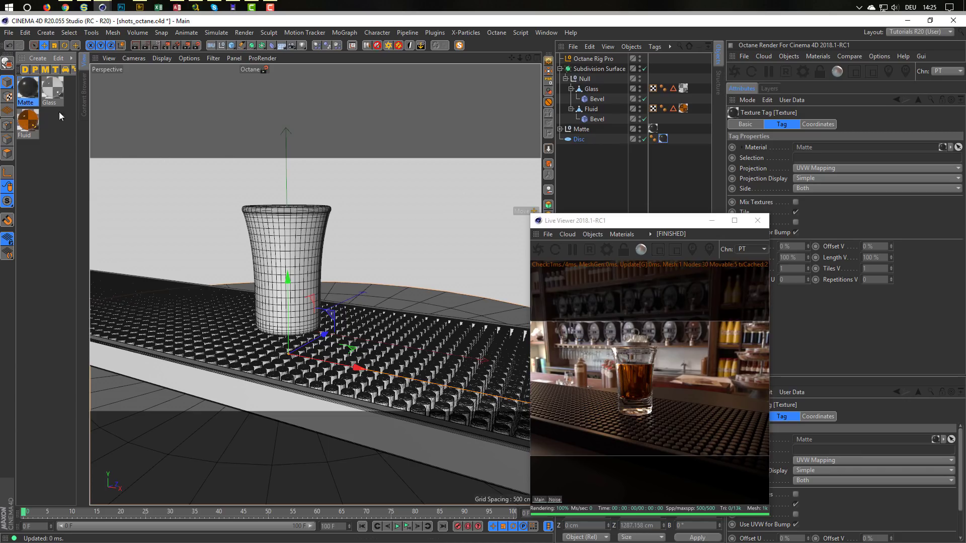
{"action": "left_click", "coordinate": [26, 89]}
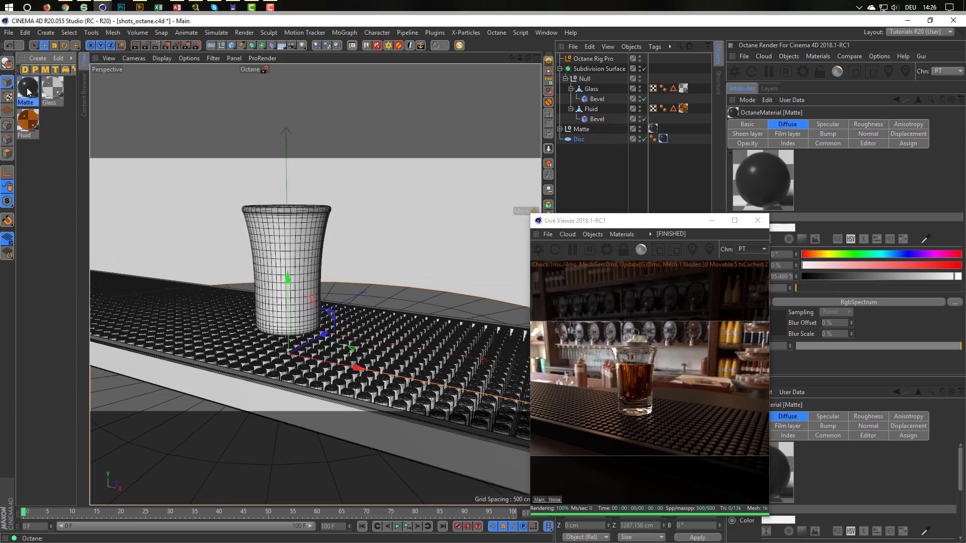
{"action": "left_click_drag", "start_coordinate": [28, 91], "coordinate": [52, 120], "text": "ctrl"}
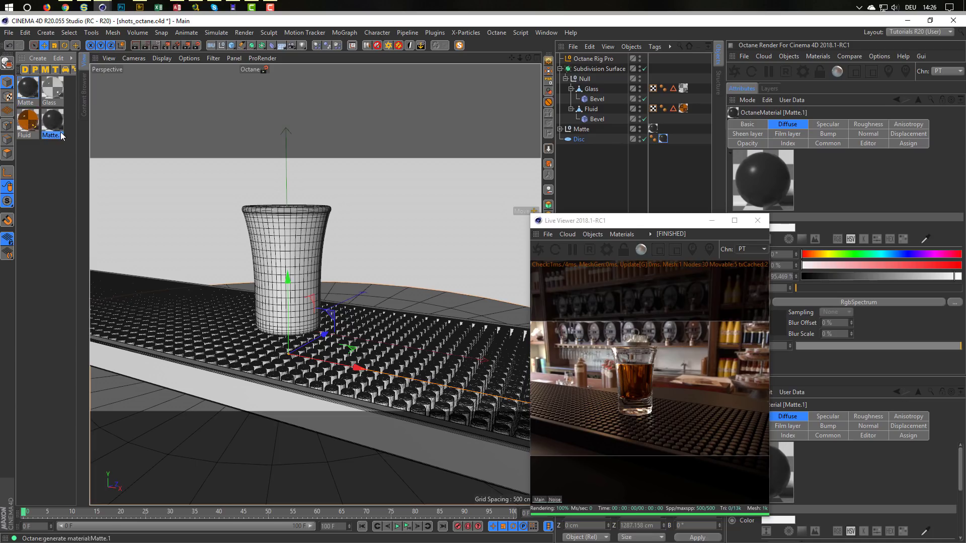
{"action": "type", "text": "Table"}
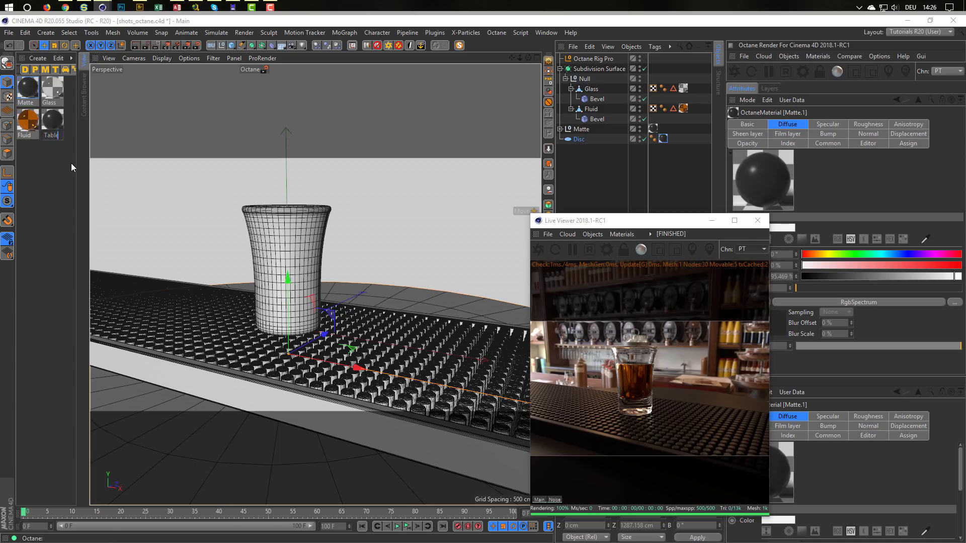
{"action": "key", "text": "Return"}
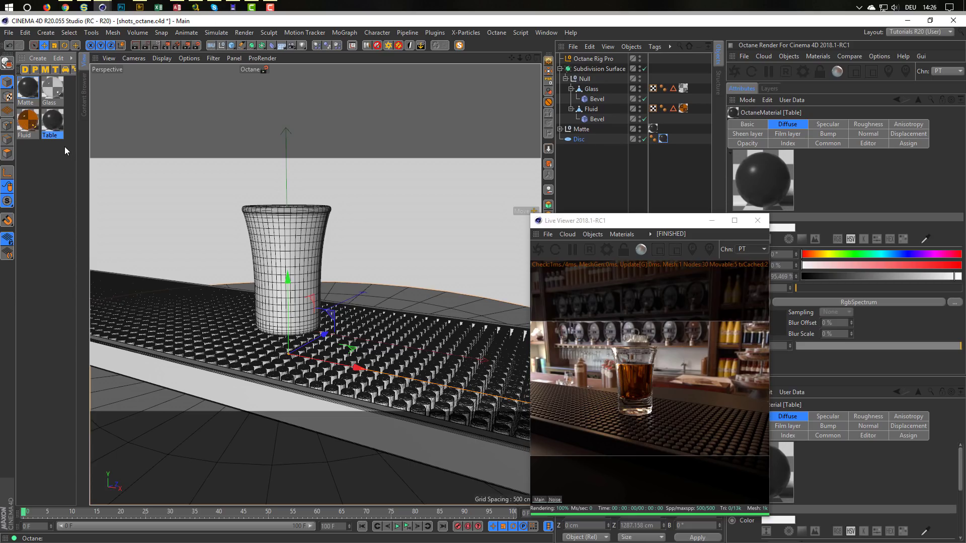
{"action": "left_click_drag", "start_coordinate": [53, 123], "coordinate": [663, 139]}
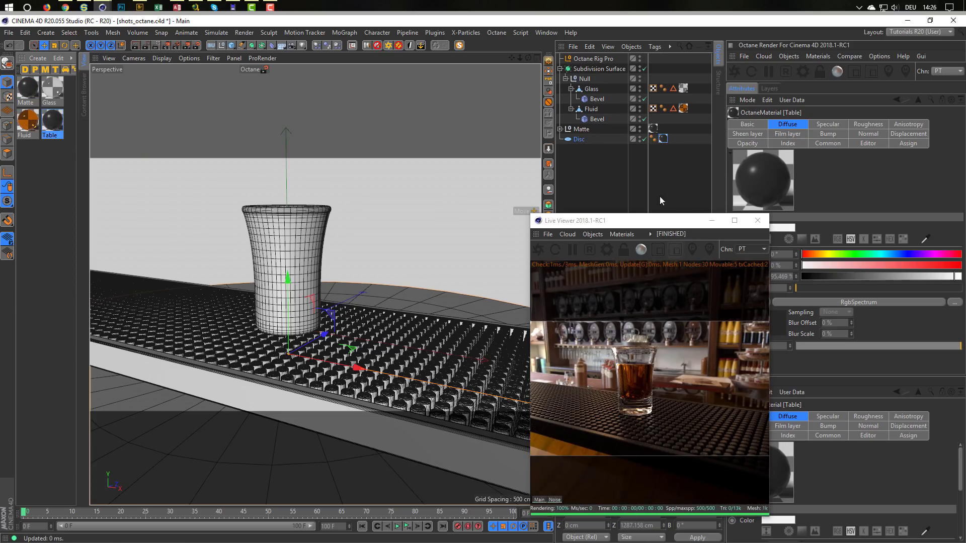
Set the projection of the Disc's Table texture tag to Cubic.
{"action": "left_click", "coordinate": [662, 139]}
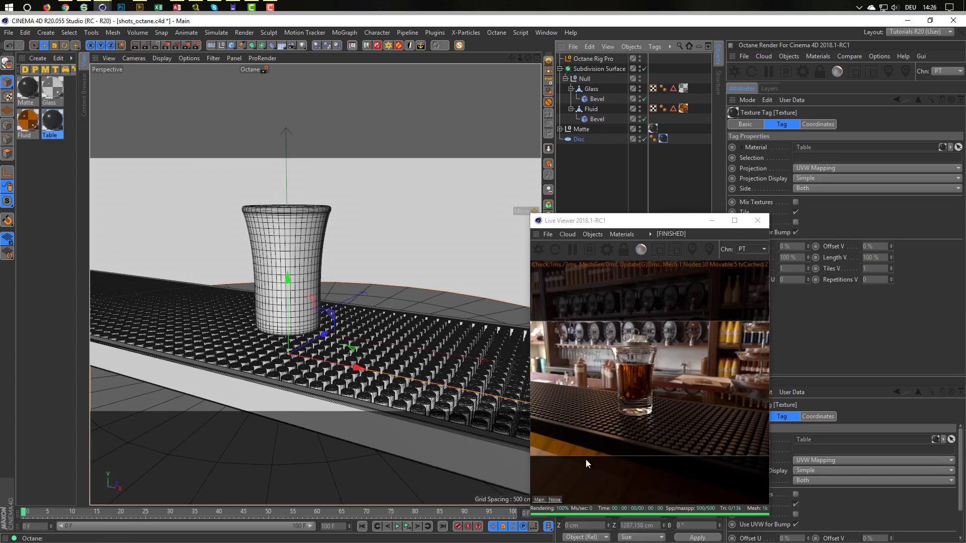
{"action": "left_click", "coordinate": [645, 138]}
{"action": "left_click", "coordinate": [644, 138]}
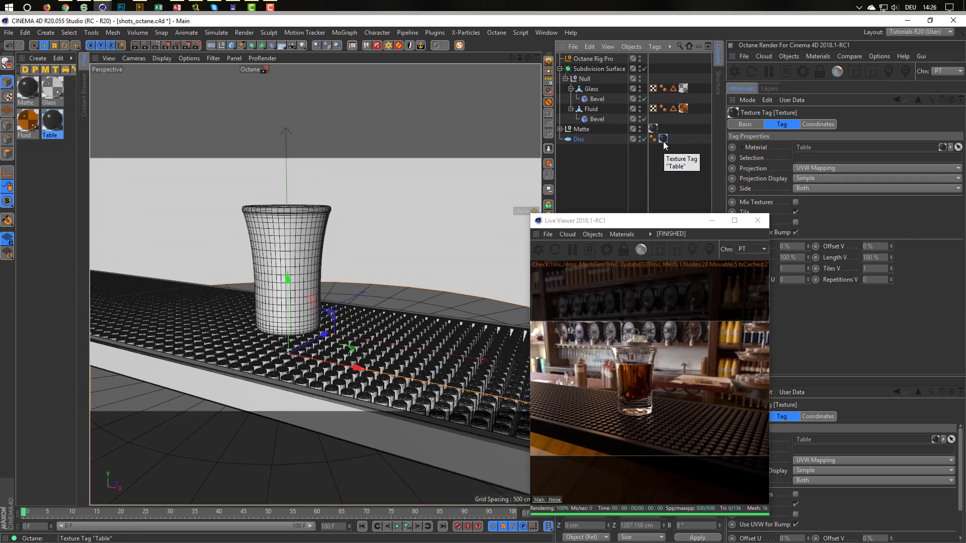
{"action": "left_click", "coordinate": [55, 124]}
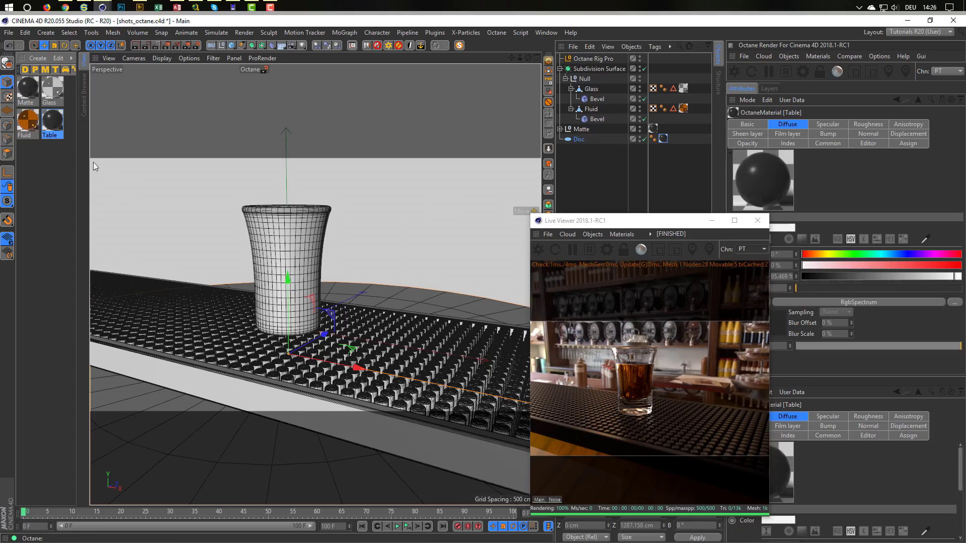
{"action": "left_click", "coordinate": [662, 139]}
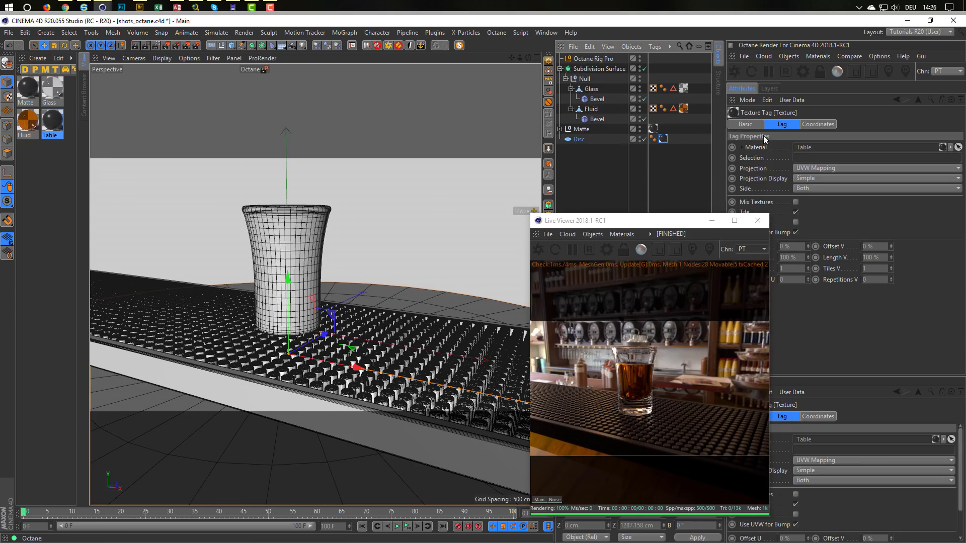
{"action": "left_click", "coordinate": [815, 169]}
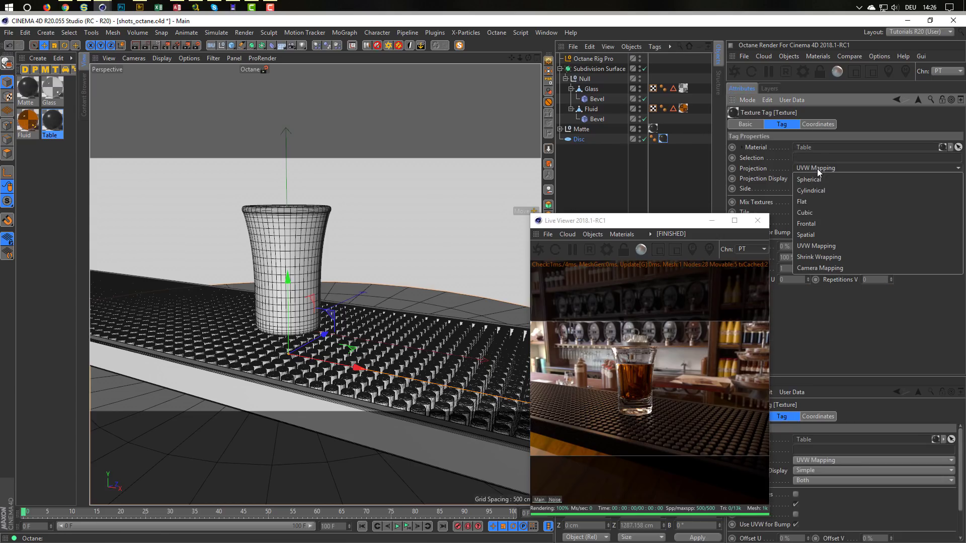
{"action": "left_click", "coordinate": [817, 212]}
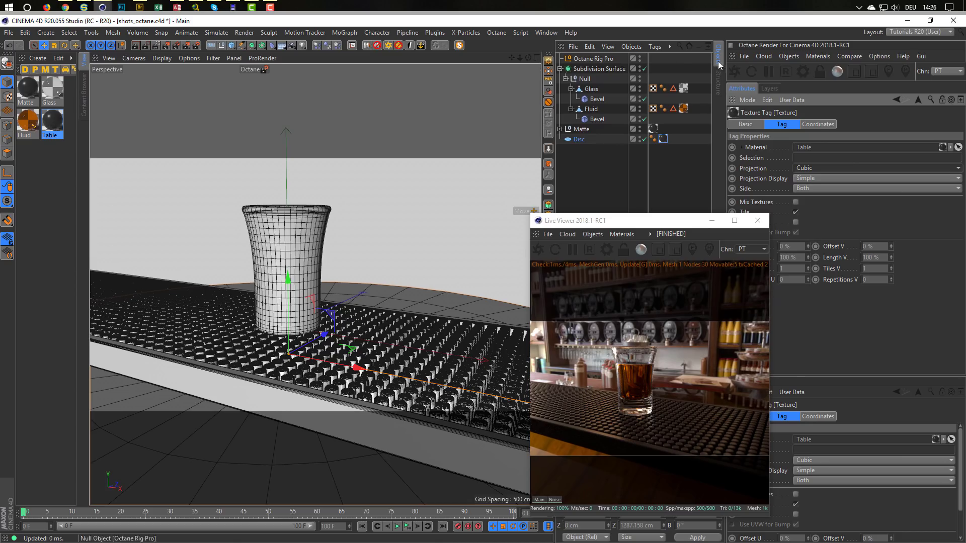
Add an Octane camera at the current view, lock it with a Protection tag, and stop looking through it.
{"action": "left_click", "coordinate": [816, 57]}
{"action": "left_click", "coordinate": [805, 69]}
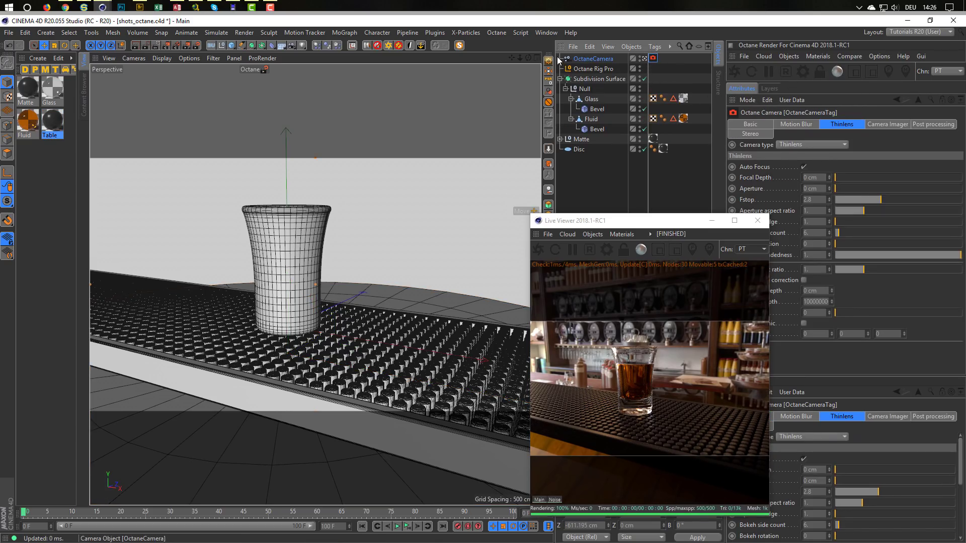
{"action": "left_click", "coordinate": [548, 102]}
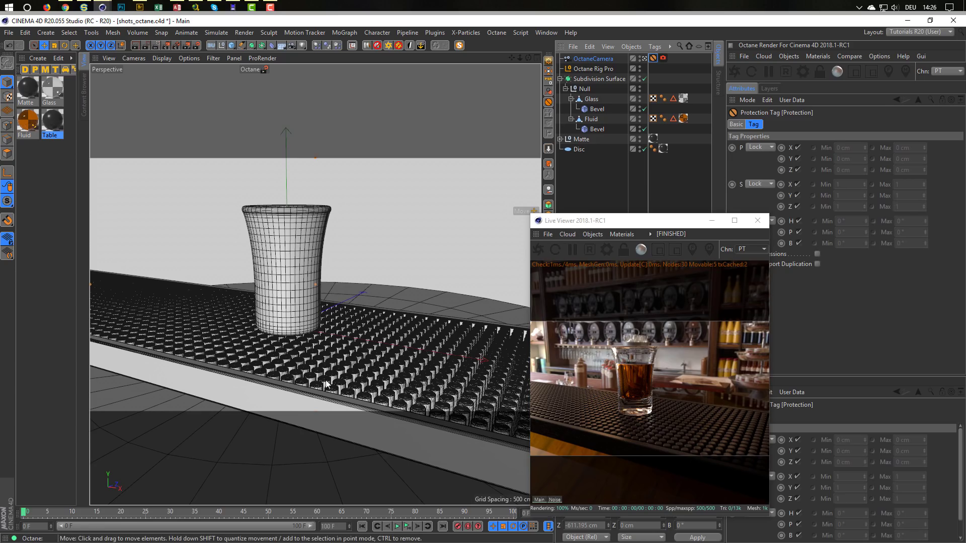
{"action": "left_click", "coordinate": [645, 59]}
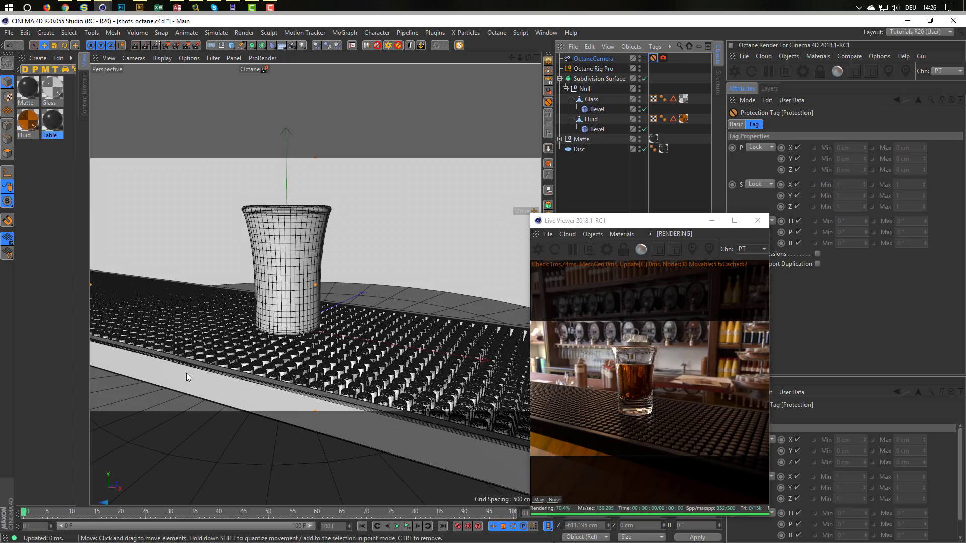
Delete the Disc's Table texture tag and assign the Table material to the Disc again.
{"action": "middle_click_drag", "start_coordinate": [167, 385], "coordinate": [233, 304], "text": "alt"}
{"action": "left_click_drag", "start_coordinate": [233, 318], "coordinate": [242, 297], "text": "alt"}
{"action": "left_click", "coordinate": [663, 149]}
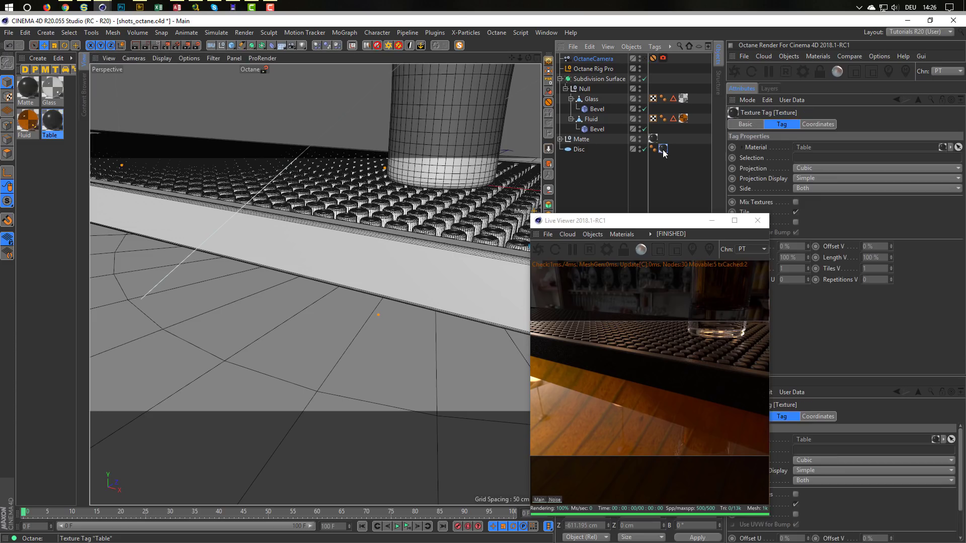
{"action": "key", "text": "Delete"}
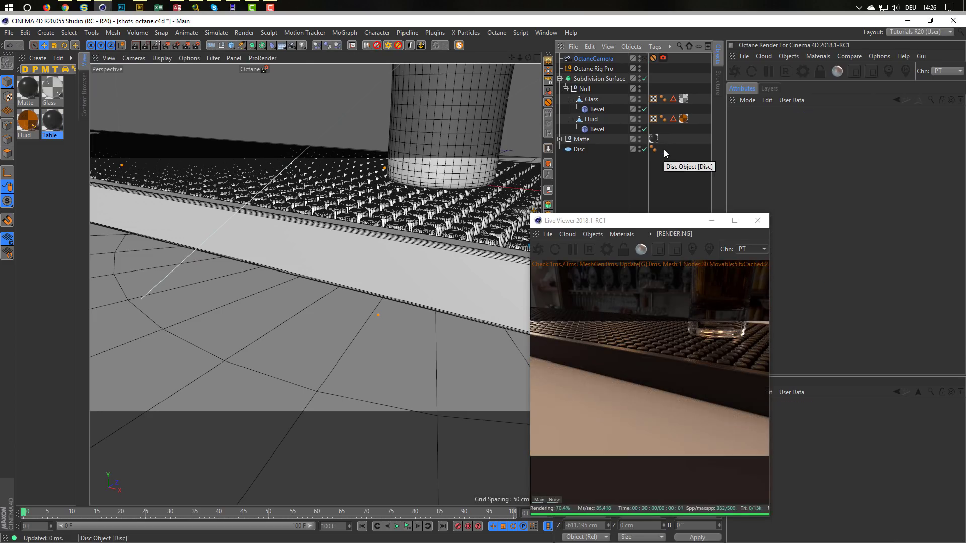
{"action": "left_click_drag", "start_coordinate": [52, 120], "coordinate": [578, 150]}
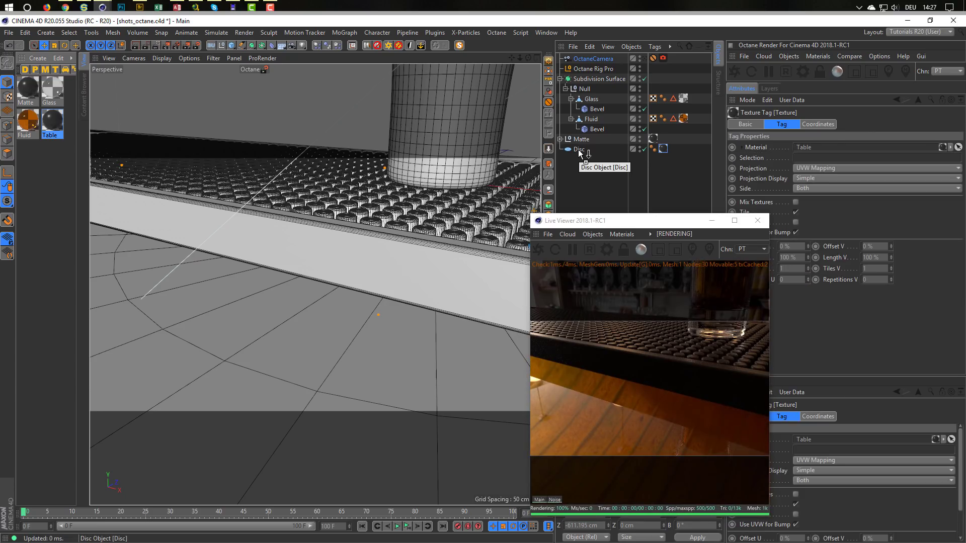
Open the Table material in the Octane Node Editor, raise its roughness to blur the table's reflections, and close the editor.
{"action": "left_click", "coordinate": [52, 120]}
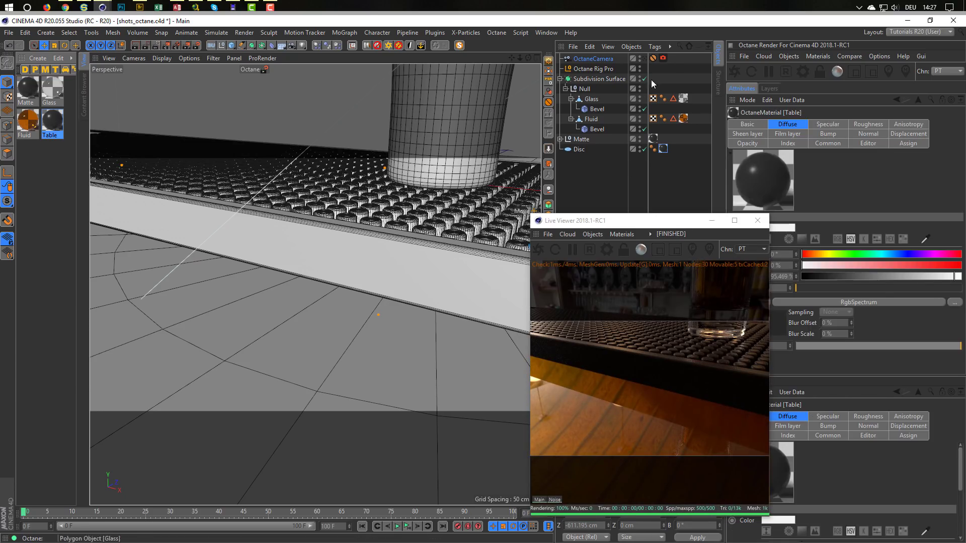
{"action": "left_click", "coordinate": [820, 59]}
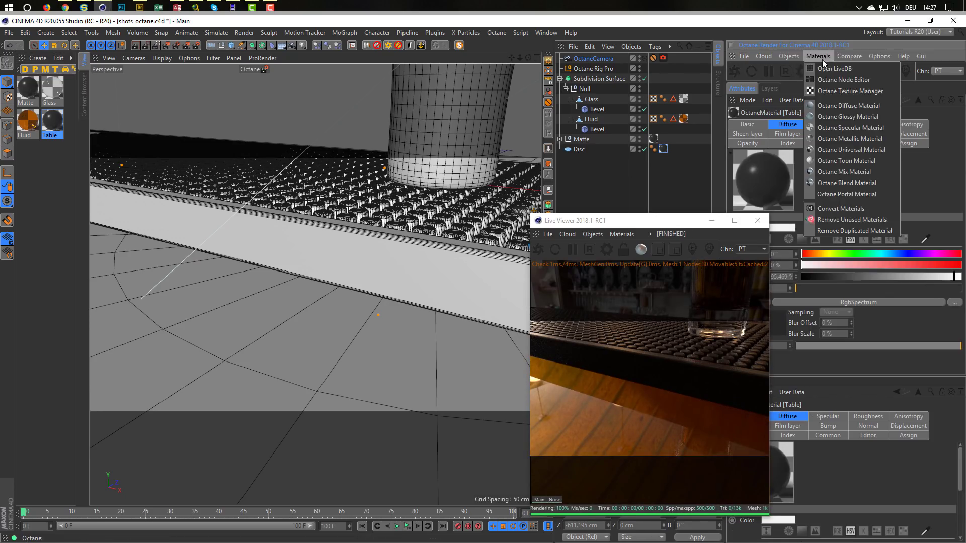
{"action": "left_click", "coordinate": [828, 79]}
{"action": "left_click_drag", "start_coordinate": [394, 195], "coordinate": [196, 186]}
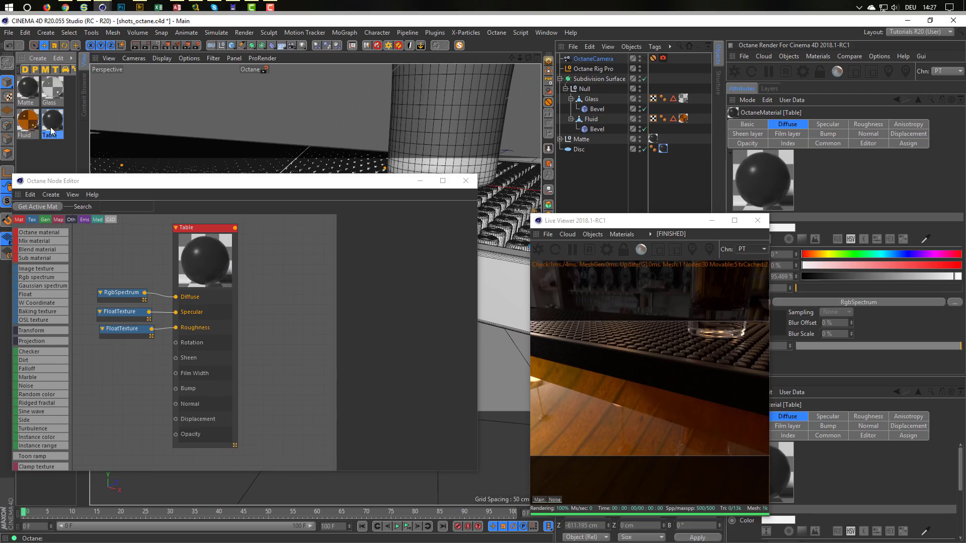
{"action": "left_click", "coordinate": [218, 249]}
{"action": "left_click_drag", "start_coordinate": [409, 308], "coordinate": [664, 152]}
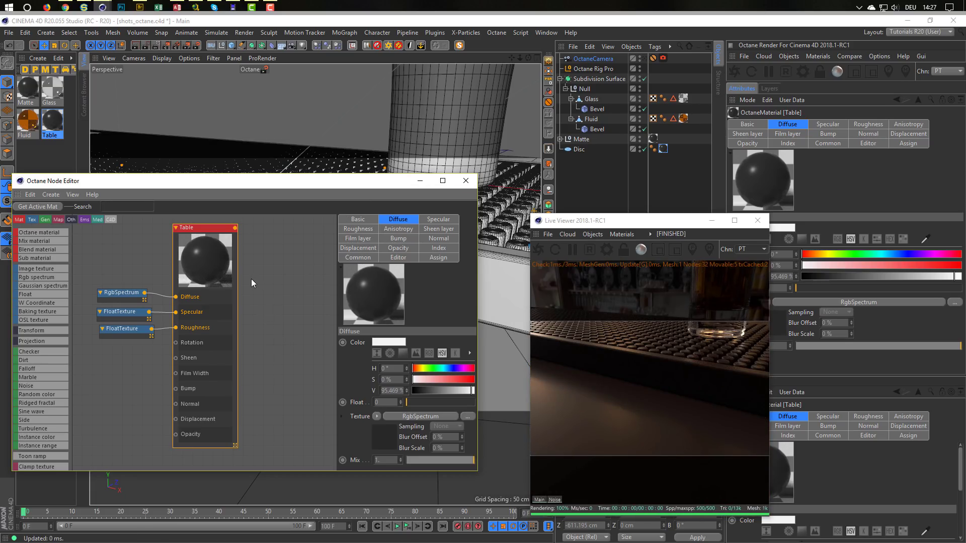
{"action": "left_click", "coordinate": [466, 180]}
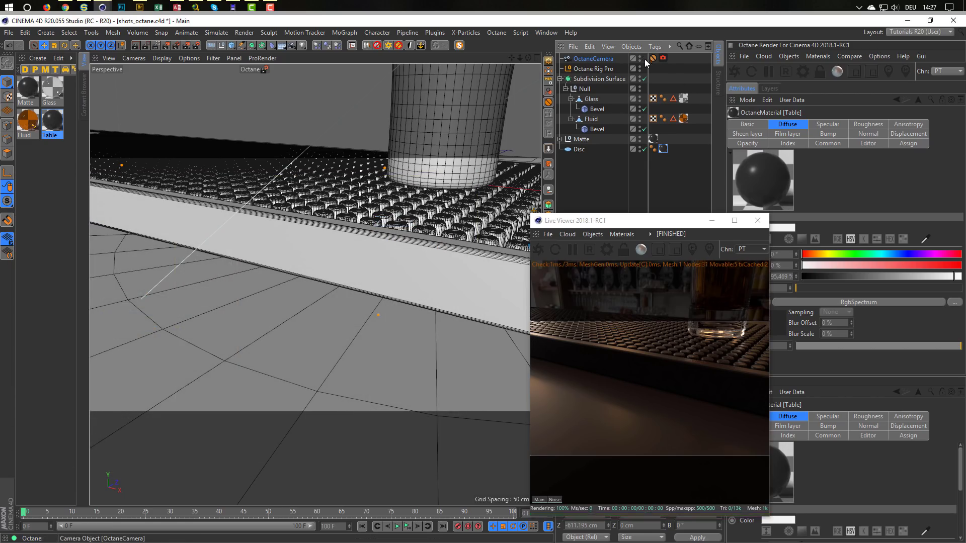
Look through the OctaneCamera again, and enlarge and reposition the Live Viewer window beside the viewport.
{"action": "left_click", "coordinate": [644, 57]}
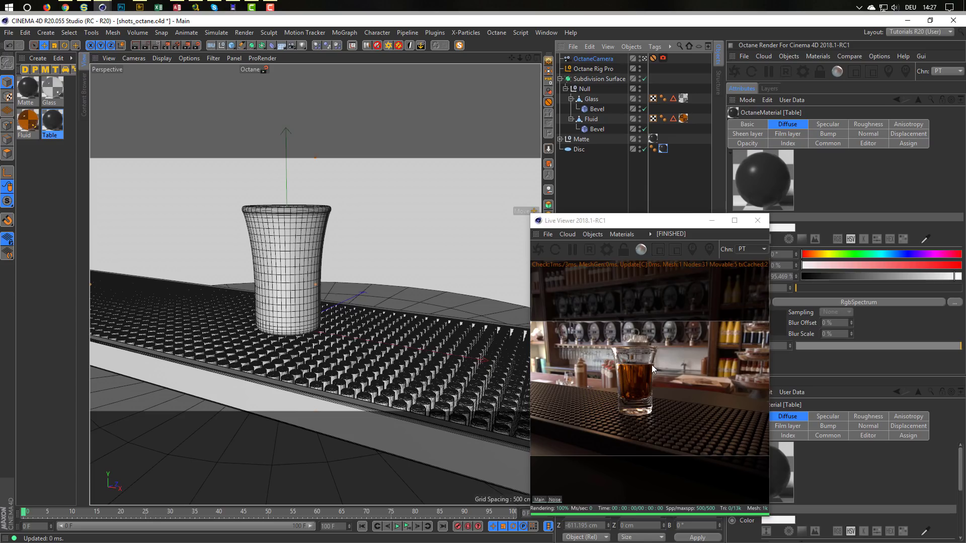
{"action": "left_click_drag", "start_coordinate": [646, 220], "coordinate": [512, 107]}
{"action": "left_click_drag", "start_coordinate": [634, 403], "coordinate": [789, 375]}
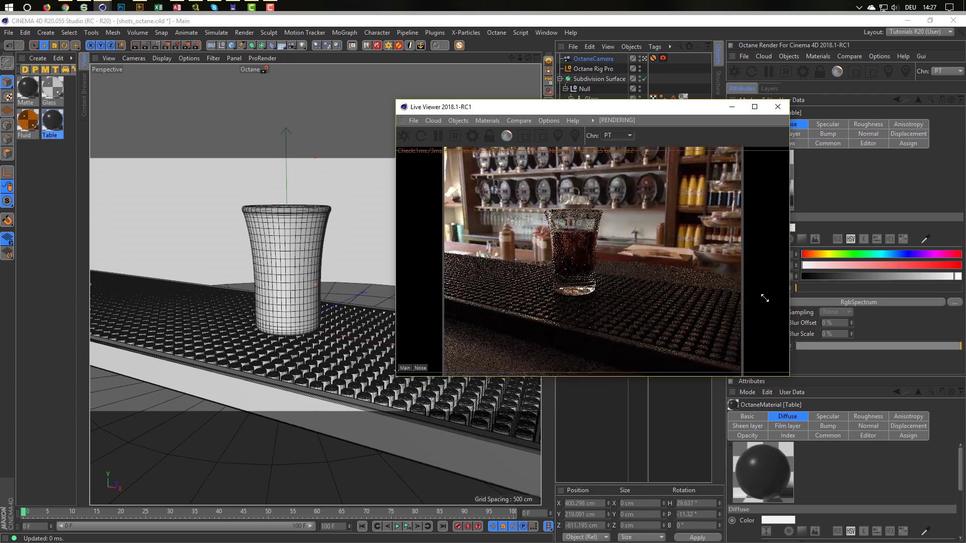
{"action": "left_click_drag", "start_coordinate": [616, 111], "coordinate": [698, 233]}
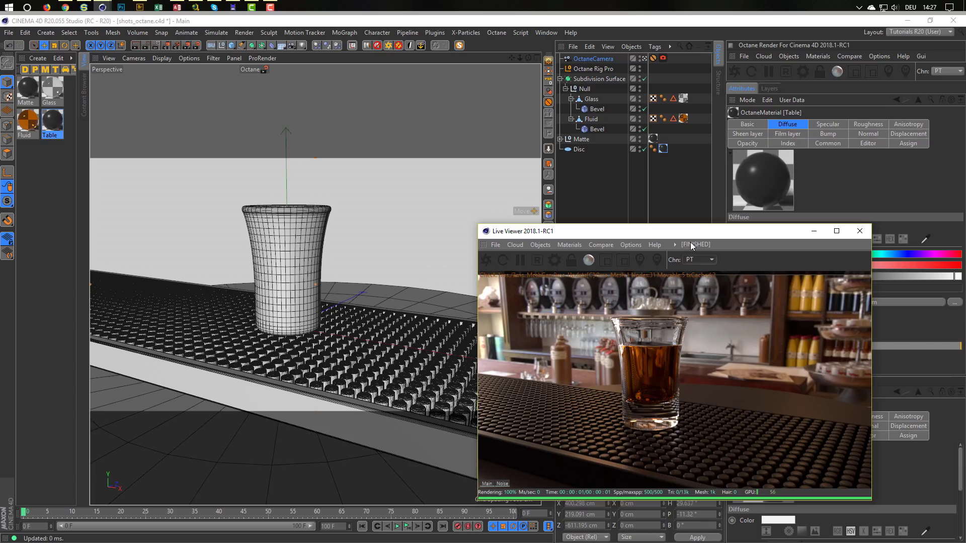
{"action": "left_click_drag", "start_coordinate": [705, 236], "coordinate": [770, 233]}
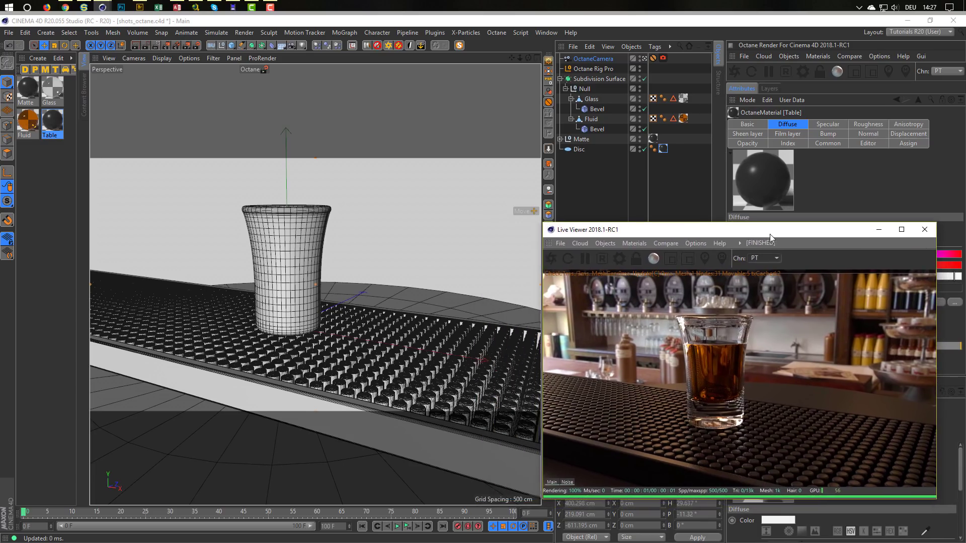
Open the Glass material in the Octane Node Editor, close the Material Editor, and make room in the graph for textures.
{"action": "left_click", "coordinate": [49, 88]}
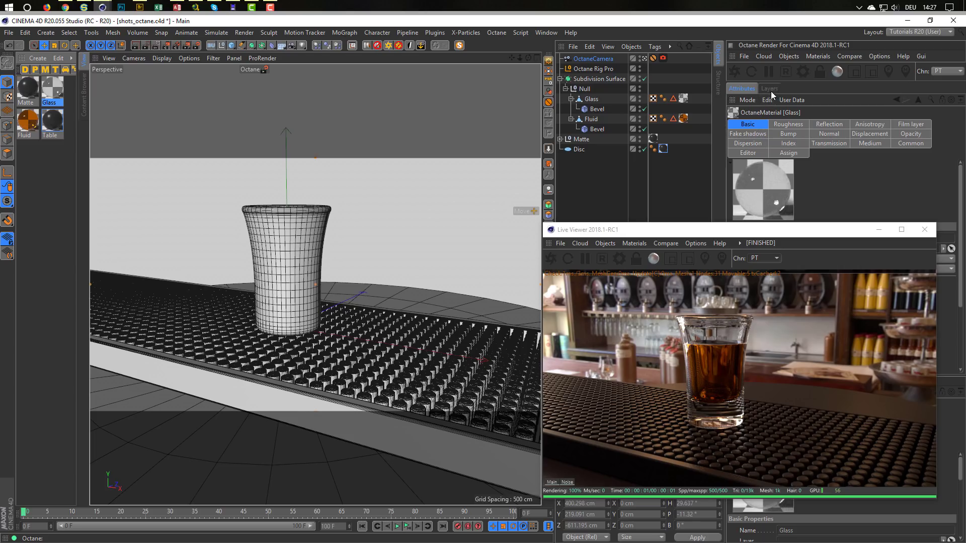
{"action": "double_click", "coordinate": [59, 93]}
{"action": "left_click", "coordinate": [184, 201]}
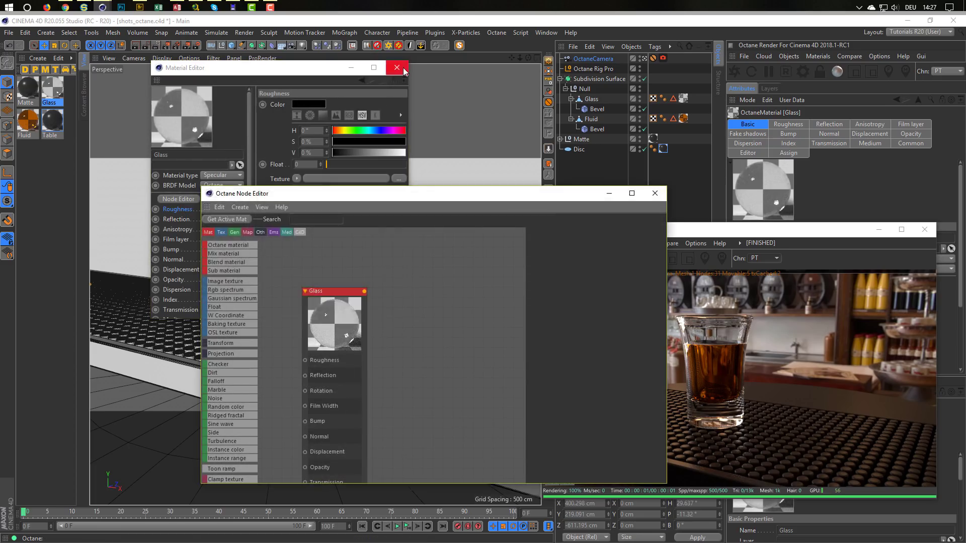
{"action": "left_click", "coordinate": [396, 68]}
{"action": "left_click_drag", "start_coordinate": [423, 193], "coordinate": [364, 174]}
{"action": "left_click_drag", "start_coordinate": [301, 169], "coordinate": [239, 186]}
{"action": "left_click_drag", "start_coordinate": [169, 311], "coordinate": [274, 258]}
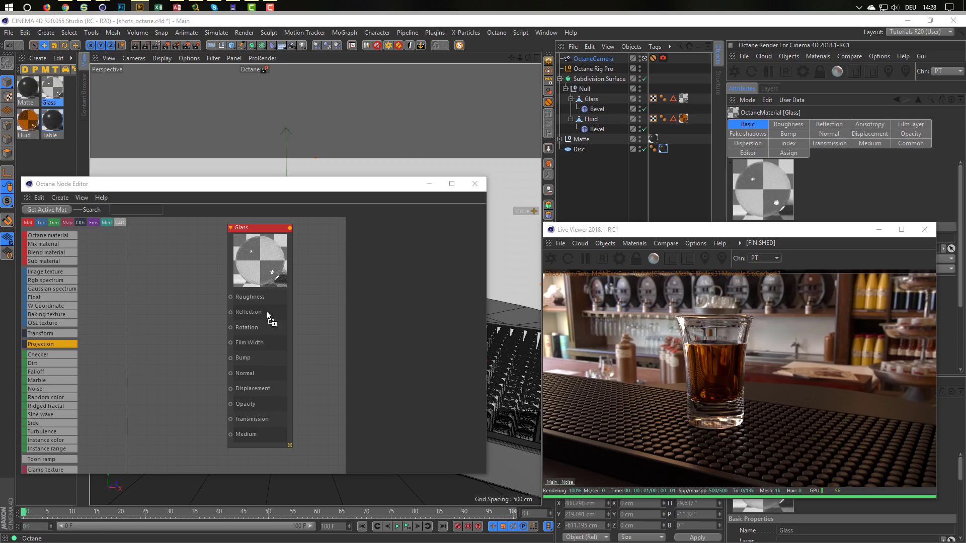
Add StainsLiquidGeneric003_OVERLAY_VAR1_1K.jpg as an image texture, preview the image, and connect it to the Glass material's Bump.
{"action": "left_click_drag", "start_coordinate": [134, 298], "coordinate": [130, 284]}
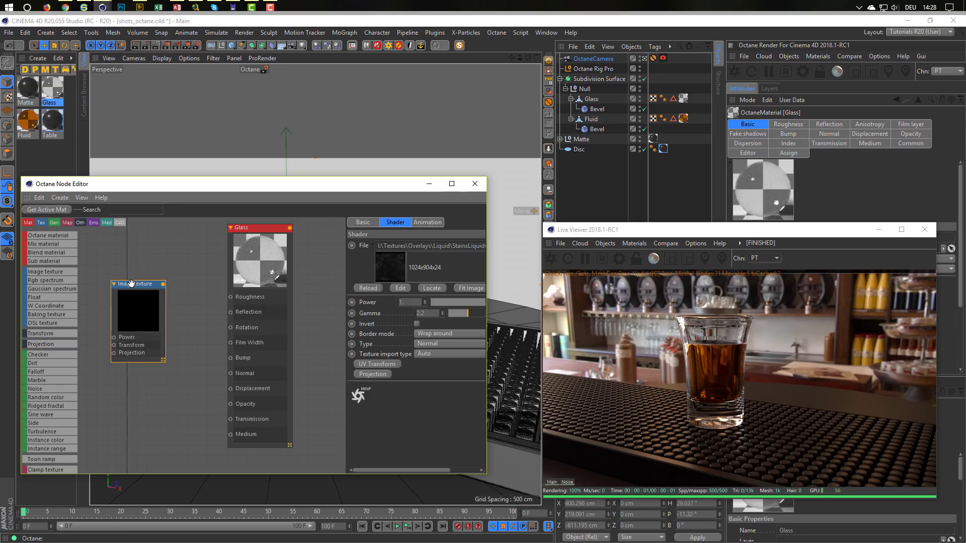
{"action": "left_click", "coordinate": [397, 288]}
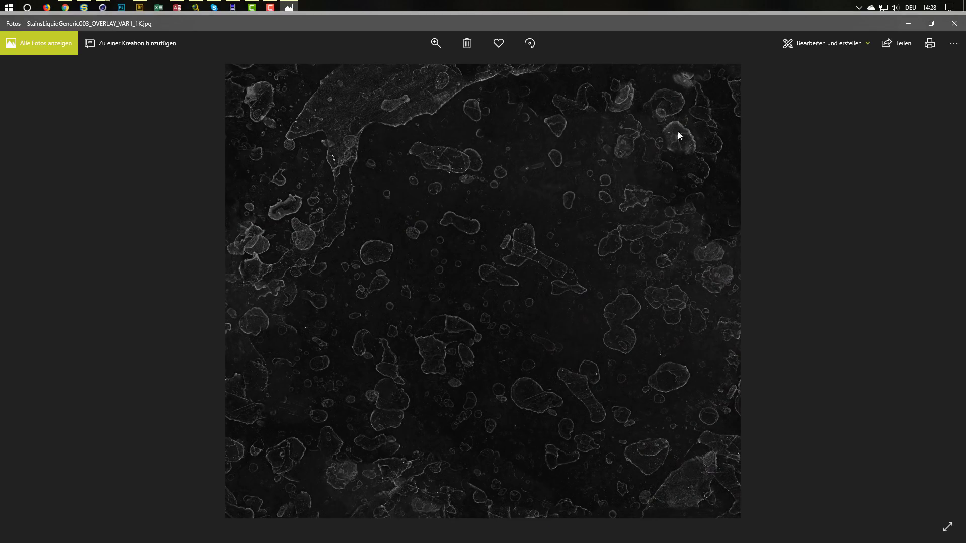
{"action": "left_click", "coordinate": [953, 23]}
{"action": "left_click_drag", "start_coordinate": [145, 288], "coordinate": [231, 358]}
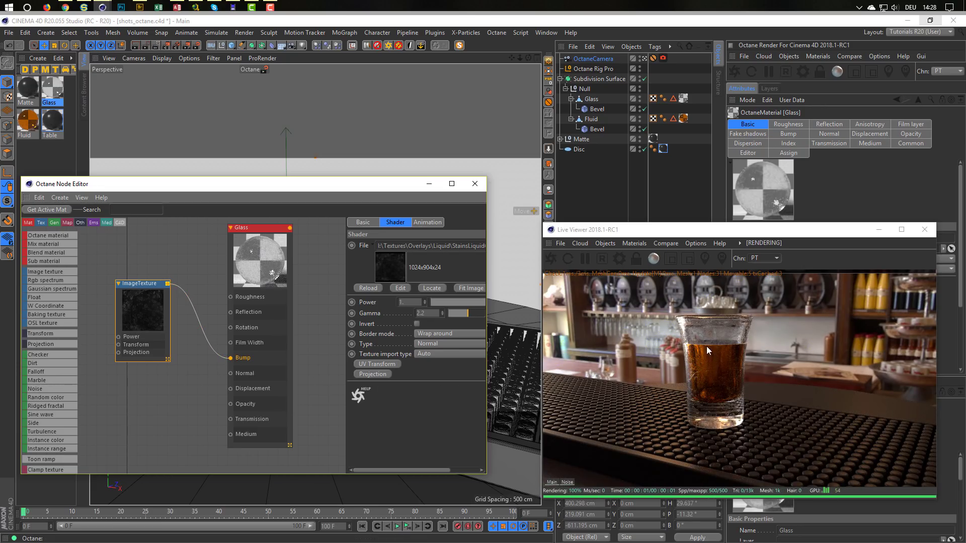
{"action": "left_click_drag", "start_coordinate": [140, 286], "coordinate": [172, 298]}
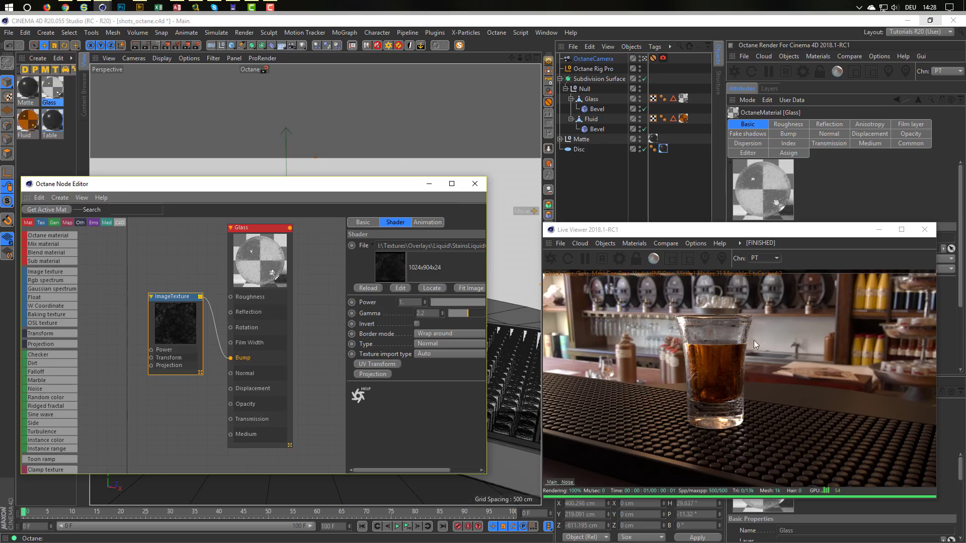
{"action": "left_click_drag", "start_coordinate": [743, 232], "coordinate": [553, 224]}
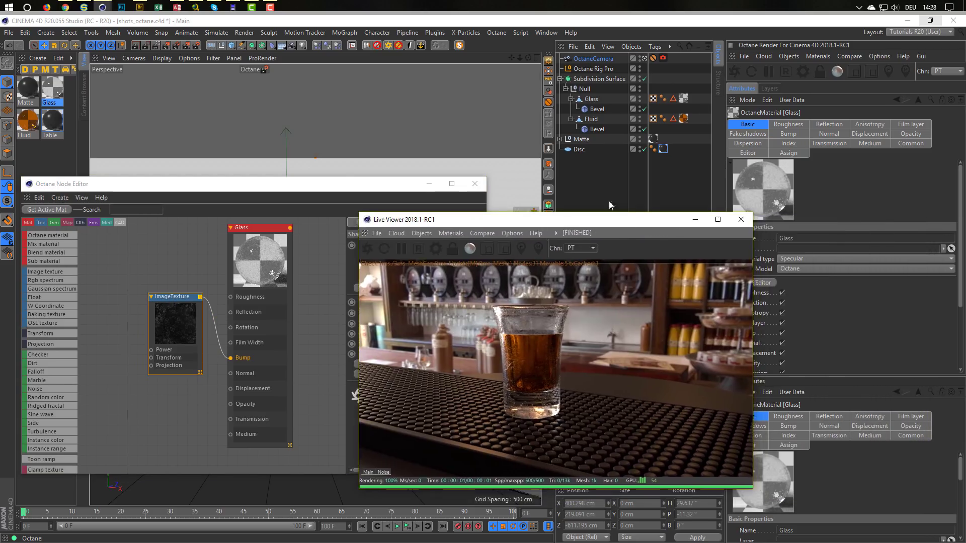
{"action": "left_click", "coordinate": [684, 98]}
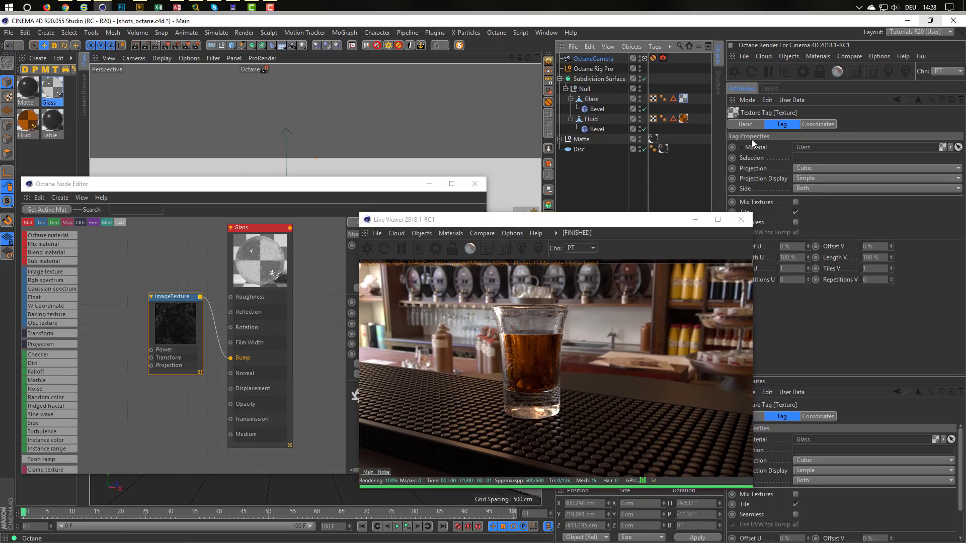
{"action": "left_click", "coordinate": [801, 257]}
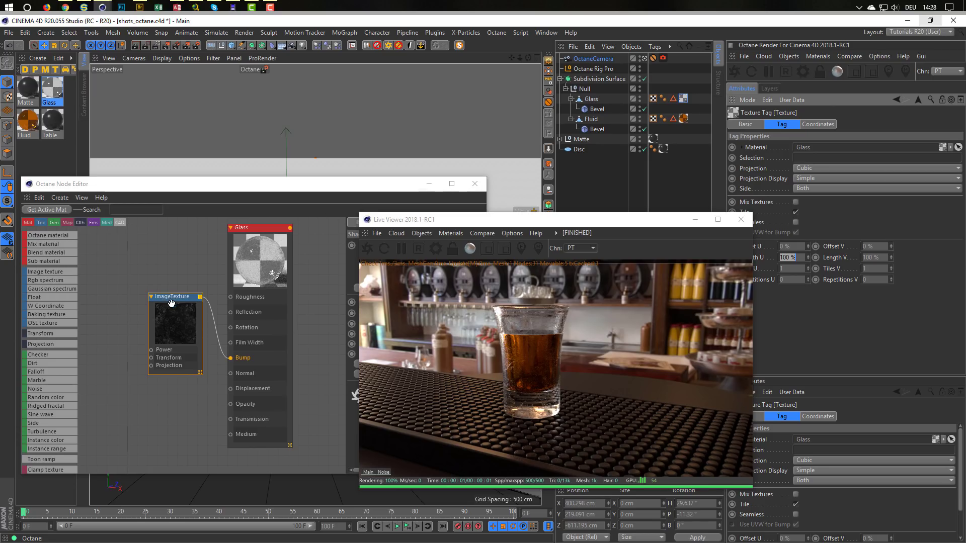
{"action": "left_click", "coordinate": [280, 188]}
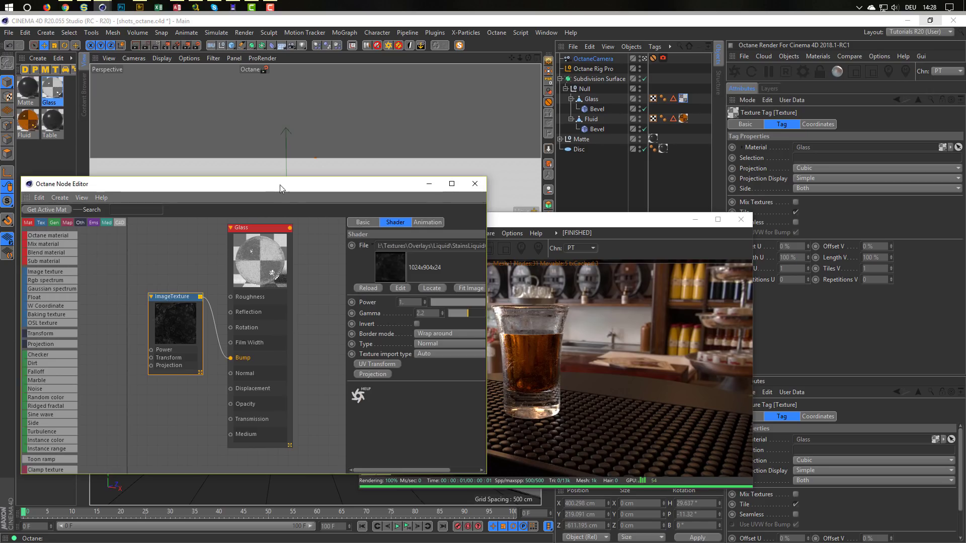
{"action": "left_click_drag", "start_coordinate": [590, 221], "coordinate": [753, 217]}
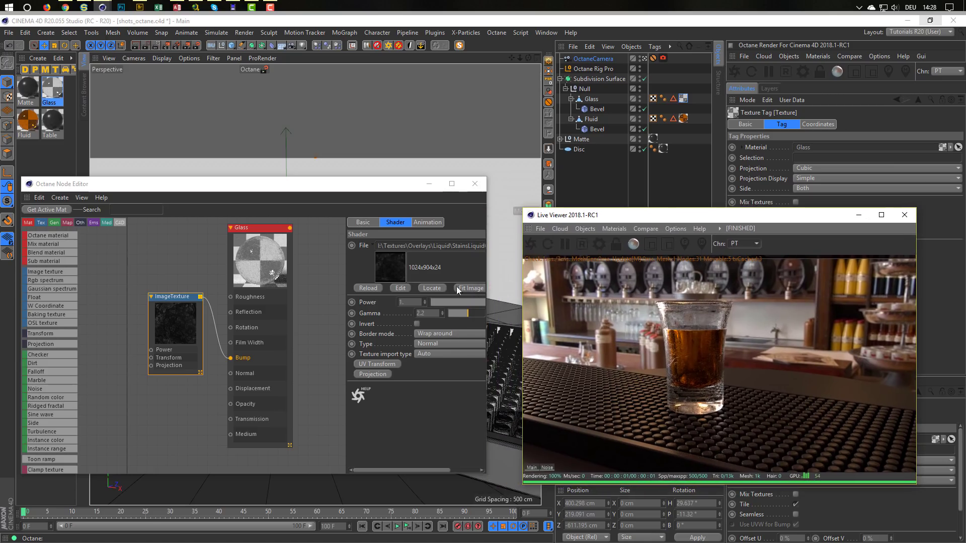
Add a Transform node to the stains image texture, set its scale to 0.5 on all axes, and spread out the nodes.
{"action": "left_click_drag", "start_coordinate": [177, 303], "coordinate": [175, 293]}
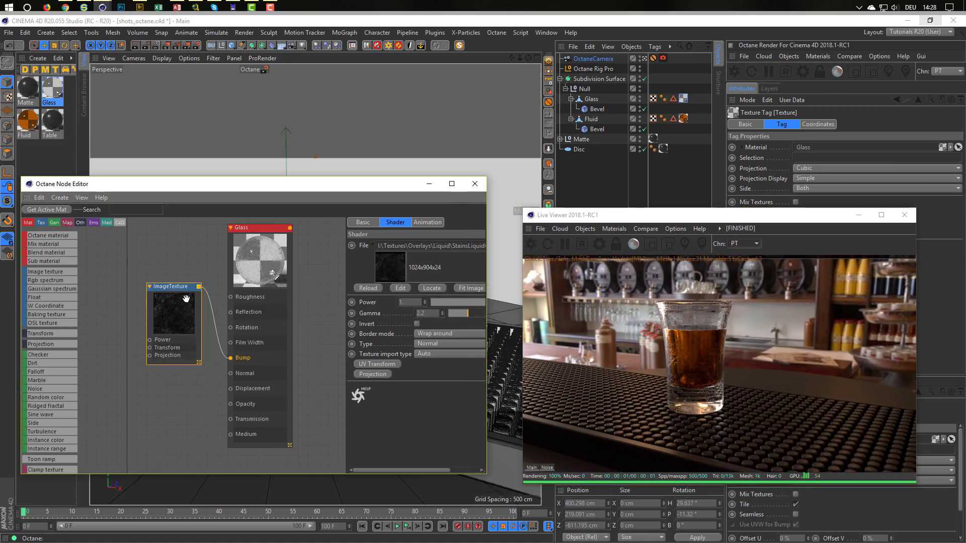
{"action": "left_click", "coordinate": [375, 369]}
{"action": "left_click_drag", "start_coordinate": [143, 232], "coordinate": [91, 348]}
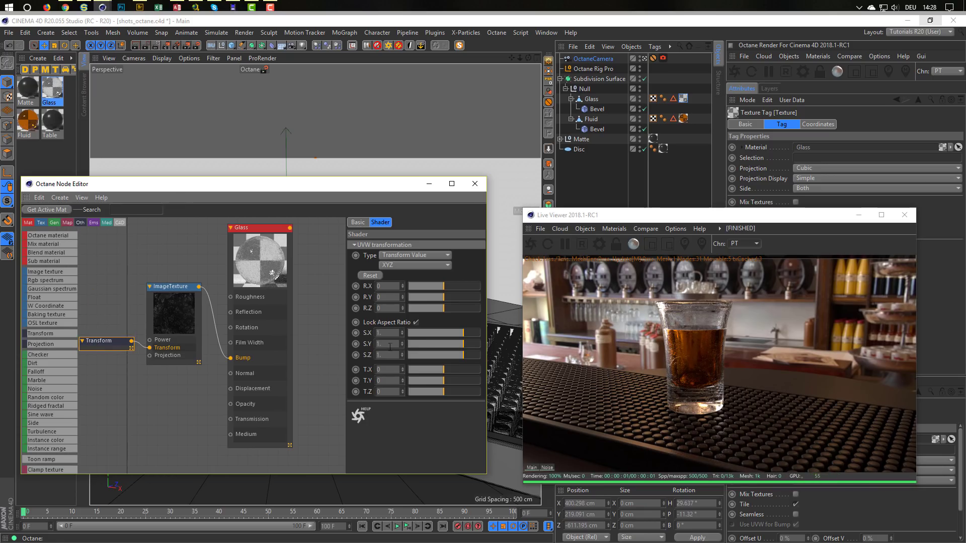
{"action": "type", "text": ".5"}
{"action": "key", "text": "Return"}
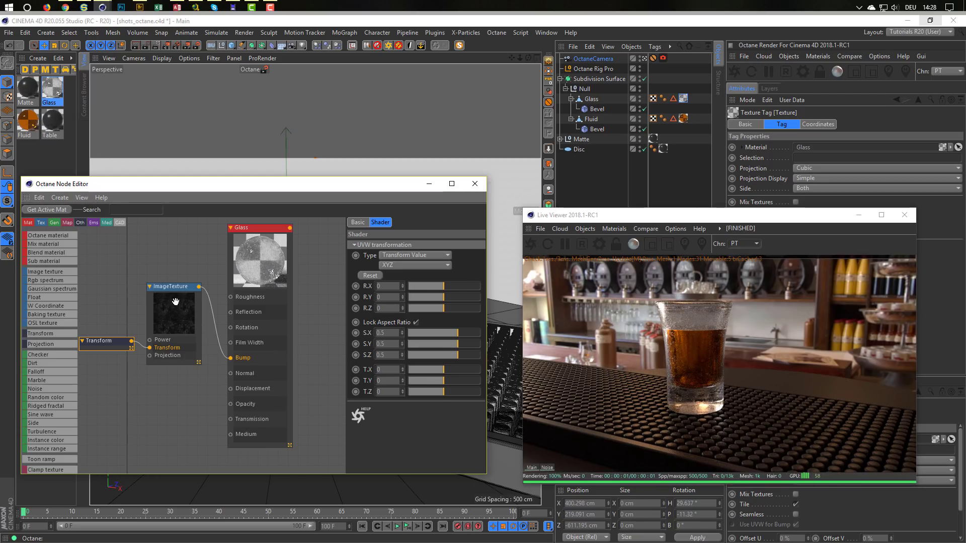
{"action": "left_click_drag", "start_coordinate": [241, 229], "coordinate": [285, 227]}
{"action": "left_click_drag", "start_coordinate": [111, 342], "coordinate": [86, 343]}
{"action": "left_click_drag", "start_coordinate": [170, 287], "coordinate": [146, 288]}
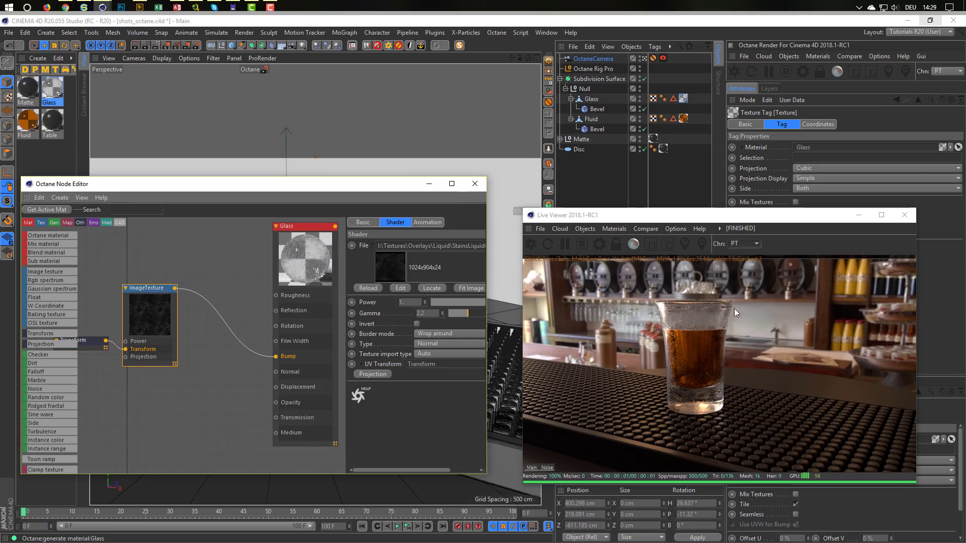
Fit the Glass texture tag to the object, including its sub-objects.
{"action": "right_click", "coordinate": [683, 99]}
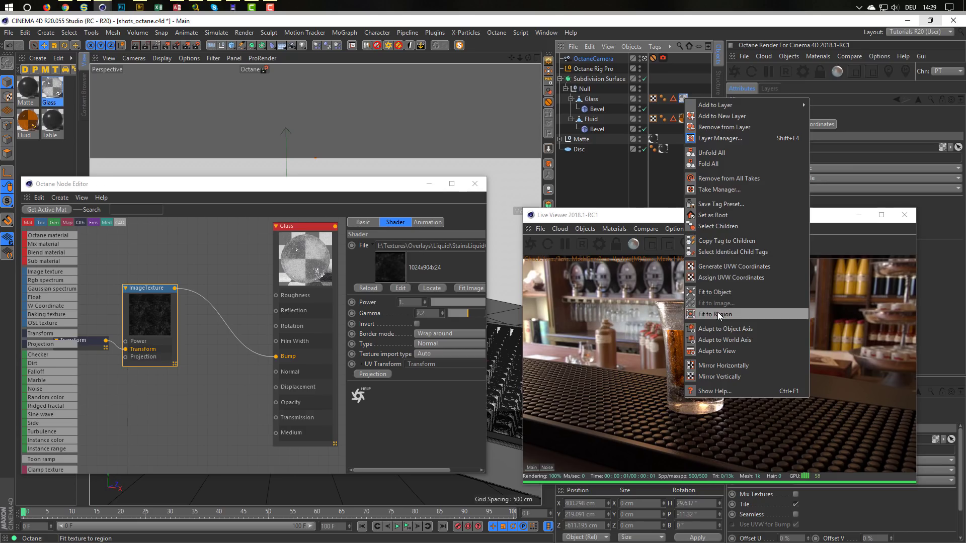
{"action": "left_click", "coordinate": [717, 290]}
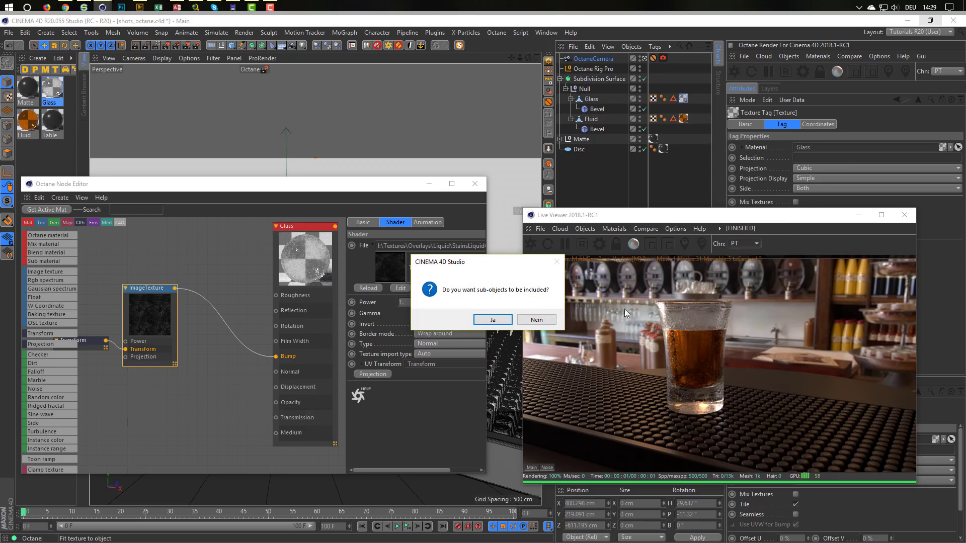
{"action": "left_click", "coordinate": [493, 319]}
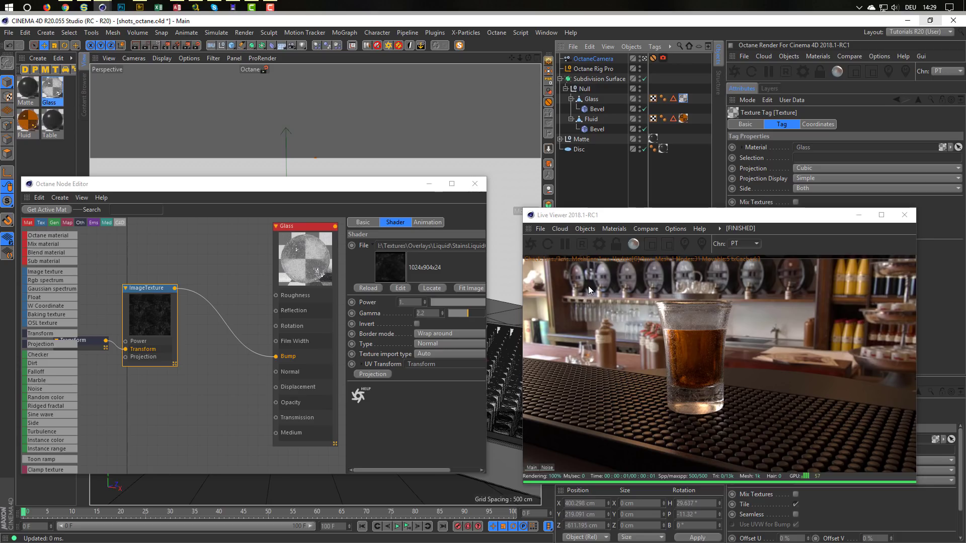
Insert a Color correction node between the stains image texture and the Glass material's Bump.
{"action": "left_click_drag", "start_coordinate": [159, 294], "coordinate": [152, 282]}
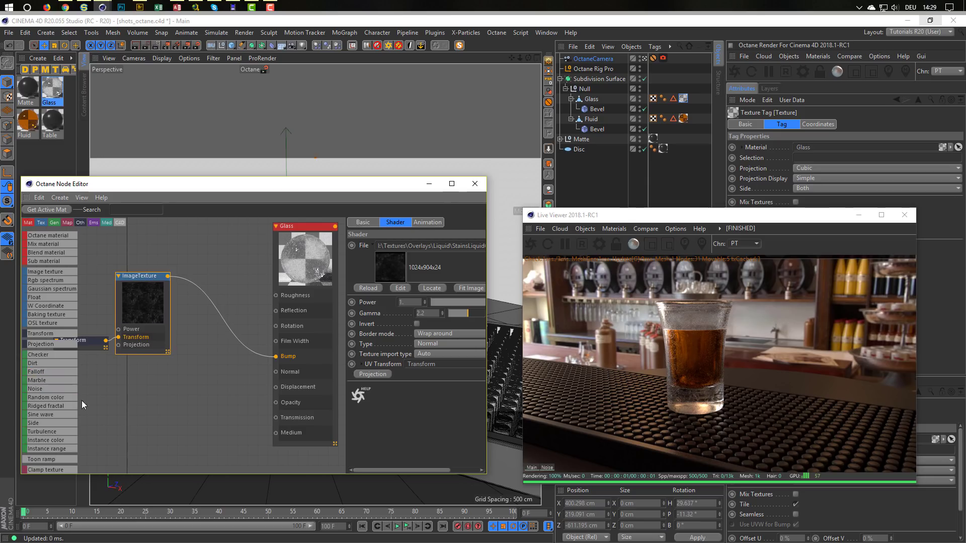
{"action": "scroll", "coordinate": [68, 417], "scroll_direction": "down", "scroll_amount": 4}
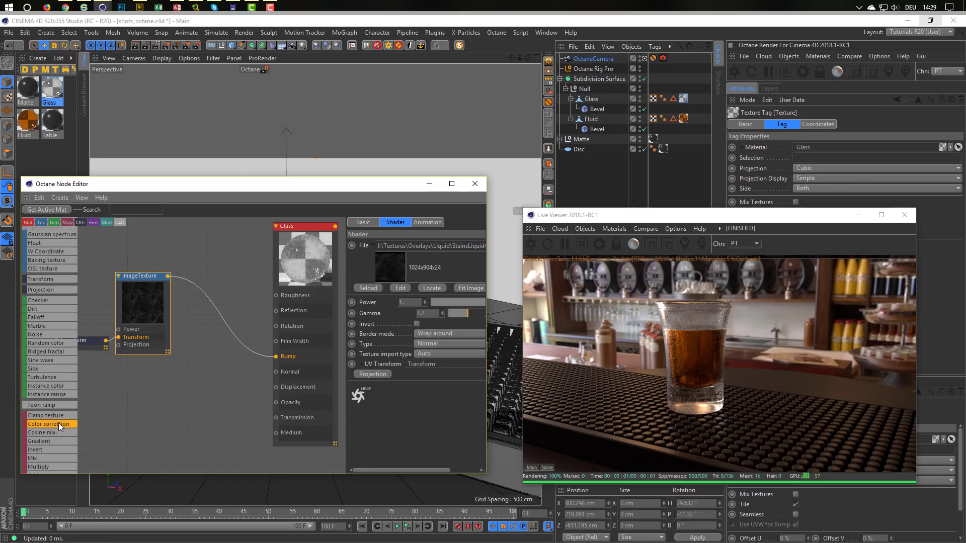
{"action": "left_click_drag", "start_coordinate": [222, 316], "coordinate": [226, 336]}
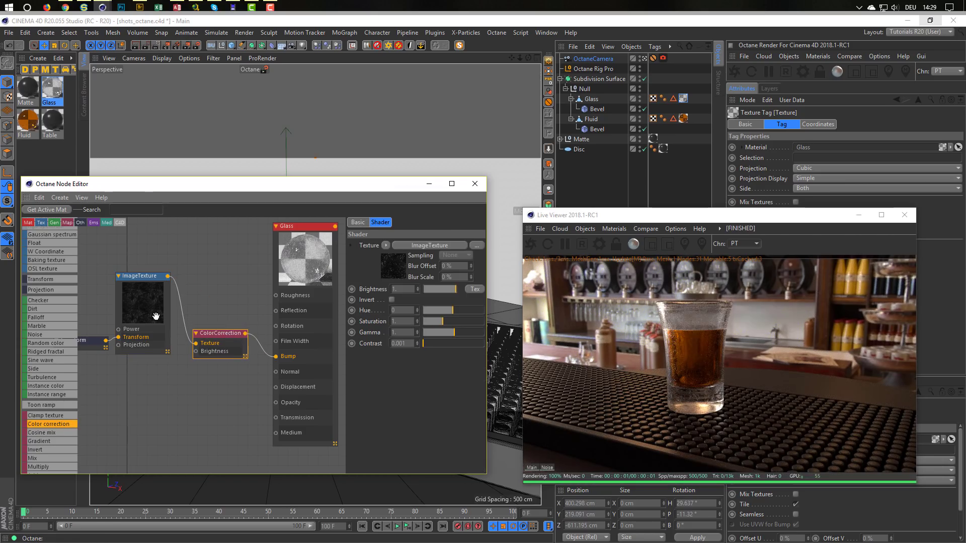
{"action": "scroll", "coordinate": [46, 307], "scroll_direction": "up", "scroll_amount": 4}
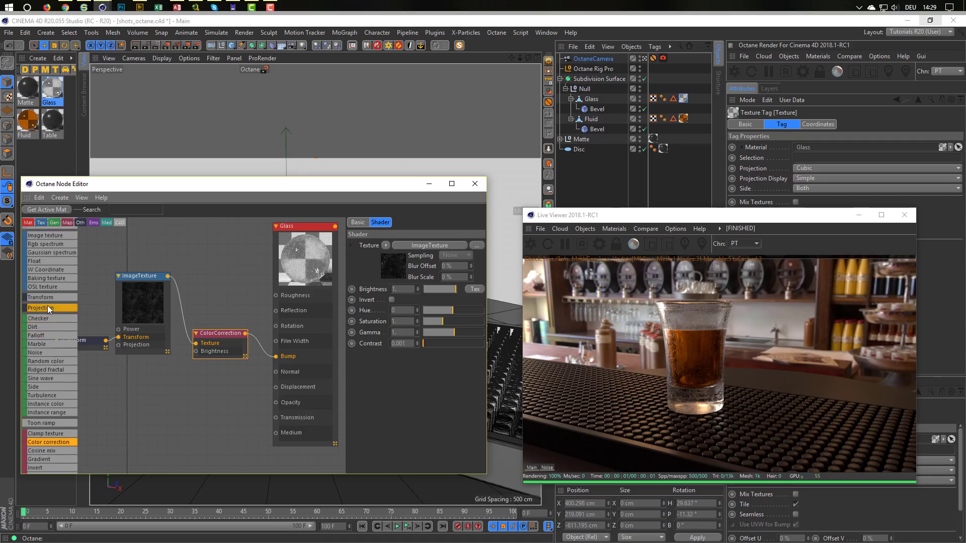
Add a Float texture node, connect it to the Color correction node's Brightness, and set its value to about 0.58.
{"action": "left_click_drag", "start_coordinate": [50, 297], "coordinate": [196, 351]}
{"action": "left_click_drag", "start_coordinate": [151, 389], "coordinate": [148, 377]}
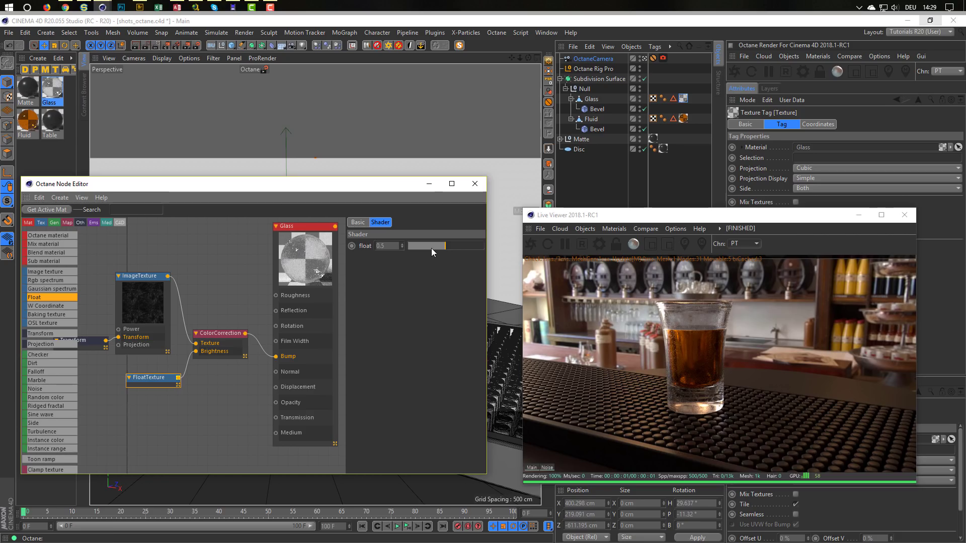
{"action": "left_click_drag", "start_coordinate": [441, 247], "coordinate": [413, 246]}
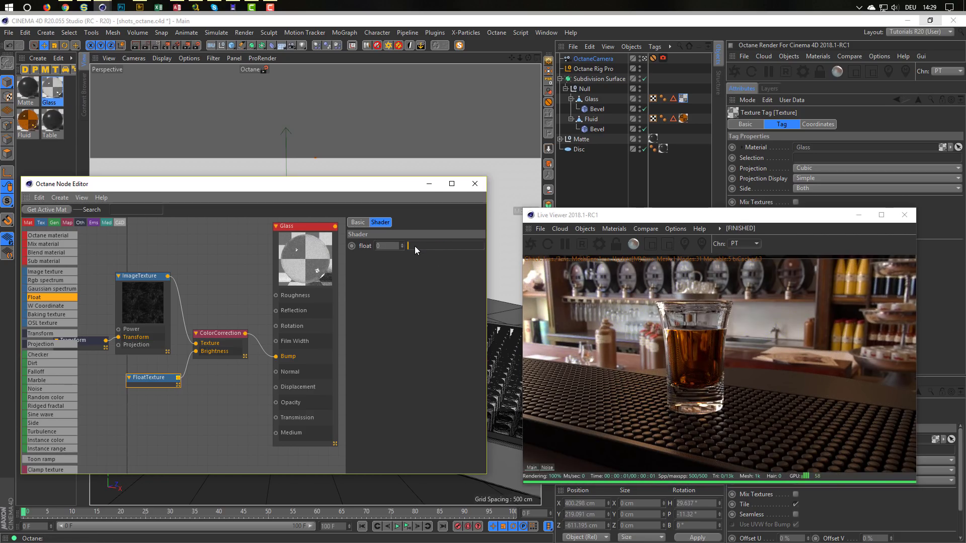
{"action": "left_click_drag", "start_coordinate": [415, 247], "coordinate": [476, 248]}
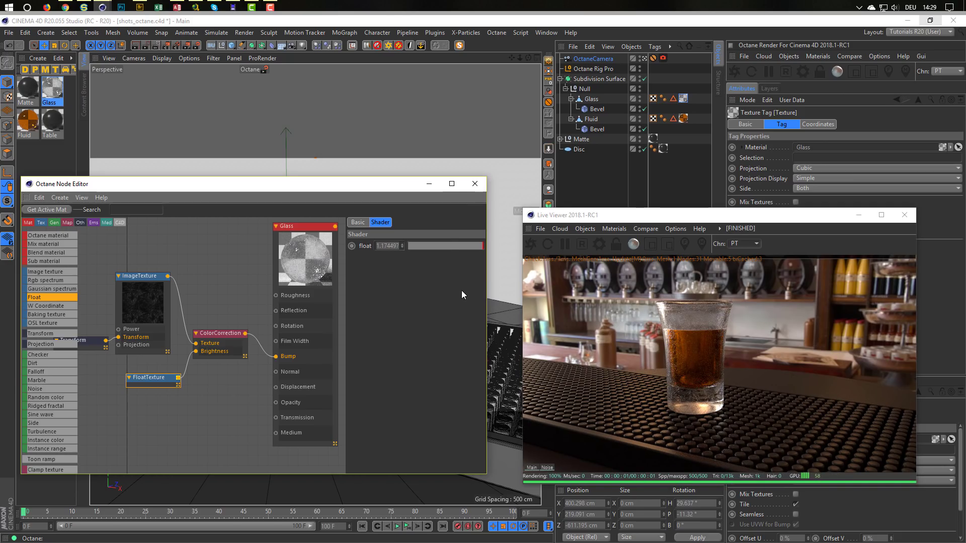
{"action": "mouse_move", "coordinate": [457, 246]}
{"action": "left_mouse_down"}
{"action": "mouse_move", "coordinate": [448, 246]}
{"action": "mouse_move", "coordinate": [462, 245]}
{"action": "left_mouse_up"}
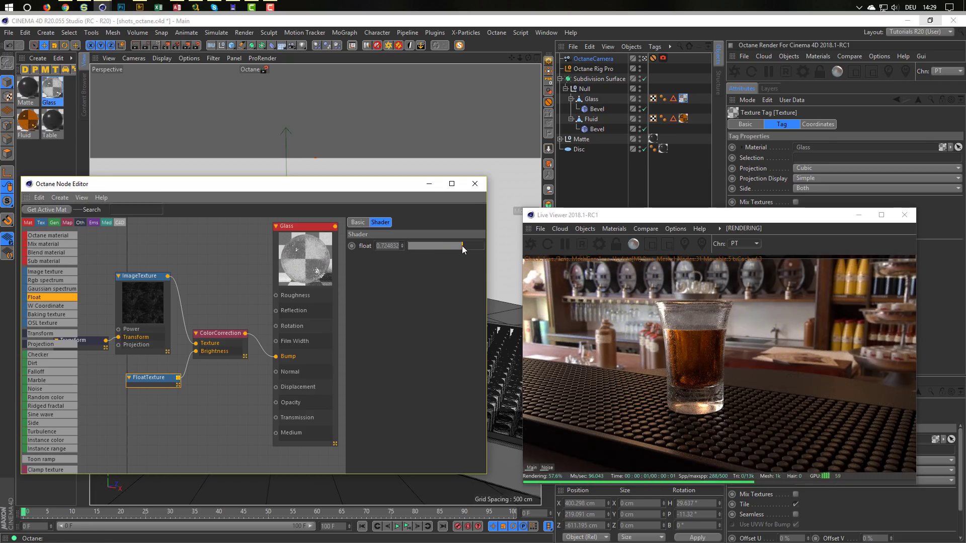
{"action": "left_click_drag", "start_coordinate": [455, 245], "coordinate": [452, 245]}
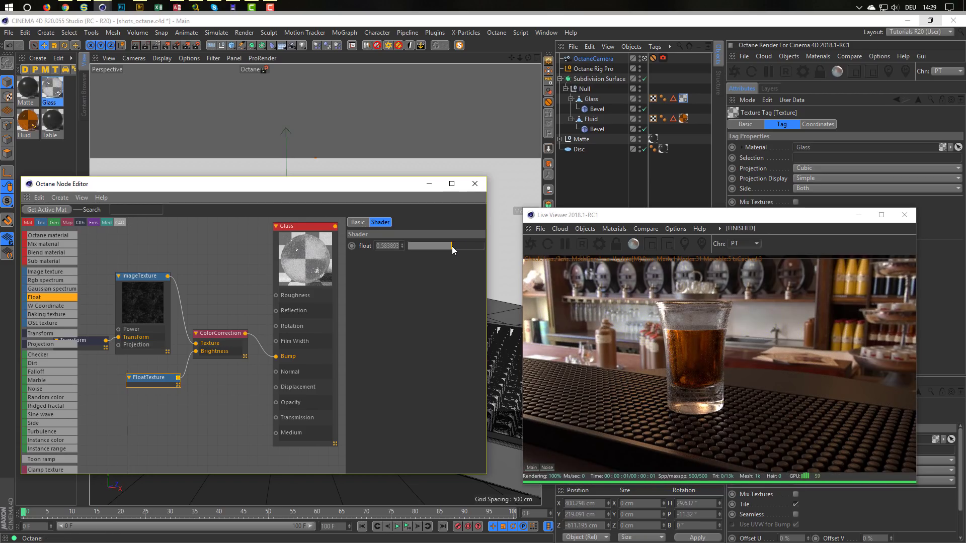
Check the shot-glass reference photo in the browser, return to Cinema 4D, and set the Color correction node's gamma to about 0.4.
{"action": "left_click", "coordinate": [65, 7]}
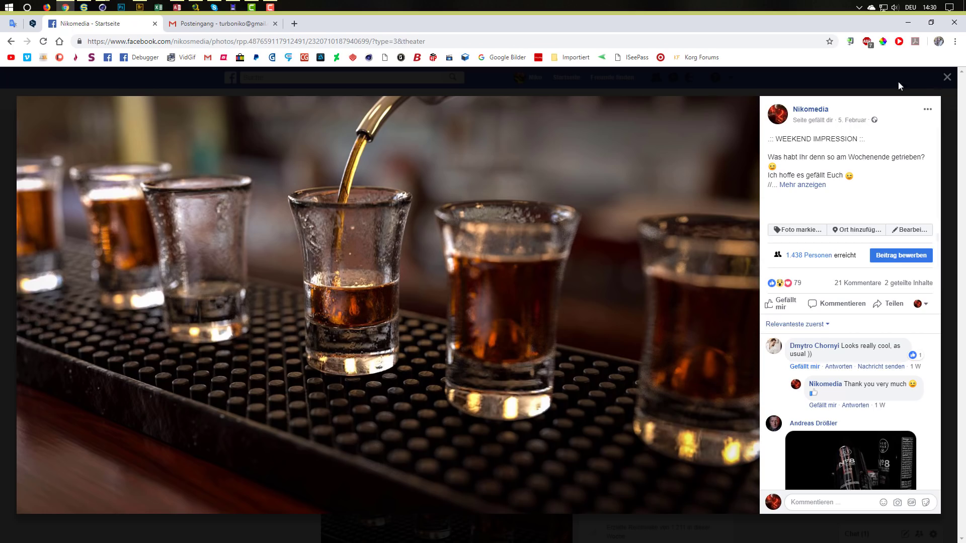
{"action": "left_click", "coordinate": [908, 23]}
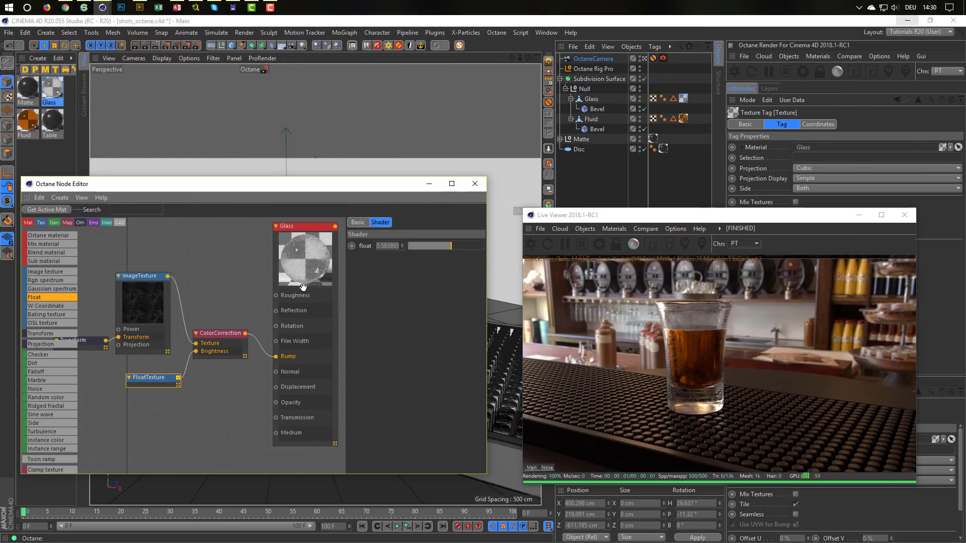
{"action": "left_click", "coordinate": [229, 350]}
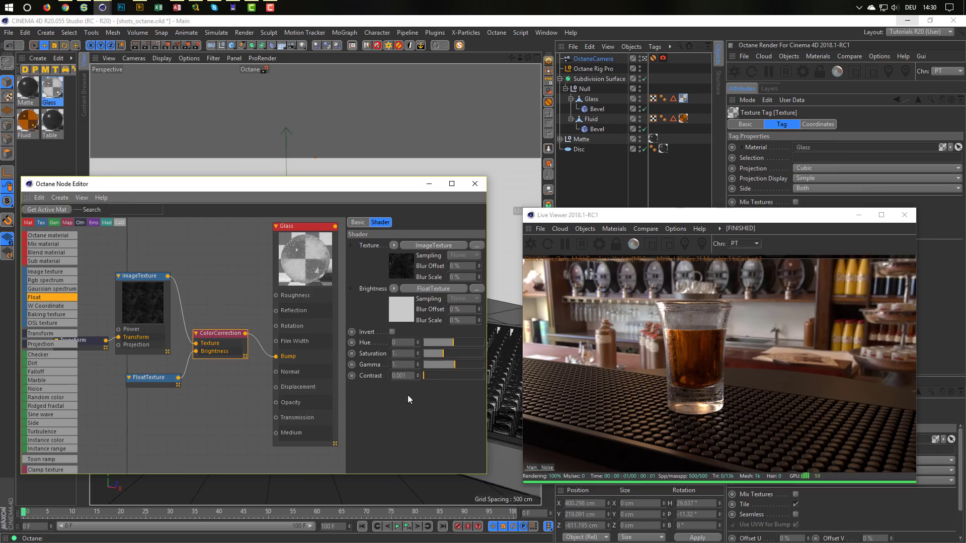
{"action": "left_click_drag", "start_coordinate": [452, 366], "coordinate": [448, 367]}
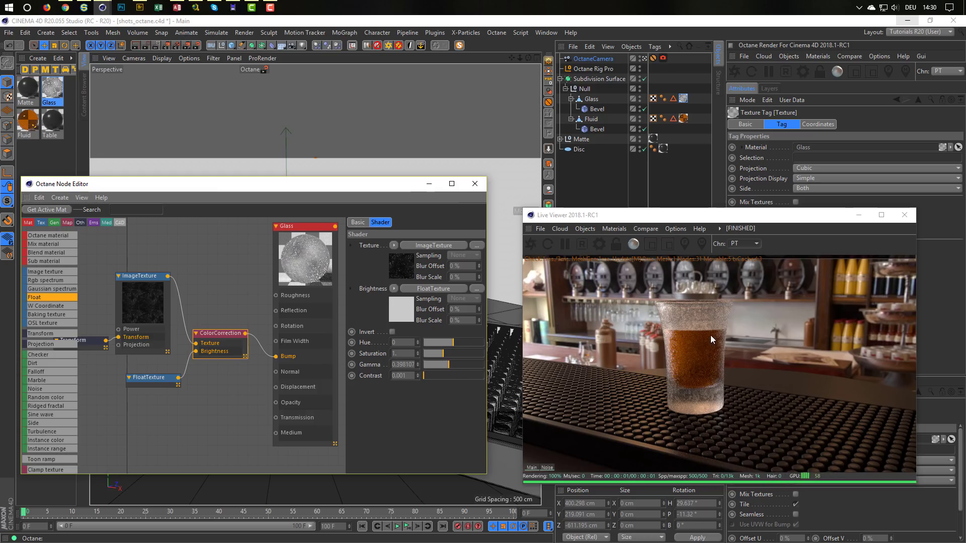
Set the stains texture's Transform scale to 1 on all axes.
{"action": "left_click", "coordinate": [146, 285]}
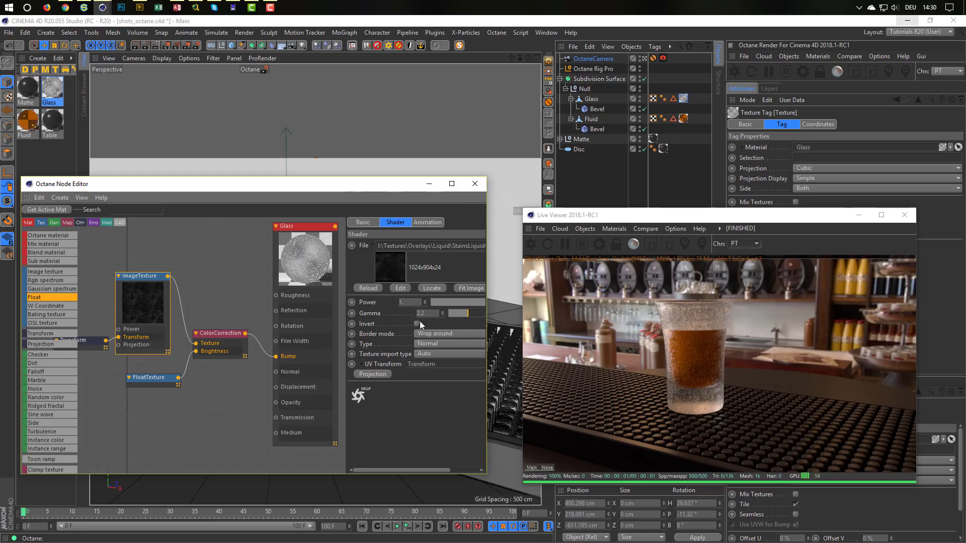
{"action": "left_click", "coordinate": [86, 344]}
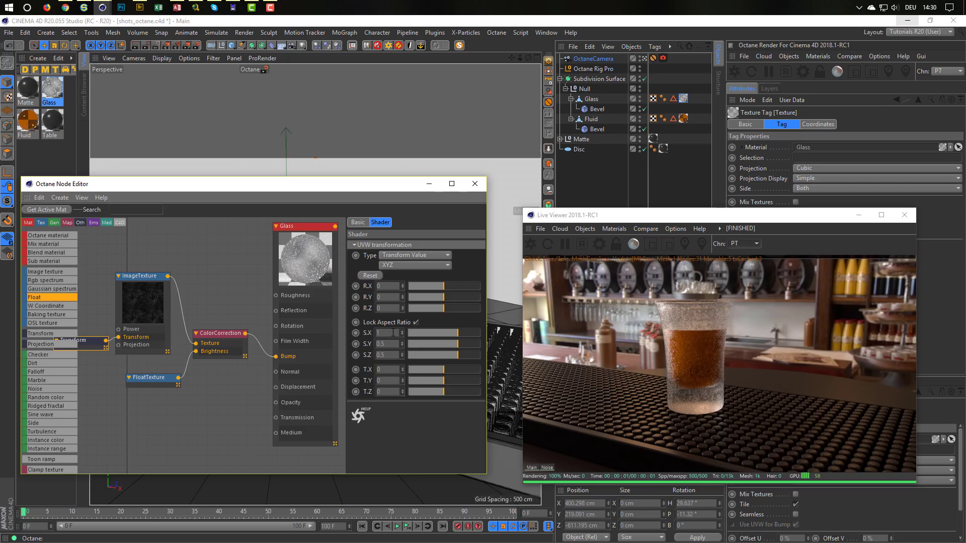
{"action": "left_click", "coordinate": [393, 332]}
{"action": "type", "text": "1"}
{"action": "key", "text": "Return"}
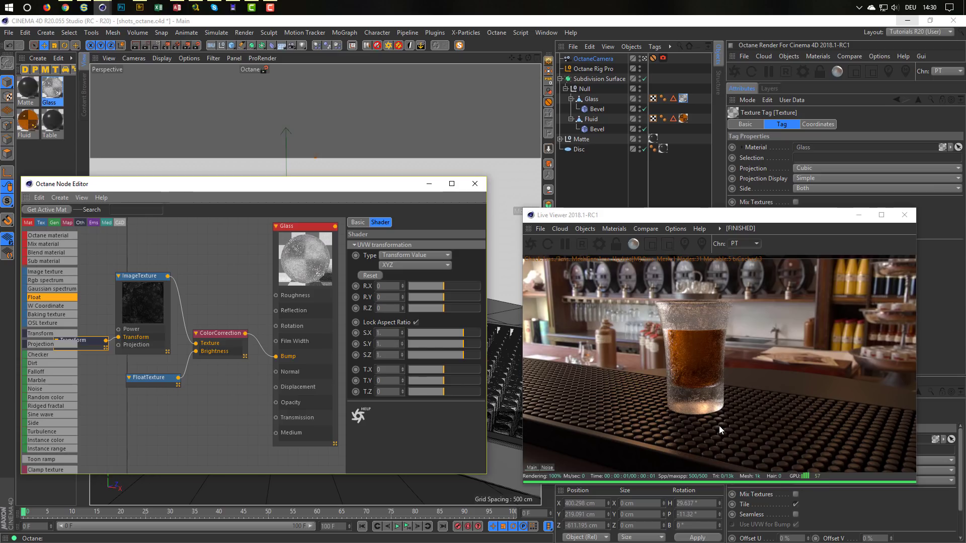
Lower the Float texture feeding the Color correction's Brightness to about 0.13.
{"action": "left_click_drag", "start_coordinate": [215, 340], "coordinate": [220, 339]}
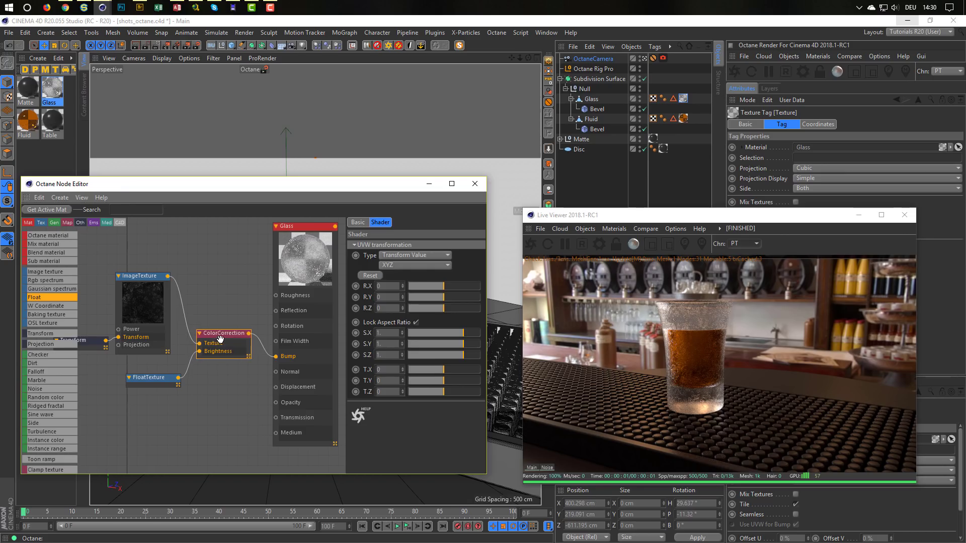
{"action": "left_click", "coordinate": [156, 379]}
{"action": "left_click_drag", "start_coordinate": [448, 246], "coordinate": [420, 248]}
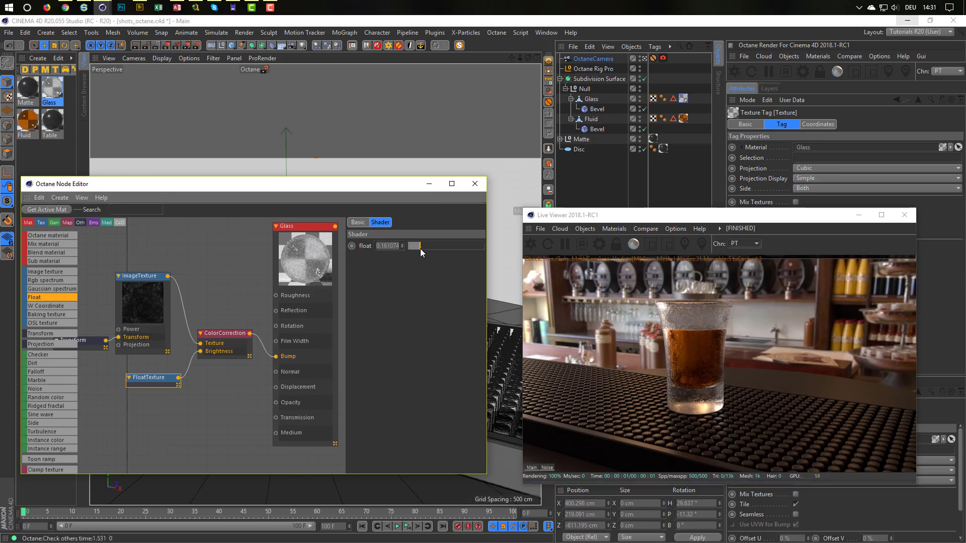
{"action": "left_click_drag", "start_coordinate": [420, 249], "coordinate": [418, 249]}
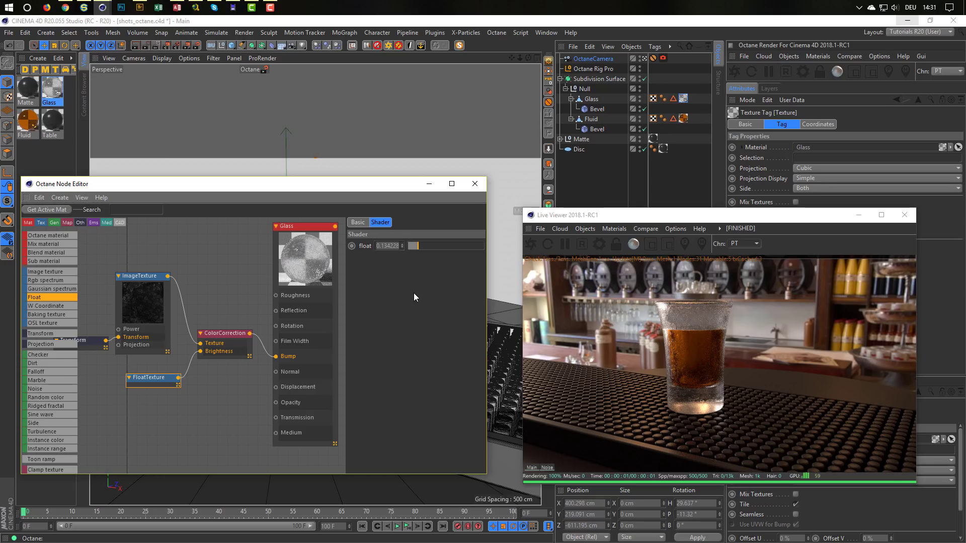
Move the node editor clear of the glass and uniformly scale the Fluid object to about 109.5 cm wide and 104 cm high.
{"action": "left_click_drag", "start_coordinate": [211, 186], "coordinate": [197, 380]}
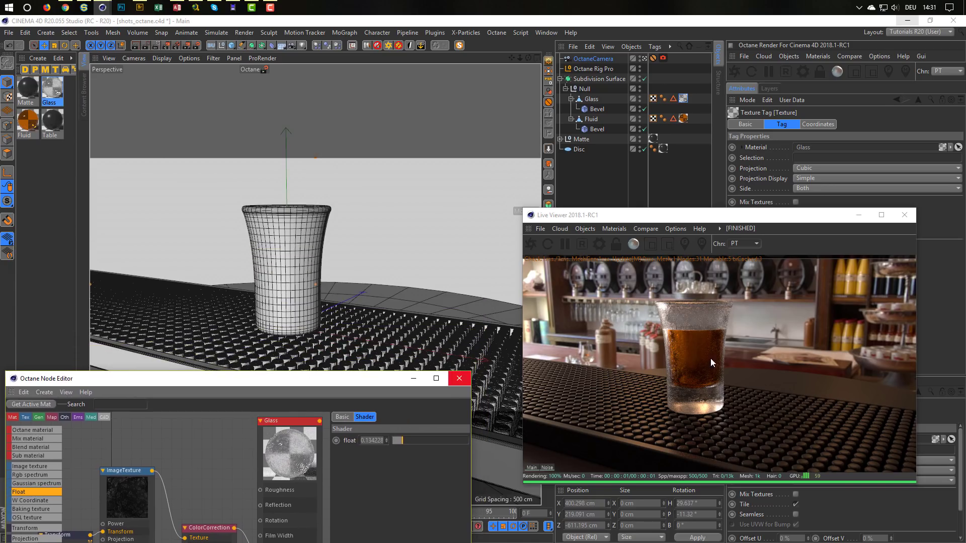
{"action": "left_click", "coordinate": [590, 119]}
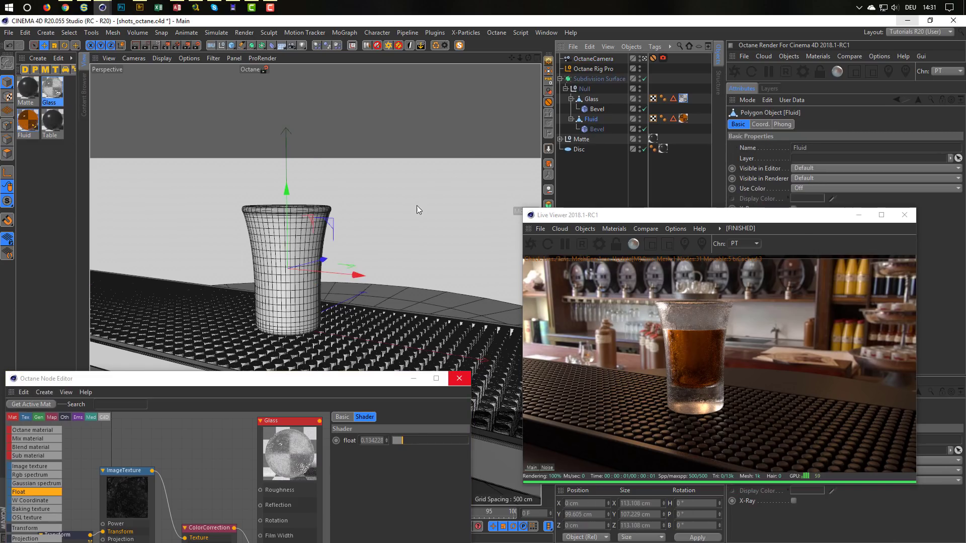
{"action": "key", "text": "t"}
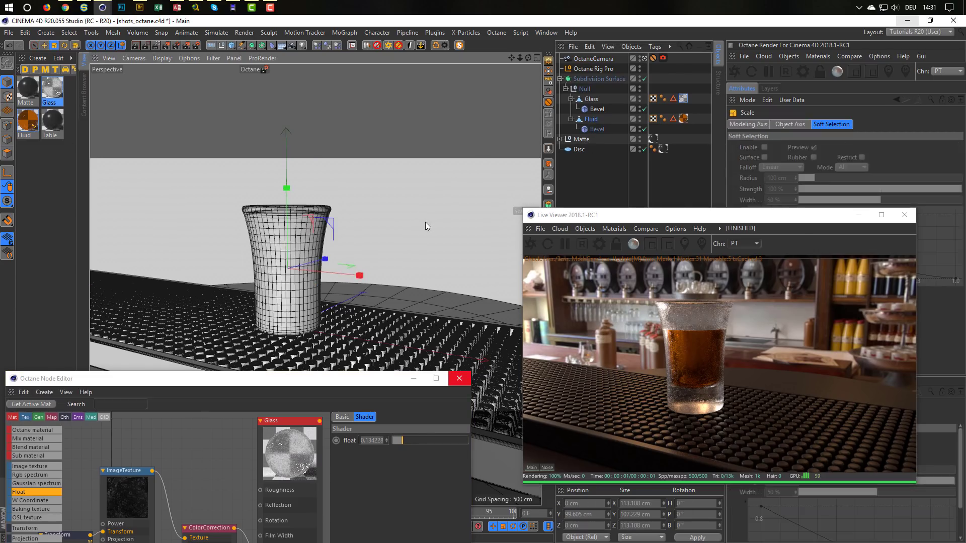
{"action": "left_click_drag", "start_coordinate": [445, 215], "coordinate": [419, 230]}
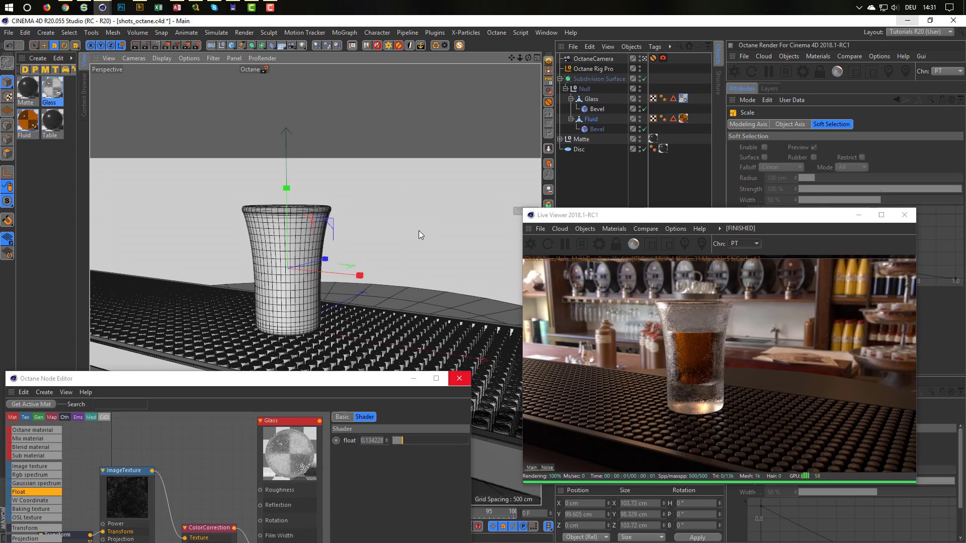
{"action": "left_click_drag", "start_coordinate": [418, 230], "coordinate": [436, 225]}
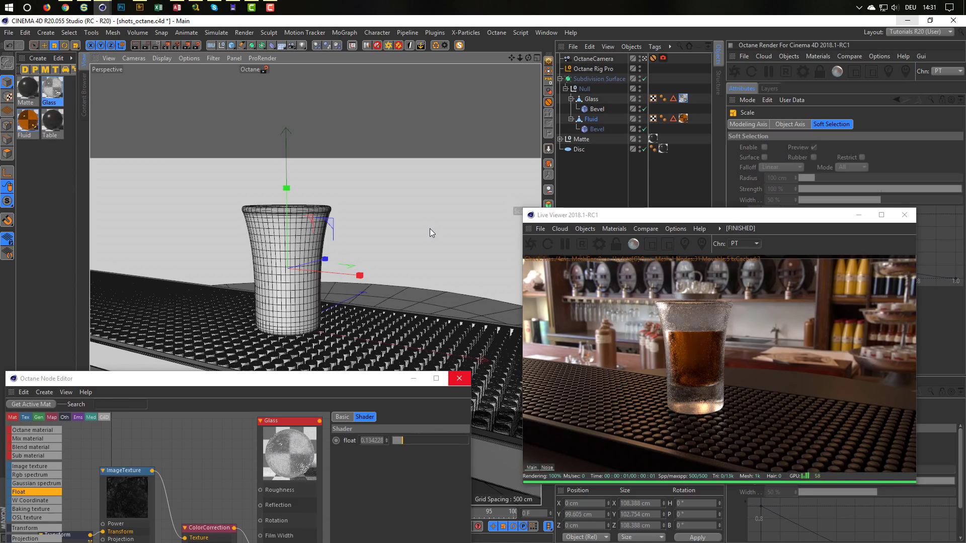
{"action": "left_click_drag", "start_coordinate": [430, 228], "coordinate": [441, 225]}
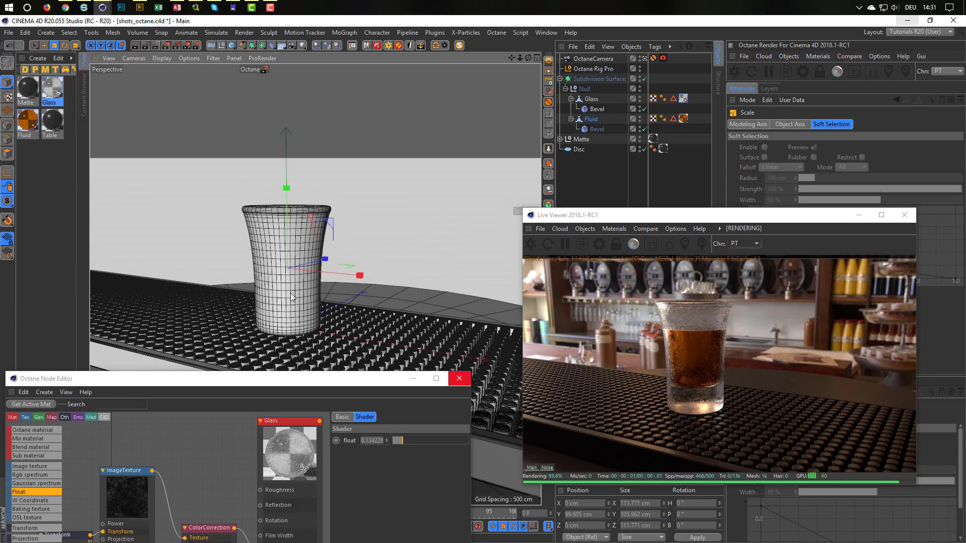
{"action": "left_click_drag", "start_coordinate": [415, 233], "coordinate": [414, 234]}
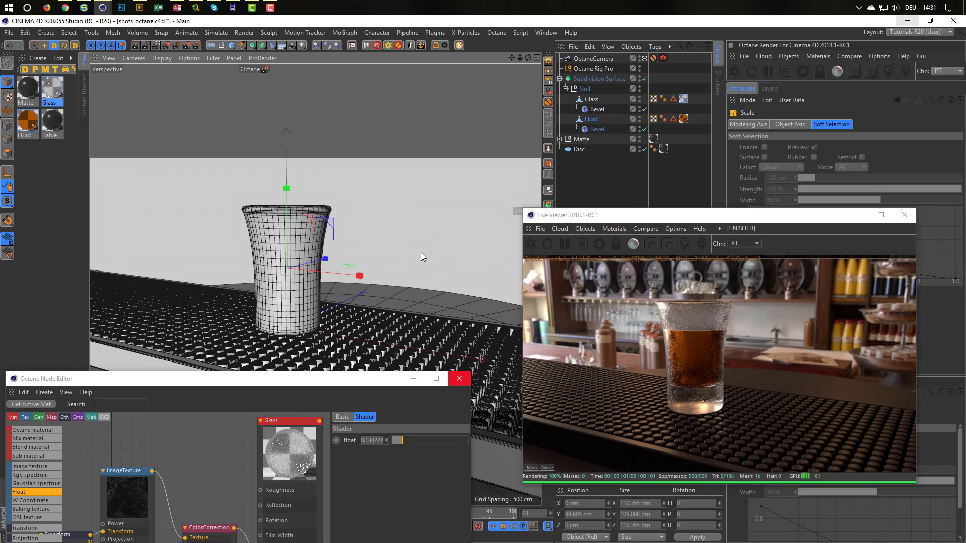
{"action": "left_click_drag", "start_coordinate": [432, 248], "coordinate": [431, 255]}
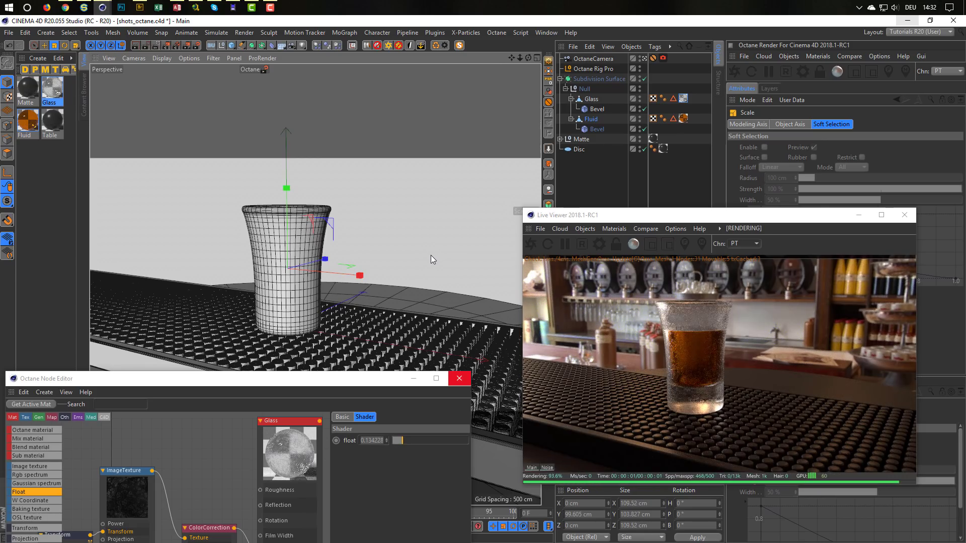
Bring the Glass material back into the node editor and set its refraction index to 1.517.
{"action": "left_click_drag", "start_coordinate": [303, 381], "coordinate": [317, 212]}
{"action": "left_click", "coordinate": [58, 87]}
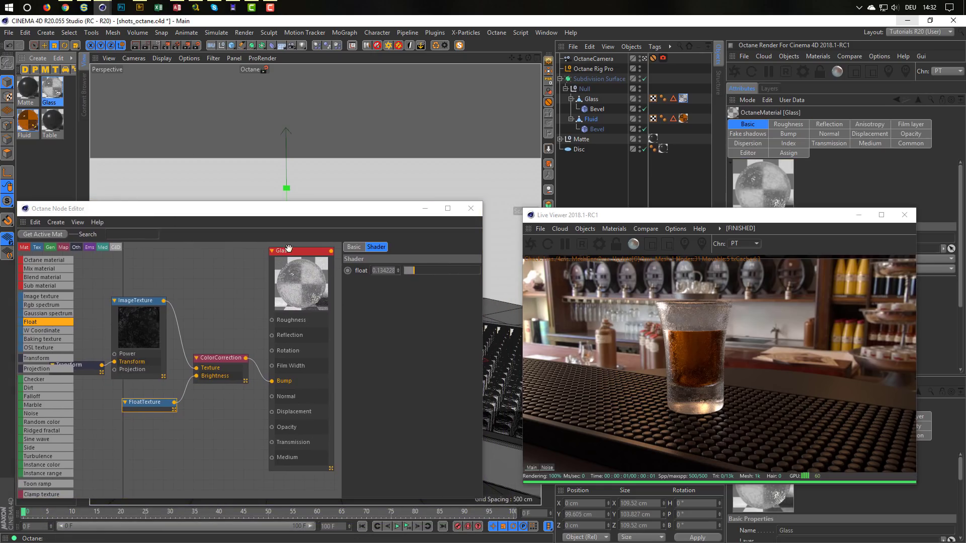
{"action": "left_click", "coordinate": [327, 269]}
{"action": "left_click", "coordinate": [446, 274]}
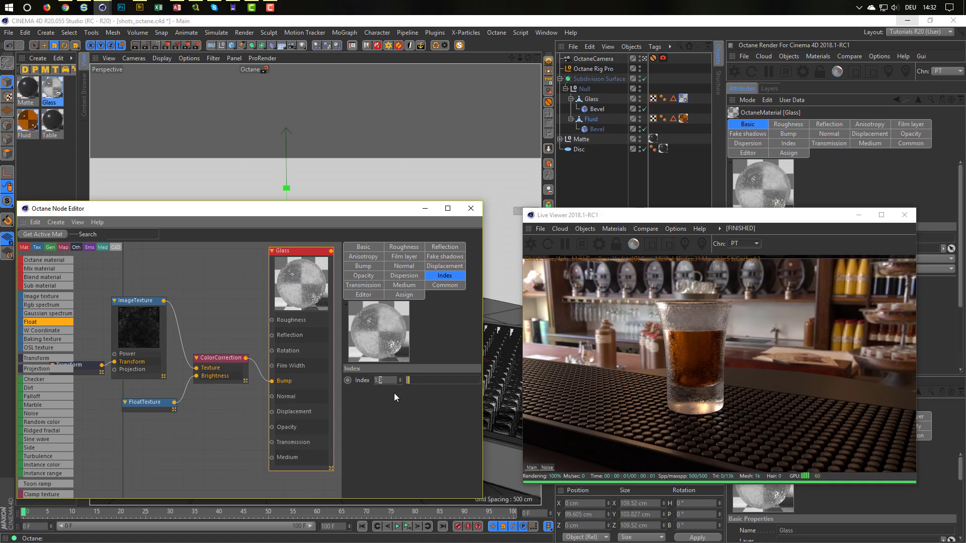
{"action": "type", "text": "7"}
{"action": "key", "text": "Return"}
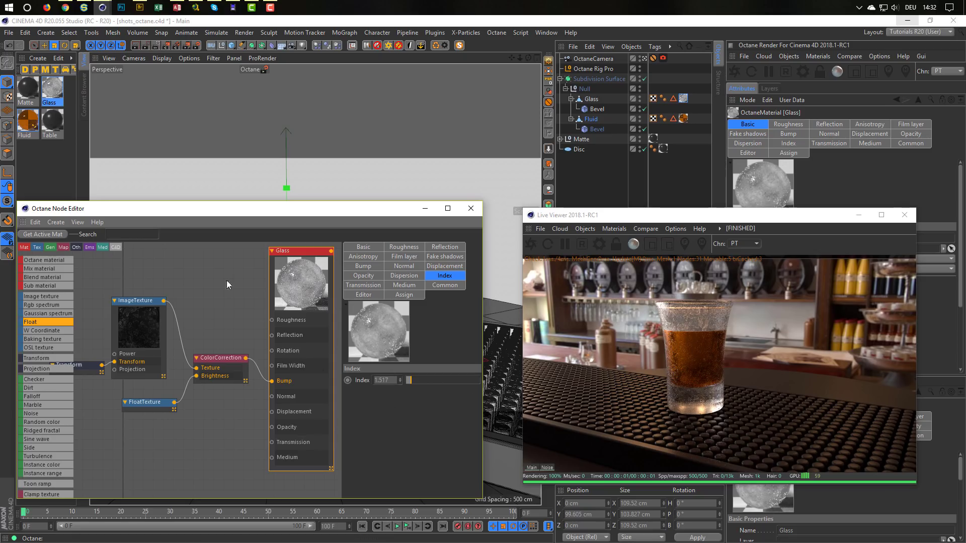
Examine the Fluid material's index, roughness and reflection settings, tidy its nodes, and close the node editor.
{"action": "left_click", "coordinate": [32, 124]}
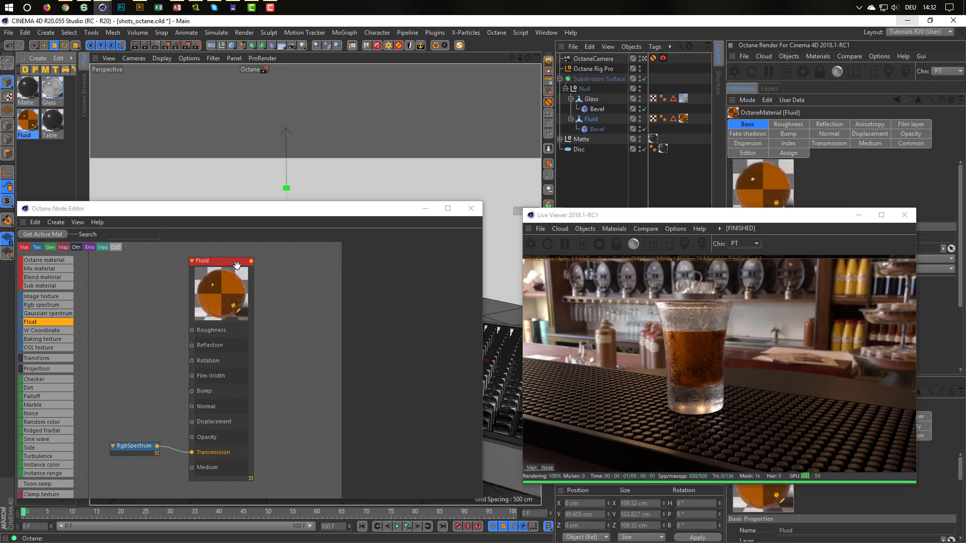
{"action": "left_click", "coordinate": [240, 285]}
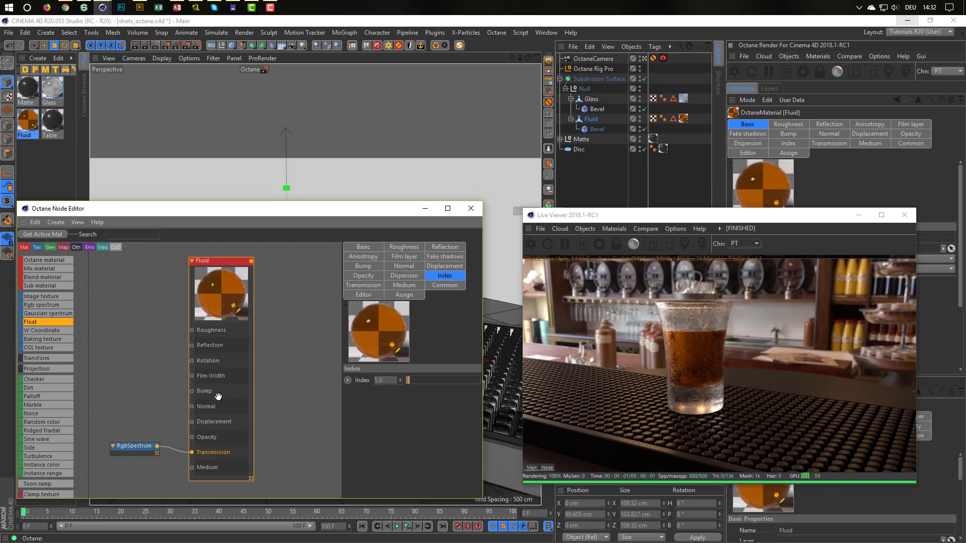
{"action": "left_click_drag", "start_coordinate": [219, 262], "coordinate": [233, 254]}
{"action": "left_click_drag", "start_coordinate": [120, 445], "coordinate": [120, 429]}
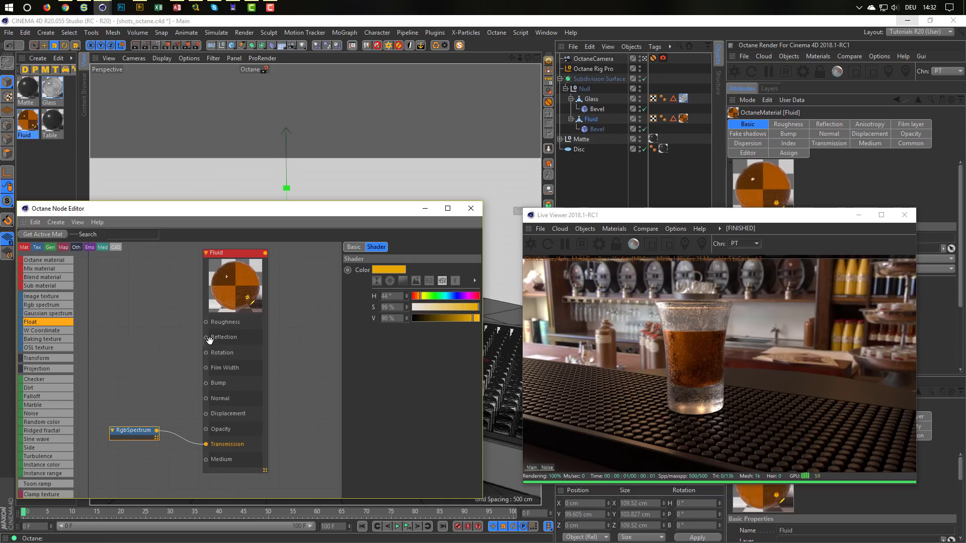
{"action": "left_click", "coordinate": [234, 259]}
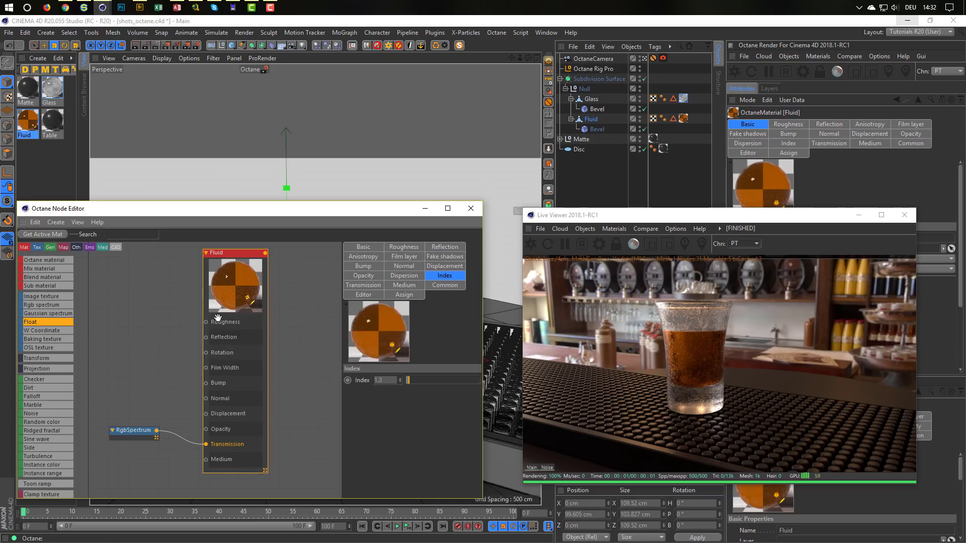
{"action": "left_click", "coordinate": [400, 248]}
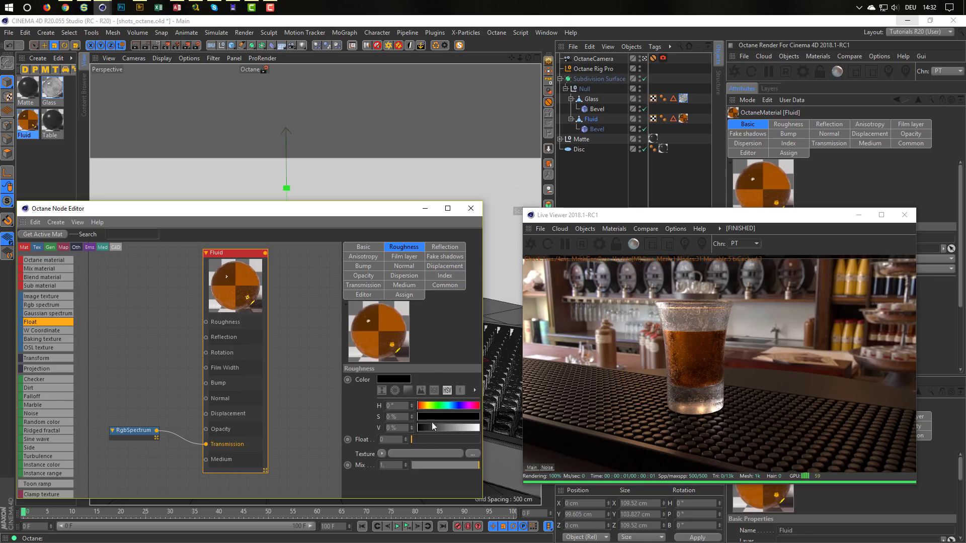
{"action": "left_click", "coordinate": [440, 248]}
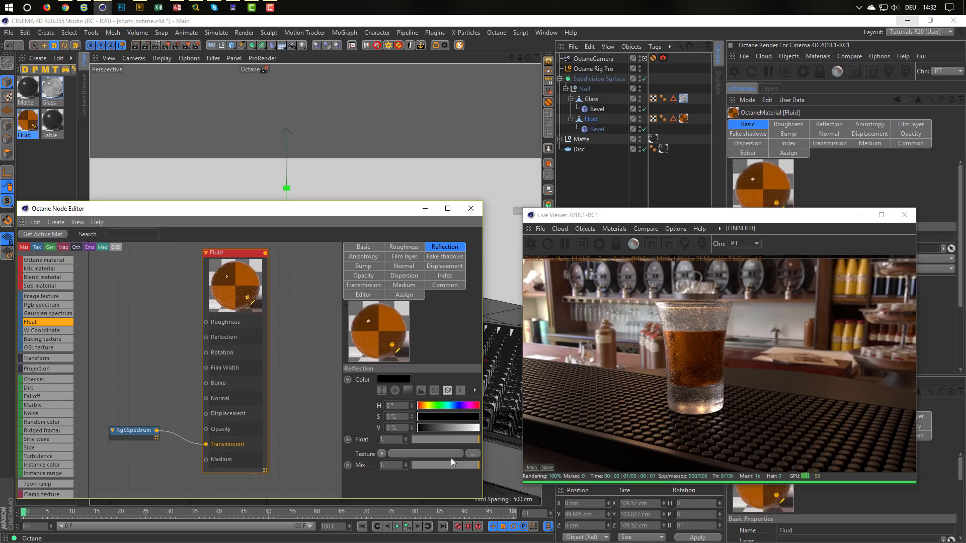
{"action": "left_click", "coordinate": [471, 208]}
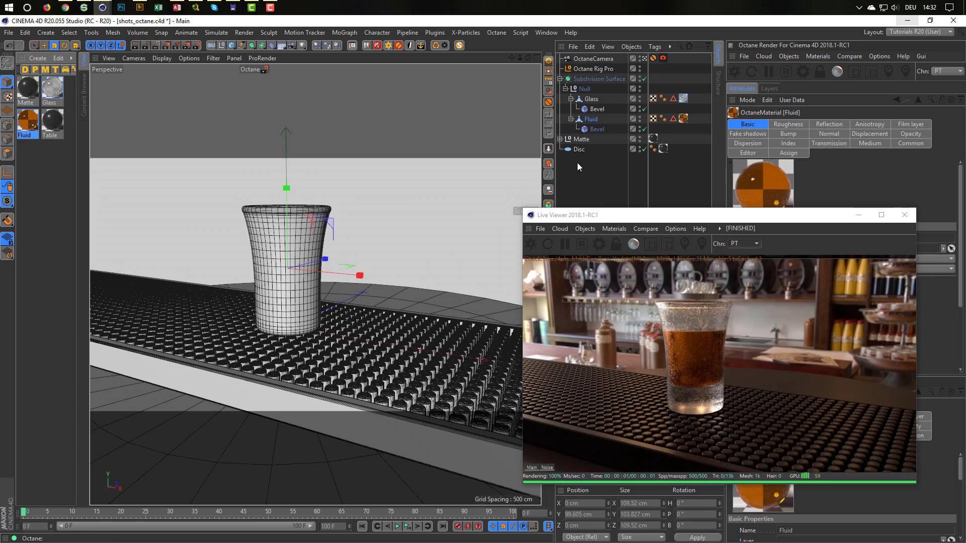
Uniformly scale the Fluid object to about 116 cm wide and 110 cm high inside the glass.
{"action": "left_click", "coordinate": [590, 118]}
{"action": "left_click_drag", "start_coordinate": [416, 272], "coordinate": [534, 240]}
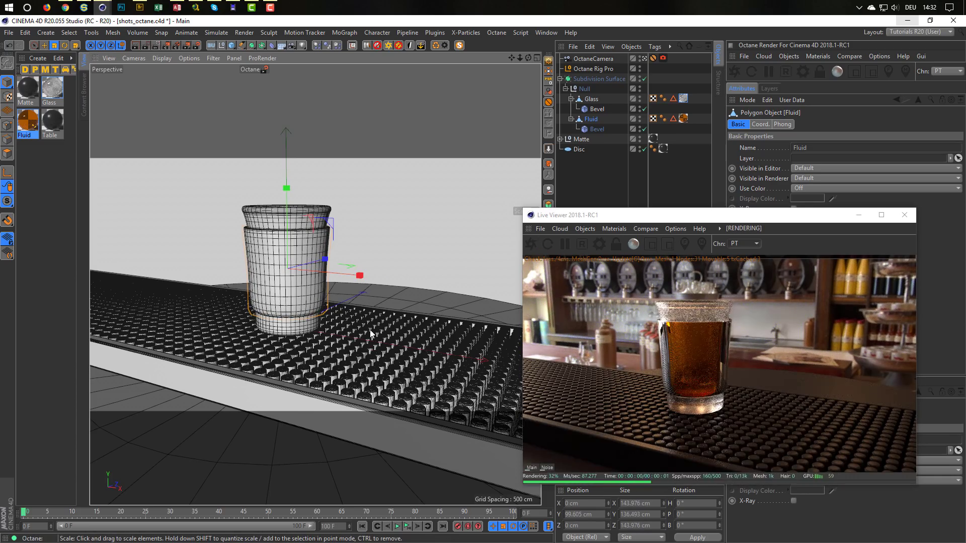
{"action": "left_click_drag", "start_coordinate": [458, 282], "coordinate": [393, 317]}
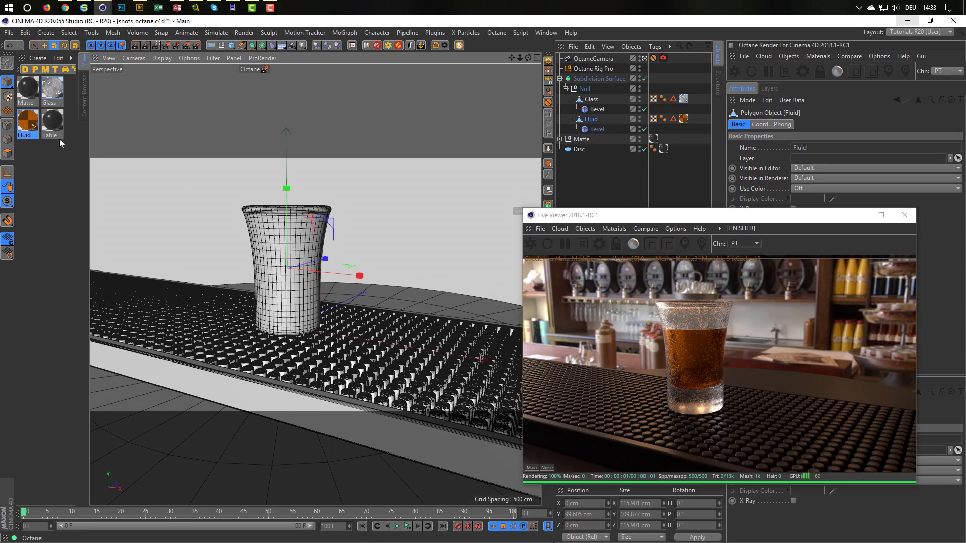
Select the Glass material, search the customizable commands for "node ed" and add the Octane Node Editor command to the main toolbar.
{"action": "left_click", "coordinate": [49, 95]}
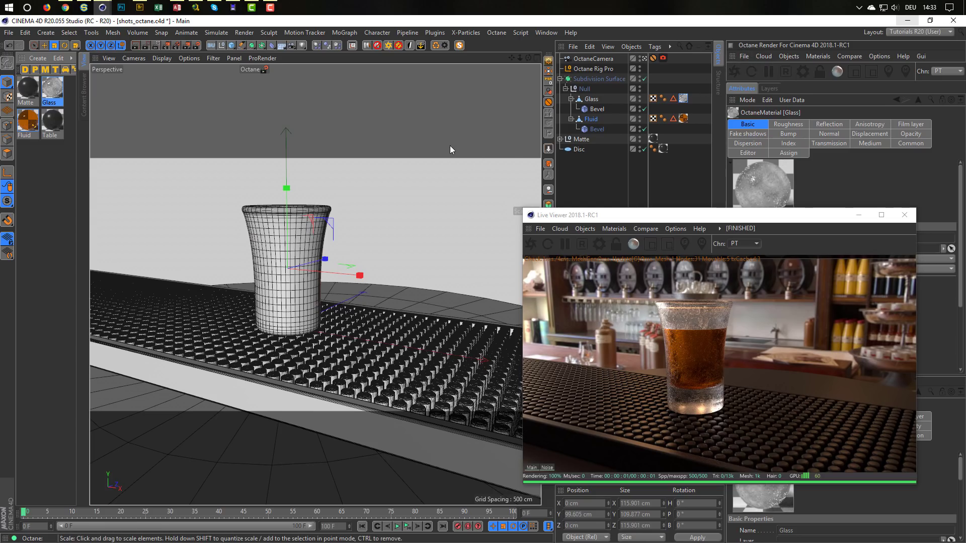
{"action": "key", "text": "shift+F12"}
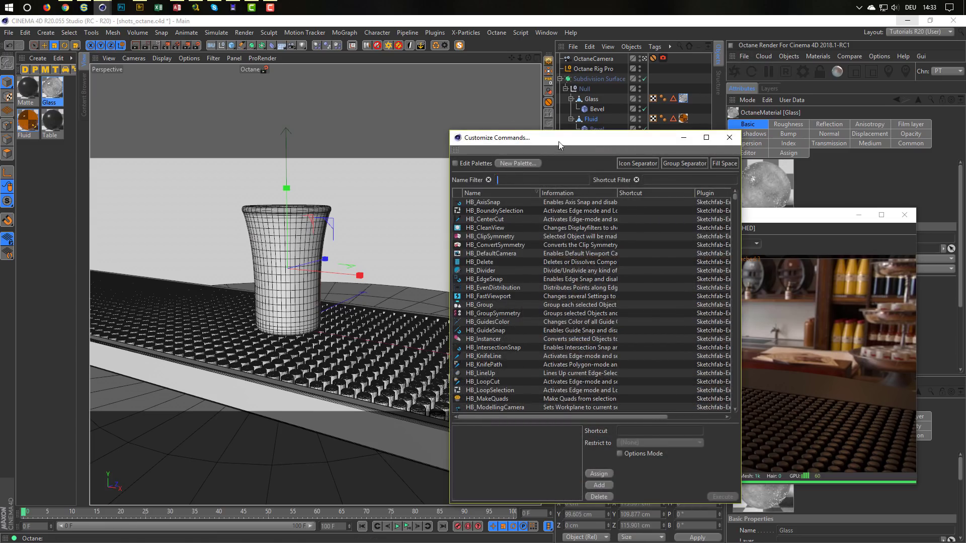
{"action": "left_click_drag", "start_coordinate": [557, 143], "coordinate": [343, 128]}
{"action": "left_click", "coordinate": [816, 56]}
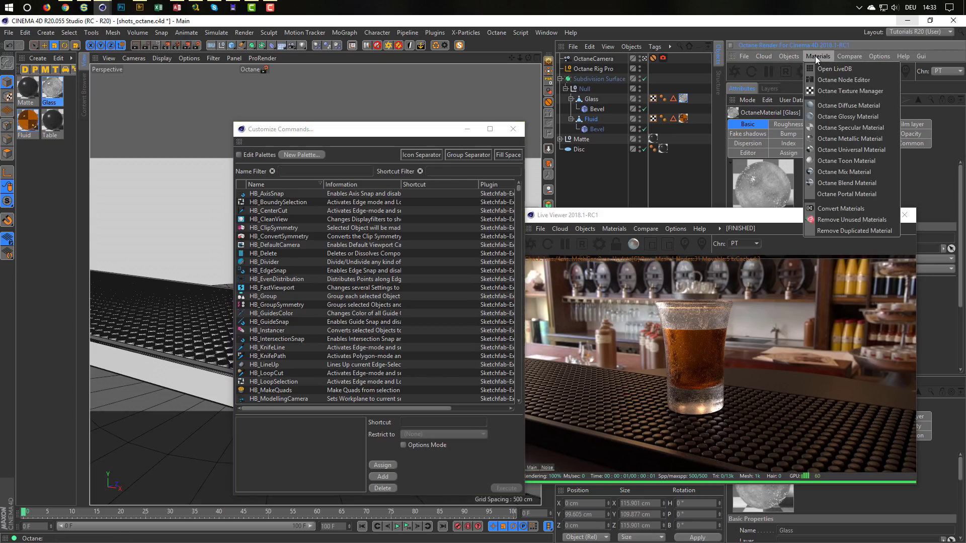
{"action": "left_click", "coordinate": [379, 129]}
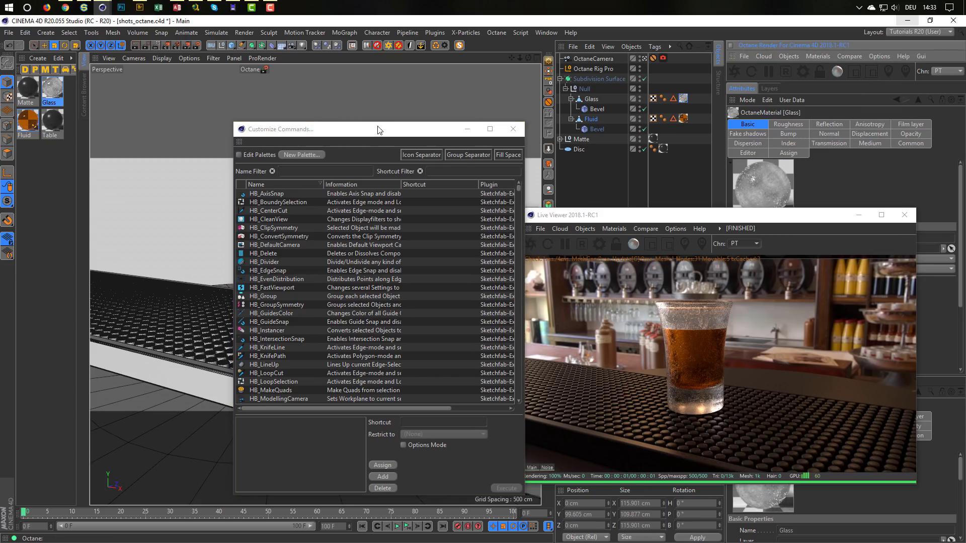
{"action": "left_click", "coordinate": [301, 173]}
{"action": "type", "text": "no"}
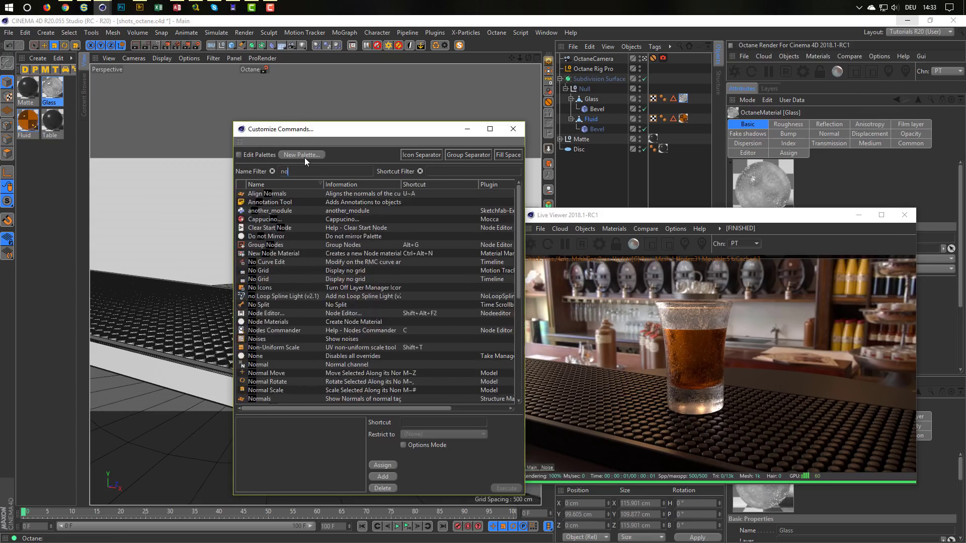
{"action": "type", "text": "de ed"}
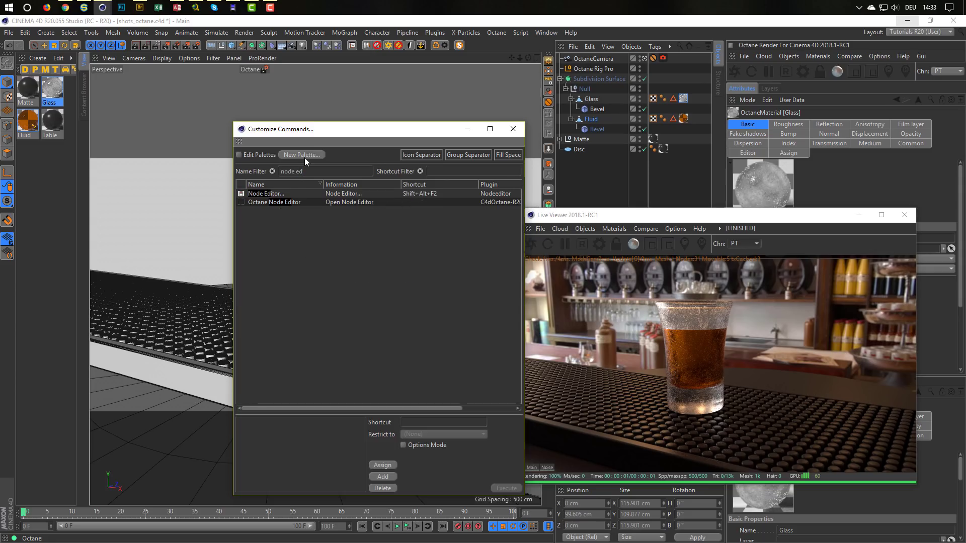
{"action": "left_click_drag", "start_coordinate": [240, 201], "coordinate": [468, 45]}
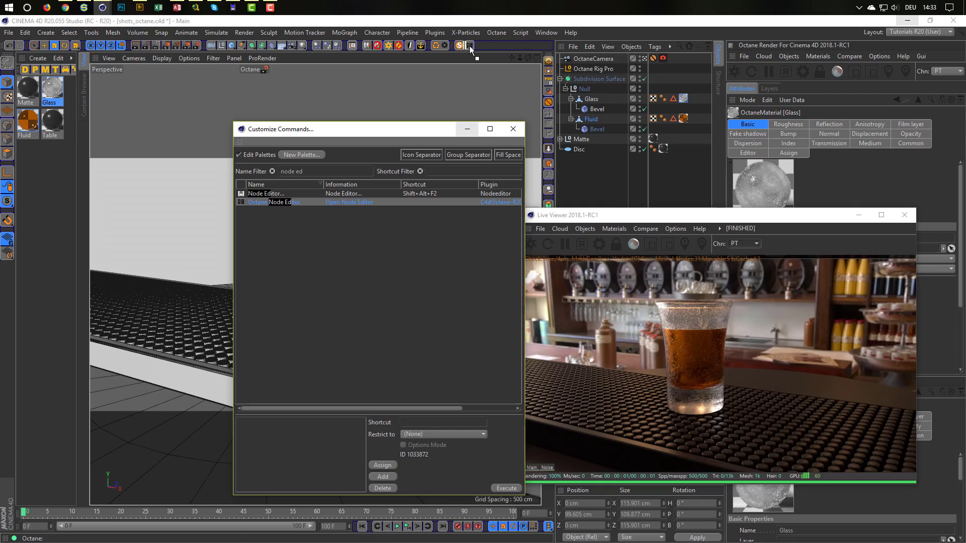
{"action": "left_click", "coordinate": [513, 129]}
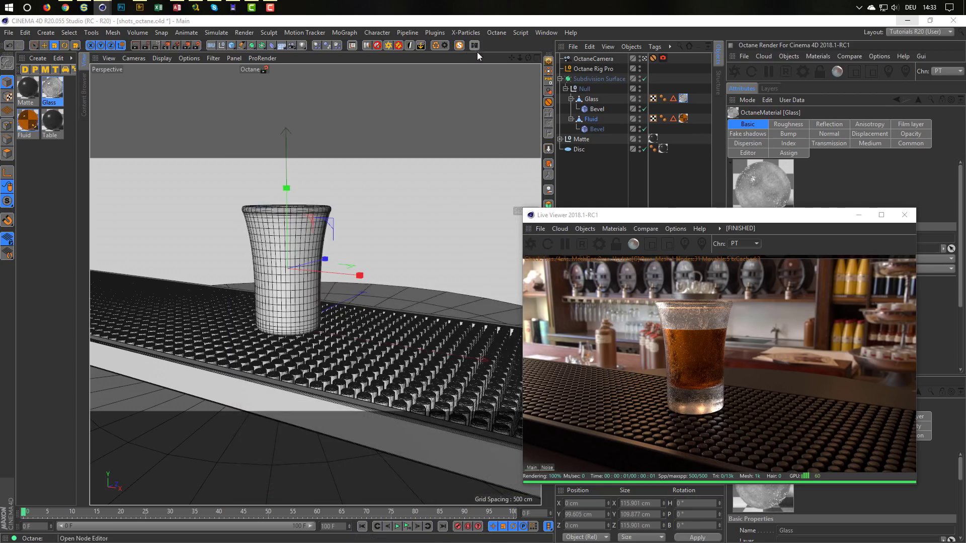
Open the Glass material's nodes, slightly lower the FloatTexture brightness and set the ColorCorrection gamma to about 0.497.
{"action": "left_click", "coordinate": [474, 45]}
{"action": "left_click_drag", "start_coordinate": [411, 198], "coordinate": [220, 163]}
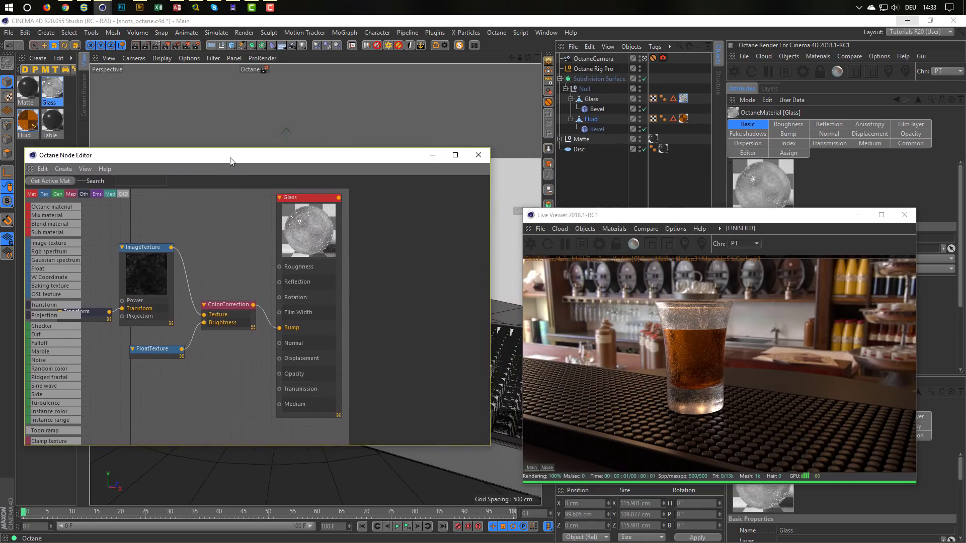
{"action": "left_click", "coordinate": [142, 355]}
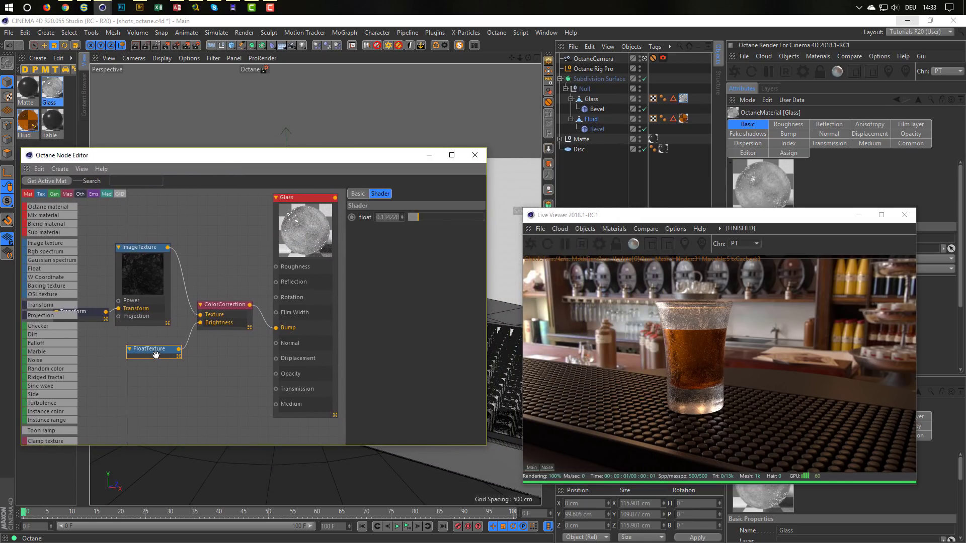
{"action": "left_click_drag", "start_coordinate": [417, 218], "coordinate": [414, 218]}
{"action": "left_click", "coordinate": [216, 311]}
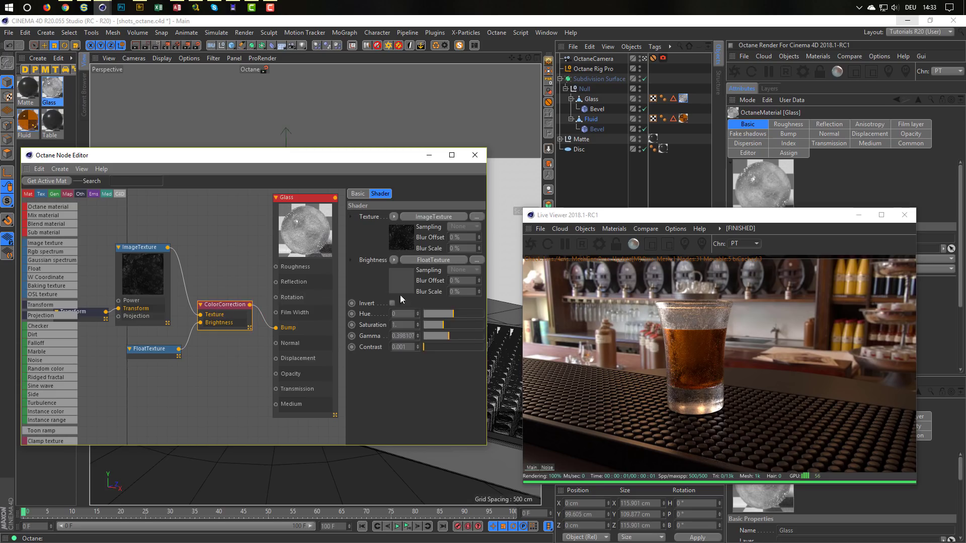
{"action": "left_click", "coordinate": [451, 334]}
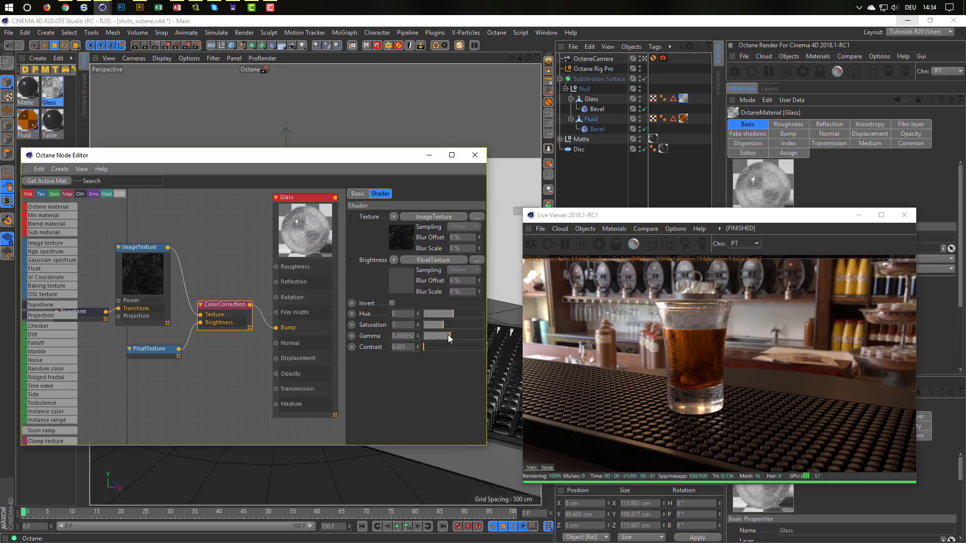
Try lower and higher refraction indices on the Fluid material, settle on about 1.45, and close the node editor.
{"action": "left_click", "coordinate": [28, 123]}
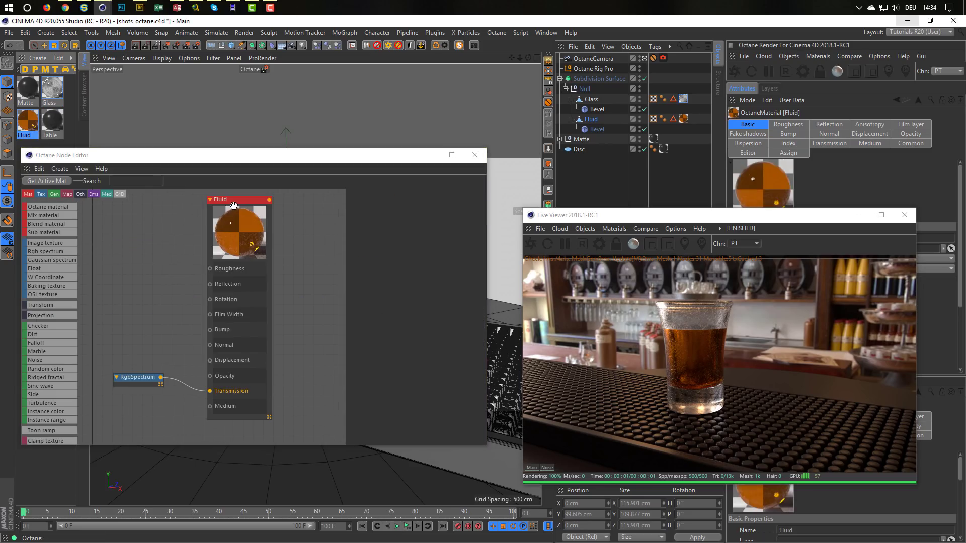
{"action": "left_click", "coordinate": [235, 205]}
{"action": "left_click", "coordinate": [443, 223]}
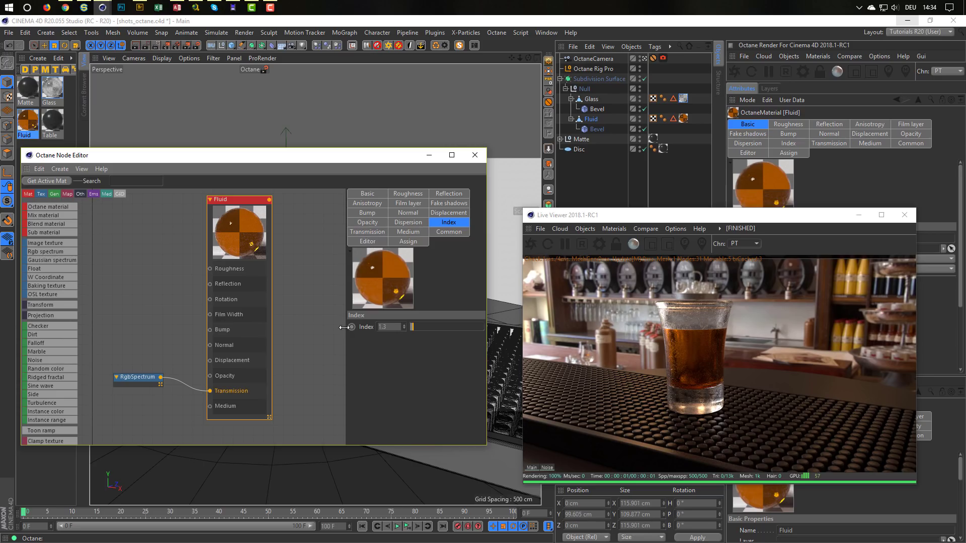
{"action": "left_click_drag", "start_coordinate": [346, 327], "coordinate": [294, 330]}
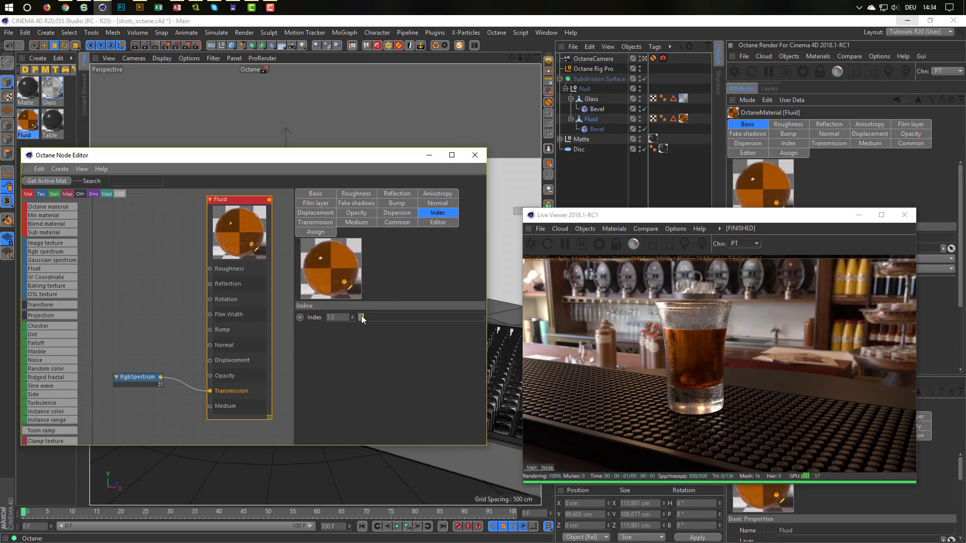
{"action": "left_click_drag", "start_coordinate": [363, 318], "coordinate": [361, 319]}
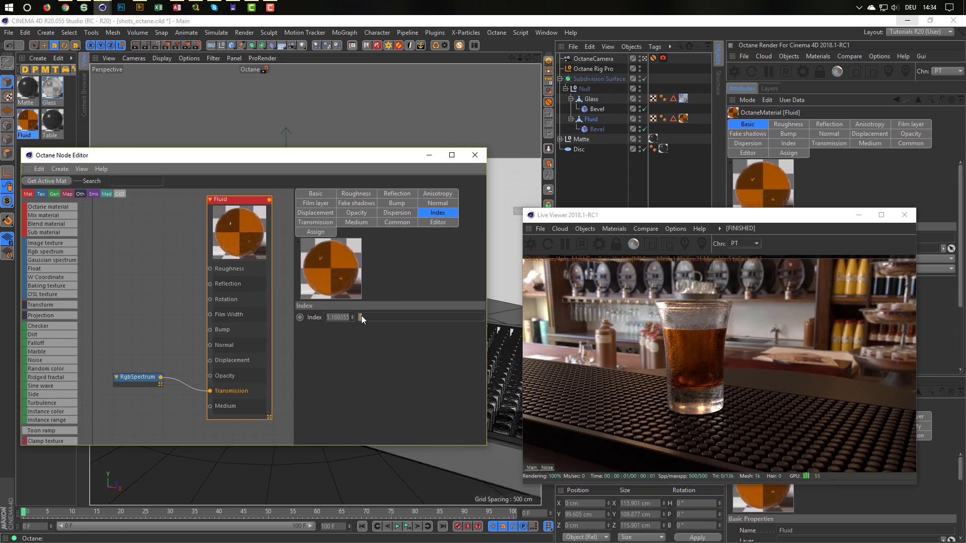
{"action": "left_click_drag", "start_coordinate": [361, 317], "coordinate": [370, 316]}
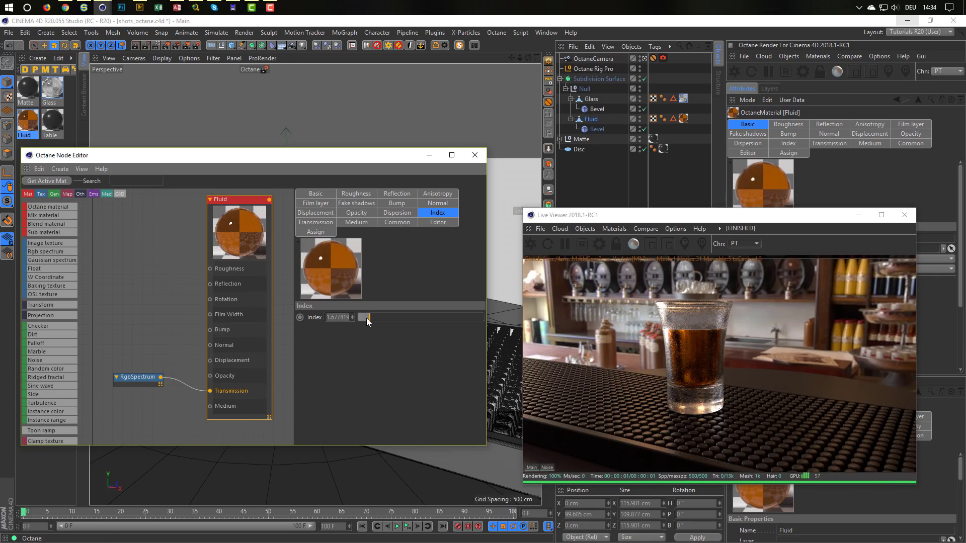
{"action": "left_click", "coordinate": [366, 318]}
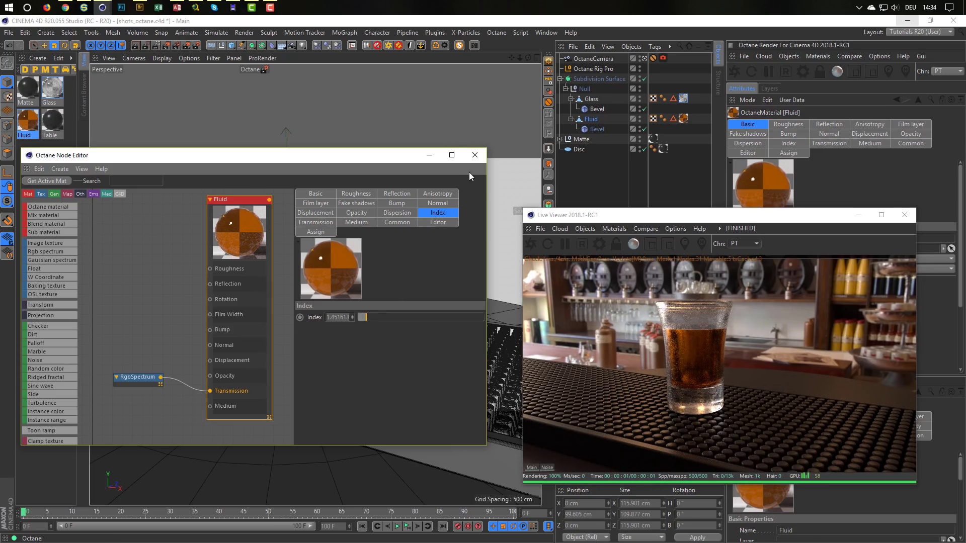
{"action": "left_click", "coordinate": [478, 156]}
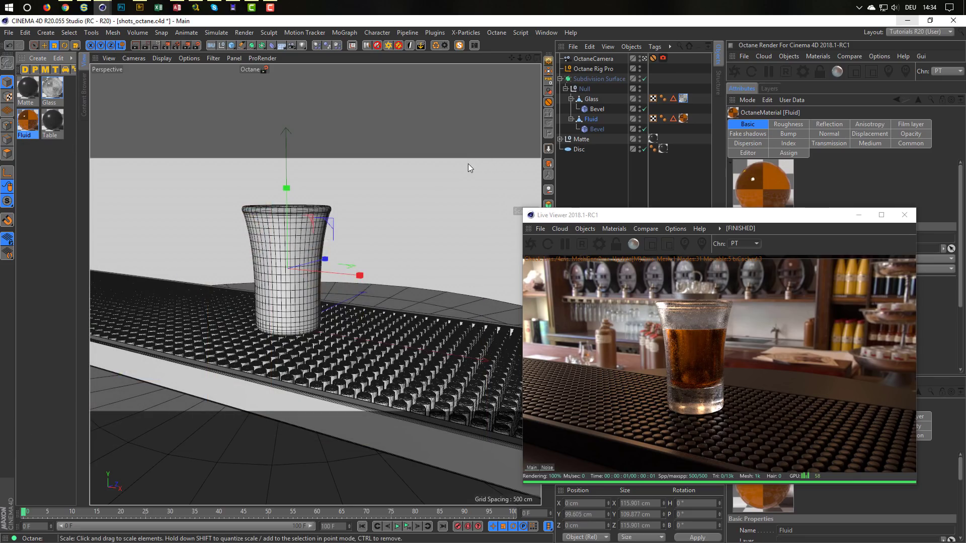
Save the scene, check the reference photo of the filled shot glasses in Chrome, and return to Cinema 4D.
{"action": "key", "text": "ctrl+s"}
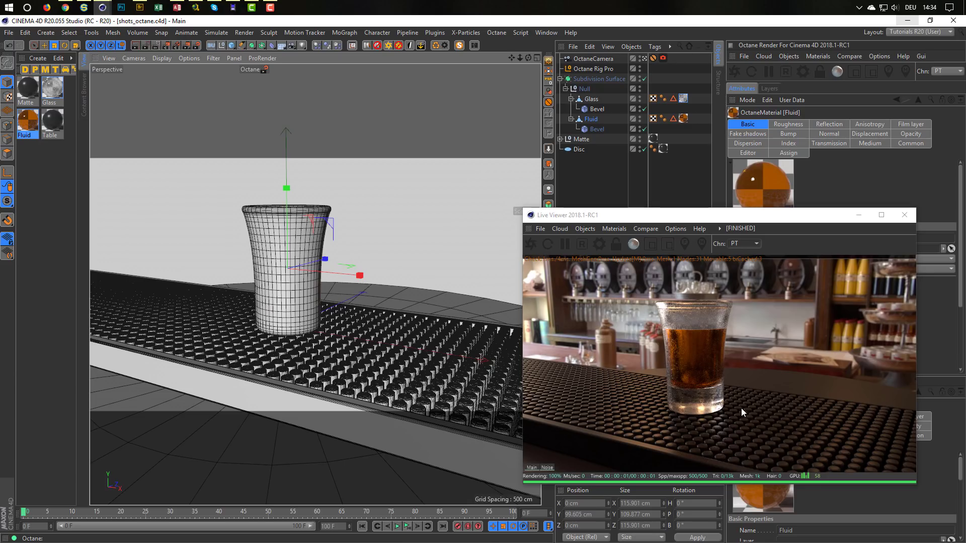
{"action": "left_click", "coordinate": [65, 7]}
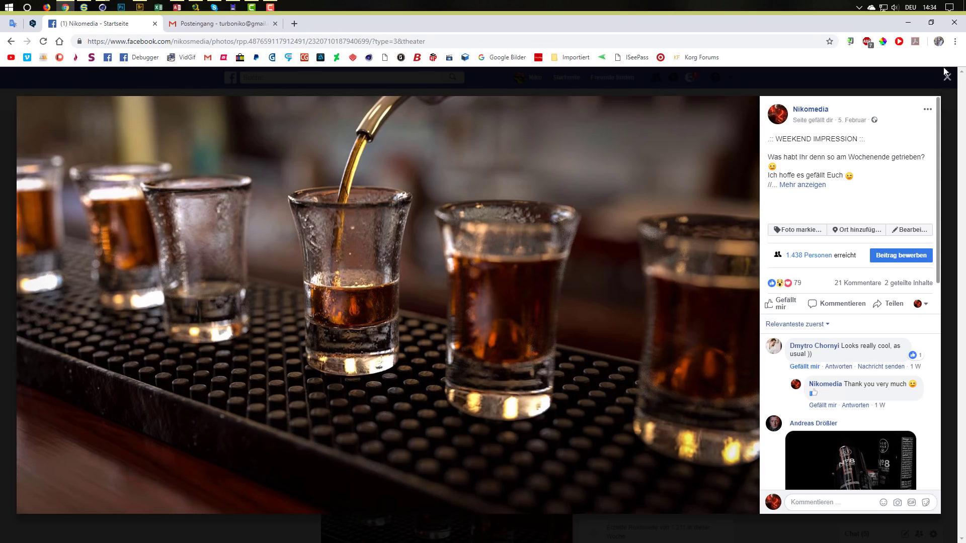
{"action": "left_click", "coordinate": [909, 23]}
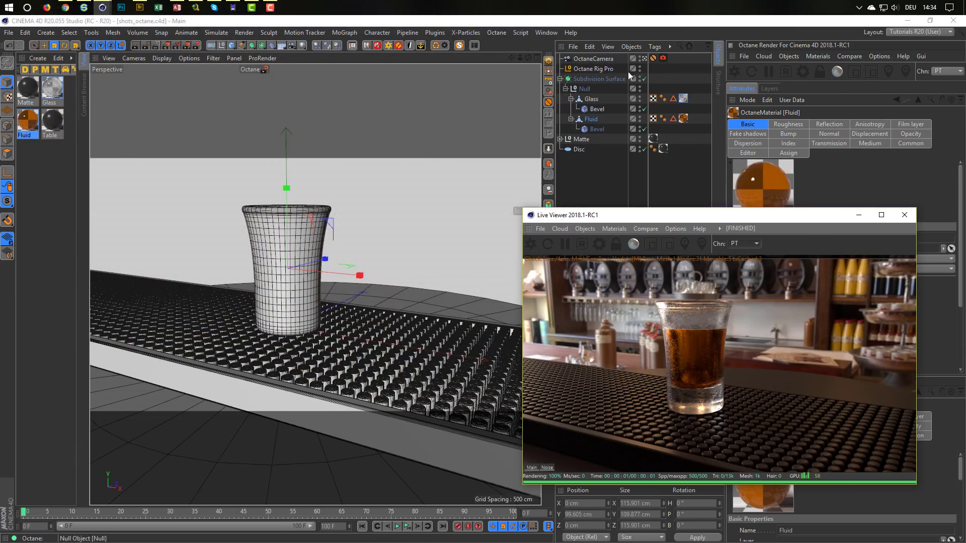
Move the Protection tag from OctaneCamera to Octane Rig Pro and reframe the camera farther back with the glass left of centre.
{"action": "left_click_drag", "start_coordinate": [653, 58], "coordinate": [654, 70]}
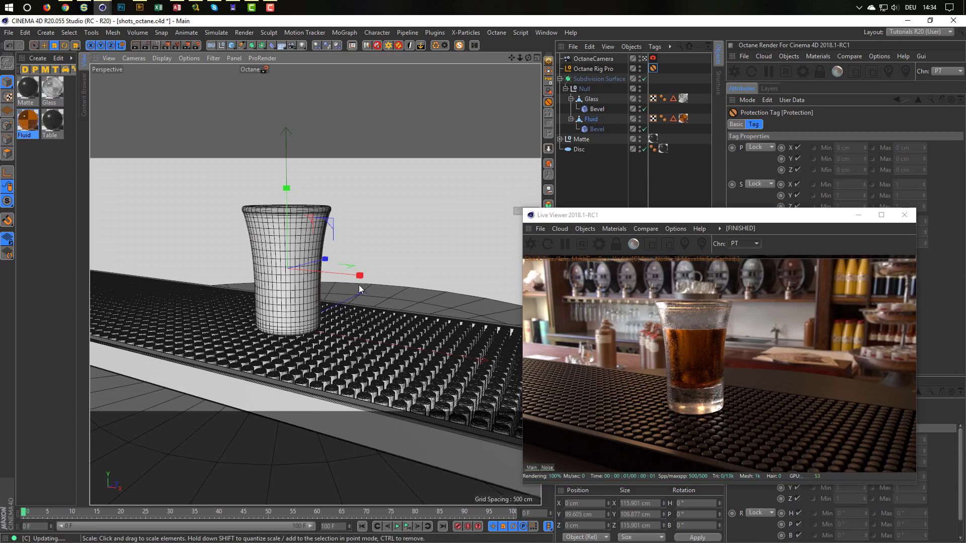
{"action": "scroll", "coordinate": [357, 286], "scroll_direction": "down", "scroll_amount": 3}
{"action": "middle_click_drag", "start_coordinate": [354, 289], "coordinate": [291, 305], "text": "alt"}
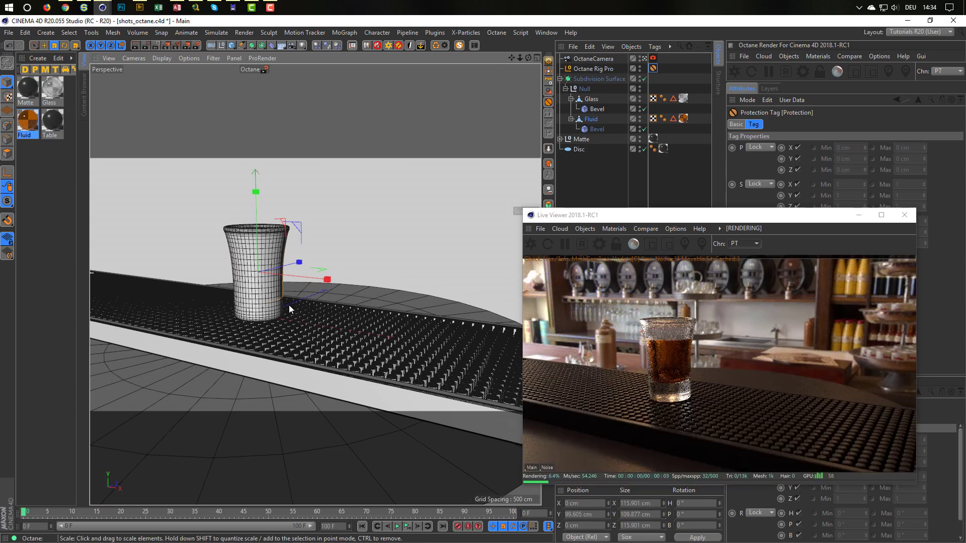
{"action": "left_click_drag", "start_coordinate": [290, 305], "coordinate": [280, 307], "text": "alt"}
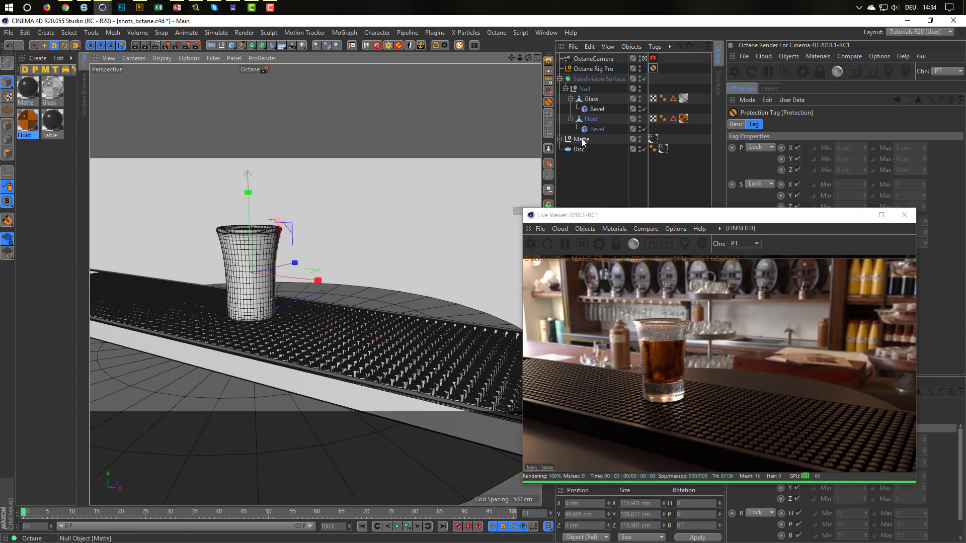
Set the first grid count of the Cloner inside the Matte group to 97 and save the scene.
{"action": "left_click", "coordinate": [560, 138]}
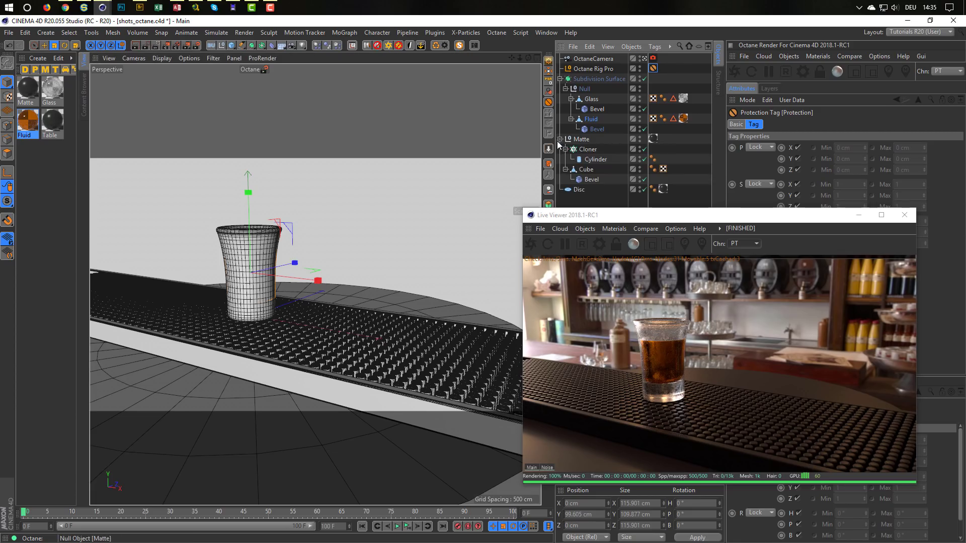
{"action": "left_click", "coordinate": [588, 149]}
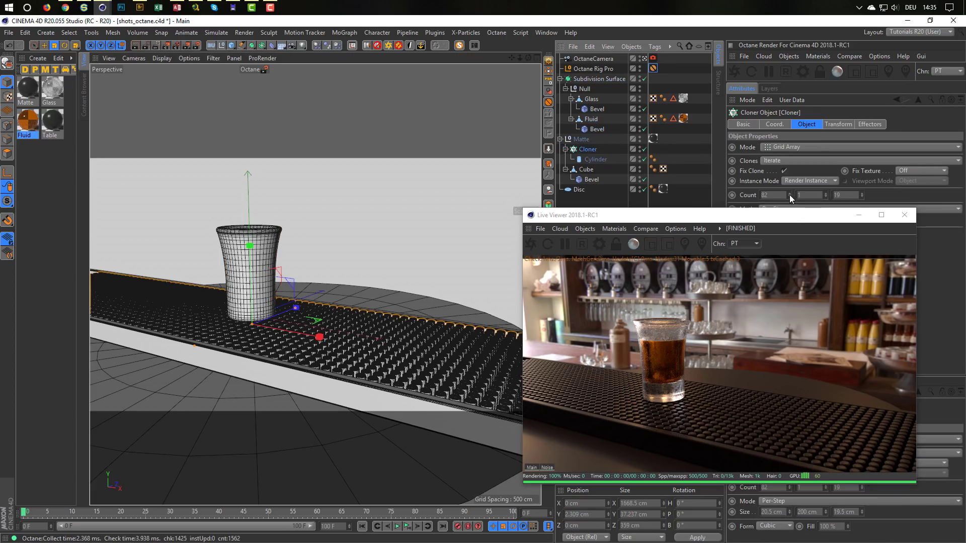
{"action": "left_click_drag", "start_coordinate": [788, 194], "coordinate": [789, 196]}
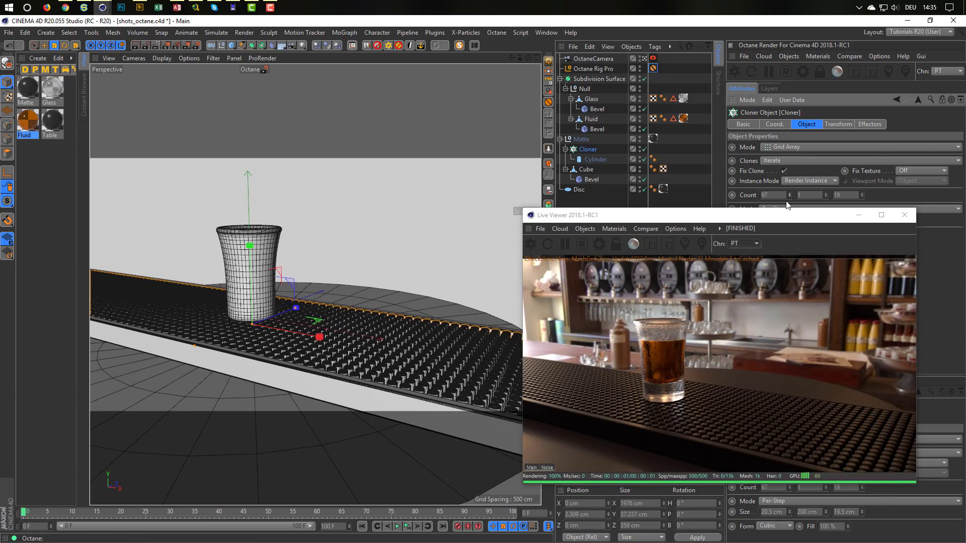
{"action": "key", "text": "ctrl+s"}
Close the live render window, put the Protection tag back on OctaneCamera, and save the scene.
{"action": "left_click", "coordinate": [903, 216]}
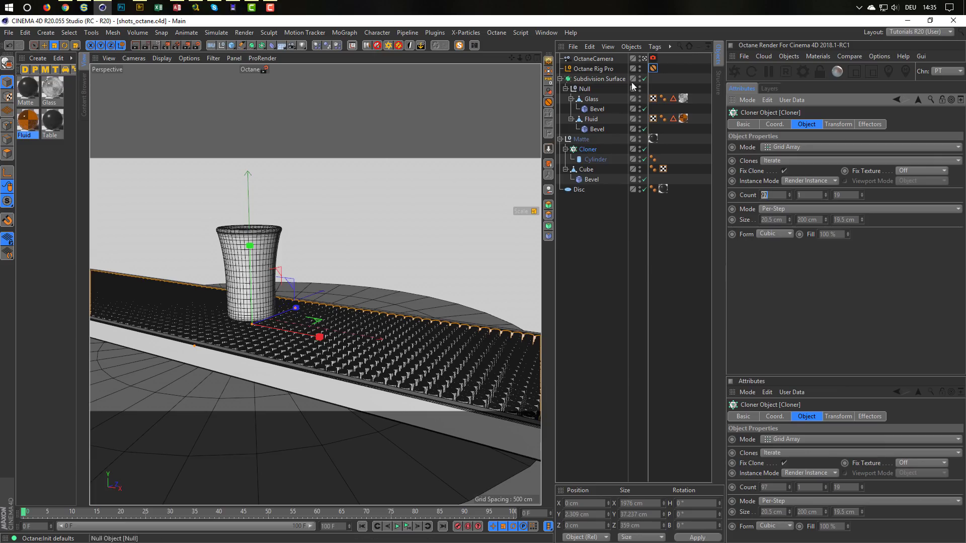
{"action": "left_click_drag", "start_coordinate": [653, 68], "coordinate": [663, 58]}
{"action": "key", "text": "ctrl+s"}
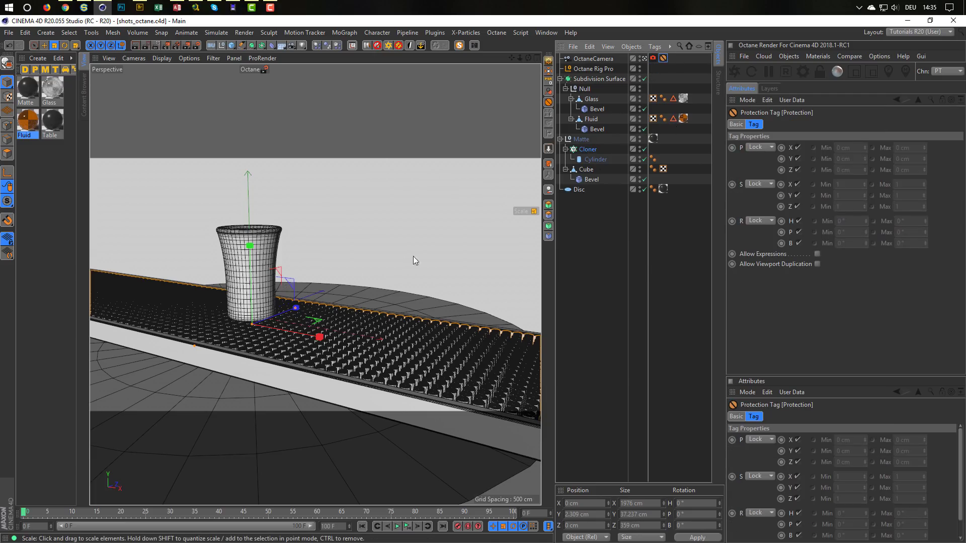
Collapse the null holding the Glass and Fluid objects and rename it "Glass Full".
{"action": "left_click", "coordinate": [565, 88]}
{"action": "left_click", "coordinate": [569, 89]}
{"action": "left_click", "coordinate": [565, 88]}
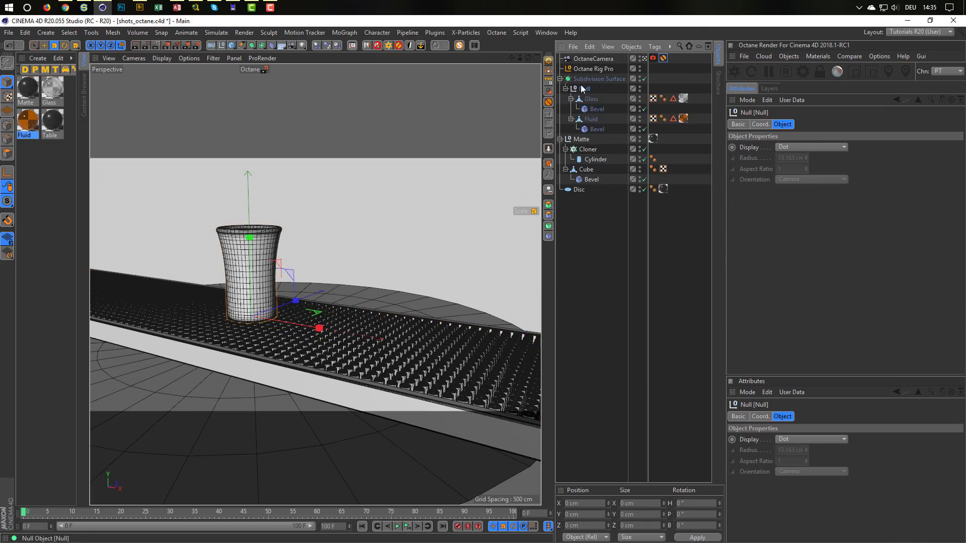
{"action": "left_click", "coordinate": [566, 88]}
{"action": "double_click", "coordinate": [584, 88]}
{"action": "type", "text": "Glass"}
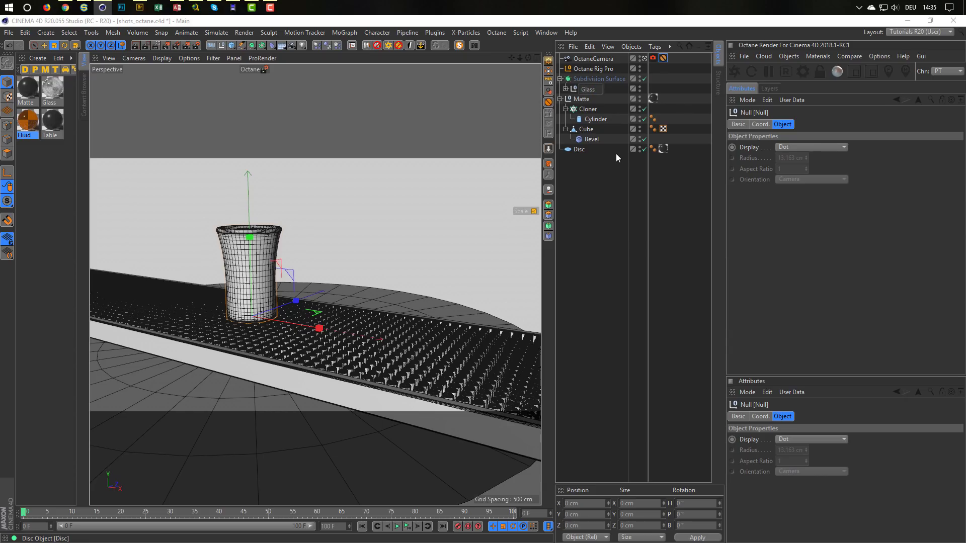
{"action": "type", "text": " Full"}
{"action": "key", "text": "Return"}
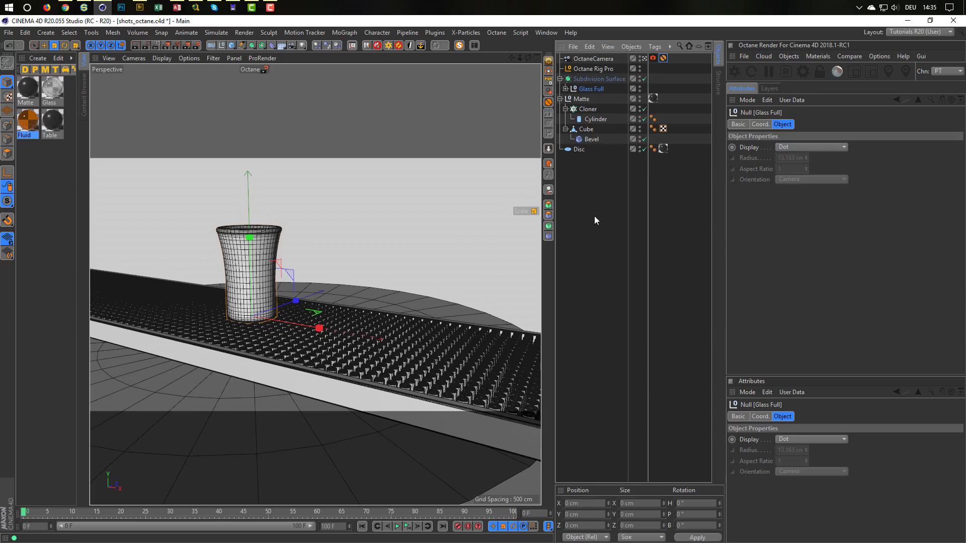
Group Glass Full under a new null inside the Subdivision Surface and name that null "Glasses".
{"action": "key", "text": "ctrl+z"}
{"action": "key", "text": "ctrl+z"}
{"action": "left_click", "coordinate": [565, 88]}
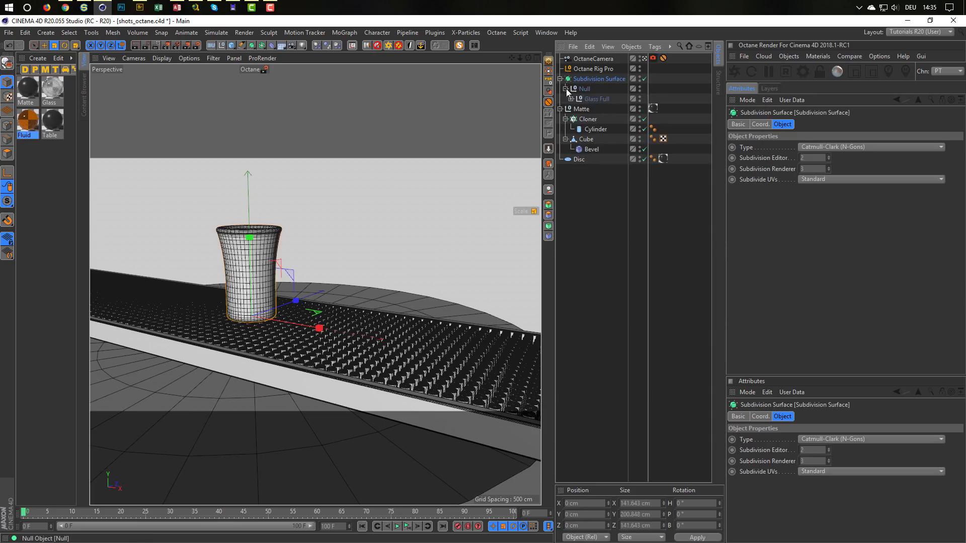
{"action": "double_click", "coordinate": [587, 88]}
{"action": "type", "text": "Glasses"}
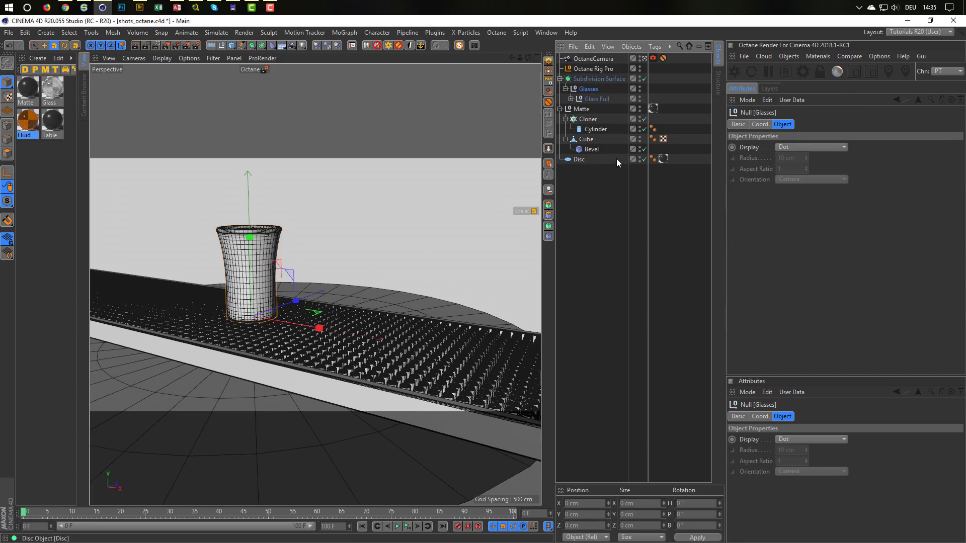
Duplicate Glass Full inside the Glasses group and rename the copy "Glass Empty".
{"action": "key", "text": "Return"}
{"action": "left_click", "coordinate": [590, 99]}
{"action": "left_click_drag", "start_coordinate": [596, 100], "coordinate": [596, 101], "text": "ctrl"}
{"action": "double_click", "coordinate": [599, 109]}
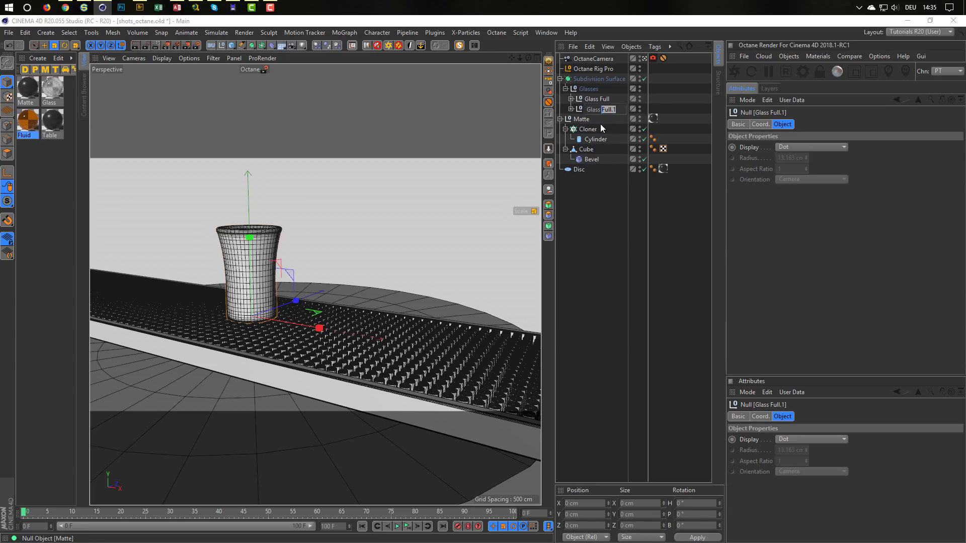
{"action": "type", "text": "Empty"}
{"action": "key", "text": "Return"}
Delete the Fluid object, including its Bevel, from Glass Empty.
{"action": "left_click", "coordinate": [570, 109]}
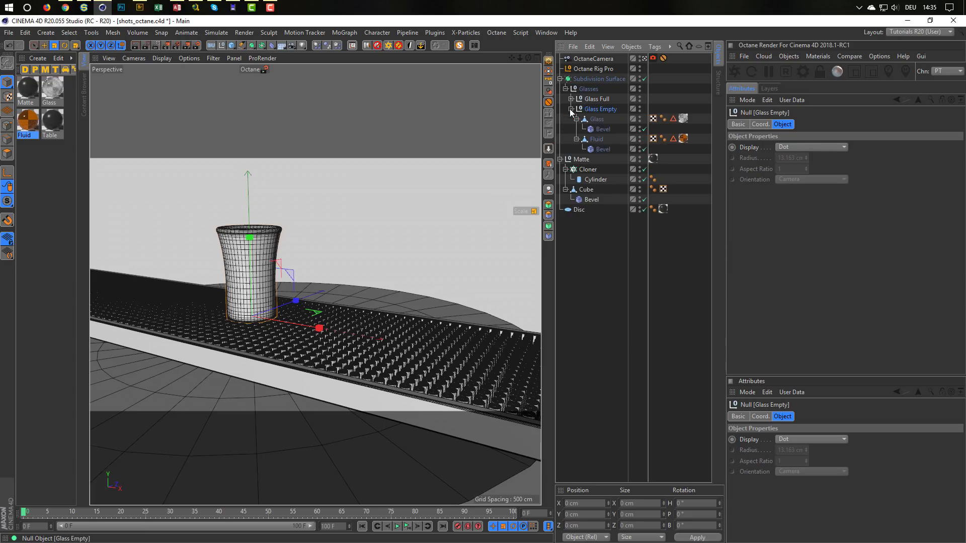
{"action": "left_click", "coordinate": [597, 140]}
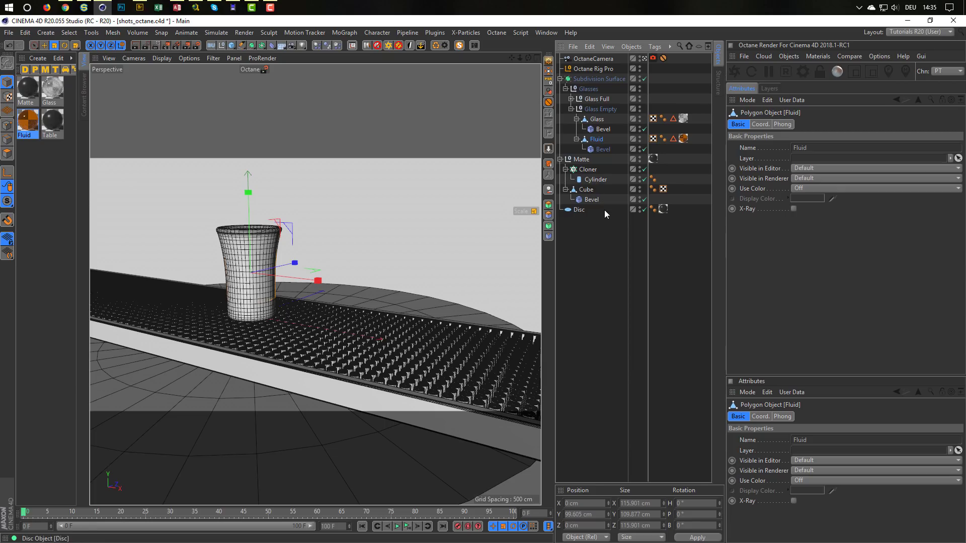
{"action": "key", "text": "Delete"}
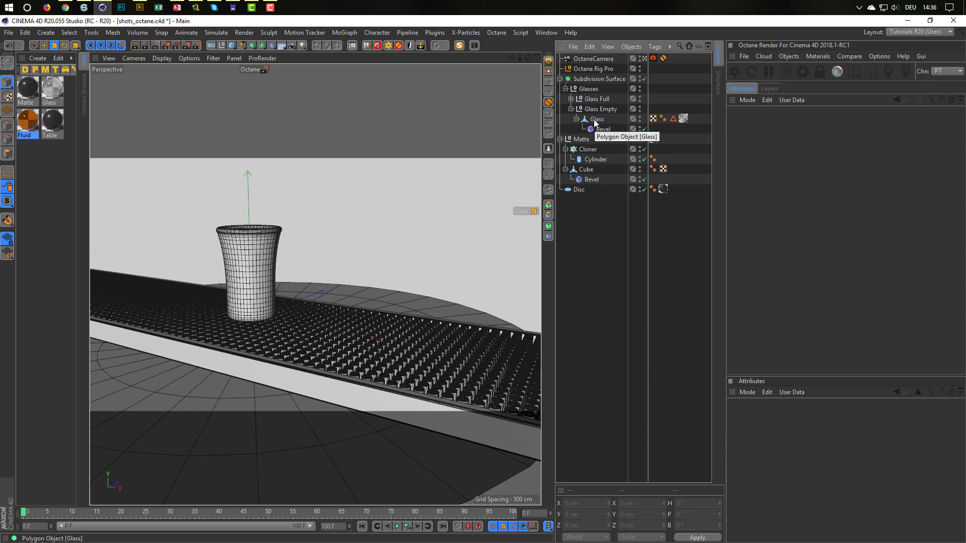
Move Glass Full along the mat to about 413 cm on X and rotate its heading to about 54°.
{"action": "left_click", "coordinate": [590, 100]}
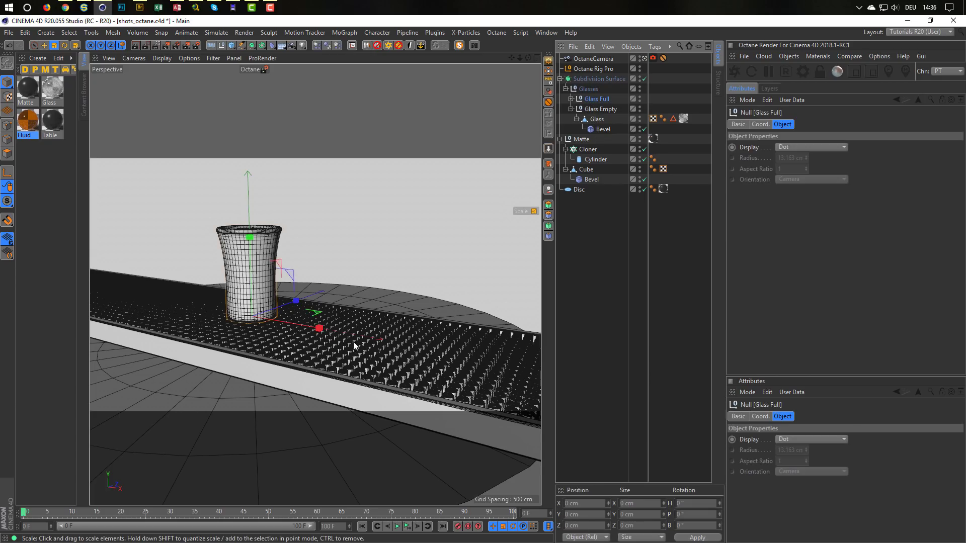
{"action": "key", "text": "e"}
{"action": "left_click_drag", "start_coordinate": [319, 328], "coordinate": [516, 361], "text": "ctrl"}
{"action": "key", "text": "r"}
{"action": "left_click_drag", "start_coordinate": [445, 366], "coordinate": [476, 367]}
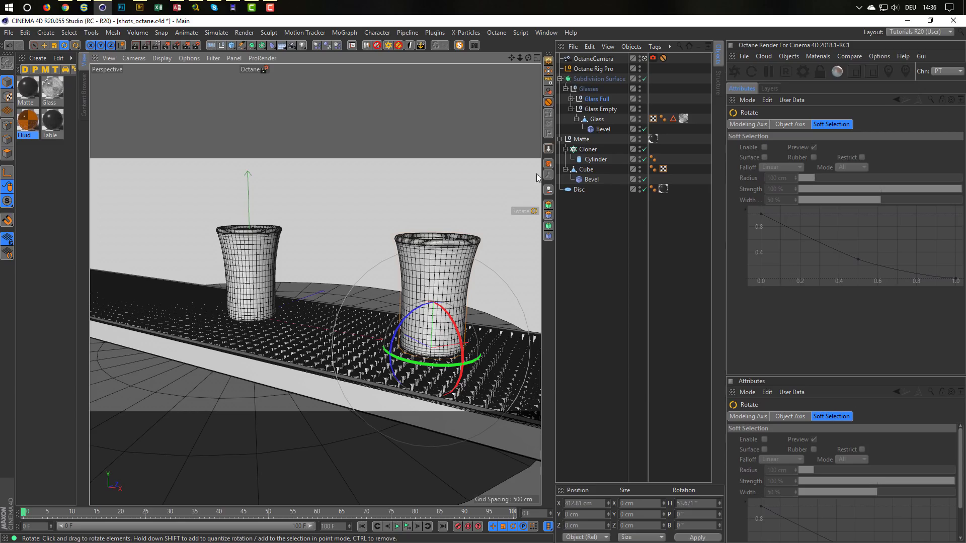
Move Glass Empty along the mat to about -255 cm on X, away from Glass Full.
{"action": "left_click", "coordinate": [599, 107]}
{"action": "key", "text": "e"}
{"action": "left_click_drag", "start_coordinate": [312, 323], "coordinate": [253, 339]}
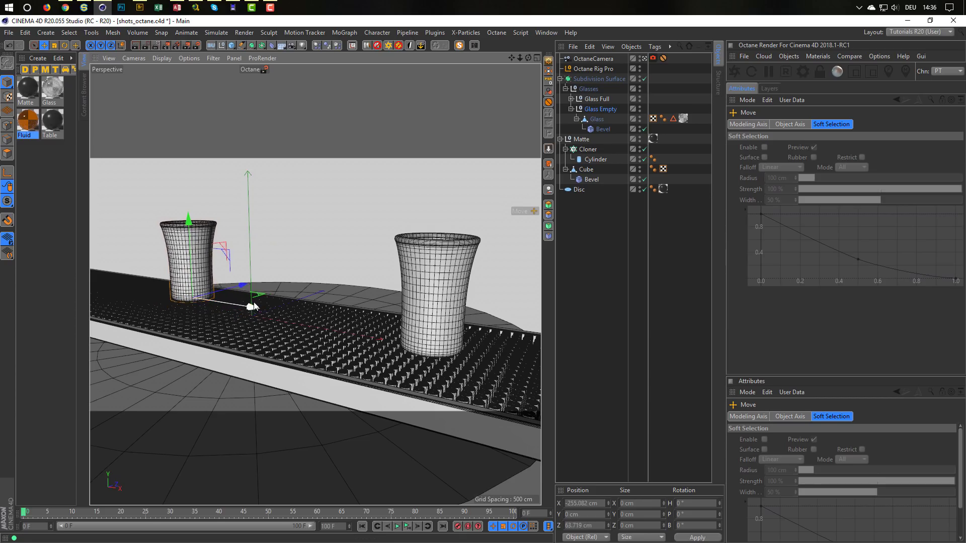
Preview the full and empty glasses in the live render, close the viewer, and save the scene.
{"action": "left_click", "coordinate": [734, 73]}
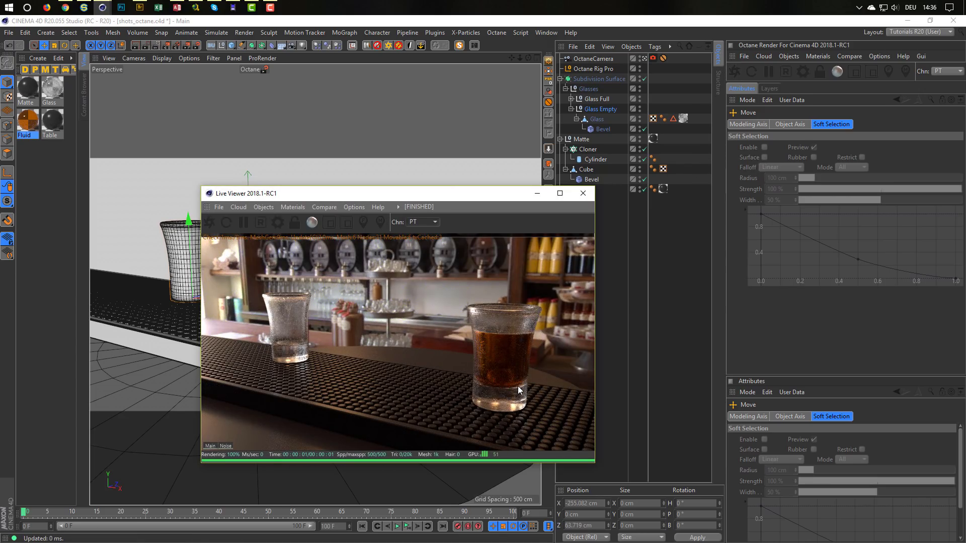
{"action": "left_click", "coordinate": [583, 193]}
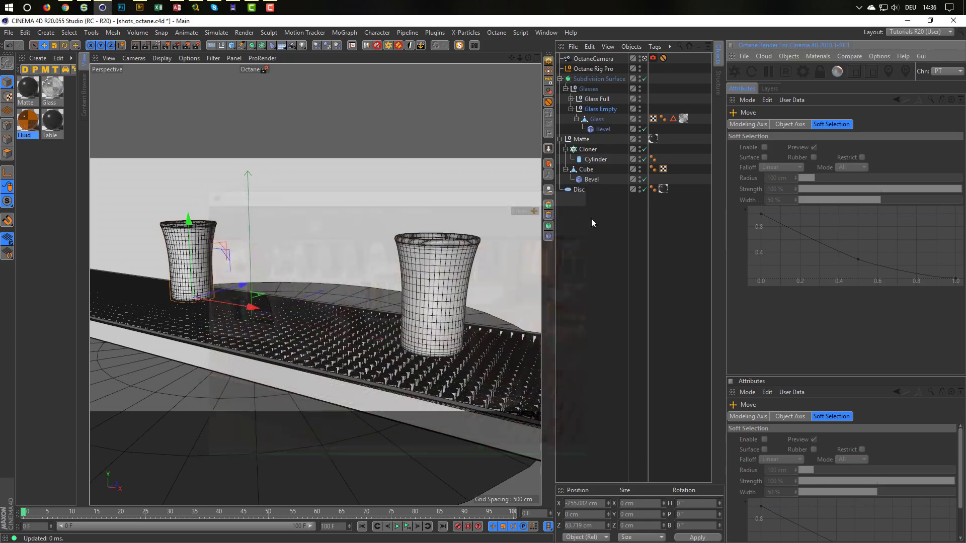
{"action": "key", "text": "ctrl+s"}
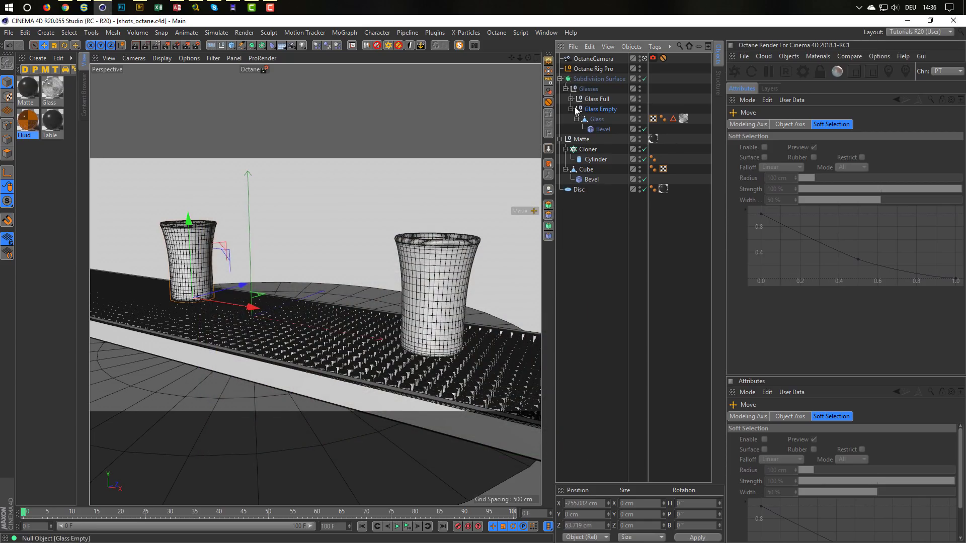
{"action": "left_click", "coordinate": [570, 108]}
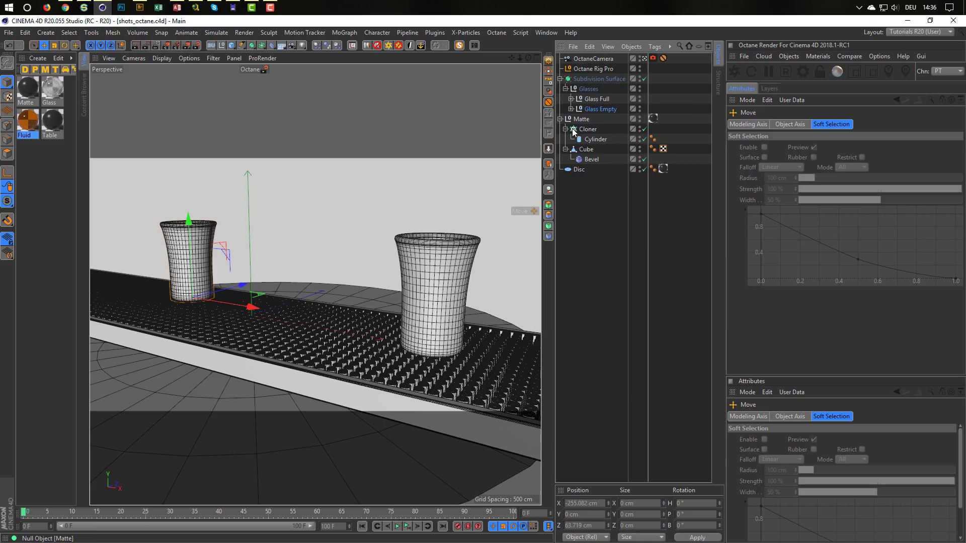
Duplicate Glass Full, rename the copy "Glass Half Full", and save the scene.
{"action": "left_click", "coordinate": [603, 104]}
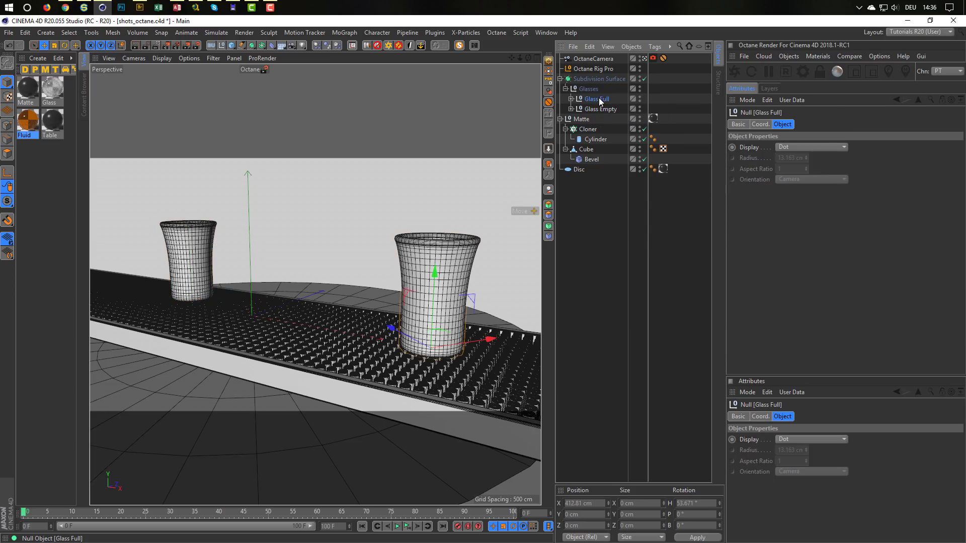
{"action": "left_click_drag", "start_coordinate": [597, 100], "coordinate": [599, 105], "text": "ctrl"}
{"action": "double_click", "coordinate": [599, 108]}
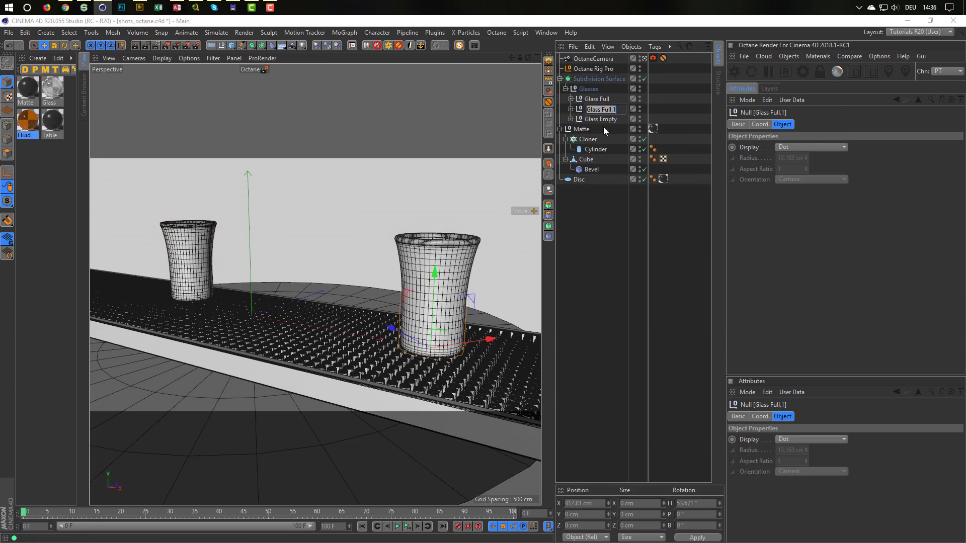
{"action": "key", "text": "Right"}
{"action": "key", "text": "shift+Left"}
{"action": "type", "text": "Half"}
{"action": "key", "text": "Return"}
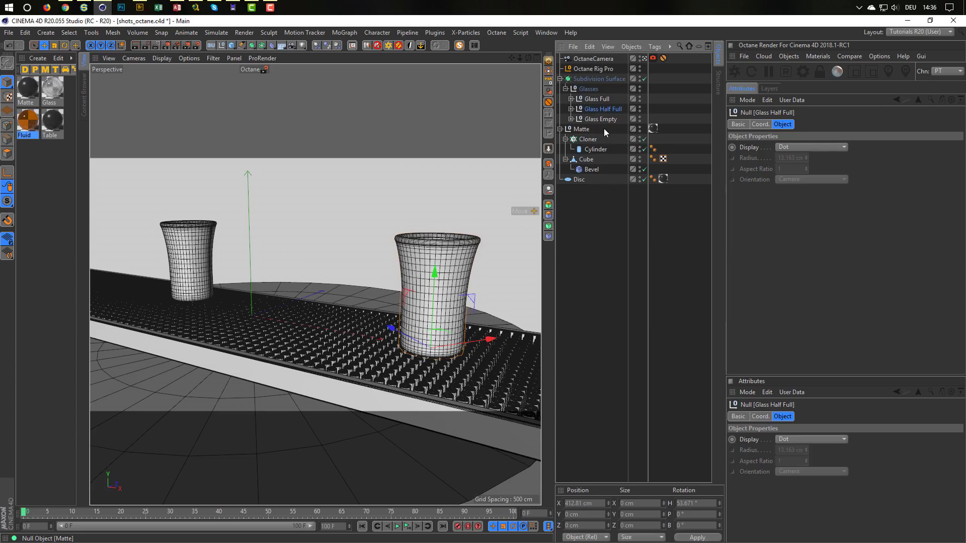
{"action": "key", "text": "ctrl+s"}
Move Glass Half Full along its X axis to a spot between the full and empty glasses.
{"action": "left_click", "coordinate": [571, 108]}
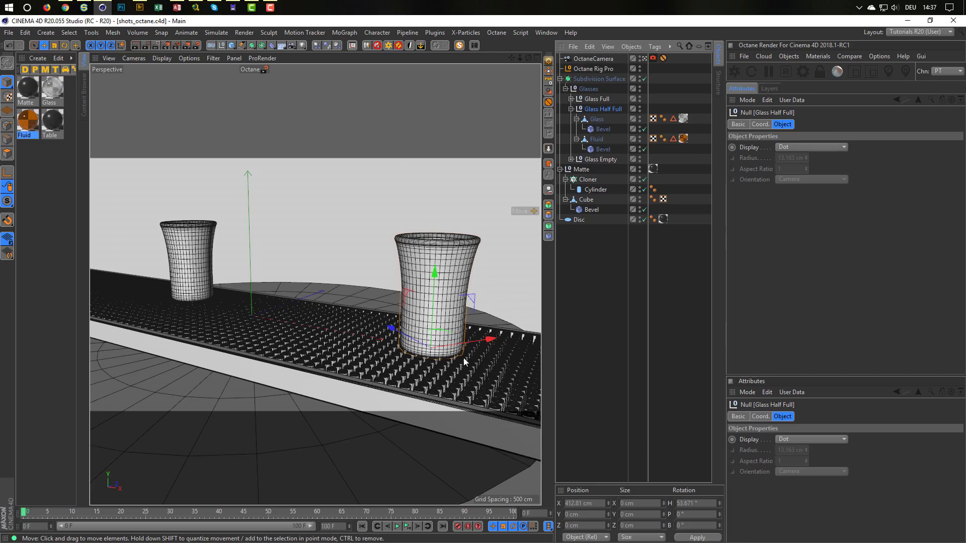
{"action": "key", "text": "e"}
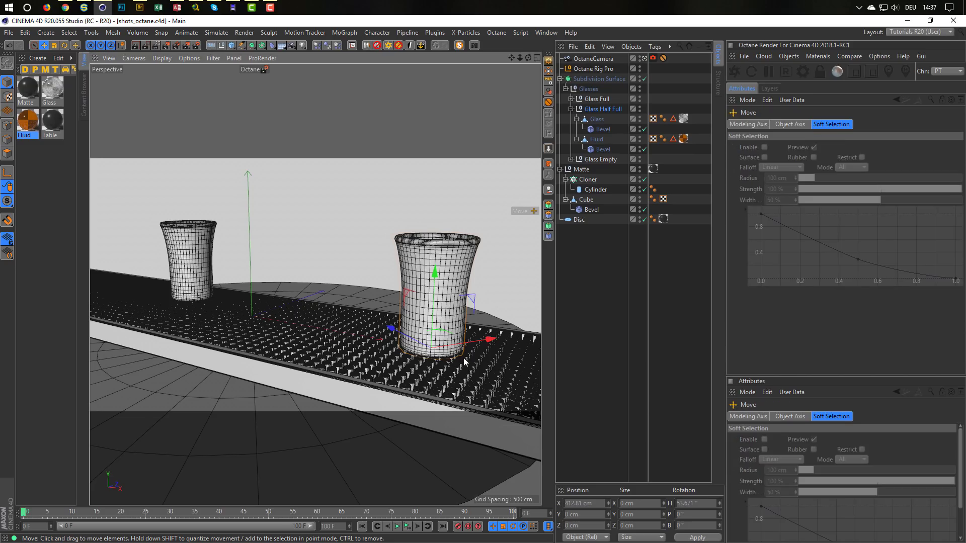
{"action": "left_click_drag", "start_coordinate": [459, 336], "coordinate": [315, 308], "text": "ctrl"}
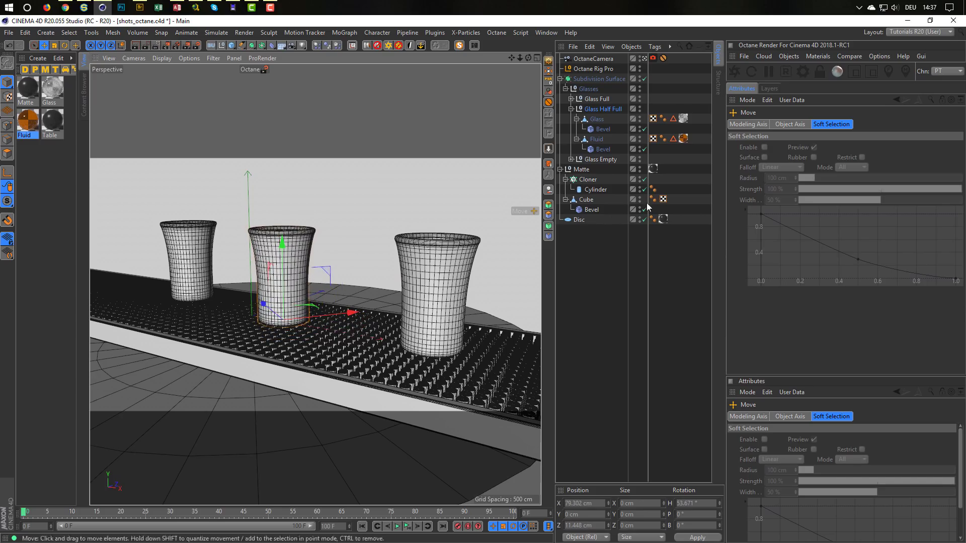
Isolate the fluid of Glass Half Full outside the camera view by disabling the Subdivision Surface and hiding that null's Glass.
{"action": "left_click", "coordinate": [644, 58]}
{"action": "left_click_drag", "start_coordinate": [432, 271], "coordinate": [372, 322], "text": "alt"}
{"action": "right_click_drag", "start_coordinate": [373, 322], "coordinate": [306, 381], "text": "alt"}
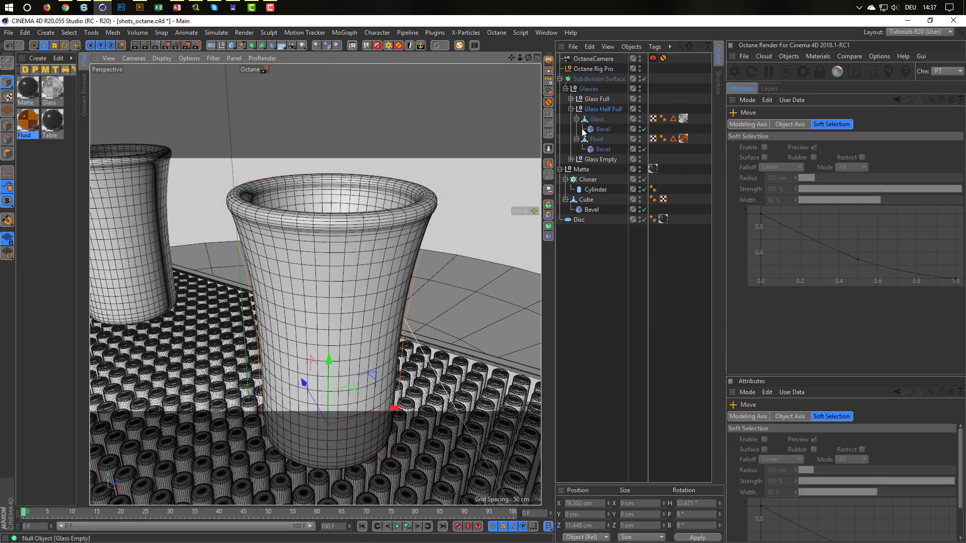
{"action": "left_click", "coordinate": [644, 79]}
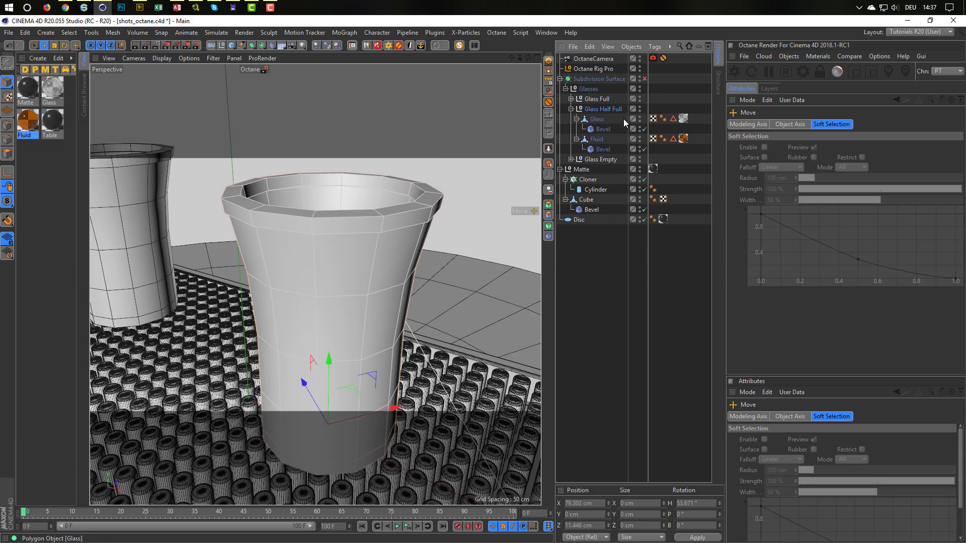
{"action": "left_click", "coordinate": [639, 120]}
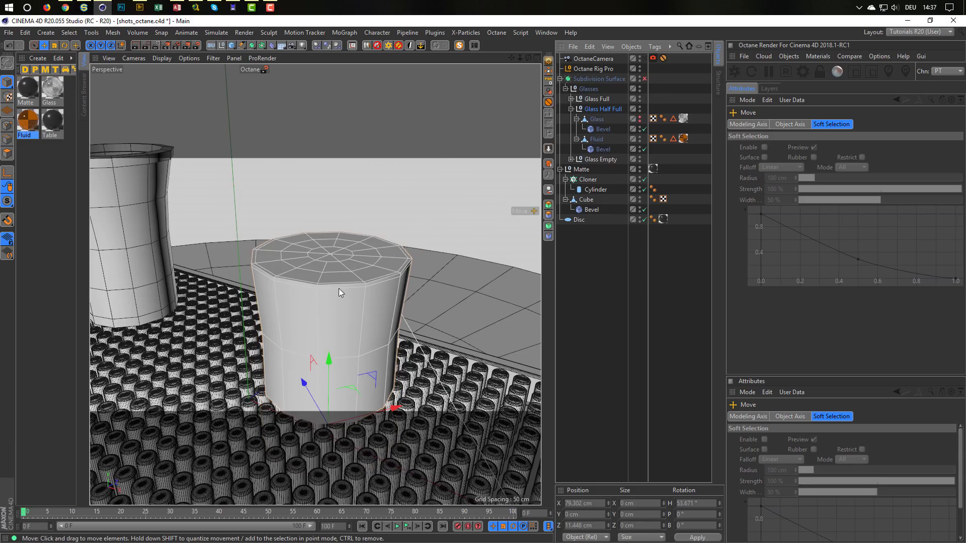
{"action": "scroll", "coordinate": [336, 312], "scroll_direction": "up", "scroll_amount": 5}
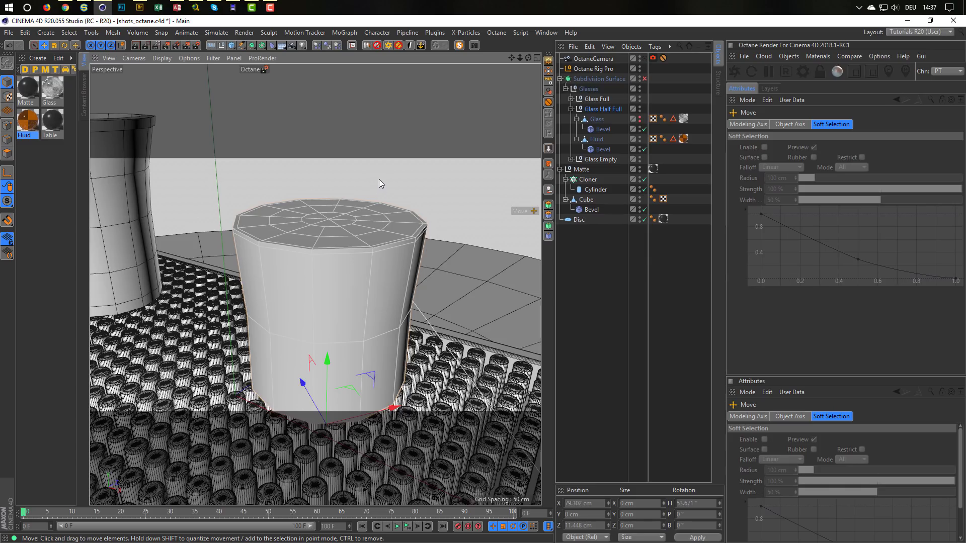
Delete all points of the cap and upper rim of the Fluid mesh in Glass Half Full.
{"action": "left_click", "coordinate": [7, 126]}
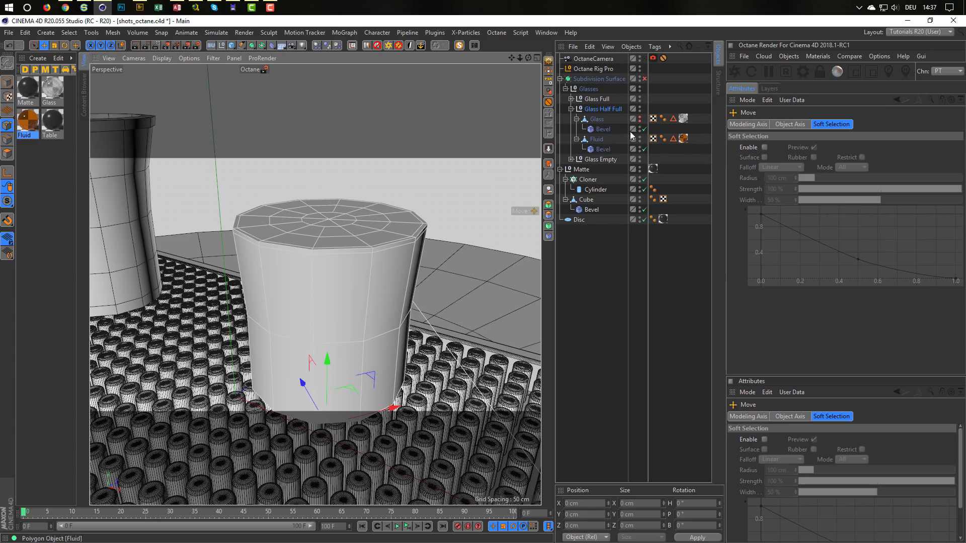
{"action": "left_click", "coordinate": [596, 139]}
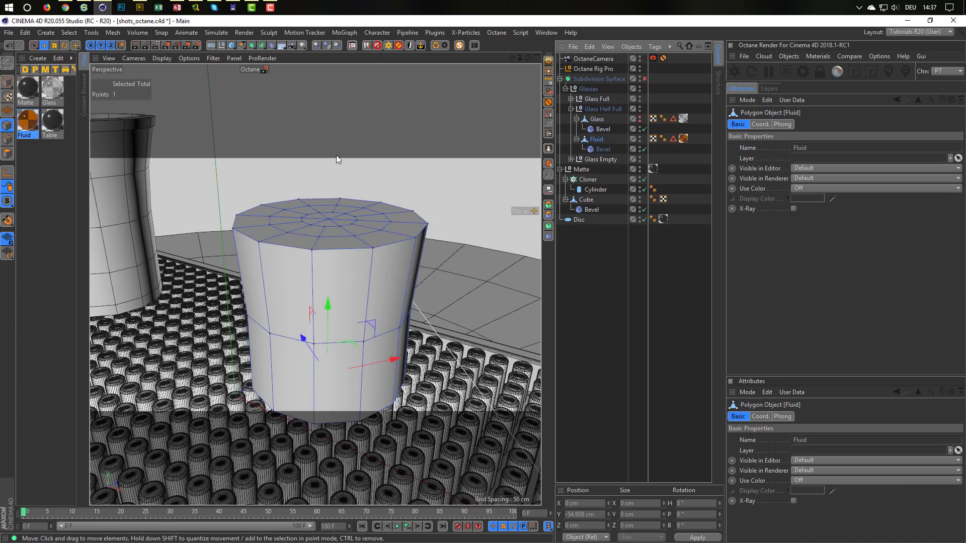
{"action": "key", "text": "0"}
{"action": "left_click_drag", "start_coordinate": [214, 129], "coordinate": [454, 256]}
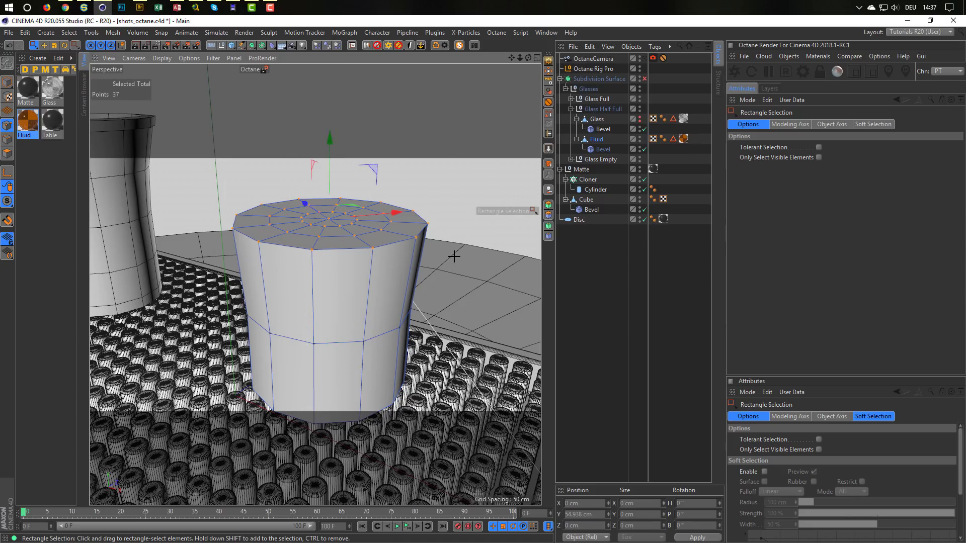
{"action": "key", "text": "Delete"}
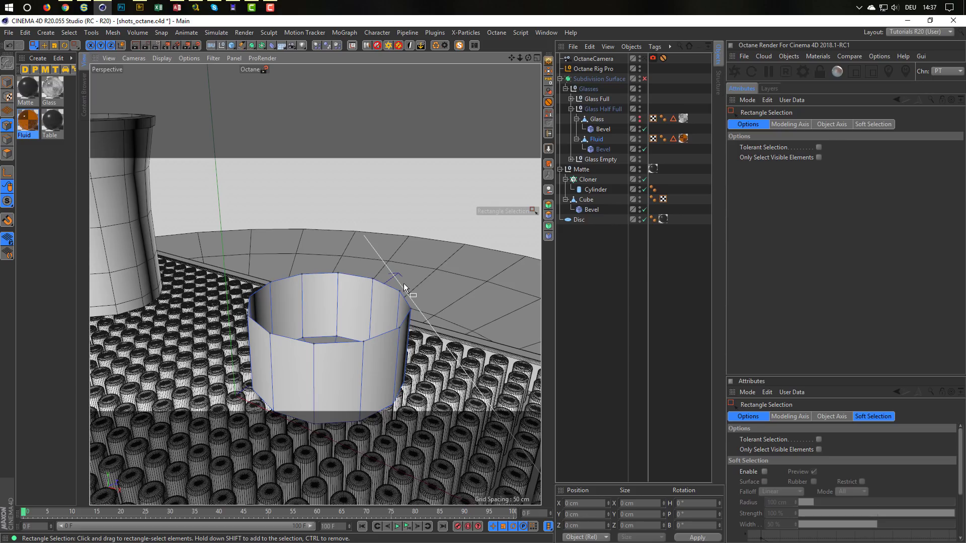
Close the open top of the shortened Fluid mesh with the Close Polygon Hole tool.
{"action": "key", "text": "m"}
{"action": "key", "text": "d"}
{"action": "left_click", "coordinate": [417, 298]}
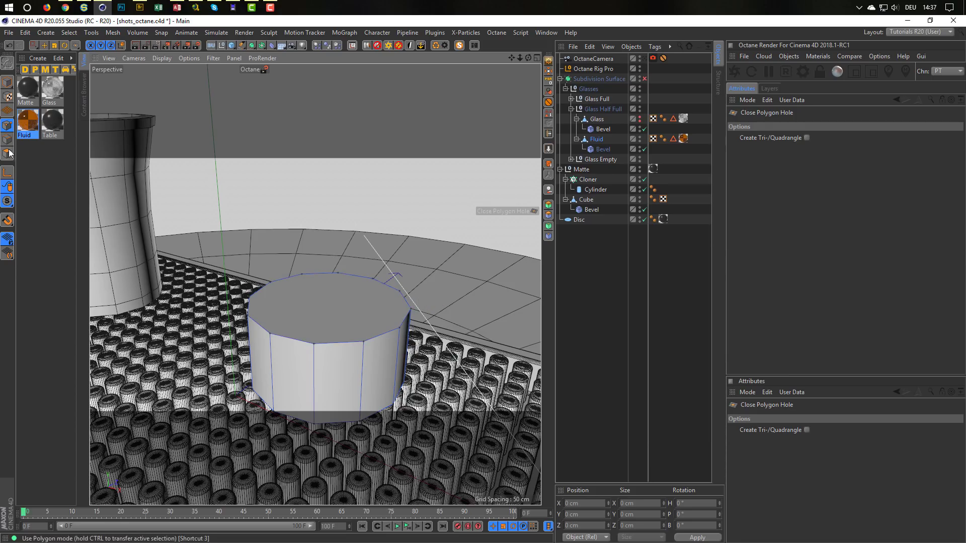
{"action": "key", "text": "space"}
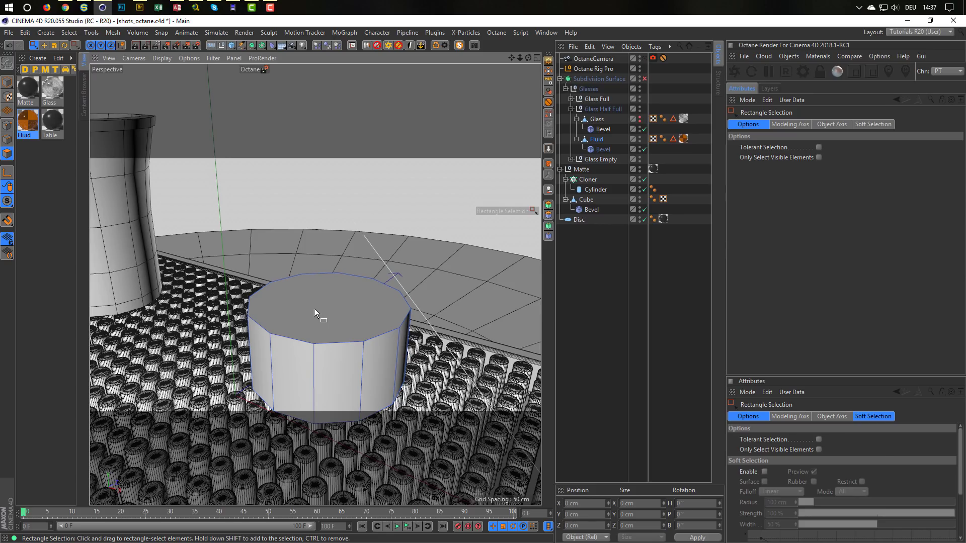
Select all polygons of the Fluid mesh in Glass Half Full and reverse their normals.
{"action": "key", "text": "9"}
{"action": "left_click", "coordinate": [340, 306]}
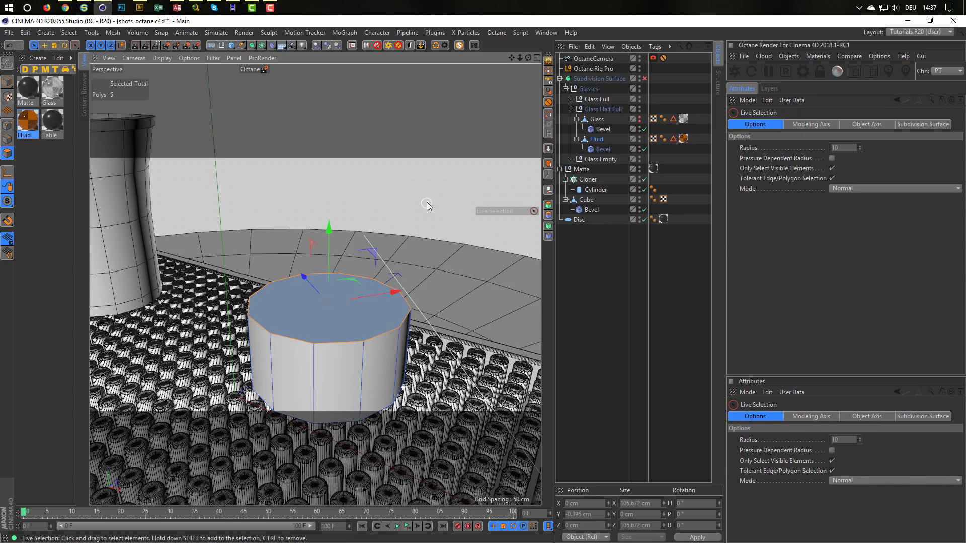
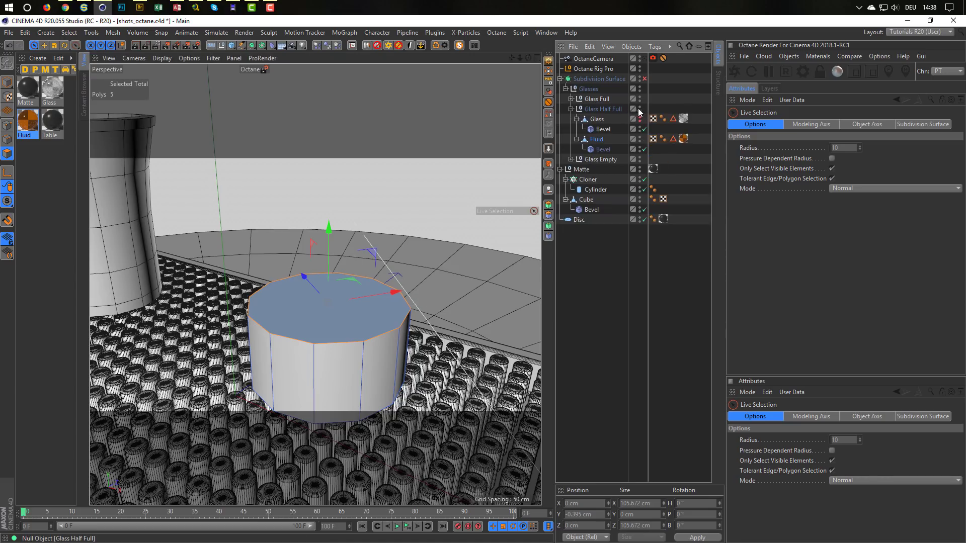
{"action": "double_click", "coordinate": [368, 339]}
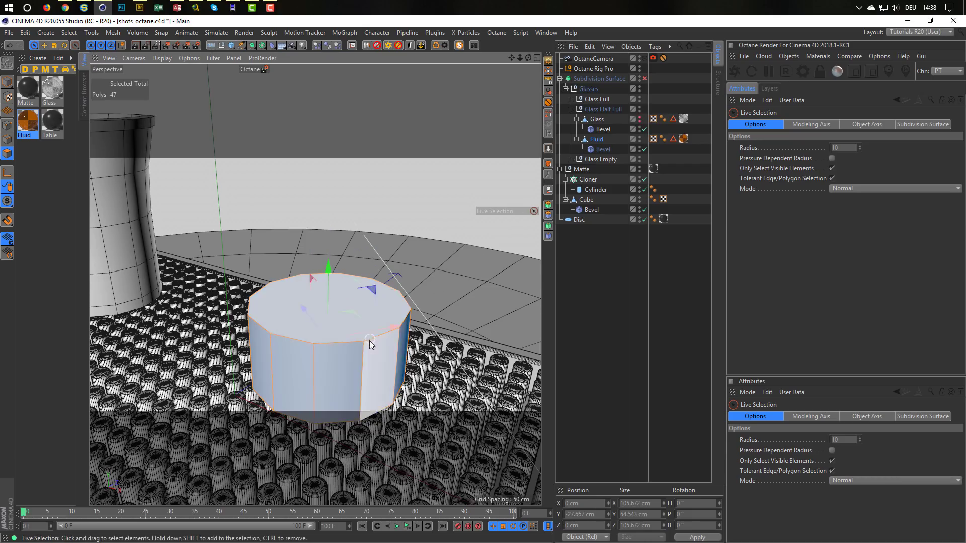
{"action": "key", "text": "u"}
{"action": "key", "text": "r"}
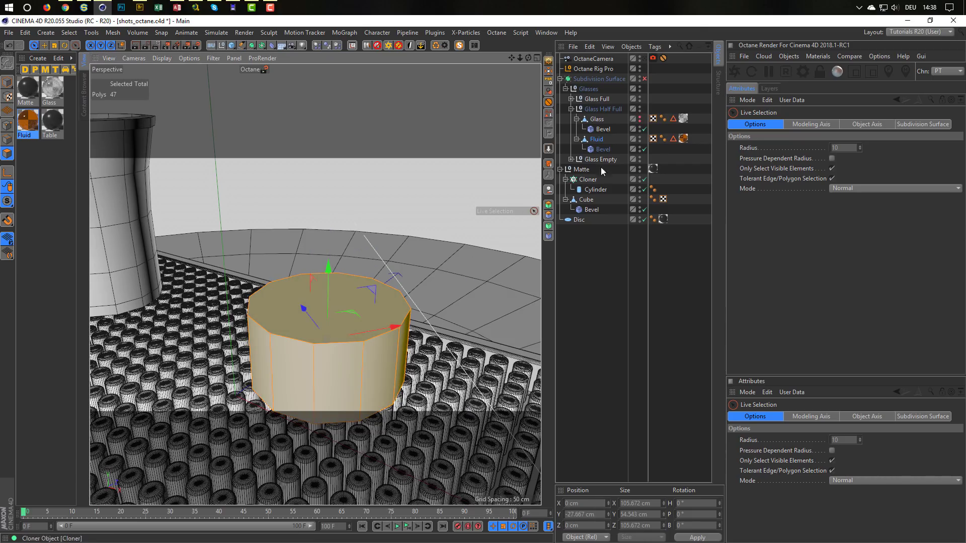
Hide Glass Half Full, expand Glass Full, and restore the OctaneCamera view with the Subdivision Surface enabled.
{"action": "left_click", "coordinate": [639, 109]}
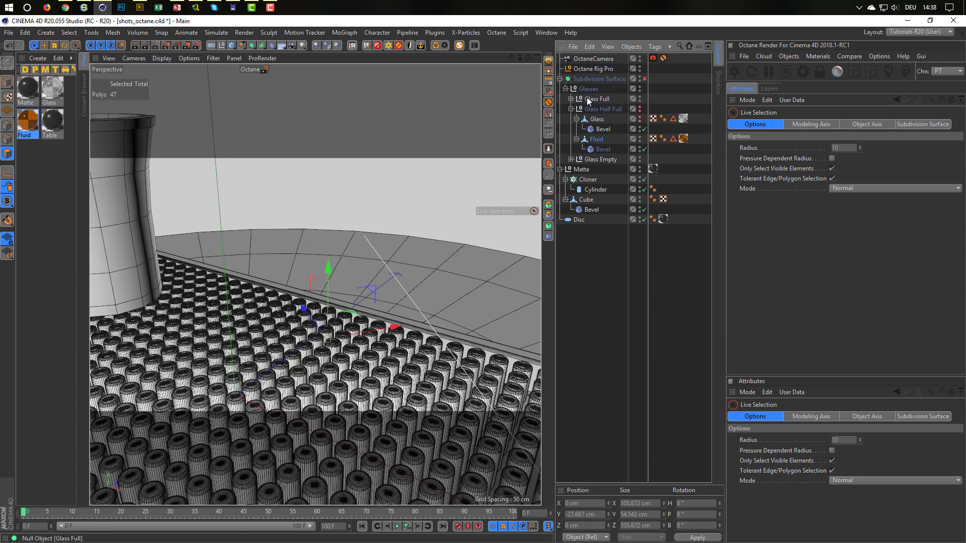
{"action": "left_click", "coordinate": [571, 99]}
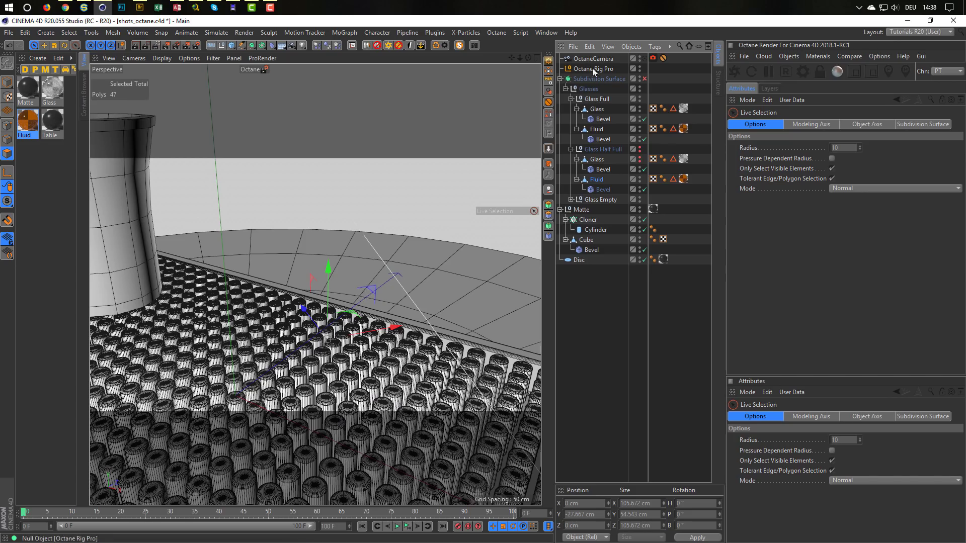
{"action": "left_click", "coordinate": [644, 58]}
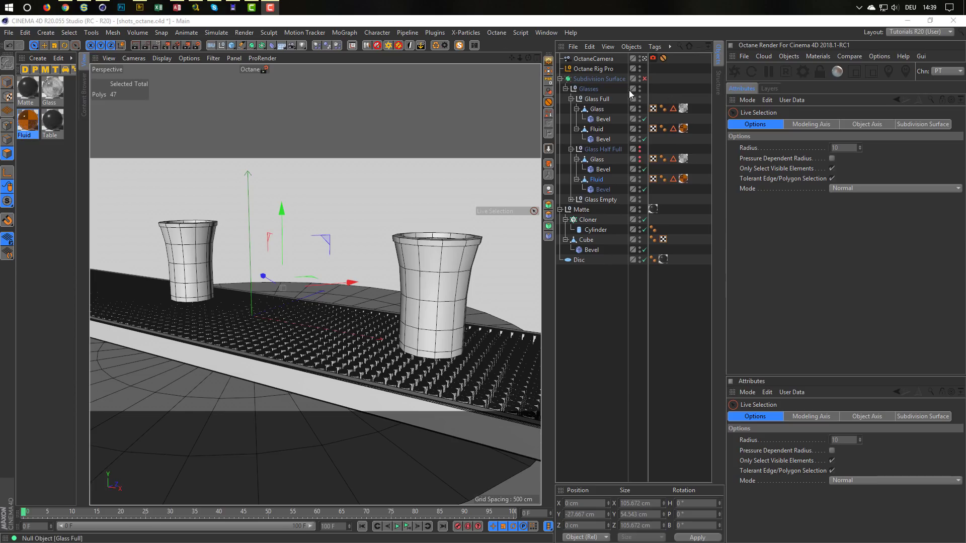
{"action": "left_click", "coordinate": [644, 78]}
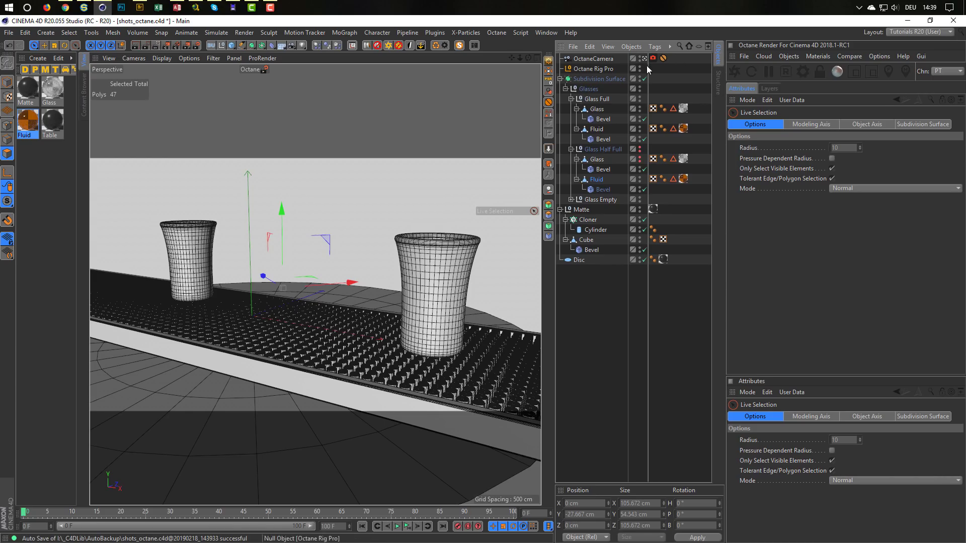
Start the Octane live render and reverse the normals of the Fluid mesh in Glass Full.
{"action": "left_click", "coordinate": [732, 75]}
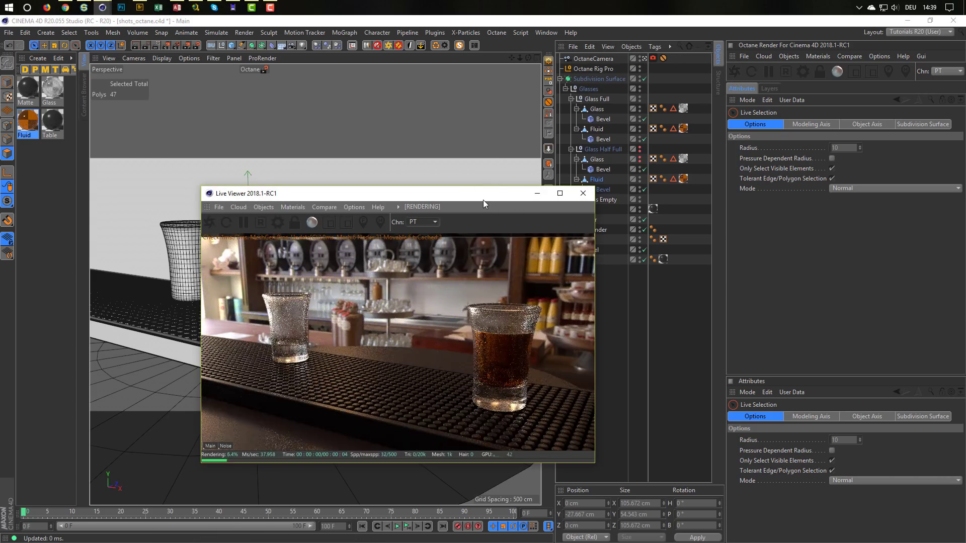
{"action": "left_click_drag", "start_coordinate": [556, 196], "coordinate": [779, 231]}
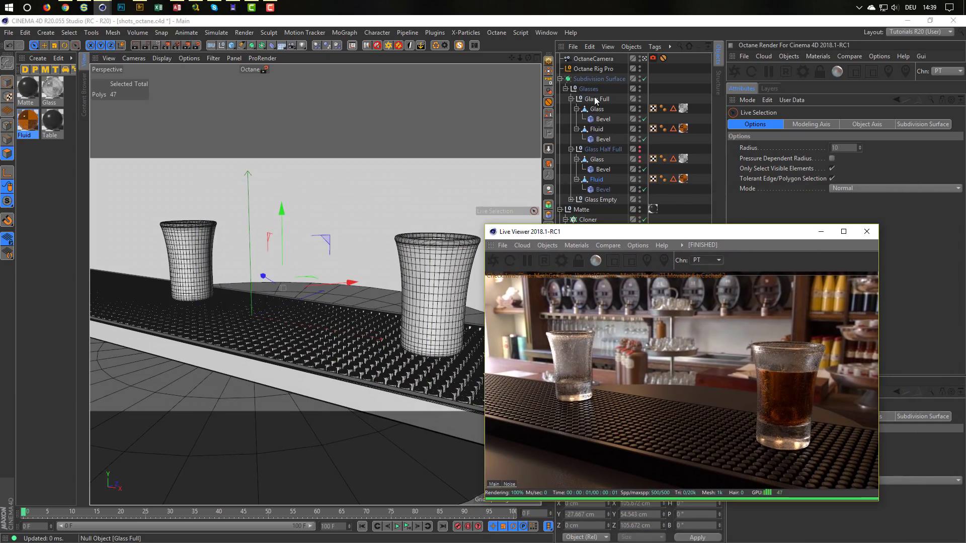
{"action": "left_click", "coordinate": [597, 130]}
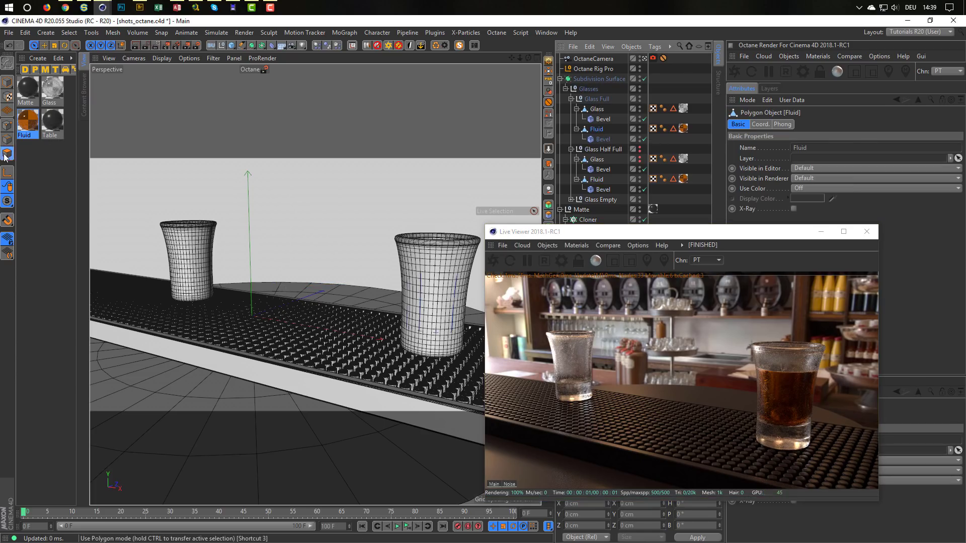
{"action": "left_click", "coordinate": [430, 310]}
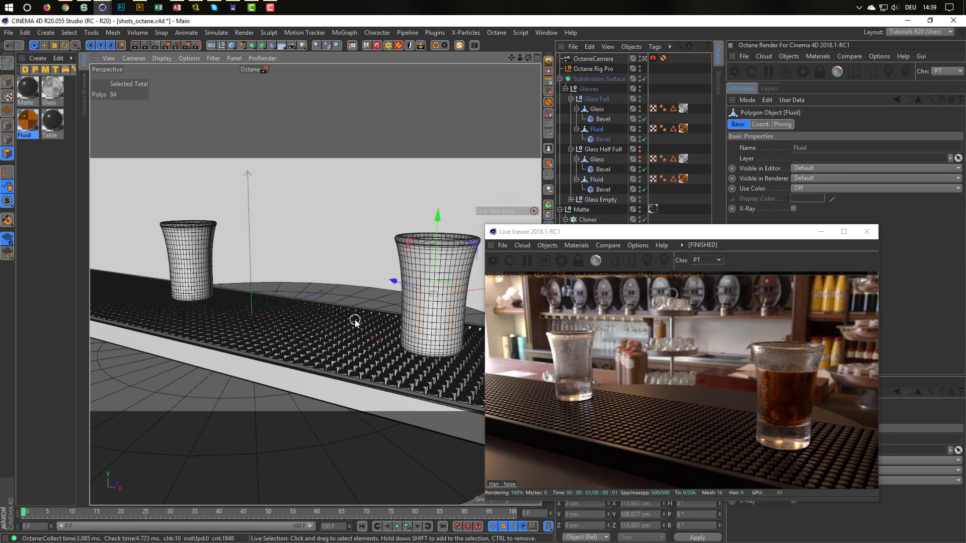
{"action": "key", "text": "u"}
{"action": "key", "text": "r"}
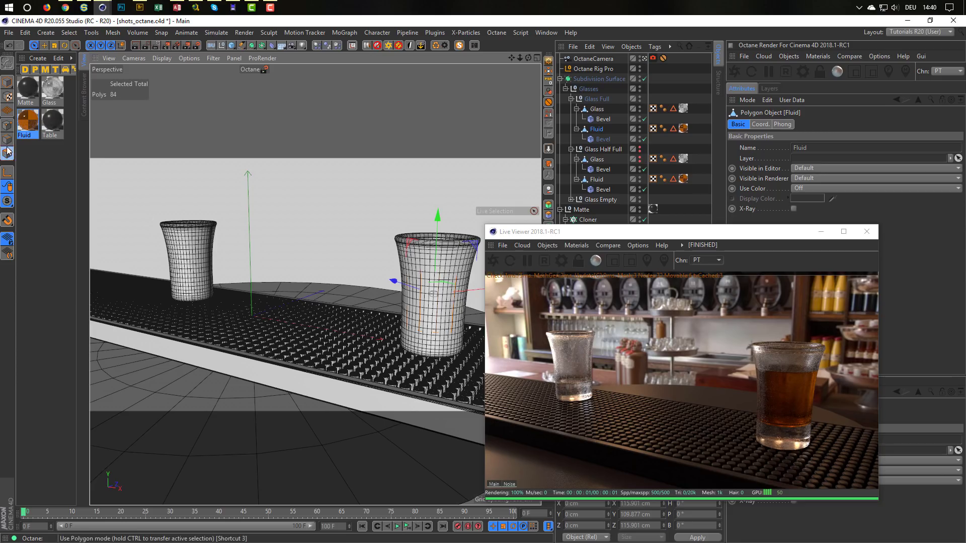
Scale the Fluid mesh in Glass Full down uniformly to about 105 cm wide and 100 cm high, and save the scene.
{"action": "left_click", "coordinate": [7, 82]}
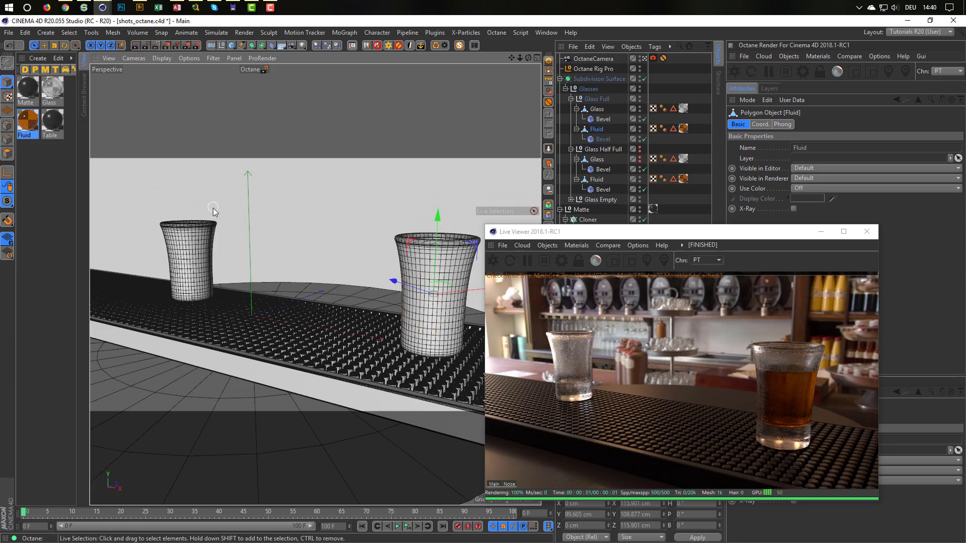
{"action": "key", "text": "t"}
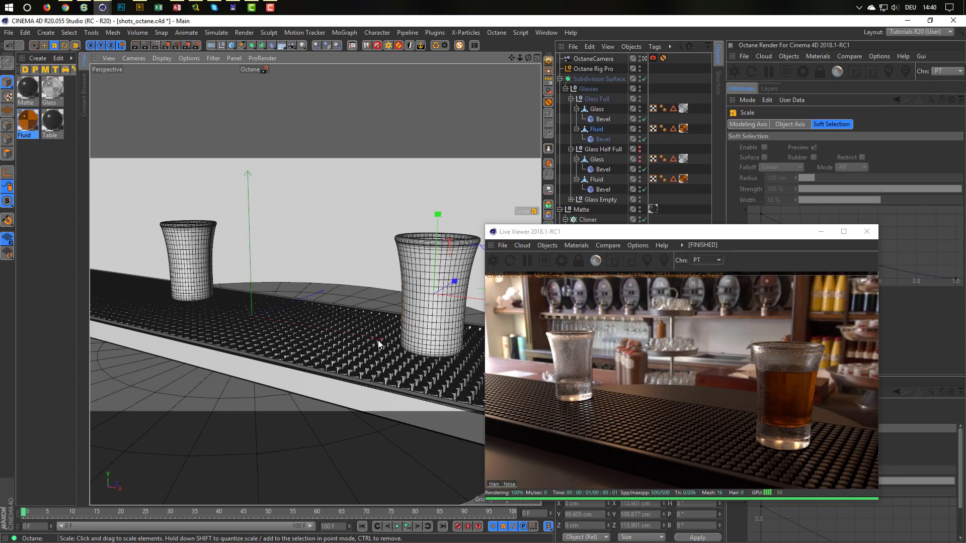
{"action": "left_click_drag", "start_coordinate": [377, 344], "coordinate": [367, 343]}
{"action": "left_click_drag", "start_coordinate": [369, 340], "coordinate": [360, 336]}
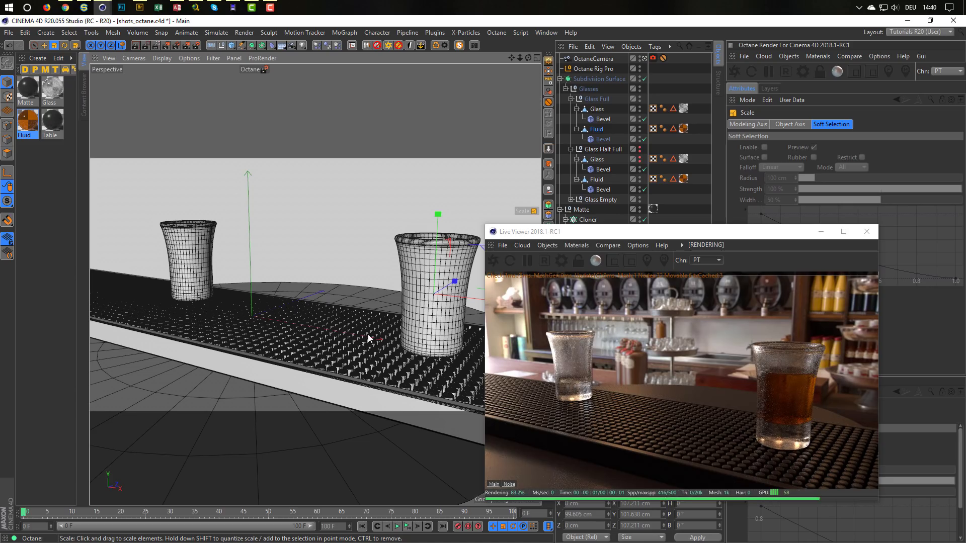
{"action": "left_click_drag", "start_coordinate": [372, 335], "coordinate": [362, 333]}
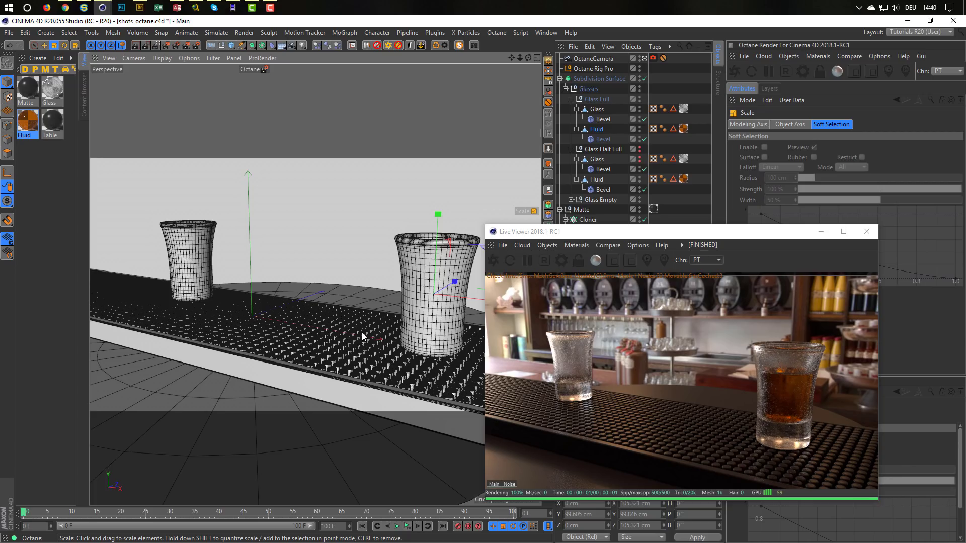
{"action": "left_click", "coordinate": [361, 333]}
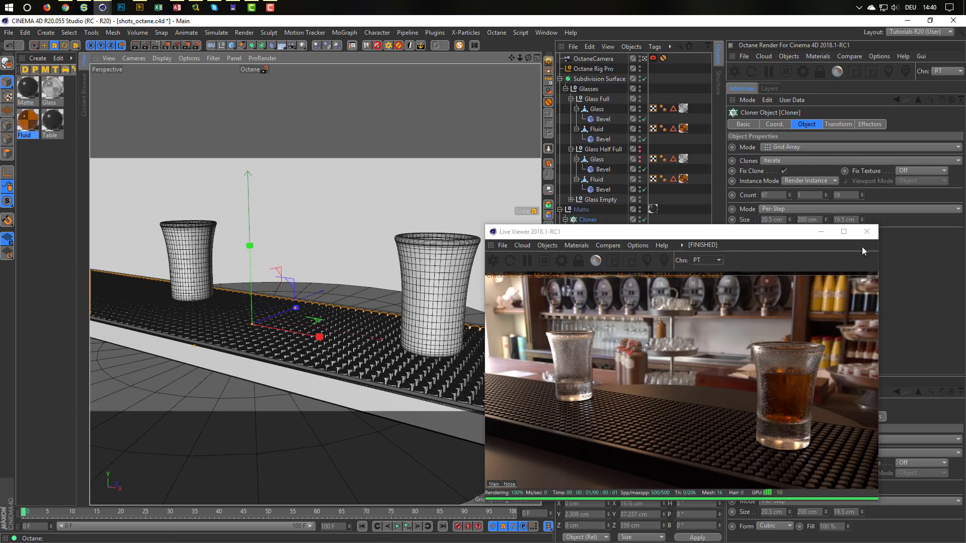
{"action": "left_click", "coordinate": [866, 231]}
{"action": "key", "text": "ctrl+s"}
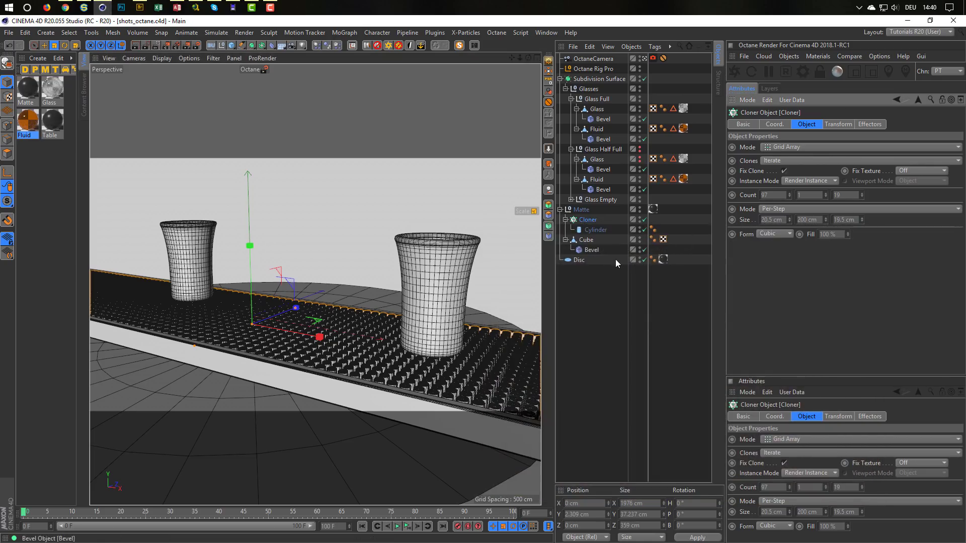
Collapse Glass Full, disable the Subdivision Surface and make Glass Half Full visible in the editor.
{"action": "left_click", "coordinate": [571, 99]}
{"action": "left_click", "coordinate": [644, 78]}
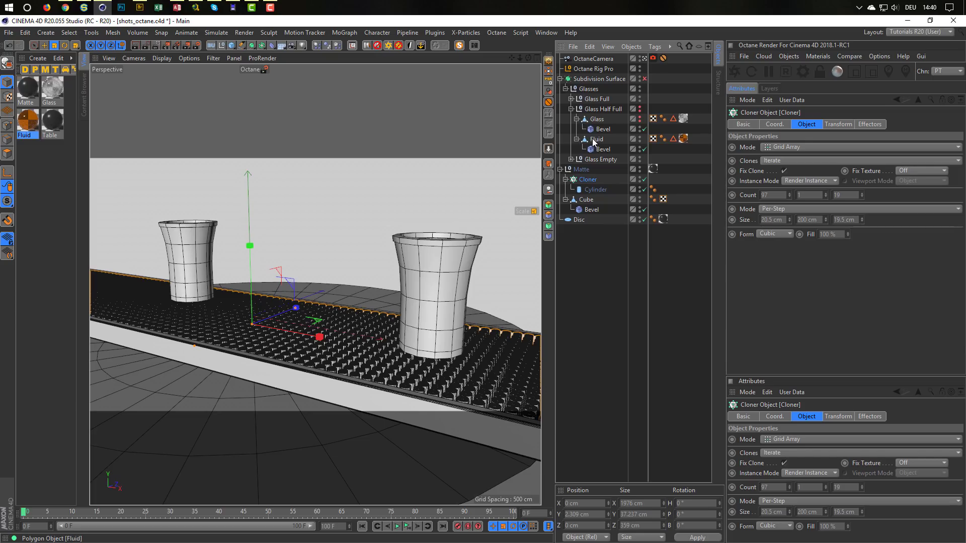
{"action": "left_click", "coordinate": [639, 108]}
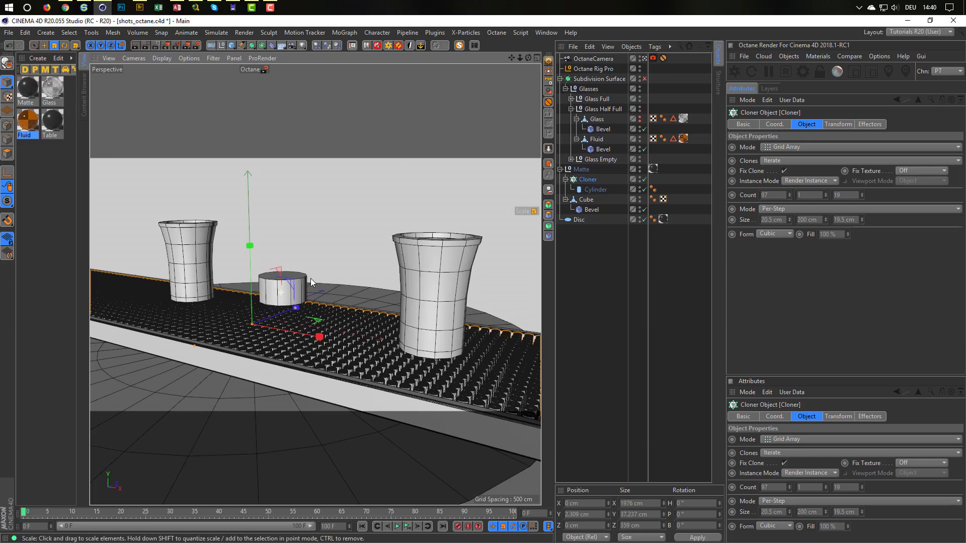
Inset the top cap of the Fluid mesh in Glass Half Full into concentric rings with Extrude Inner, down to a small central polygon.
{"action": "scroll", "coordinate": [356, 292], "scroll_direction": "up", "scroll_amount": 5}
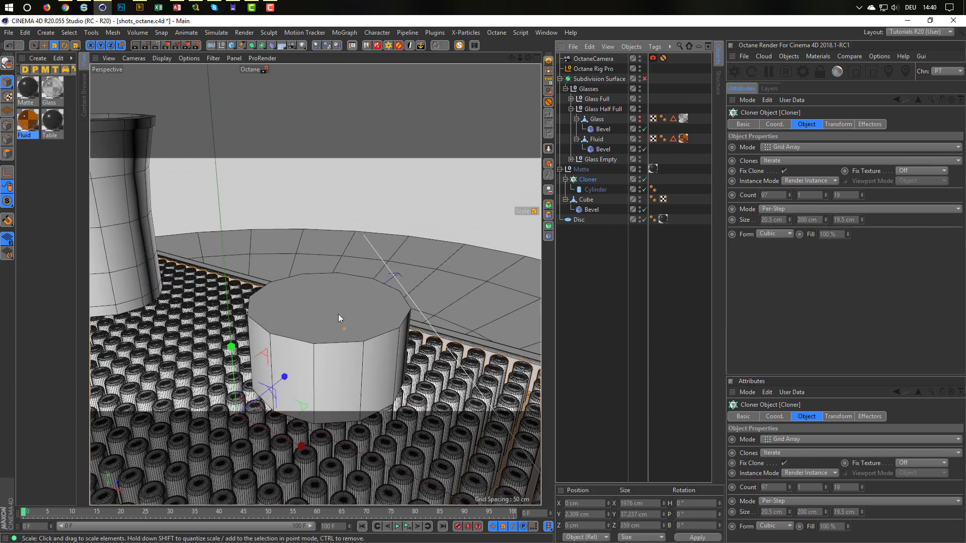
{"action": "scroll", "coordinate": [339, 342], "scroll_direction": "up", "scroll_amount": 3}
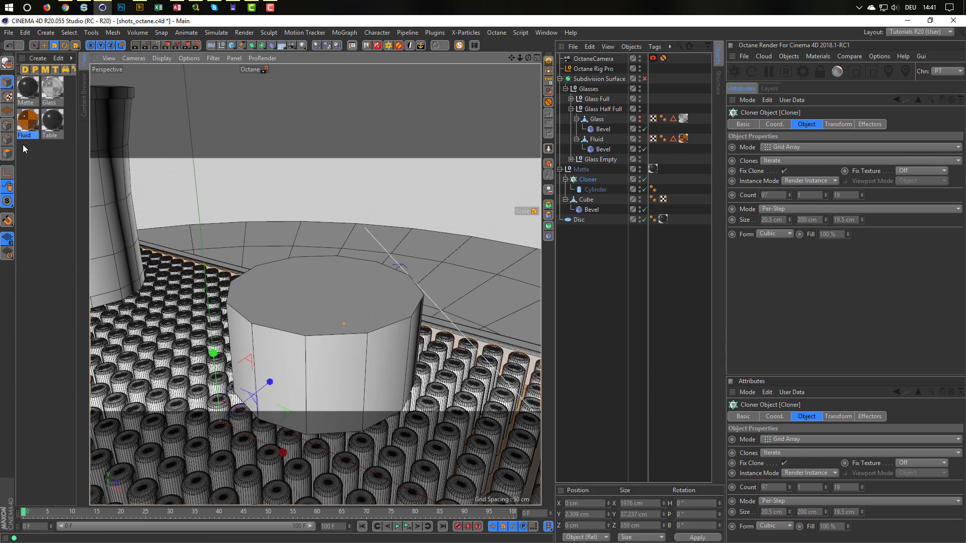
{"action": "left_click", "coordinate": [7, 153]}
{"action": "key", "text": "9"}
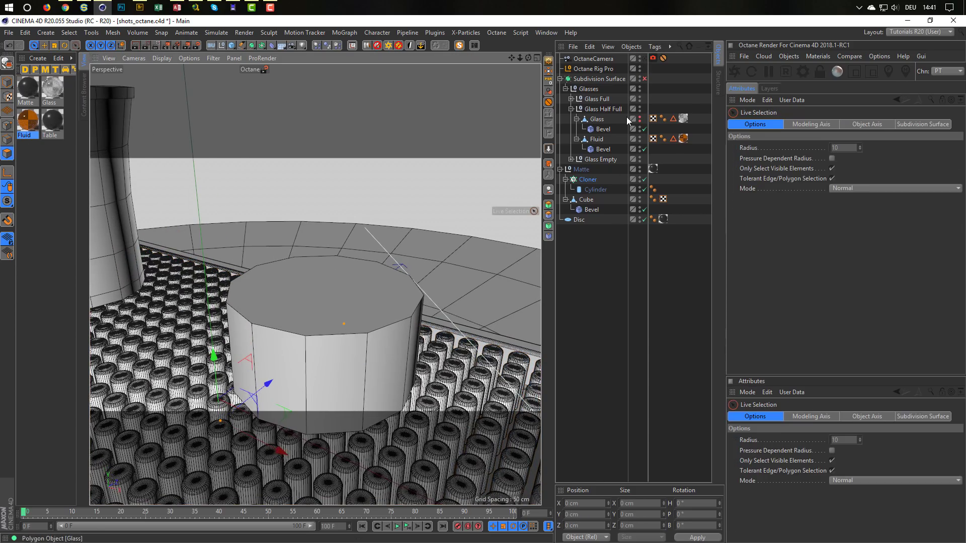
{"action": "left_click", "coordinate": [597, 139]}
{"action": "left_click", "coordinate": [302, 303]}
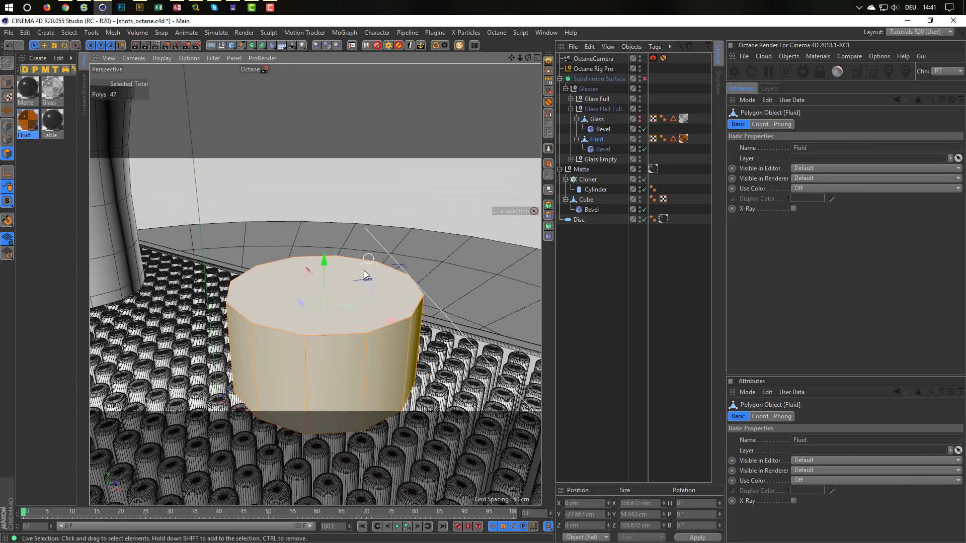
{"action": "left_click", "coordinate": [388, 267]}
{"action": "key", "text": "i"}
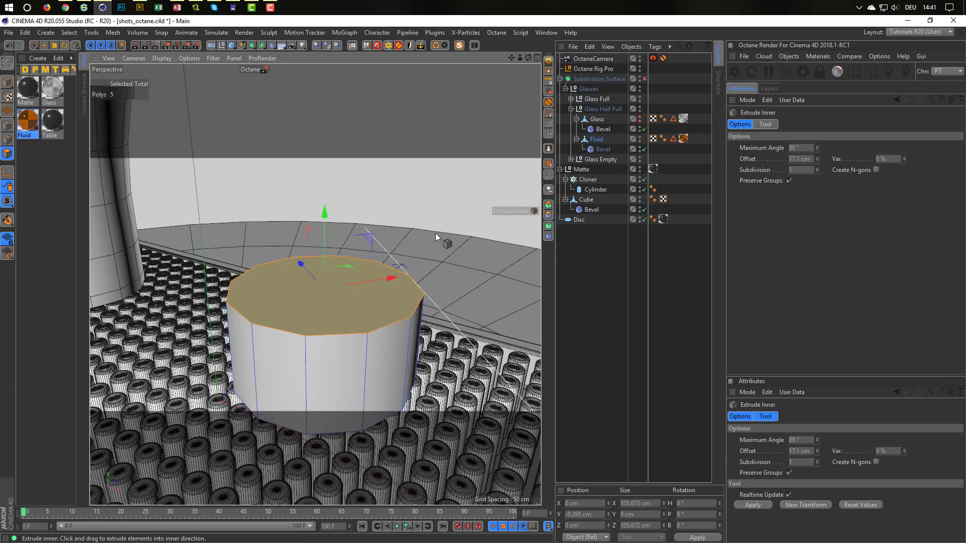
{"action": "left_click_drag", "start_coordinate": [449, 228], "coordinate": [541, 138]}
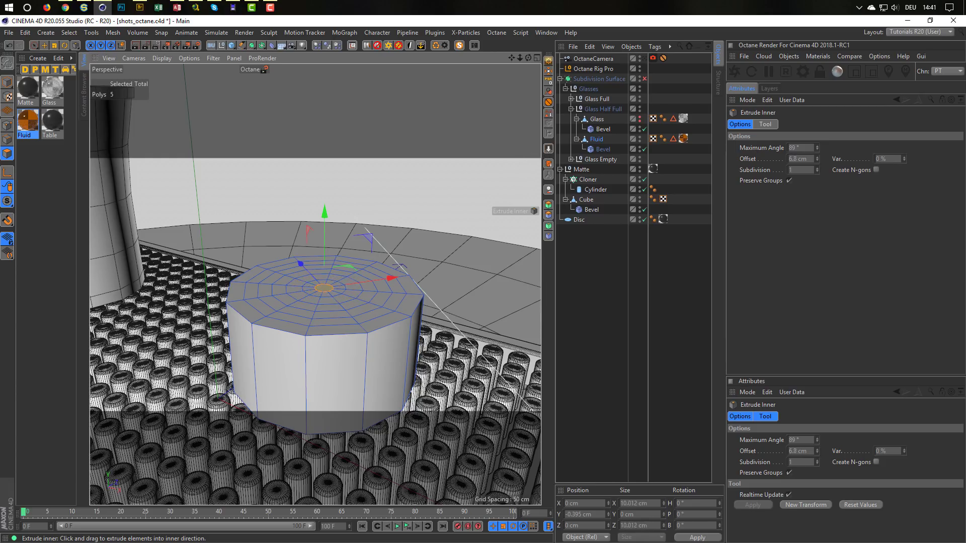
Divide the small central polygon of the Fluid cap with Line Cuts running between opposite corner points through its centre.
{"action": "right_click_drag", "start_coordinate": [344, 285], "coordinate": [388, 261], "text": "alt"}
{"action": "left_click_drag", "start_coordinate": [388, 261], "coordinate": [358, 235], "text": "alt"}
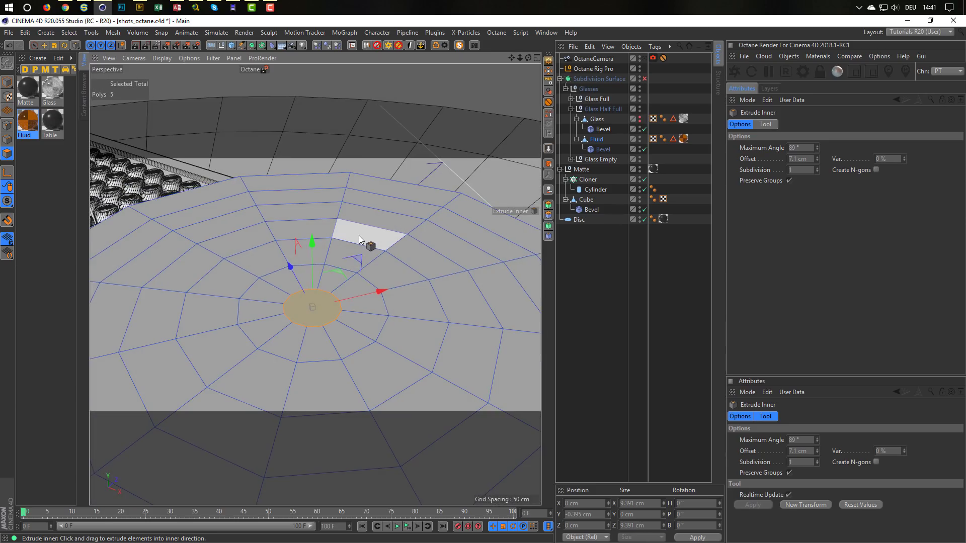
{"action": "key", "text": "k"}
{"action": "key", "text": "k"}
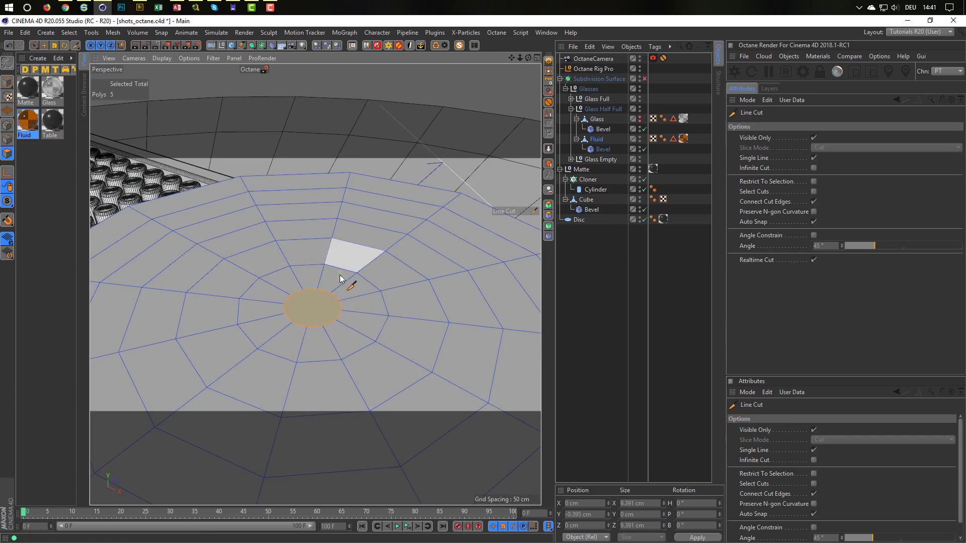
{"action": "left_click", "coordinate": [293, 322]}
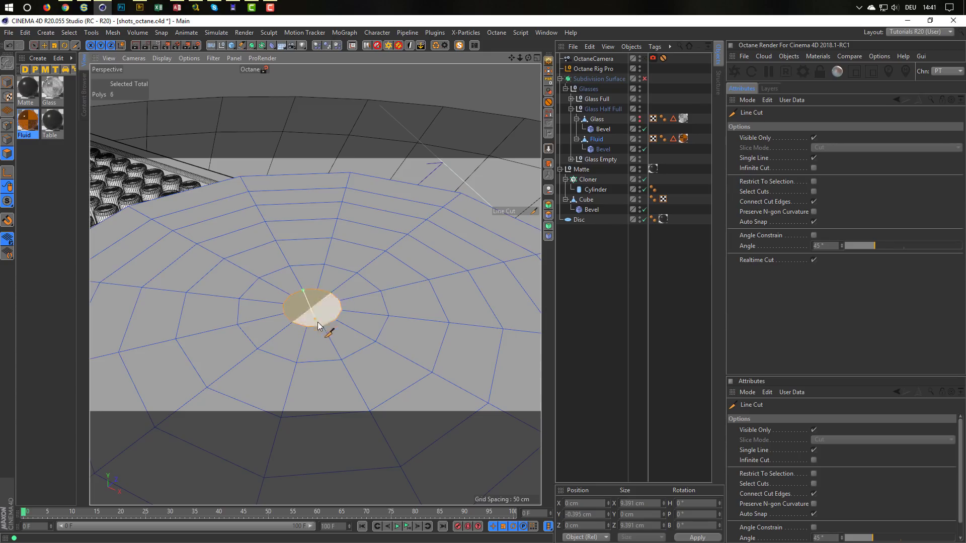
{"action": "left_click", "coordinate": [342, 311]}
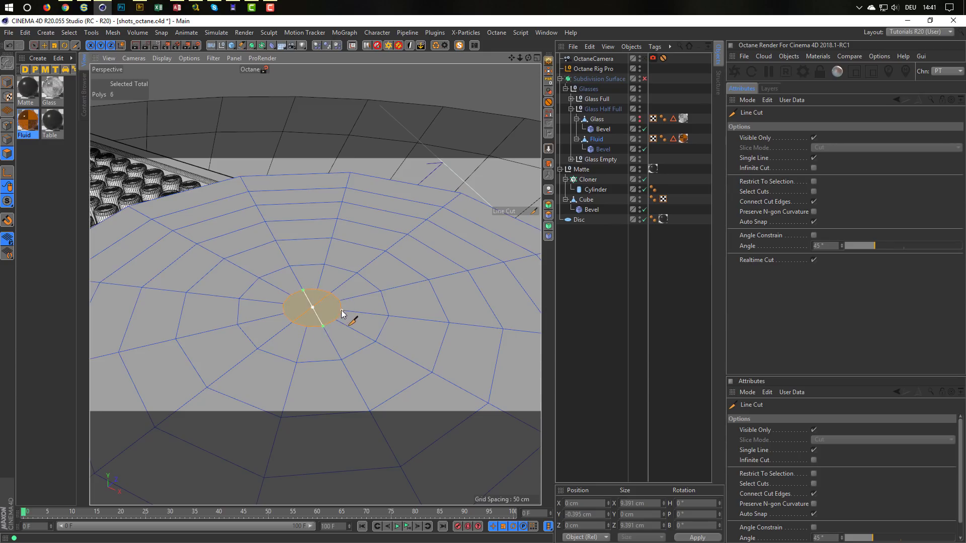
{"action": "left_click", "coordinate": [284, 303]}
Select the upper rim edge loop of the Fluid mesh in Glass Half Full and store it in the existing Edge Selection tag.
{"action": "scroll", "coordinate": [374, 265], "scroll_direction": "down", "scroll_amount": 10}
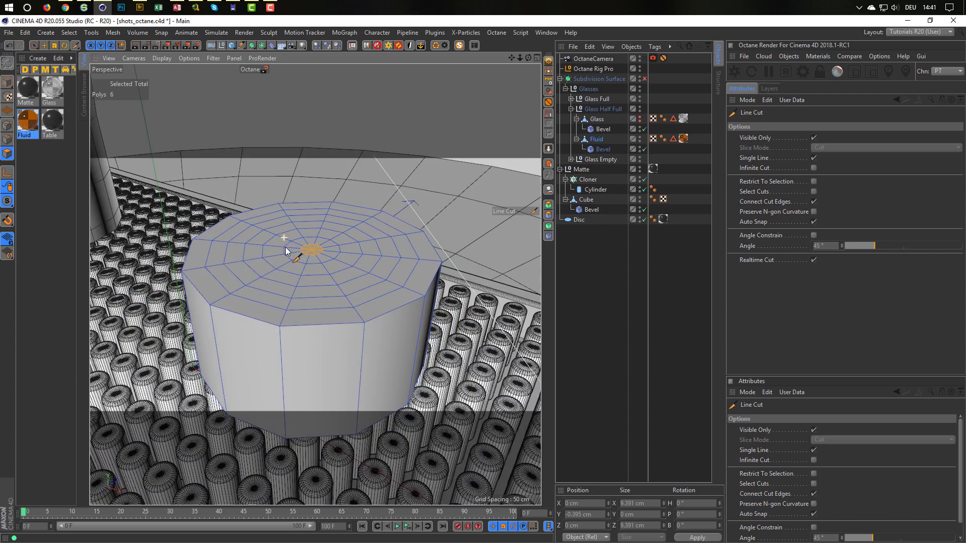
{"action": "left_click", "coordinate": [7, 82]}
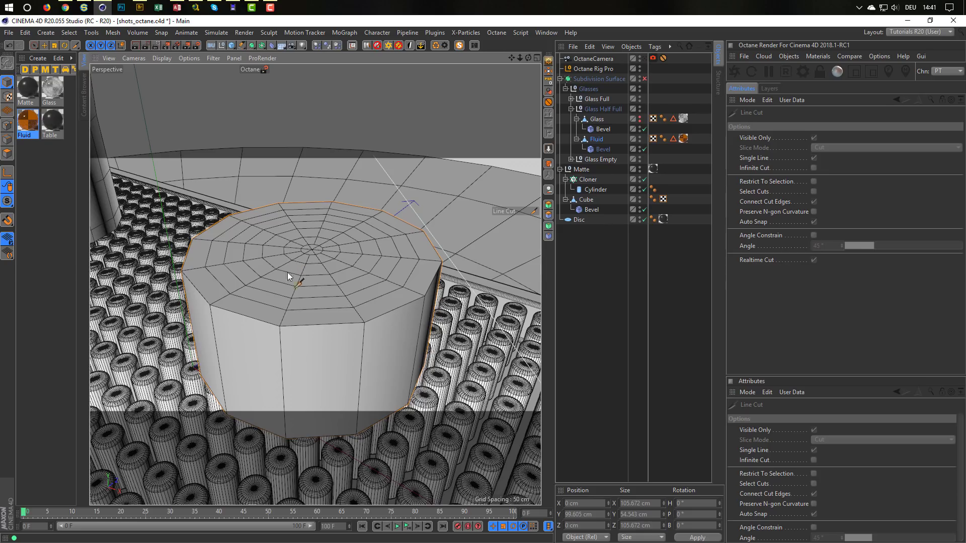
{"action": "left_click", "coordinate": [599, 139]}
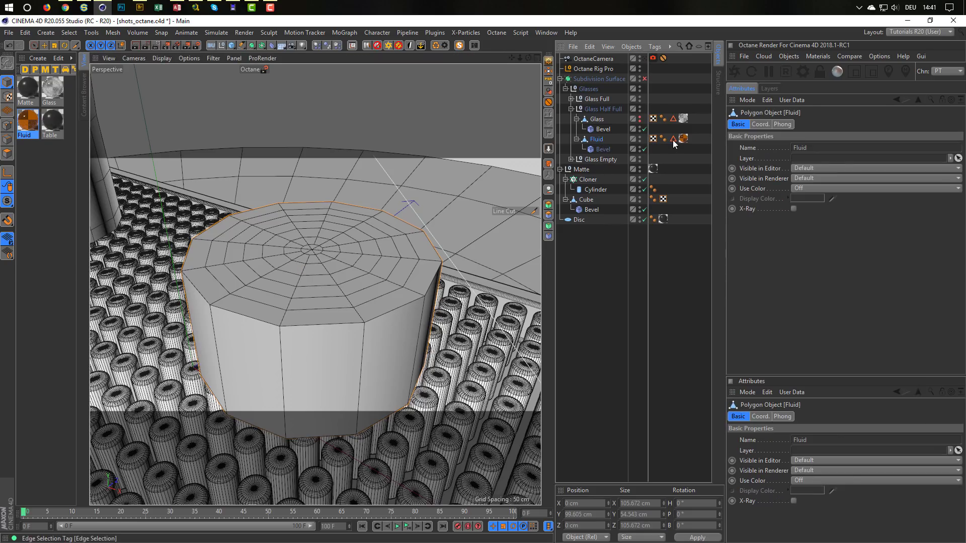
{"action": "left_click", "coordinate": [673, 140]}
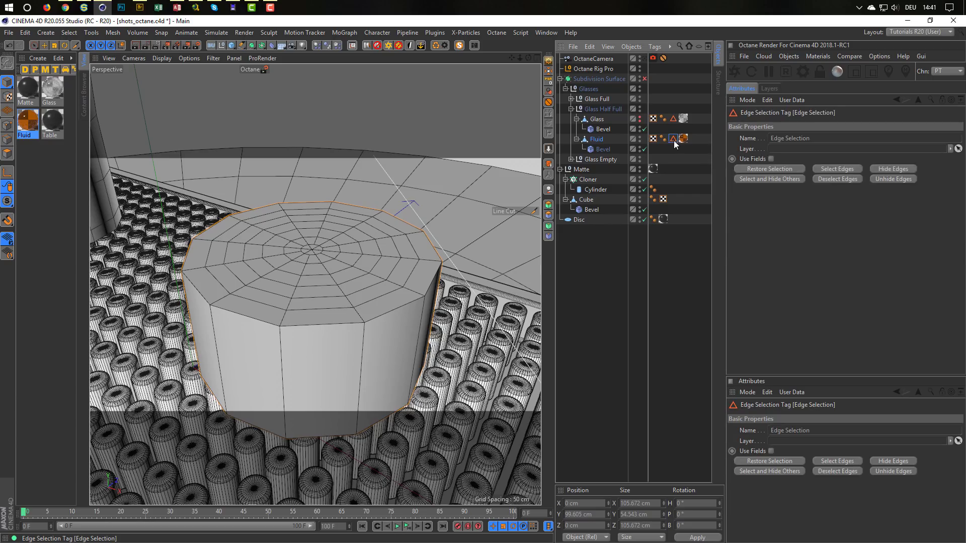
{"action": "left_click", "coordinate": [596, 139]}
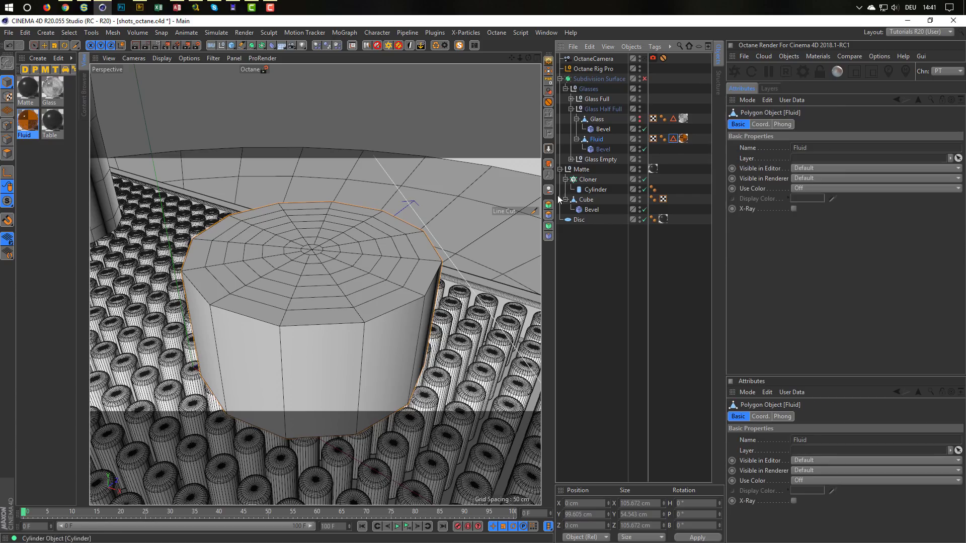
{"action": "left_click", "coordinate": [12, 142]}
{"action": "key", "text": "u"}
{"action": "key", "text": "l"}
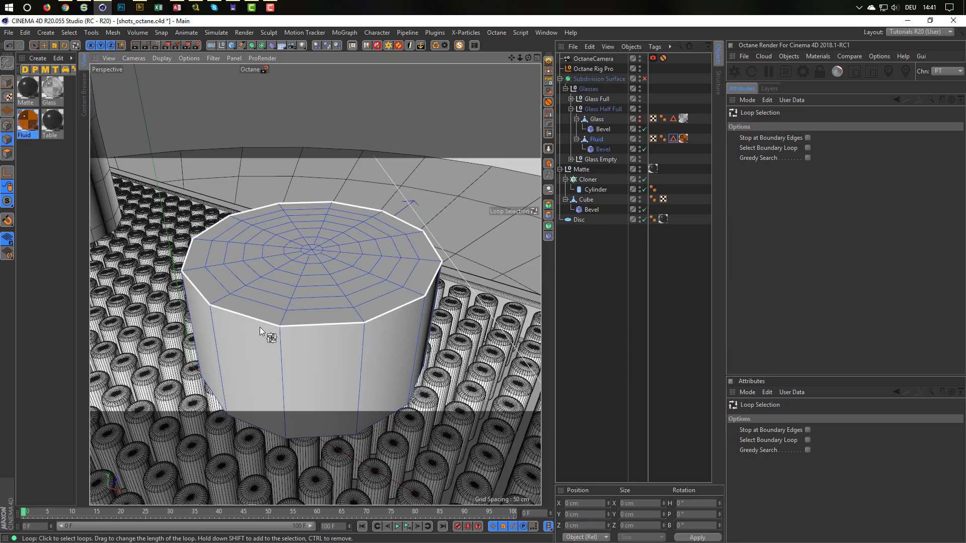
{"action": "left_click", "coordinate": [264, 320]}
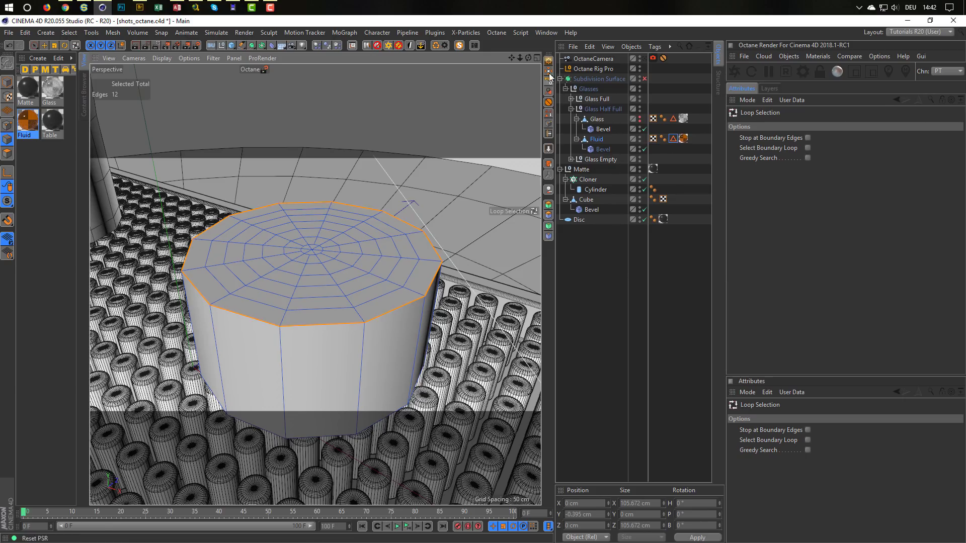
{"action": "left_click", "coordinate": [549, 115]}
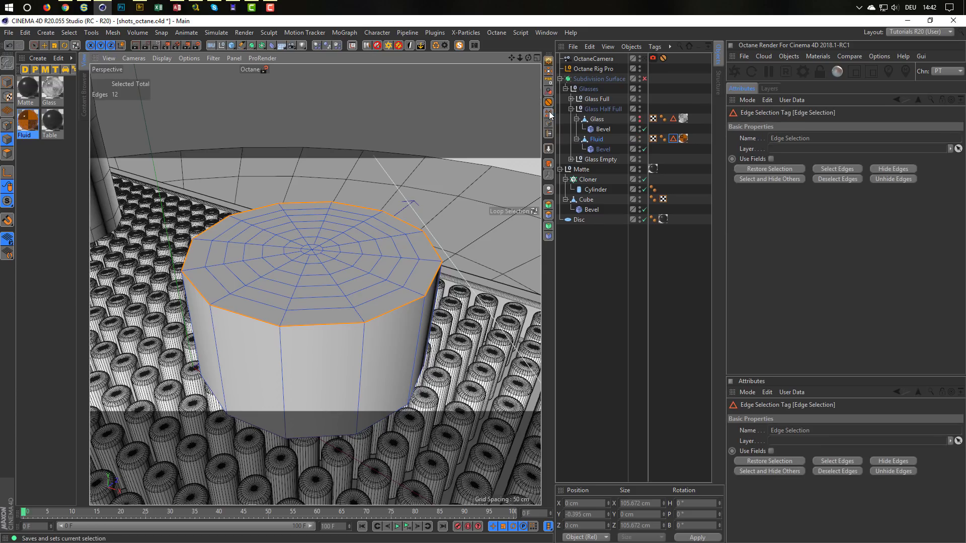
Add a Formula deformer as a child of the Fluid mesh in Glass Half Full.
{"action": "left_click", "coordinate": [7, 82]}
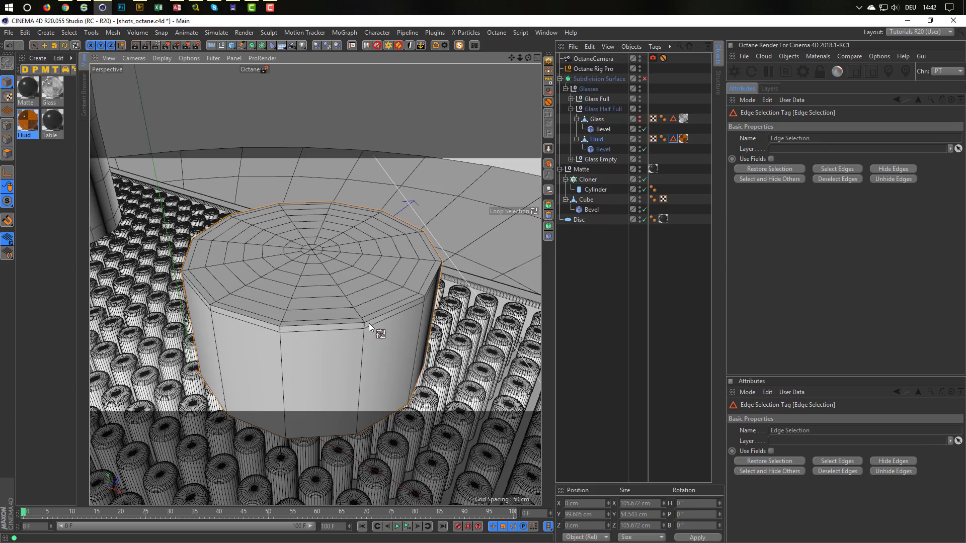
{"action": "left_click", "coordinate": [600, 139]}
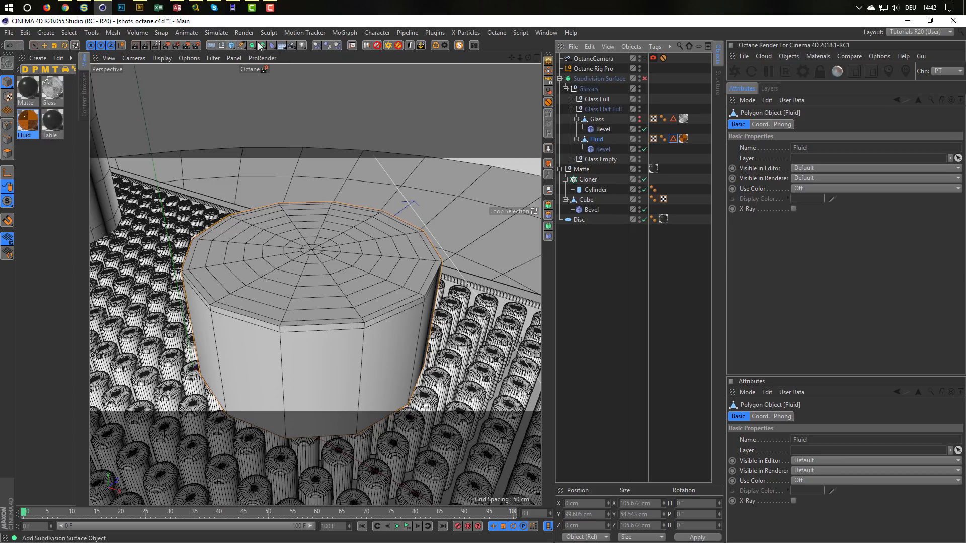
{"action": "left_click", "coordinate": [274, 45]}
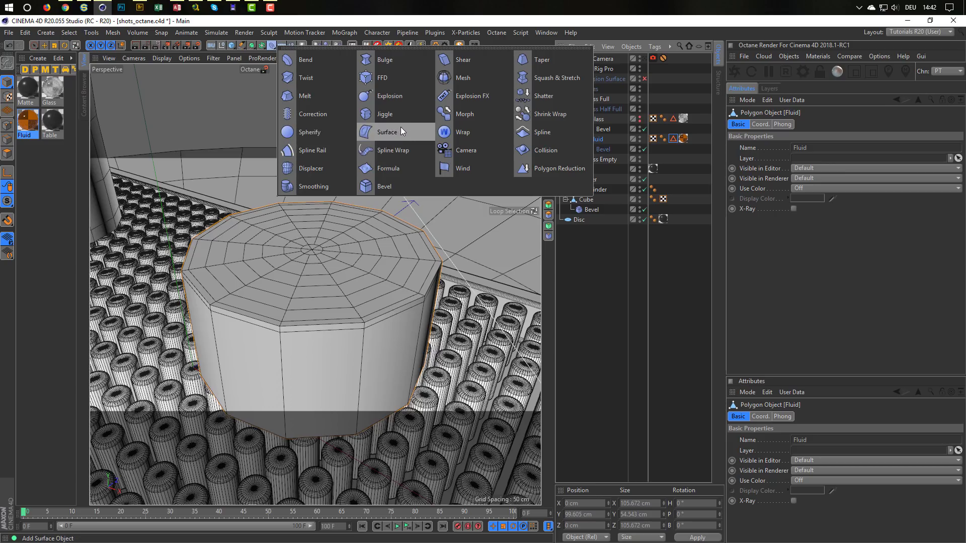
{"action": "left_click", "coordinate": [396, 171]}
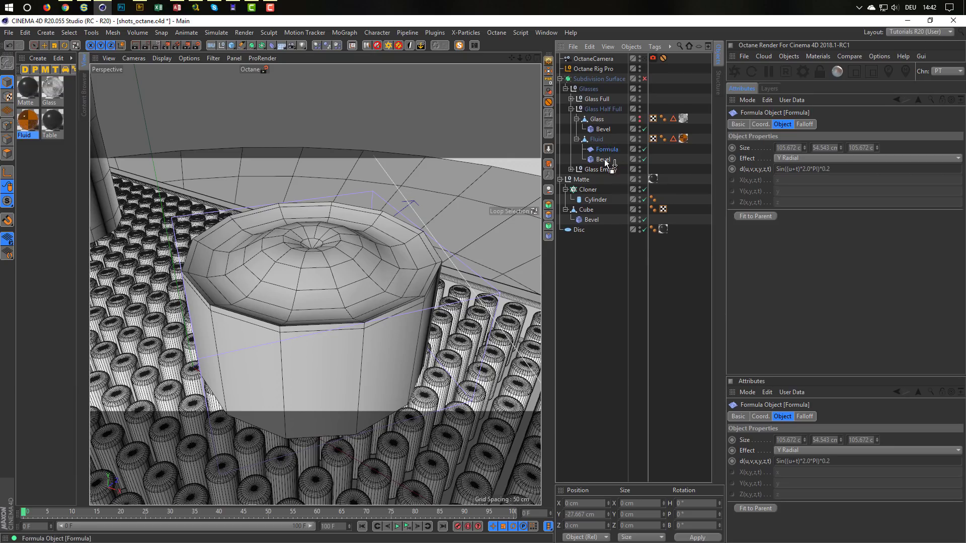
Place the Formula deformer below the Bevel under Fluid and set the final multiplier of its formula to 0.1.
{"action": "left_click_drag", "start_coordinate": [604, 161], "coordinate": [604, 160]}
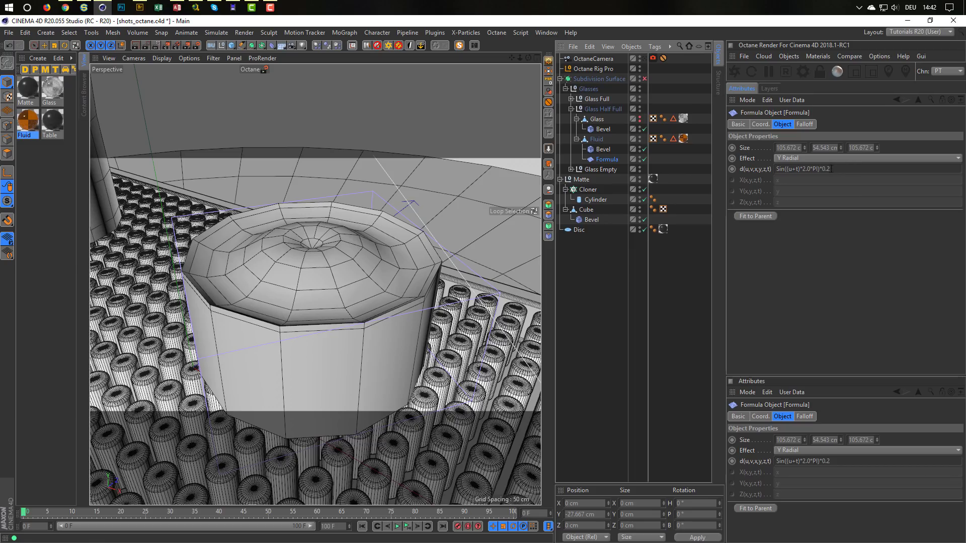
{"action": "left_click", "coordinate": [838, 170]}
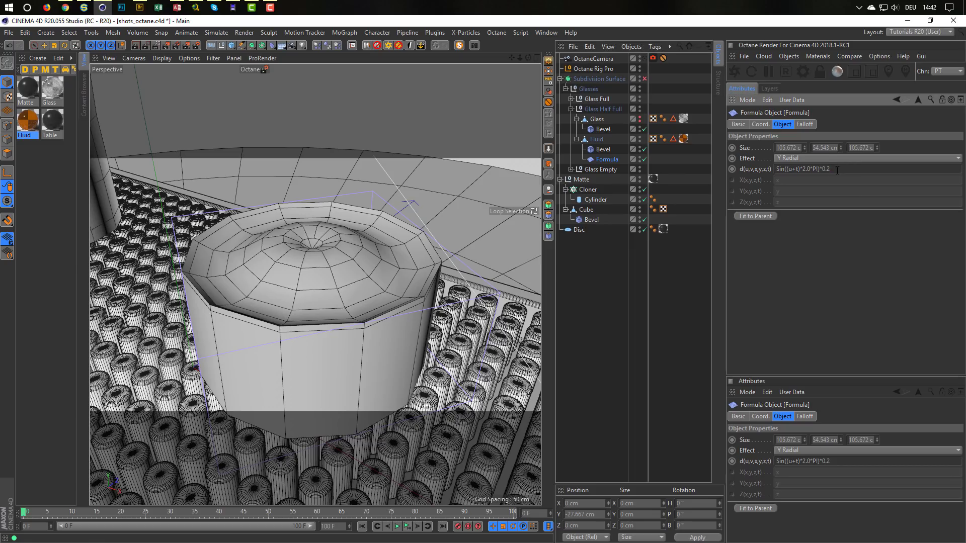
{"action": "key", "text": "shift+Left"}
{"action": "type", "text": "1"}
{"action": "key", "text": "Return"}
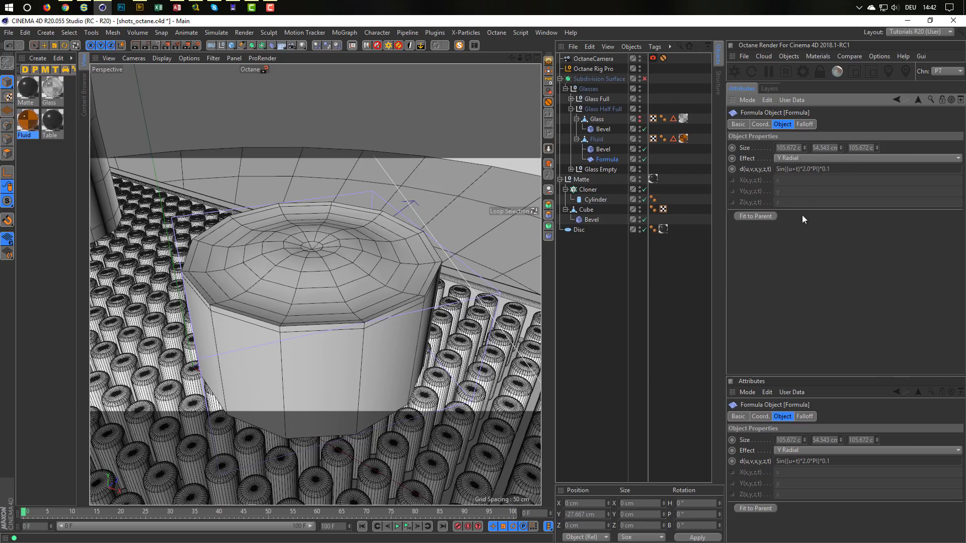
Raise the Formula deformer's wave frequency factor to 4.0 and set its amplitude multiplier to 0.05.
{"action": "key", "text": "shift+Left"}
{"action": "type", "text": "4"}
{"action": "key", "text": "Return"}
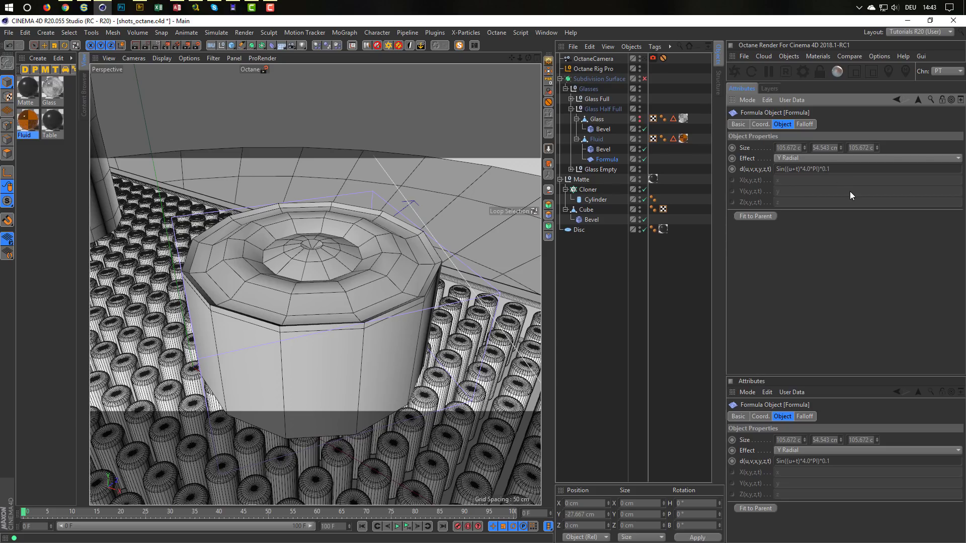
{"action": "type", "text": "5"}
{"action": "key", "text": "Return"}
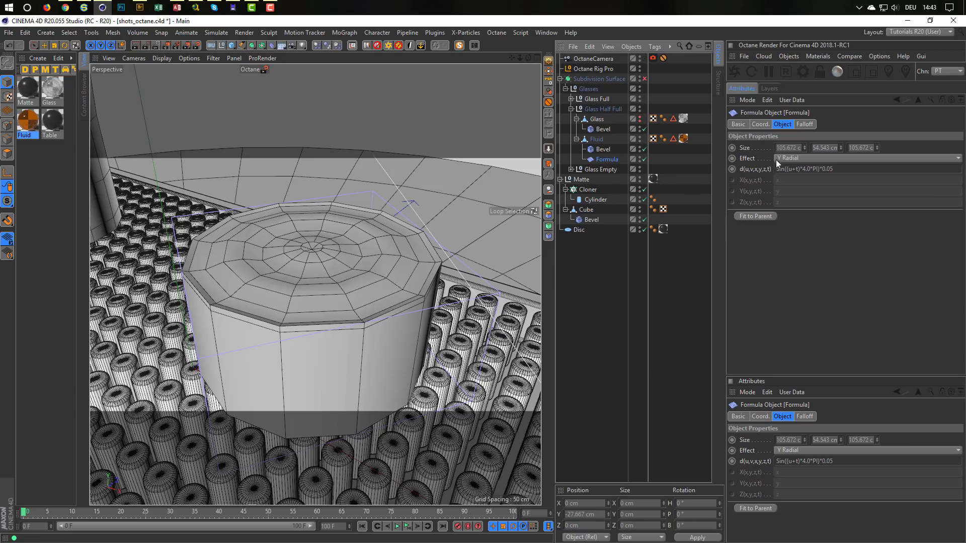
Add a Spherical Field to the Formula deformer's falloff and scale it down to a size of about 48.6 cm.
{"action": "left_click", "coordinate": [804, 124]}
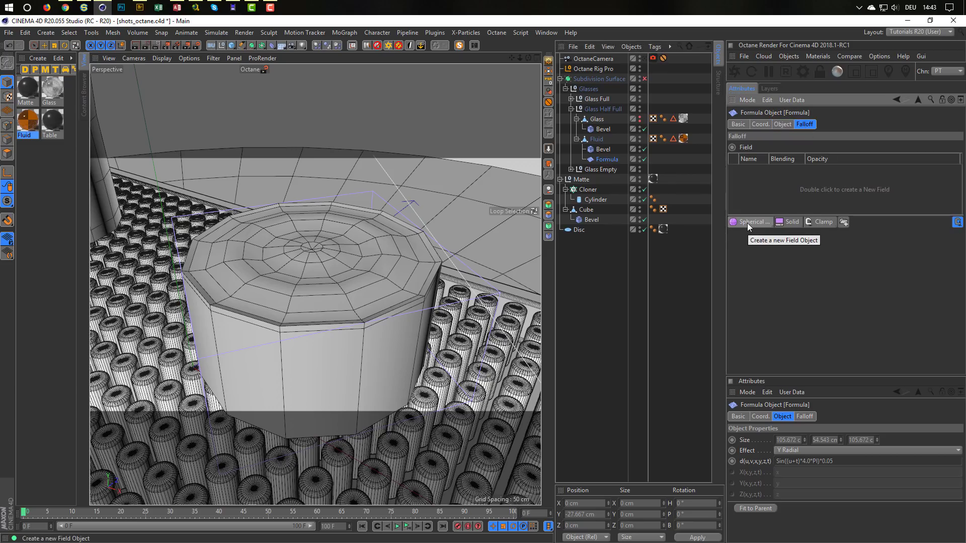
{"action": "left_click_drag", "start_coordinate": [746, 223], "coordinate": [817, 252]}
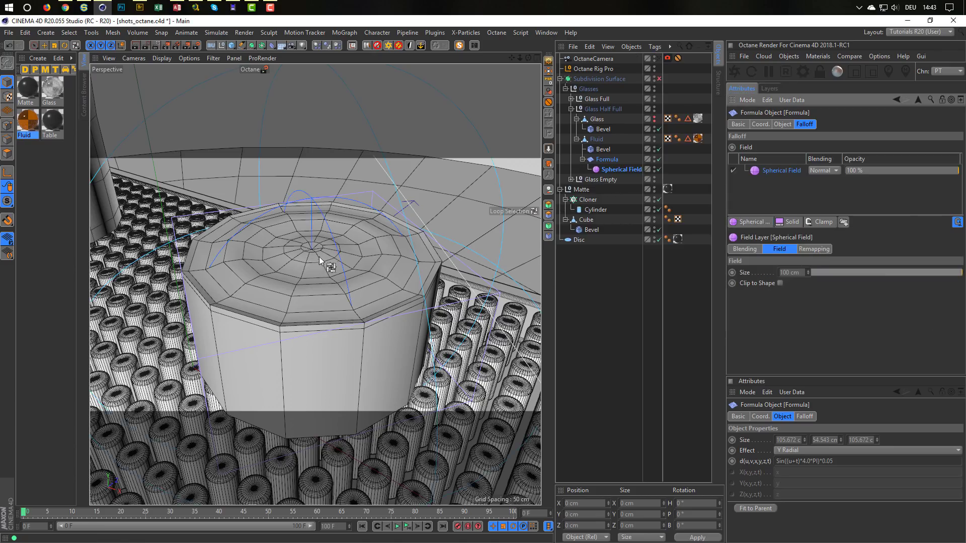
{"action": "key", "text": "t"}
{"action": "left_click_drag", "start_coordinate": [478, 248], "coordinate": [339, 349]}
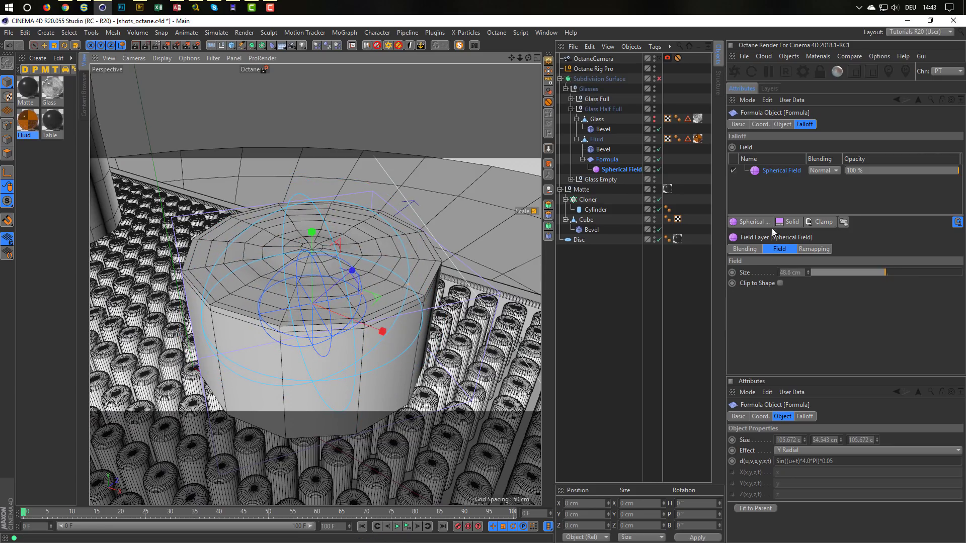
Change the Formula deformer's formula to Sin((u+t)*4.0*PI)*0.1.
{"action": "left_click", "coordinate": [782, 123]}
{"action": "left_click_drag", "start_coordinate": [826, 169], "coordinate": [850, 170]}
{"action": "type", "text": "1"}
{"action": "key", "text": "Return"}
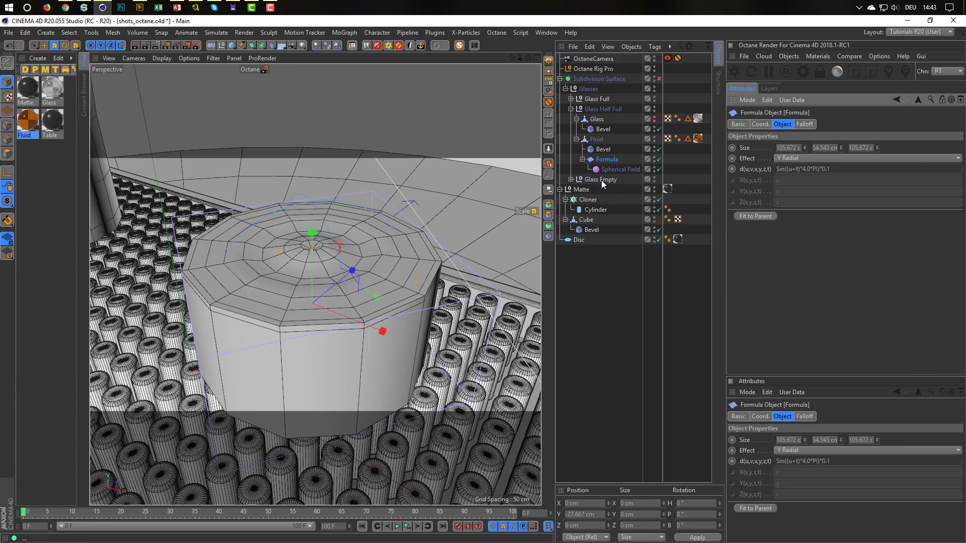
Enable the Subdivision Surface, unhide the Glass mesh in Glass Half Full and look through OctaneCamera.
{"action": "left_click", "coordinate": [659, 79]}
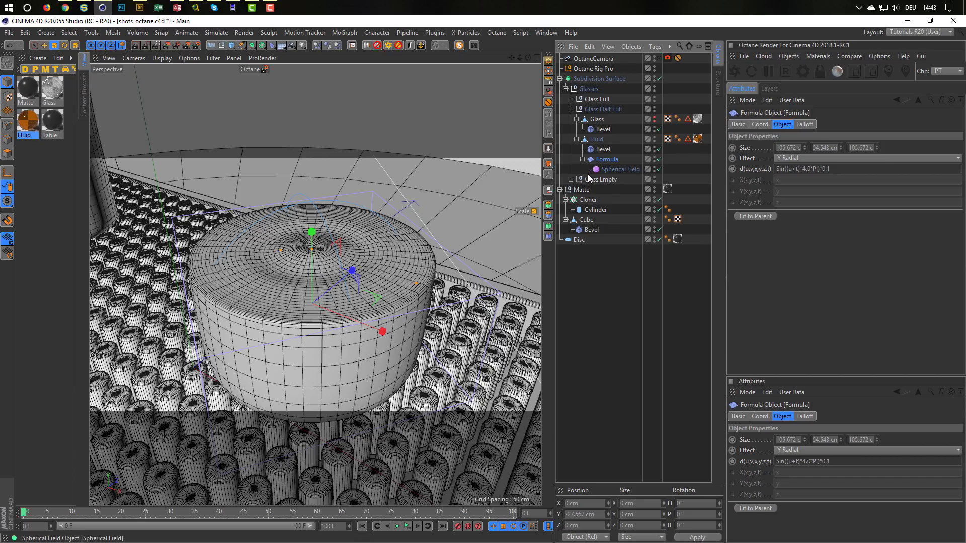
{"action": "left_click", "coordinate": [653, 117]}
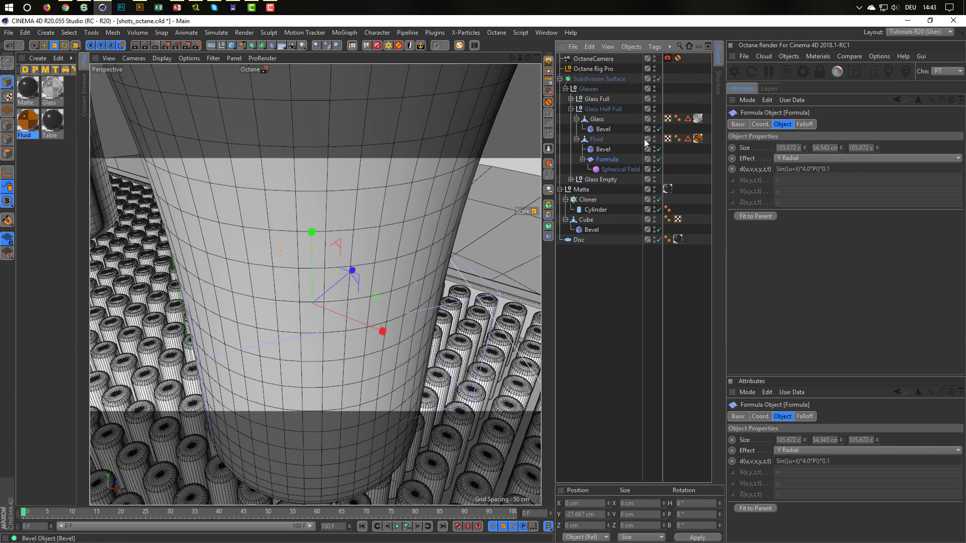
{"action": "left_click", "coordinate": [659, 58]}
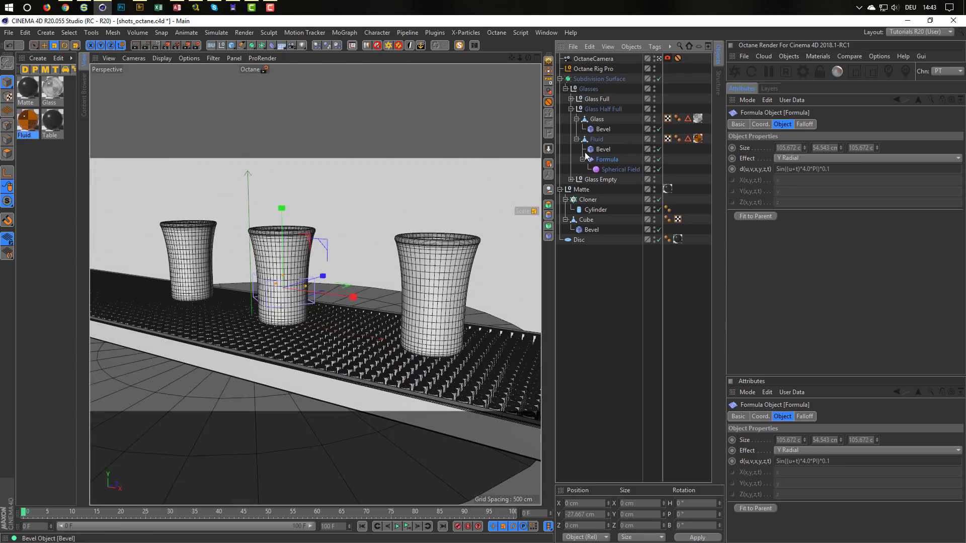
Start the Octane live render, move its window clear of the objects list and toggle the Glass Bevel off and on to refresh it.
{"action": "left_click", "coordinate": [733, 71]}
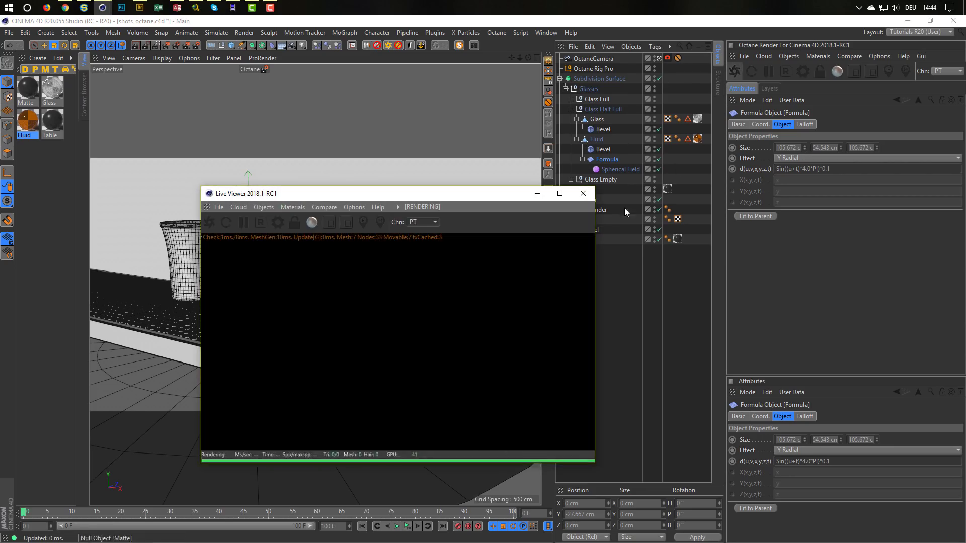
{"action": "left_click_drag", "start_coordinate": [483, 199], "coordinate": [749, 238]}
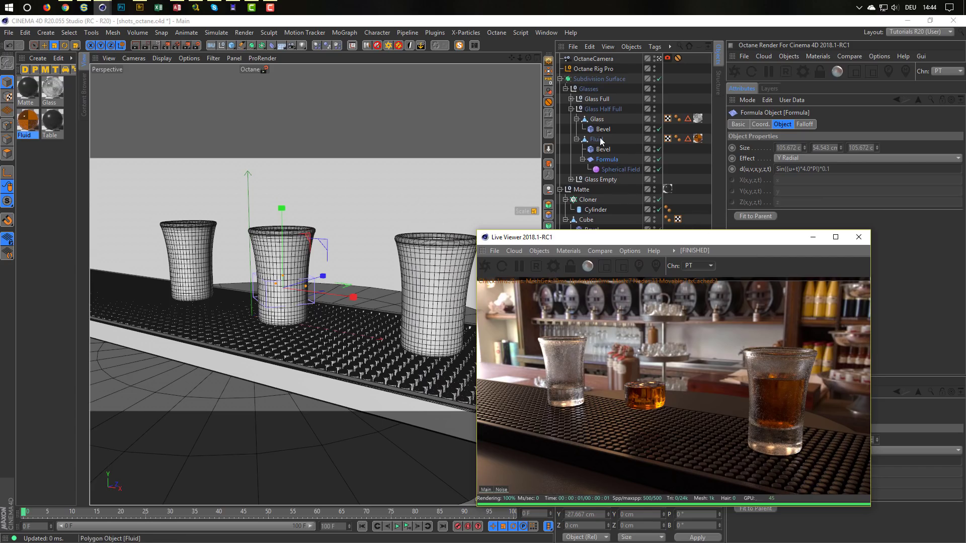
{"action": "left_click", "coordinate": [659, 129]}
{"action": "left_click", "coordinate": [659, 128]}
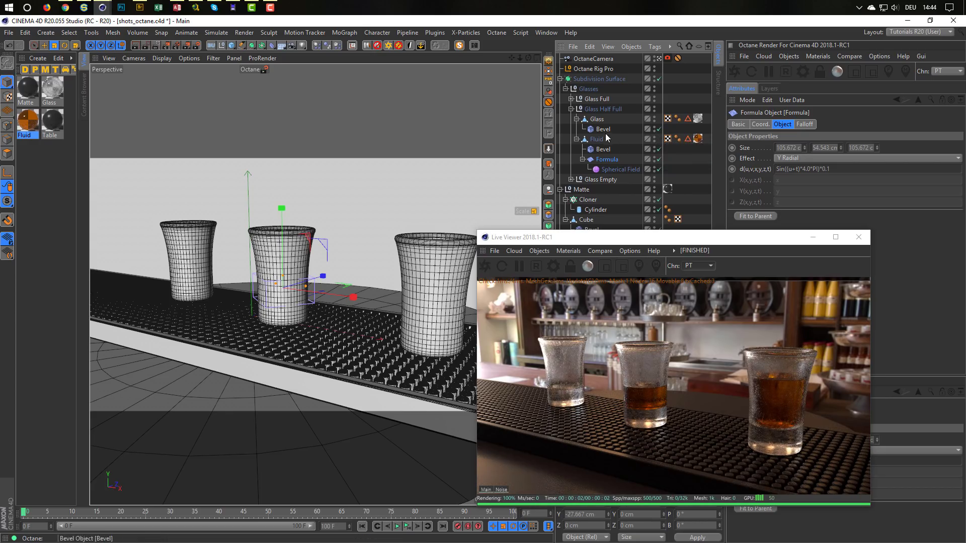
Centre the axis of the Fluid mesh in Glass Half Full and scale the mesh down uniformly to about 95.4 cm wide.
{"action": "left_click", "coordinate": [598, 139]}
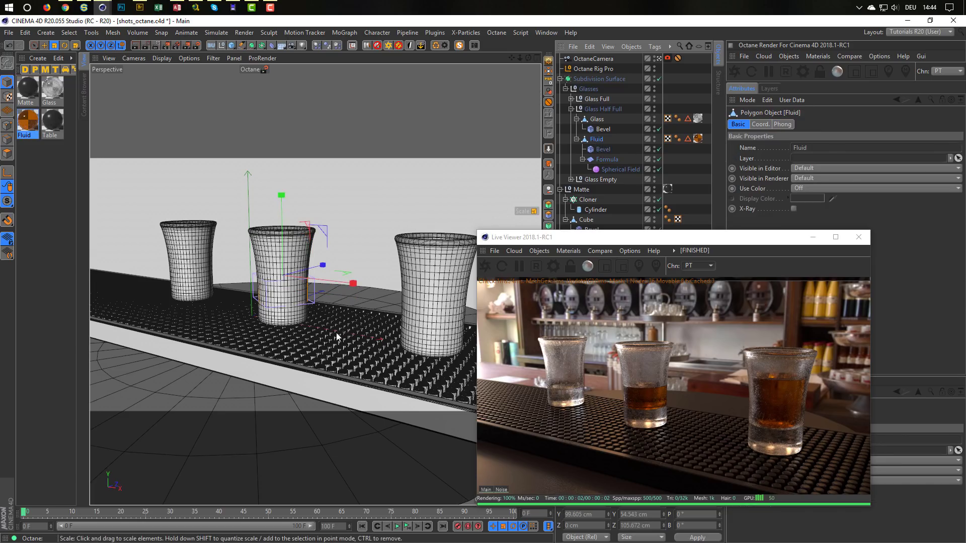
{"action": "key", "text": "t"}
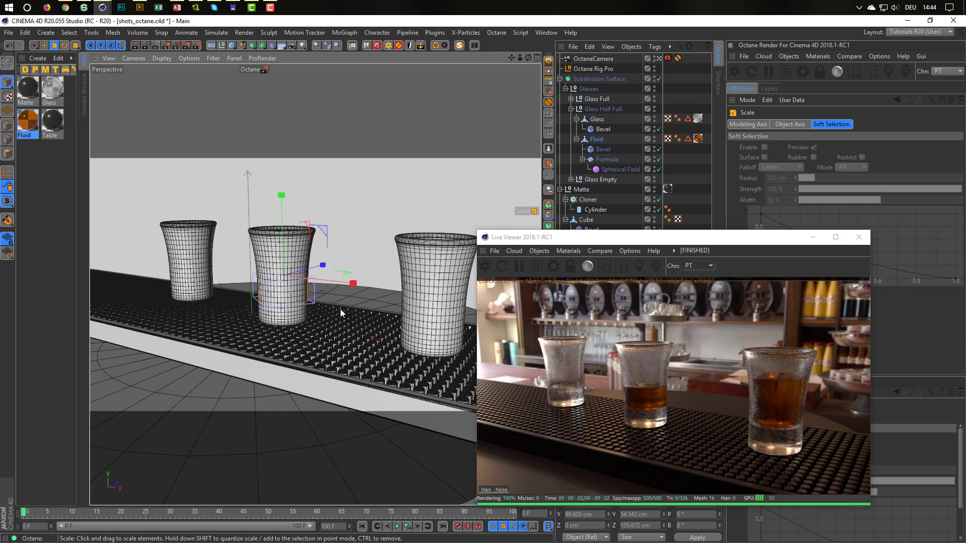
{"action": "left_click", "coordinate": [548, 69]}
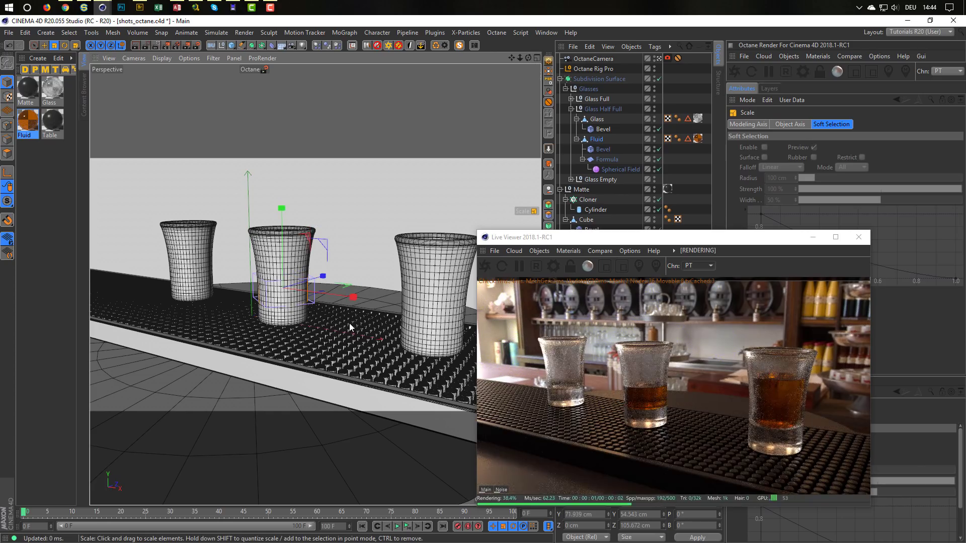
{"action": "mouse_move", "coordinate": [345, 323]}
{"action": "left_mouse_down"}
{"action": "mouse_move", "coordinate": [320, 339]}
{"action": "mouse_move", "coordinate": [340, 331]}
{"action": "left_mouse_up"}
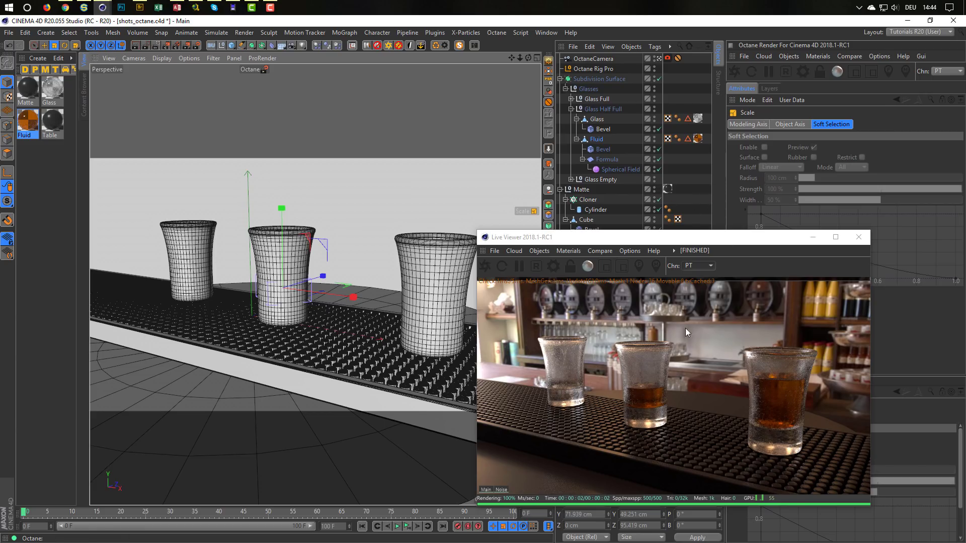
Strengthen the fluid ripples by changing the Formula deformer's formula to Sin((u+t)*4.0*PI)*0.2.
{"action": "left_click", "coordinate": [611, 160]}
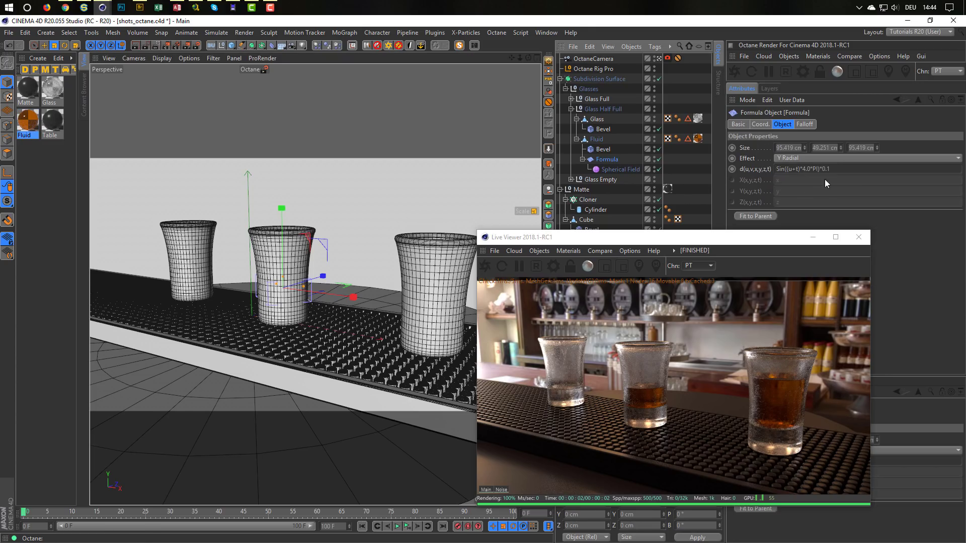
{"action": "left_click_drag", "start_coordinate": [827, 170], "coordinate": [865, 168]}
{"action": "type", "text": "2"}
{"action": "key", "text": "Return"}
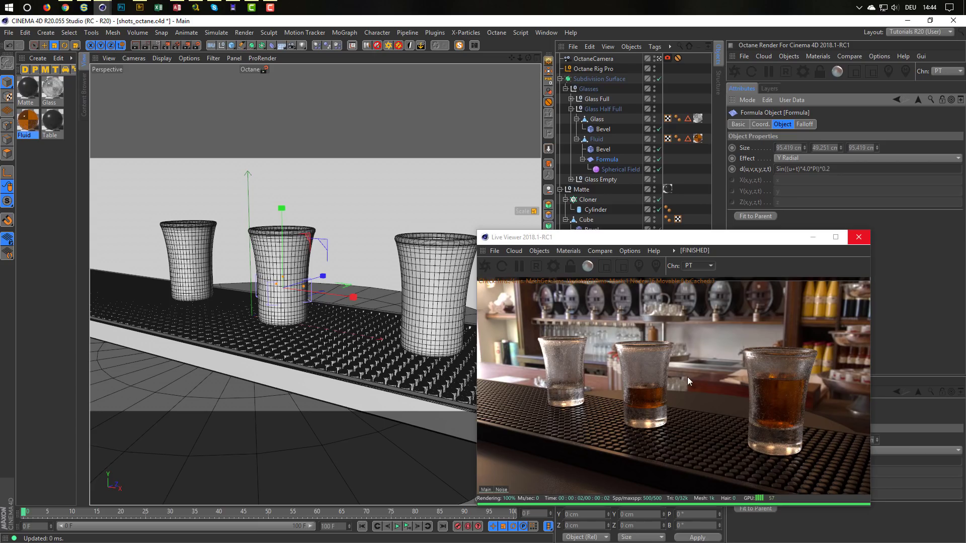
Fine-tune the FloatTexture brightness value feeding the Glass material's bump in the Octane Node Editor, and save the scene.
{"action": "left_click", "coordinate": [53, 89]}
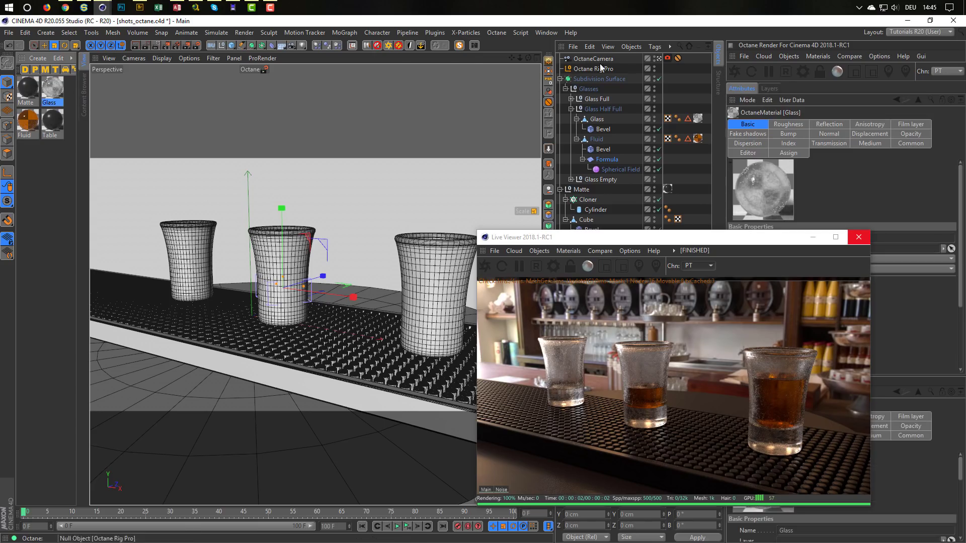
{"action": "left_click", "coordinate": [474, 45]}
{"action": "left_click_drag", "start_coordinate": [395, 194], "coordinate": [230, 134]}
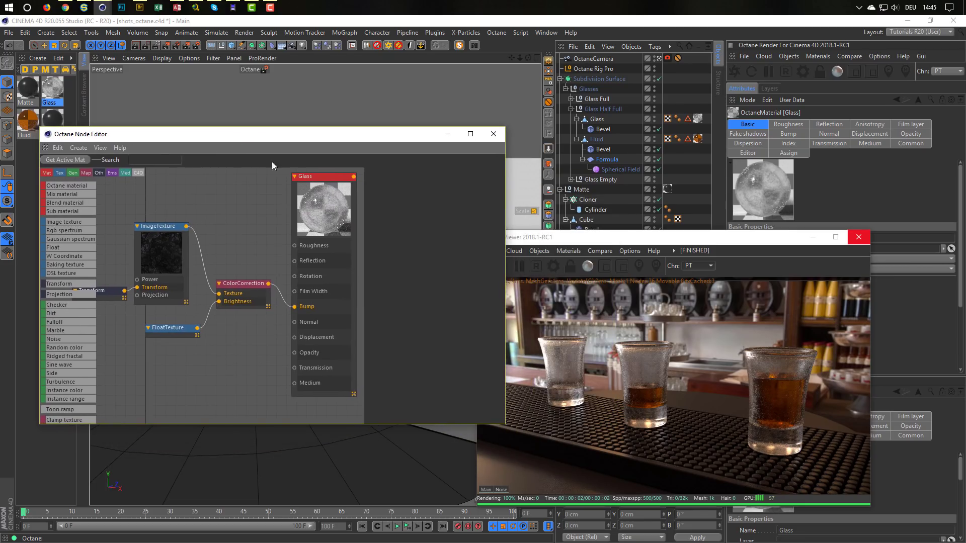
{"action": "left_click", "coordinate": [174, 337]}
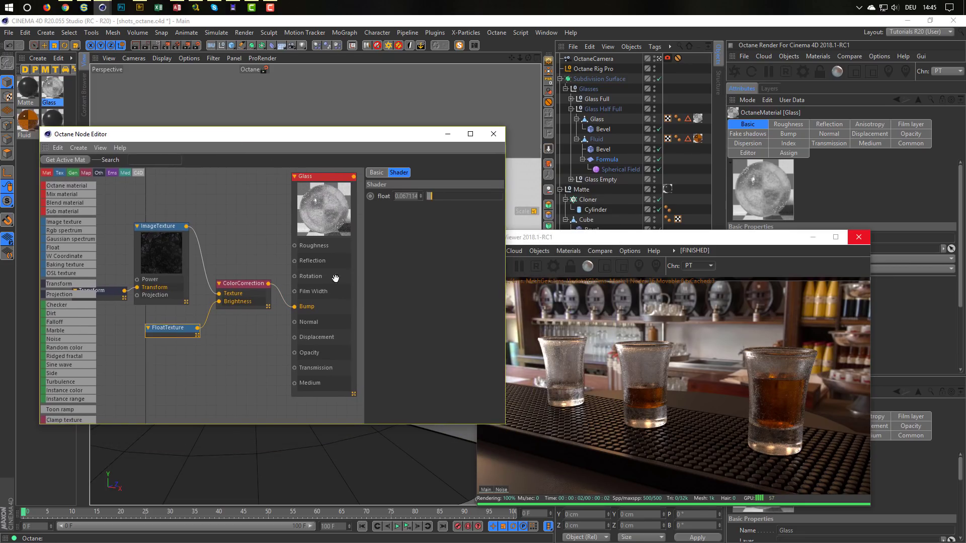
{"action": "left_click", "coordinate": [429, 197]}
{"action": "left_click", "coordinate": [494, 134]}
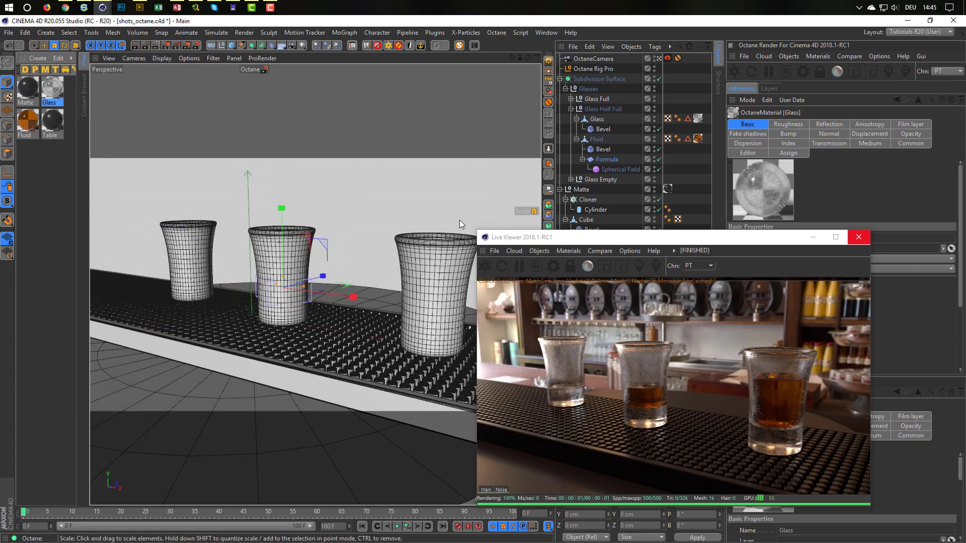
{"action": "key", "text": "ctrl+s"}
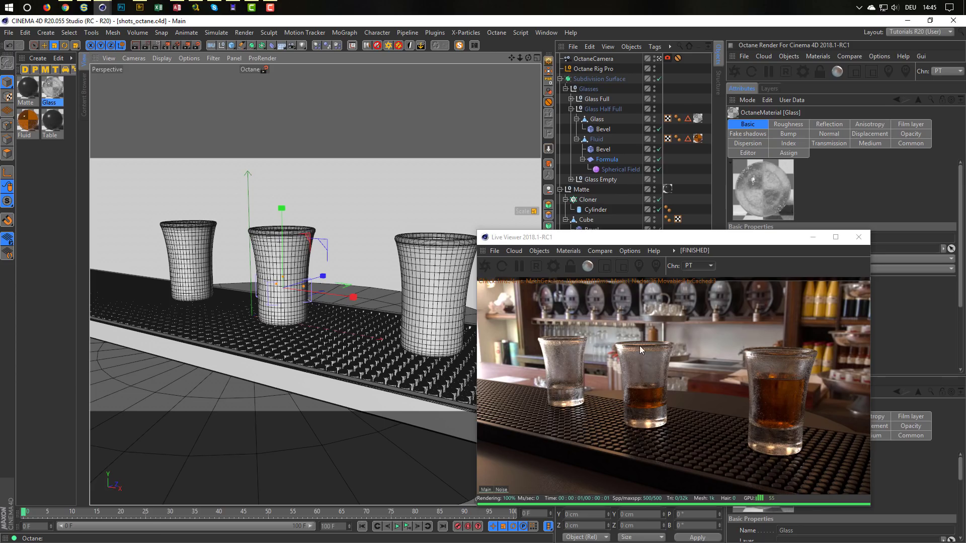
Close the live render, switch to the Right view and hide Glass Full and Glass Empty so only the half-full glass shows.
{"action": "left_click", "coordinate": [859, 239]}
{"action": "middle_click", "coordinate": [374, 347]}
{"action": "middle_click", "coordinate": [279, 382]}
{"action": "scroll", "coordinate": [395, 313], "scroll_direction": "down", "scroll_amount": 5}
{"action": "middle_click_drag", "start_coordinate": [348, 306], "coordinate": [291, 373], "text": "alt"}
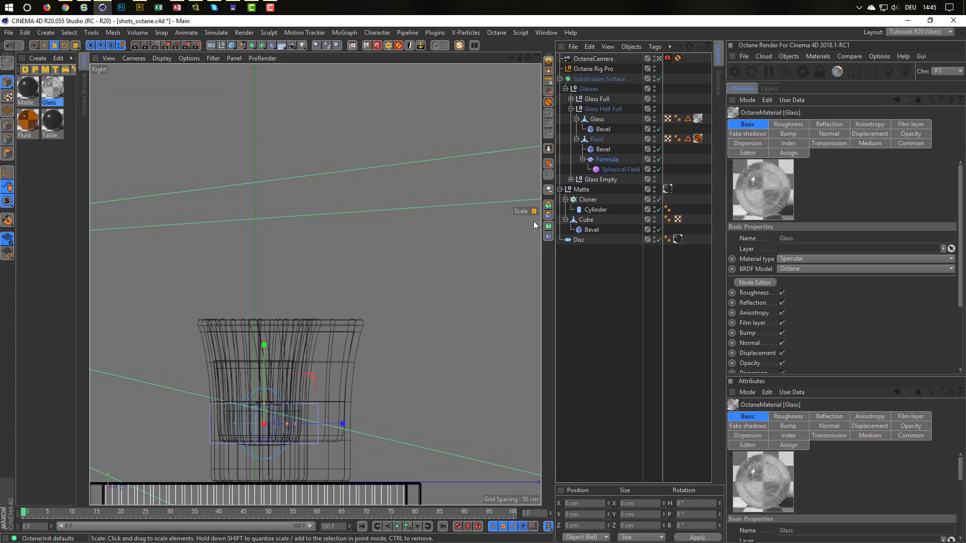
{"action": "left_click", "coordinate": [571, 108]}
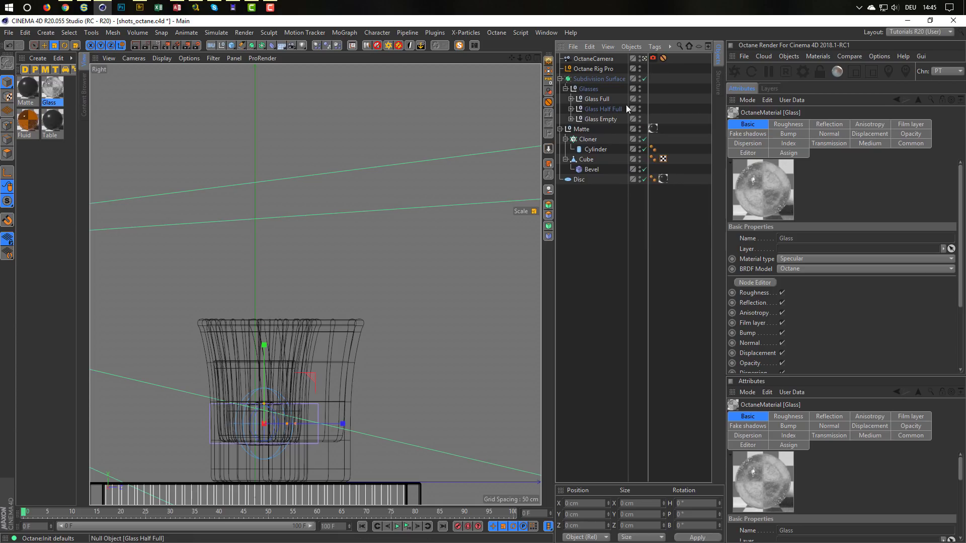
{"action": "left_click_drag", "start_coordinate": [640, 96], "coordinate": [640, 118]}
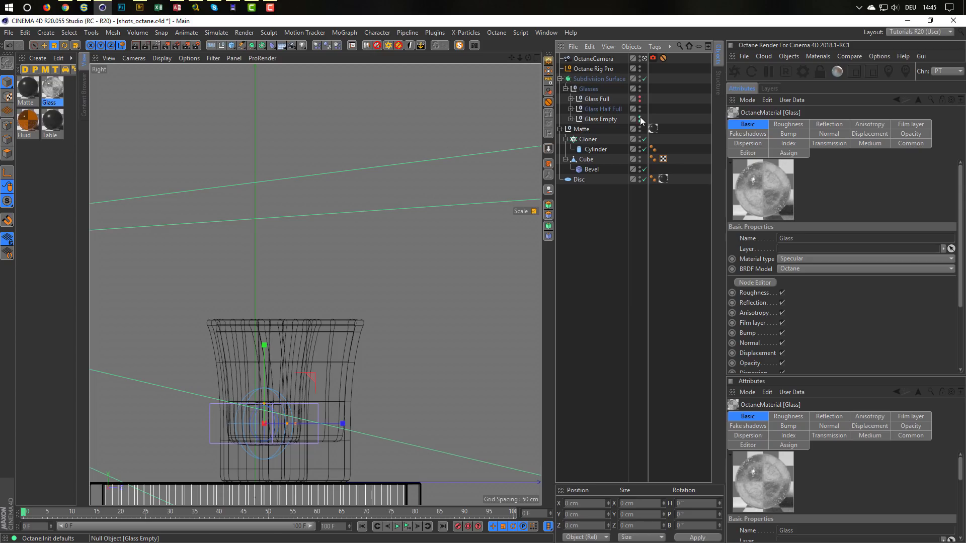
{"action": "scroll", "coordinate": [292, 306], "scroll_direction": "down", "scroll_amount": 1}
{"action": "middle_click_drag", "start_coordinate": [293, 304], "coordinate": [317, 286], "text": "alt"}
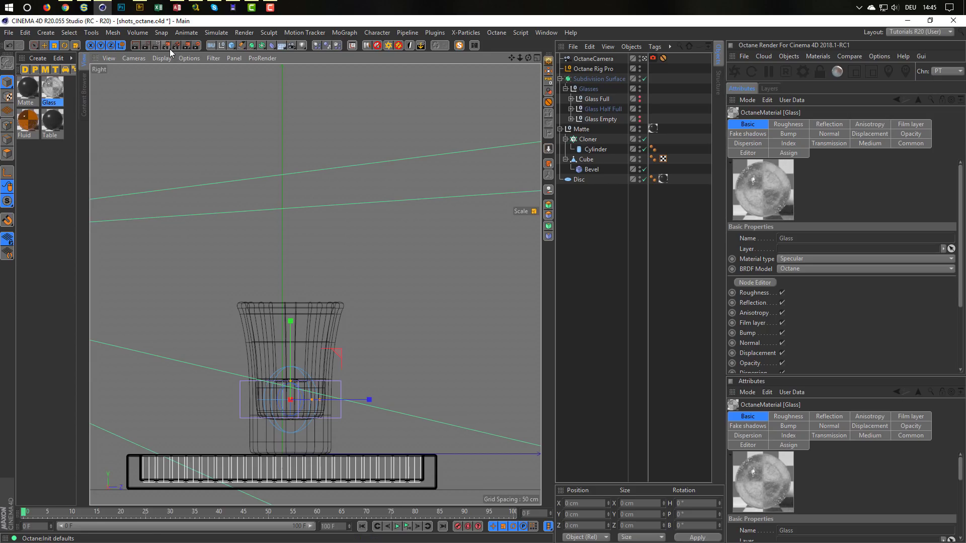
Draw a curved two-point Bezier spline with the Pen tool above the half-full glass, and return to the perspective view.
{"action": "left_click", "coordinate": [241, 45]}
{"action": "left_click", "coordinate": [295, 61]}
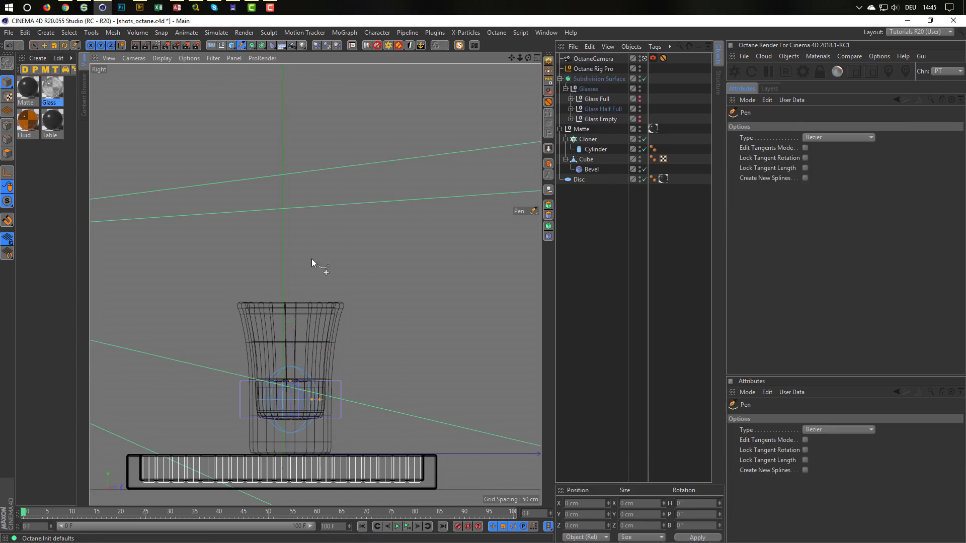
{"action": "scroll", "coordinate": [310, 262], "scroll_direction": "down", "scroll_amount": 3}
{"action": "middle_click_drag", "start_coordinate": [303, 271], "coordinate": [296, 327], "text": "alt"}
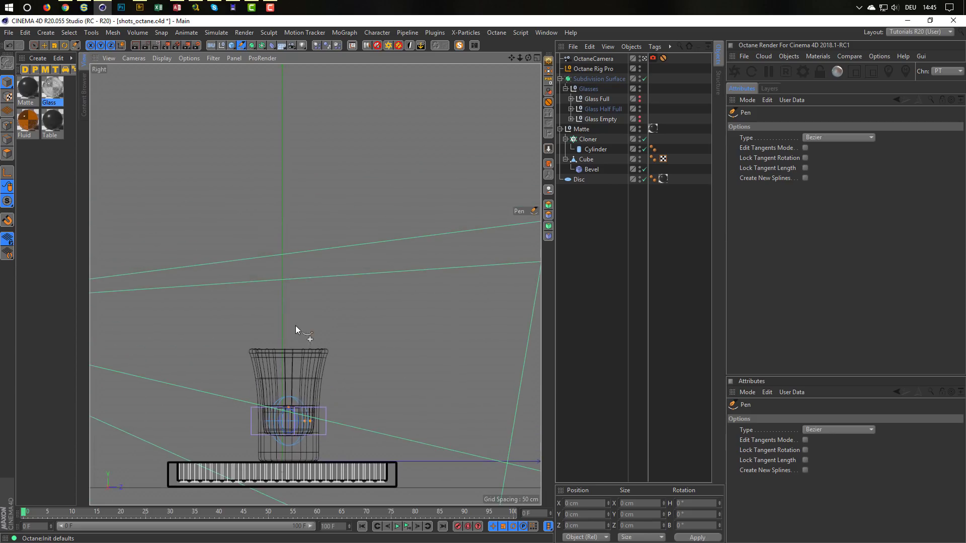
{"action": "left_click", "coordinate": [300, 283]}
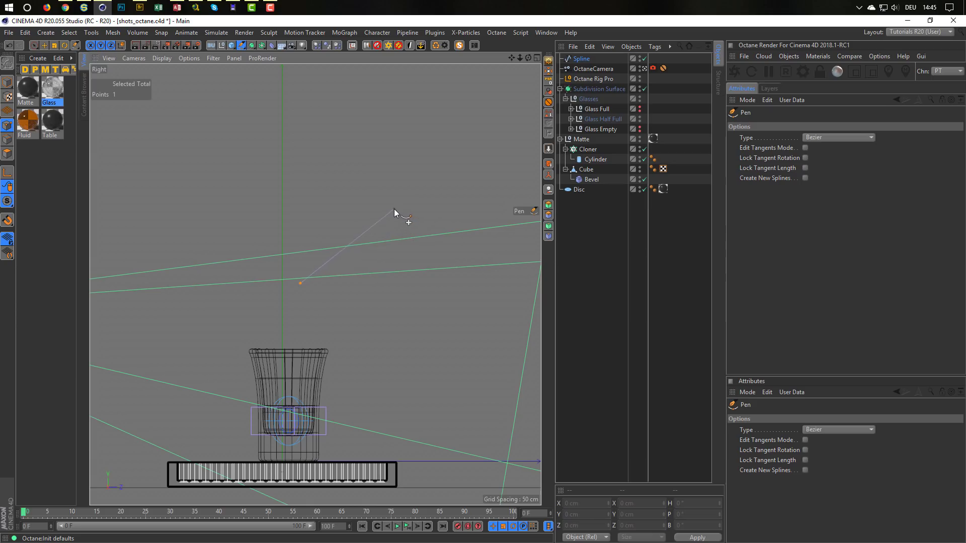
{"action": "left_click_drag", "start_coordinate": [394, 209], "coordinate": [450, 193]}
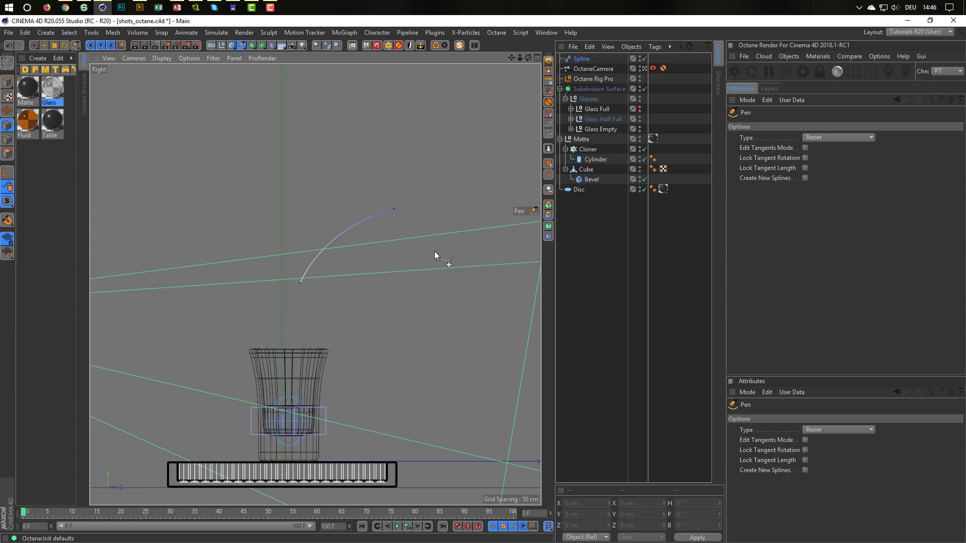
{"action": "middle_click", "coordinate": [433, 251]}
{"action": "middle_click", "coordinate": [239, 211]}
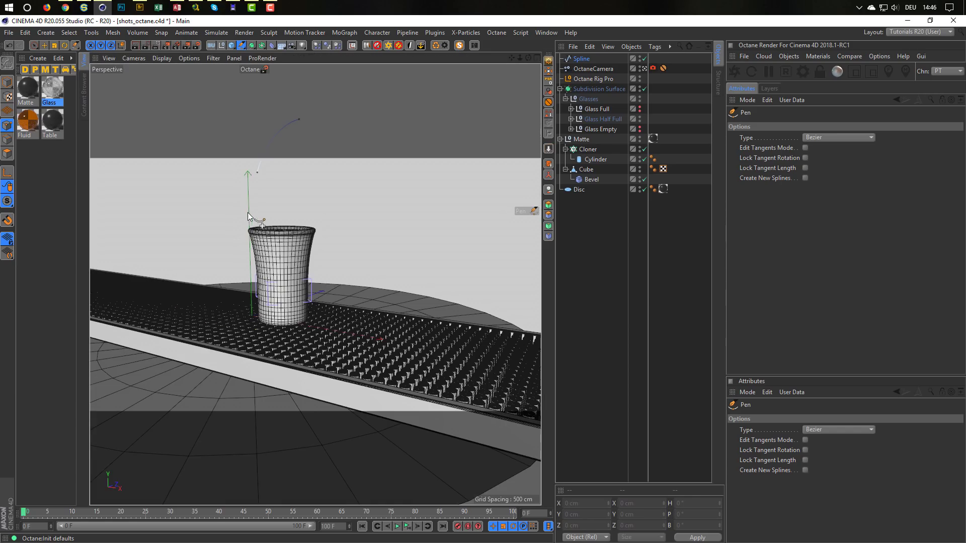
{"action": "middle_click", "coordinate": [288, 206]}
{"action": "middle_click", "coordinate": [408, 216]}
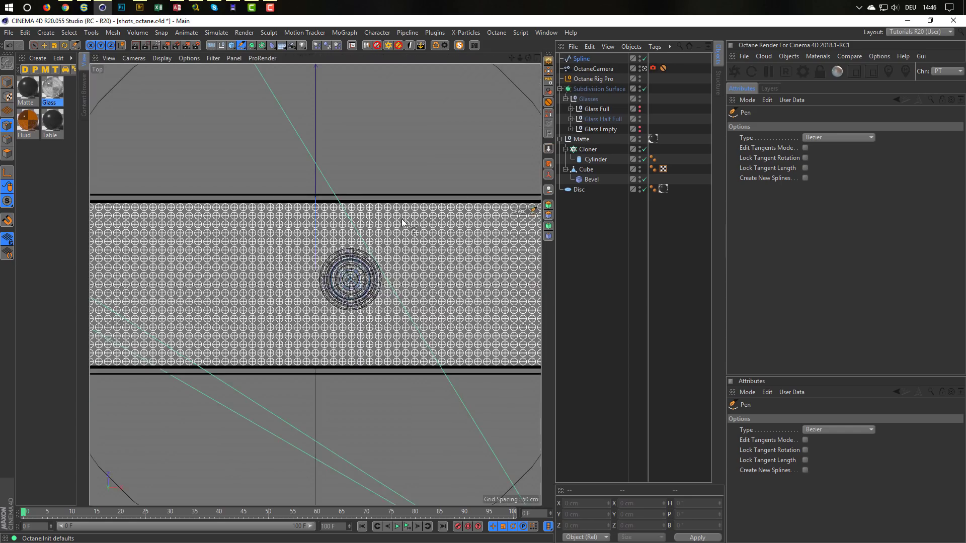
{"action": "scroll", "coordinate": [355, 243], "scroll_direction": "up", "scroll_amount": 4}
{"action": "middle_click", "coordinate": [353, 243]}
{"action": "middle_click", "coordinate": [252, 243]}
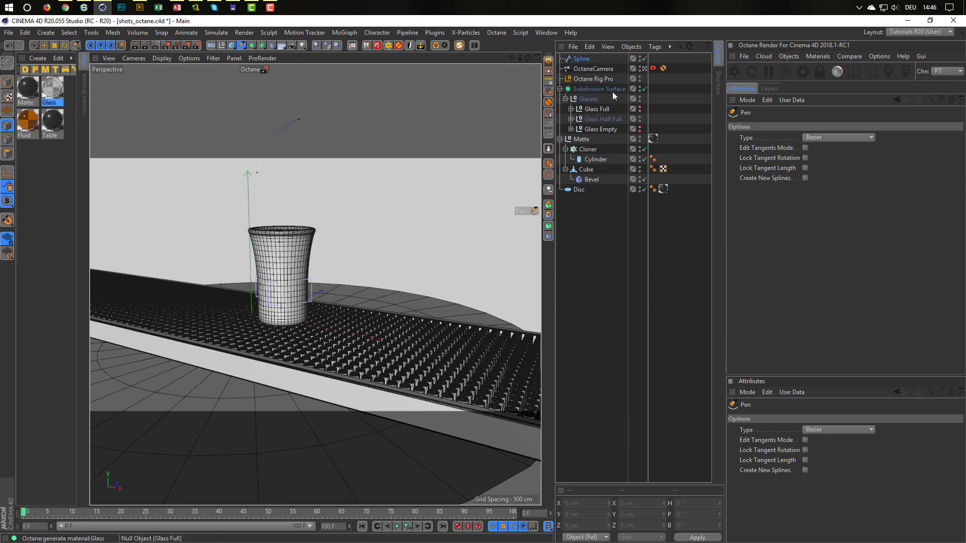
Add a circle spline with 4 uniform intermediate points and a radius of 10 cm.
{"action": "left_click", "coordinate": [580, 60]}
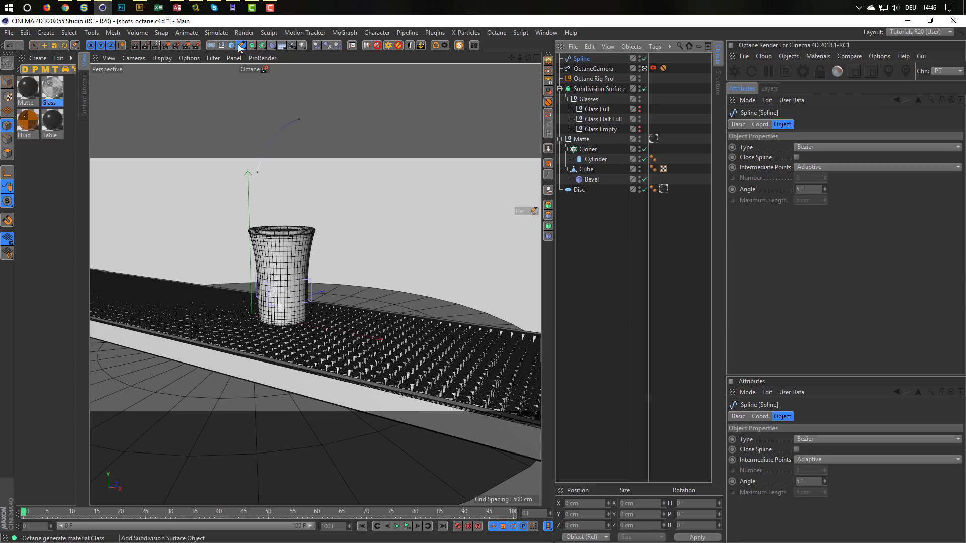
{"action": "left_click_drag", "start_coordinate": [242, 47], "coordinate": [305, 89]}
{"action": "left_click", "coordinate": [347, 77]}
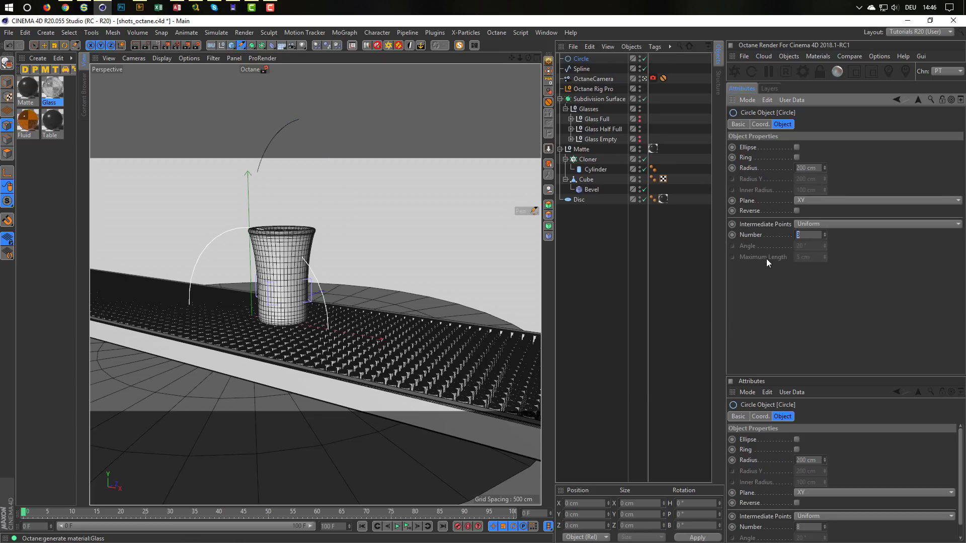
{"action": "type", "text": "4"}
{"action": "key", "text": "Return"}
{"action": "left_click", "coordinate": [814, 168]}
{"action": "type", "text": "10"}
{"action": "key", "text": "Return"}
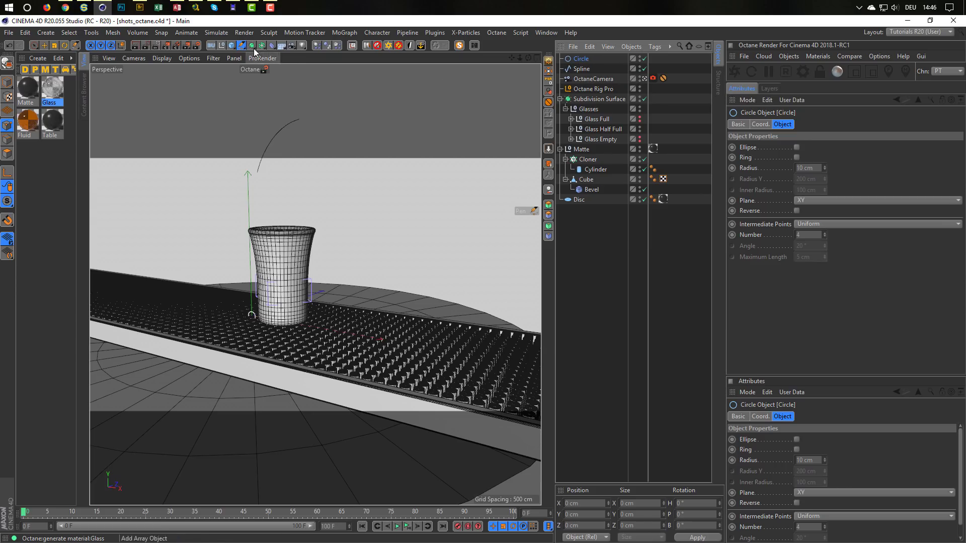
Sweep the circle along the curved spline to form a tube, and set the spline's intermediate points to Uniform.
{"action": "left_click_drag", "start_coordinate": [252, 46], "coordinate": [280, 98], "text": "alt"}
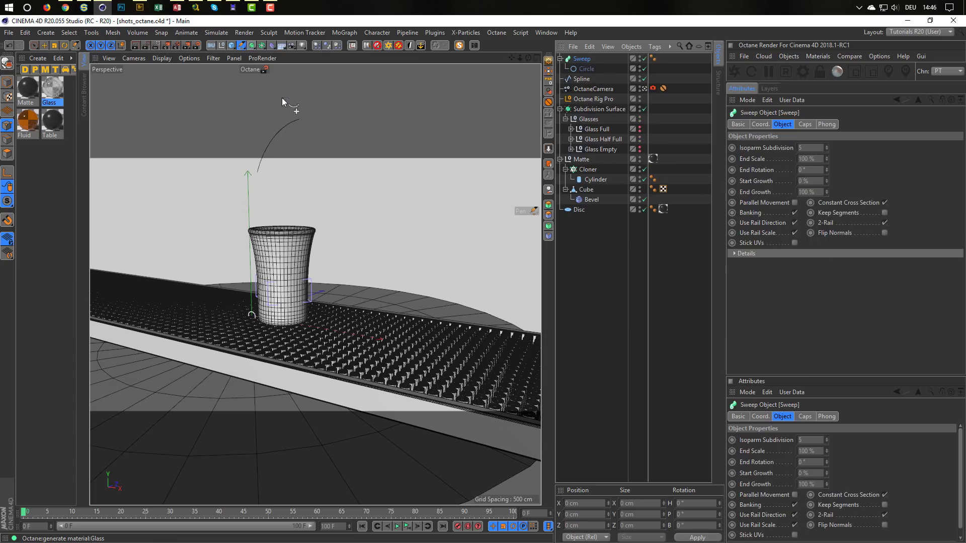
{"action": "left_click_drag", "start_coordinate": [579, 79], "coordinate": [582, 73]}
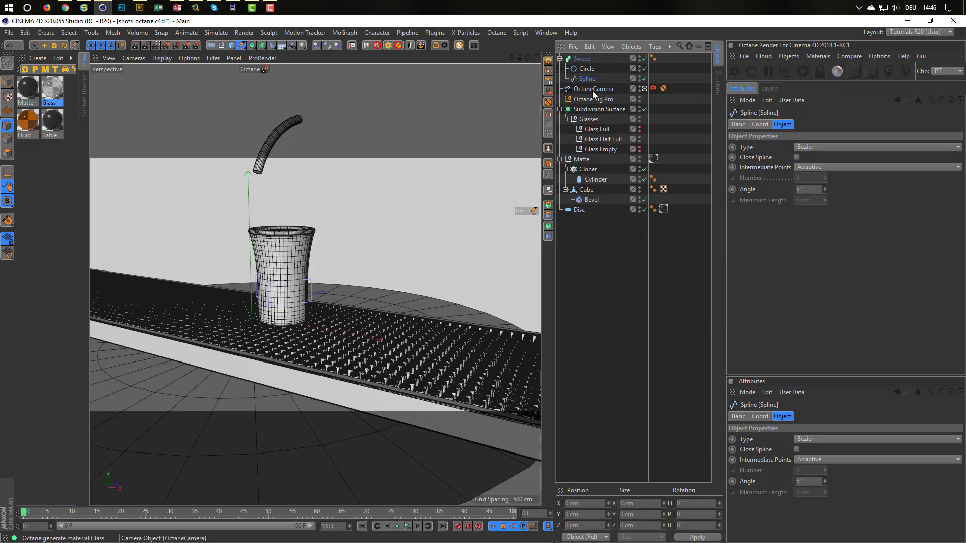
{"action": "left_click", "coordinate": [855, 167]}
{"action": "left_click", "coordinate": [849, 201]}
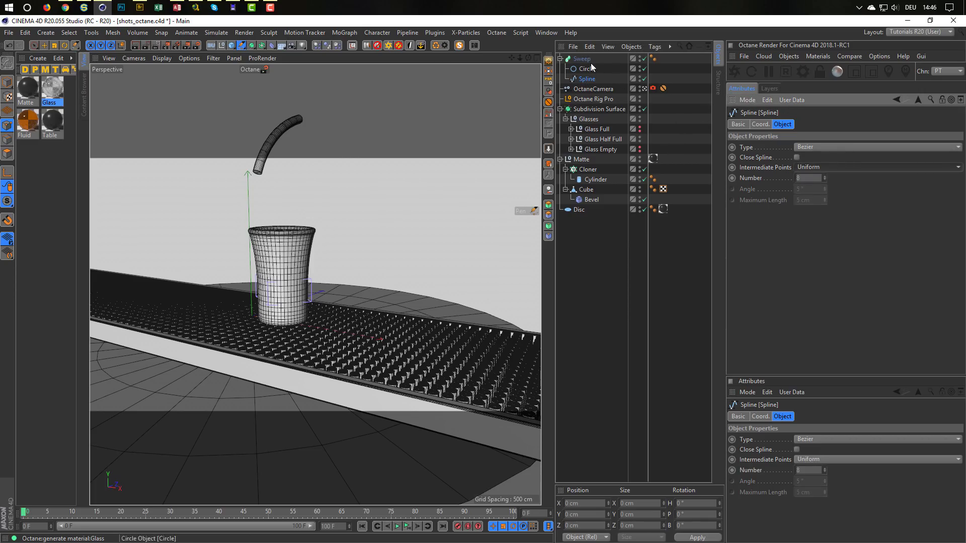
Open both ends of the swept tube by setting its start and end caps to None.
{"action": "left_click", "coordinate": [582, 59]}
{"action": "left_click", "coordinate": [804, 124]}
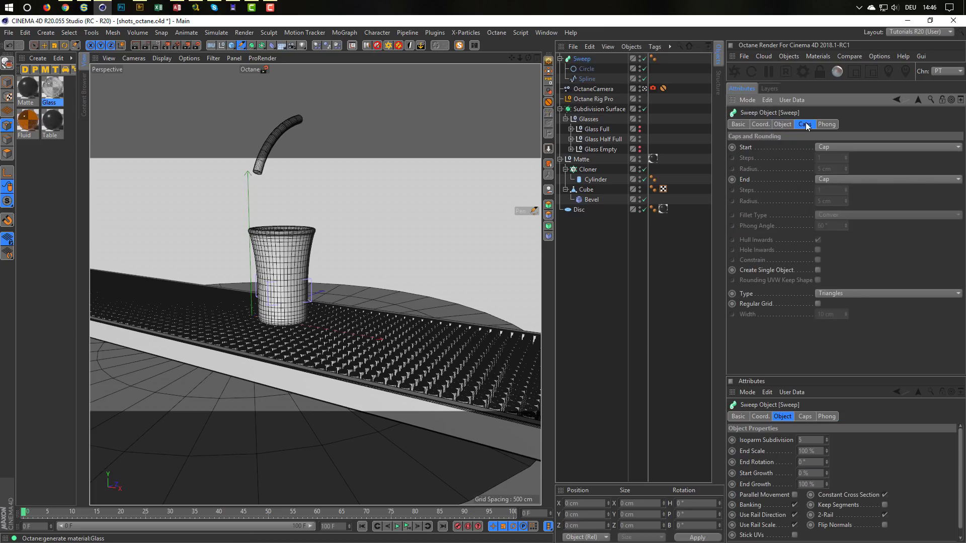
{"action": "left_click", "coordinate": [855, 146]}
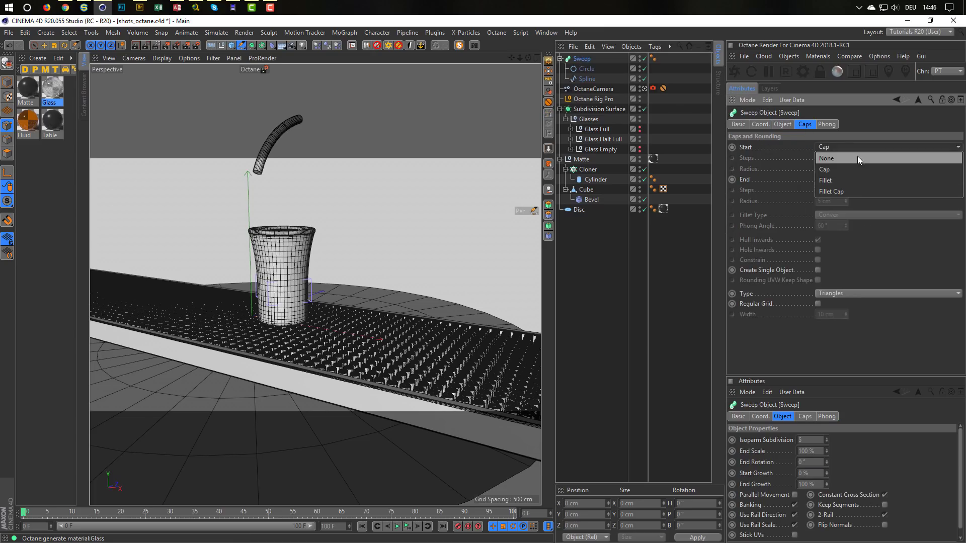
{"action": "left_click", "coordinate": [856, 157]}
{"action": "left_click", "coordinate": [852, 179]}
{"action": "left_click", "coordinate": [852, 189]}
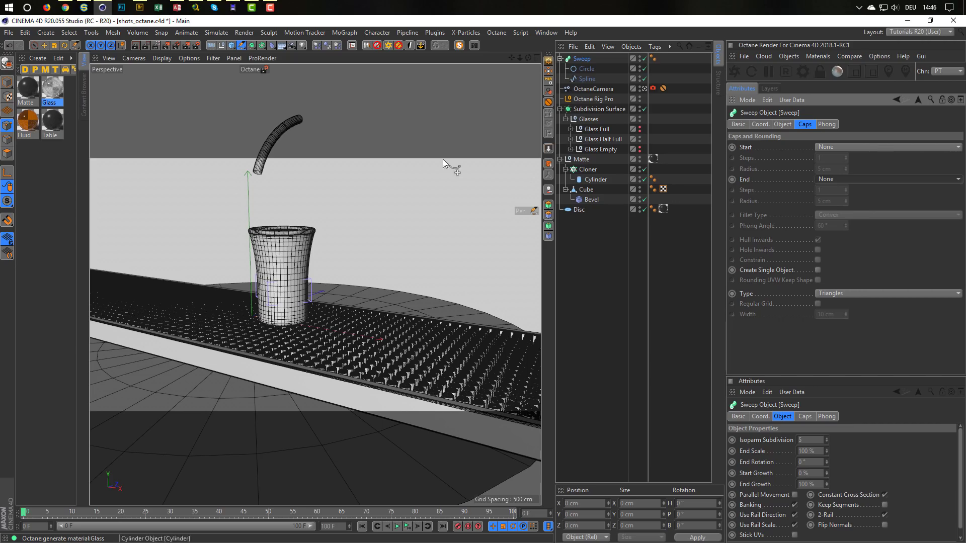
Leave the camera view, switch to the Front view and centre the curved spline's axis on its own geometry.
{"action": "left_click", "coordinate": [644, 89]}
{"action": "left_click", "coordinate": [644, 90]}
{"action": "scroll", "coordinate": [289, 171], "scroll_direction": "down", "scroll_amount": 5}
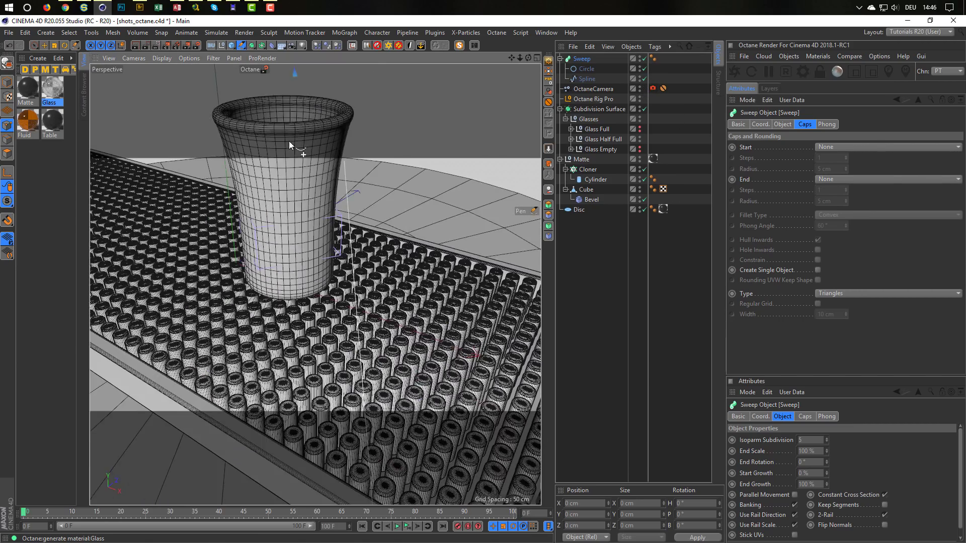
{"action": "left_click_drag", "start_coordinate": [289, 141], "coordinate": [316, 141], "text": "alt"}
{"action": "scroll", "coordinate": [316, 140], "scroll_direction": "down", "scroll_amount": 2}
{"action": "left_click_drag", "start_coordinate": [292, 172], "coordinate": [249, 206], "text": "alt"}
{"action": "middle_click", "coordinate": [248, 206]}
{"action": "middle_click", "coordinate": [372, 311]}
{"action": "scroll", "coordinate": [382, 309], "scroll_direction": "down", "scroll_amount": 5}
{"action": "middle_click_drag", "start_coordinate": [281, 381], "coordinate": [265, 391]}
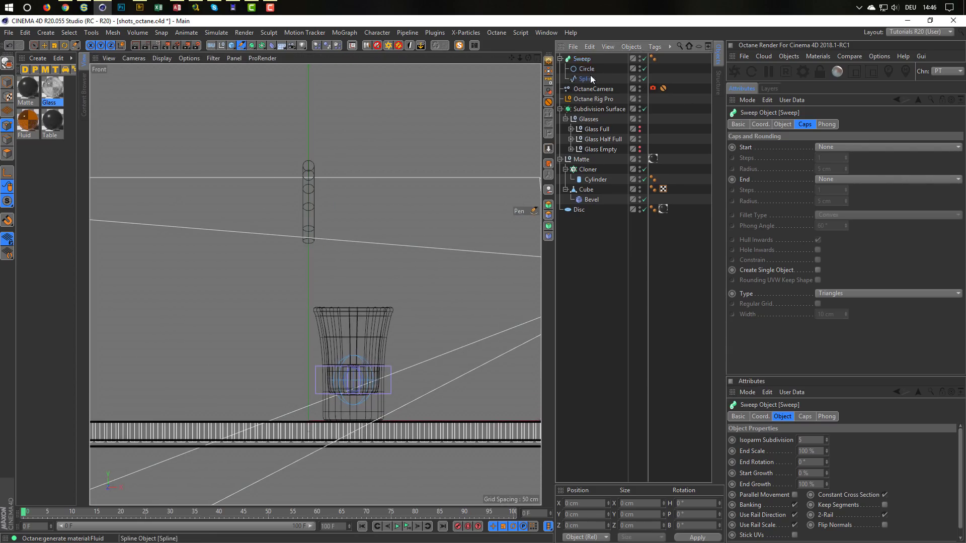
{"action": "left_click", "coordinate": [587, 78]}
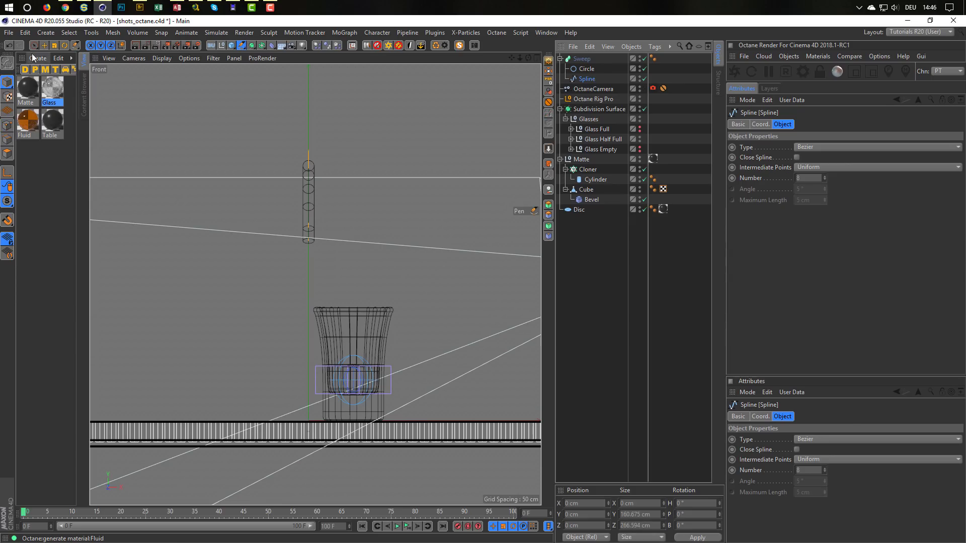
{"action": "key", "text": "e"}
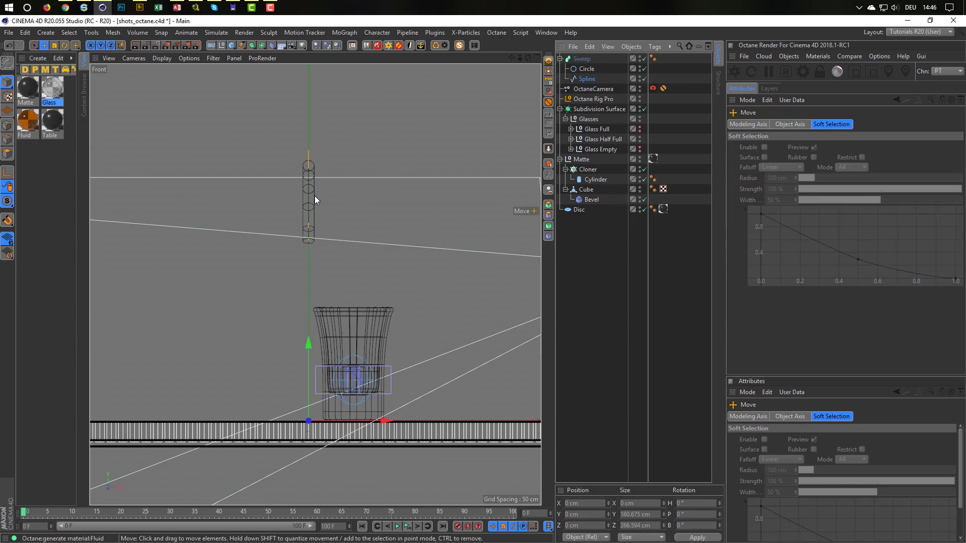
{"action": "left_click", "coordinate": [588, 79]}
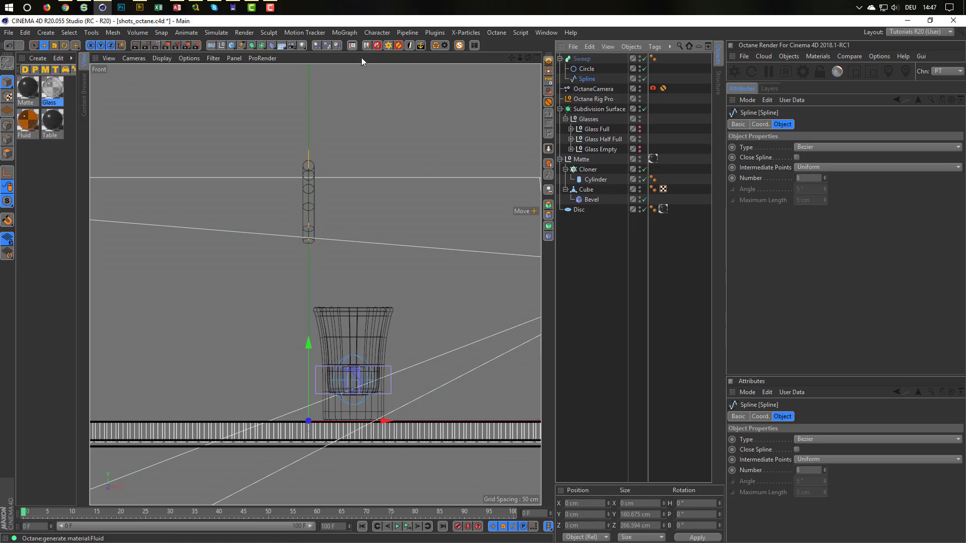
{"action": "left_click", "coordinate": [547, 72]}
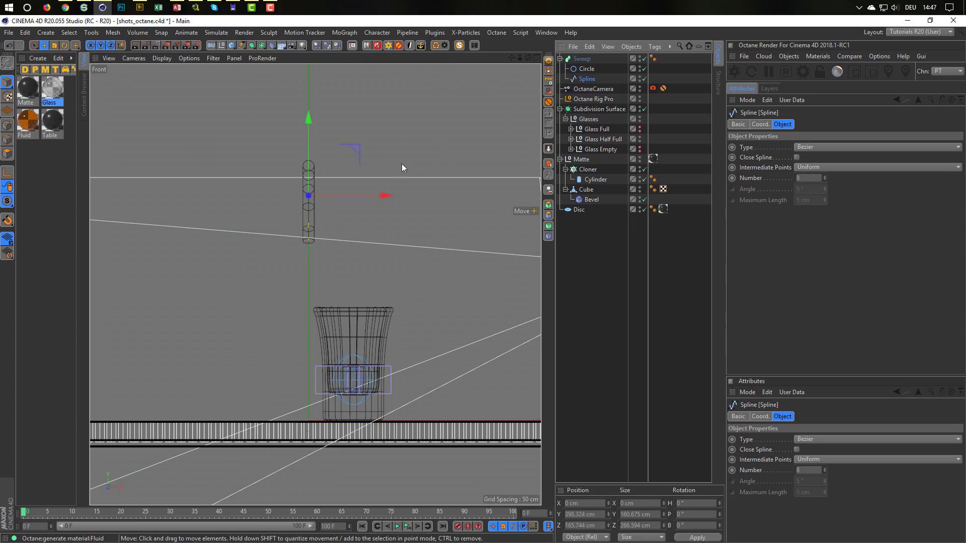
Move the curved spline along X until the tube is centred above the half-full glass, and check it in perspective.
{"action": "left_click_drag", "start_coordinate": [385, 194], "coordinate": [430, 203]}
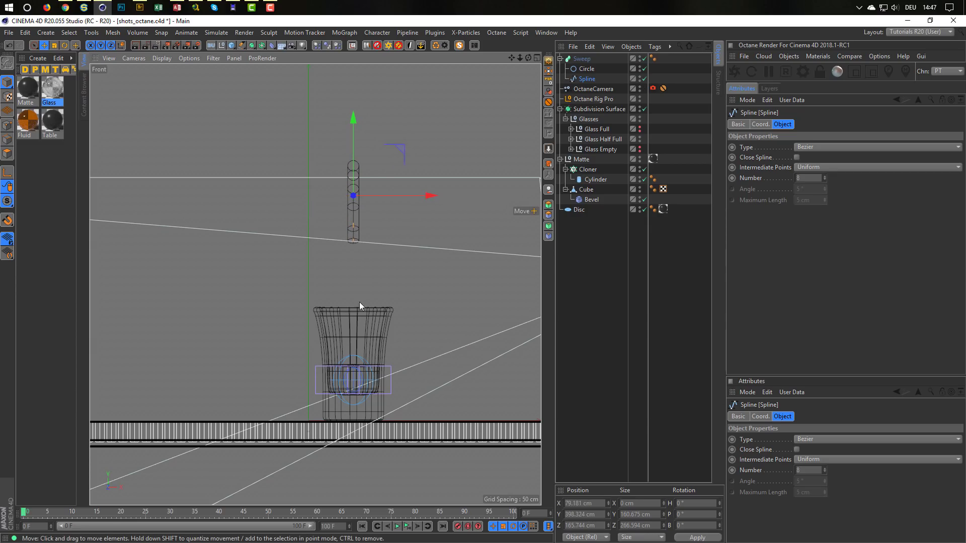
{"action": "middle_click", "coordinate": [417, 311]}
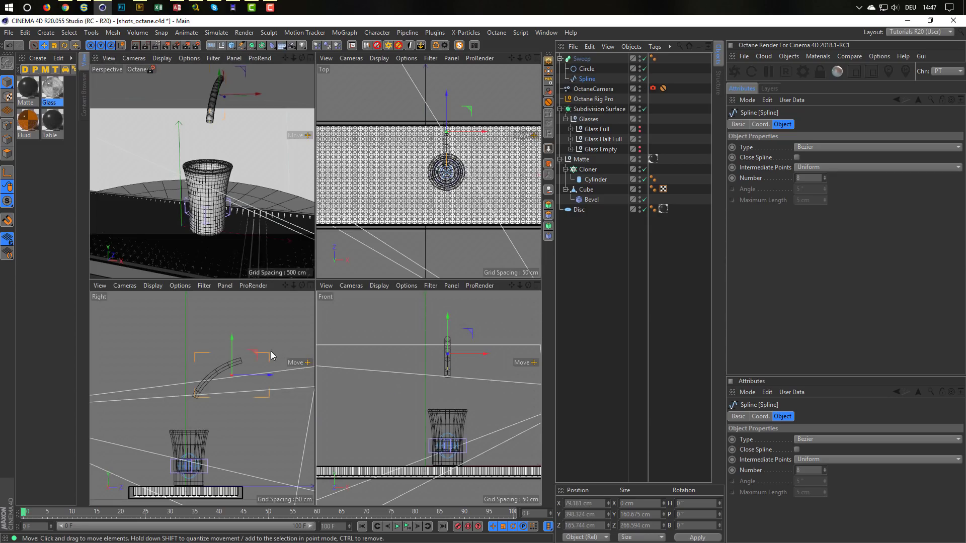
{"action": "middle_click", "coordinate": [265, 231]}
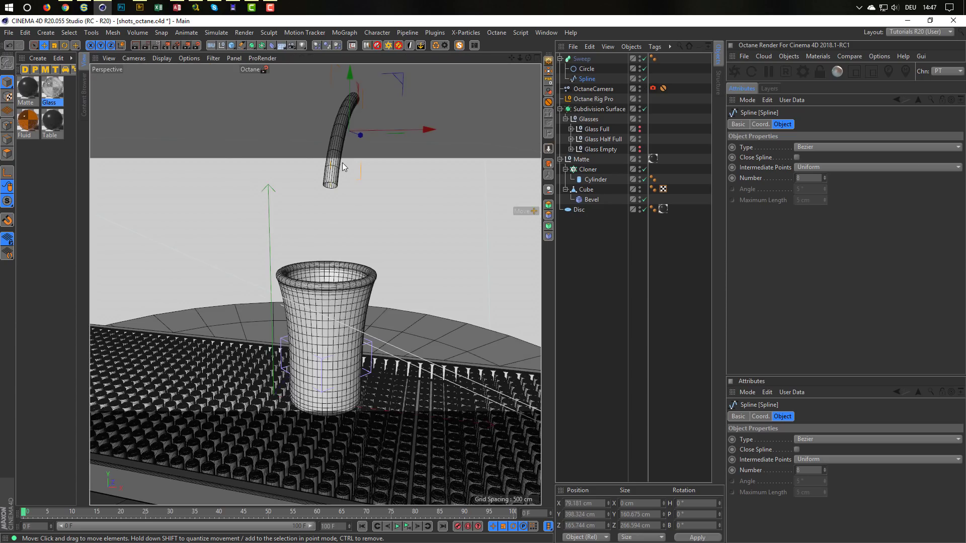
{"action": "right_click_drag", "start_coordinate": [341, 164], "coordinate": [369, 157], "text": "alt"}
{"action": "middle_click_drag", "start_coordinate": [343, 174], "coordinate": [327, 204], "text": "alt"}
{"action": "right_click_drag", "start_coordinate": [328, 204], "coordinate": [332, 203], "text": "alt"}
{"action": "left_click_drag", "start_coordinate": [358, 193], "coordinate": [376, 228], "text": "alt"}
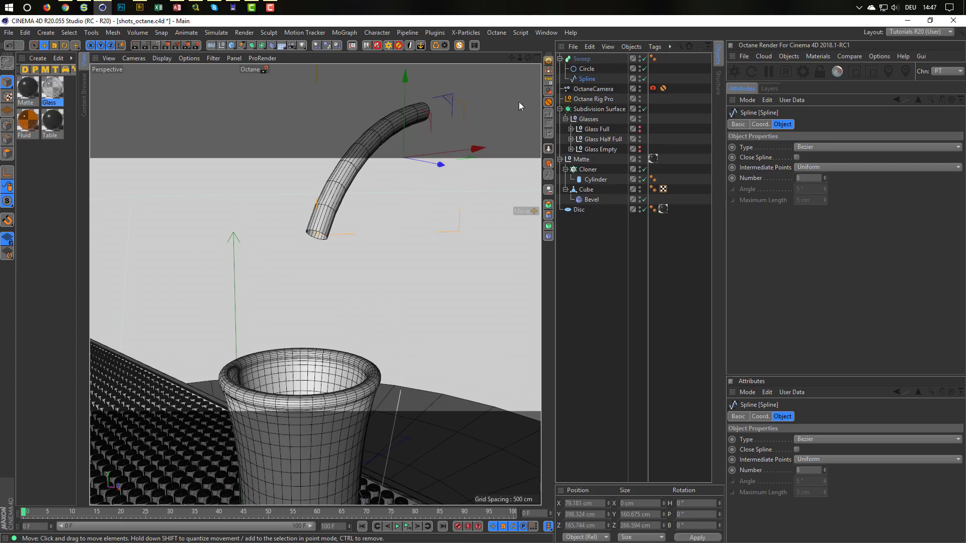
Group the Sweep object under a new null.
{"action": "left_click", "coordinate": [560, 59]}
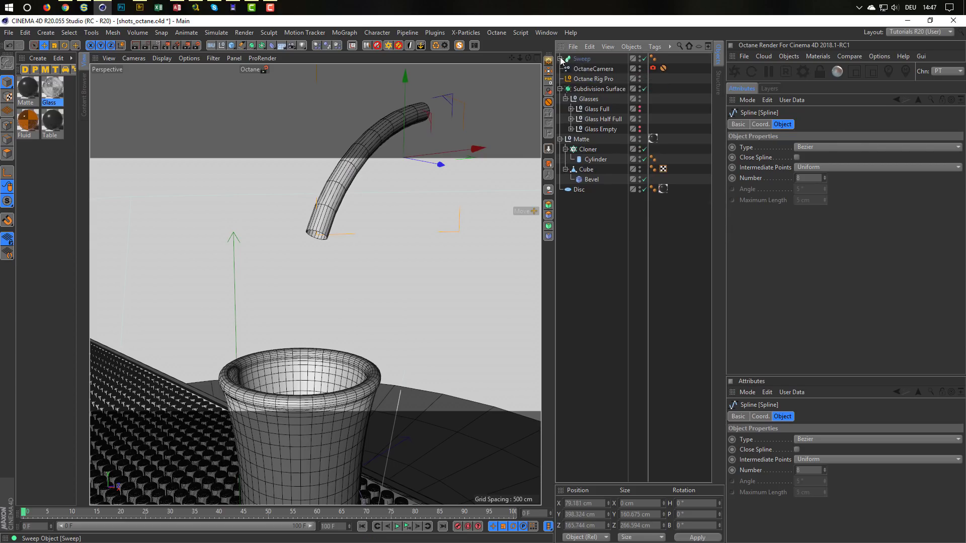
{"action": "left_click", "coordinate": [581, 59]}
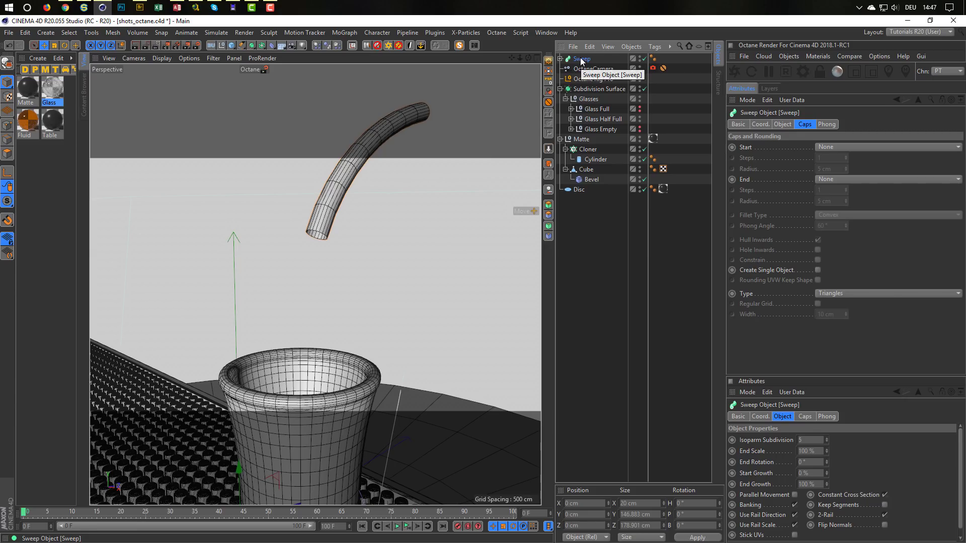
{"action": "key", "text": "alt+g"}
{"action": "left_click", "coordinate": [560, 59]}
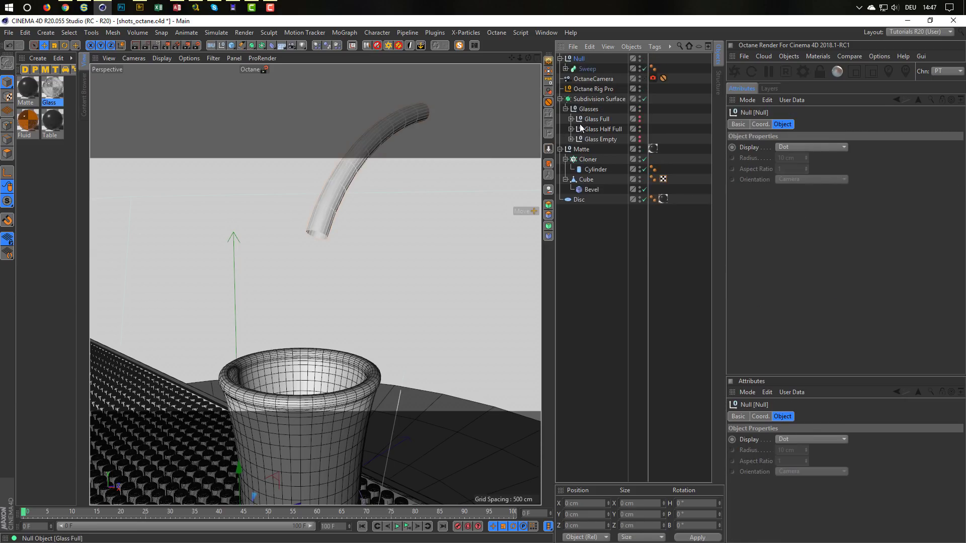
Wrap the Sweep tube in a Py-Extrude Generator to give its wall thickness.
{"action": "left_click", "coordinate": [586, 70]}
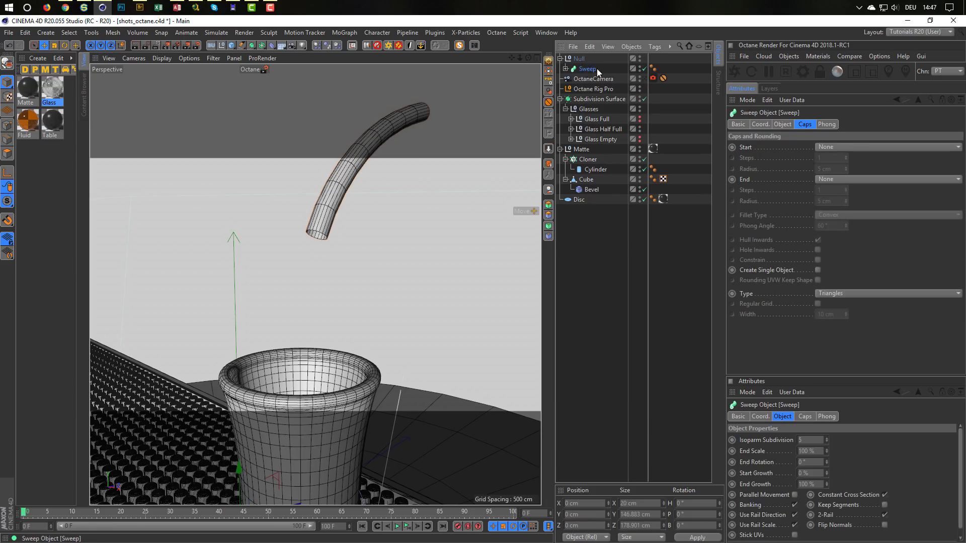
{"action": "left_click", "coordinate": [548, 206], "text": "alt"}
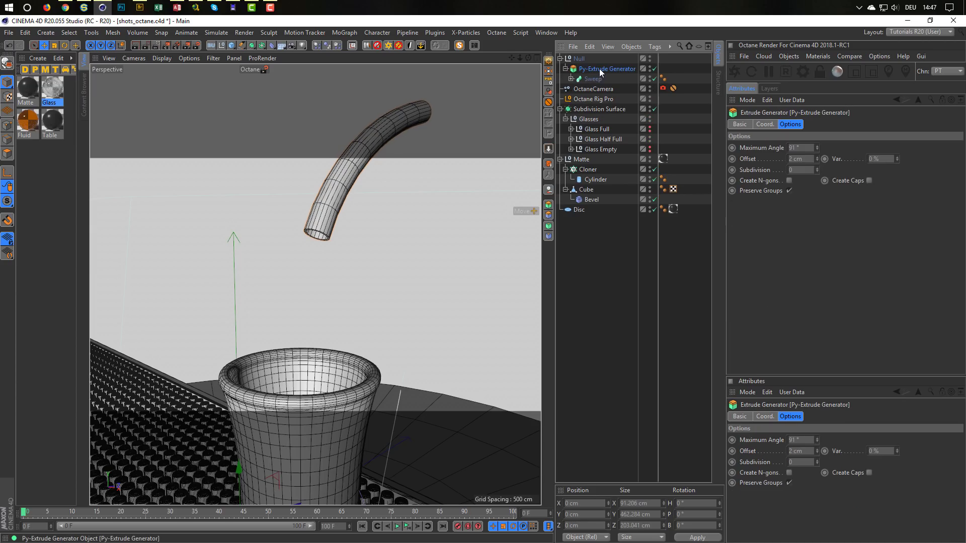
{"action": "scroll", "coordinate": [346, 214], "scroll_direction": "up", "scroll_amount": 4}
{"action": "left_click_drag", "start_coordinate": [312, 217], "coordinate": [290, 240], "text": "alt"}
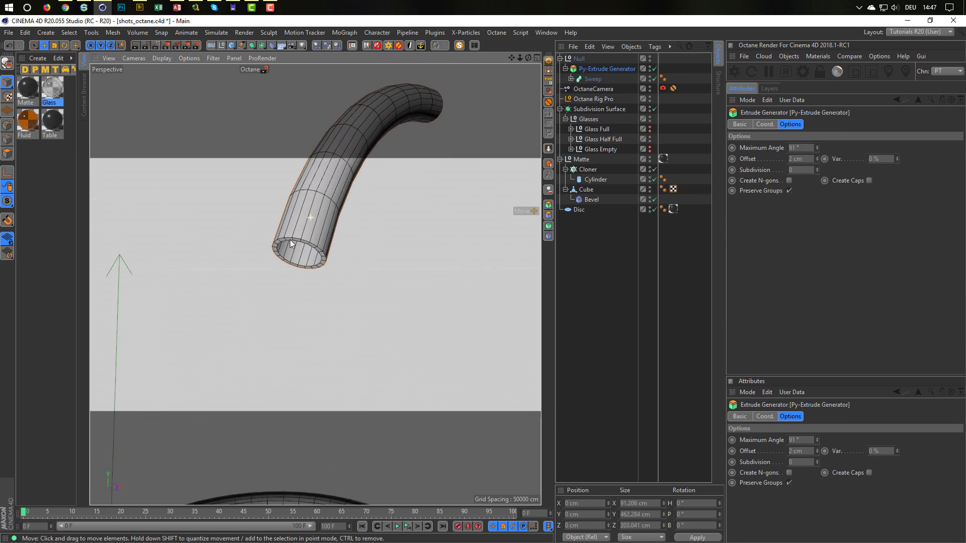
Set the Py-Extrude Generator's Offset to 4 cm and enable Create Caps.
{"action": "left_click", "coordinate": [817, 160]}
{"action": "left_click", "coordinate": [817, 161]}
{"action": "left_click", "coordinate": [818, 161]}
{"action": "left_click", "coordinate": [817, 161]}
{"action": "left_click", "coordinate": [816, 158]}
{"action": "left_click", "coordinate": [815, 158]}
{"action": "left_click", "coordinate": [815, 157]}
{"action": "left_click", "coordinate": [815, 157]}
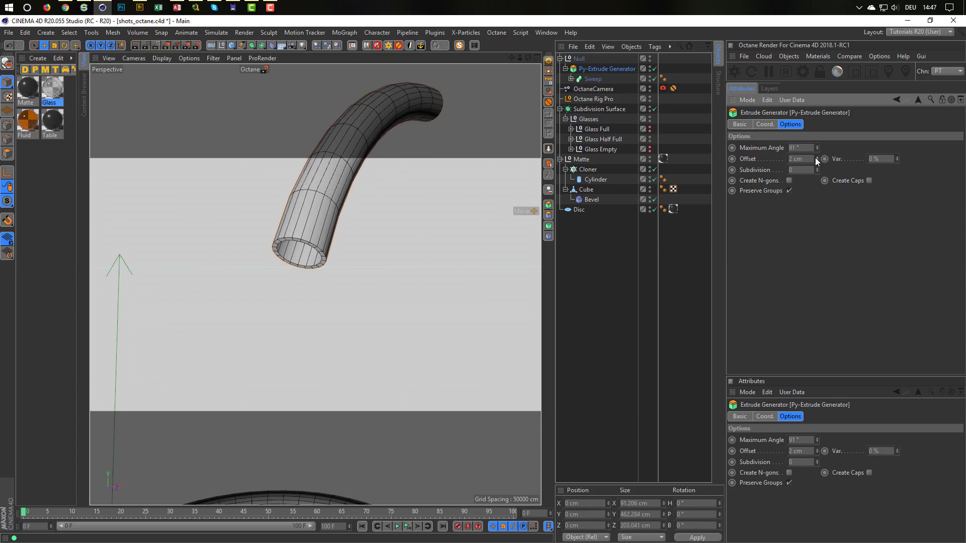
{"action": "left_click", "coordinate": [815, 157]}
{"action": "left_click", "coordinate": [815, 158]}
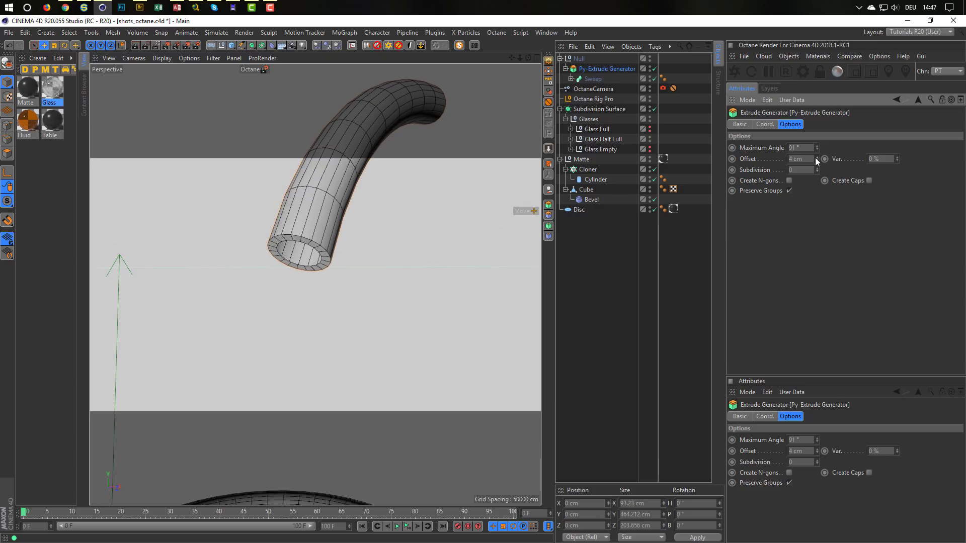
{"action": "left_click", "coordinate": [869, 181]}
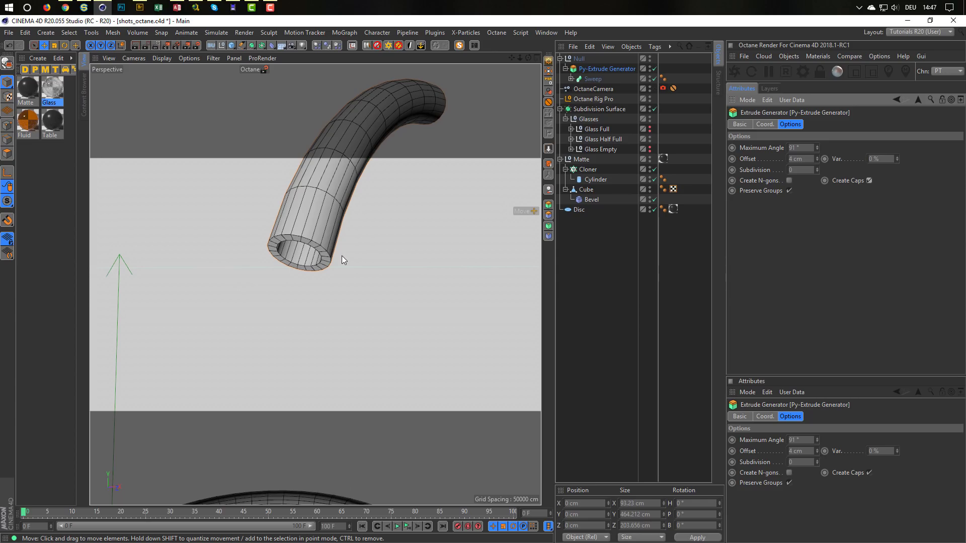
{"action": "mouse_move", "coordinate": [312, 228]}
{"action": "left_mouse_down", "text": "alt"}
{"action": "mouse_move", "coordinate": [363, 215]}
{"action": "mouse_move", "coordinate": [318, 236]}
{"action": "left_mouse_up", "text": "alt"}
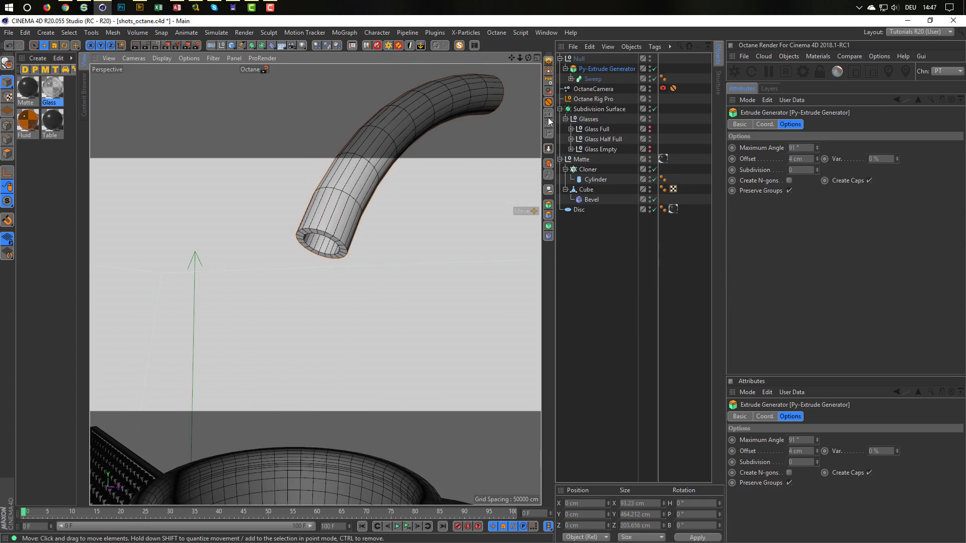
Add a Bevel deformer inside the Null that holds the tube, and save the scene.
{"action": "left_click", "coordinate": [578, 59]}
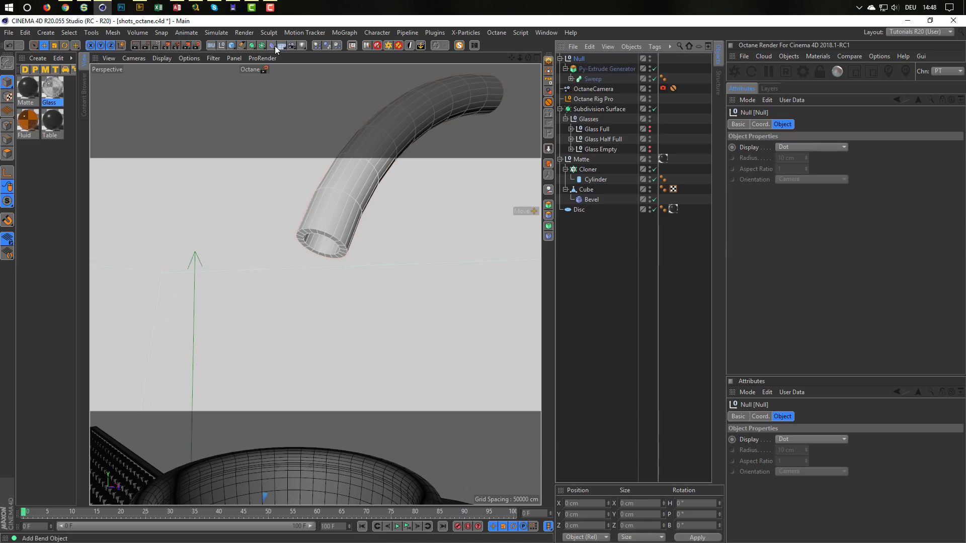
{"action": "left_click_drag", "start_coordinate": [273, 44], "coordinate": [385, 186]}
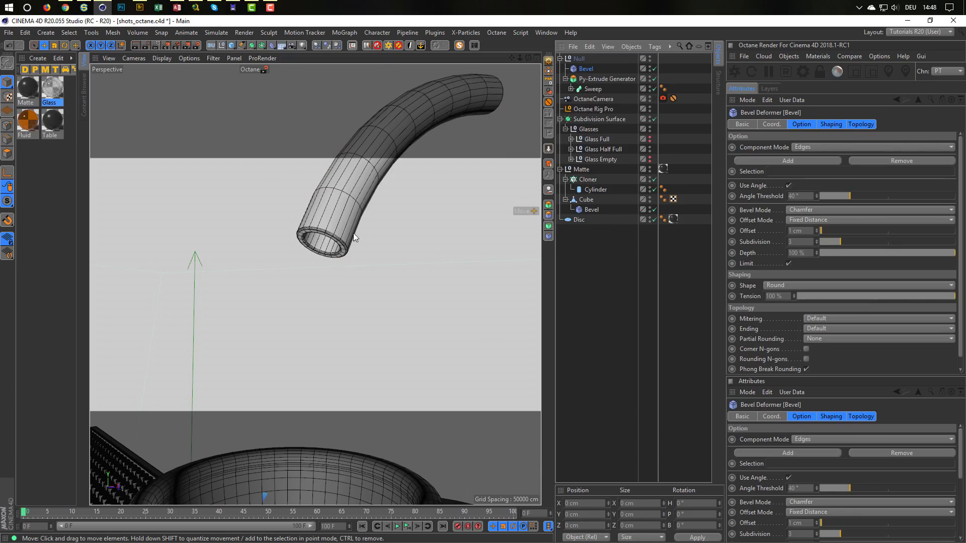
{"action": "scroll", "coordinate": [358, 226], "scroll_direction": "up", "scroll_amount": 2}
{"action": "scroll", "coordinate": [358, 225], "scroll_direction": "up", "scroll_amount": 2}
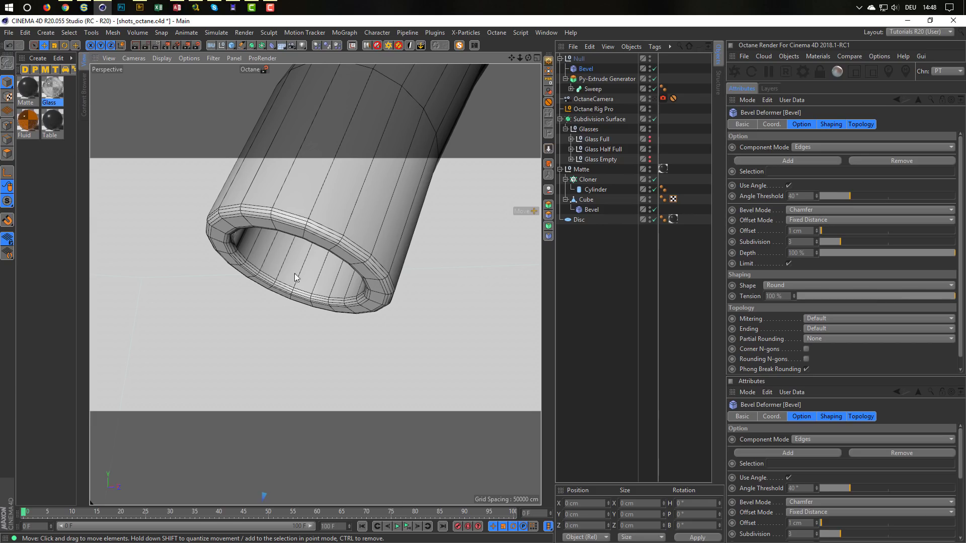
{"action": "scroll", "coordinate": [340, 203], "scroll_direction": "down", "scroll_amount": 5}
{"action": "scroll", "coordinate": [345, 231], "scroll_direction": "down", "scroll_amount": 3}
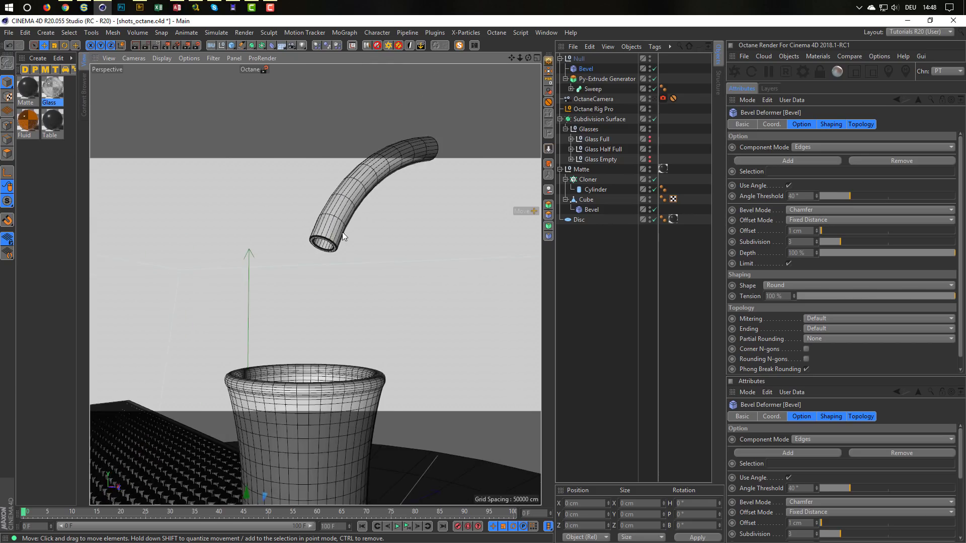
{"action": "scroll", "coordinate": [329, 224], "scroll_direction": "up", "scroll_amount": 1}
{"action": "key", "text": "ctrl+s"}
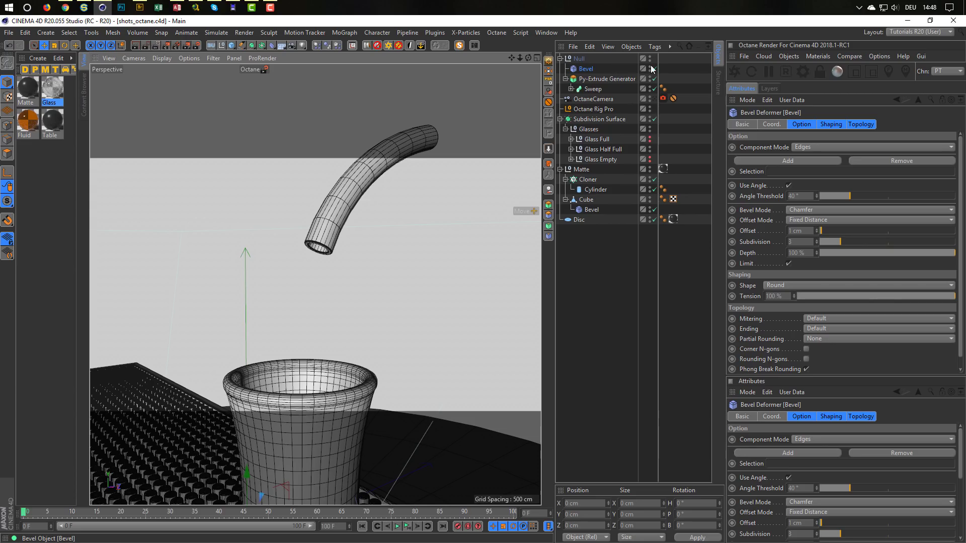
Look through the OctaneCamera and render it in the Live Viewer, positioned so that the viewport's tube and glass stay uncovered.
{"action": "left_click", "coordinate": [654, 99]}
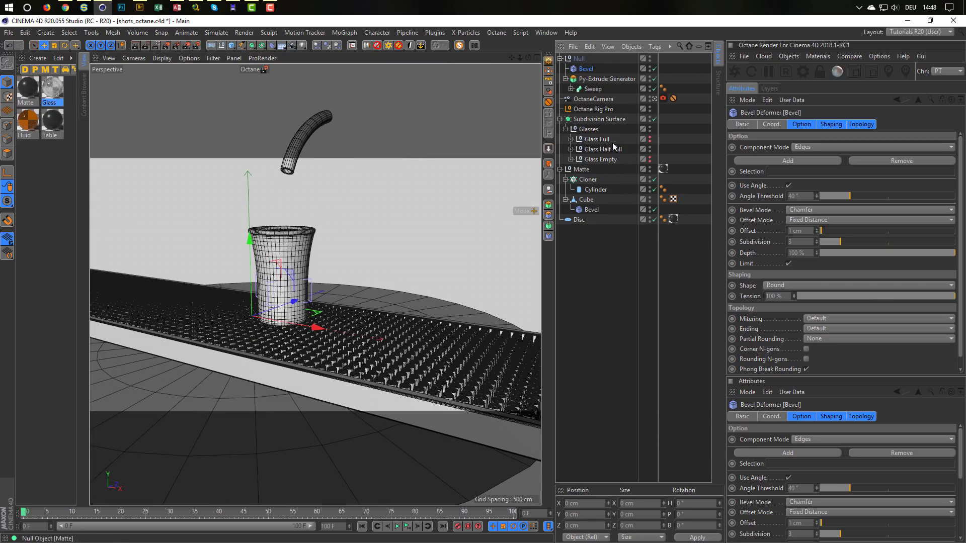
{"action": "left_click", "coordinate": [736, 73]}
{"action": "left_click_drag", "start_coordinate": [481, 194], "coordinate": [708, 208]}
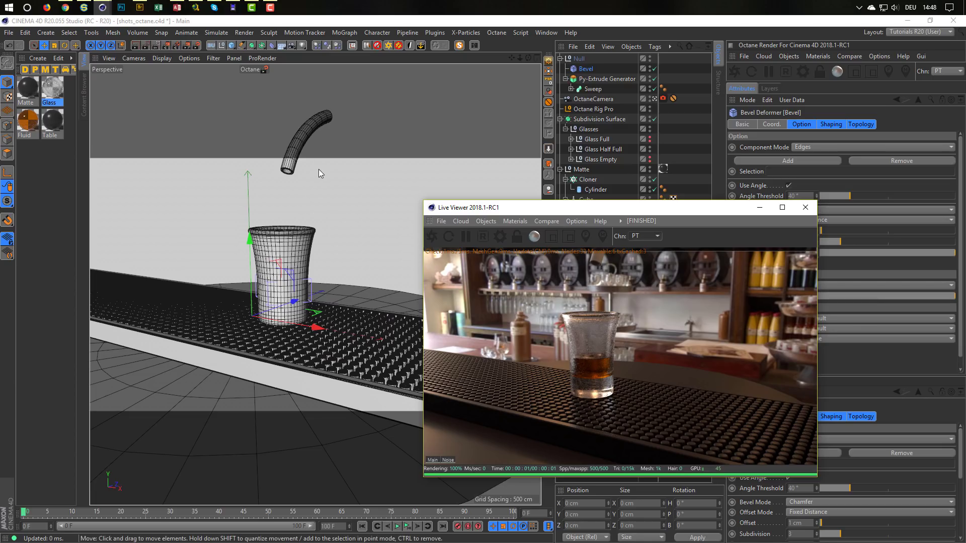
Move the Spline inside the Sweep down to about Y 355.6 cm, bringing the tube closer to the glass, and save the scene.
{"action": "left_click", "coordinate": [571, 88]}
{"action": "left_click", "coordinate": [602, 110]}
{"action": "left_click_drag", "start_coordinate": [317, 75], "coordinate": [316, 95]}
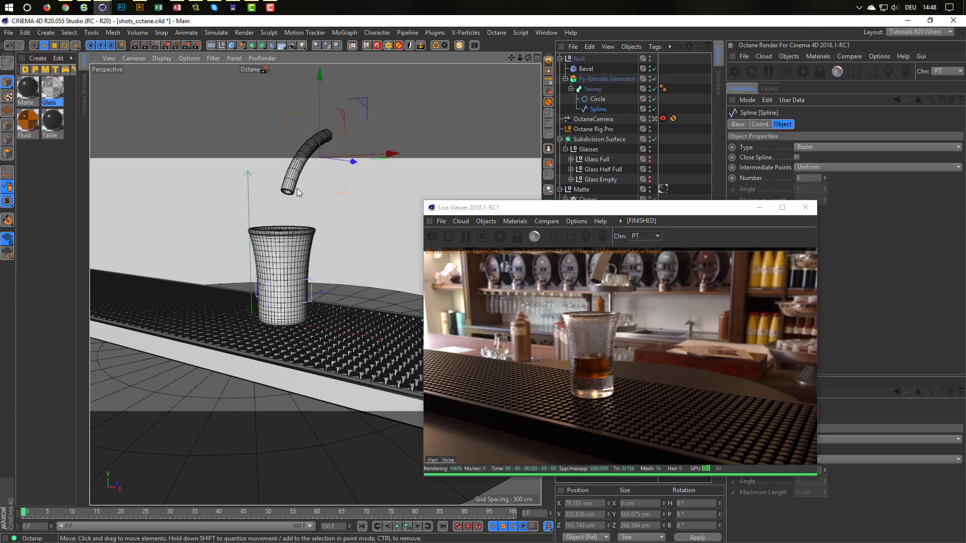
{"action": "key", "text": "ctrl+s"}
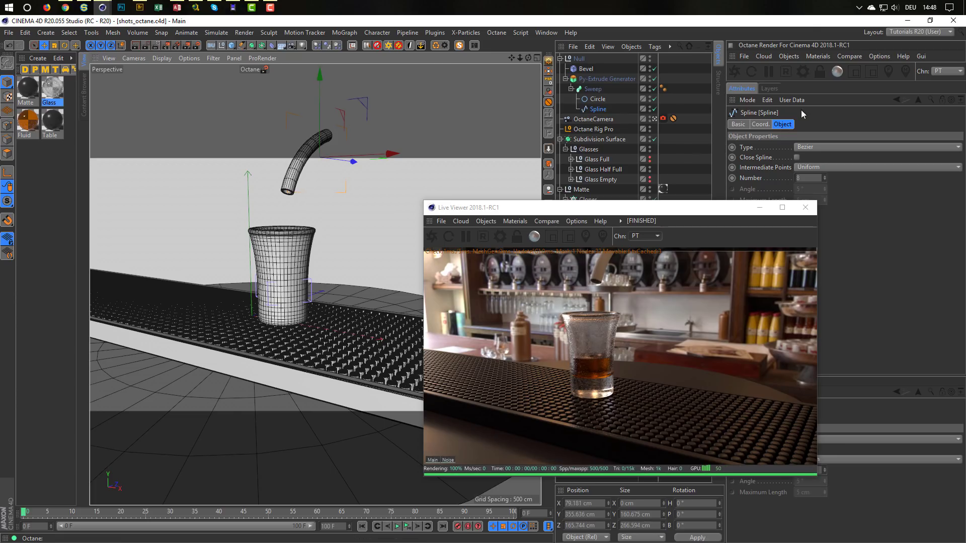
Create an Octane Metallic material named Bottle and apply it to the Sweep.
{"action": "left_click", "coordinate": [814, 55]}
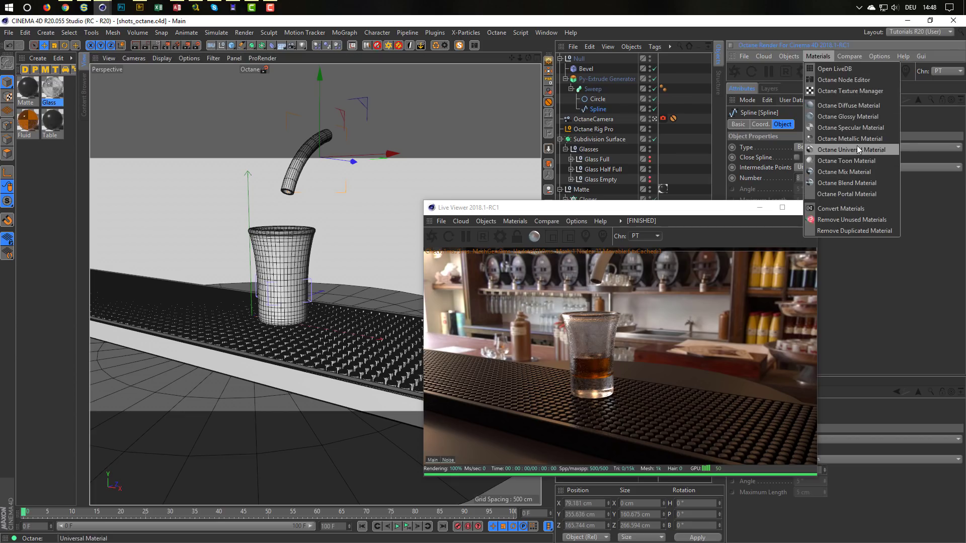
{"action": "left_click", "coordinate": [848, 139]}
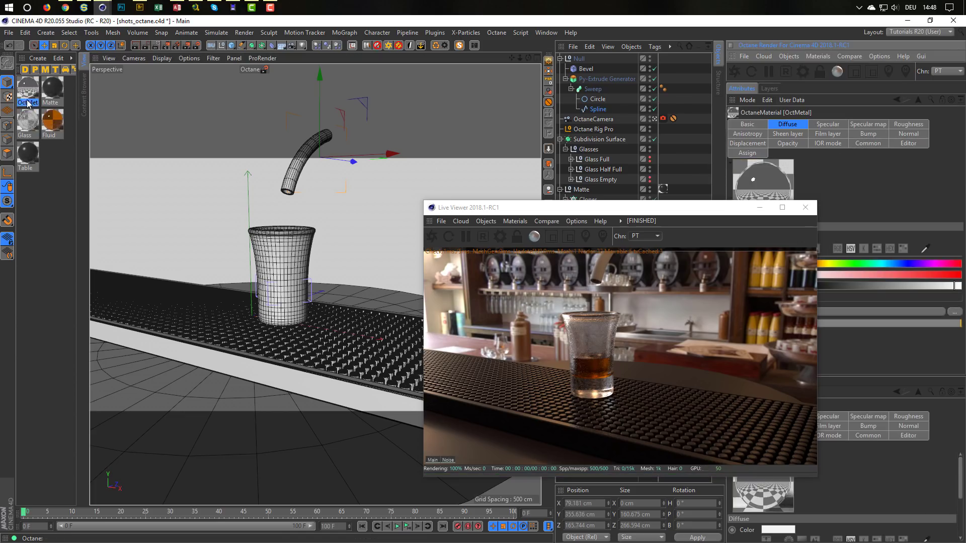
{"action": "type", "text": "Bottle"}
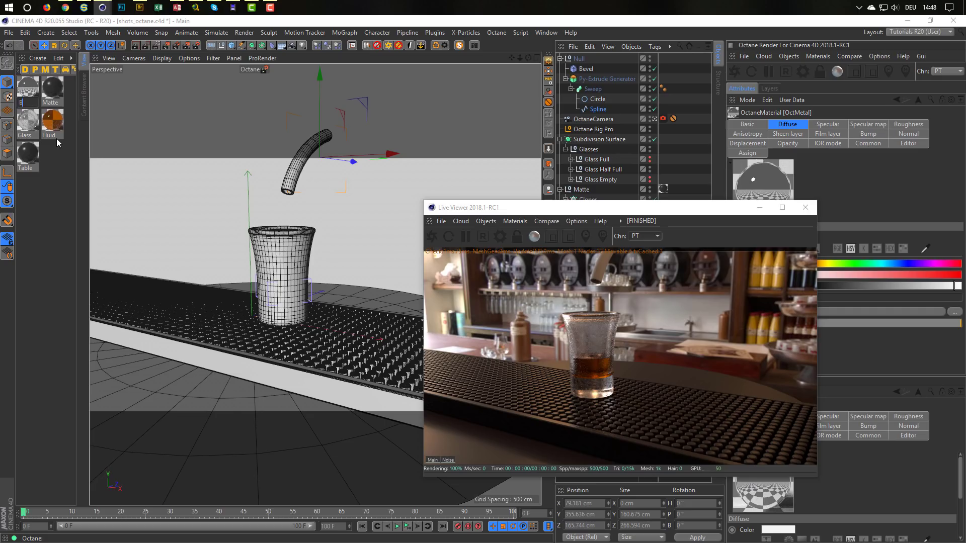
{"action": "key", "text": "Return"}
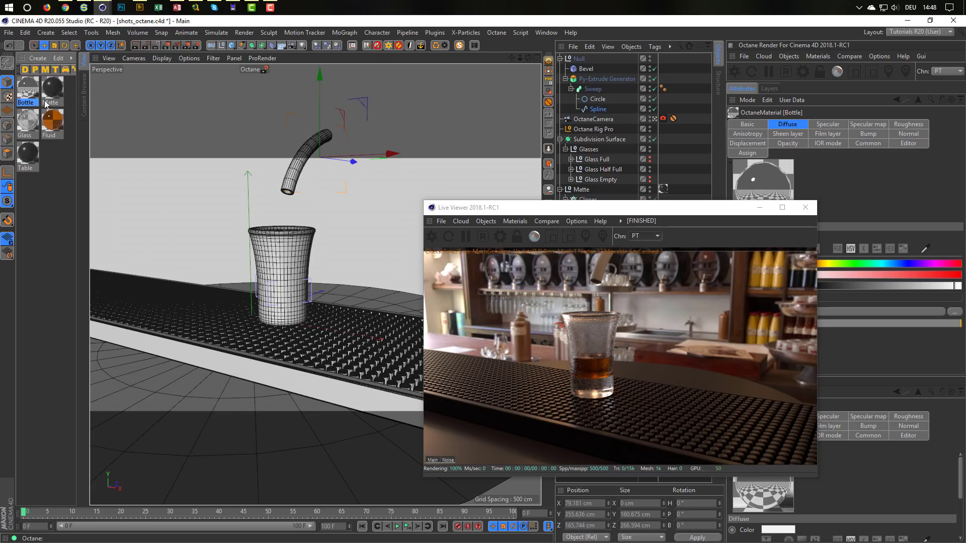
{"action": "left_click_drag", "start_coordinate": [27, 91], "coordinate": [590, 96]}
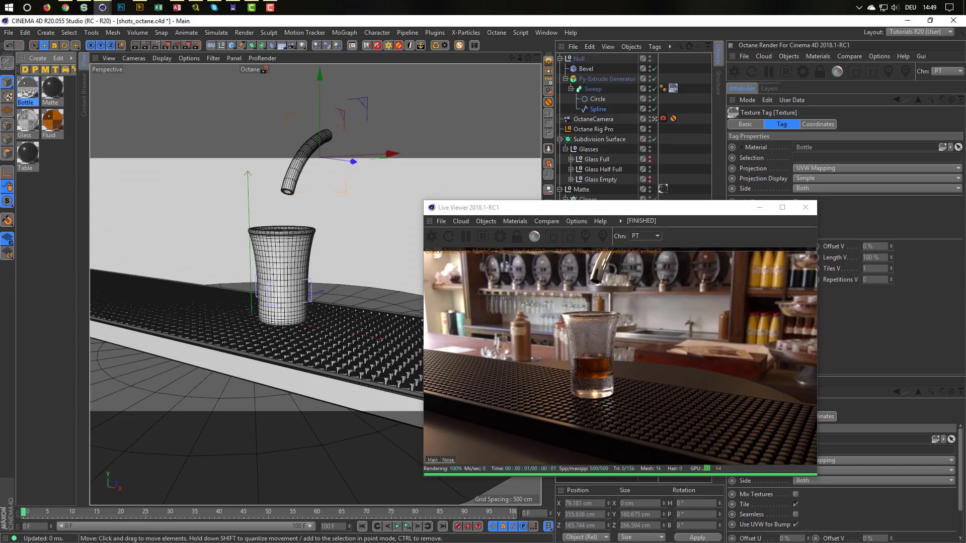
Connect a Float texture of about 0.0134 to the Bottle material's Roughness in the node editor, and close the Live Viewer.
{"action": "left_click", "coordinate": [26, 86]}
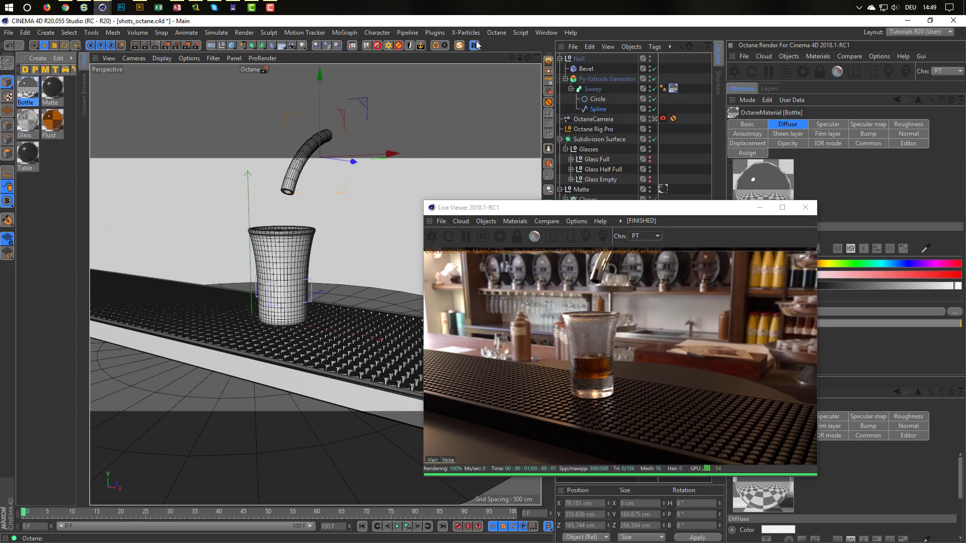
{"action": "left_click", "coordinate": [436, 46]}
{"action": "left_click_drag", "start_coordinate": [373, 197], "coordinate": [218, 147]}
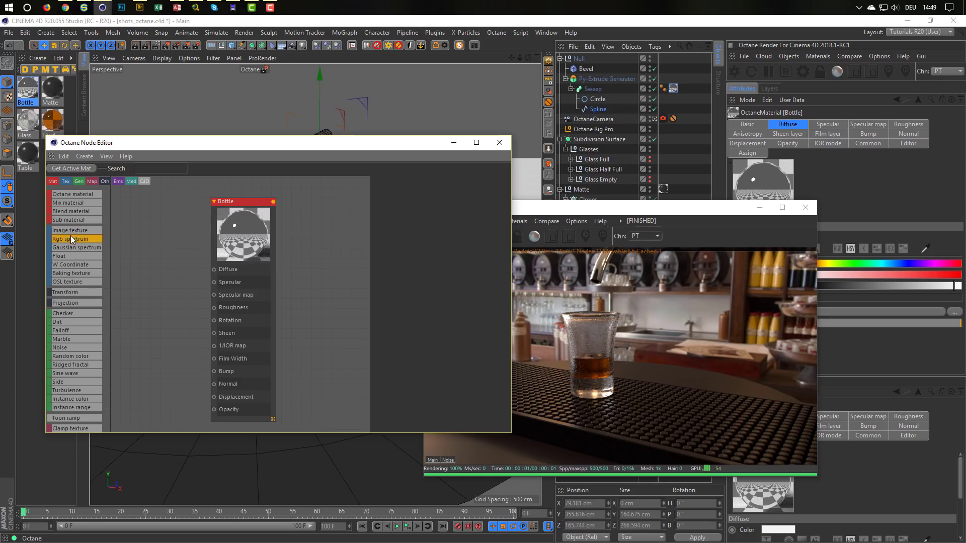
{"action": "left_click_drag", "start_coordinate": [164, 270], "coordinate": [213, 307]}
{"action": "left_click_drag", "start_coordinate": [140, 297], "coordinate": [157, 295]}
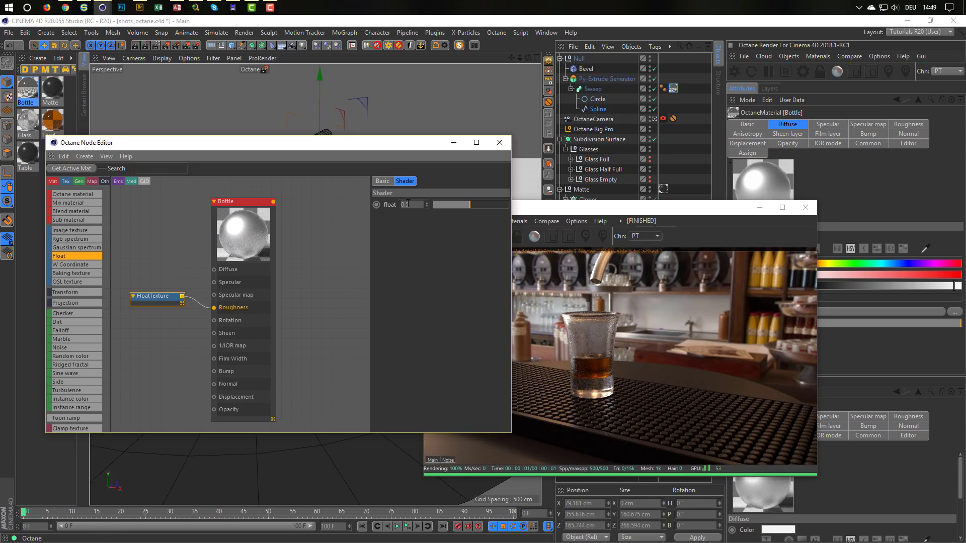
{"action": "left_click", "coordinate": [433, 204]}
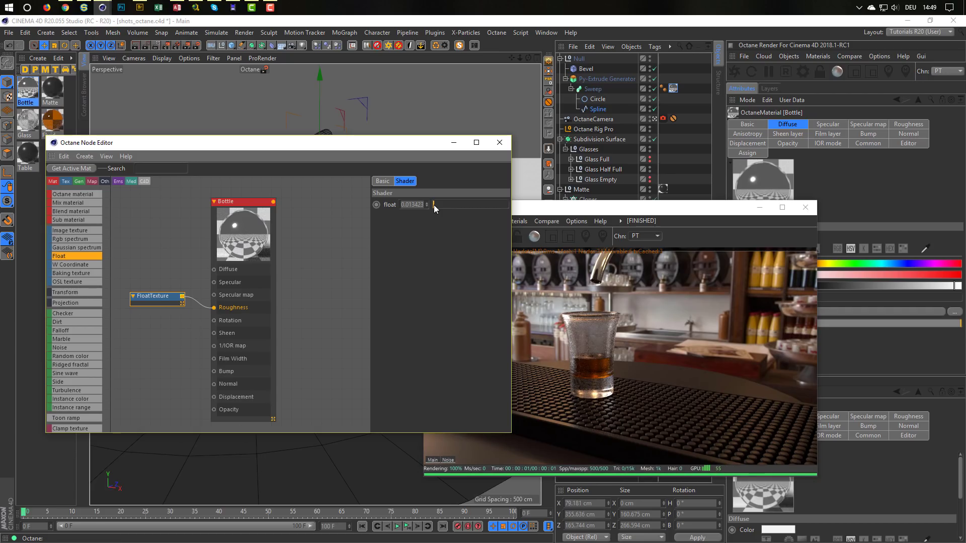
{"action": "left_click", "coordinate": [500, 143]}
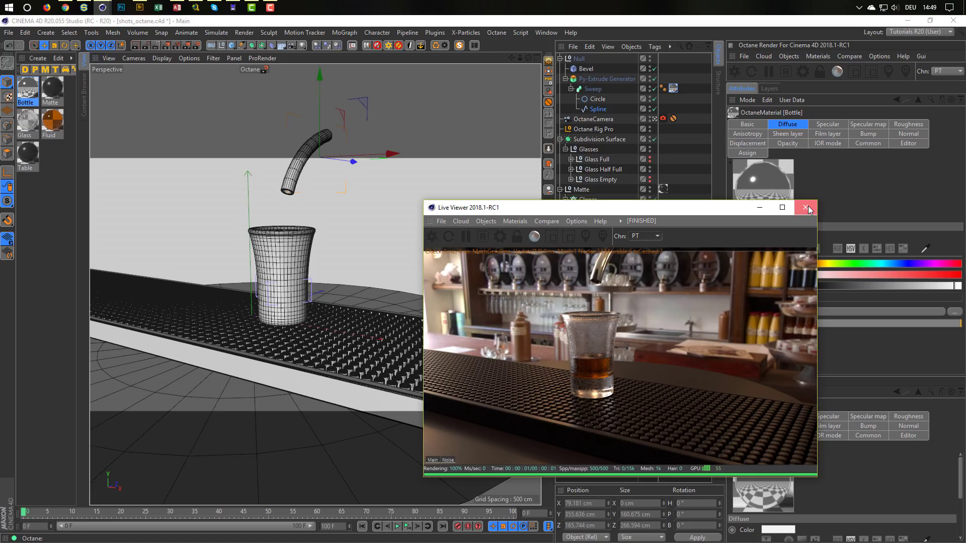
{"action": "left_click", "coordinate": [805, 207]}
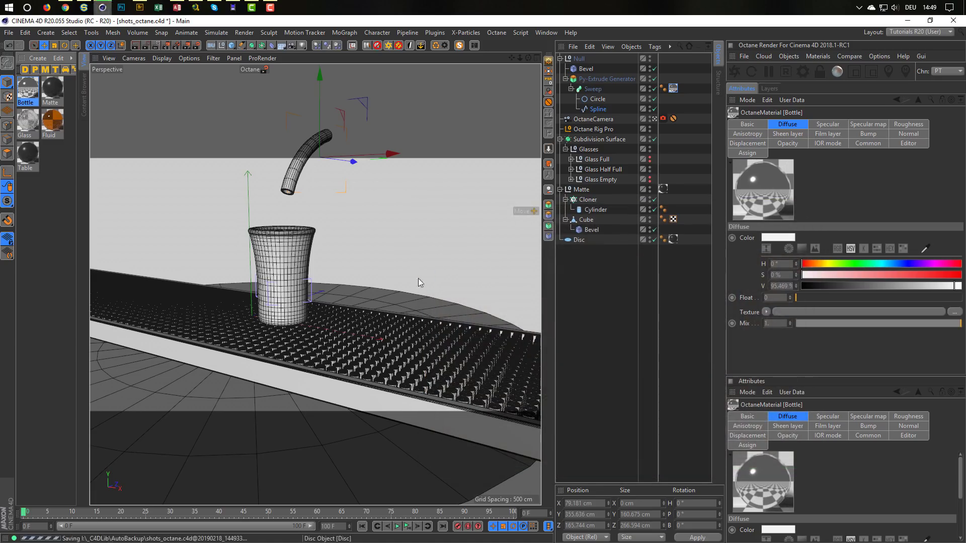
Switch to the Right view framed on the glass and tube, and activate the spline Pen tool.
{"action": "middle_click", "coordinate": [377, 290]}
{"action": "middle_click", "coordinate": [285, 335]}
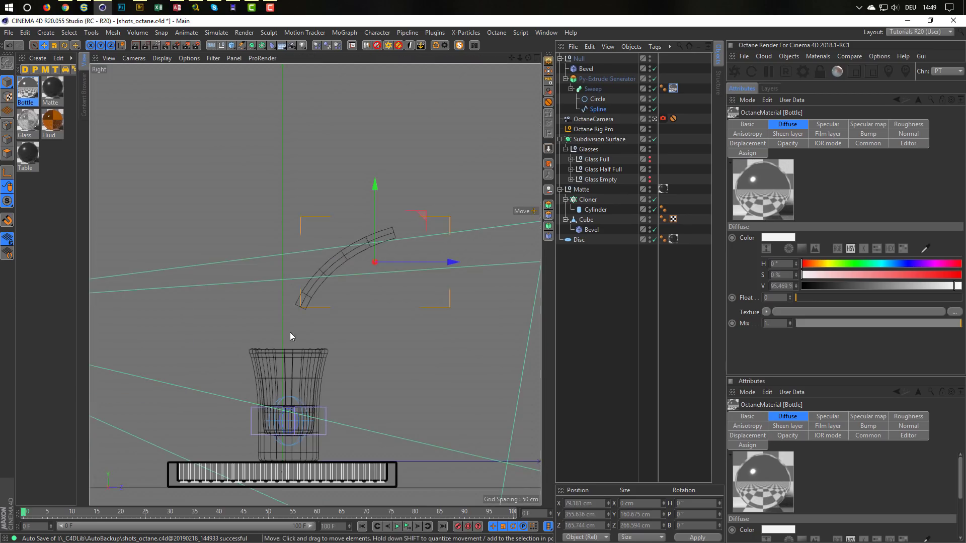
{"action": "right_click_drag", "start_coordinate": [324, 319], "coordinate": [350, 305], "text": "alt"}
{"action": "middle_click_drag", "start_coordinate": [350, 306], "coordinate": [385, 279], "text": "alt"}
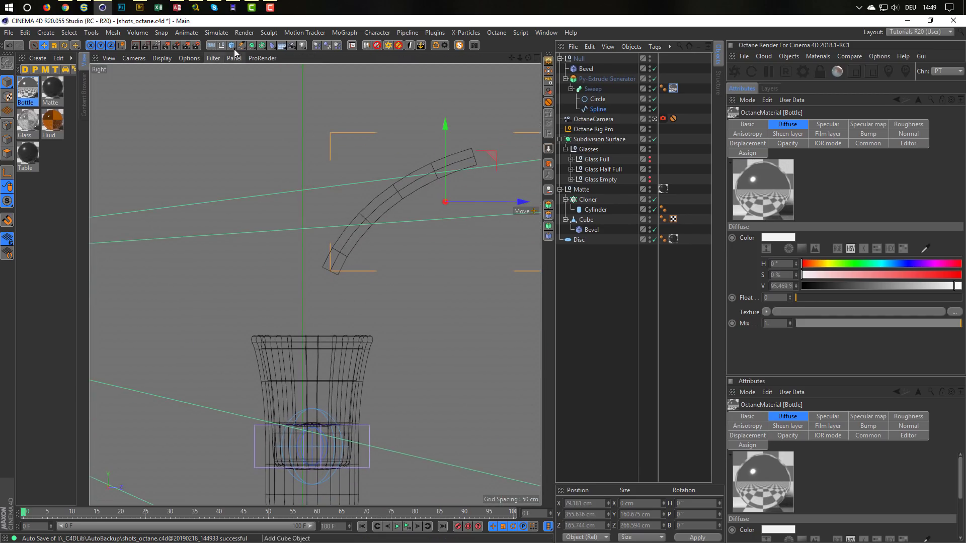
{"action": "left_click_drag", "start_coordinate": [238, 46], "coordinate": [279, 62]}
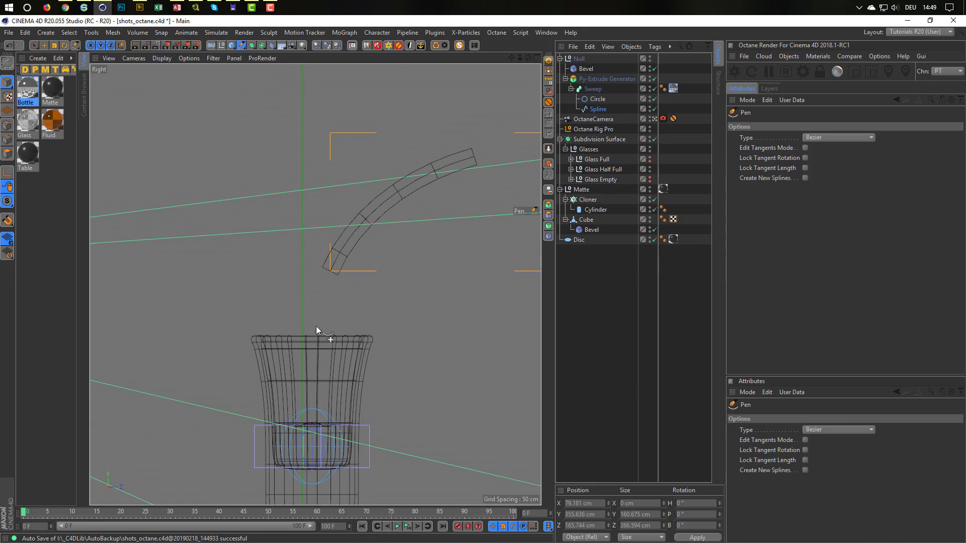
{"action": "left_click", "coordinate": [311, 424]}
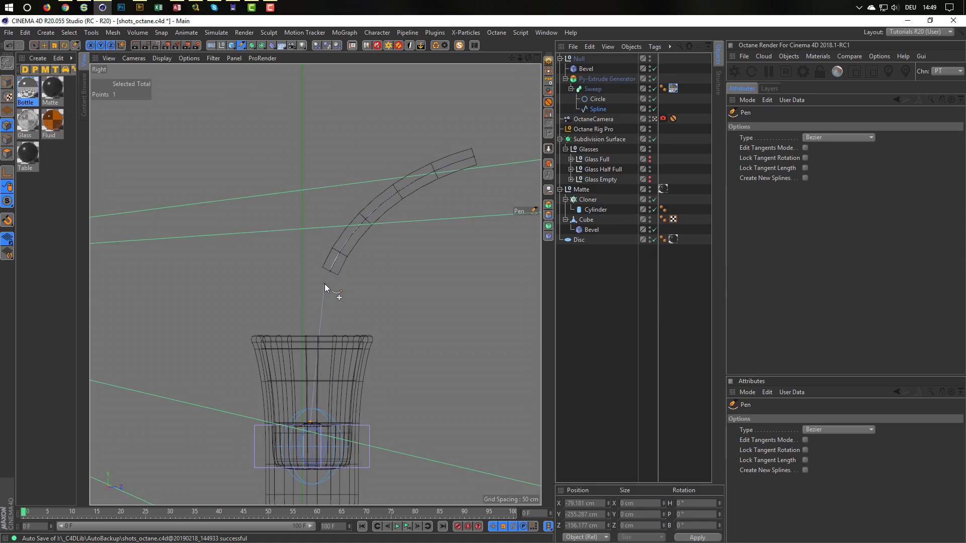
{"action": "left_click_drag", "start_coordinate": [325, 284], "coordinate": [335, 230]}
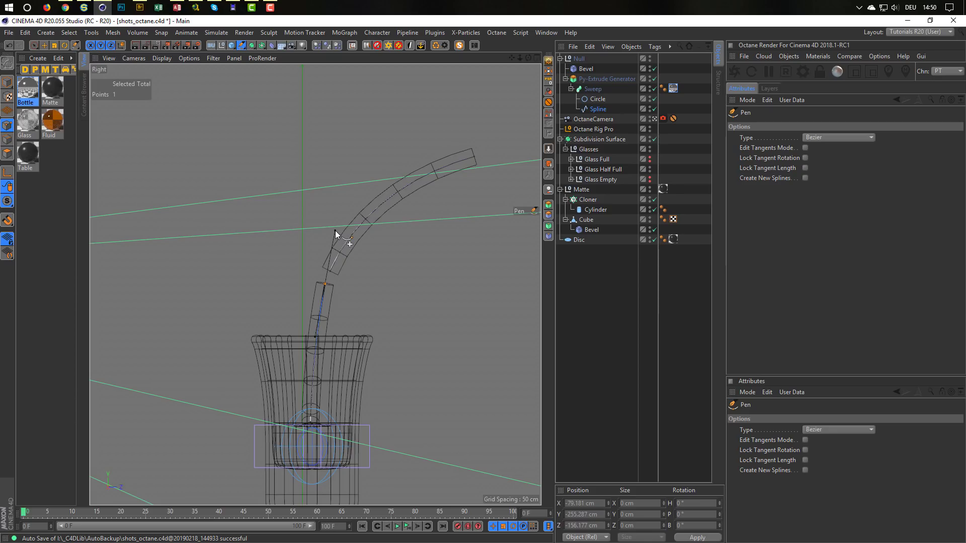
{"action": "left_click_drag", "start_coordinate": [335, 230], "coordinate": [335, 231]}
{"action": "key", "text": "ctrl+z"}
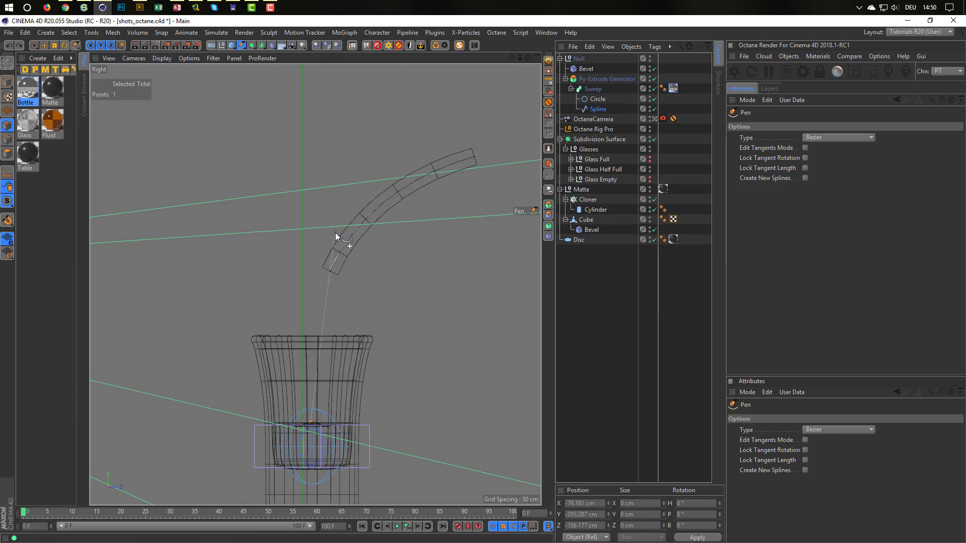
{"action": "key", "text": "ctrl+z"}
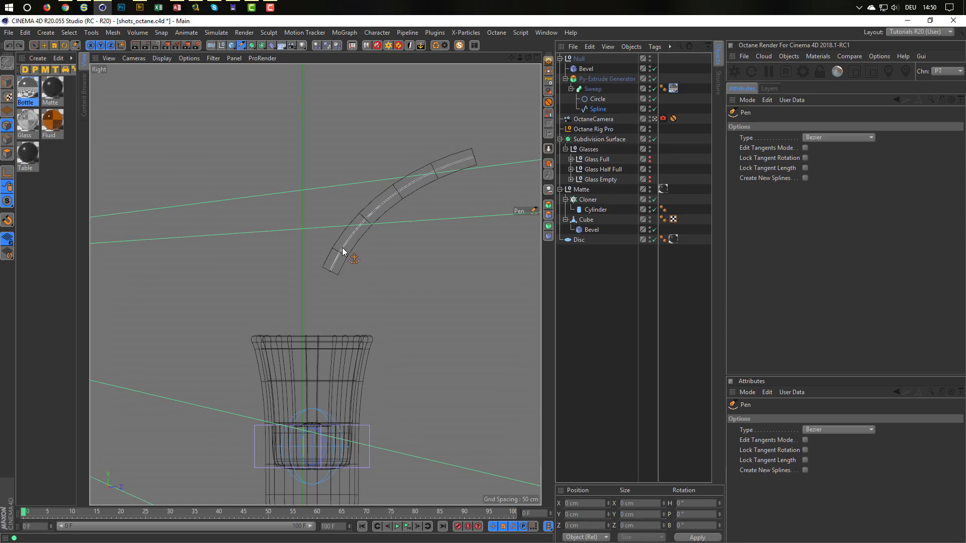
{"action": "key", "text": "ctrl+a"}
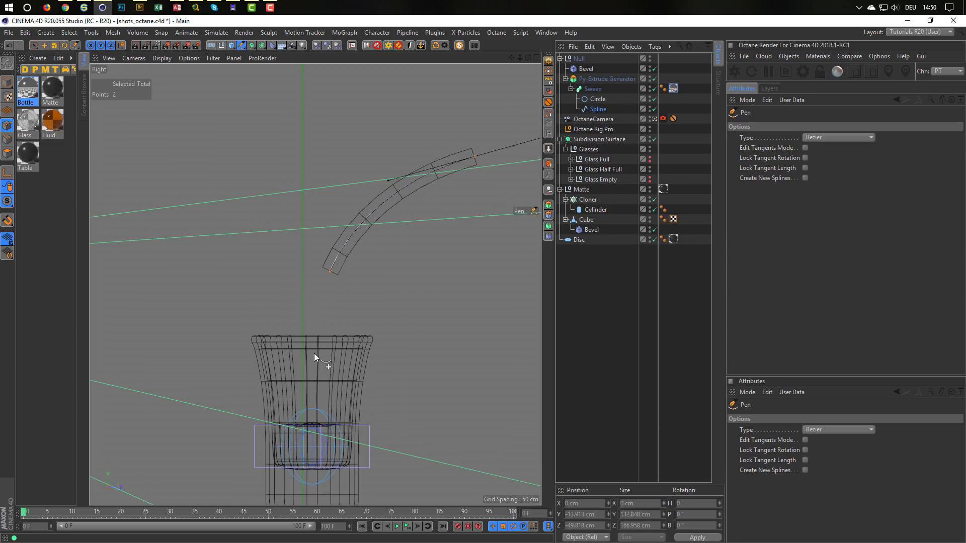
{"action": "left_click_drag", "start_coordinate": [312, 421], "coordinate": [309, 438]}
{"action": "key", "text": "ctrl+z"}
{"action": "key", "text": "ctrl+z"}
{"action": "key", "text": "ctrl+z"}
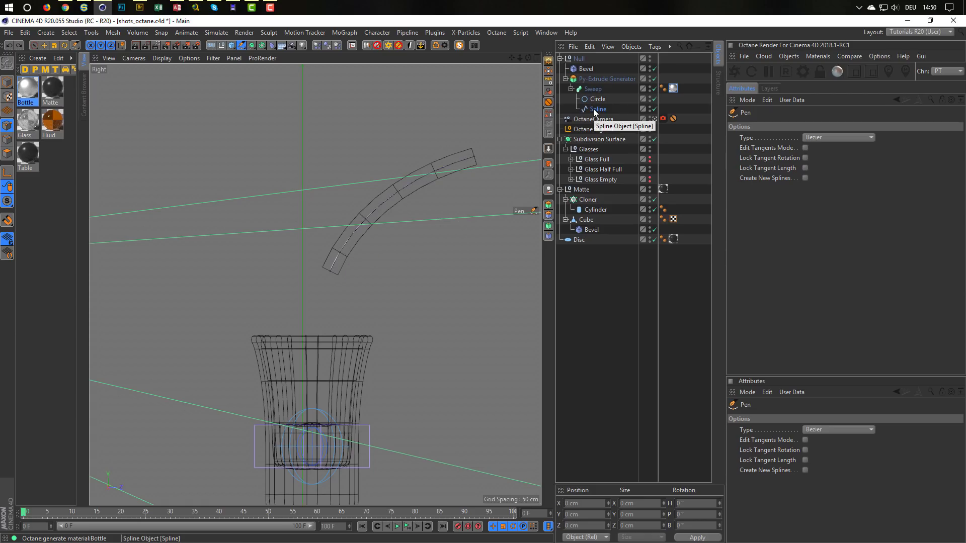
{"action": "left_click", "coordinate": [356, 258]}
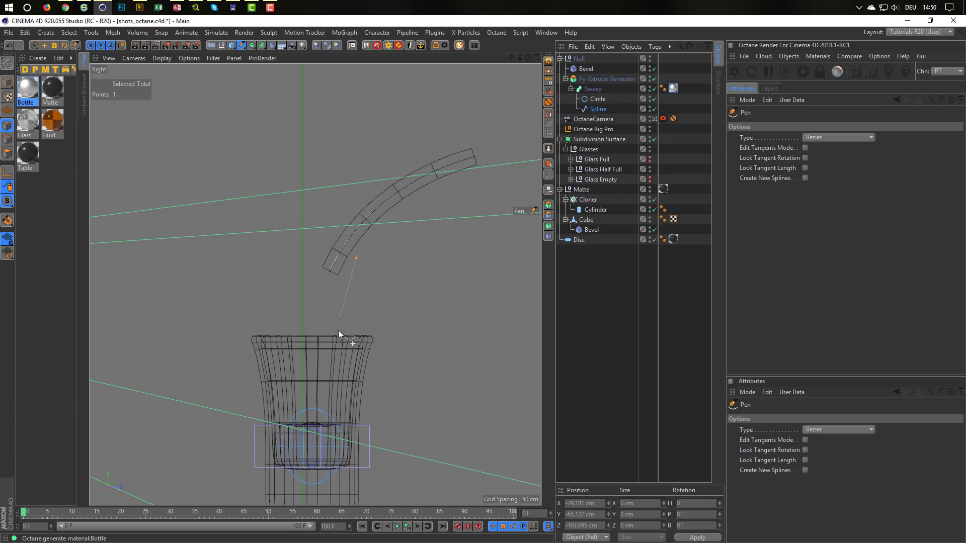
{"action": "left_click", "coordinate": [322, 427]}
{"action": "left_click_drag", "start_coordinate": [321, 442], "coordinate": [315, 524]}
{"action": "key", "text": "Escape"}
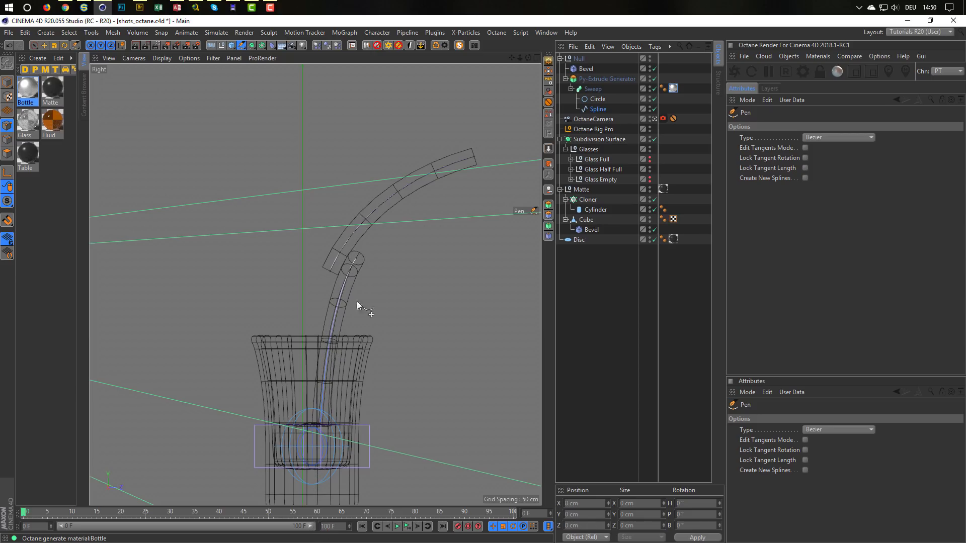
{"action": "left_click", "coordinate": [9, 83]}
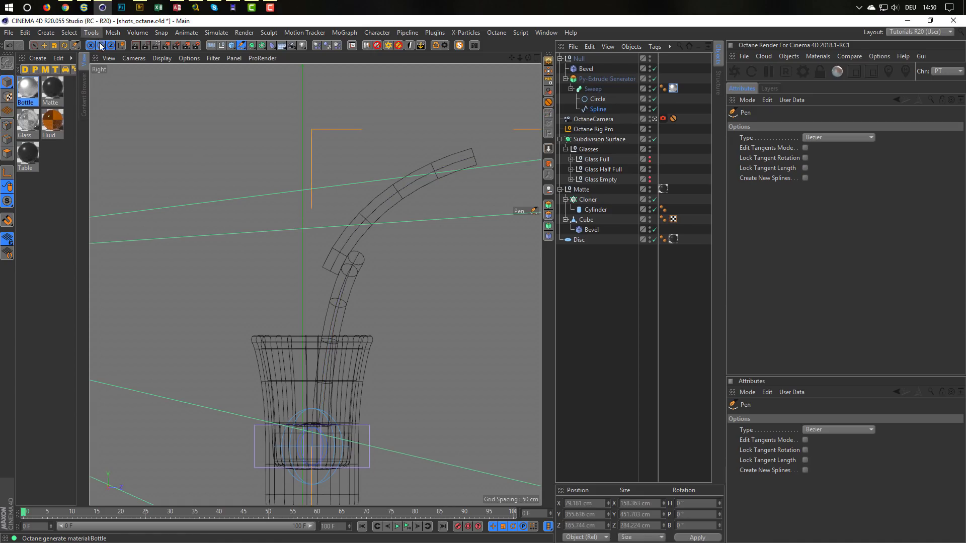
{"action": "left_click", "coordinate": [45, 45]}
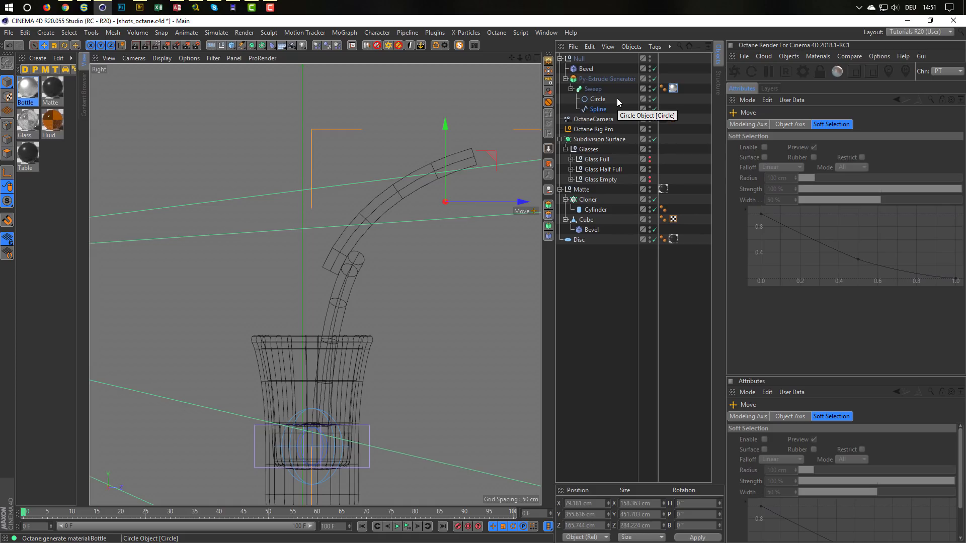
{"action": "key", "text": "ctrl+z"}
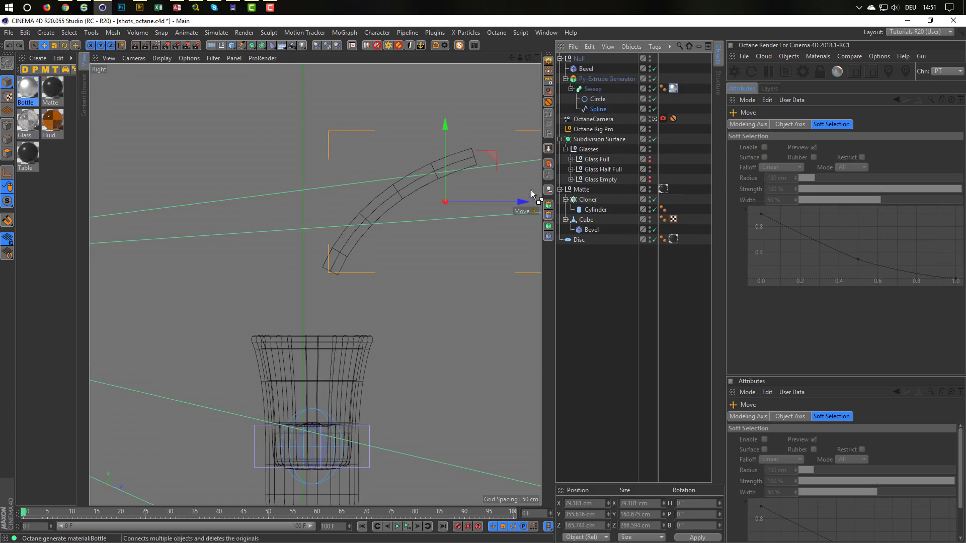
Draw a separate Bezier spline with the Pen tool from inside the tube's lower end, curving down into the glass.
{"action": "left_click", "coordinate": [558, 273]}
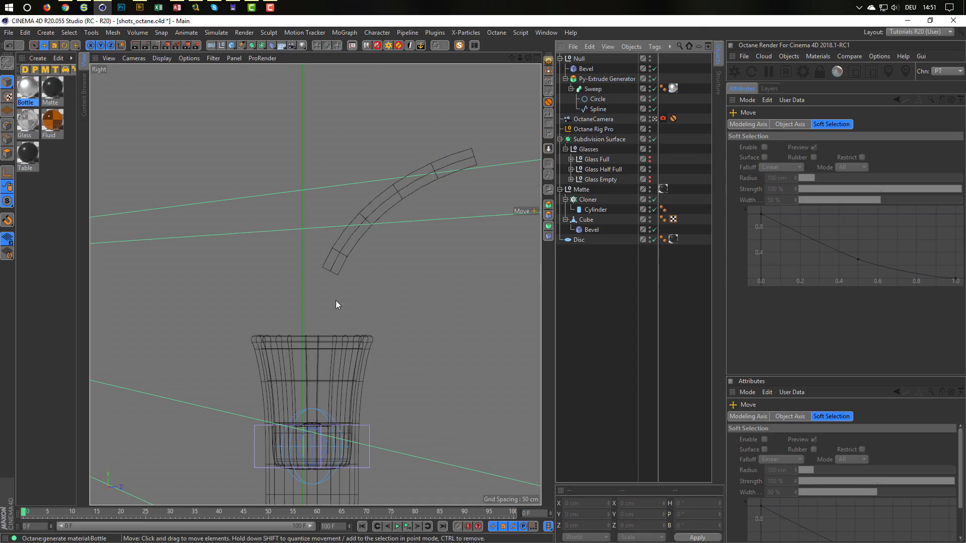
{"action": "left_click", "coordinate": [240, 46]}
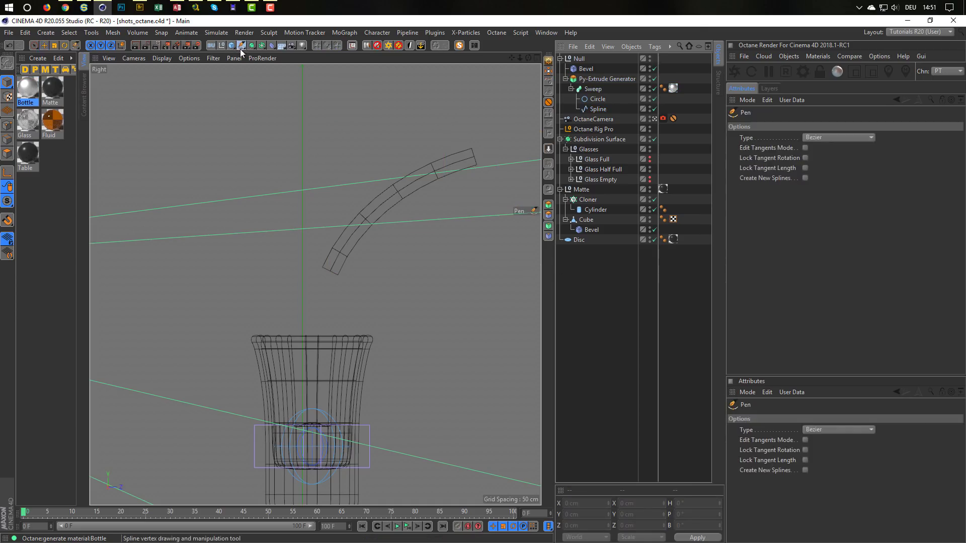
{"action": "left_click", "coordinate": [342, 246]}
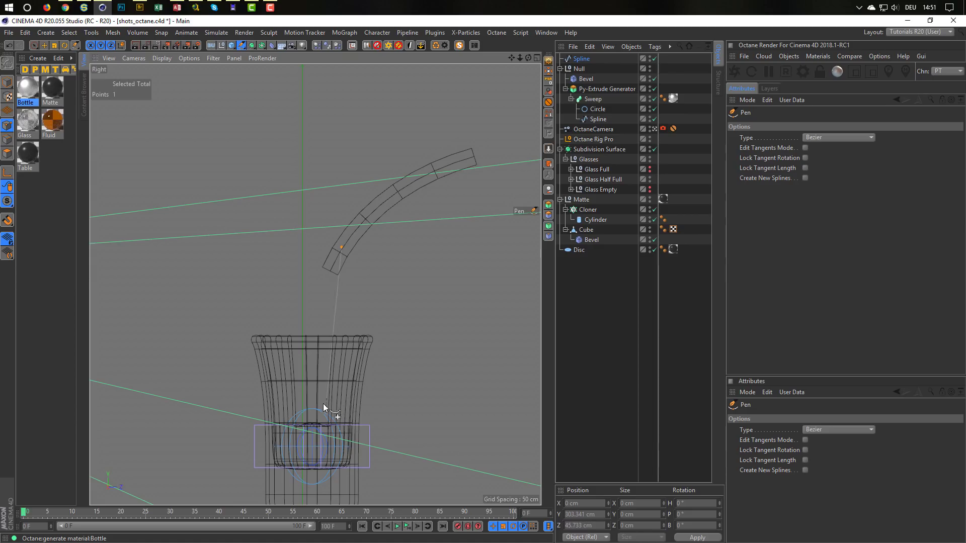
{"action": "left_click_drag", "start_coordinate": [312, 428], "coordinate": [310, 529]}
{"action": "key", "text": "Escape"}
Rename the newly drawn spline as Stream.
{"action": "left_click", "coordinate": [583, 58]}
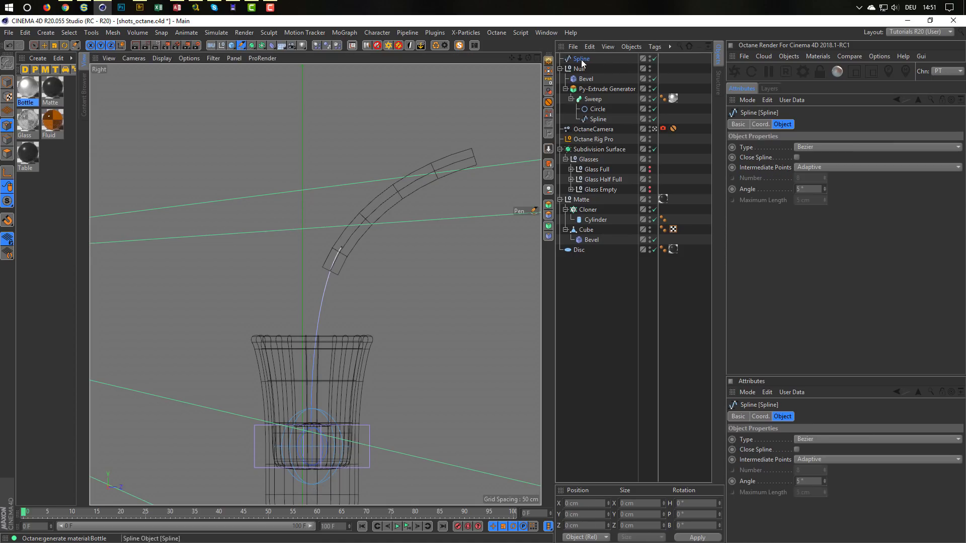
{"action": "type", "text": "Stream"}
{"action": "key", "text": "Return"}
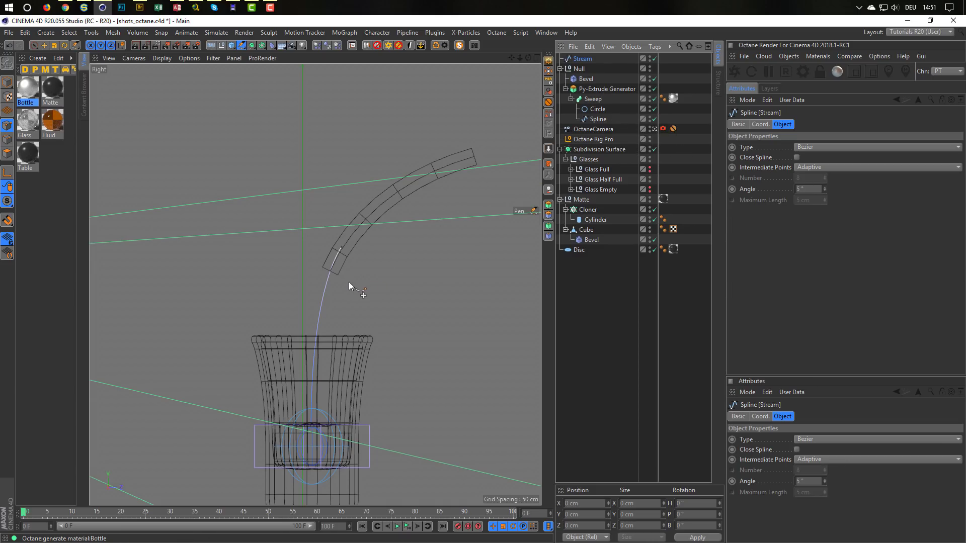
Duplicate the tube's Circle profile to the top level of the hierarchy and set the copy's radius to 8 cm.
{"action": "left_click", "coordinate": [594, 110]}
{"action": "left_click_drag", "start_coordinate": [594, 110], "coordinate": [584, 55], "text": "ctrl"}
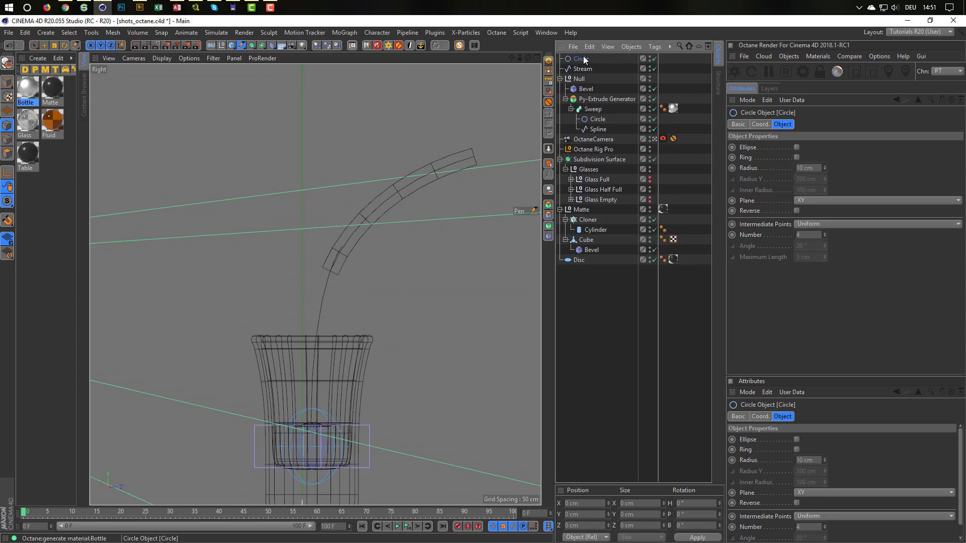
{"action": "left_click", "coordinate": [817, 169]}
{"action": "type", "text": "9"}
{"action": "key", "text": "Return"}
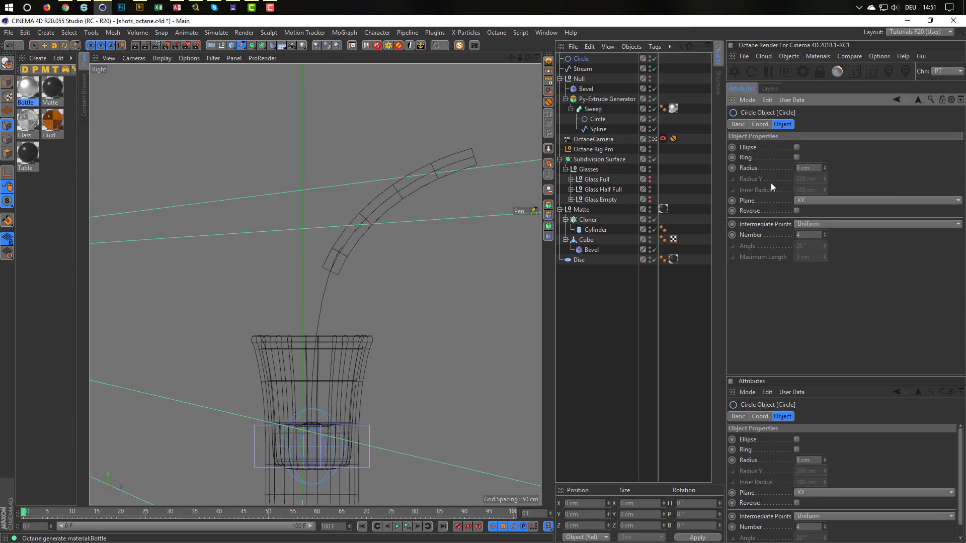
{"action": "type", "text": "8"}
{"action": "key", "text": "Return"}
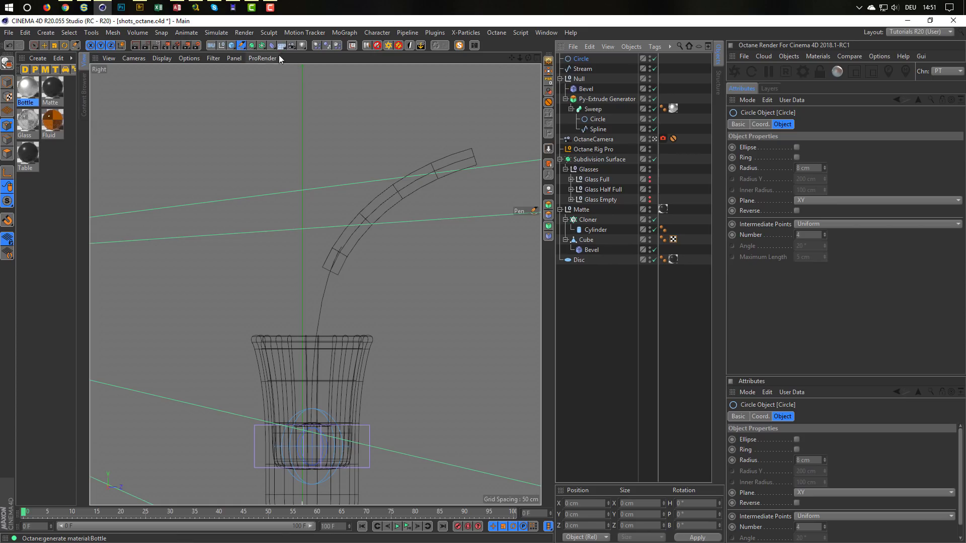
Sweep the copied Circle along the Stream spline with a new Sweep object, and set the circle's radius to 6 cm.
{"action": "left_click_drag", "start_coordinate": [253, 44], "coordinate": [297, 96]}
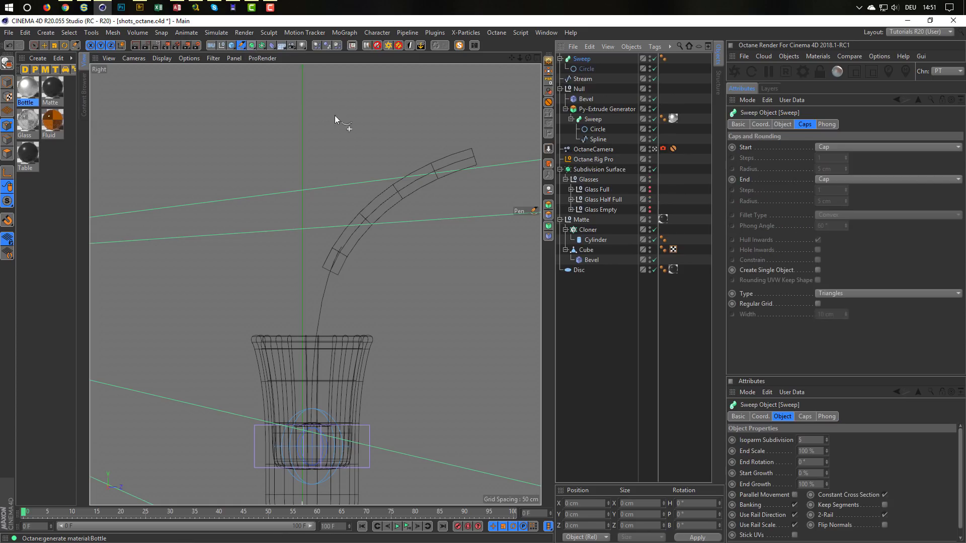
{"action": "left_click_drag", "start_coordinate": [597, 81], "coordinate": [586, 71]}
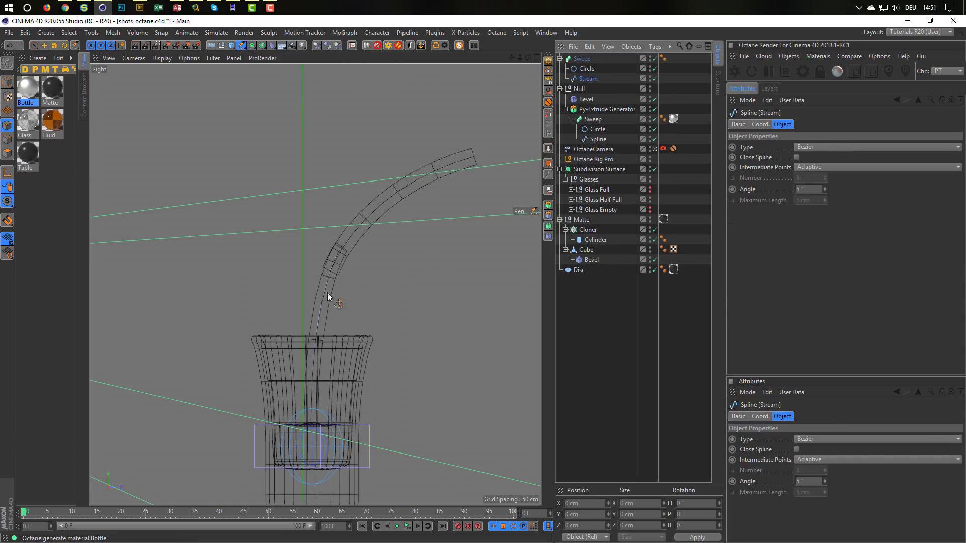
{"action": "scroll", "coordinate": [337, 249], "scroll_direction": "up", "scroll_amount": 5}
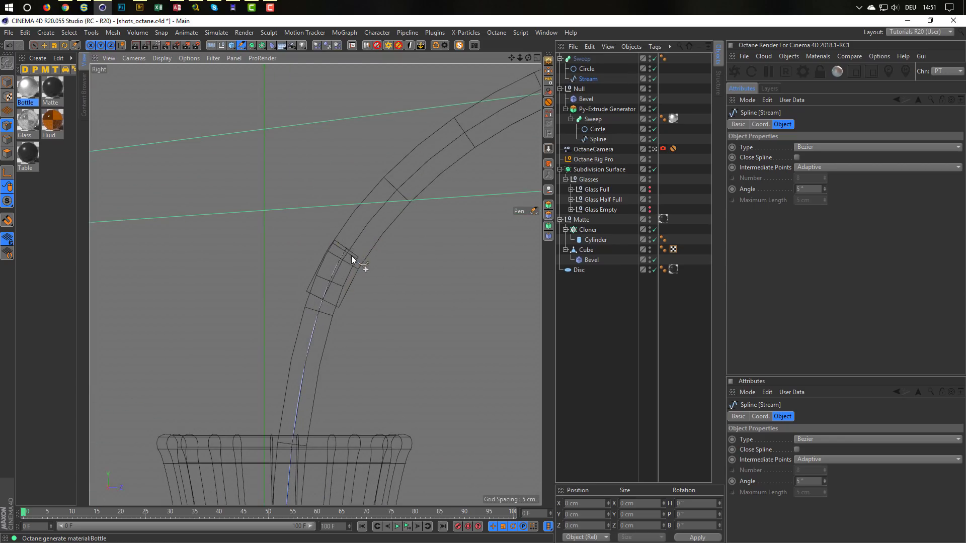
{"action": "left_click", "coordinate": [586, 68]}
{"action": "left_click", "coordinate": [808, 168]}
{"action": "type", "text": "6"}
{"action": "key", "text": "Return"}
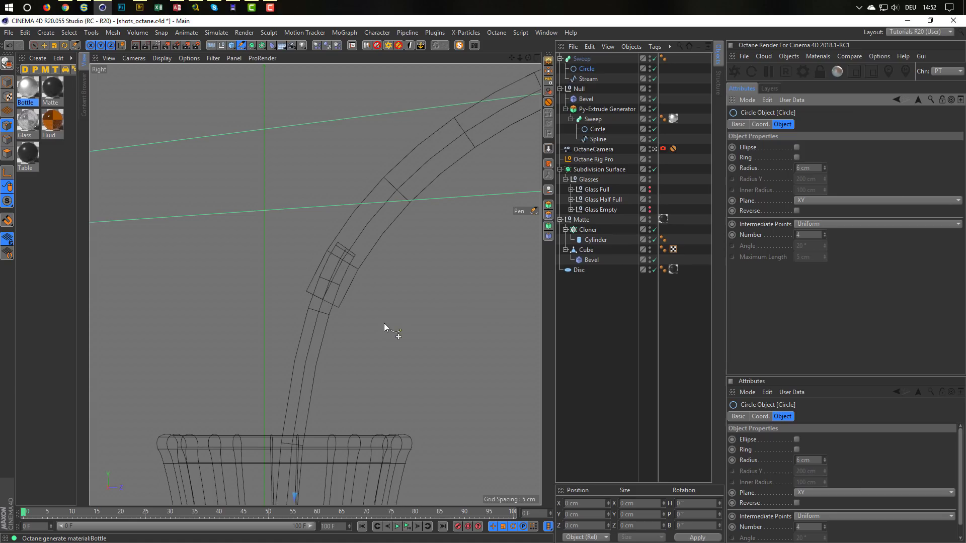
Set the Stream spline's intermediate points to Uniform with a number of 14.
{"action": "left_click", "coordinate": [588, 79]}
{"action": "left_click", "coordinate": [816, 168]}
{"action": "left_click", "coordinate": [819, 199]}
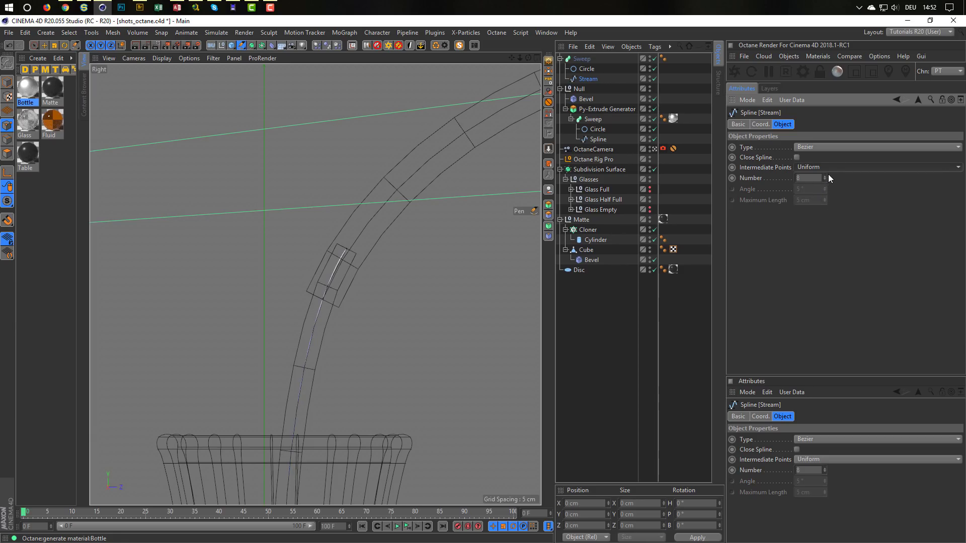
{"action": "left_click", "coordinate": [824, 176]}
{"action": "left_click", "coordinate": [824, 176]}
{"action": "left_click", "coordinate": [824, 176]}
{"action": "left_click", "coordinate": [824, 176]}
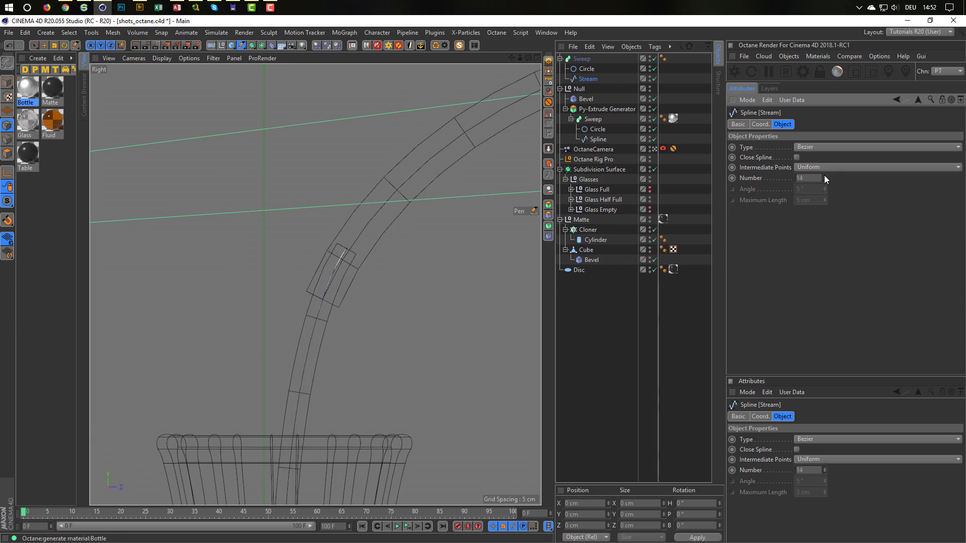
In the Front view, move the Stream spline along X to about 79.5 cm, centred under the tube, and return to the Perspective view.
{"action": "middle_click", "coordinate": [376, 276]}
{"action": "middle_click", "coordinate": [212, 187]}
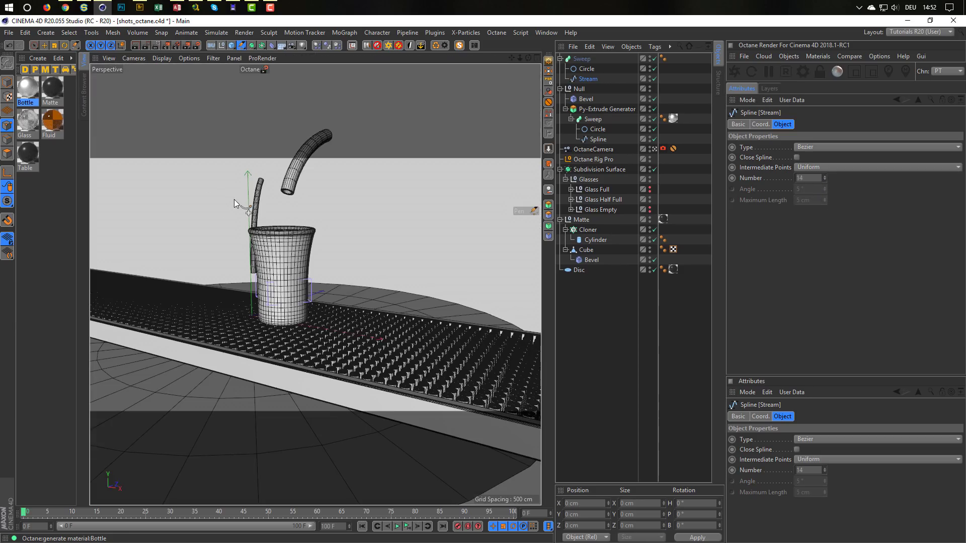
{"action": "middle_click", "coordinate": [234, 199]}
{"action": "middle_click", "coordinate": [396, 370]}
{"action": "scroll", "coordinate": [347, 297], "scroll_direction": "up", "scroll_amount": 3}
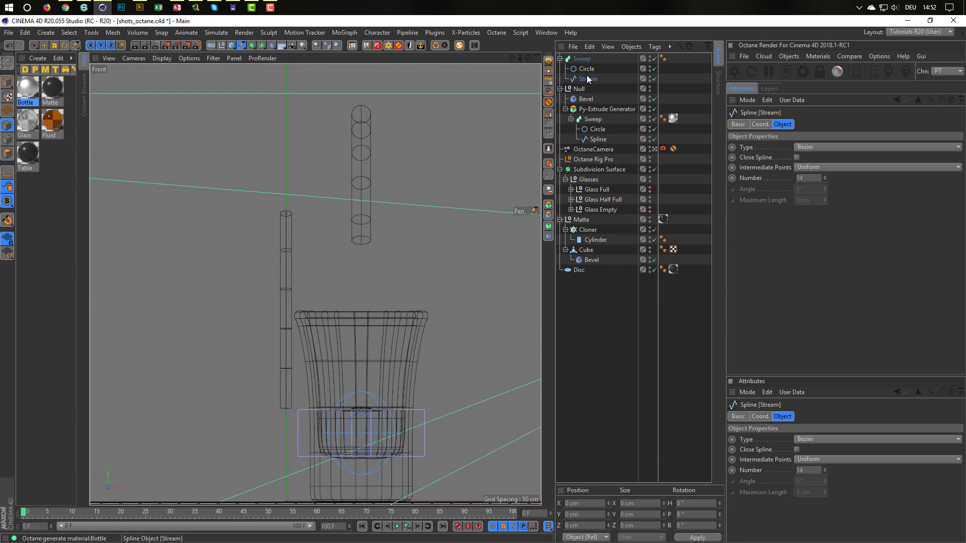
{"action": "left_click", "coordinate": [6, 82]}
{"action": "left_click", "coordinate": [44, 46]}
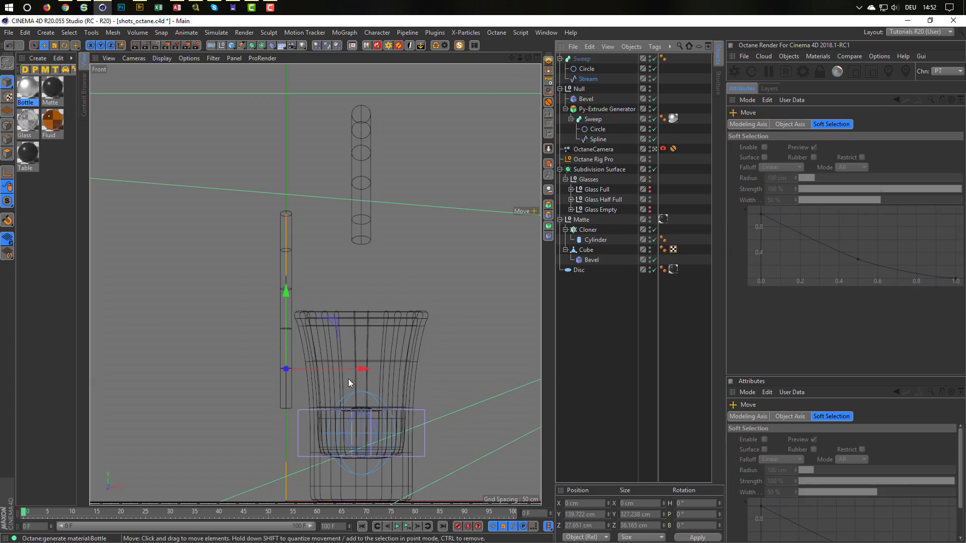
{"action": "left_click_drag", "start_coordinate": [363, 371], "coordinate": [435, 376]}
{"action": "middle_click", "coordinate": [432, 392]}
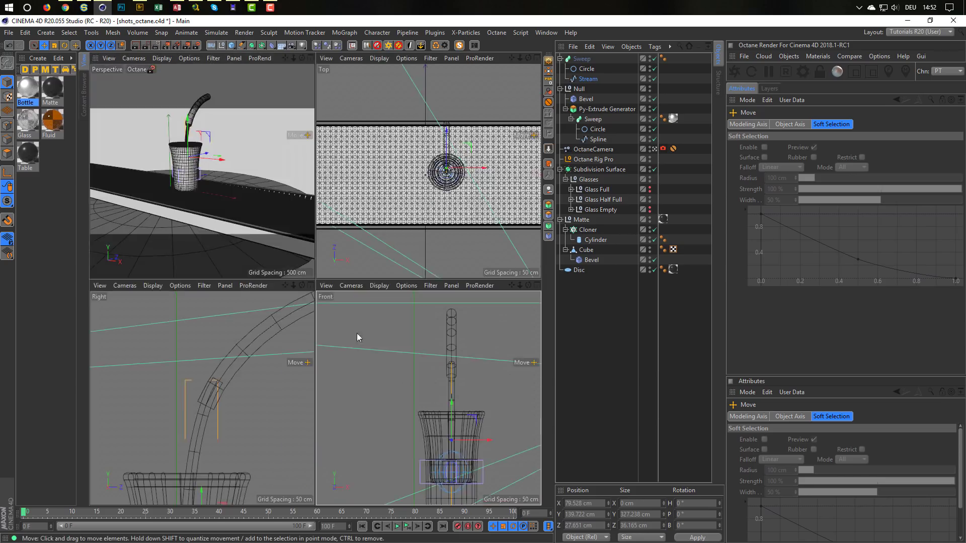
{"action": "middle_click", "coordinate": [252, 210]}
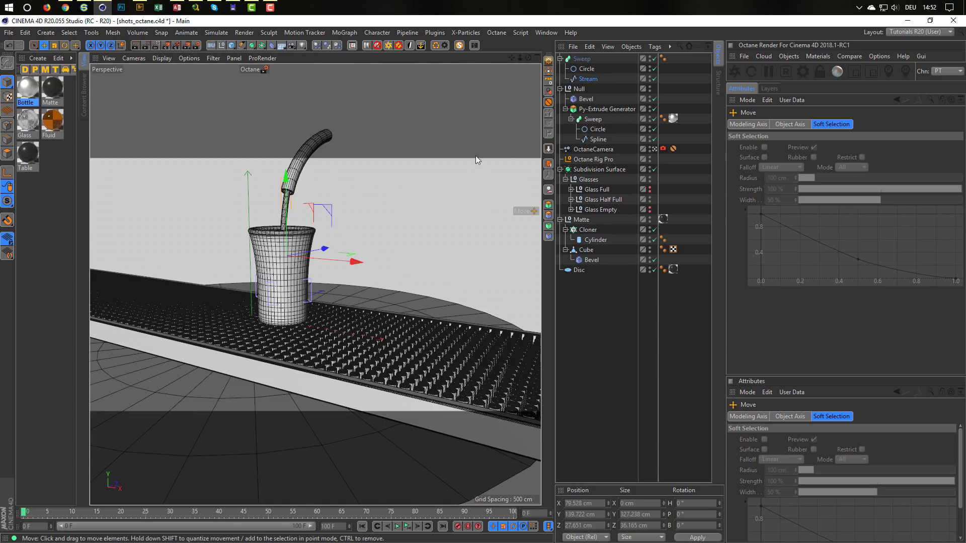
Set the radius of the stream's Circle to 8 cm so the liquid better fills the tube opening.
{"action": "left_click", "coordinate": [663, 149]}
{"action": "scroll", "coordinate": [378, 261], "scroll_direction": "up", "scroll_amount": 3}
{"action": "left_click_drag", "start_coordinate": [379, 259], "coordinate": [376, 308], "text": "alt"}
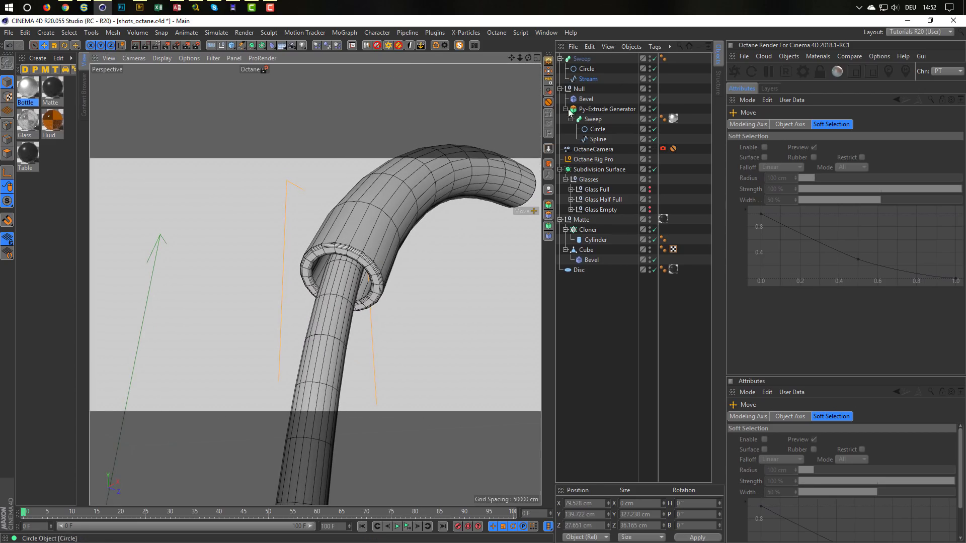
{"action": "left_click", "coordinate": [586, 69]}
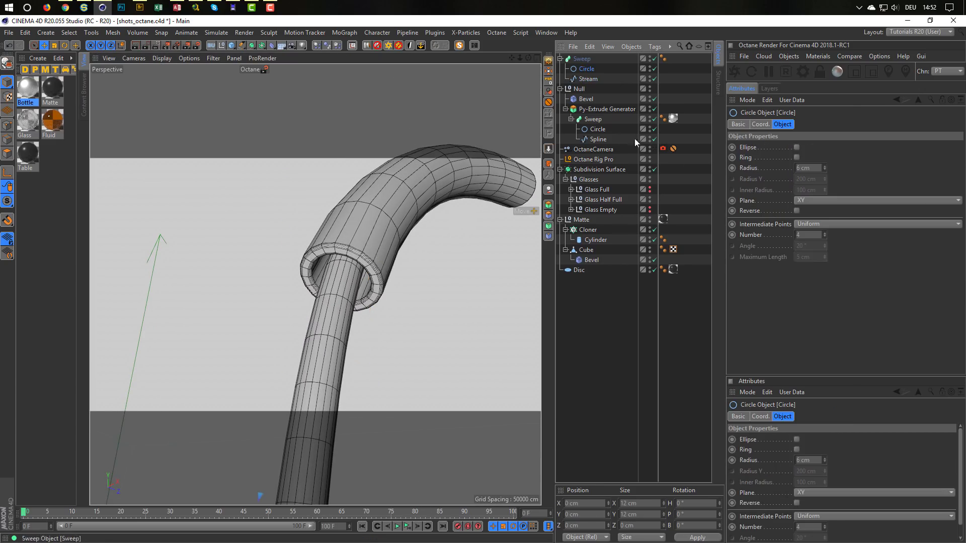
{"action": "left_click", "coordinate": [823, 166]}
{"action": "left_click", "coordinate": [823, 166]}
{"action": "left_click", "coordinate": [824, 166]}
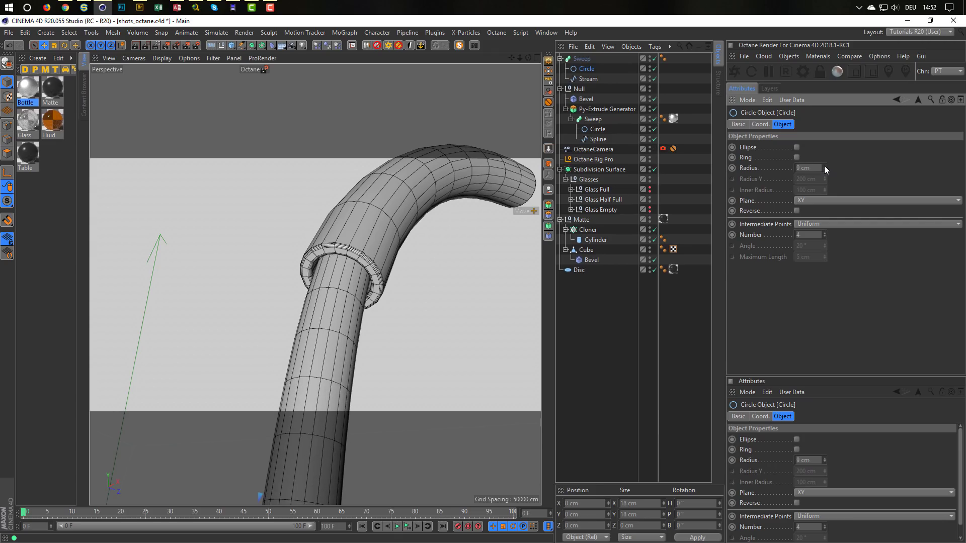
{"action": "scroll", "coordinate": [296, 296], "scroll_direction": "down", "scroll_amount": 5}
{"action": "left_click_drag", "start_coordinate": [297, 296], "coordinate": [401, 236], "text": "alt"}
{"action": "left_click", "coordinate": [823, 170]}
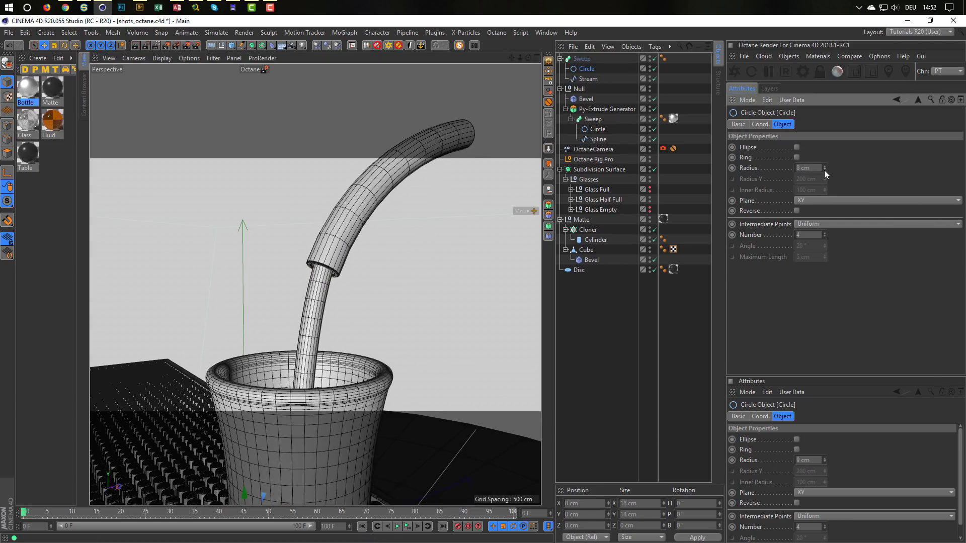
{"action": "scroll", "coordinate": [285, 307], "scroll_direction": "down", "scroll_amount": 3}
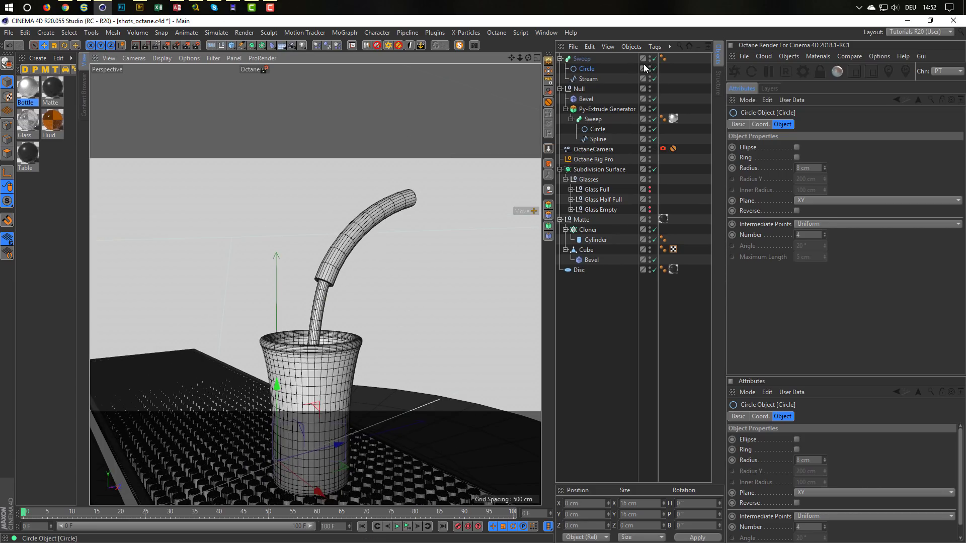
Collapse the liquid's Sweep in the object hierarchy and rename it Stream.
{"action": "left_click", "coordinate": [559, 59]}
{"action": "left_click", "coordinate": [577, 60]}
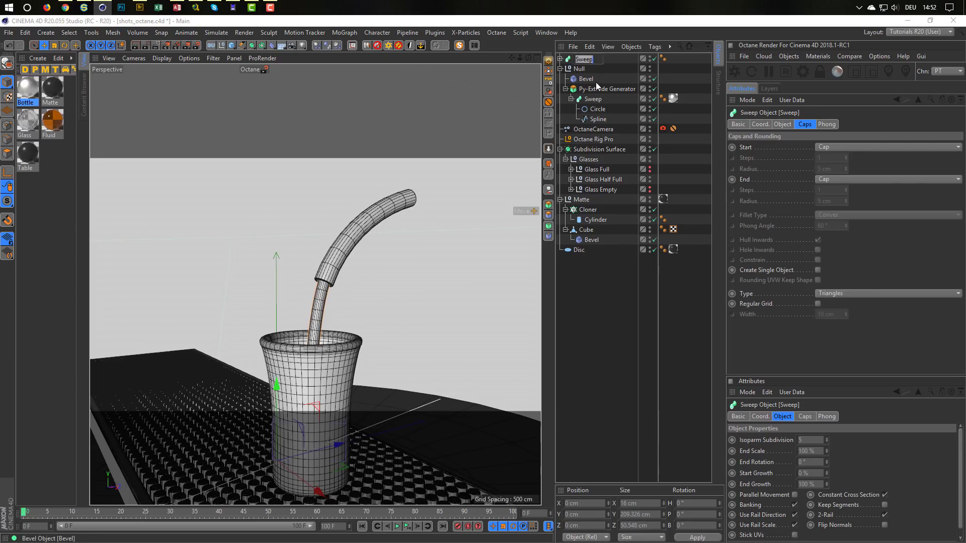
{"action": "type", "text": "Stream"}
{"action": "key", "text": "Return"}
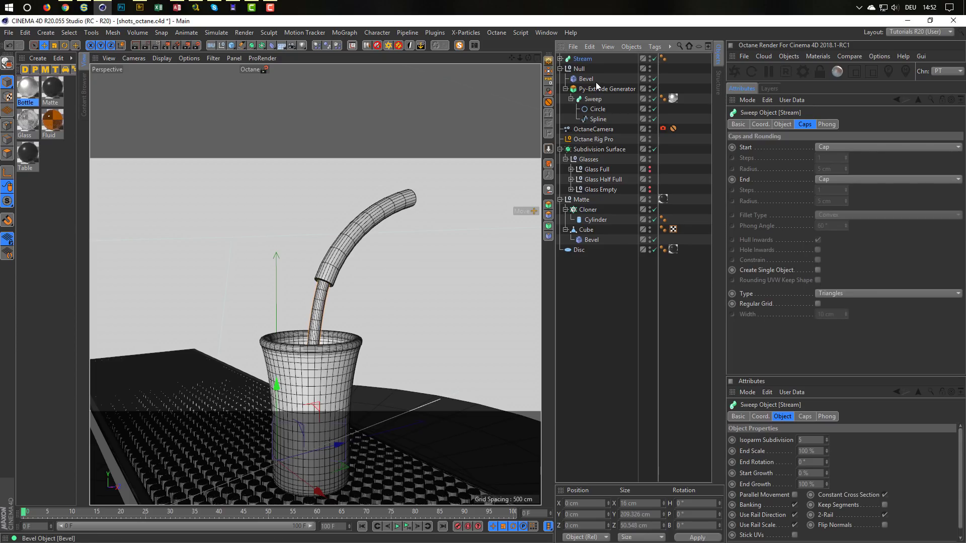
Collapse the Null holding the pourer's Sweep in the object hierarchy and rename it Bottle.
{"action": "left_click", "coordinate": [560, 68]}
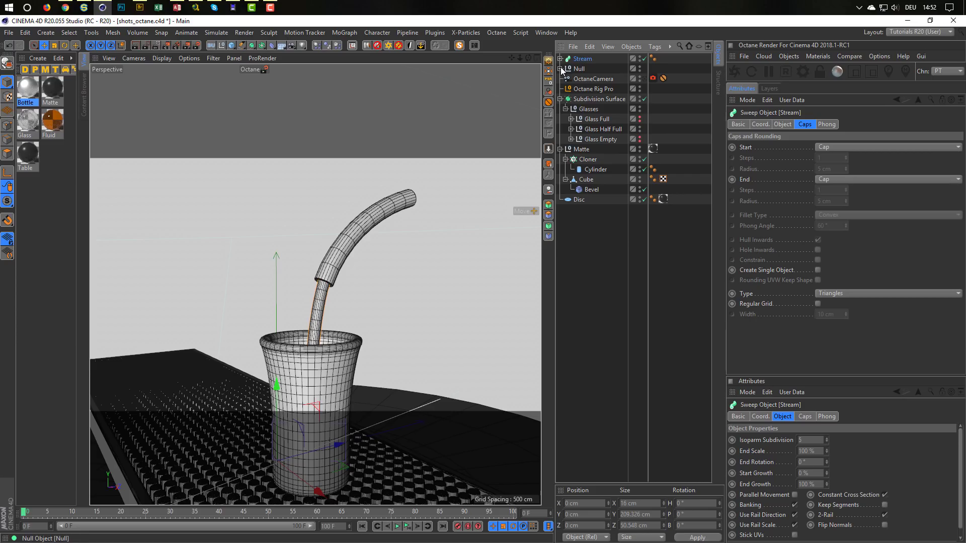
{"action": "double_click", "coordinate": [579, 69]}
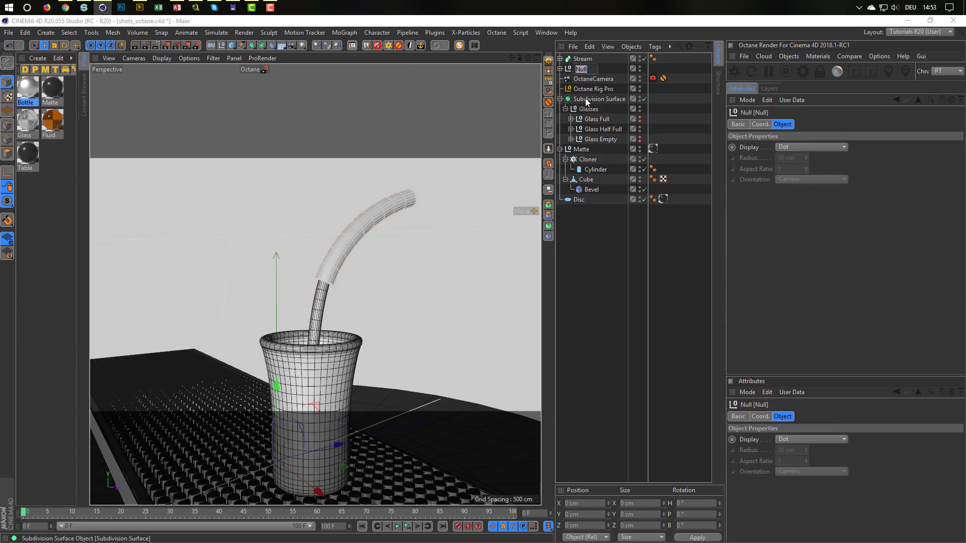
{"action": "type", "text": "Bottle"}
{"action": "key", "text": "Return"}
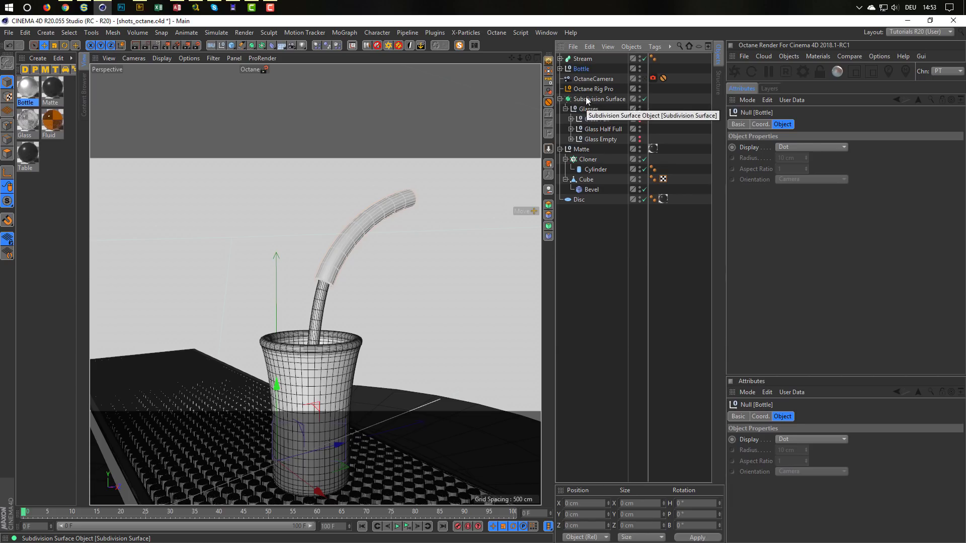
Move the Stream and Bottle objects together to the end of the object hierarchy, below Disc, and save the scene.
{"action": "left_click", "coordinate": [582, 59], "text": "ctrl"}
{"action": "left_click_drag", "start_coordinate": [603, 302], "coordinate": [590, 227]}
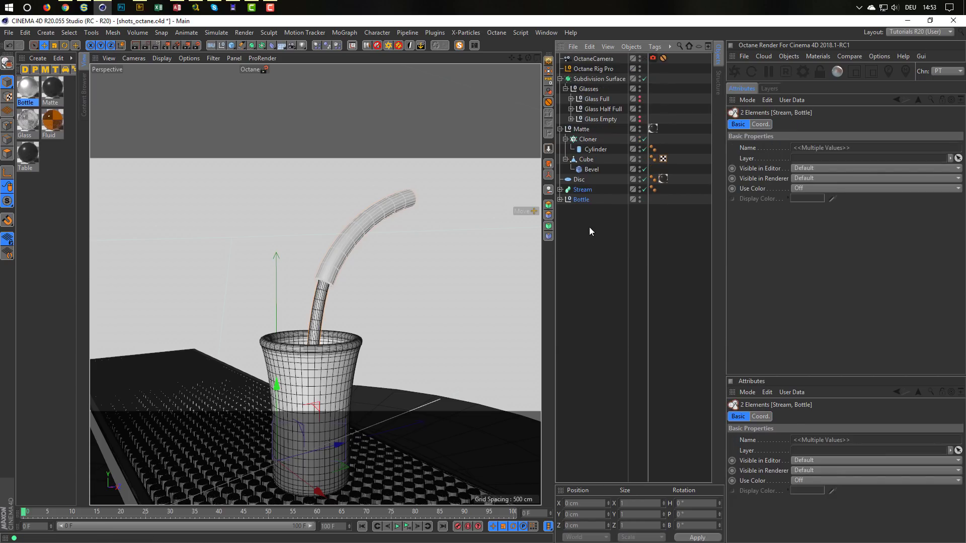
{"action": "key", "text": "ctrl+s"}
Make the Glass Full and Glass Empty groups visible again and start an Octane live render through the OctaneCamera.
{"action": "left_click", "coordinate": [644, 58]}
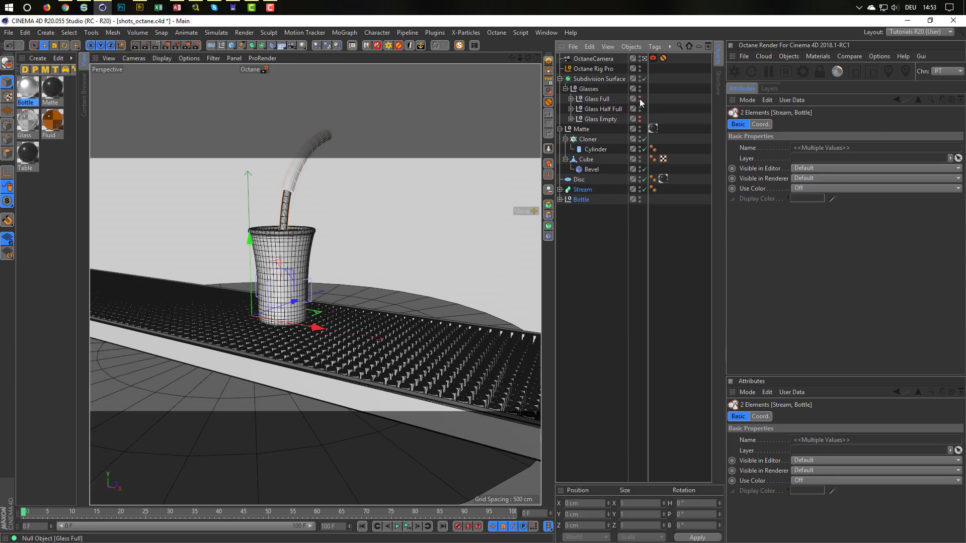
{"action": "left_click", "coordinate": [640, 99], "text": "alt"}
{"action": "left_click", "coordinate": [640, 118], "text": "alt"}
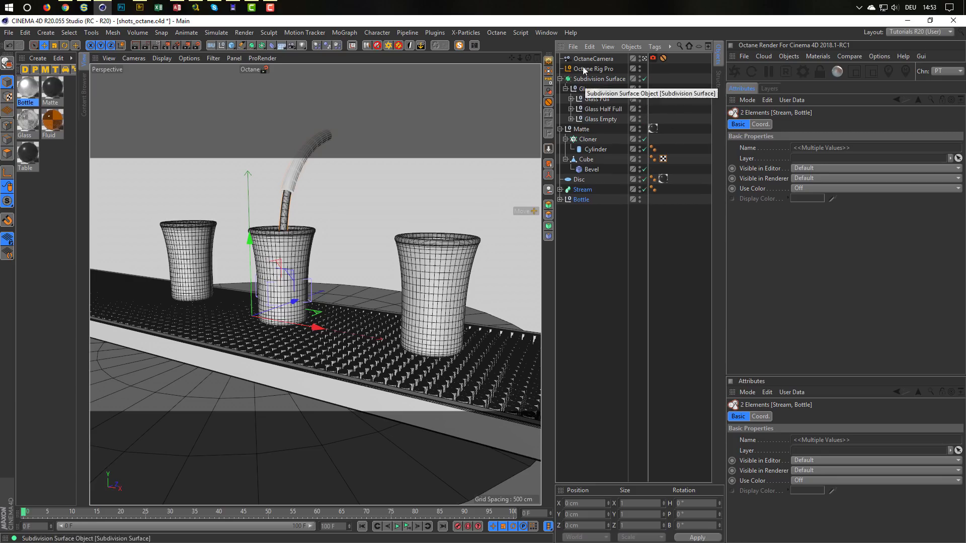
{"action": "left_click", "coordinate": [735, 71]}
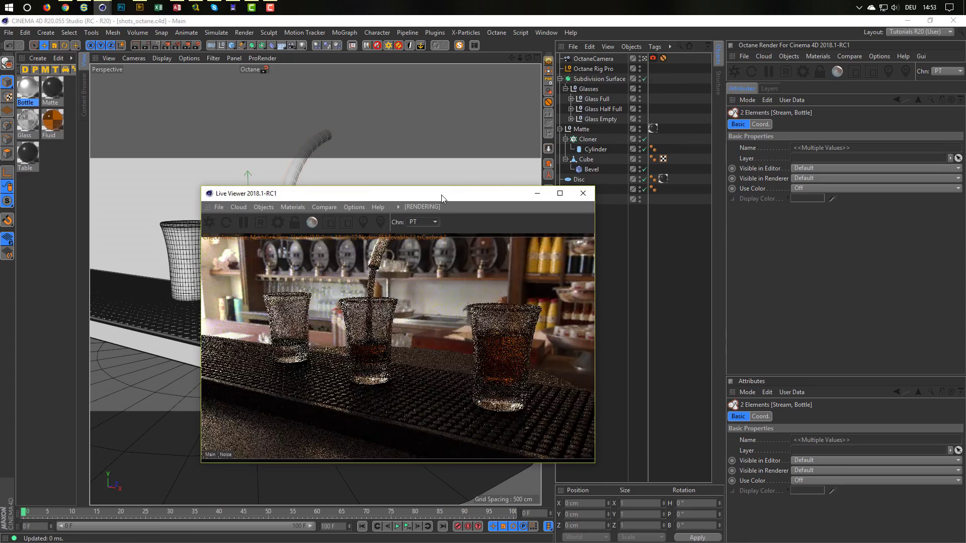
{"action": "left_click_drag", "start_coordinate": [439, 195], "coordinate": [687, 244]}
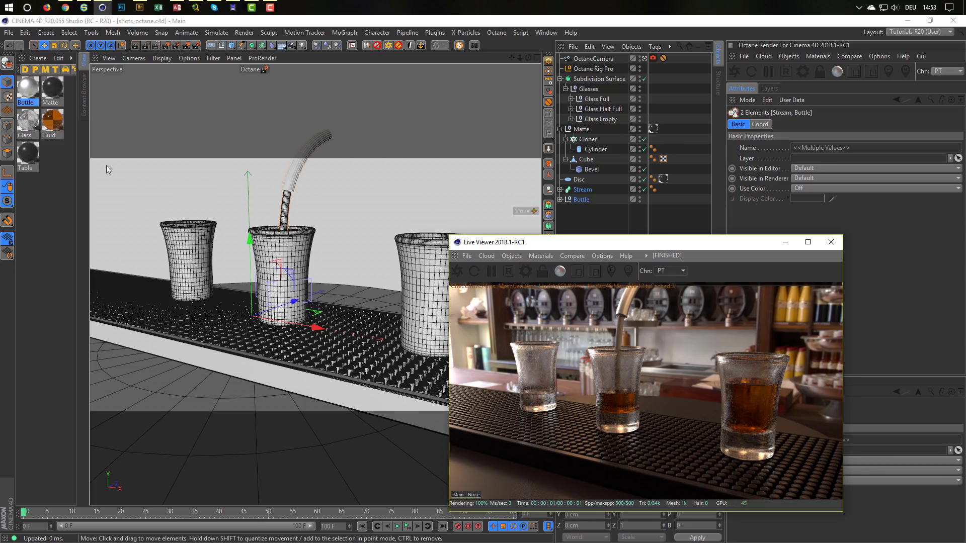
Duplicate the Fluid material, name the copy Stream, and apply it to the Stream sweep object.
{"action": "left_click", "coordinate": [53, 120]}
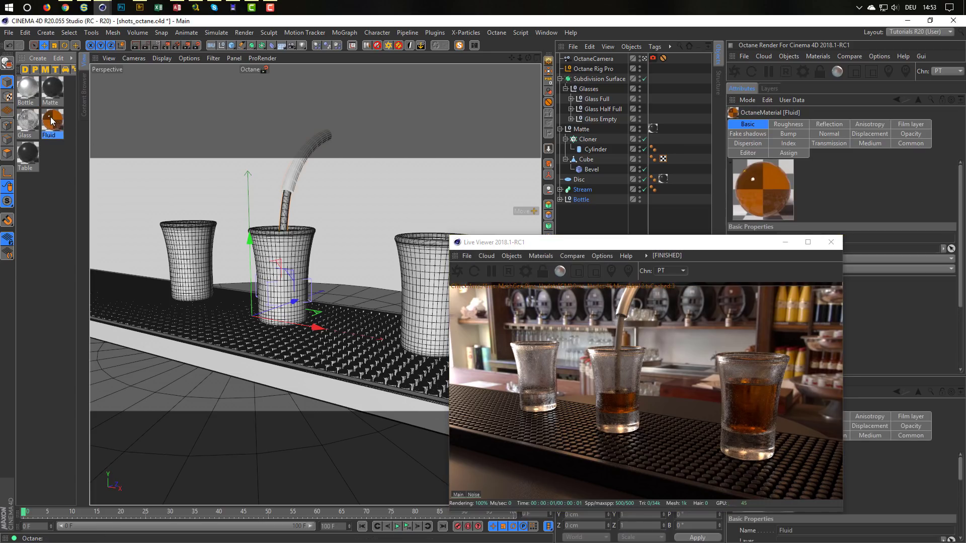
{"action": "left_click_drag", "start_coordinate": [53, 154], "coordinate": [55, 159], "text": "ctrl"}
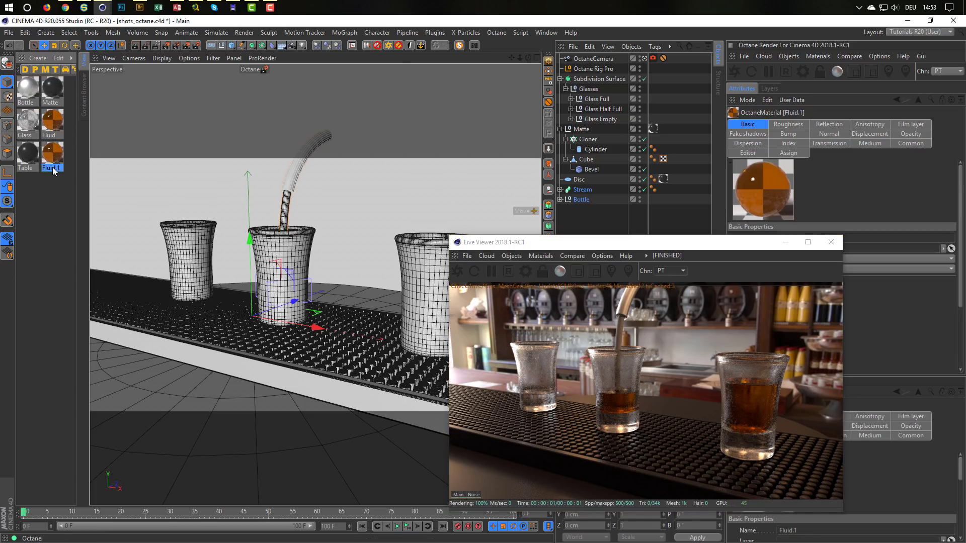
{"action": "double_click", "coordinate": [52, 168]}
{"action": "type", "text": "Stream"}
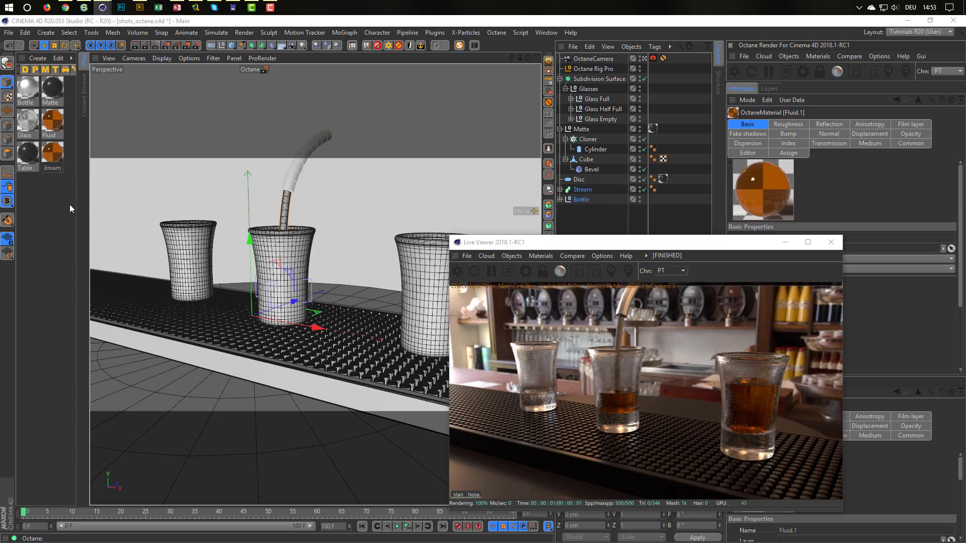
{"action": "key", "text": "Return"}
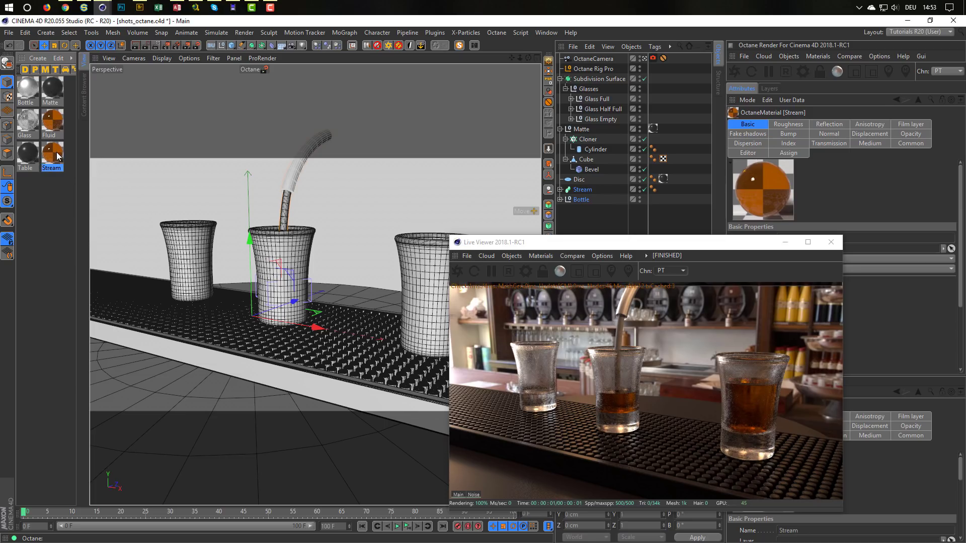
{"action": "left_click_drag", "start_coordinate": [487, 153], "coordinate": [586, 192]}
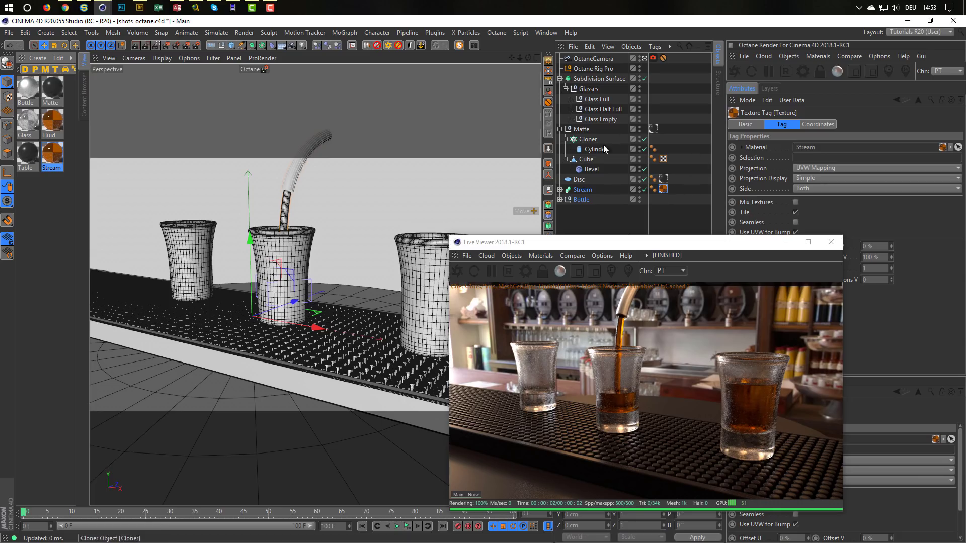
Reduce the radius of the Circle inside the Stream sweep to 6 cm.
{"action": "left_click", "coordinate": [560, 190]}
{"action": "left_click", "coordinate": [585, 200]}
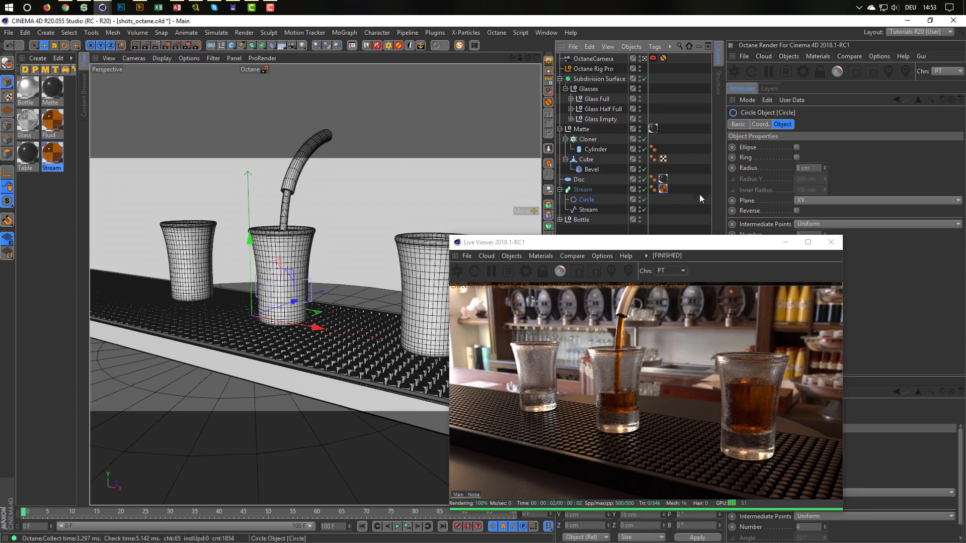
{"action": "left_click", "coordinate": [812, 168]}
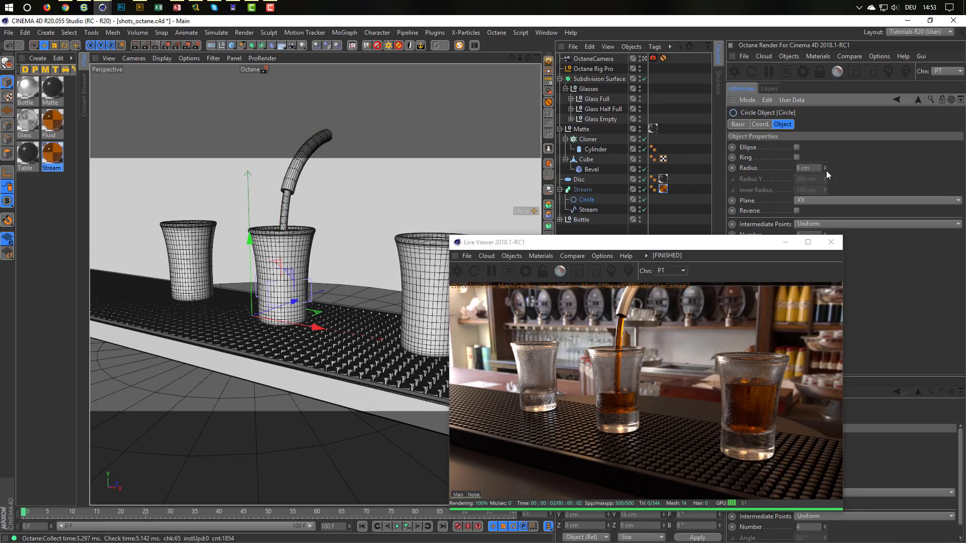
{"action": "left_click", "coordinate": [823, 168]}
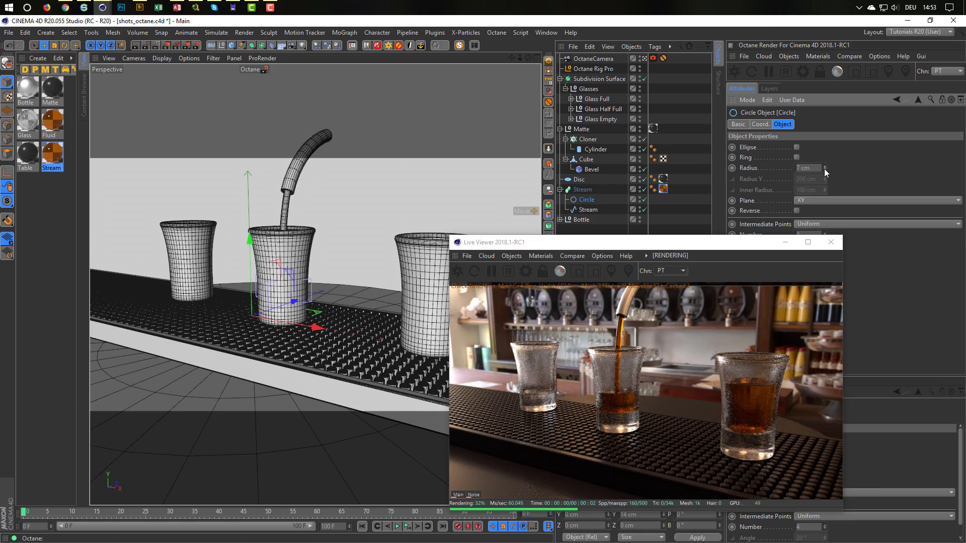
{"action": "left_click", "coordinate": [824, 168]}
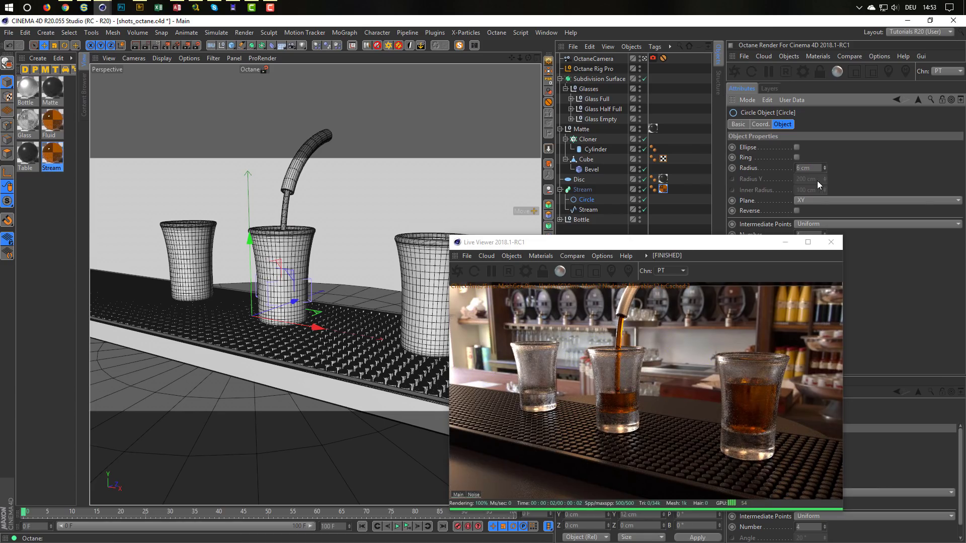
In the Right view, lower the bottom point of the Stream spline slightly into the liquid, and return to Model mode.
{"action": "middle_click", "coordinate": [282, 358]}
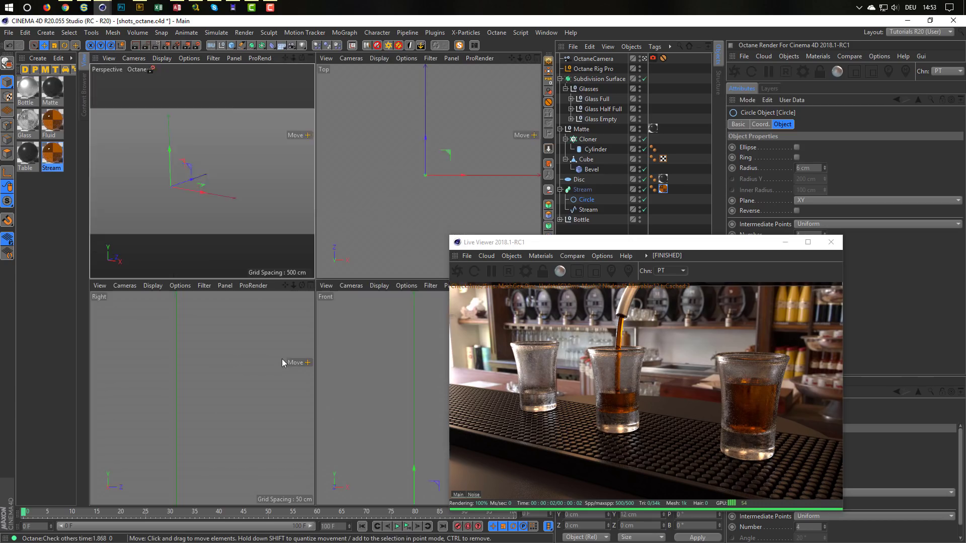
{"action": "middle_click", "coordinate": [283, 445]}
{"action": "middle_click_drag", "start_coordinate": [283, 446], "coordinate": [299, 174], "text": "alt"}
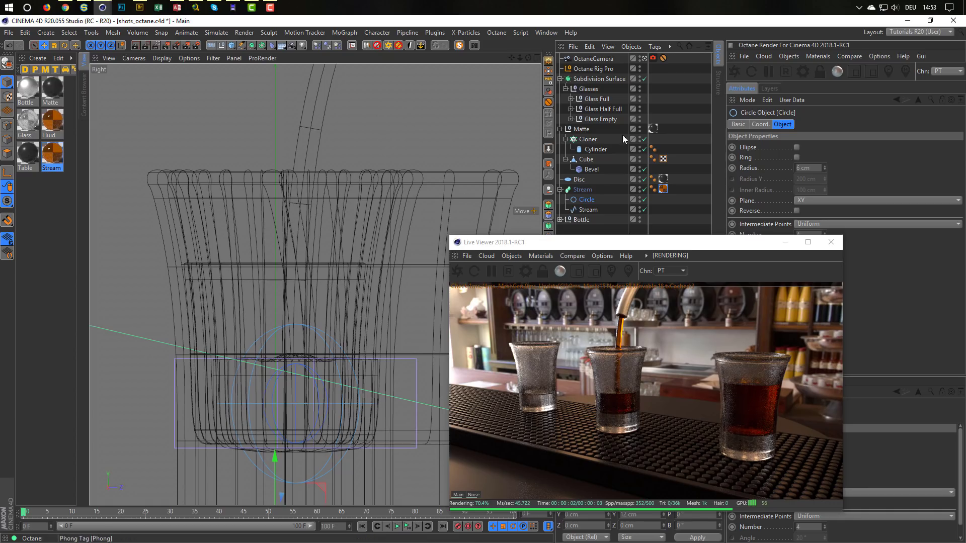
{"action": "left_click", "coordinate": [588, 210]}
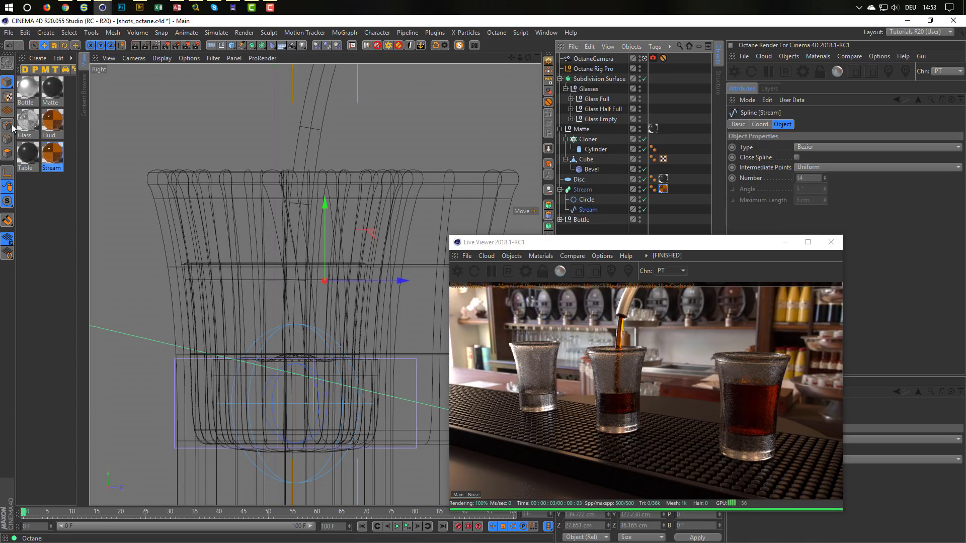
{"action": "key", "text": "9"}
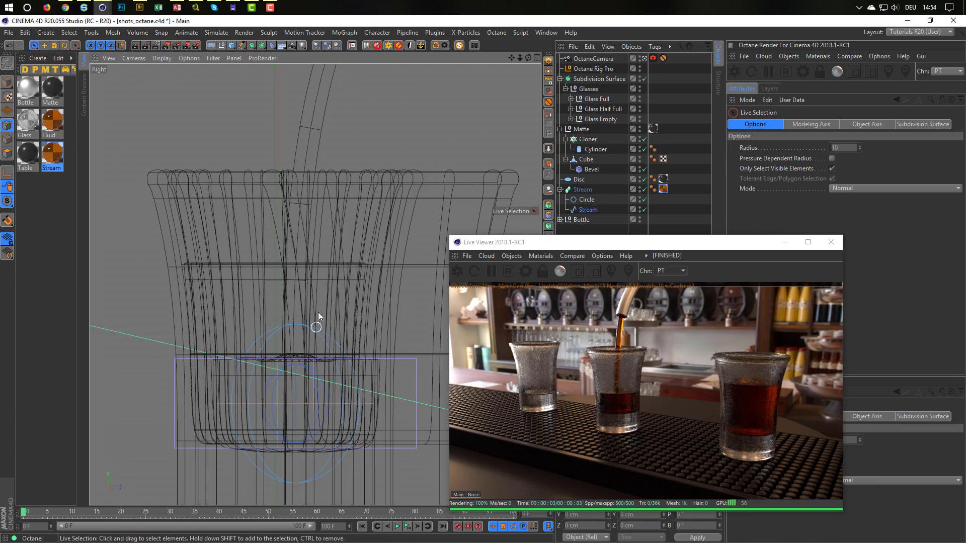
{"action": "mouse_move", "coordinate": [316, 366]}
{"action": "left_mouse_down"}
{"action": "mouse_move", "coordinate": [263, 359]}
{"action": "mouse_move", "coordinate": [324, 344]}
{"action": "left_mouse_up"}
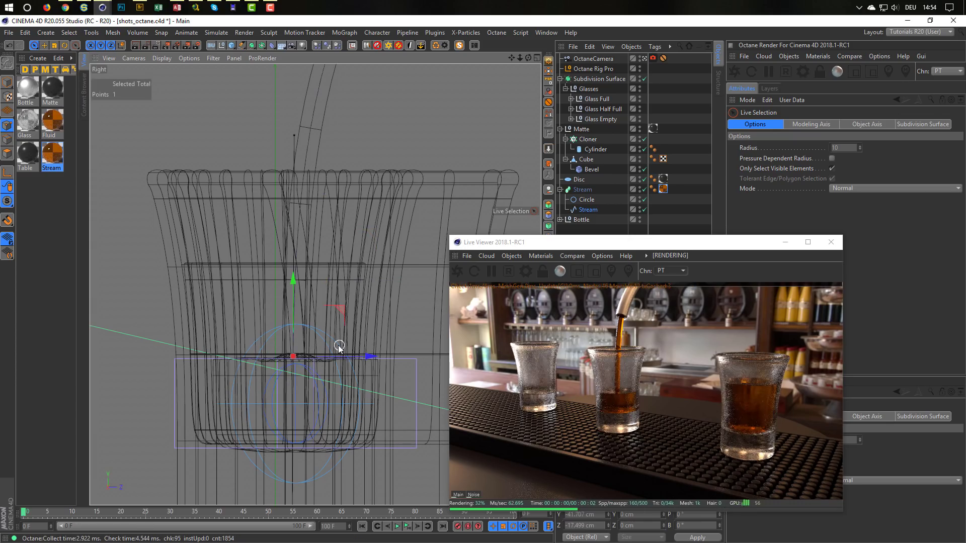
{"action": "left_click_drag", "start_coordinate": [295, 280], "coordinate": [293, 287]}
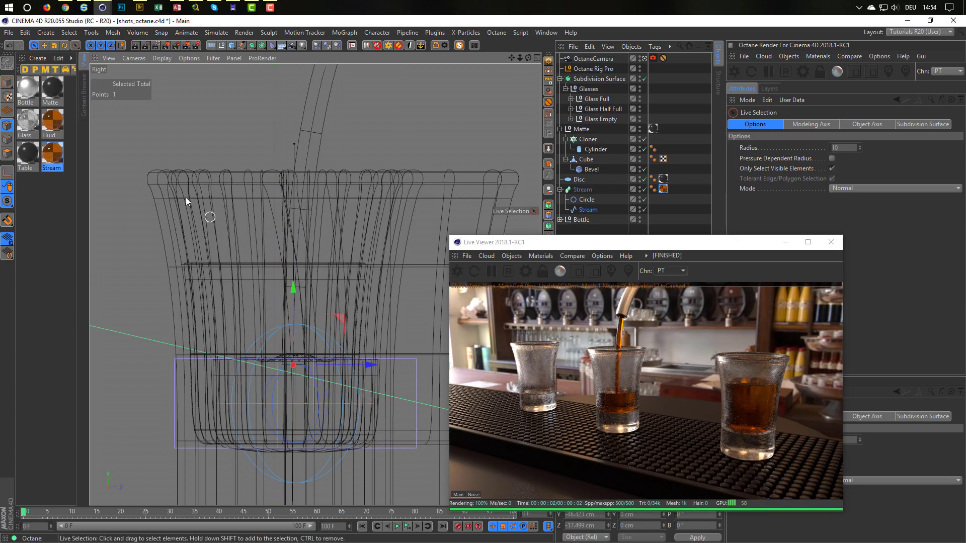
{"action": "left_click", "coordinate": [10, 84]}
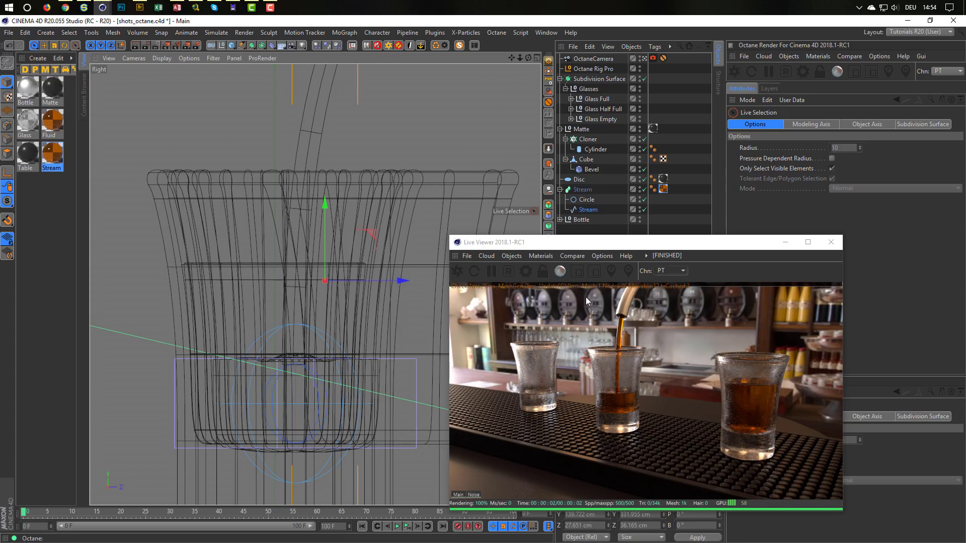
In the Octane Node Editor, set the Stream material's RgbSpectrum transmission colour to H 44°, S 72 %, V 96 %.
{"action": "left_click", "coordinate": [56, 156]}
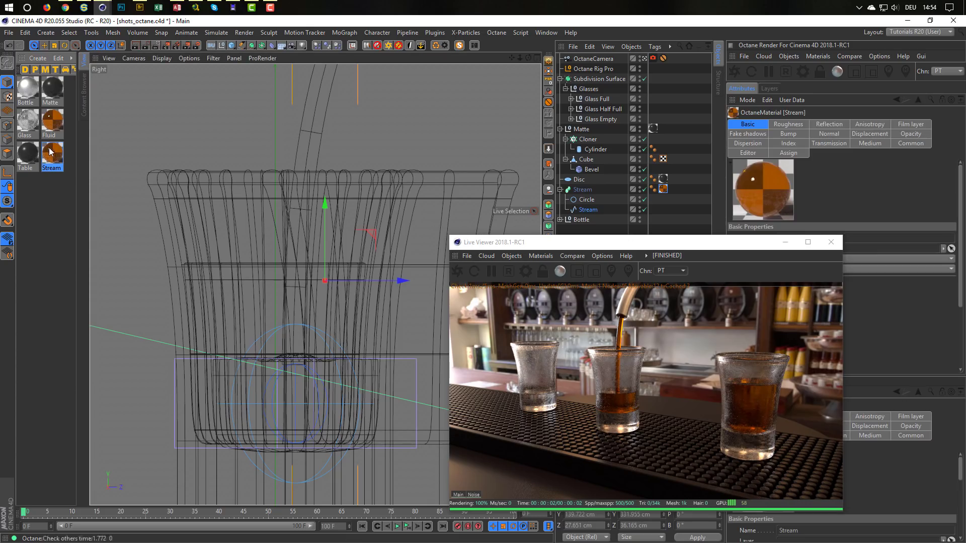
{"action": "left_click", "coordinate": [473, 47]}
{"action": "left_click_drag", "start_coordinate": [401, 195], "coordinate": [227, 126]}
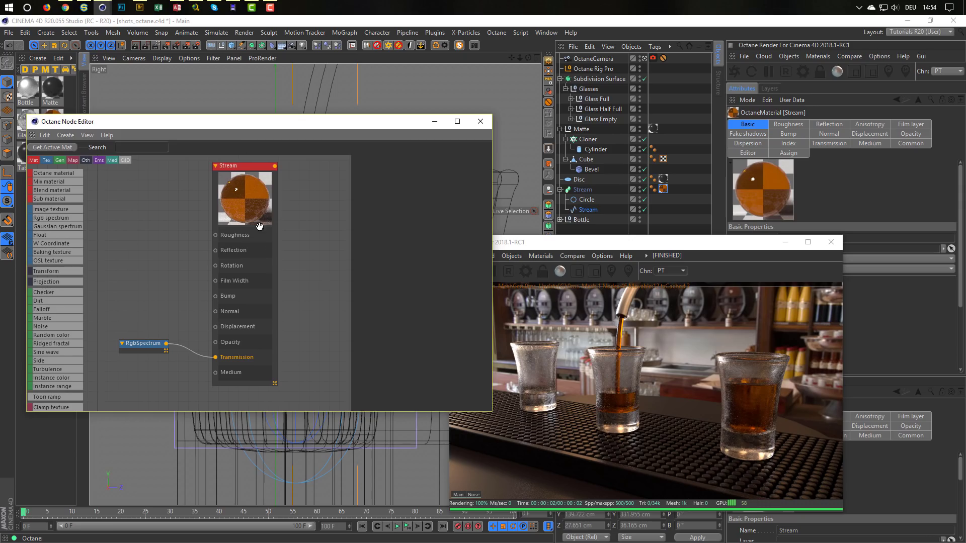
{"action": "left_click", "coordinate": [139, 345]}
{"action": "mouse_move", "coordinate": [484, 222]}
{"action": "left_mouse_down"}
{"action": "mouse_move", "coordinate": [469, 223]}
{"action": "mouse_move", "coordinate": [485, 231]}
{"action": "left_mouse_up"}
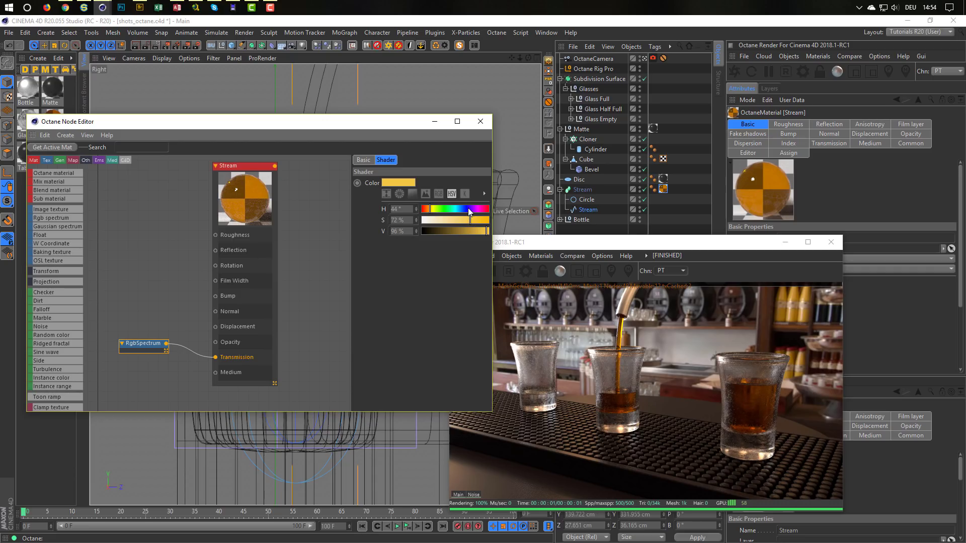
{"action": "left_click_drag", "start_coordinate": [490, 114], "coordinate": [489, 116]}
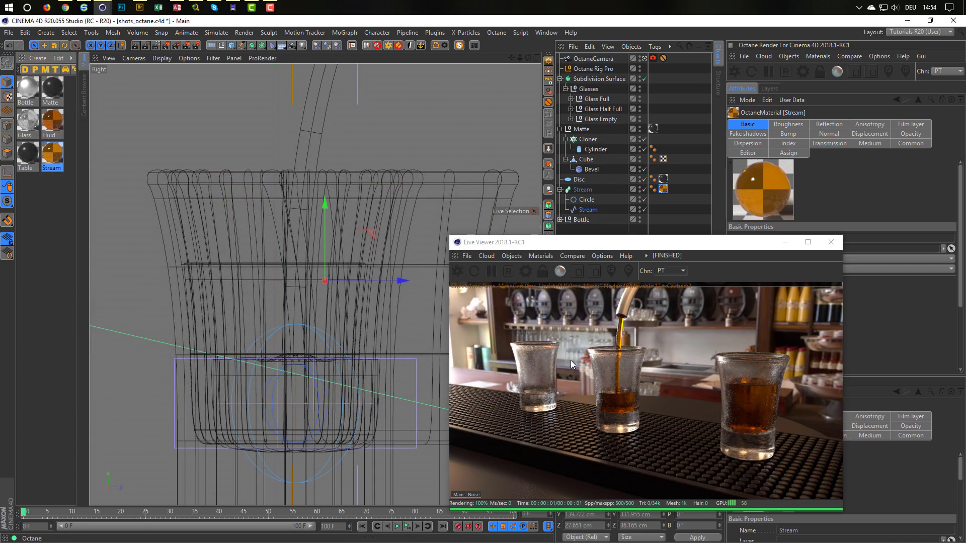
Return to the Perspective view and collapse the Stream and Matte groups in the object hierarchy.
{"action": "middle_click", "coordinate": [419, 175]}
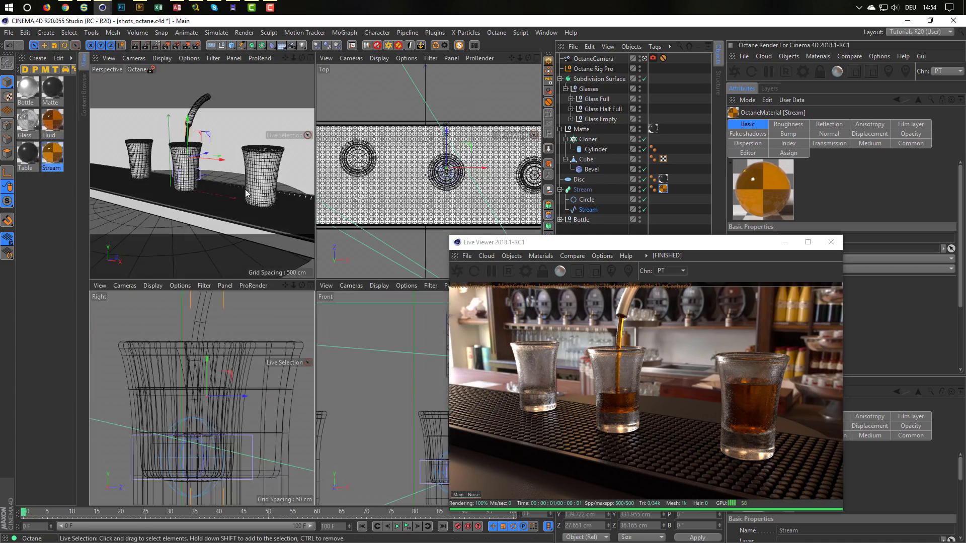
{"action": "middle_click", "coordinate": [268, 215]}
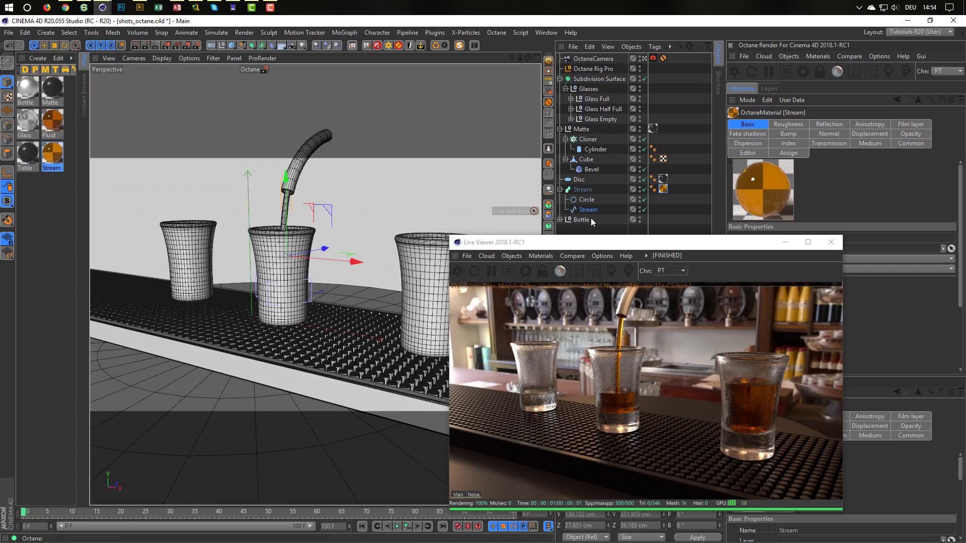
{"action": "left_click", "coordinate": [560, 189]}
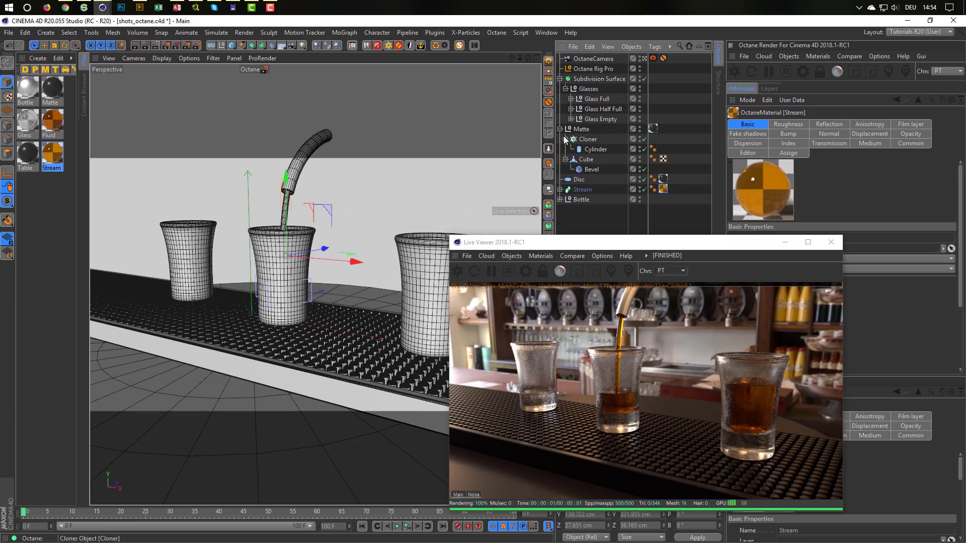
{"action": "left_click", "coordinate": [560, 130]}
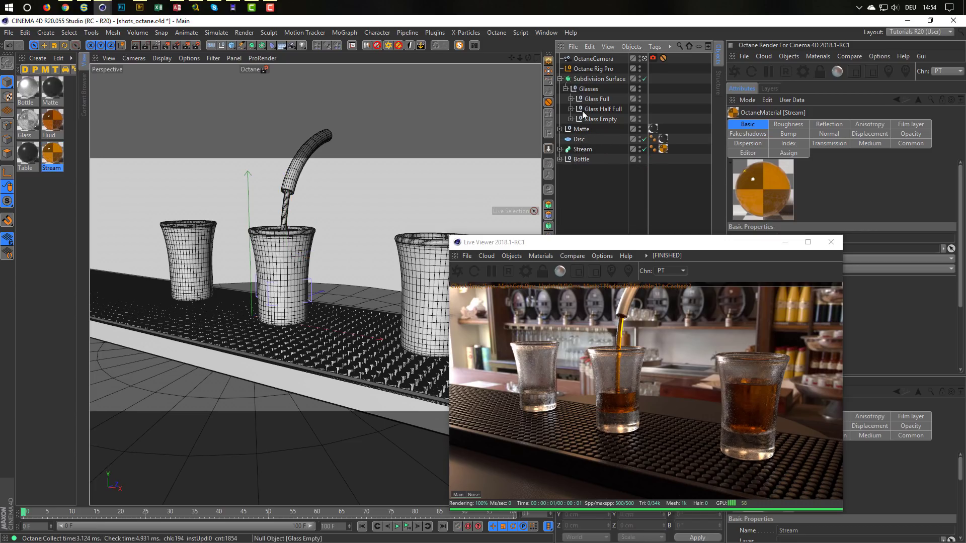
Create an Instance of the Glass Full group, with the live render window moved clear of the glasses.
{"action": "left_click", "coordinate": [590, 99]}
{"action": "left_click_drag", "start_coordinate": [677, 247], "coordinate": [764, 241]}
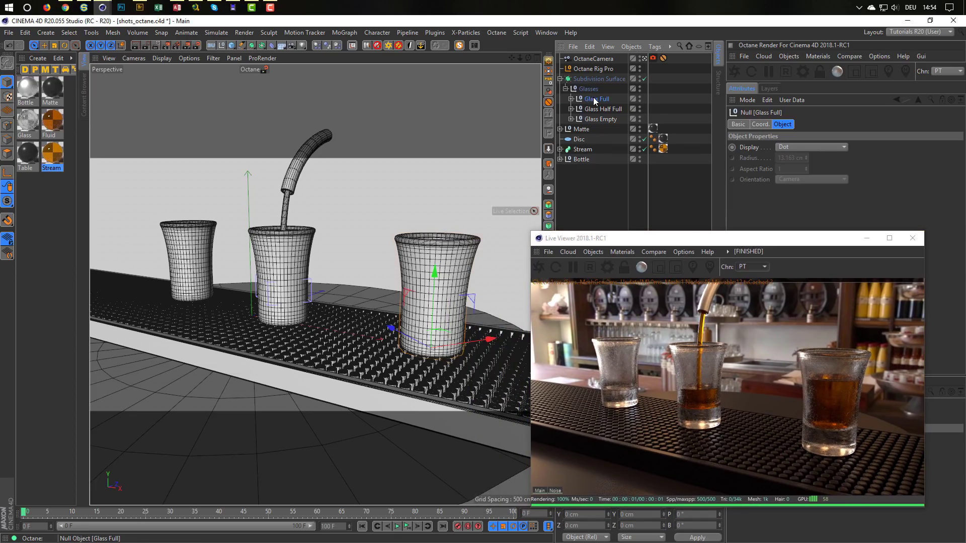
{"action": "left_click", "coordinate": [262, 46]}
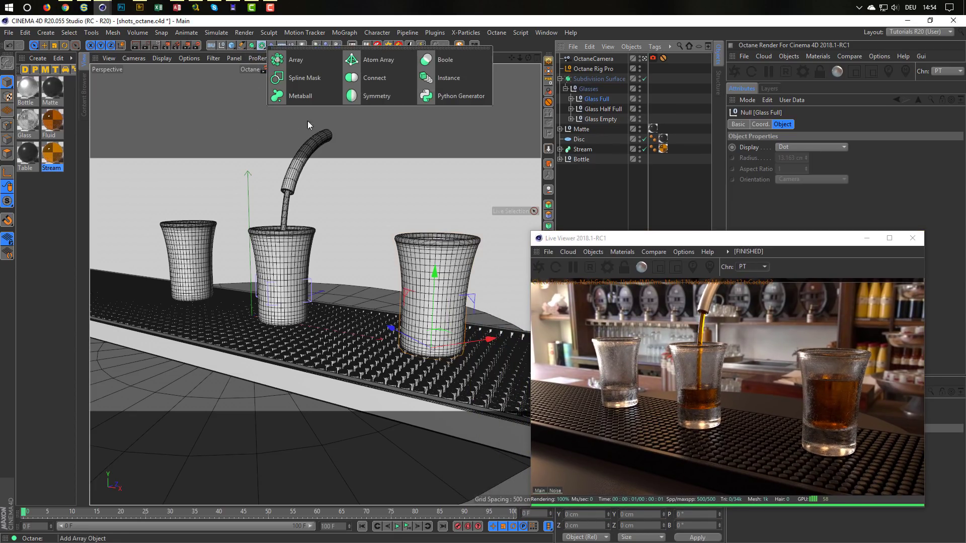
{"action": "left_click", "coordinate": [425, 82]}
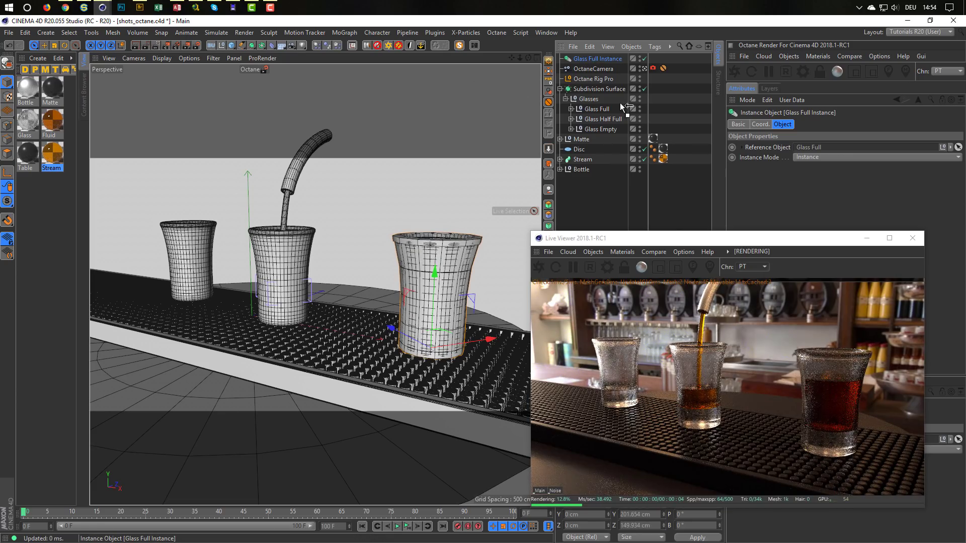
Place Glass Full Instance below Glass Full in the Glasses group and slide the instance along the bar mat towards the pouring glass.
{"action": "left_click_drag", "start_coordinate": [603, 110], "coordinate": [603, 115]}
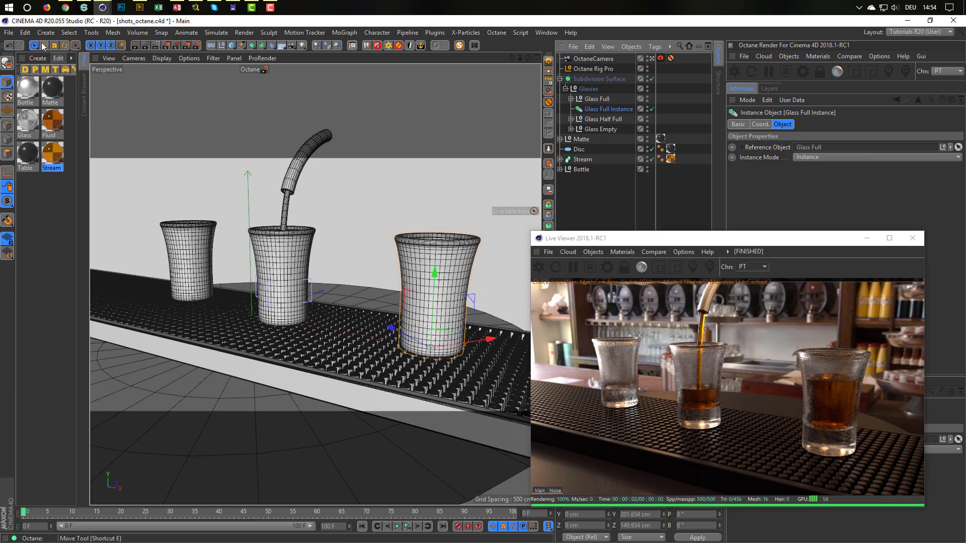
{"action": "key", "text": "e"}
{"action": "left_click_drag", "start_coordinate": [444, 331], "coordinate": [393, 322], "text": "ctrl"}
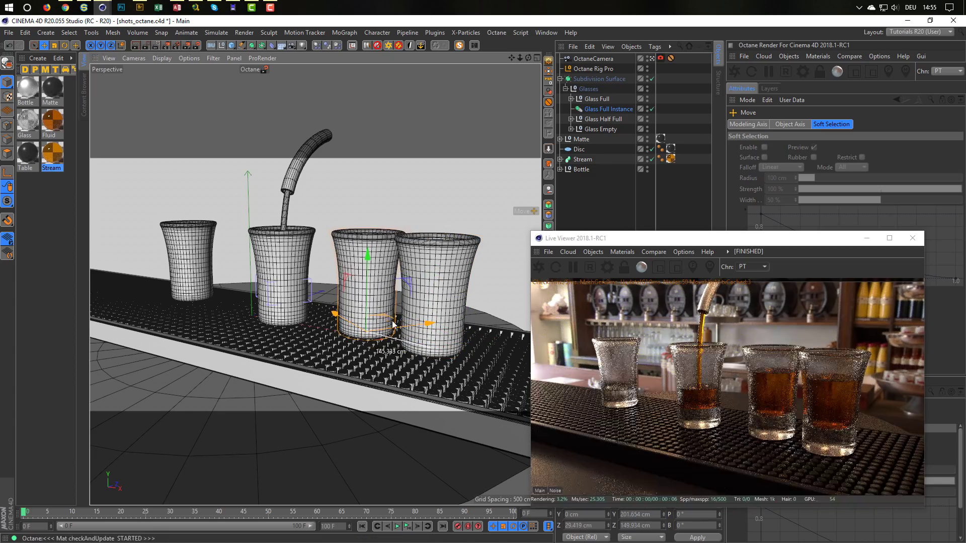
Move Glass Full farther along the mat, and reposition Glass Full Instance in the gap and rotate it around its vertical axis.
{"action": "left_click", "coordinate": [598, 99]}
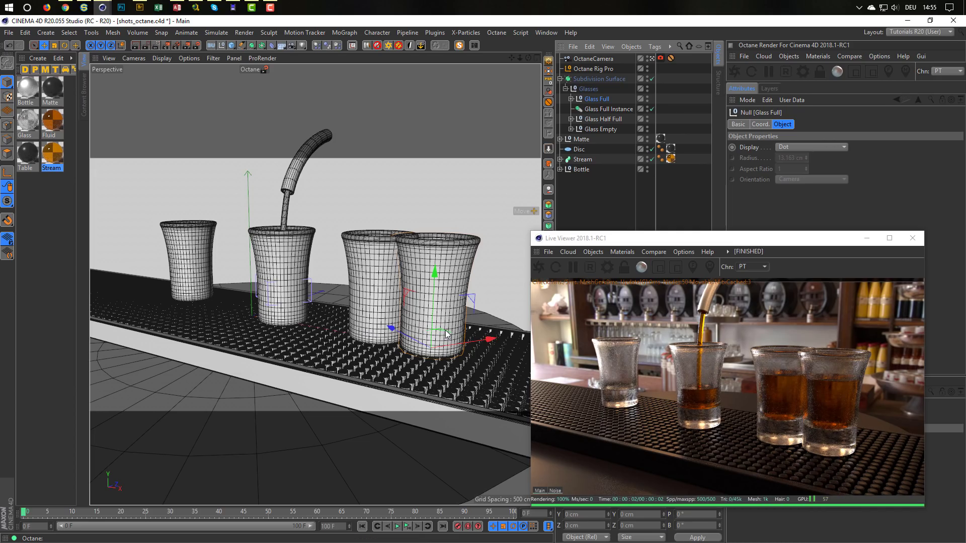
{"action": "left_click_drag", "start_coordinate": [446, 334], "coordinate": [494, 345]}
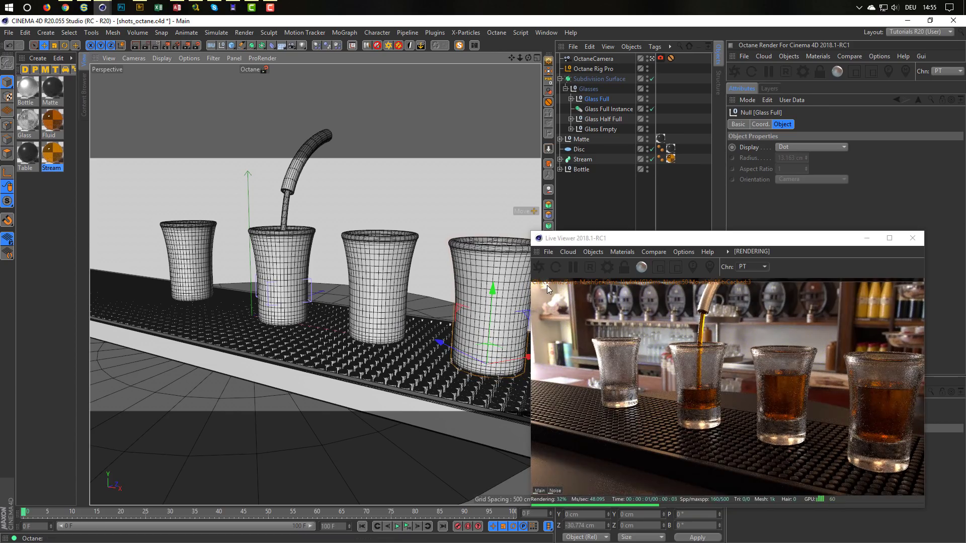
{"action": "left_click", "coordinate": [601, 109]}
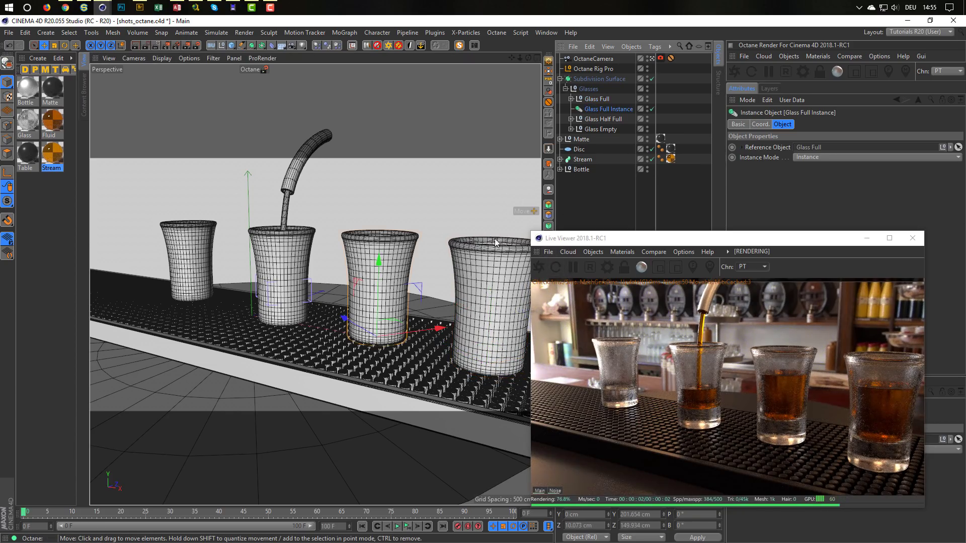
{"action": "mouse_move", "coordinate": [394, 318]}
{"action": "left_mouse_down"}
{"action": "mouse_move", "coordinate": [408, 319]}
{"action": "mouse_move", "coordinate": [395, 342]}
{"action": "mouse_move", "coordinate": [408, 301]}
{"action": "mouse_move", "coordinate": [407, 321]}
{"action": "left_mouse_up"}
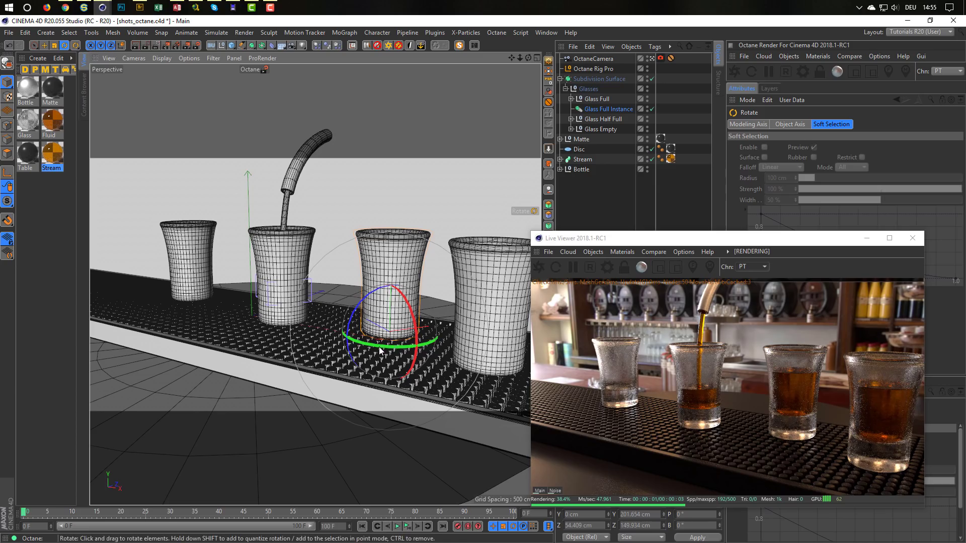
{"action": "left_click_drag", "start_coordinate": [395, 346], "coordinate": [488, 320]}
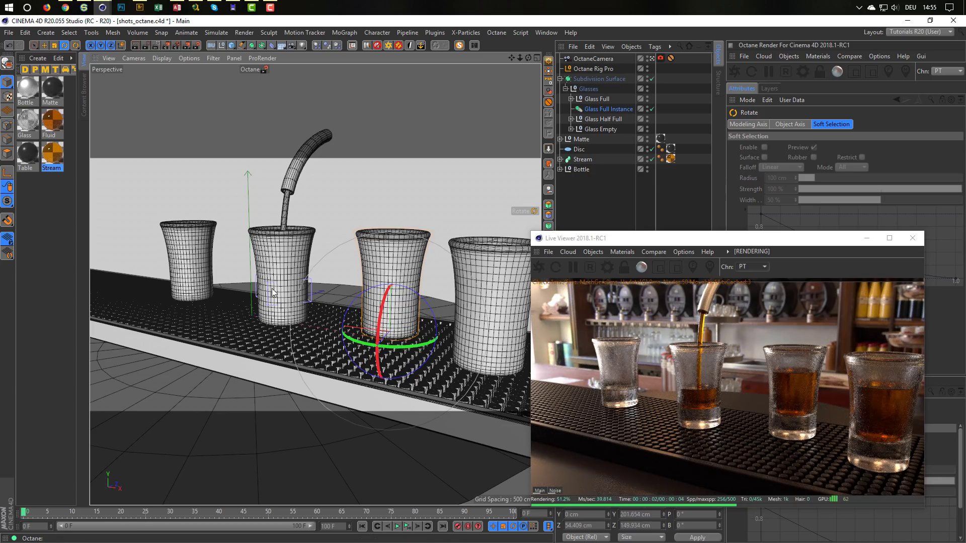
Move the Glass Empty group along the mat closer to the pouring glass.
{"action": "left_click", "coordinate": [602, 129]}
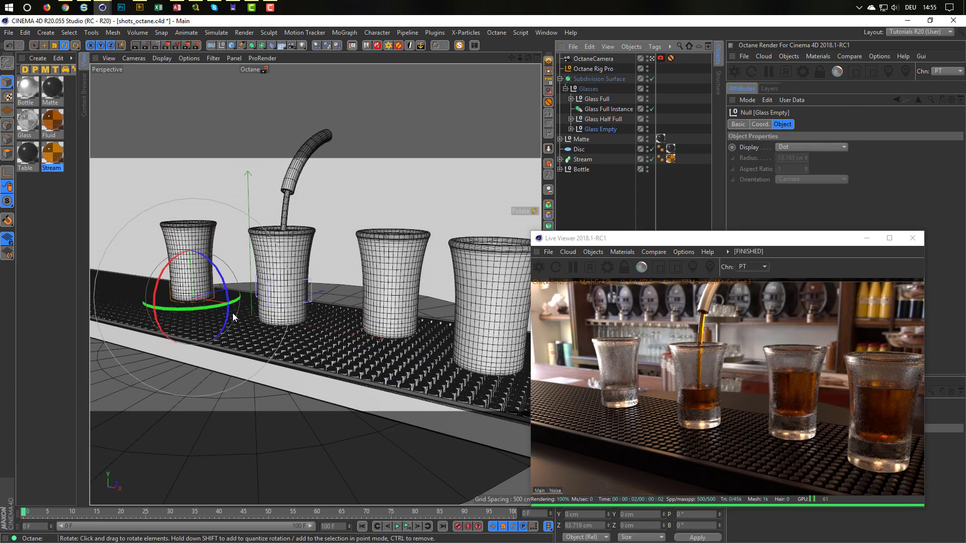
{"action": "key", "text": "e"}
{"action": "left_click_drag", "start_coordinate": [249, 307], "coordinate": [277, 314]}
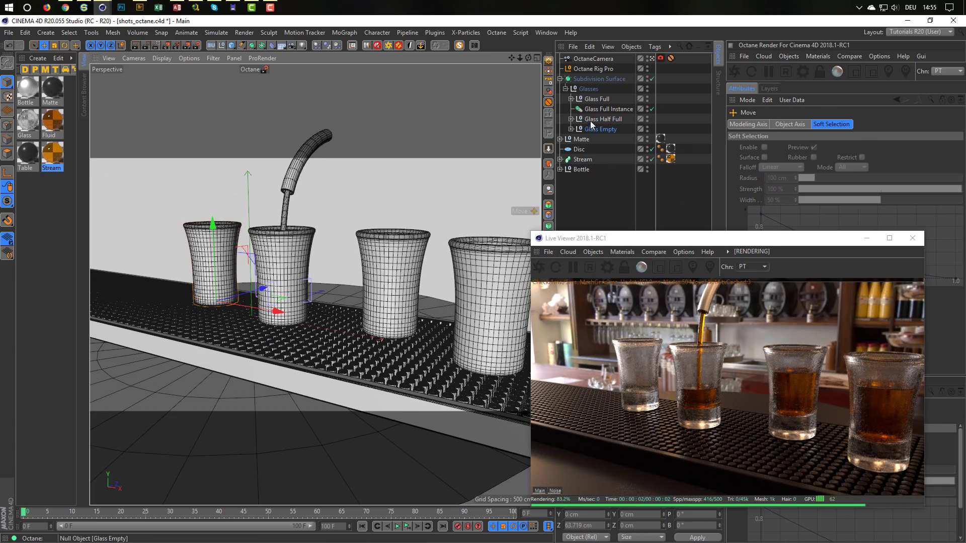
Duplicate Glass Full Instance twice, placing the copies one after another beyond the empty glass at the far end of the row.
{"action": "left_click", "coordinate": [600, 110]}
{"action": "left_click_drag", "start_coordinate": [599, 110], "coordinate": [599, 115], "text": "ctrl"}
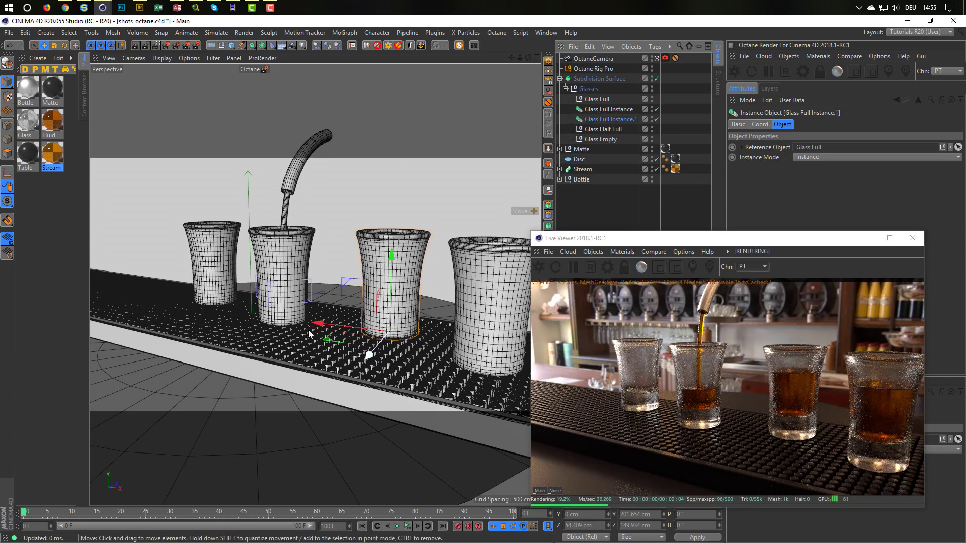
{"action": "left_click_drag", "start_coordinate": [328, 339], "coordinate": [73, 297]}
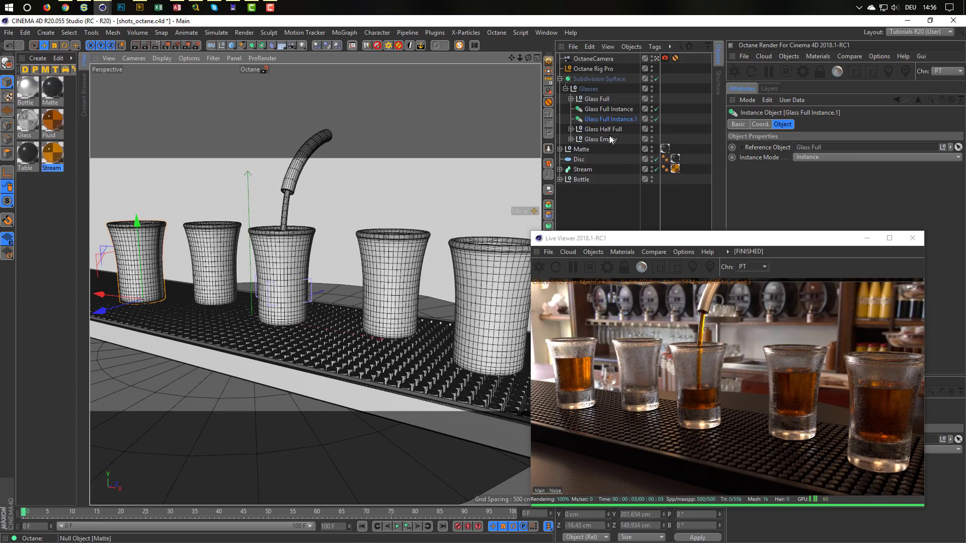
{"action": "left_click_drag", "start_coordinate": [608, 120], "coordinate": [606, 125], "text": "ctrl"}
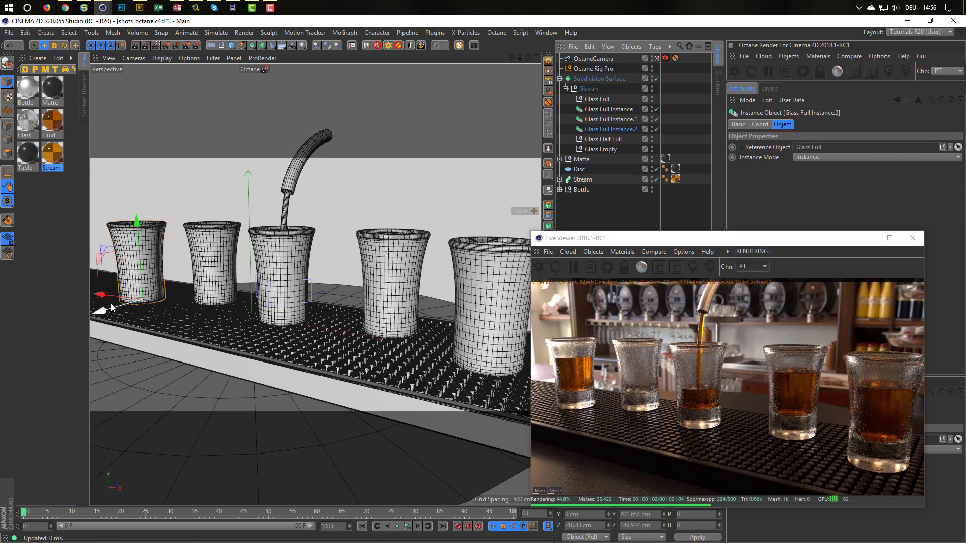
{"action": "left_click_drag", "start_coordinate": [114, 308], "coordinate": [93, 308]}
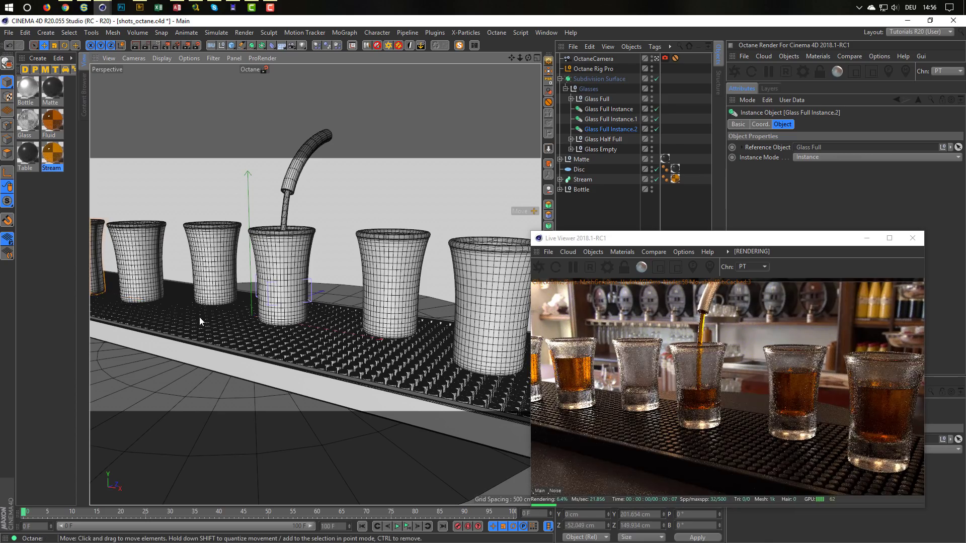
In the Top view, shift the farthest glass instance towards the mat's back edge, and save the scene from the Perspective view.
{"action": "middle_click", "coordinate": [198, 317]}
{"action": "middle_click_drag", "start_coordinate": [353, 195], "coordinate": [498, 201], "text": "alt"}
{"action": "left_click_drag", "start_coordinate": [425, 232], "coordinate": [413, 196]}
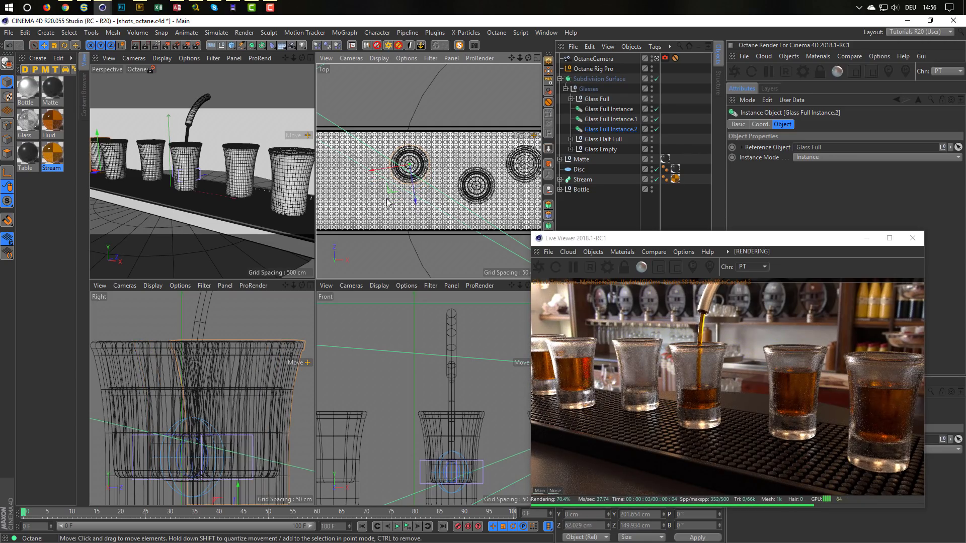
{"action": "middle_click", "coordinate": [264, 172]}
{"action": "key", "text": "ctrl+s"}
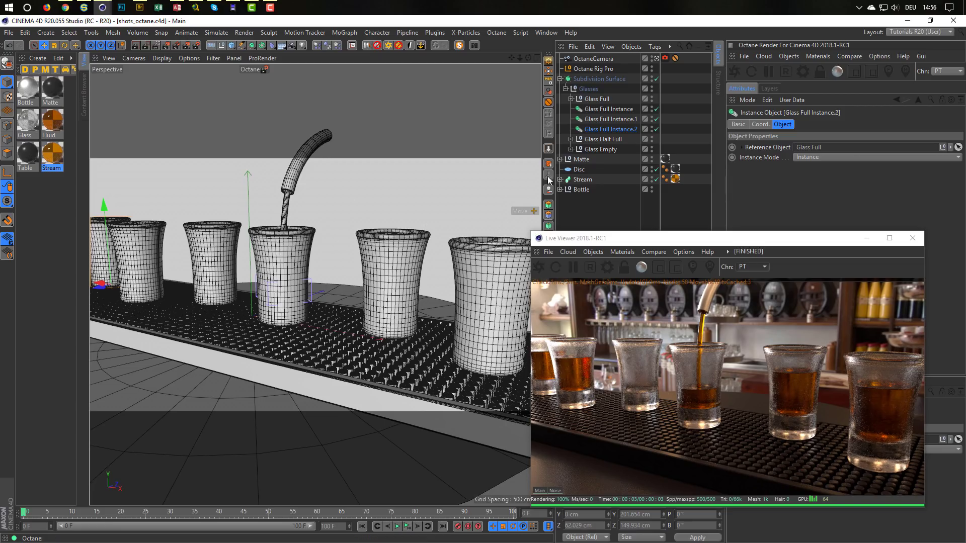
Activate the Rotate tool on Glass Full Instance.1 and save the scene.
{"action": "left_click", "coordinate": [604, 119]}
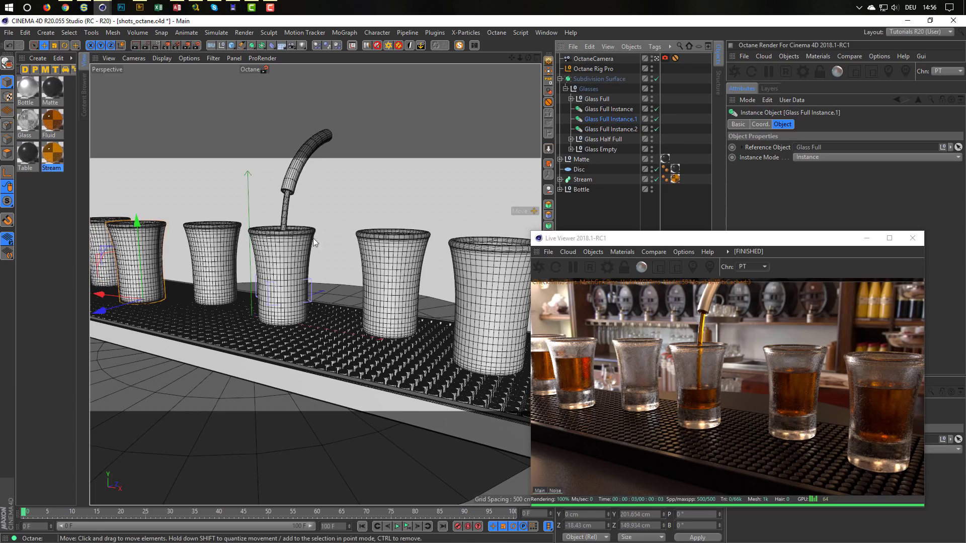
{"action": "key", "text": "r"}
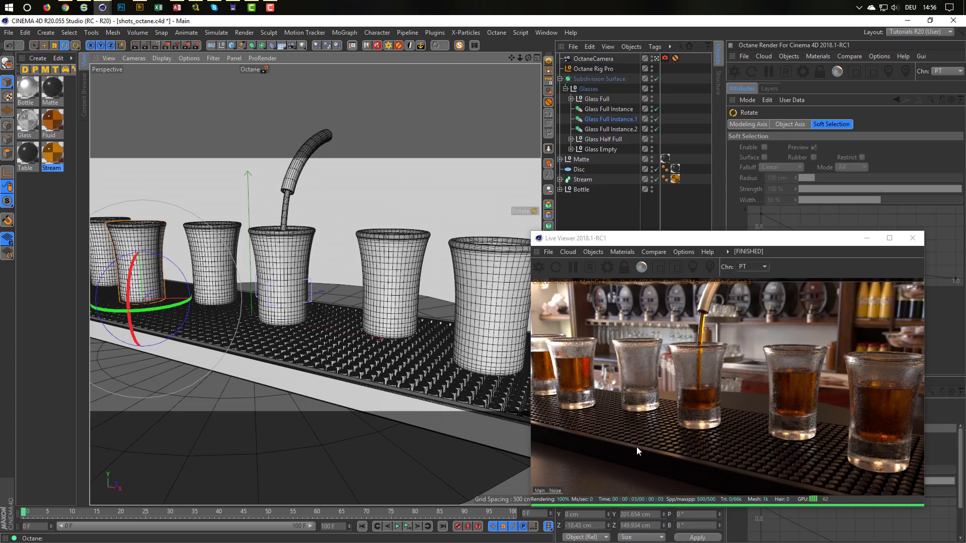
{"action": "left_click", "coordinate": [653, 442]}
{"action": "key", "text": "ctrl+s"}
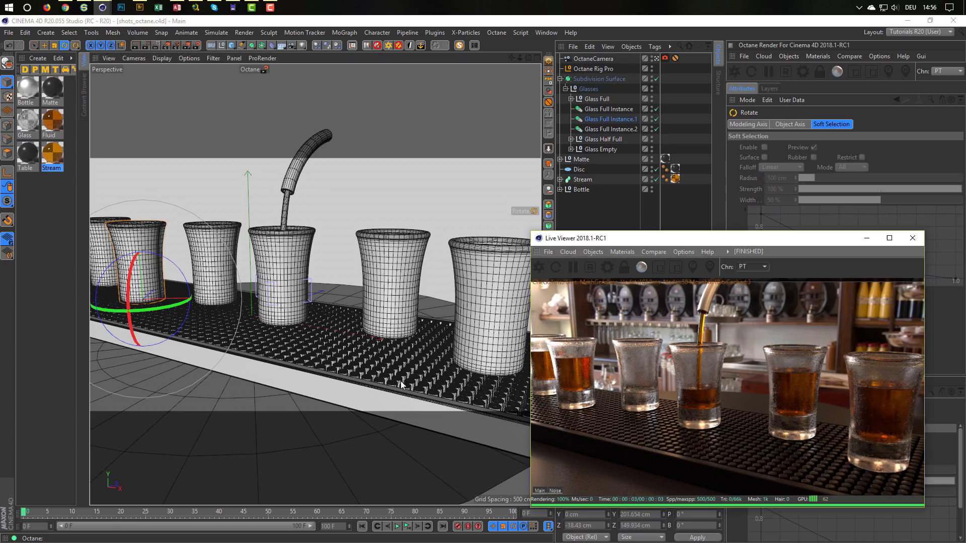
Open the Matte material in the Octane Node Editor, add the StainsLiquid image as an ImageTexture and connect it to Bump.
{"action": "left_click", "coordinate": [53, 90]}
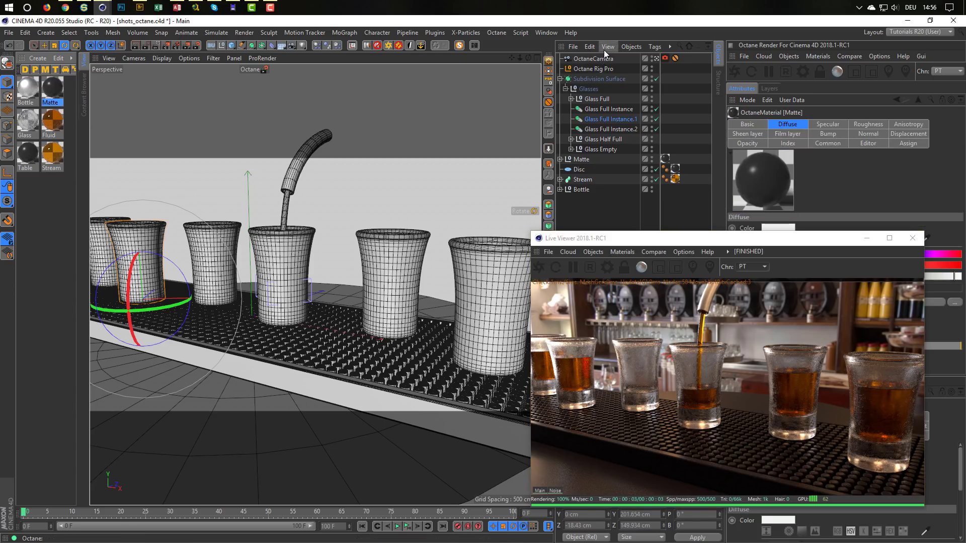
{"action": "left_click", "coordinate": [474, 46]}
{"action": "left_click_drag", "start_coordinate": [405, 194], "coordinate": [247, 109]}
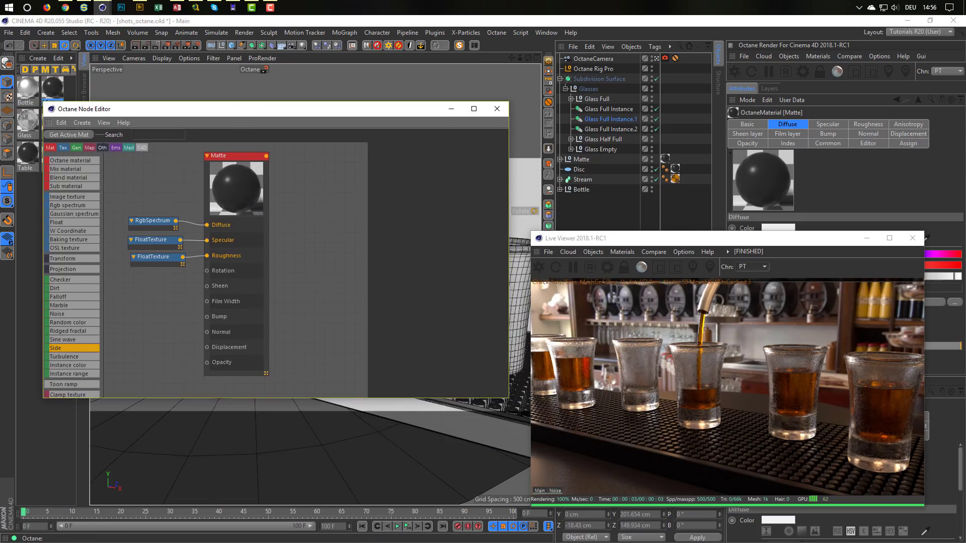
{"action": "key", "text": "alt+Tab"}
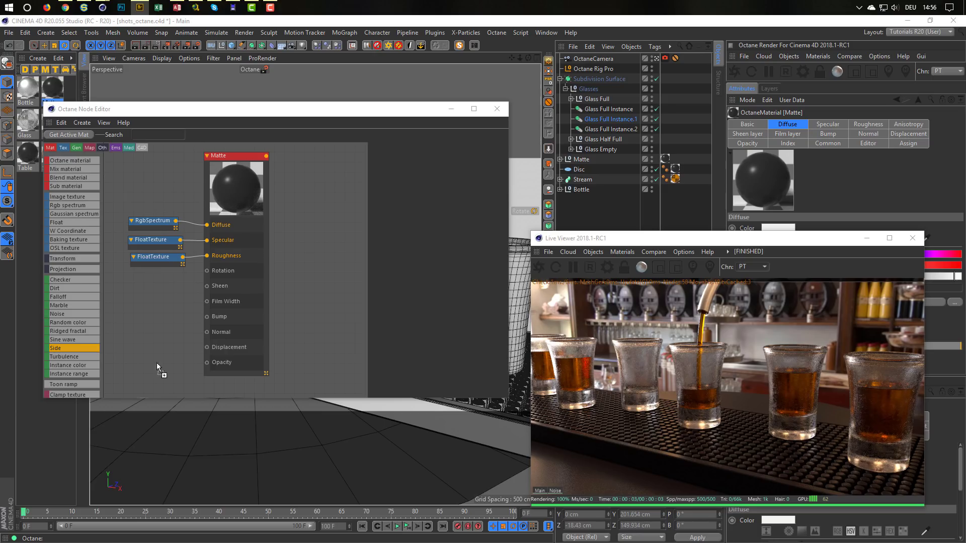
{"action": "left_click_drag", "start_coordinate": [156, 304], "coordinate": [158, 304]}
{"action": "left_click_drag", "start_coordinate": [237, 160], "coordinate": [302, 164]}
{"action": "left_click_drag", "start_coordinate": [191, 308], "coordinate": [267, 330]}
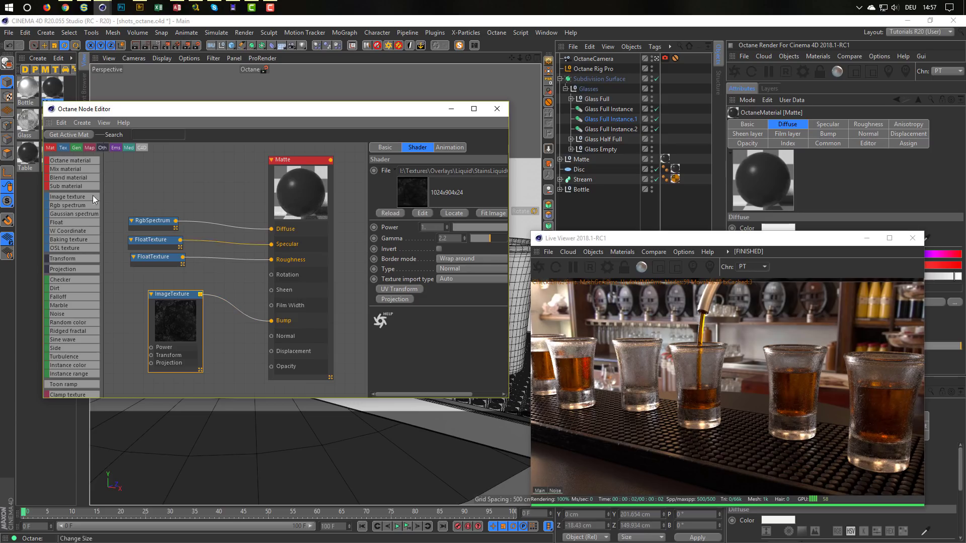
Copy the ImageTexture node from the Matte material into the Table material and connect it to Bump.
{"action": "left_click", "coordinate": [25, 154]}
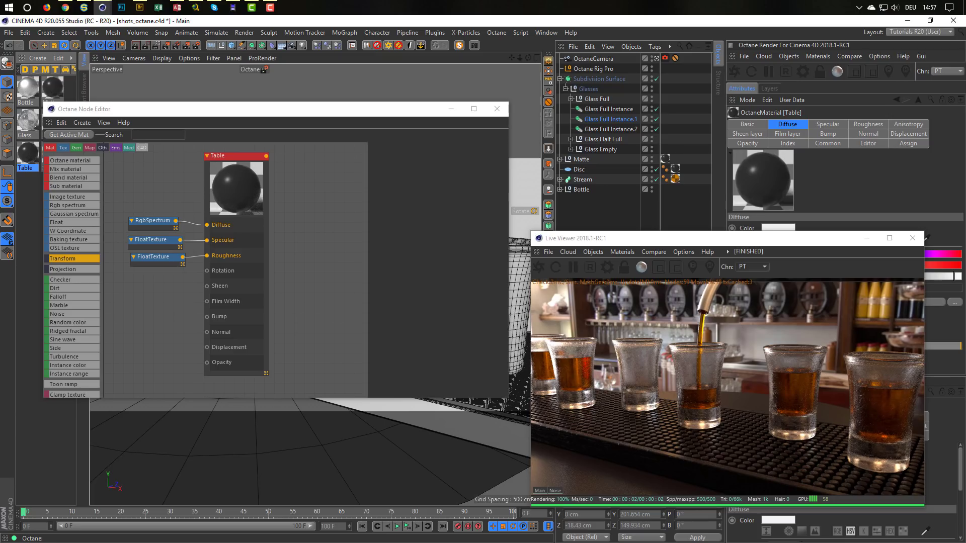
{"action": "left_click", "coordinate": [53, 88]}
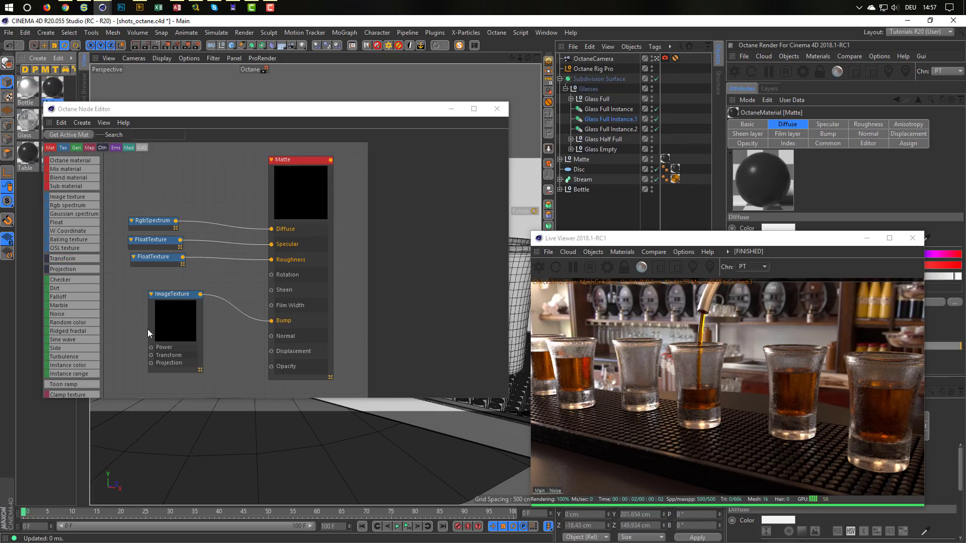
{"action": "left_click", "coordinate": [169, 293]}
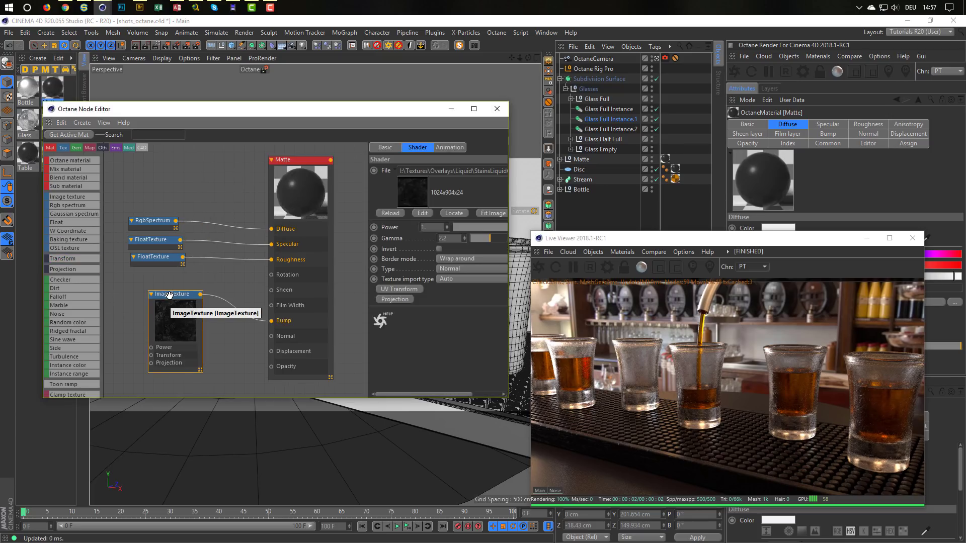
{"action": "left_click", "coordinate": [28, 154]}
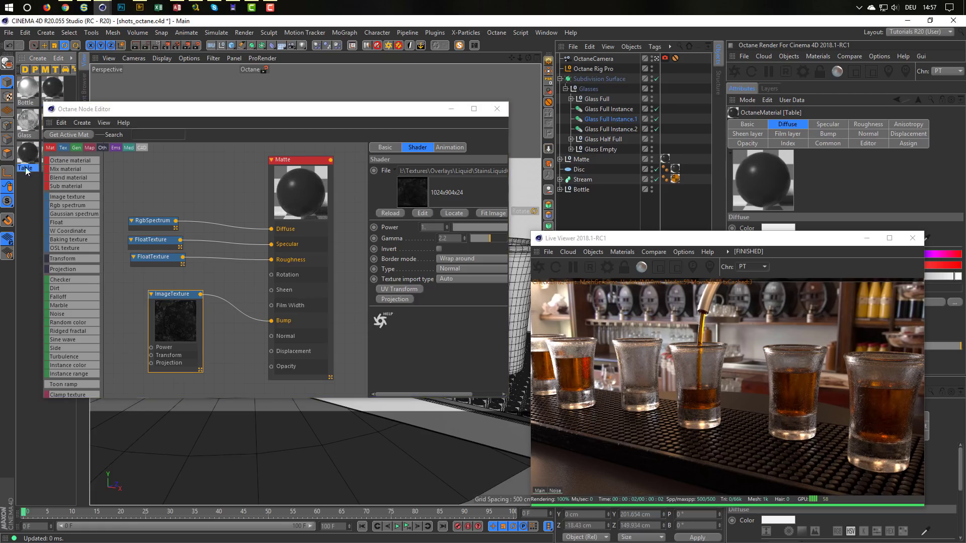
{"action": "left_click", "coordinate": [146, 300]}
{"action": "key", "text": "ctrl+v"}
{"action": "left_click_drag", "start_coordinate": [146, 299], "coordinate": [207, 316]}
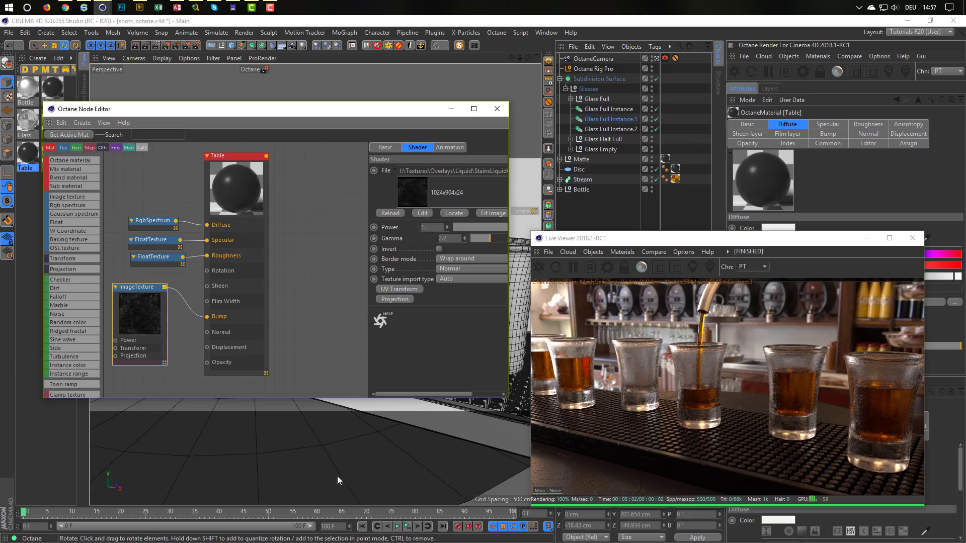
Set the Projection of the Disc's Table texture tag to Cubic and apply a command from the tag's options.
{"action": "left_click", "coordinate": [675, 168]}
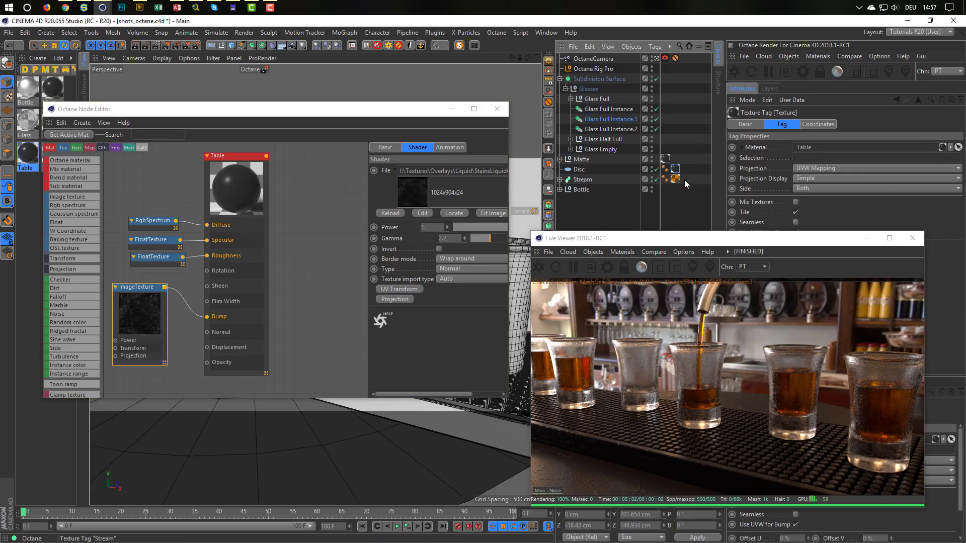
{"action": "left_click", "coordinate": [825, 167]}
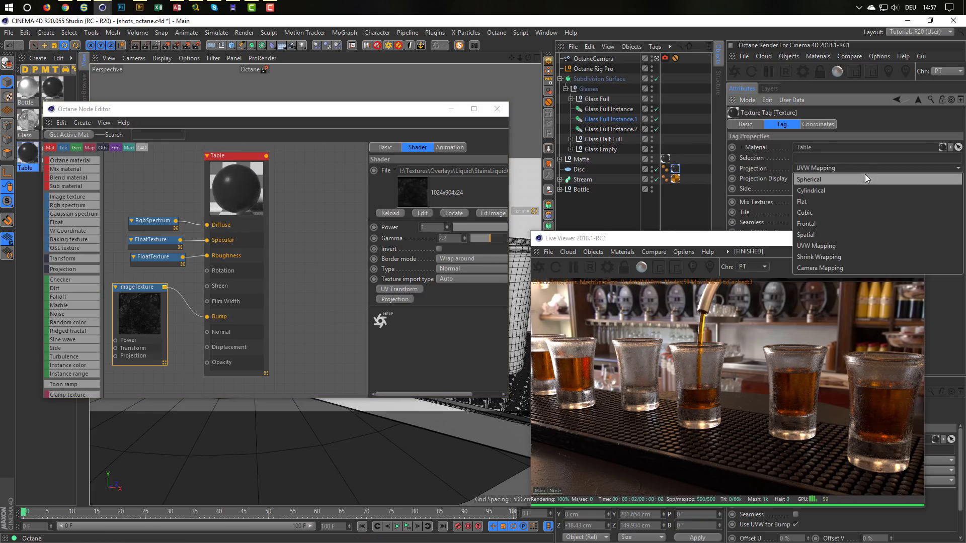
{"action": "left_click", "coordinate": [852, 211]}
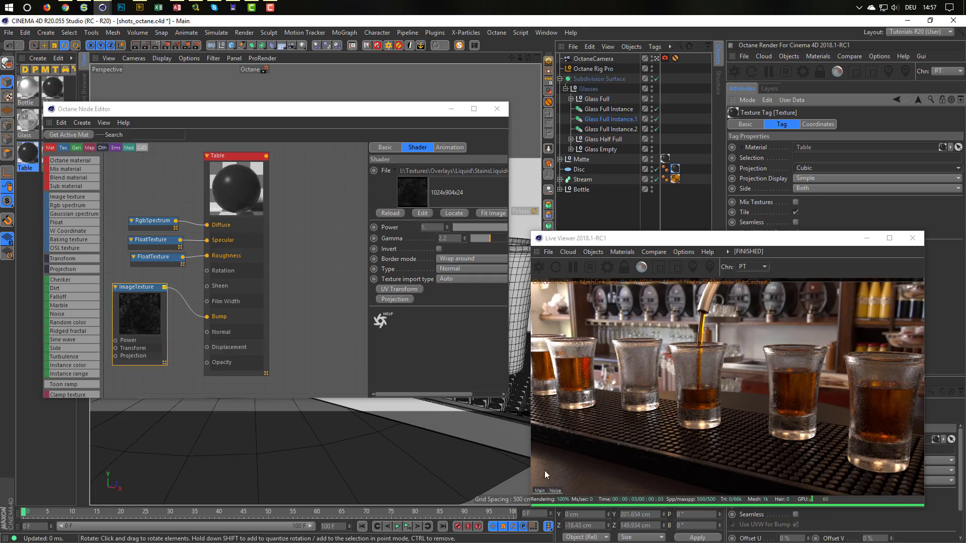
{"action": "right_click", "coordinate": [675, 169]}
{"action": "left_click", "coordinate": [707, 362]}
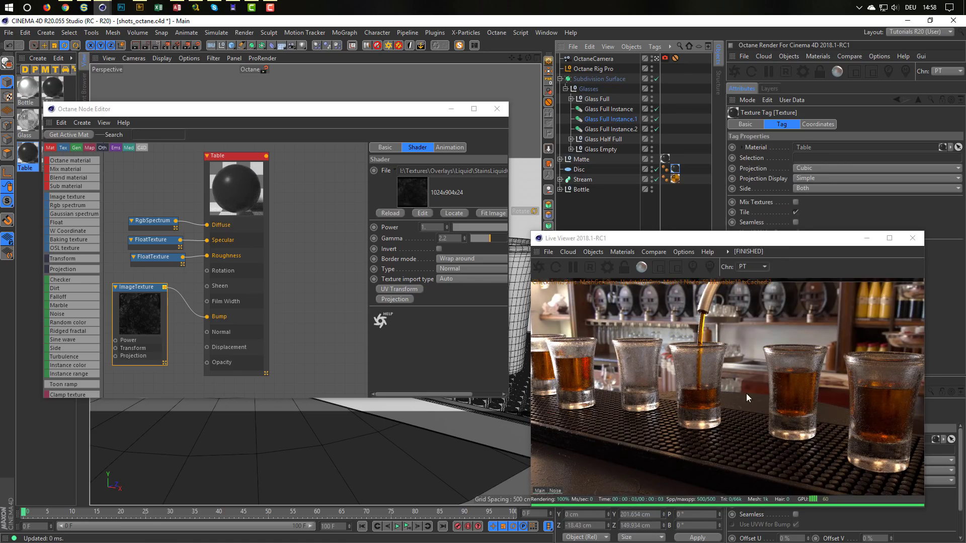
Set Length U and Length V of the Disc's Table texture tag to 50 %.
{"action": "left_click", "coordinate": [126, 288]}
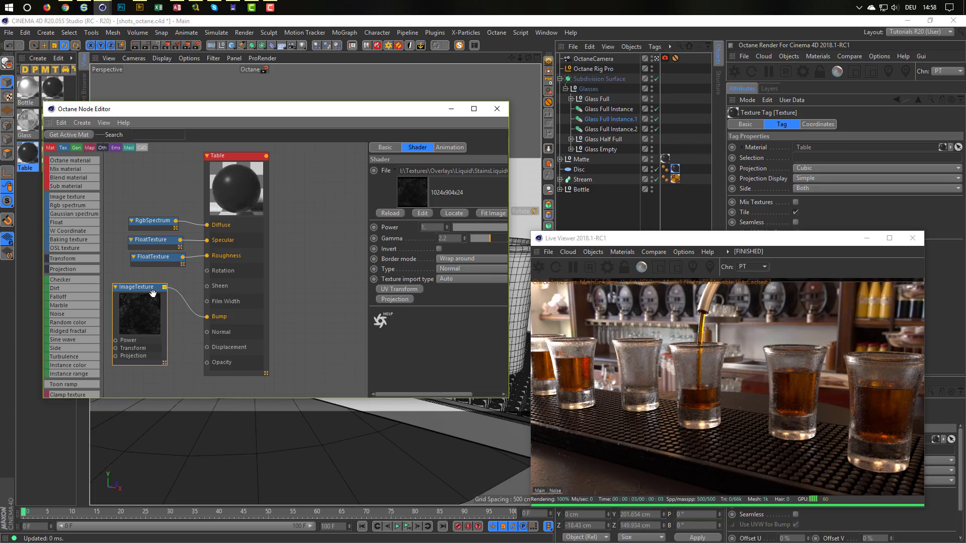
{"action": "left_click", "coordinate": [677, 169]}
{"action": "left_click_drag", "start_coordinate": [796, 241], "coordinate": [595, 203]}
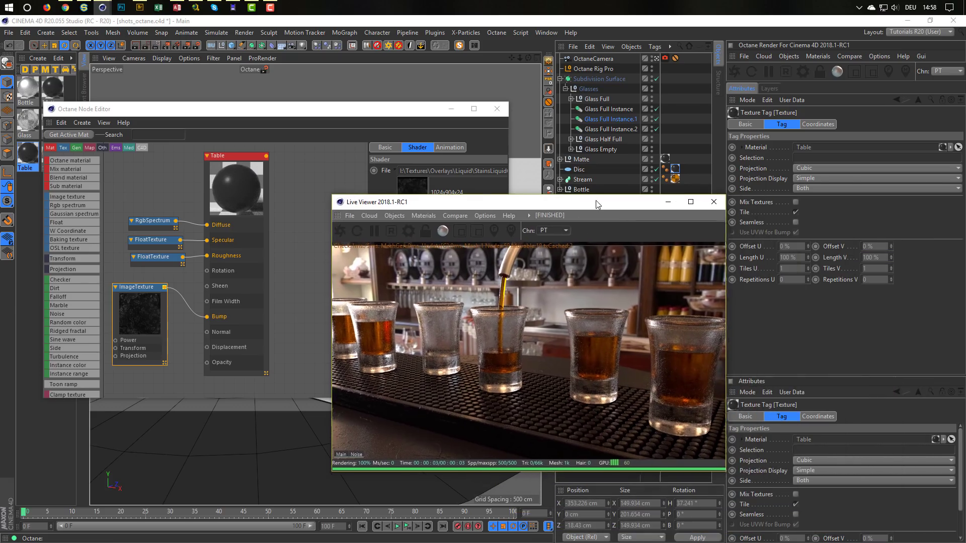
{"action": "left_click", "coordinate": [799, 257]}
{"action": "type", "text": "50"}
{"action": "key", "text": "Return"}
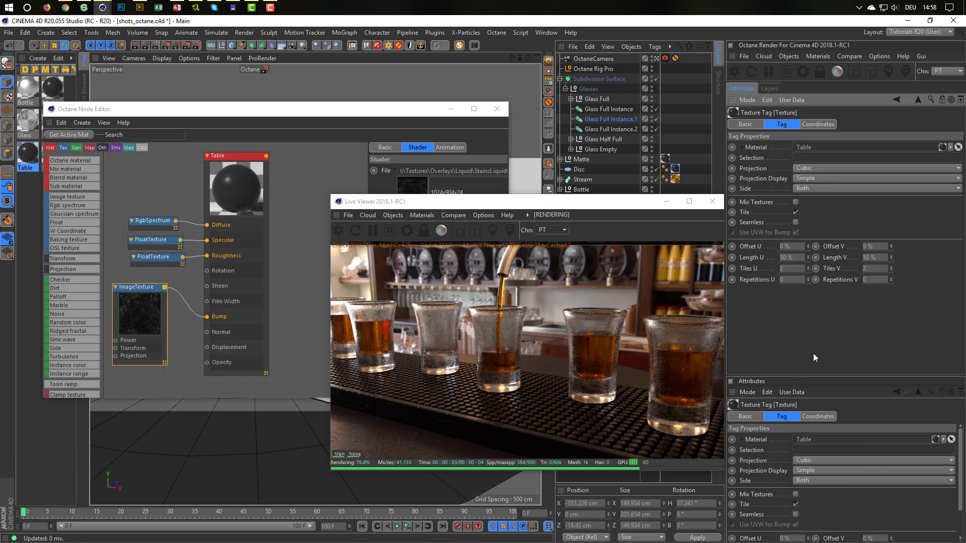
Set Length U and Length V of the Disc's Table texture tag to 200 %.
{"action": "left_click_drag", "start_coordinate": [796, 257], "coordinate": [718, 277]}
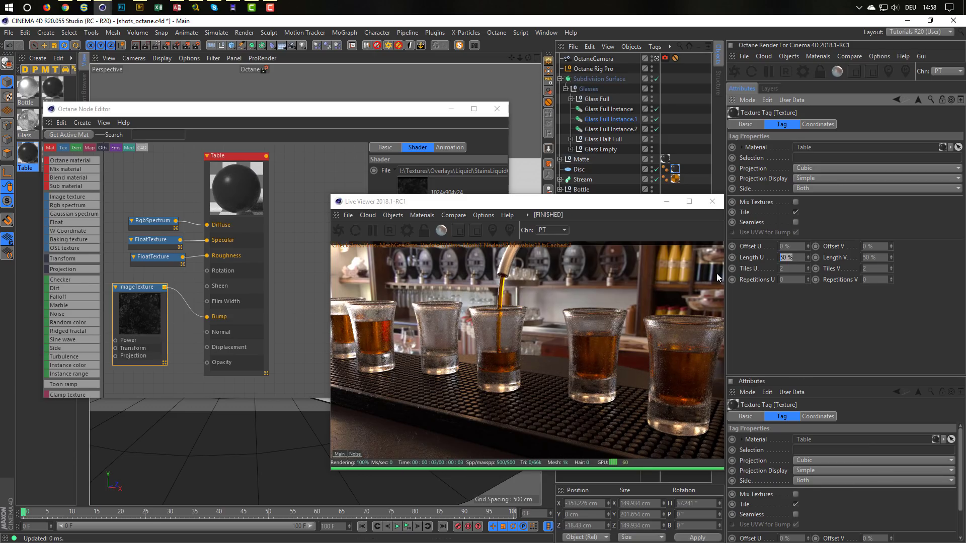
{"action": "type", "text": "200"}
{"action": "key", "text": "Return"}
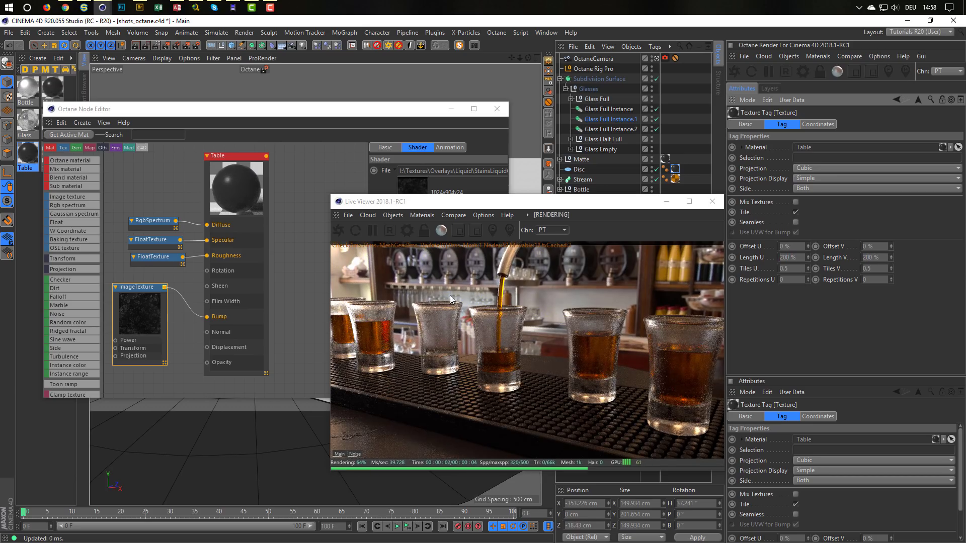
Insert a Color correction node between the ImageTexture and the Bump input of the Table material.
{"action": "left_click_drag", "start_coordinate": [539, 202], "coordinate": [735, 200]}
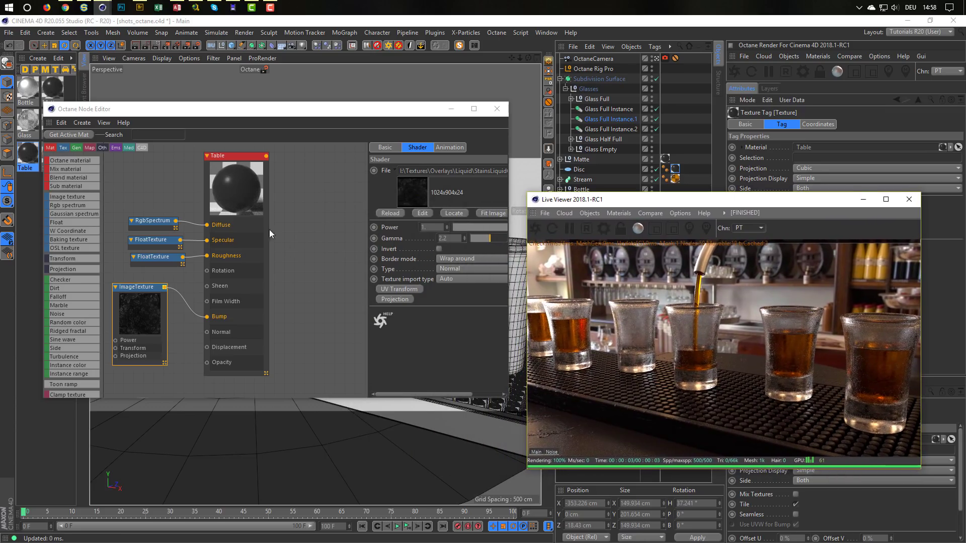
{"action": "middle_click_drag", "start_coordinate": [242, 208], "coordinate": [322, 199]}
{"action": "left_click_drag", "start_coordinate": [211, 284], "coordinate": [127, 267]}
{"action": "scroll", "coordinate": [62, 322], "scroll_direction": "down", "scroll_amount": 3}
{"action": "left_click_drag", "start_coordinate": [65, 340], "coordinate": [219, 281]}
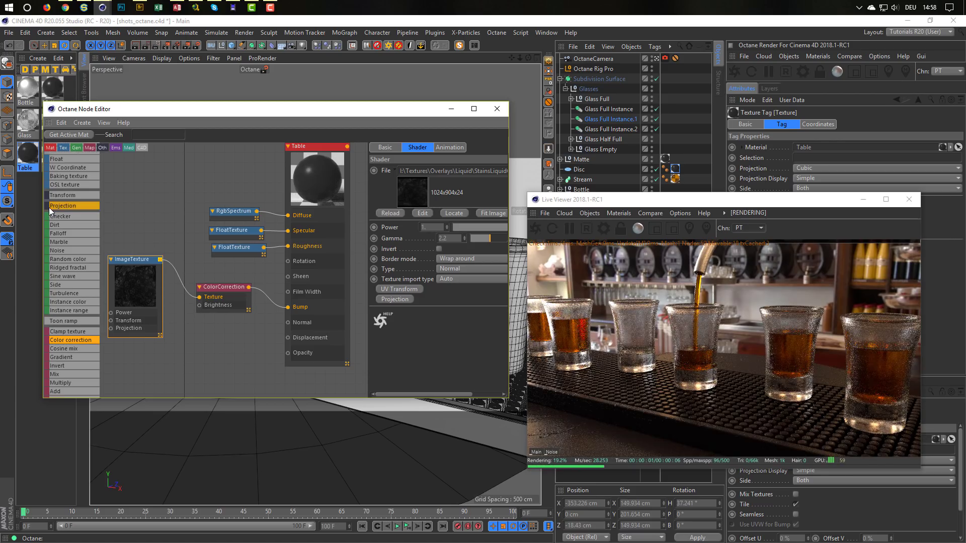
Add a Float texture to the ColorCorrection node's Brightness input and lower its value to about 0.168.
{"action": "scroll", "coordinate": [61, 232], "scroll_direction": "up", "scroll_amount": 3}
{"action": "left_click_drag", "start_coordinate": [62, 222], "coordinate": [103, 225]}
{"action": "left_click_drag", "start_coordinate": [231, 354], "coordinate": [199, 305]}
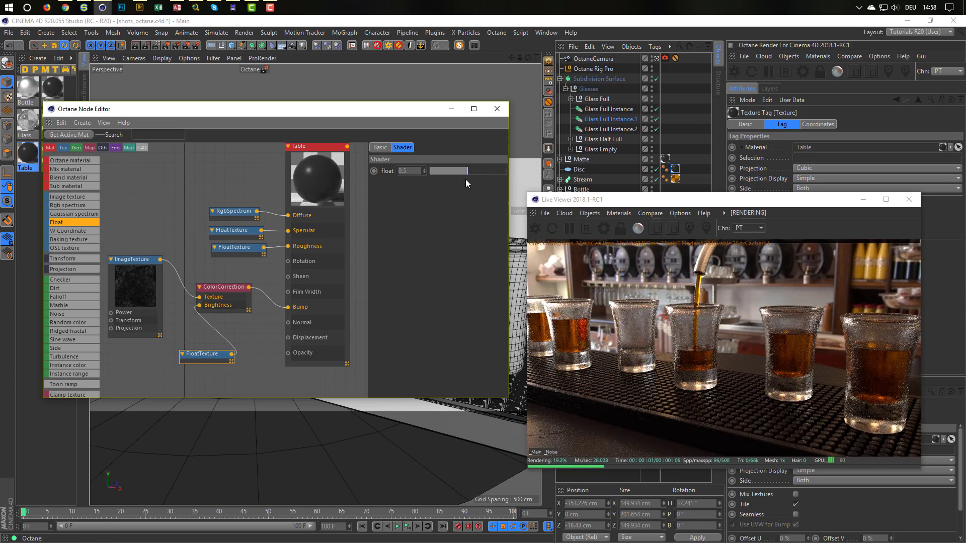
{"action": "left_click_drag", "start_coordinate": [459, 172], "coordinate": [442, 179]}
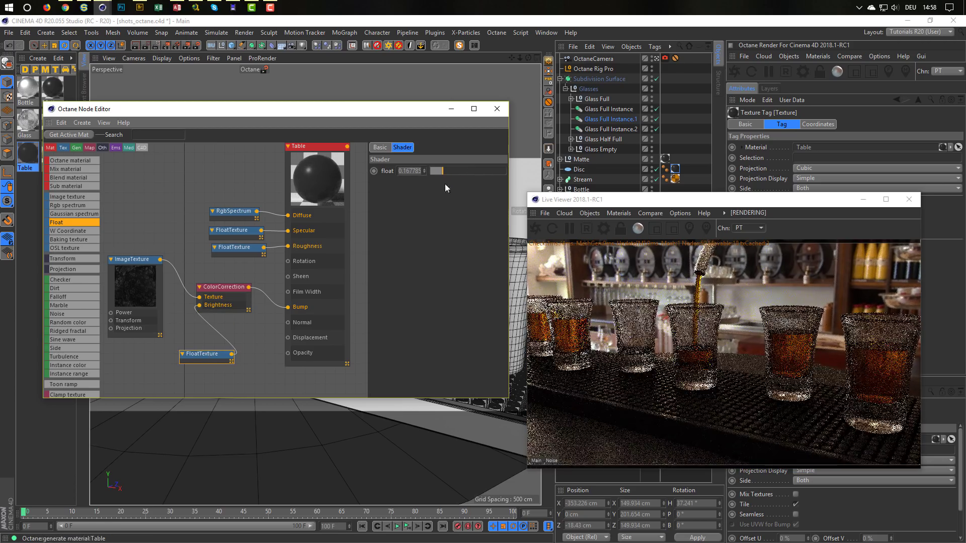
{"action": "left_click", "coordinate": [538, 452]}
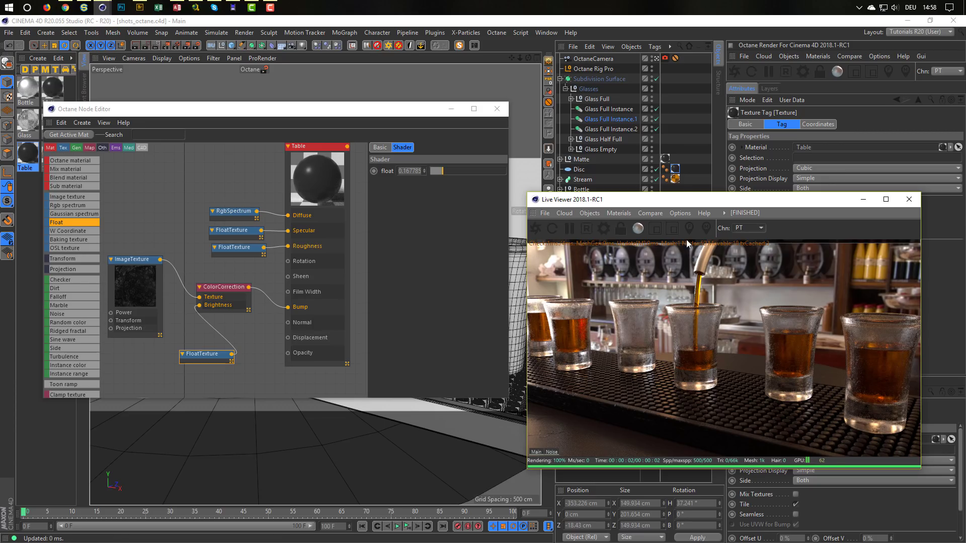
Disable Auto Focus on the OctaneCamera tag and pick the focus on the shot glass being filled in the Live Viewer.
{"action": "left_click_drag", "start_coordinate": [671, 205], "coordinate": [665, 204]}
{"action": "left_click_drag", "start_coordinate": [553, 210], "coordinate": [508, 210]}
{"action": "left_click", "coordinate": [664, 58]}
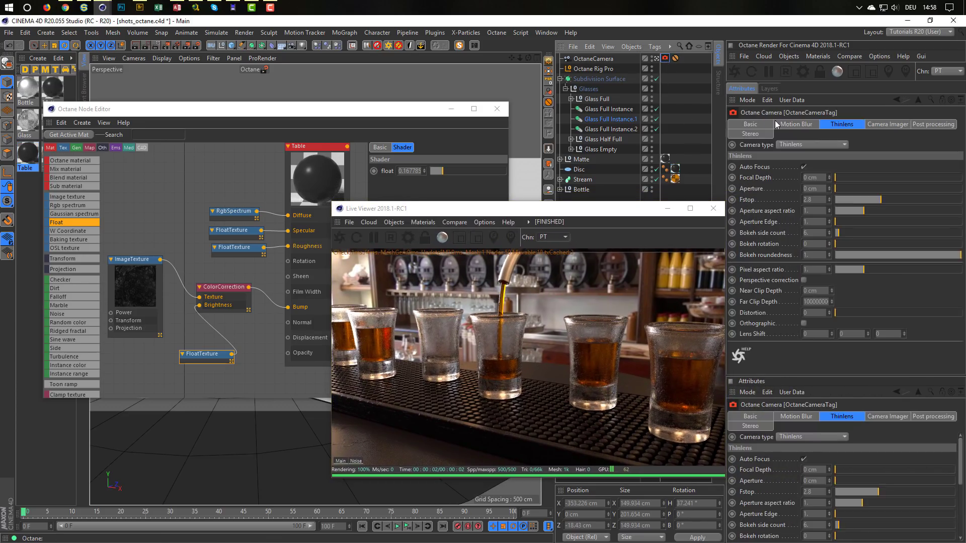
{"action": "left_click", "coordinate": [804, 166]}
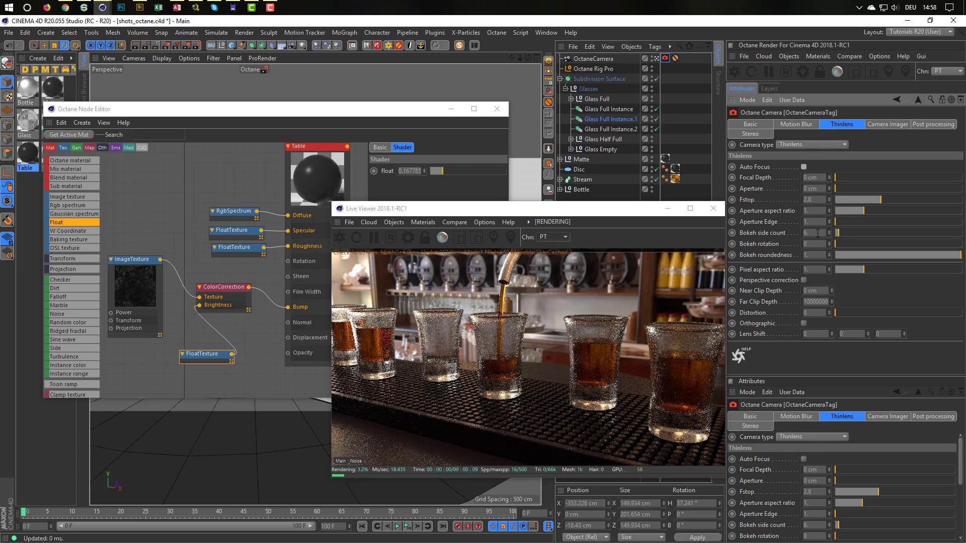
{"action": "left_click", "coordinate": [493, 238]}
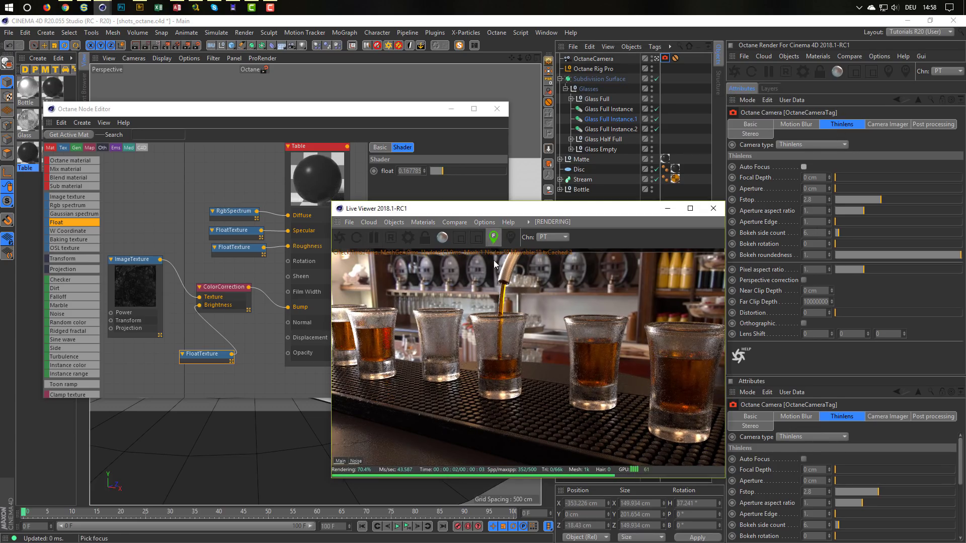
{"action": "left_click", "coordinate": [497, 355]}
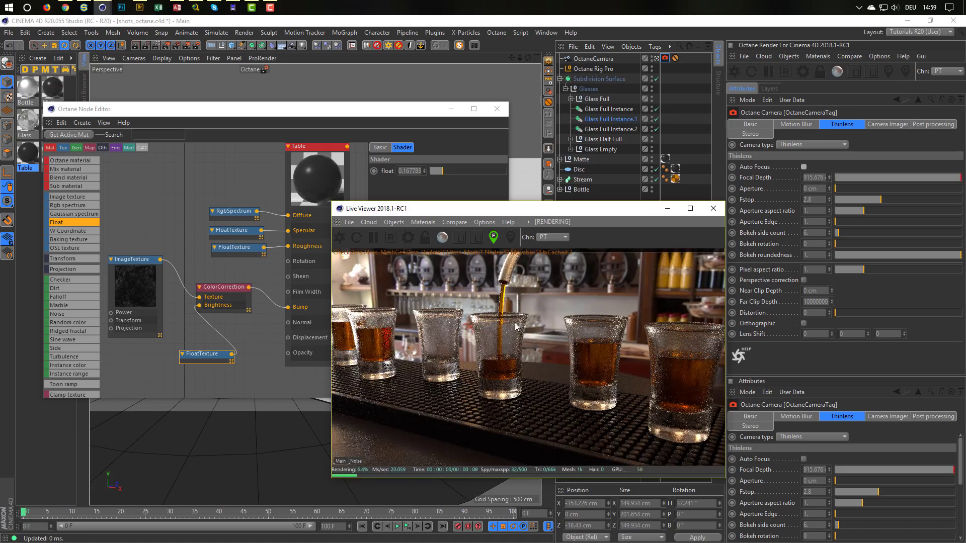
{"action": "left_click", "coordinate": [492, 237]}
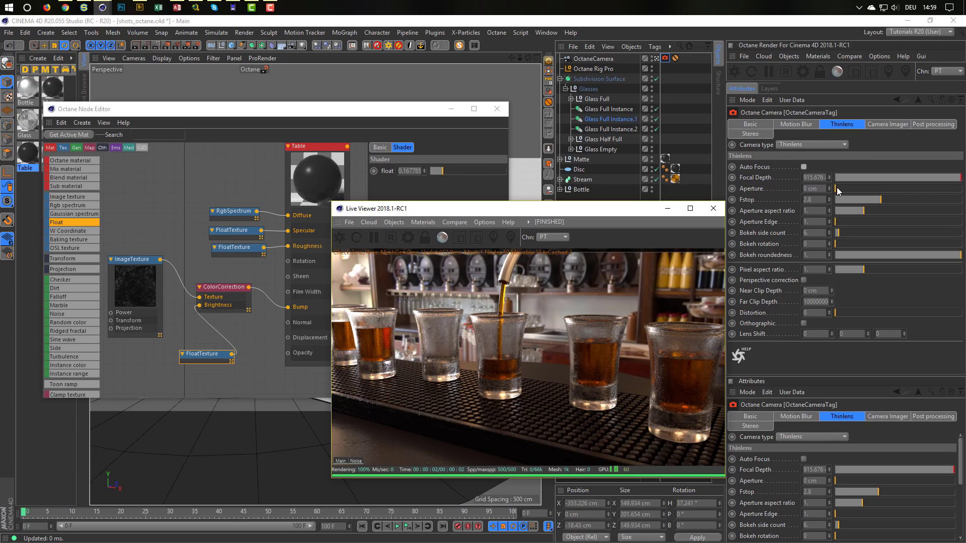
Raise the Octane camera's Aperture to 6 cm for a stronger depth of field.
{"action": "left_click_drag", "start_coordinate": [838, 190], "coordinate": [959, 189]}
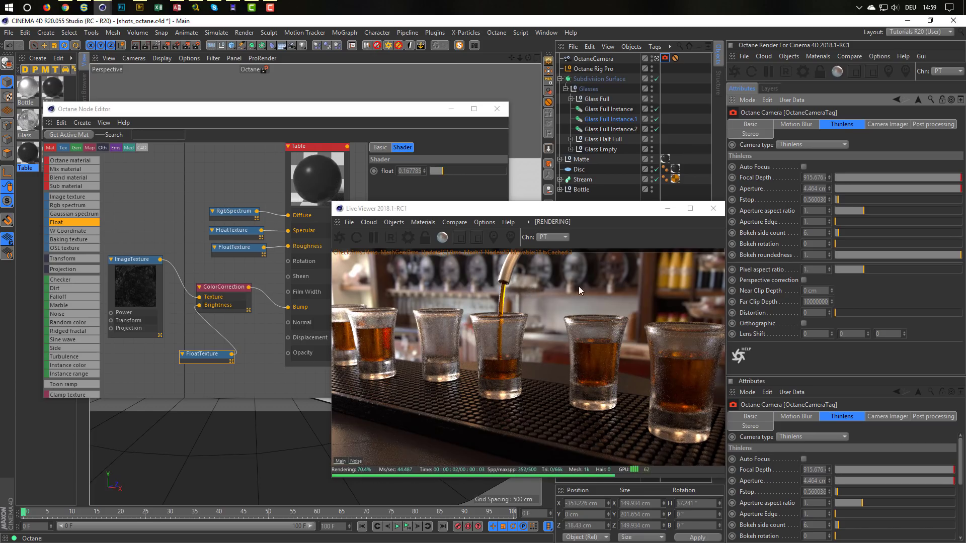
{"action": "double_click", "coordinate": [807, 189]}
{"action": "type", "text": "6"}
{"action": "key", "text": "Return"}
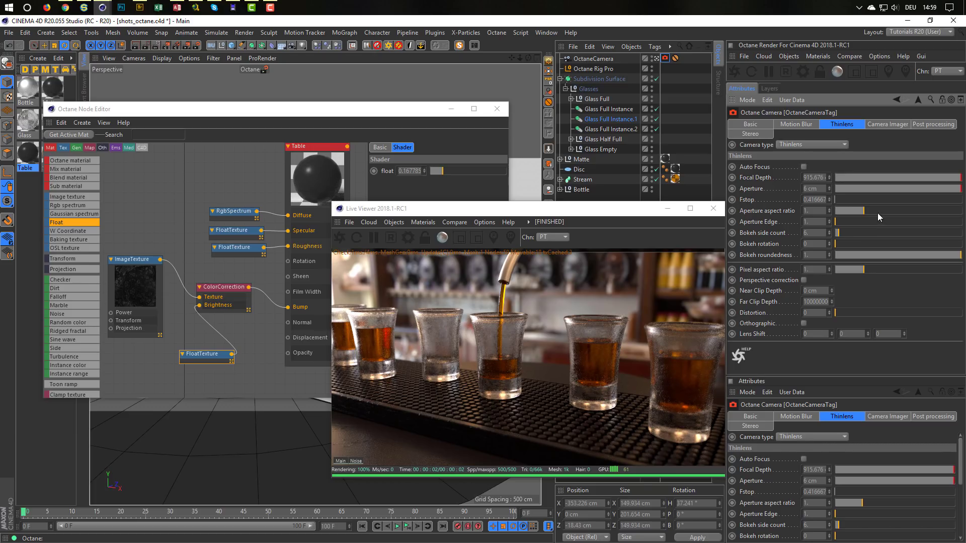
Set the Octane camera's Aperture to 5 cm.
{"action": "left_click", "coordinate": [818, 189]}
{"action": "type", "text": "5"}
{"action": "key", "text": "Return"}
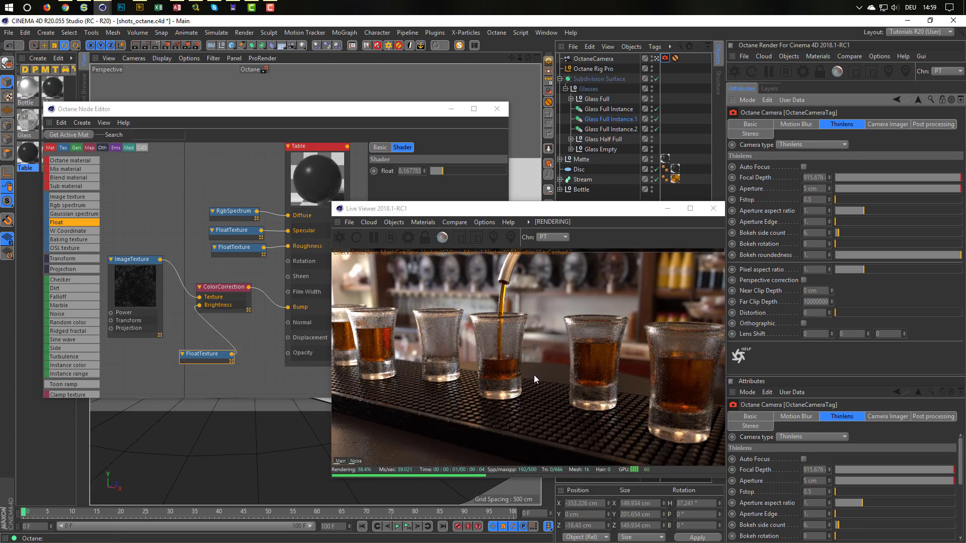
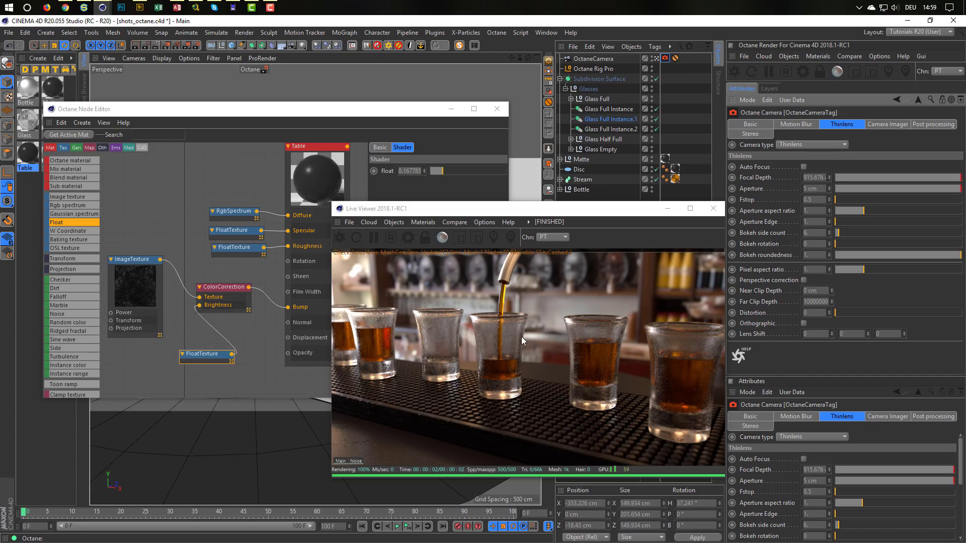
Switch to Chrome to compare the shot glass reference image on Facebook with the render, and return to Cinema 4D.
{"action": "left_click", "coordinate": [66, 7]}
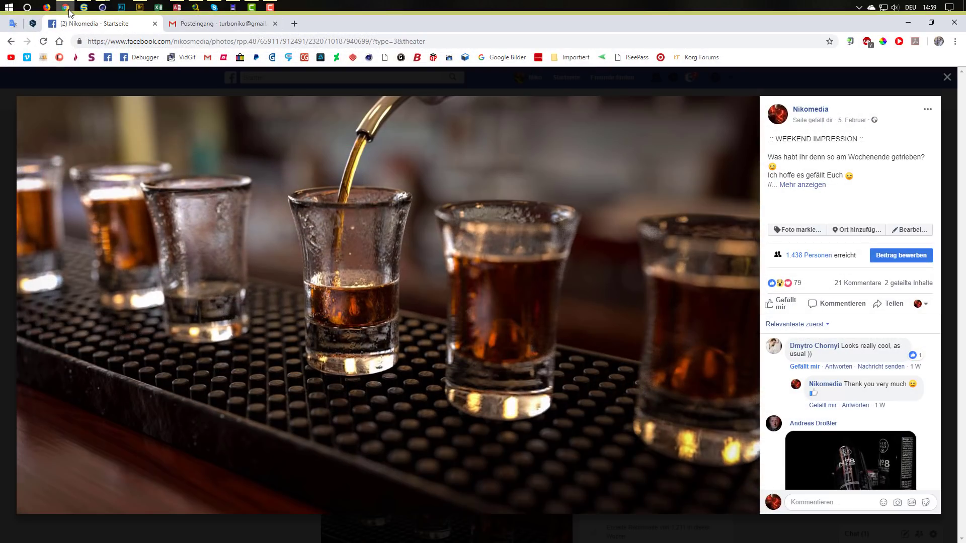
{"action": "left_click", "coordinate": [68, 9]}
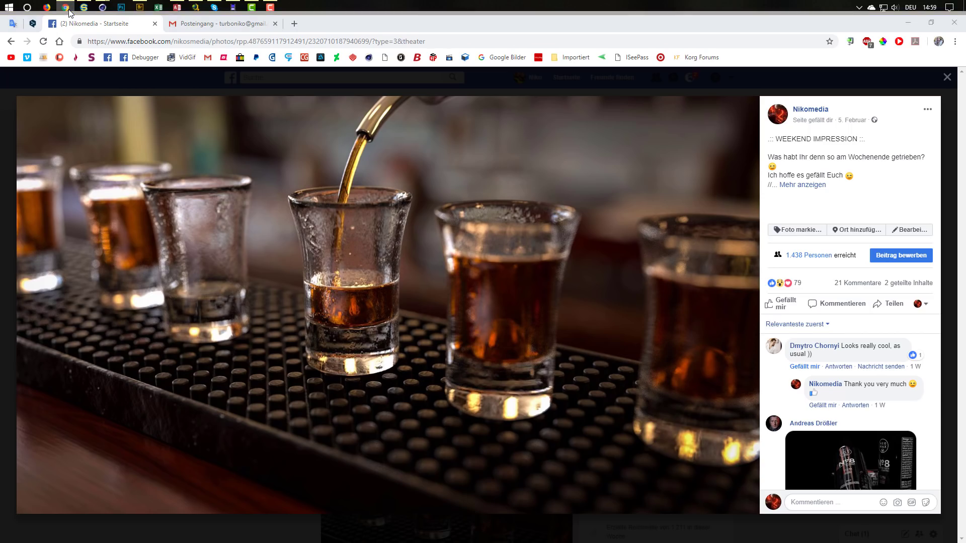
{"action": "left_click", "coordinate": [68, 9]}
{"action": "left_click", "coordinate": [68, 9]}
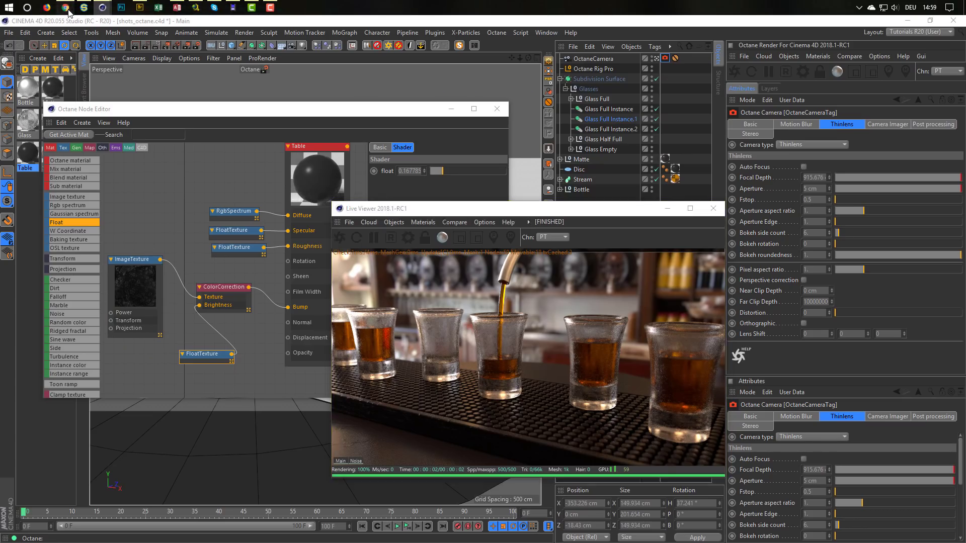
{"action": "left_click", "coordinate": [68, 9]}
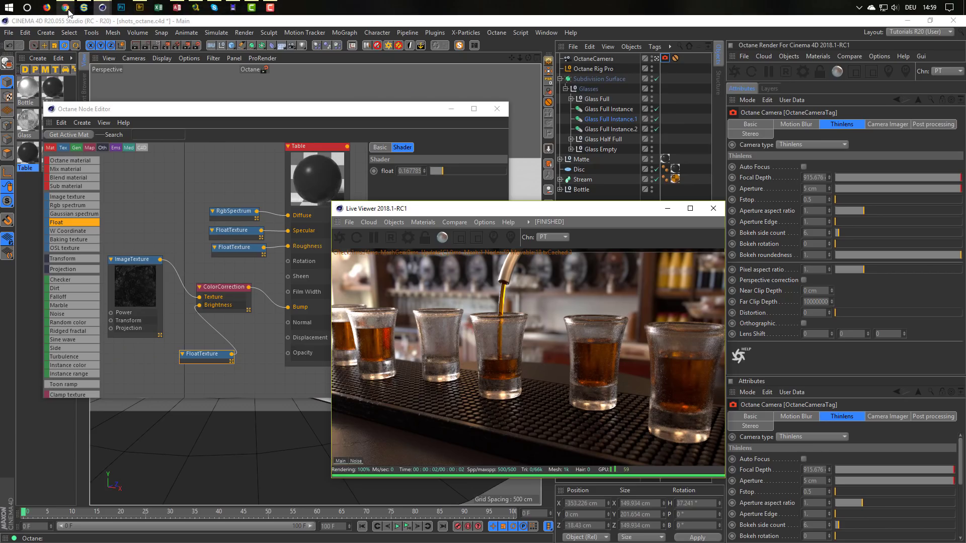
{"action": "left_click", "coordinate": [68, 9]}
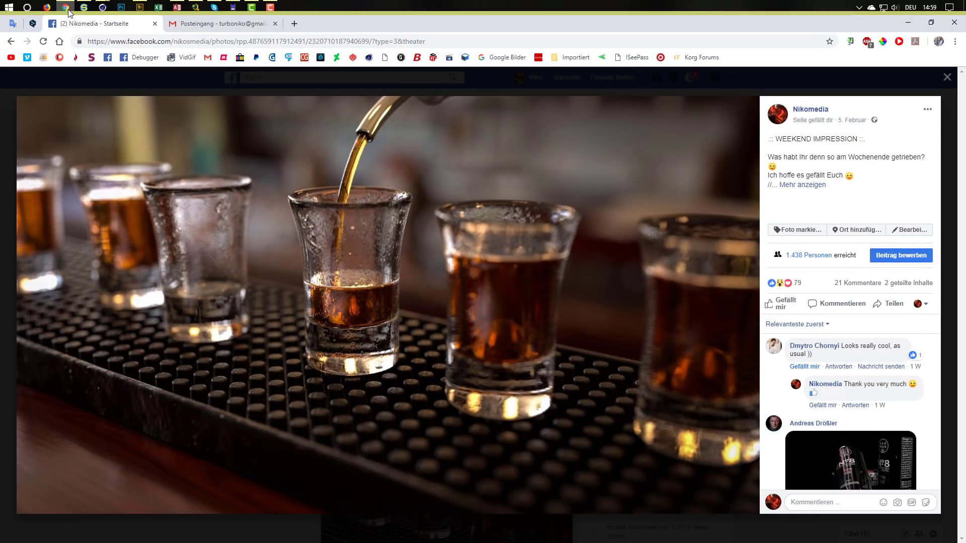
{"action": "left_click", "coordinate": [68, 9]}
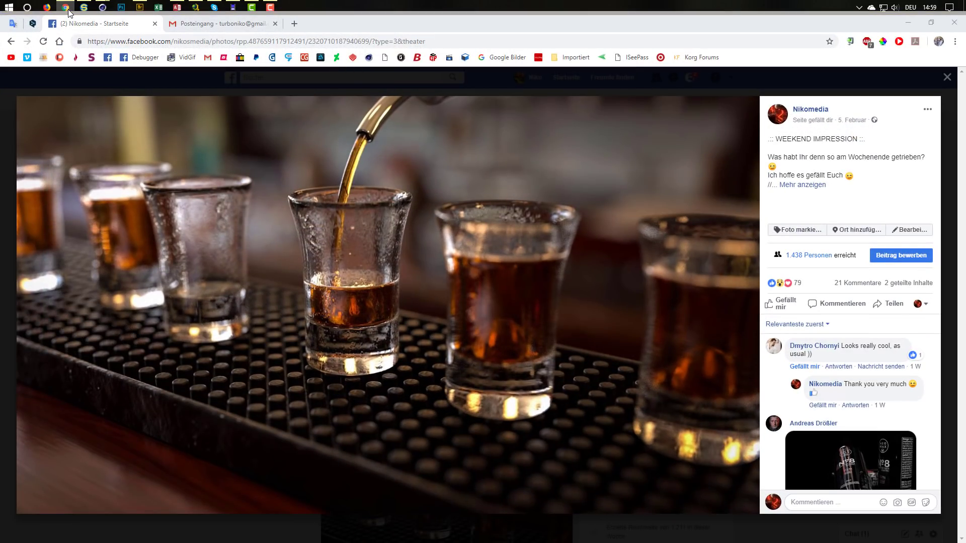
{"action": "left_click", "coordinate": [67, 9]}
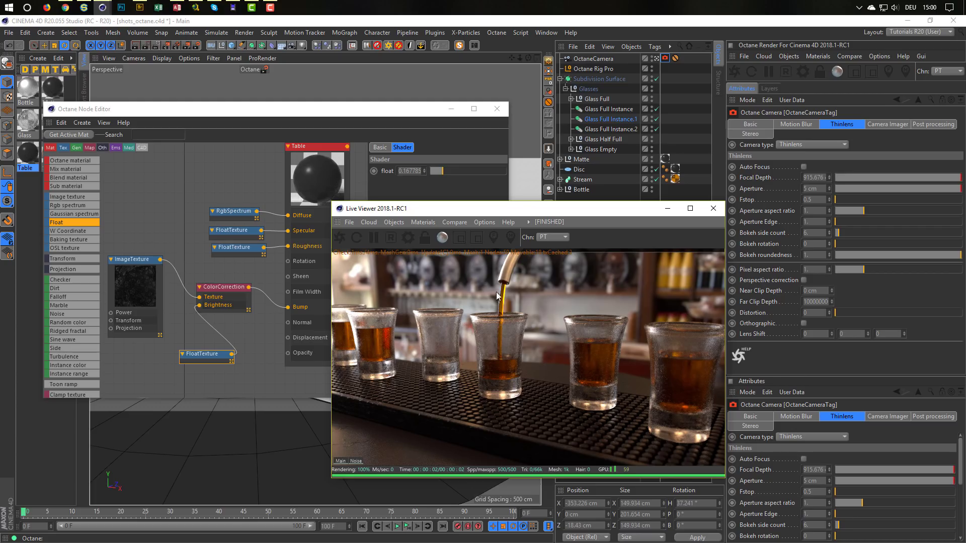
Set the HDRI Intensity of the Octane Rig Pro to 2.5.
{"action": "left_click_drag", "start_coordinate": [618, 211], "coordinate": [554, 199]}
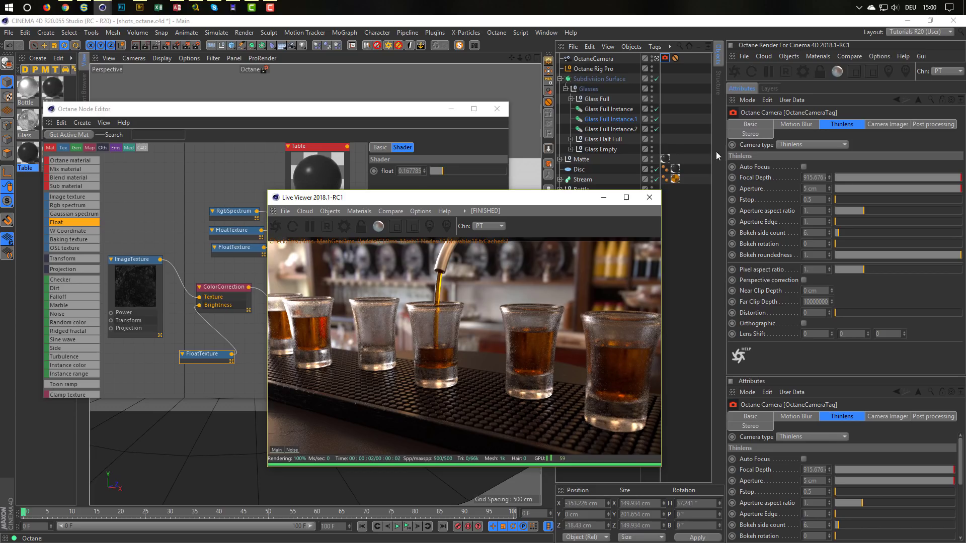
{"action": "left_click", "coordinate": [593, 68]}
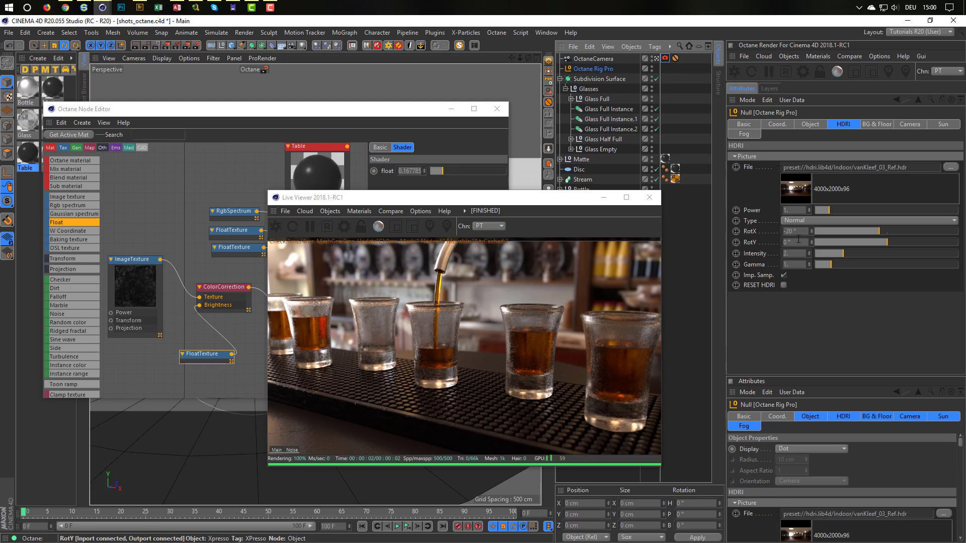
{"action": "double_click", "coordinate": [786, 255]}
{"action": "type", "text": "2.5"}
{"action": "key", "text": "Return"}
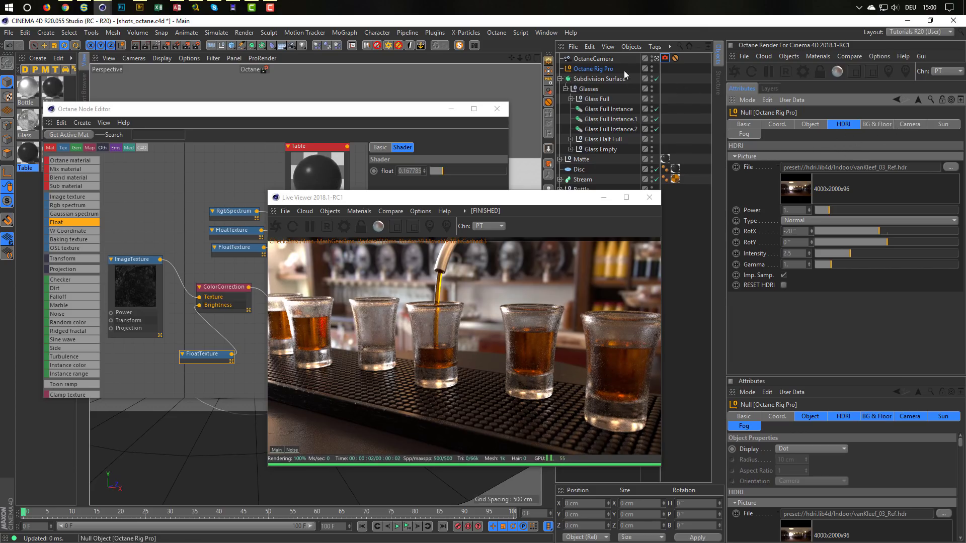
Enable Post processing on the OctaneCamera tag and raise the Bloom power to about 16.8.
{"action": "left_click", "coordinate": [665, 58]}
{"action": "left_click", "coordinate": [887, 123]}
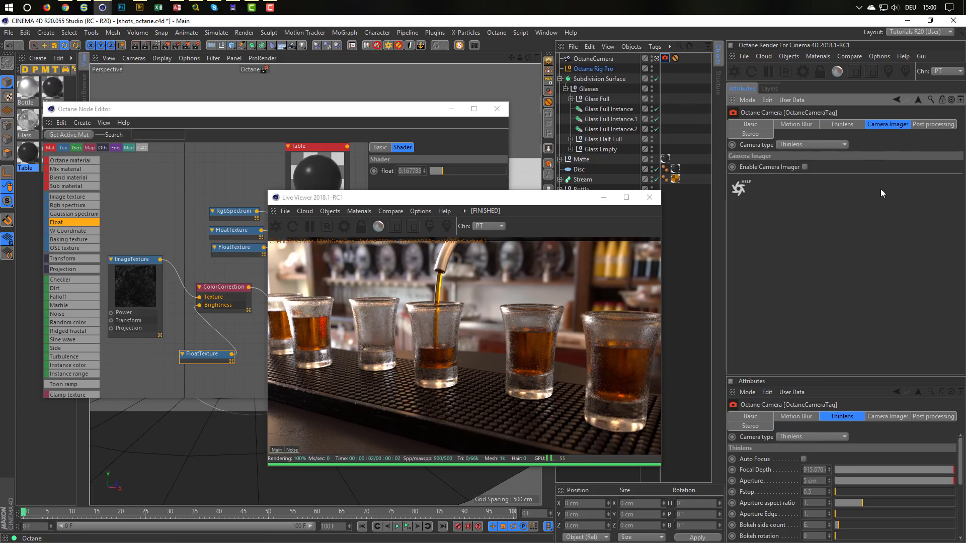
{"action": "left_click", "coordinate": [933, 123]}
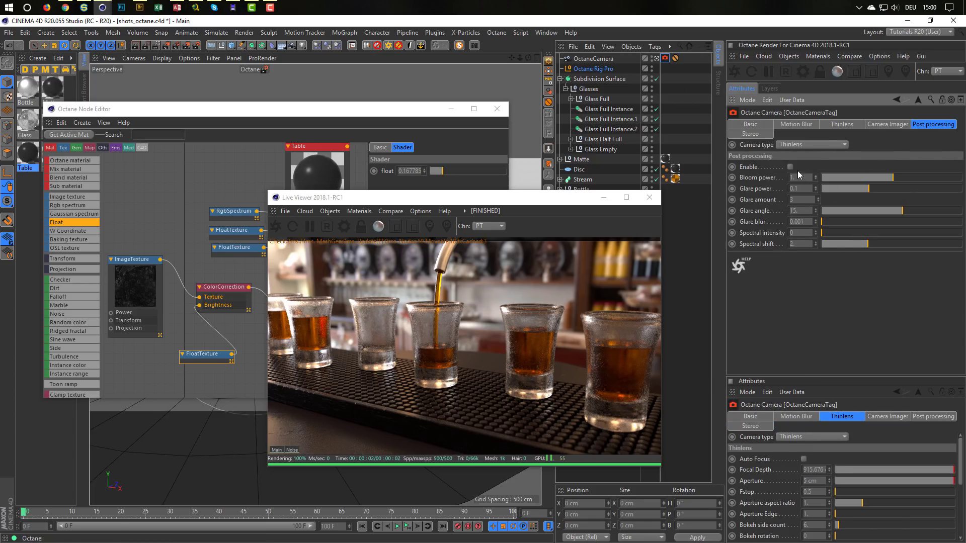
{"action": "left_click", "coordinate": [790, 167]}
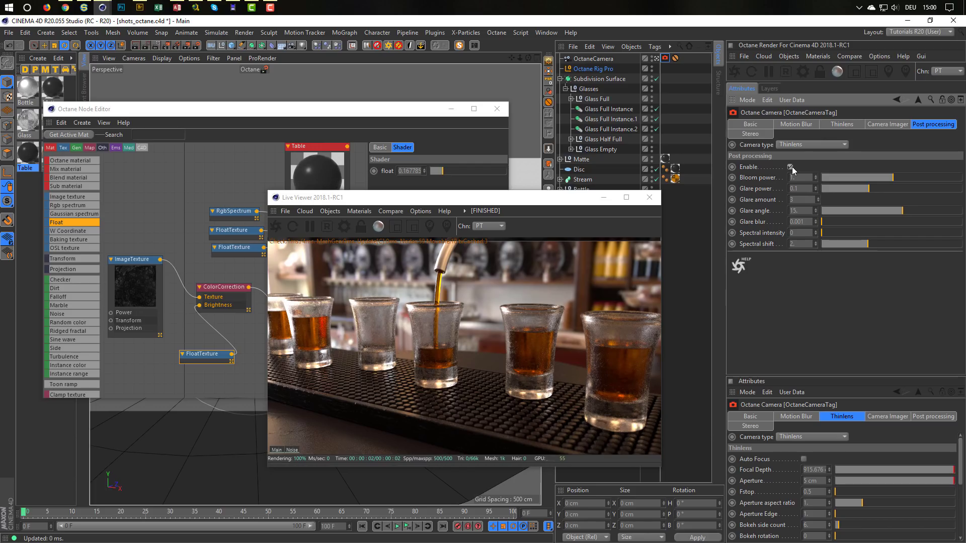
{"action": "left_click_drag", "start_coordinate": [893, 178], "coordinate": [922, 176]}
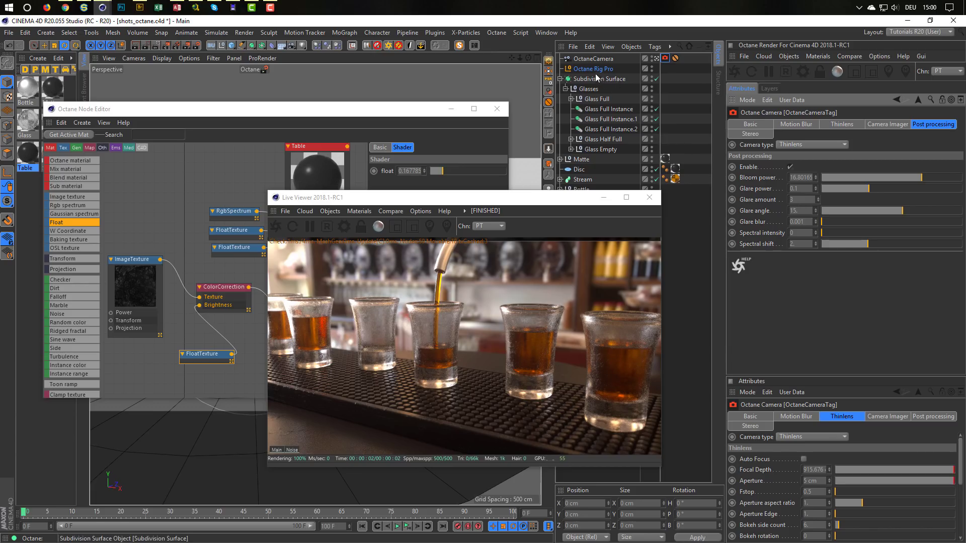
Set the HDRI Intensity of the Octane Rig Pro to 2.
{"action": "left_click", "coordinate": [595, 68]}
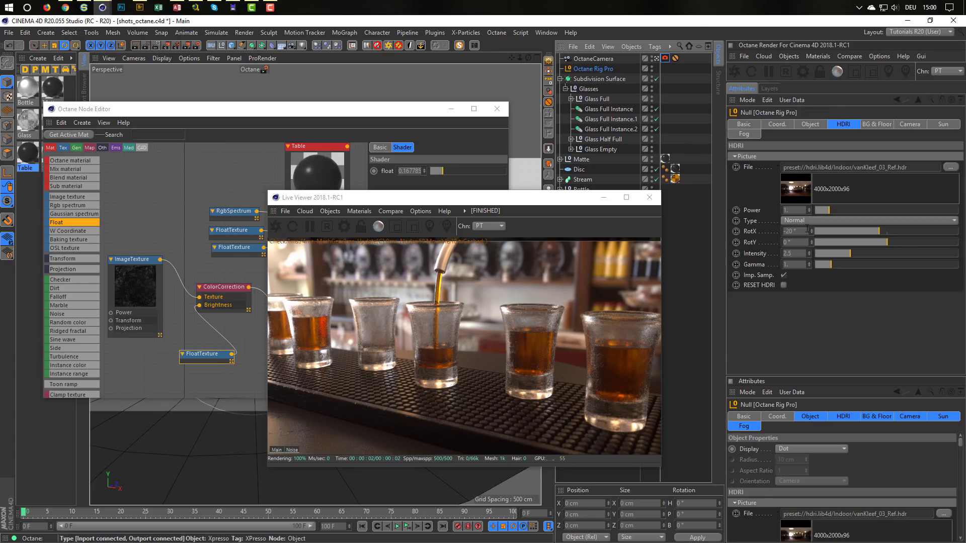
{"action": "left_click", "coordinate": [794, 253]}
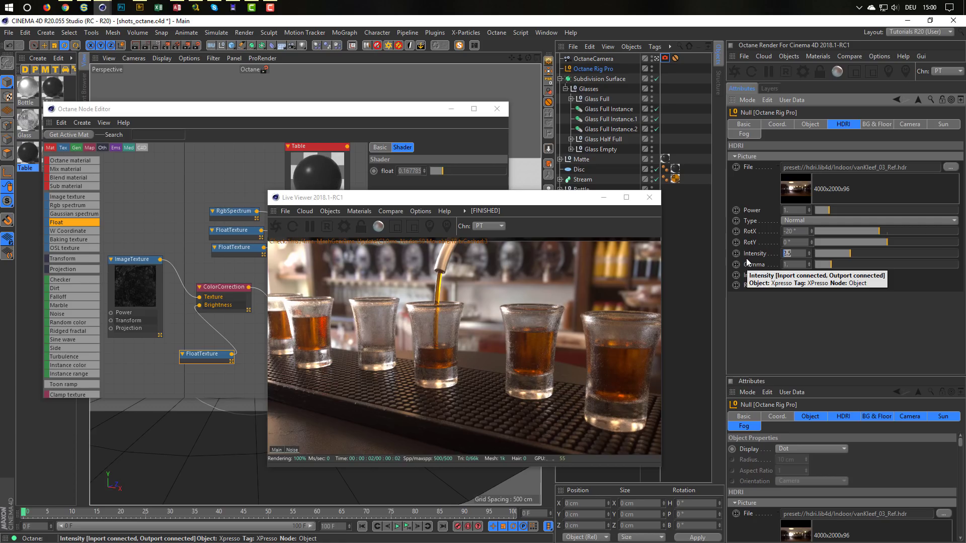
{"action": "type", "text": "2"}
{"action": "key", "text": "Return"}
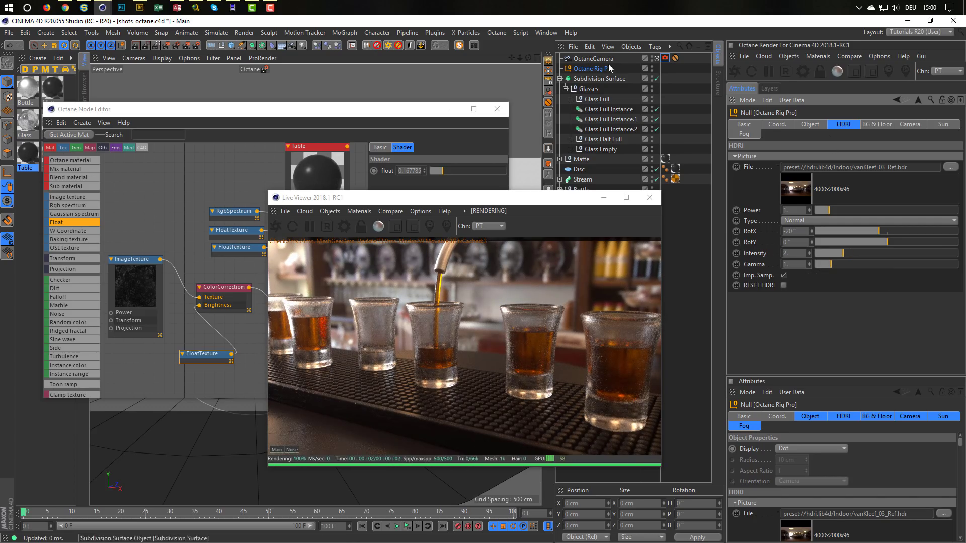
Toggle Post processing on the OctaneCamera tag off and back on to compare its effect on the render.
{"action": "left_click", "coordinate": [664, 58]}
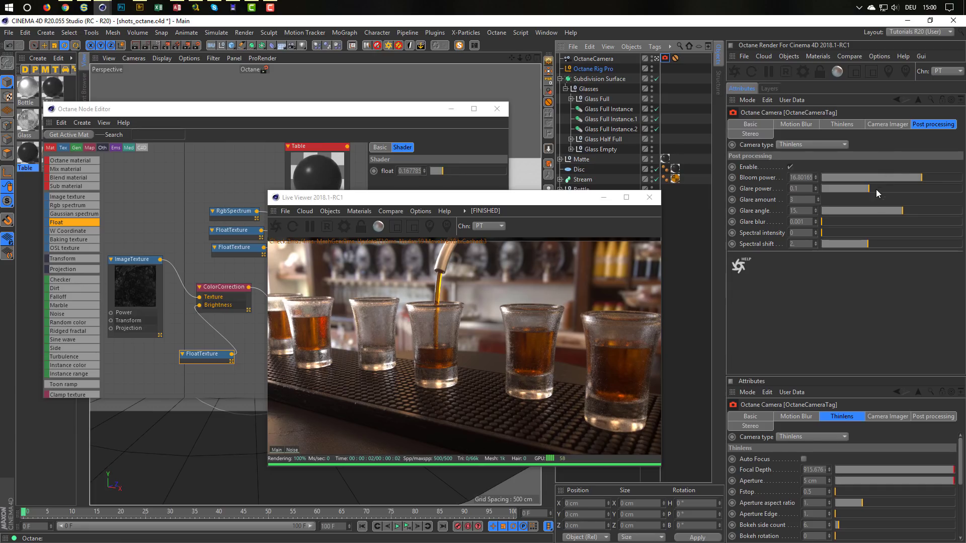
{"action": "left_click", "coordinate": [789, 167]}
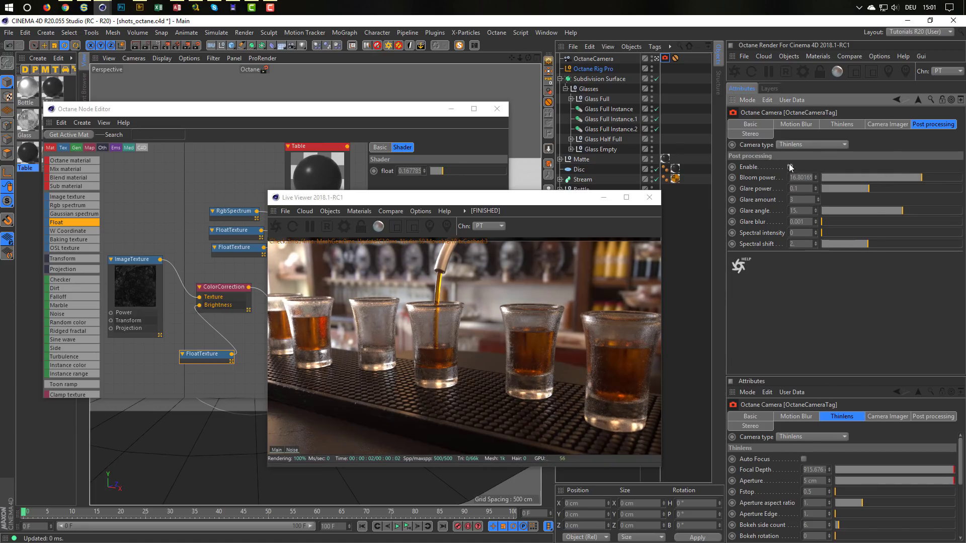
{"action": "left_click", "coordinate": [789, 167]}
Expand the Bottle group and set the Offset of its Py-Extrude Generator to 3 cm.
{"action": "left_click_drag", "start_coordinate": [559, 199], "coordinate": [557, 219]}
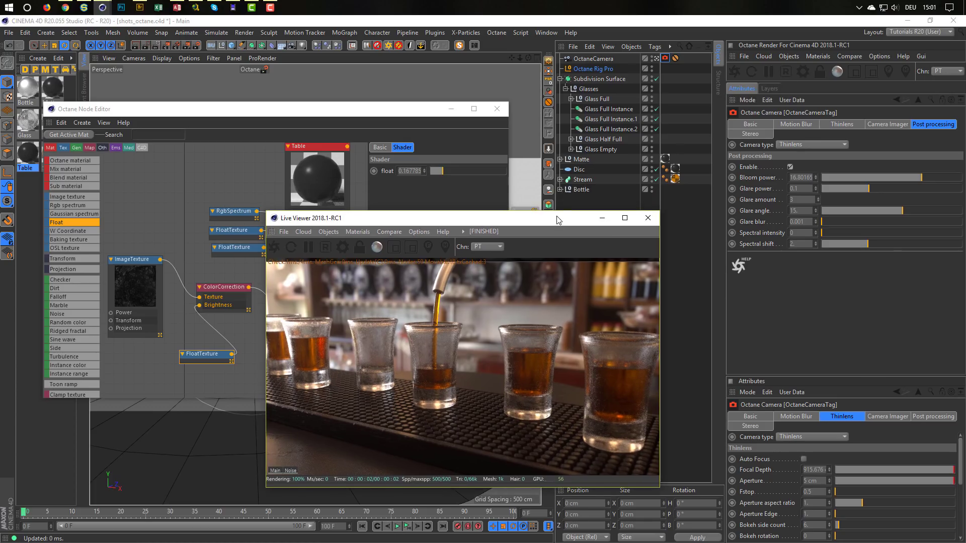
{"action": "left_click", "coordinate": [560, 180]}
{"action": "left_click", "coordinate": [560, 180]}
{"action": "left_click", "coordinate": [560, 190]}
{"action": "left_click_drag", "start_coordinate": [564, 219], "coordinate": [590, 237]}
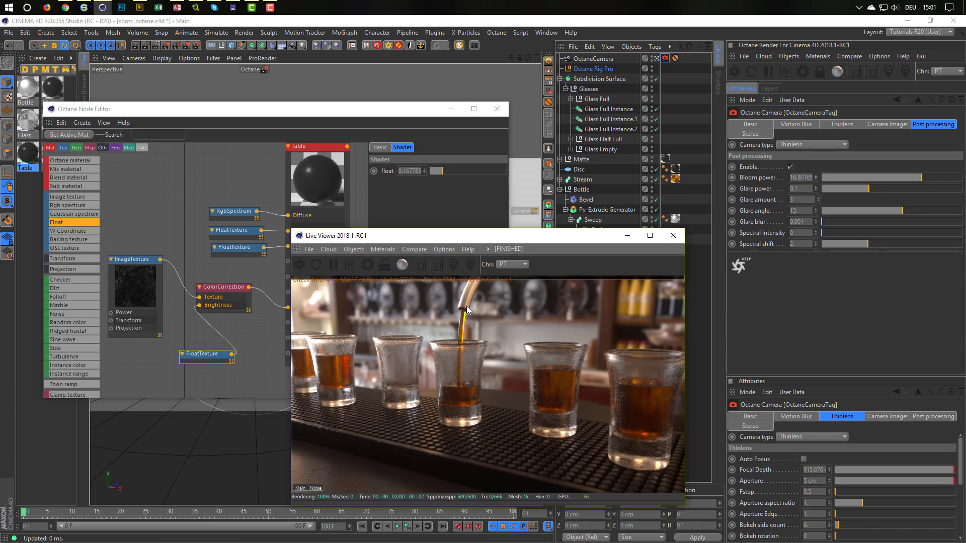
{"action": "left_click", "coordinate": [606, 210]}
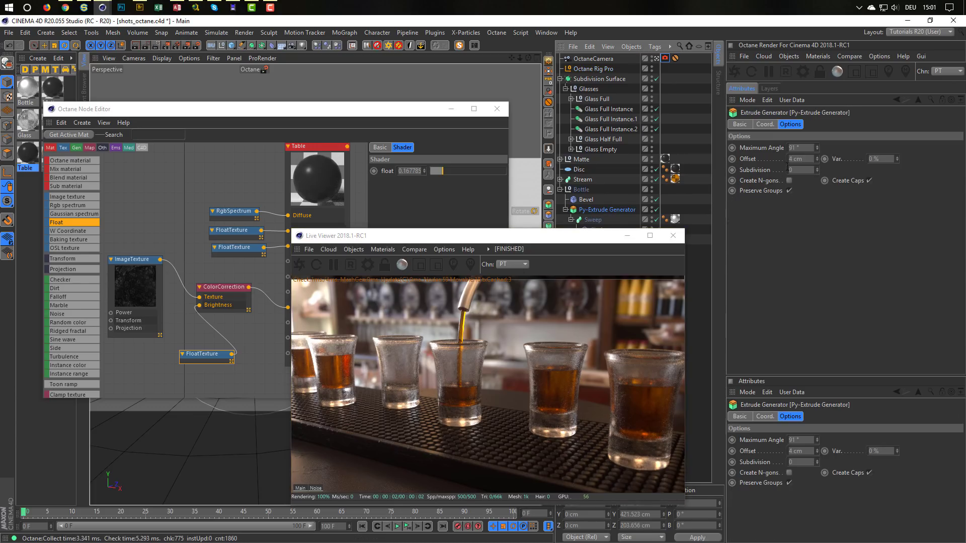
{"action": "left_click_drag", "start_coordinate": [805, 159], "coordinate": [770, 175]}
{"action": "type", "text": "3"}
{"action": "key", "text": "Return"}
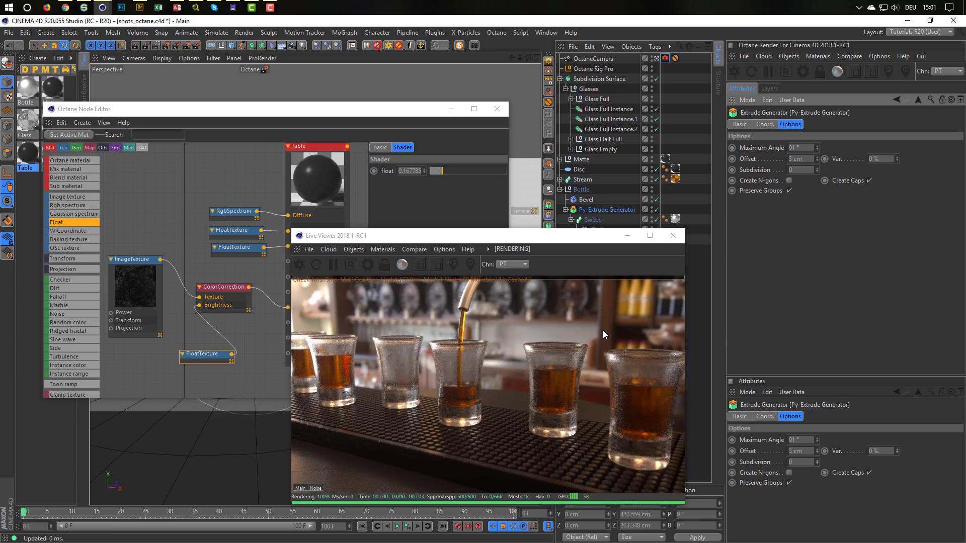
Save the scene, and close the Live Viewer and the Octane Node Editor.
{"action": "key", "text": "ctrl+s"}
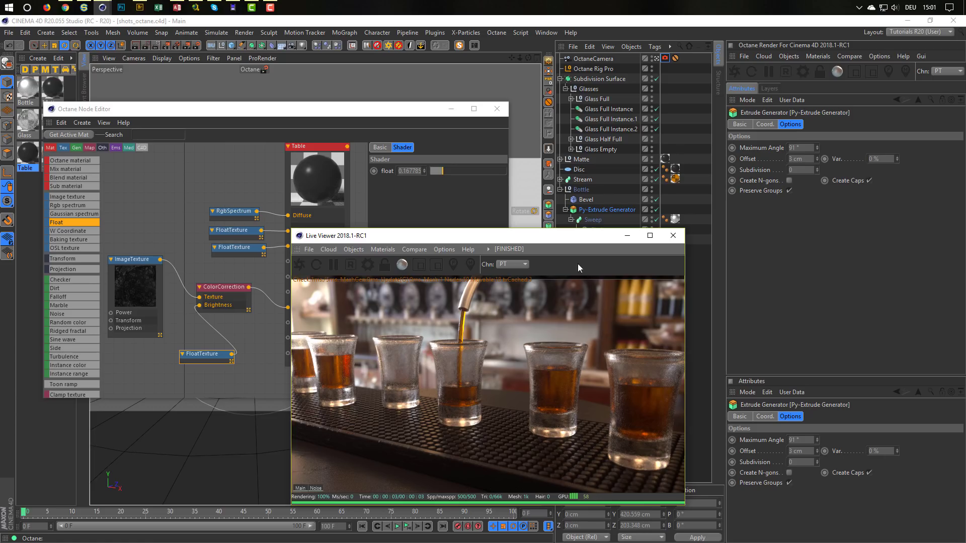
{"action": "left_click_drag", "start_coordinate": [573, 237], "coordinate": [621, 174]}
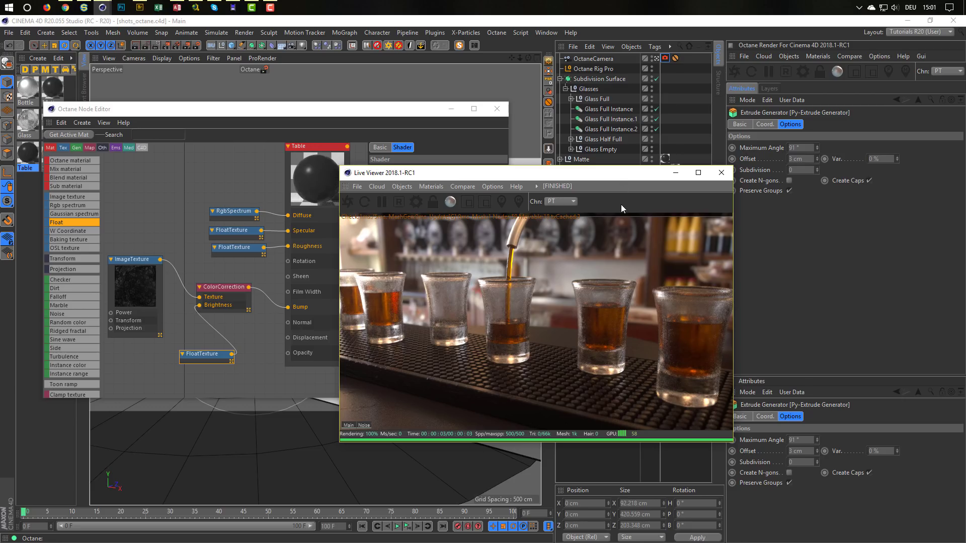
{"action": "left_click", "coordinate": [720, 173]}
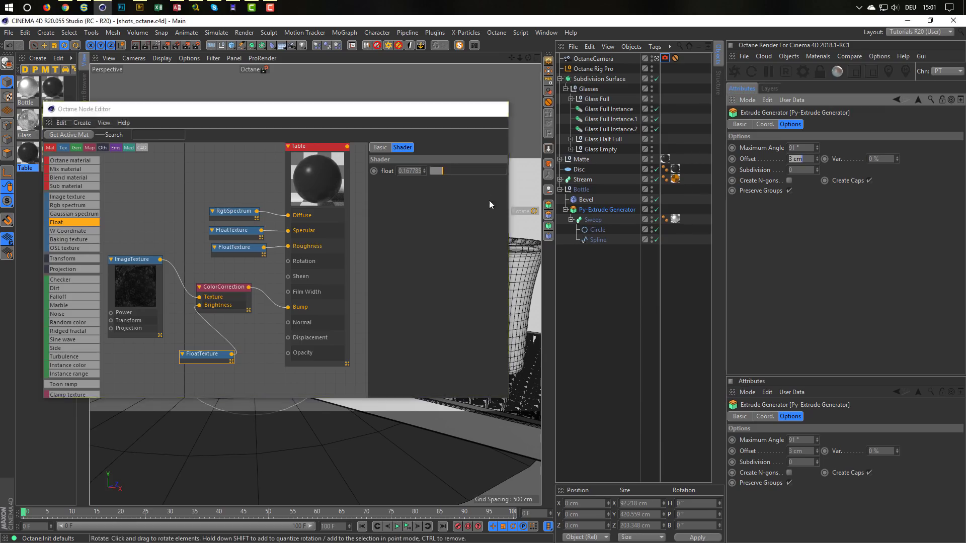
{"action": "left_click", "coordinate": [496, 109]}
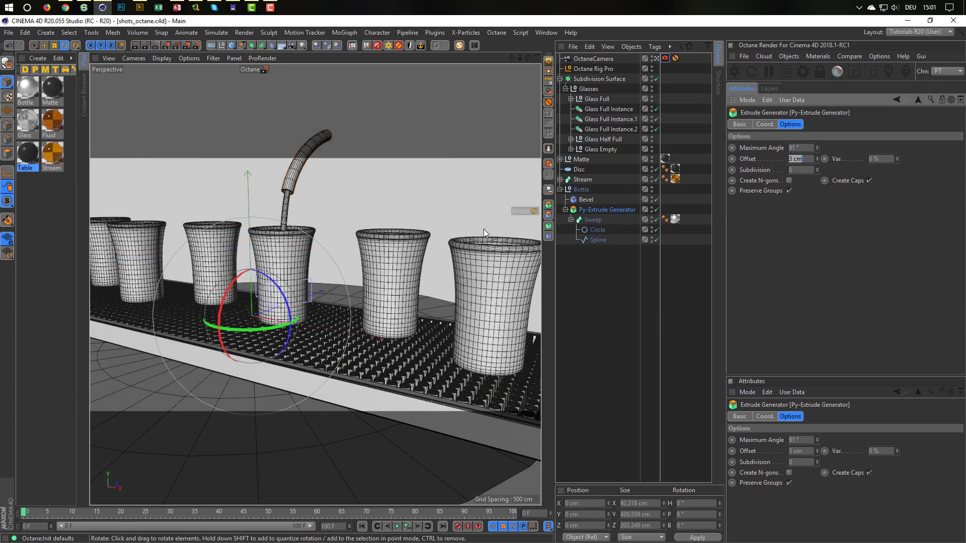
{"action": "left_click", "coordinate": [484, 254]}
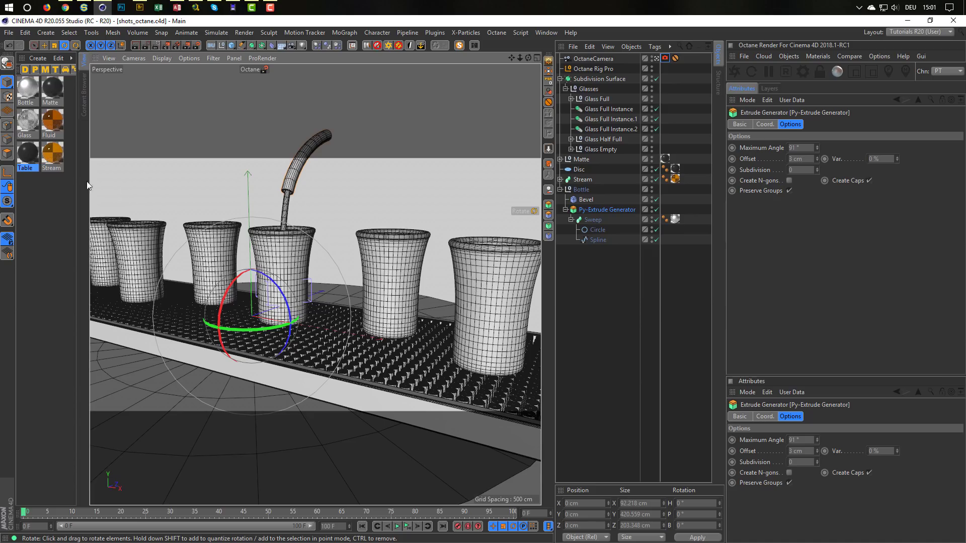
Delete all six Octane materials and remove the Octane camera tag from the OctaneCamera object.
{"action": "left_click_drag", "start_coordinate": [23, 193], "coordinate": [62, 79]}
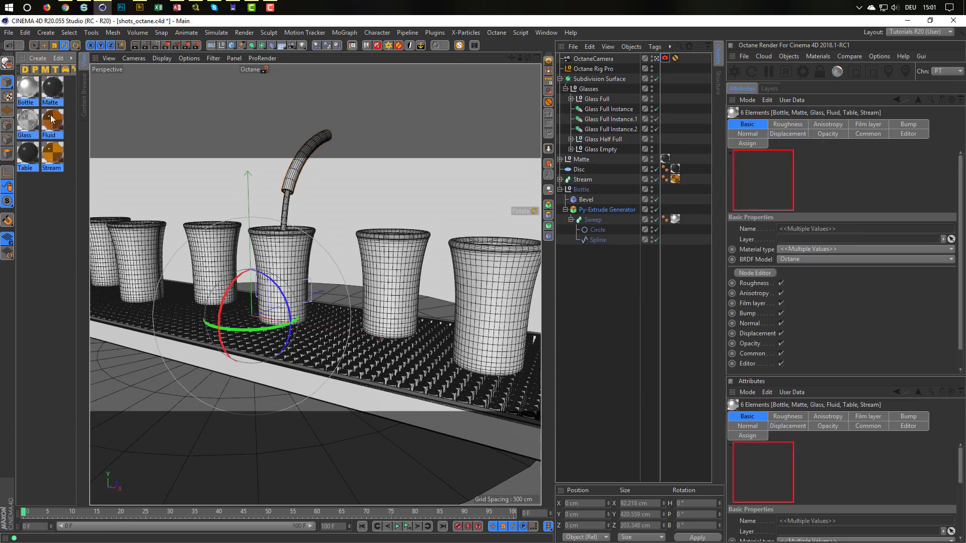
{"action": "key", "text": "Delete"}
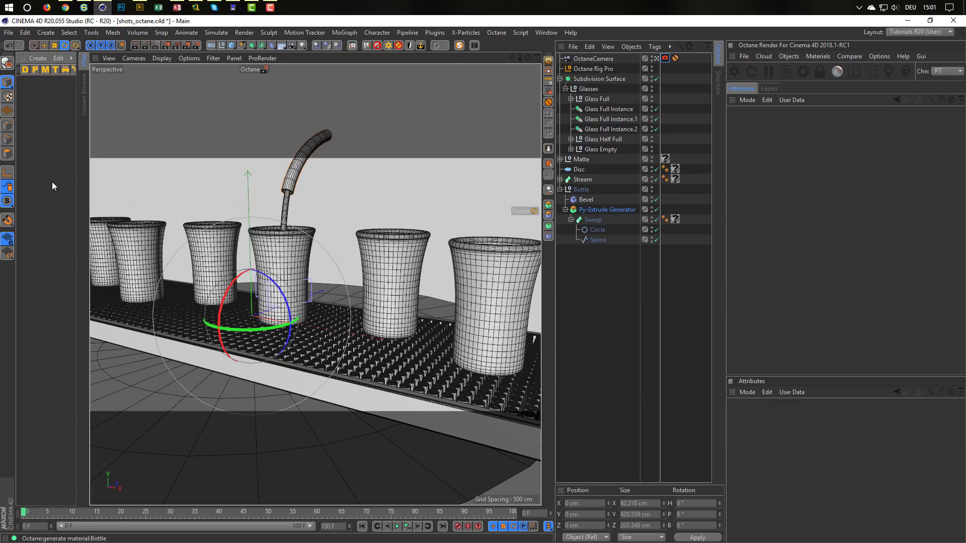
{"action": "left_click", "coordinate": [665, 59]}
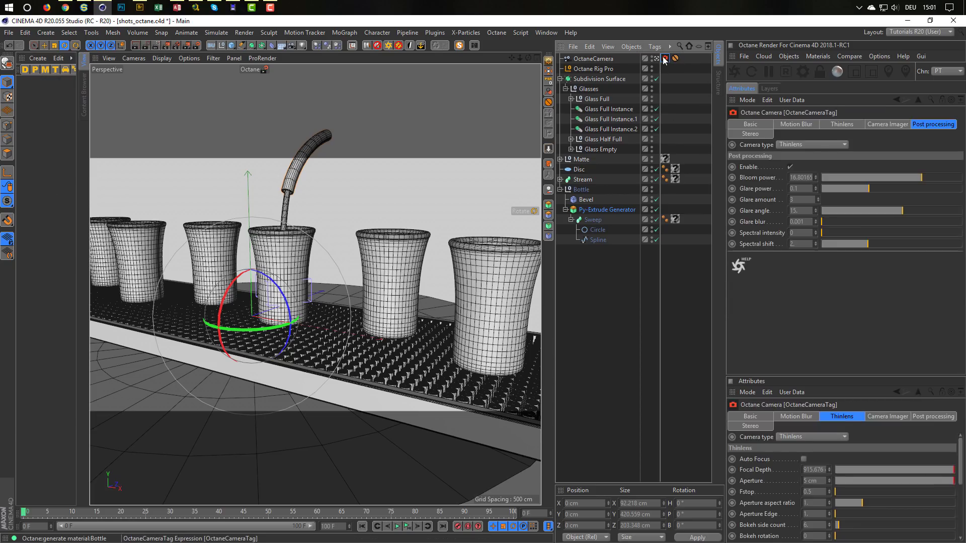
{"action": "key", "text": "Delete"}
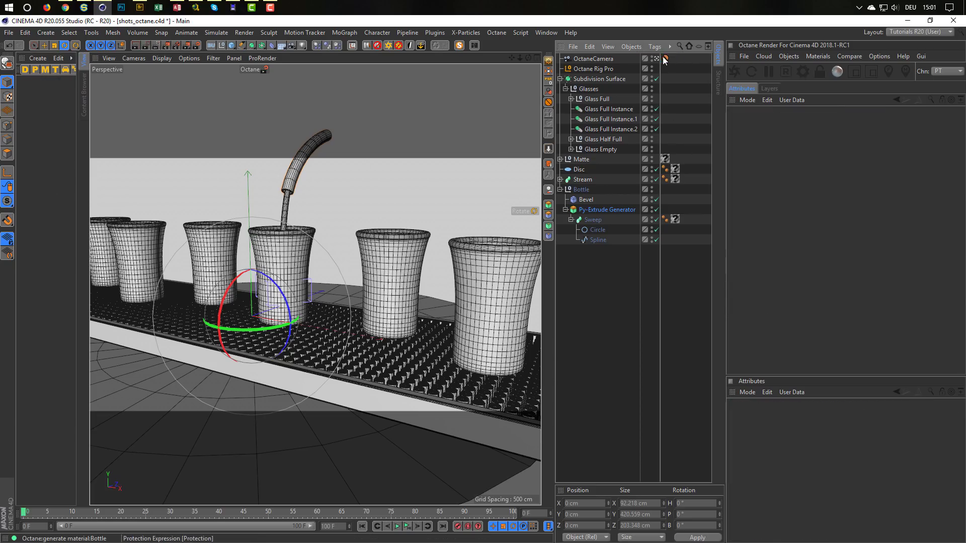
Rename the OctaneCamera object as Camera and delete the Octane Rig Pro from the scene.
{"action": "double_click", "coordinate": [593, 59]}
{"action": "left_click", "coordinate": [593, 59]}
{"action": "key", "text": "BackSpace"}
{"action": "key", "text": "BackSpace"}
{"action": "key", "text": "BackSpace"}
{"action": "key", "text": "BackSpace"}
{"action": "key", "text": "BackSpace"}
{"action": "key", "text": "BackSpace"}
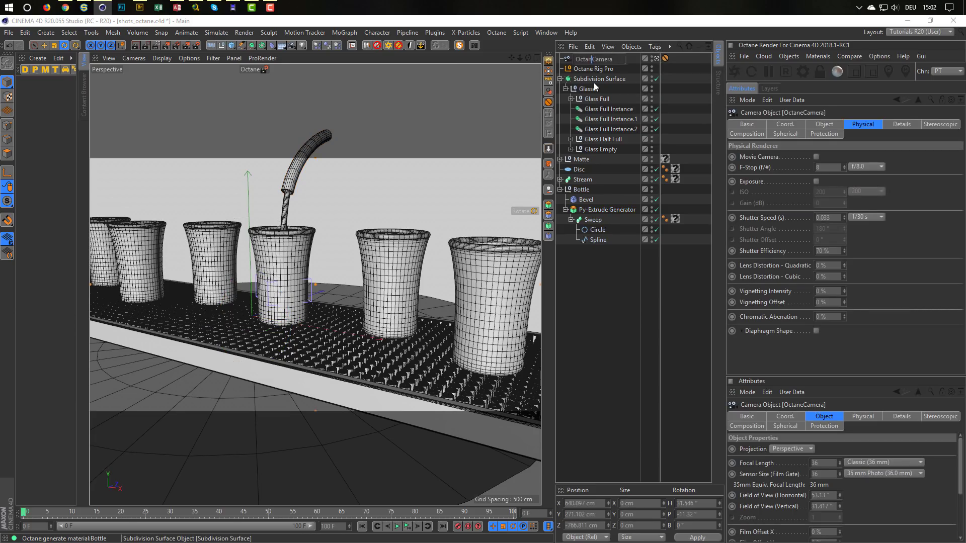
{"action": "key", "text": "Return"}
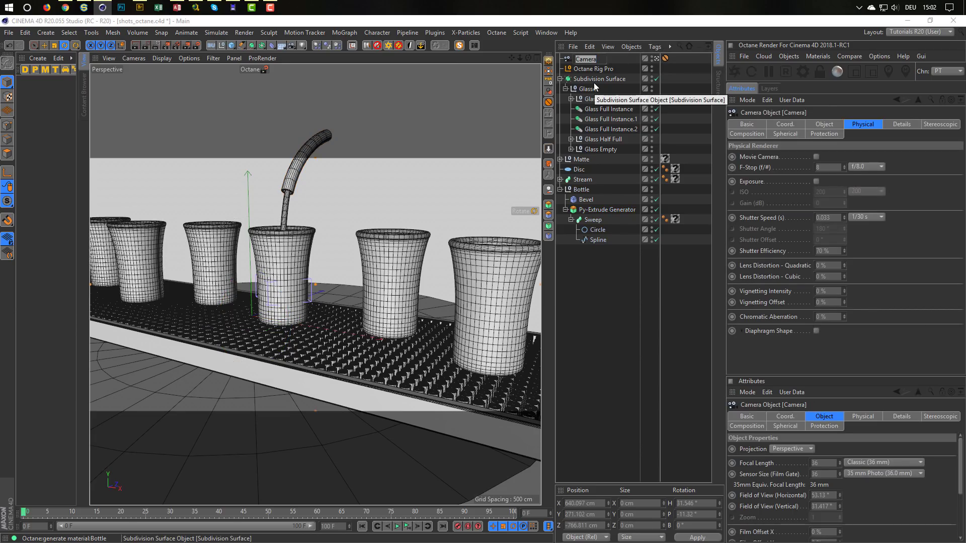
{"action": "left_click", "coordinate": [594, 68]}
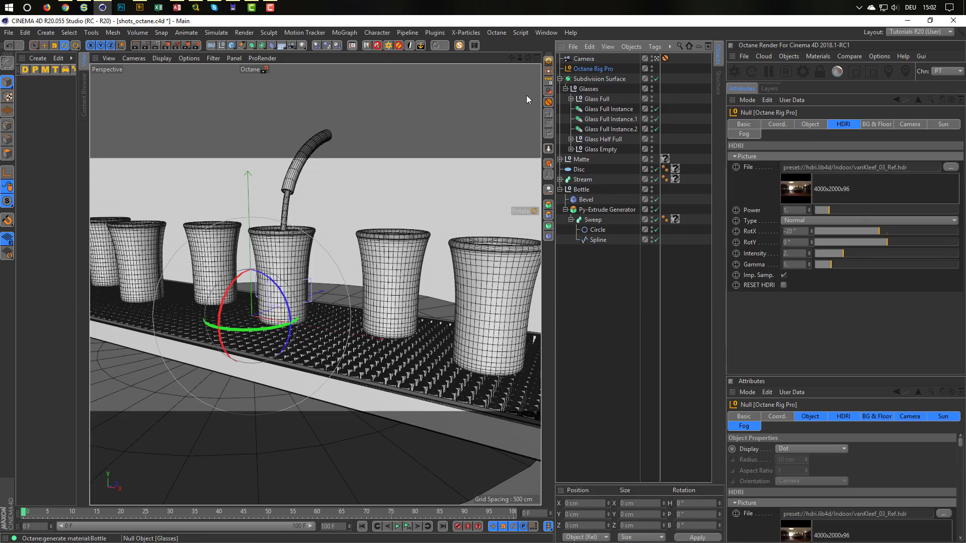
{"action": "key", "text": "Delete"}
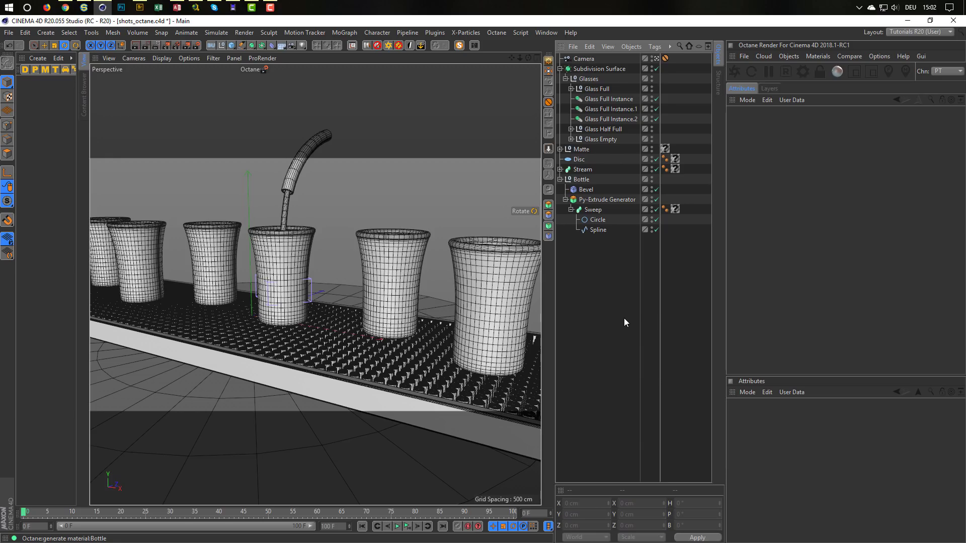
Save a copy of the scene under the file name shots_PR.c4d.
{"action": "key", "text": "ctrl+shift+s"}
{"action": "key", "text": "Right"}
{"action": "key", "text": "Left"}
{"action": "key", "text": "Left"}
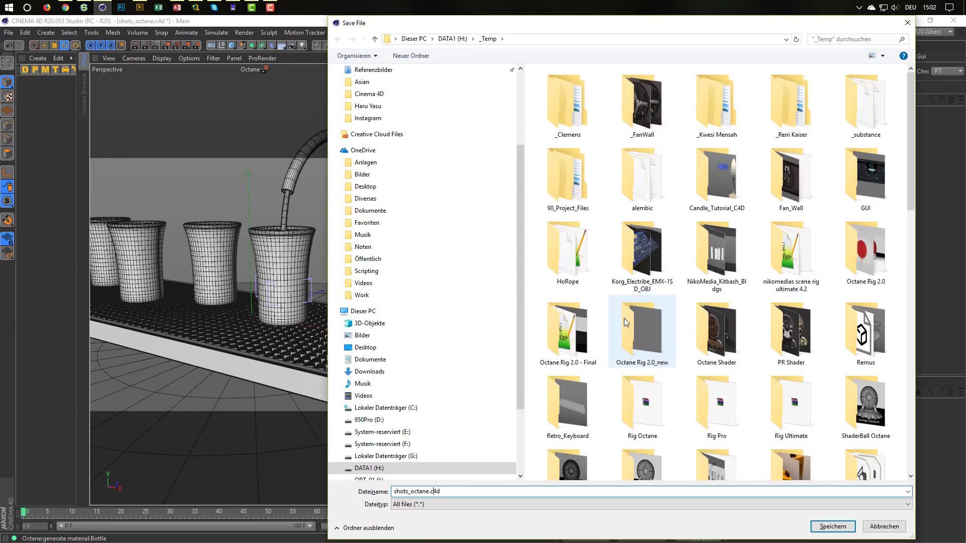
{"action": "key", "text": "shift+Left"}
{"action": "key", "text": "shift+Left"}
{"action": "key", "text": "shift+Left"}
{"action": "key", "text": "shift+Left"}
{"action": "key", "text": "shift+Left"}
{"action": "type", "text": "PR"}
{"action": "key", "text": "Return"}
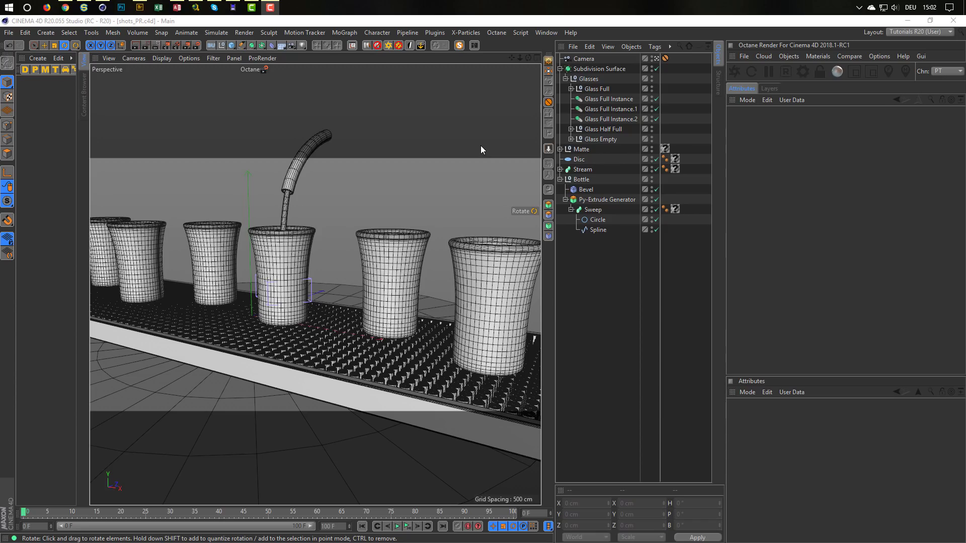
Add the Nikomedias Scene Rig Ultimate and disable its Floor On, Floor Seen in Editor and Floor seen by Reflection options.
{"action": "left_click", "coordinate": [366, 45]}
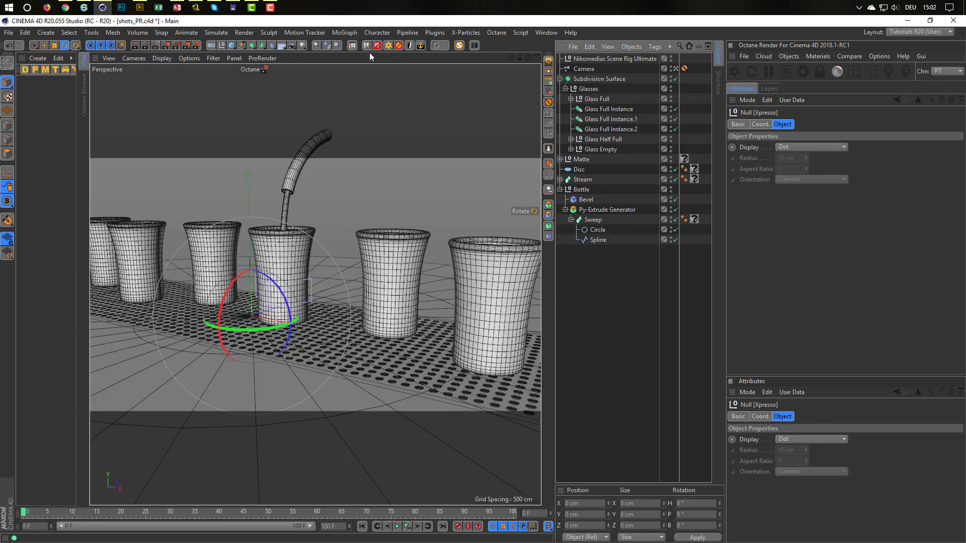
{"action": "left_click", "coordinate": [605, 59]}
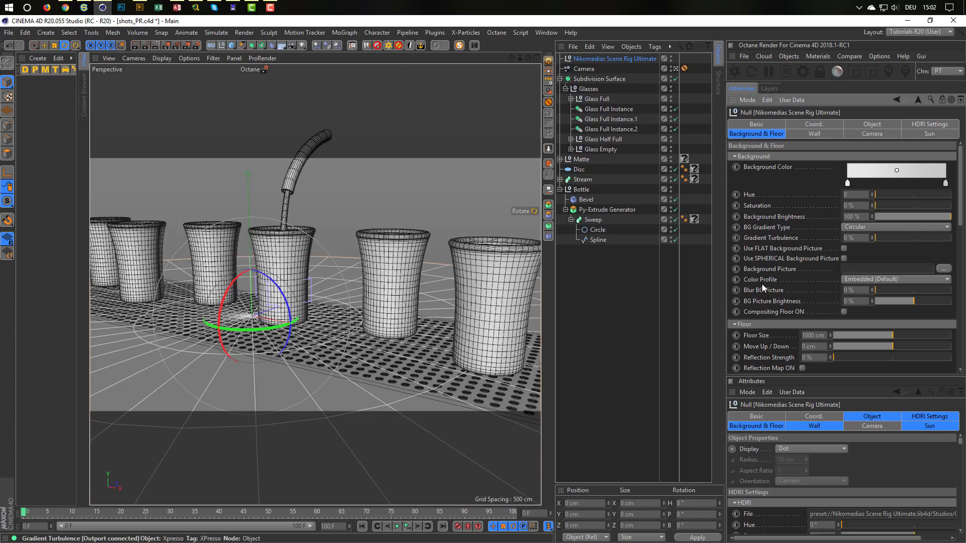
{"action": "scroll", "coordinate": [762, 284], "scroll_direction": "down", "scroll_amount": 10}
{"action": "scroll", "coordinate": [761, 297], "scroll_direction": "down", "scroll_amount": 2}
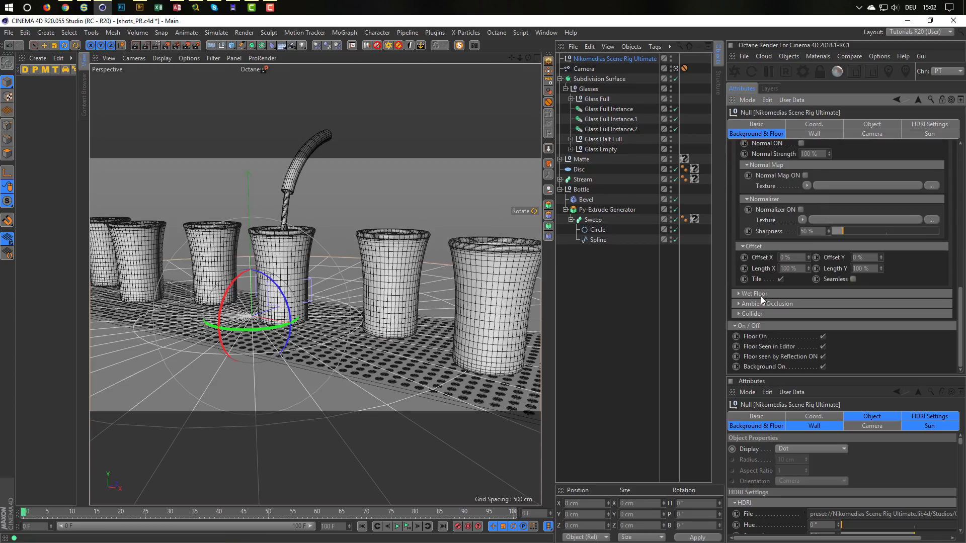
{"action": "left_click", "coordinate": [823, 336]}
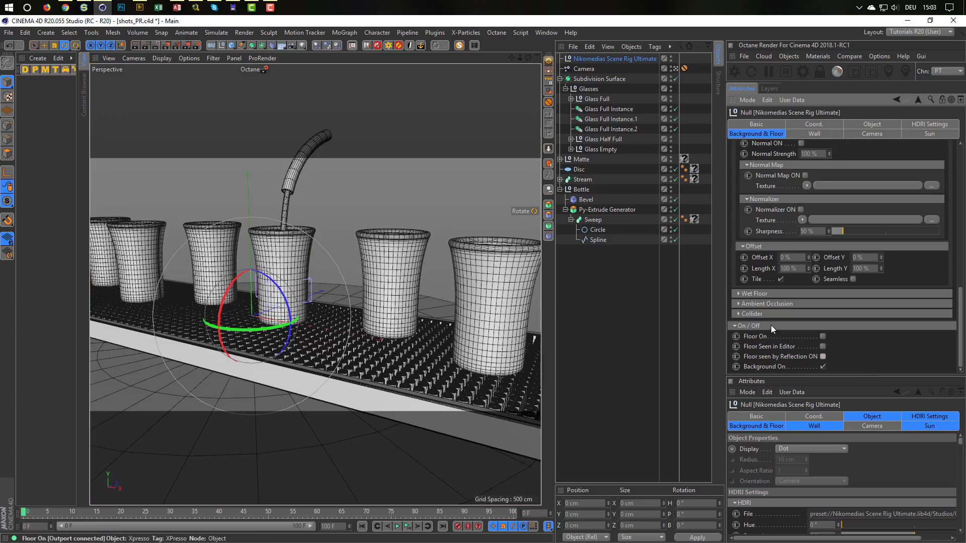
Load vanKleef_03_Ref.hdr from the Content Browser as the scene rig's HDRI and enable Seen by camera.
{"action": "scroll", "coordinate": [772, 327], "scroll_direction": "up", "scroll_amount": 12}
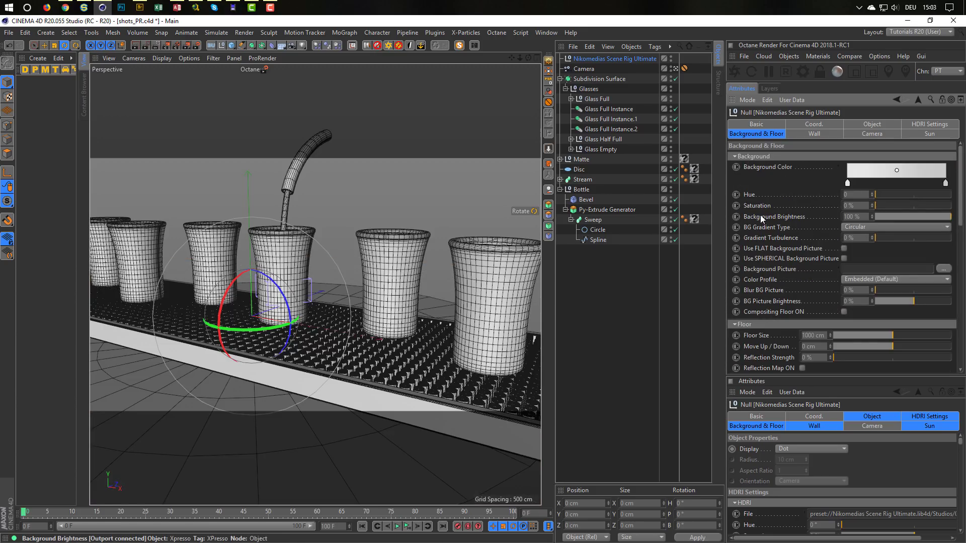
{"action": "left_click", "coordinate": [926, 124]}
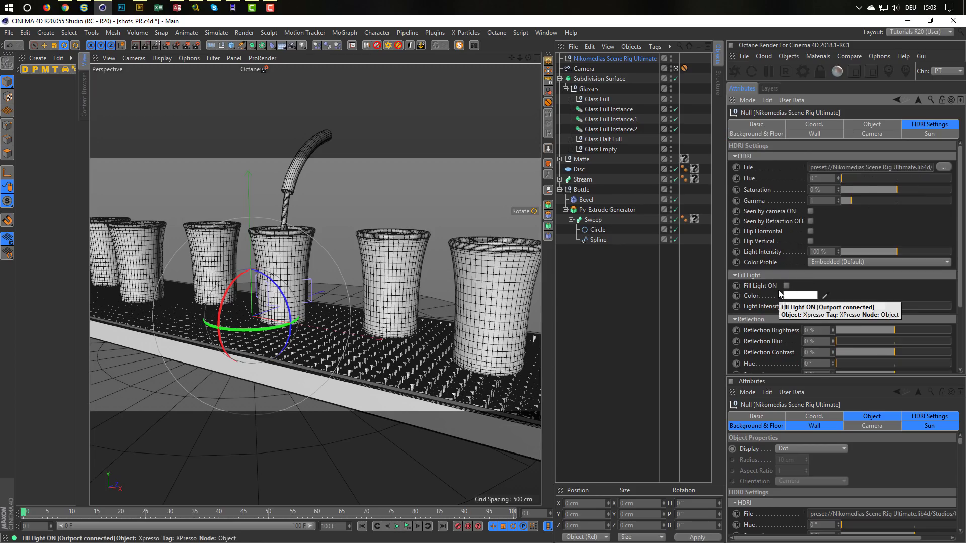
{"action": "key", "text": "shift+F8"}
{"action": "left_click_drag", "start_coordinate": [766, 196], "coordinate": [452, 121]}
{"action": "left_click_drag", "start_coordinate": [554, 298], "coordinate": [870, 169]}
{"action": "left_click", "coordinate": [633, 104]}
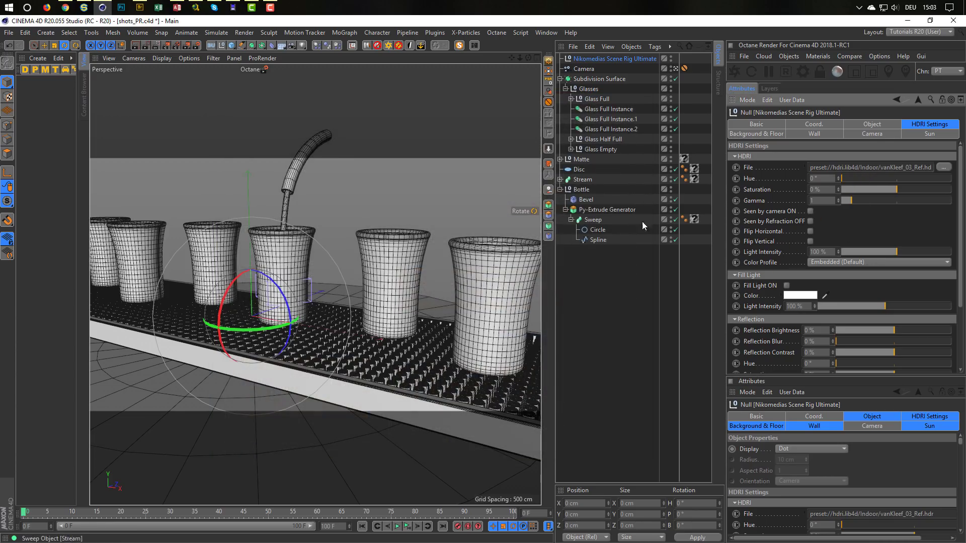
{"action": "left_click", "coordinate": [811, 212]}
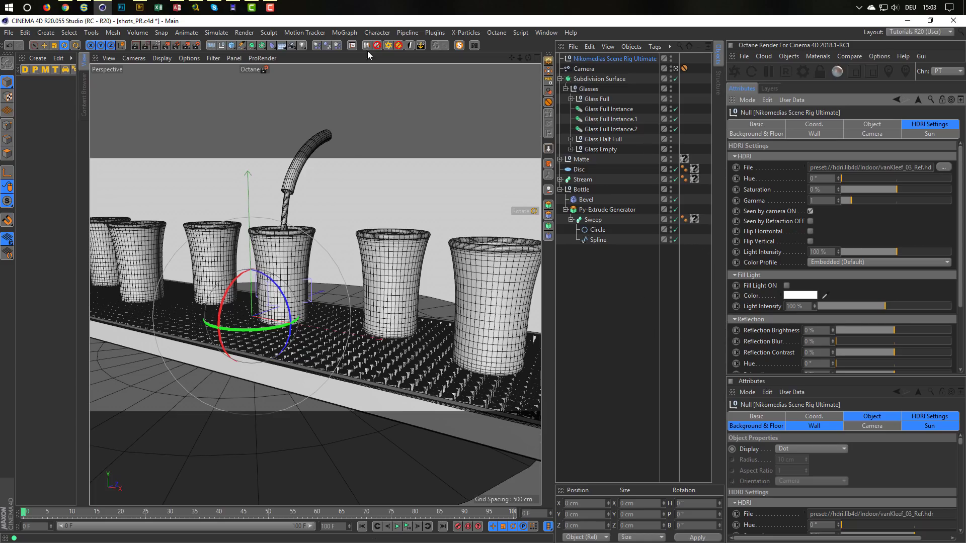
Activate the Low GI render preset and set its output width to 1280 pixels.
{"action": "left_click", "coordinate": [196, 47]}
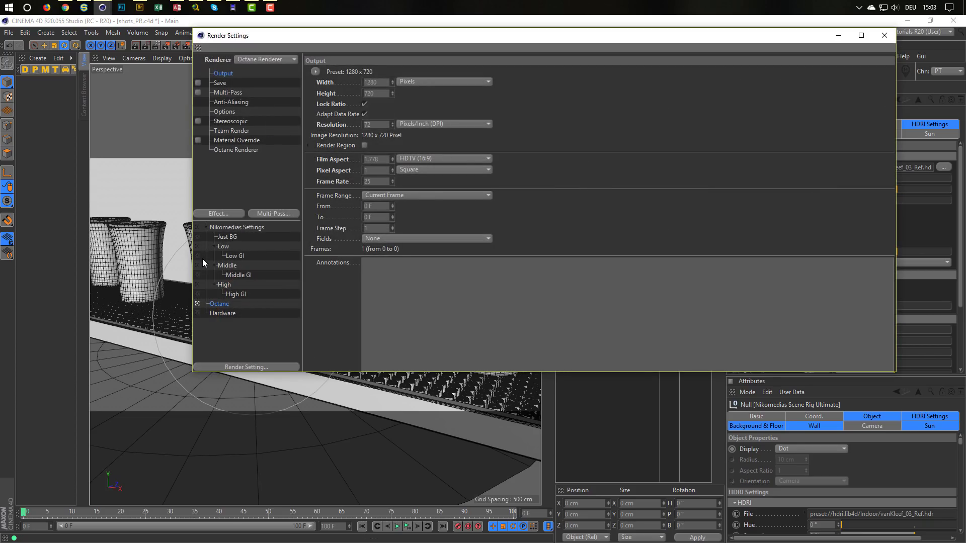
{"action": "left_click", "coordinate": [198, 256]}
{"action": "left_click_drag", "start_coordinate": [376, 83], "coordinate": [340, 93]}
{"action": "type", "text": "1280"}
{"action": "key", "text": "Return"}
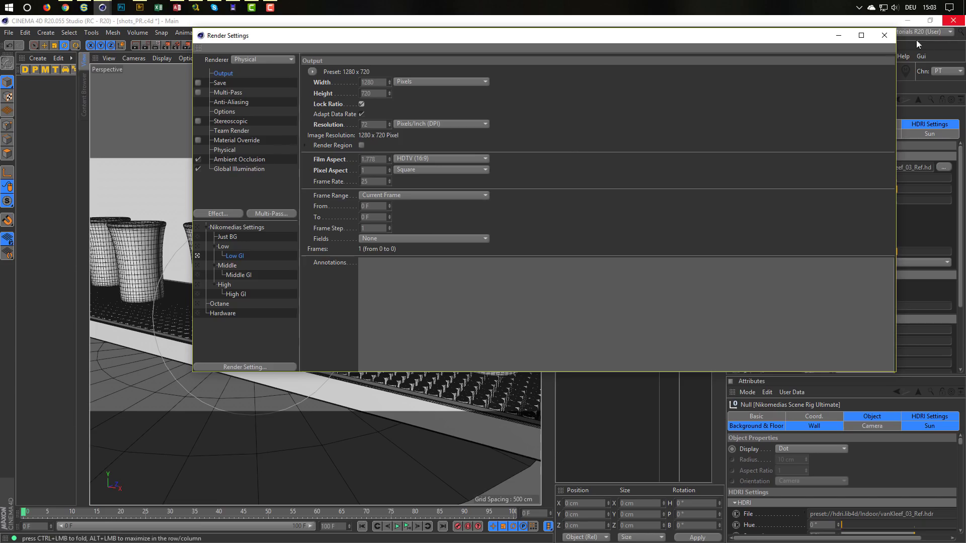
{"action": "left_click", "coordinate": [883, 36]}
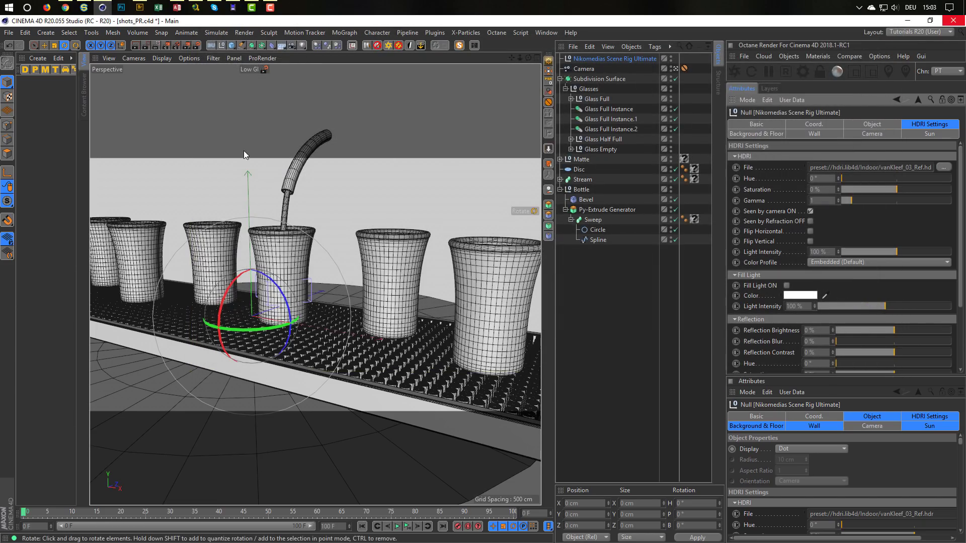
Start an interactive render region covering the whole camera frame and set the HDRI's Rotate Horizontal to 17°.
{"action": "left_click", "coordinate": [156, 46]}
{"action": "left_click_drag", "start_coordinate": [428, 176], "coordinate": [541, 158]}
{"action": "left_click_drag", "start_coordinate": [203, 392], "coordinate": [88, 411]}
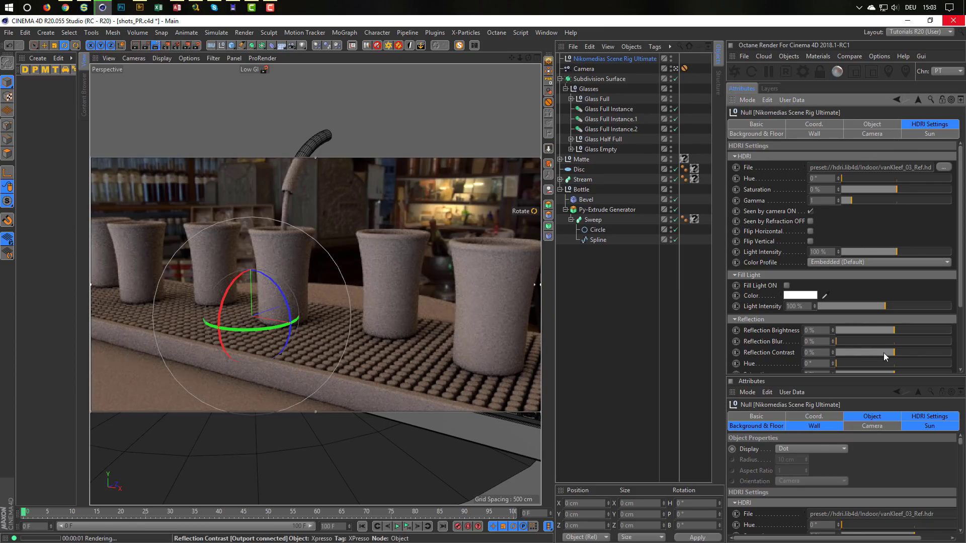
{"action": "left_click_drag", "start_coordinate": [961, 273], "coordinate": [961, 329]}
{"action": "left_click_drag", "start_coordinate": [894, 329], "coordinate": [899, 328]}
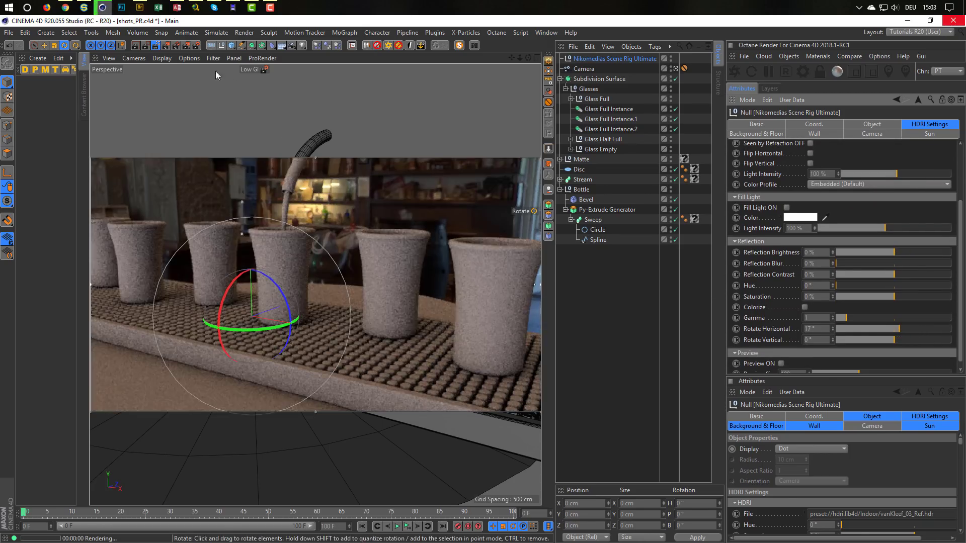
Turn off the render region, rotate the HDRI horizontally to -72° using Gouraud Shading (Lines) display, and save the scene.
{"action": "left_click", "coordinate": [156, 49]}
{"action": "left_click", "coordinate": [162, 57]}
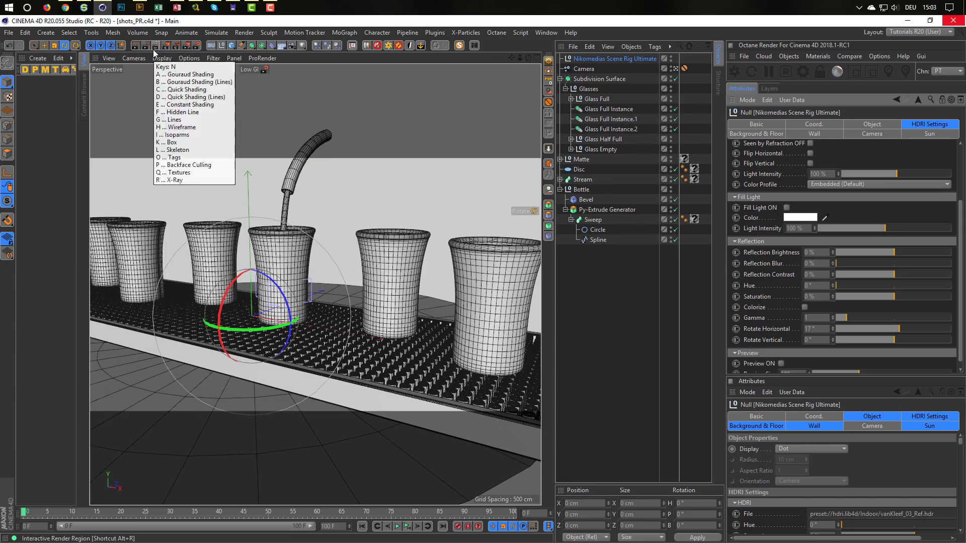
{"action": "left_click", "coordinate": [177, 78]}
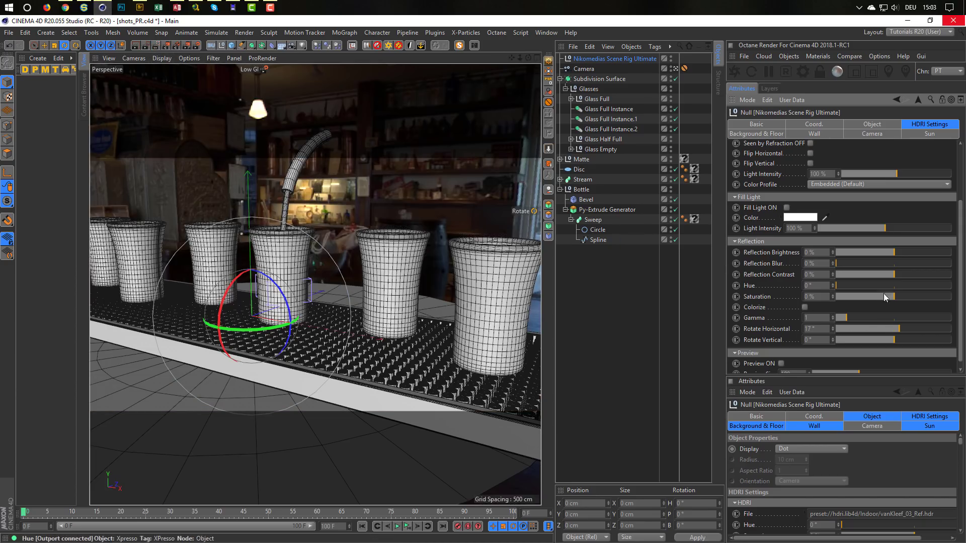
{"action": "left_click_drag", "start_coordinate": [899, 328], "coordinate": [870, 312]}
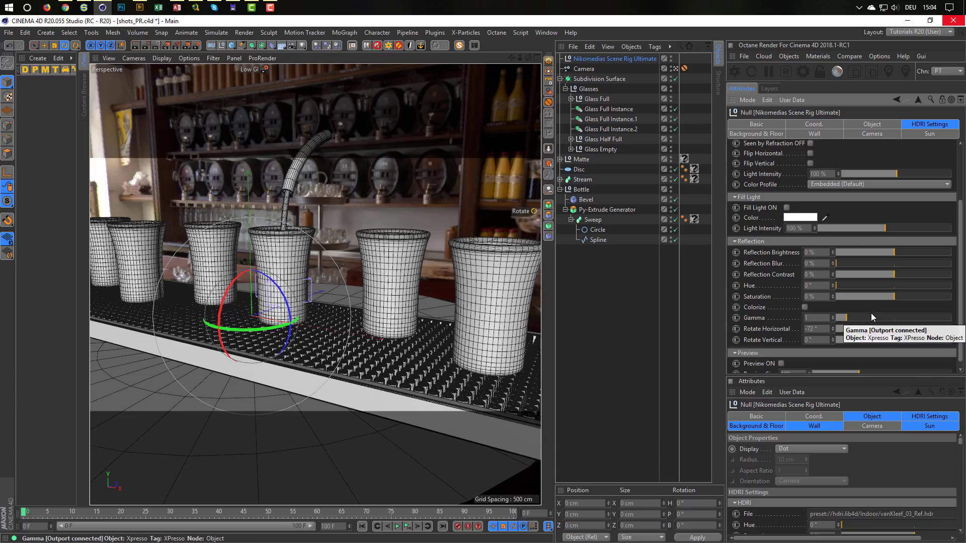
{"action": "key", "text": "ctrl+s"}
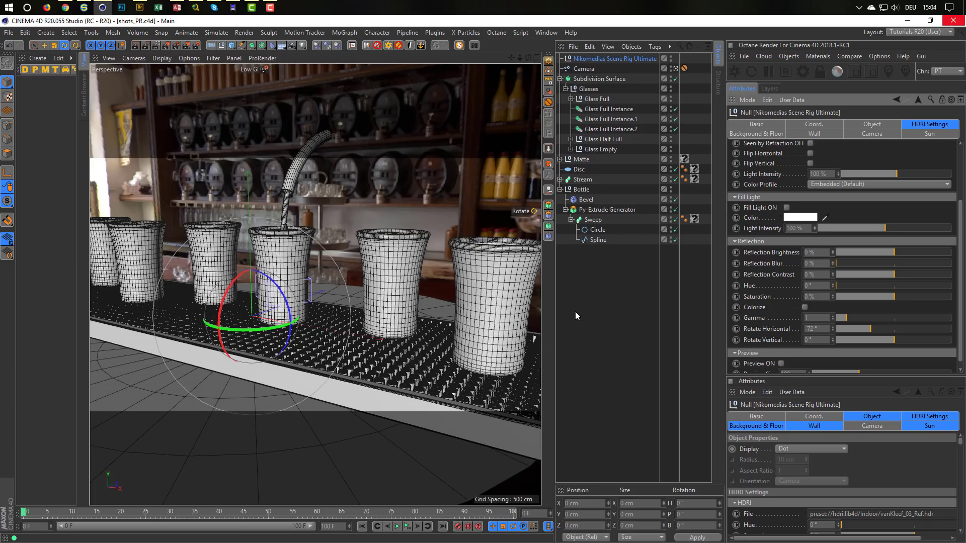
Create a new material with Color disabled, Transparency enabled and a refraction of 1.517.
{"action": "double_click", "coordinate": [47, 124]}
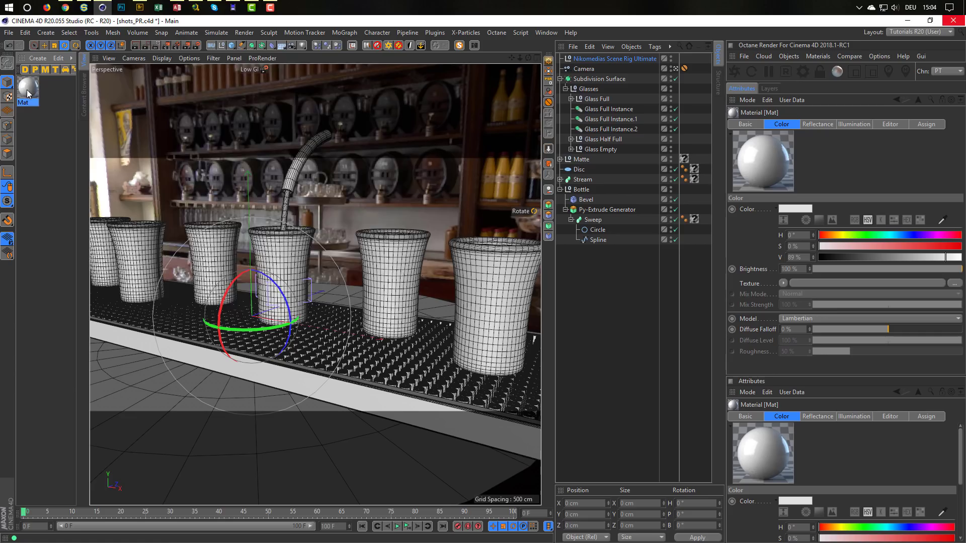
{"action": "double_click", "coordinate": [28, 91]}
{"action": "left_click", "coordinate": [204, 176]}
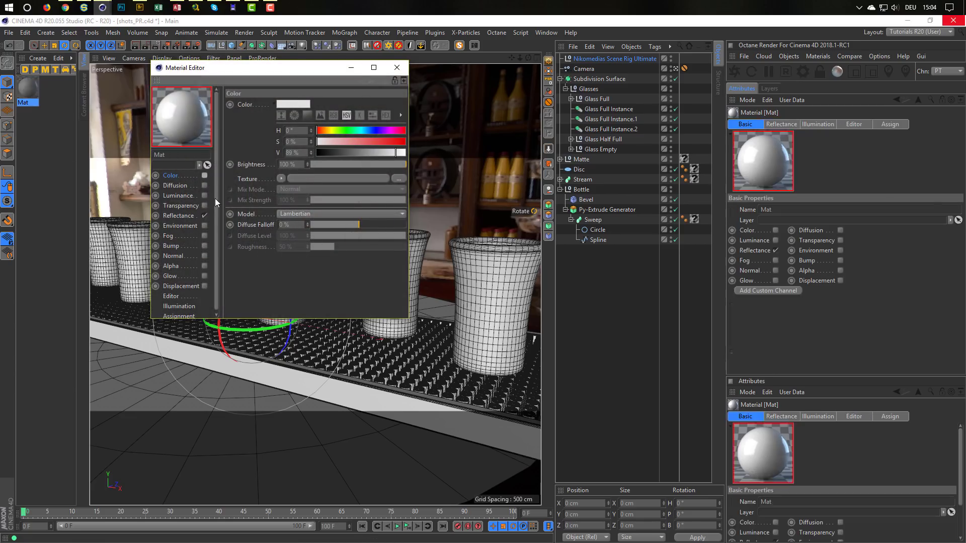
{"action": "left_click", "coordinate": [204, 206]}
{"action": "left_click", "coordinate": [317, 185]}
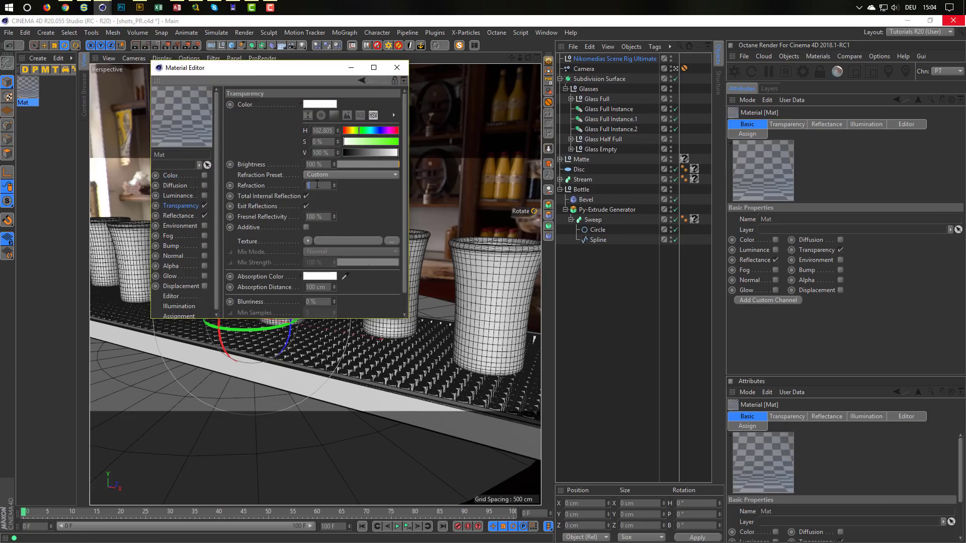
{"action": "type", "text": "1,517"}
{"action": "key", "text": "Return"}
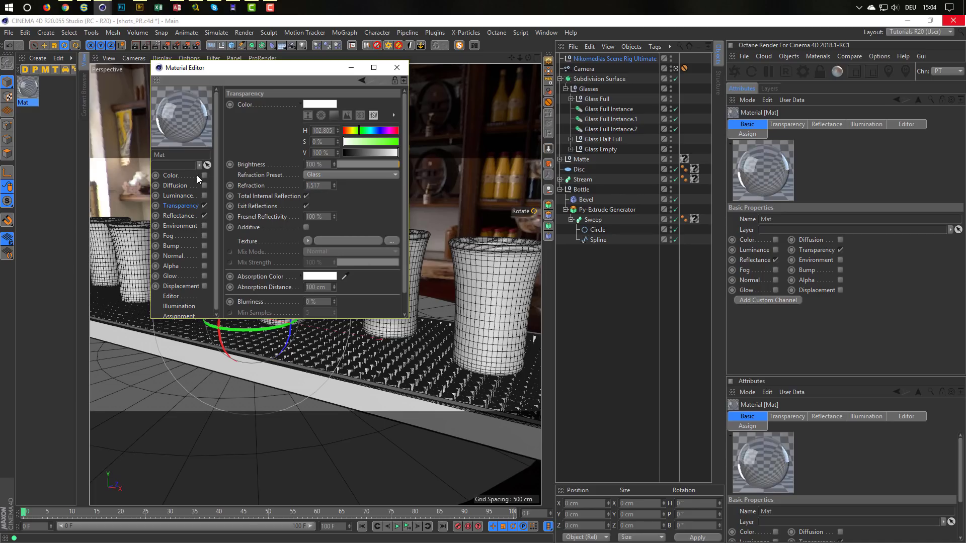
{"action": "left_click", "coordinate": [398, 72]}
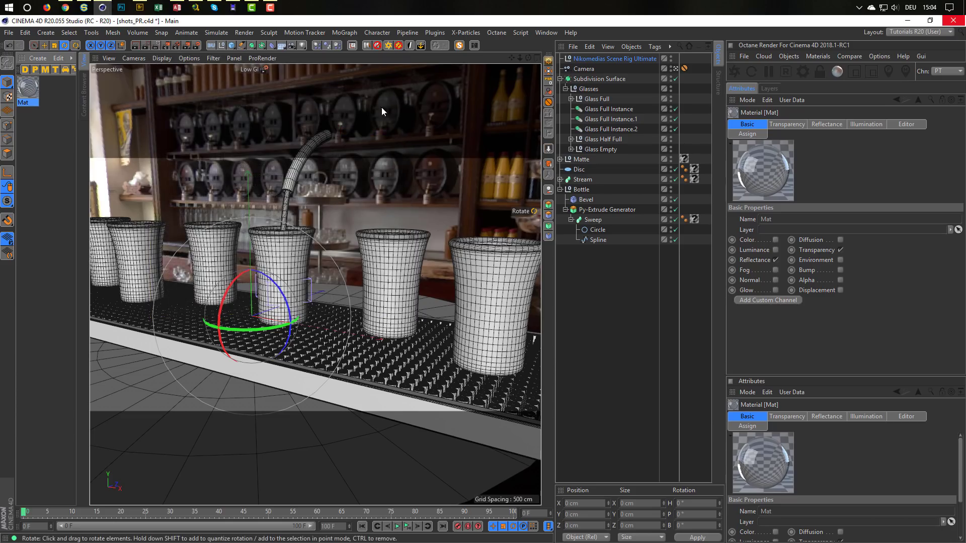
Replace the missing materials on the Glass objects of Glass Full, Glass Half Full and Glass Empty with the new transparent material.
{"action": "left_click", "coordinate": [570, 98]}
{"action": "left_click", "coordinate": [570, 179]}
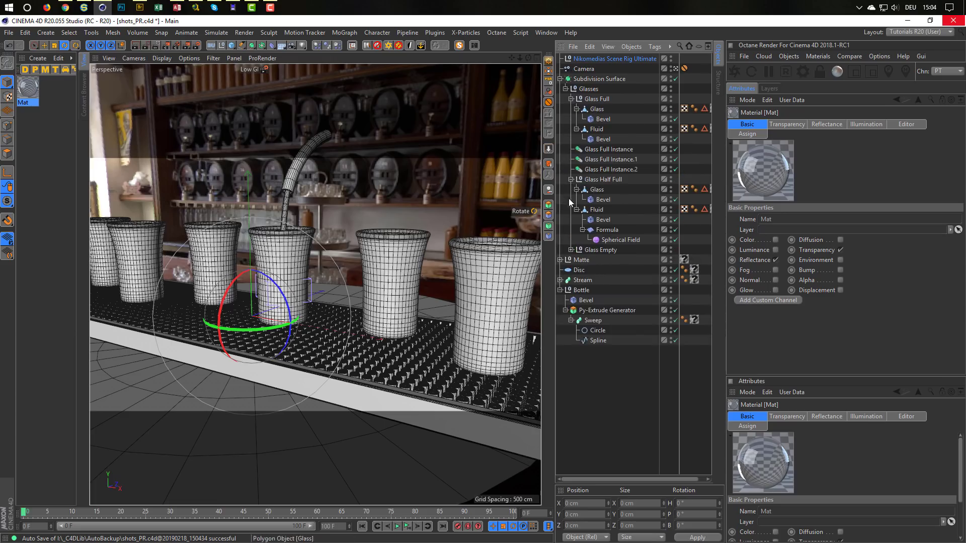
{"action": "left_click", "coordinate": [571, 249]}
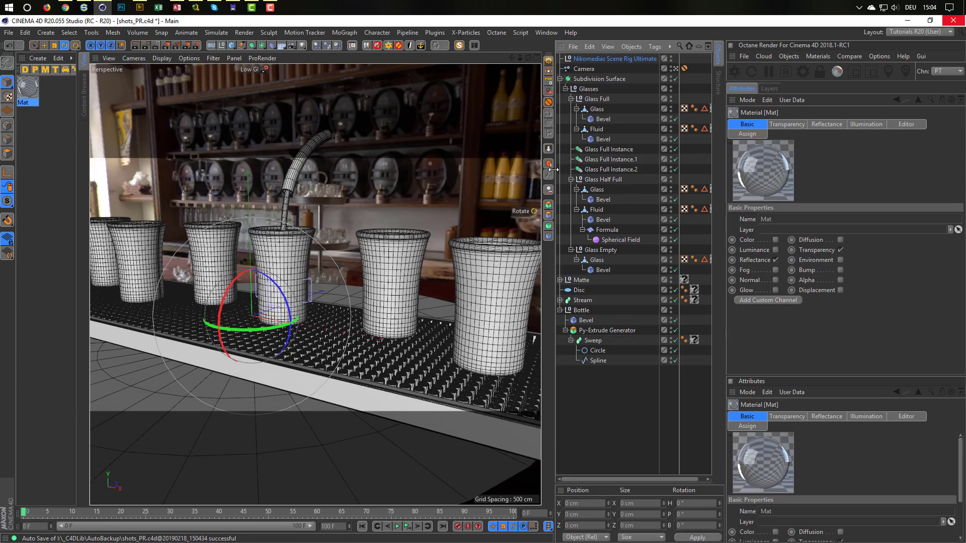
{"action": "left_click_drag", "start_coordinate": [555, 169], "coordinate": [519, 170]}
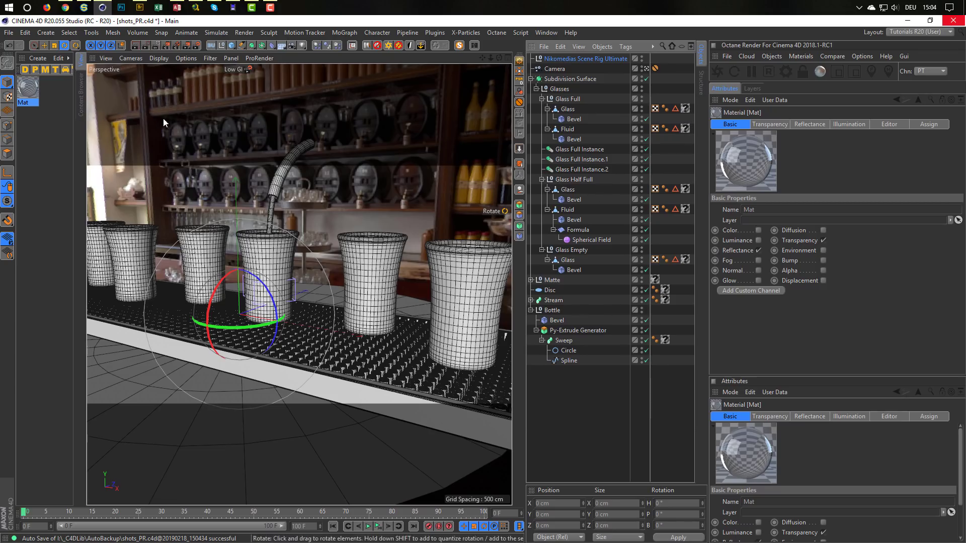
{"action": "mouse_move", "coordinate": [684, 111]}
{"action": "left_mouse_down"}
{"action": "mouse_move", "coordinate": [674, 116]}
{"action": "mouse_move", "coordinate": [687, 111]}
{"action": "left_mouse_up"}
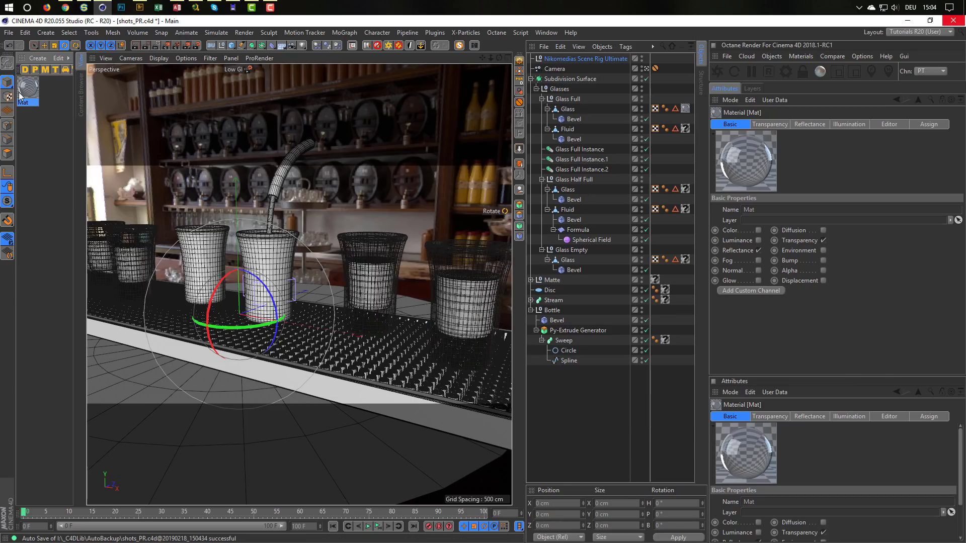
{"action": "left_click_drag", "start_coordinate": [24, 90], "coordinate": [685, 190]}
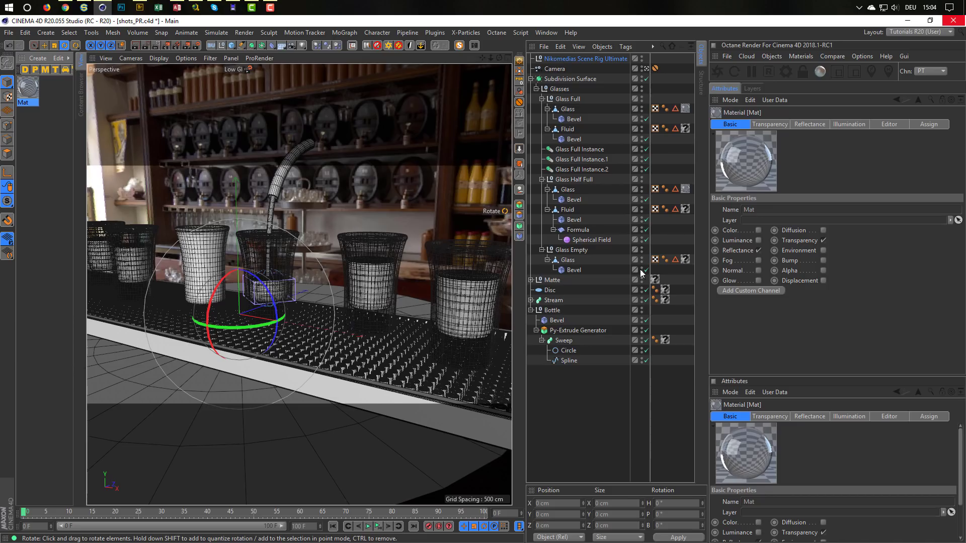
{"action": "left_click_drag", "start_coordinate": [30, 91], "coordinate": [686, 262]}
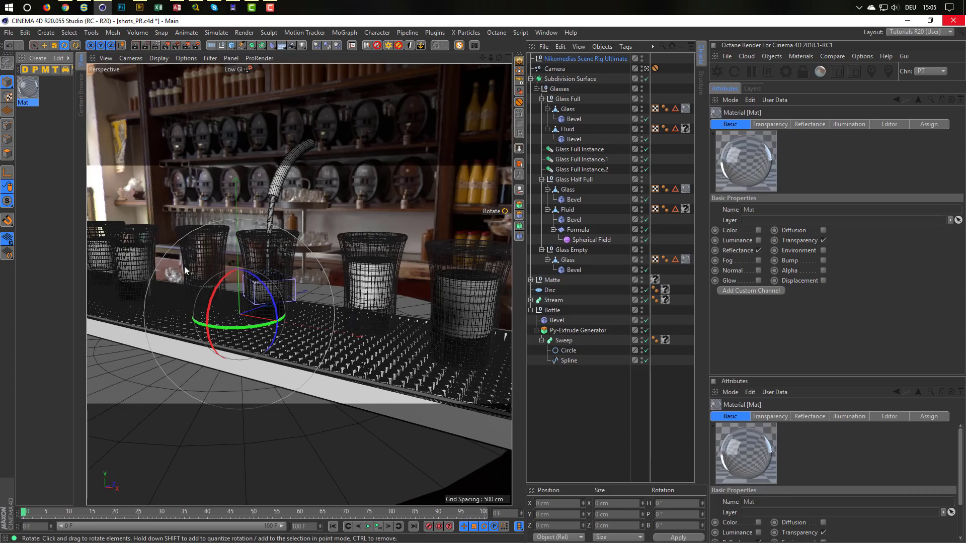
Turn the interactive render region back on and rename the transparent material as Glass.
{"action": "left_click", "coordinate": [157, 45]}
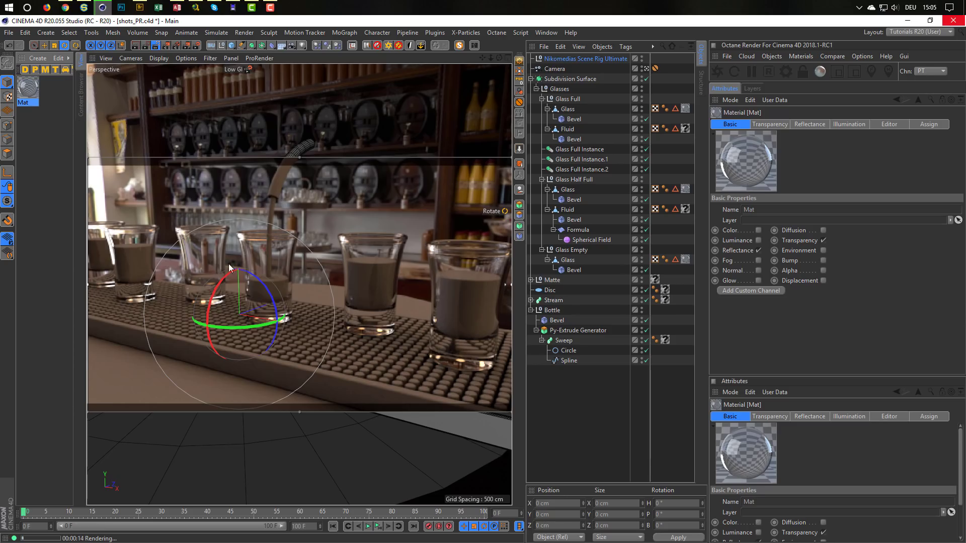
{"action": "left_click", "coordinate": [560, 427]}
{"action": "double_click", "coordinate": [24, 102]}
{"action": "type", "text": "Glass"}
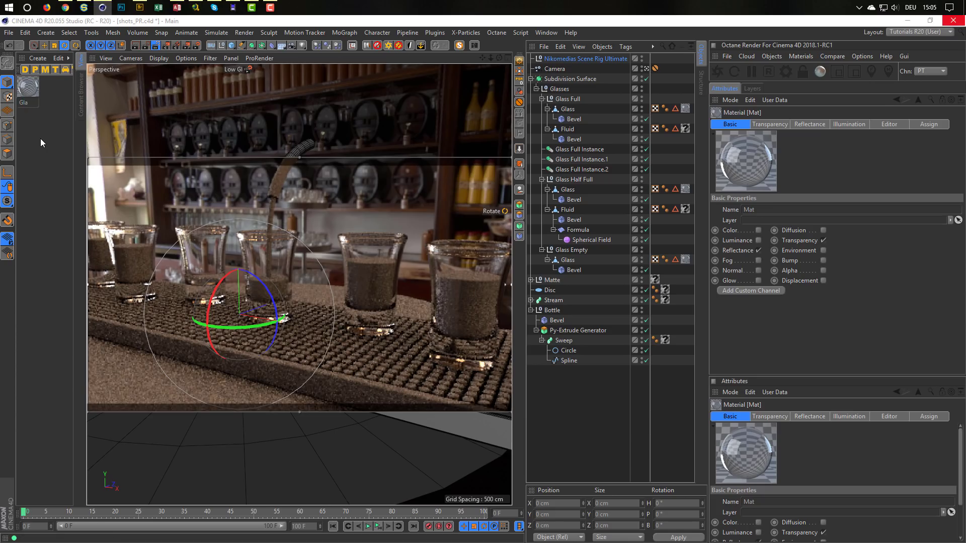
{"action": "key", "text": "Return"}
Duplicate the Glass material and name the copy Fluid.
{"action": "left_click_drag", "start_coordinate": [28, 88], "coordinate": [56, 86], "text": "ctrl"}
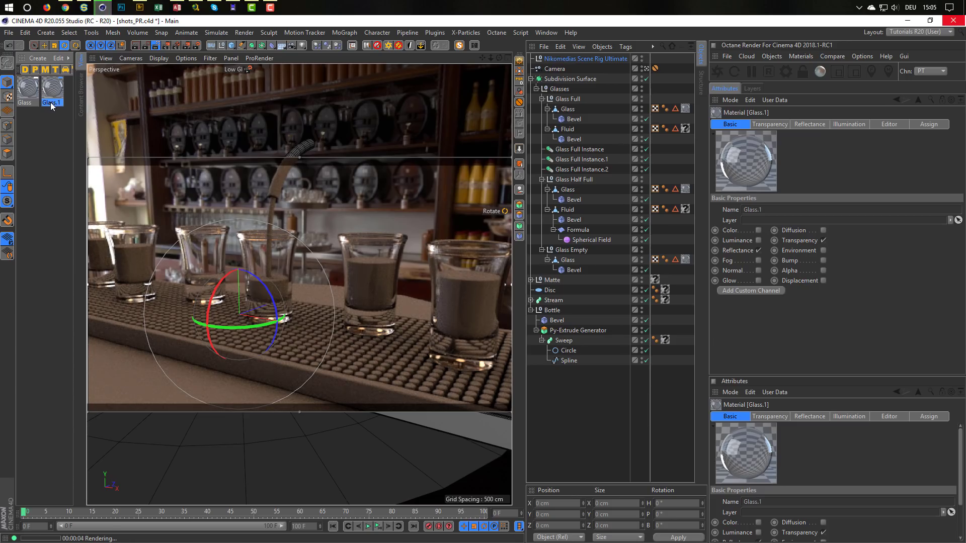
{"action": "type", "text": "Fl"}
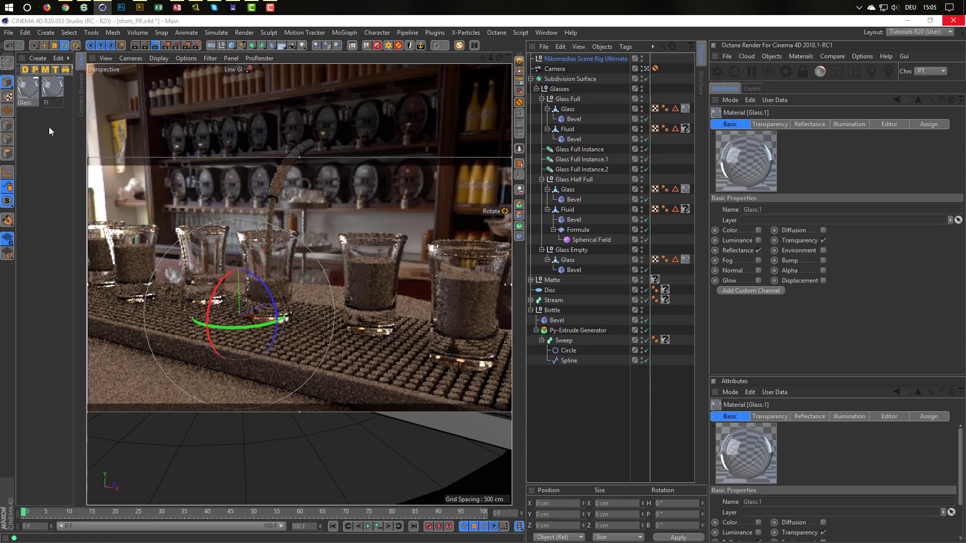
{"action": "type", "text": "uid"}
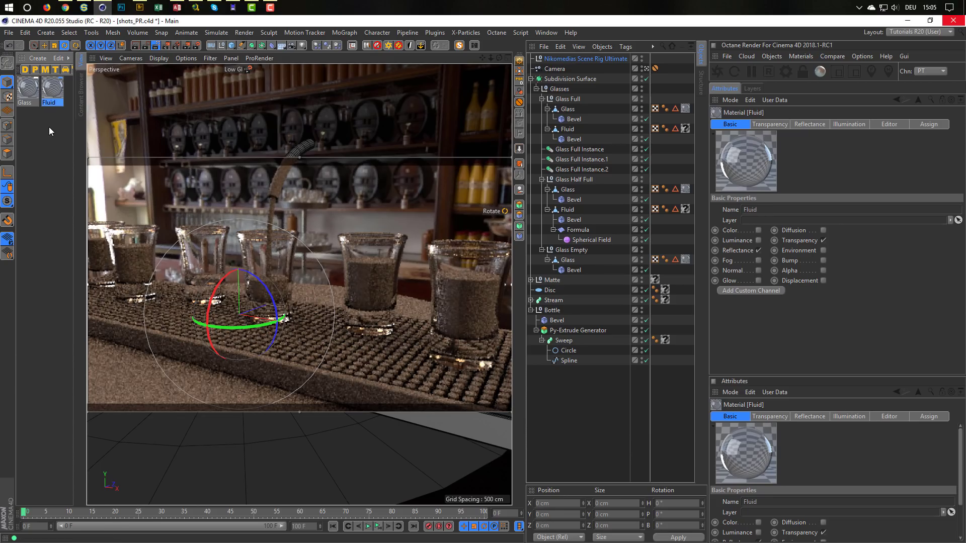
Set the Fluid material's transparency colour to orange-brown with H 38°, S 98% and V 81%.
{"action": "left_click", "coordinate": [54, 89]}
{"action": "double_click", "coordinate": [54, 88]}
{"action": "left_click_drag", "start_coordinate": [217, 75], "coordinate": [616, 231]}
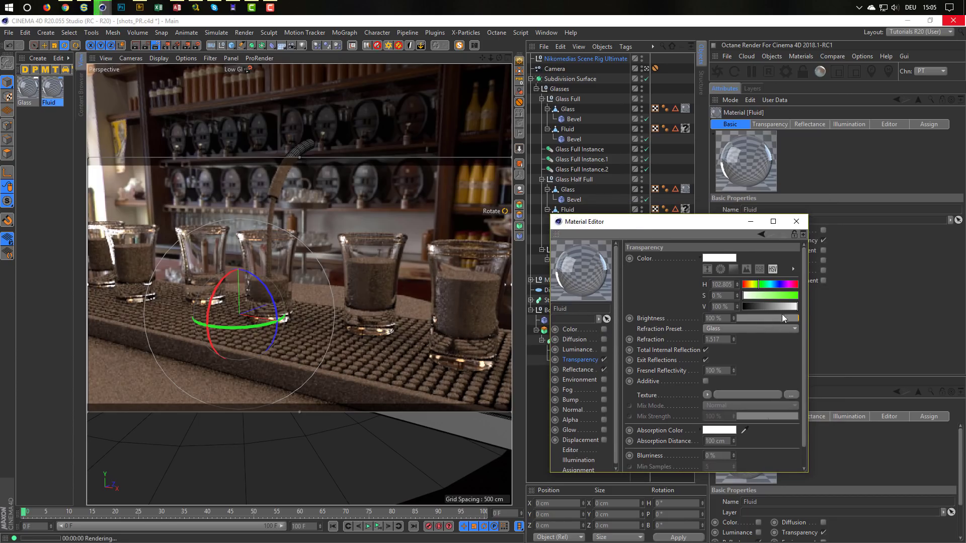
{"action": "left_click_drag", "start_coordinate": [808, 296], "coordinate": [950, 300]}
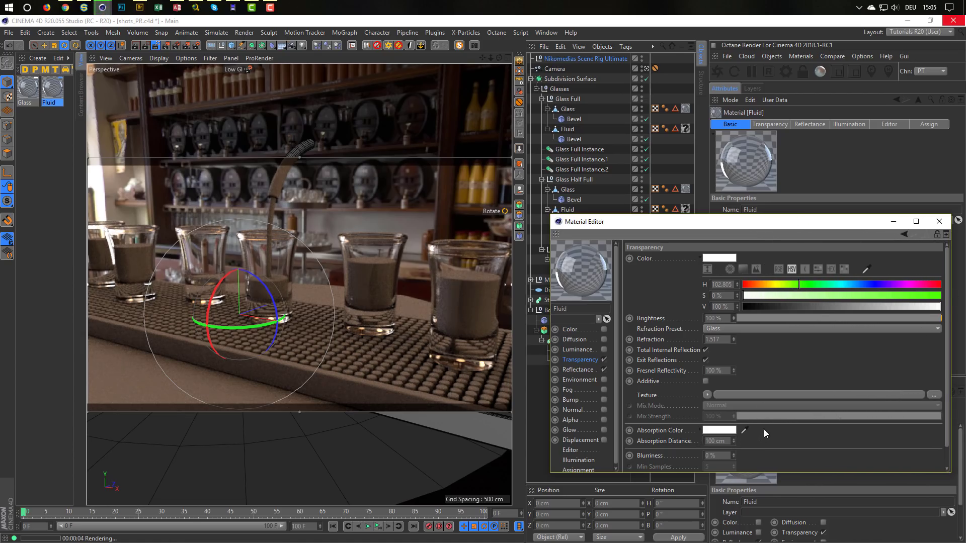
{"action": "left_click_drag", "start_coordinate": [776, 285], "coordinate": [907, 306]}
{"action": "left_click", "coordinate": [938, 295]}
{"action": "left_click_drag", "start_coordinate": [767, 282], "coordinate": [764, 283]}
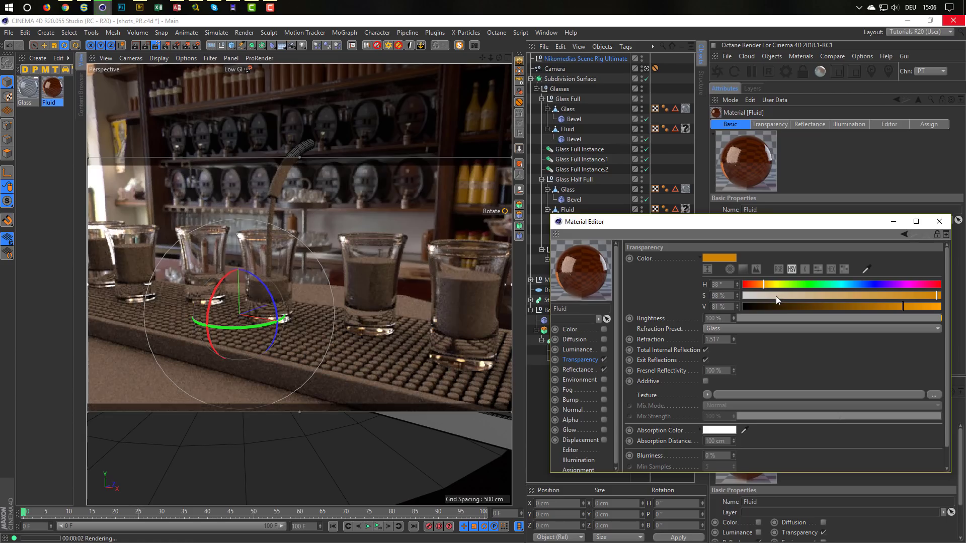
Replace the missing materials on the Fluid objects of Glass Full and Glass Half Full with the Fluid material.
{"action": "left_click_drag", "start_coordinate": [730, 223], "coordinate": [308, 373]}
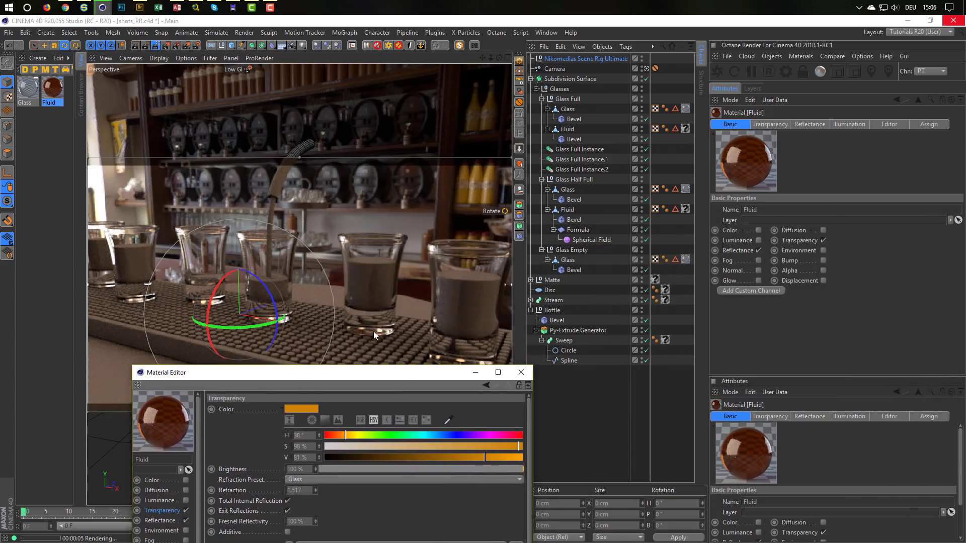
{"action": "left_click_drag", "start_coordinate": [49, 90], "coordinate": [686, 130]}
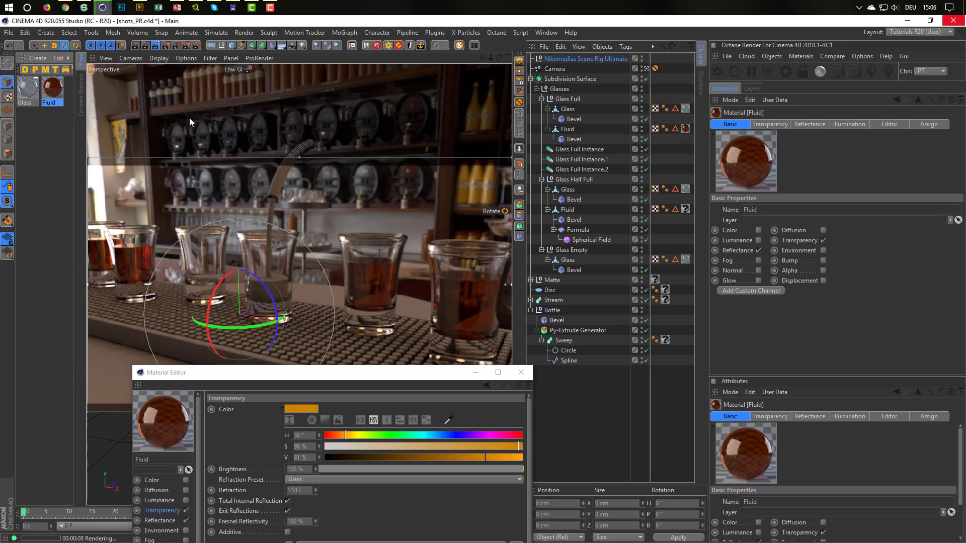
{"action": "left_click_drag", "start_coordinate": [59, 88], "coordinate": [685, 210]}
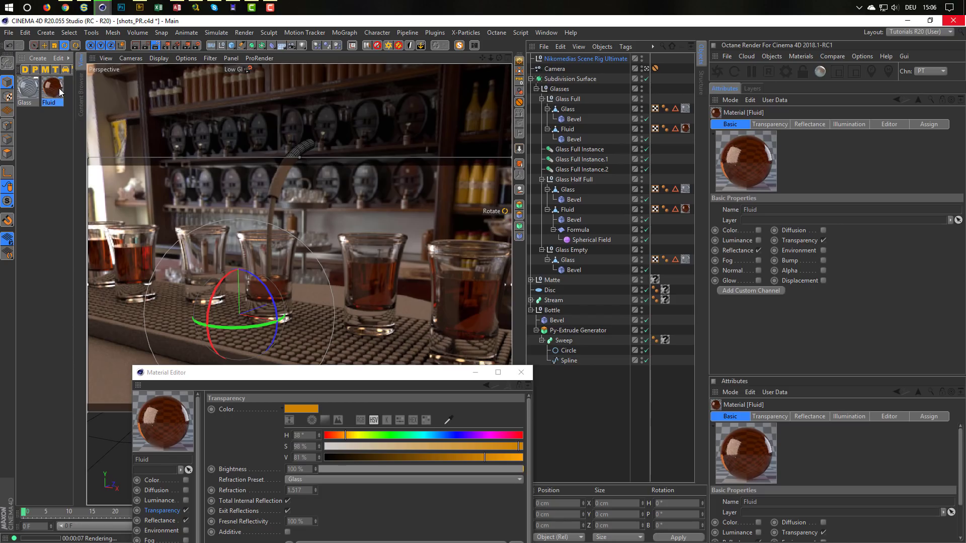
Duplicate the Fluid material, name the copy Stream and assign it to the Stream object in place of its missing material.
{"action": "left_click_drag", "start_coordinate": [53, 89], "coordinate": [45, 152], "text": "ctrl"}
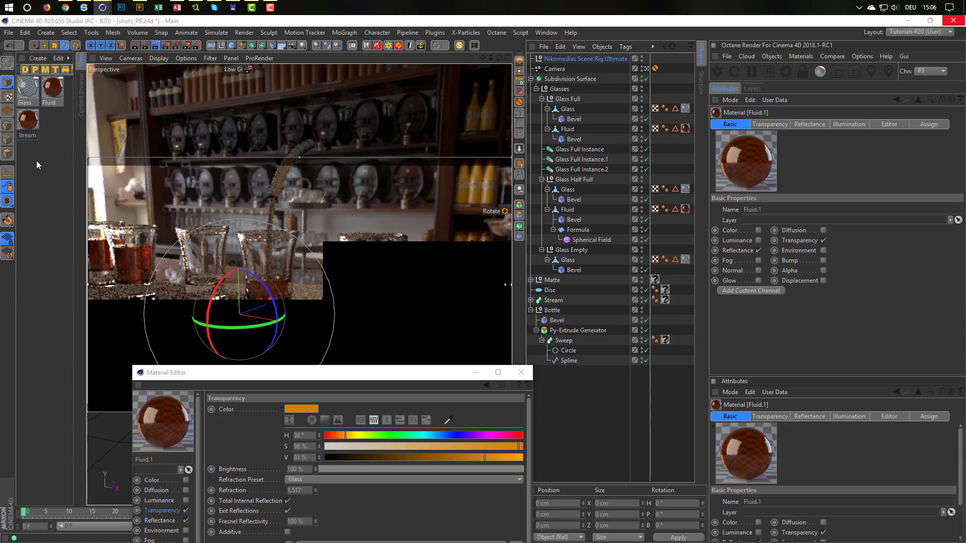
{"action": "type", "text": "Stream"}
{"action": "key", "text": "Return"}
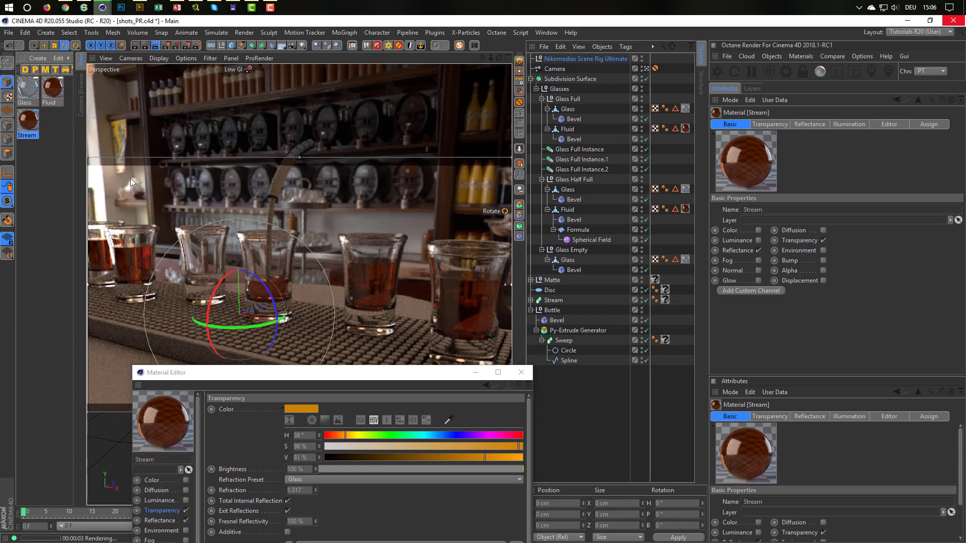
{"action": "left_click_drag", "start_coordinate": [24, 122], "coordinate": [664, 299]}
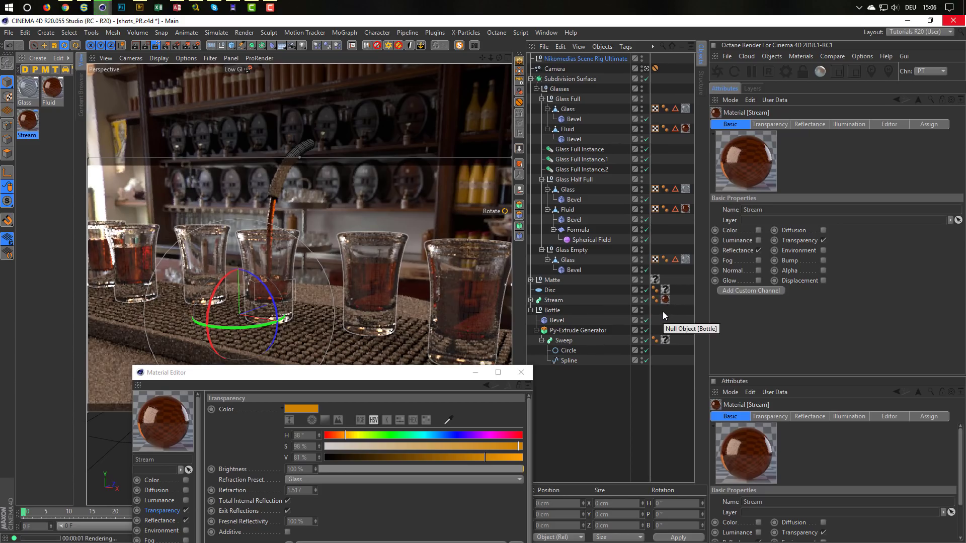
Lighten the Stream material's transparency colour to S 63% and V 100%.
{"action": "left_click", "coordinate": [469, 446]}
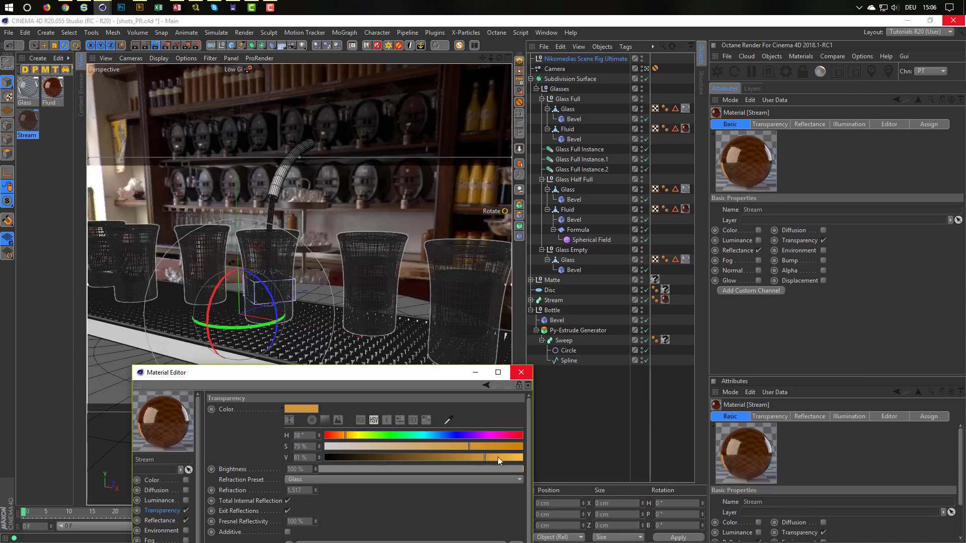
{"action": "left_click_drag", "start_coordinate": [486, 457], "coordinate": [531, 463]}
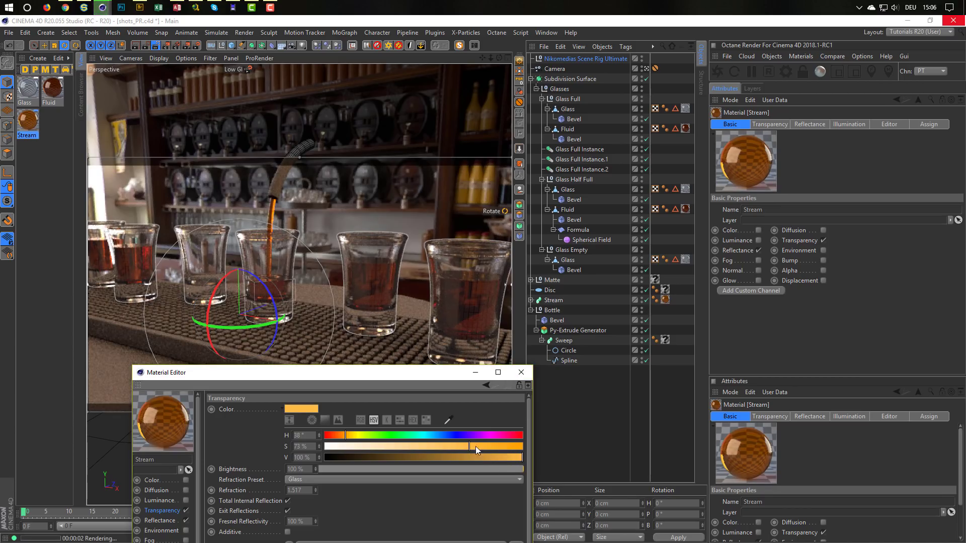
{"action": "left_click", "coordinate": [450, 446]}
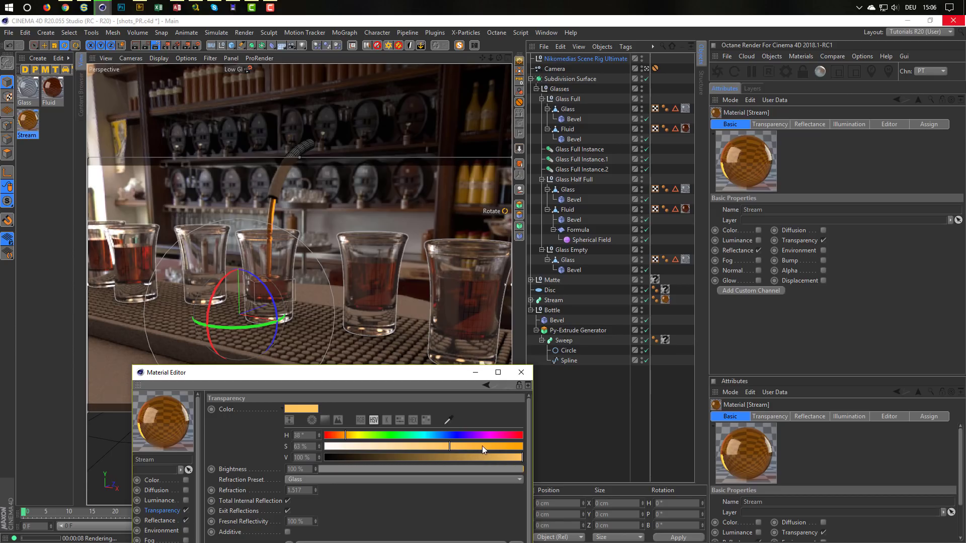
Deepen the Fluid material's transparency colour to S 100% and V 72%.
{"action": "left_click", "coordinate": [48, 100]}
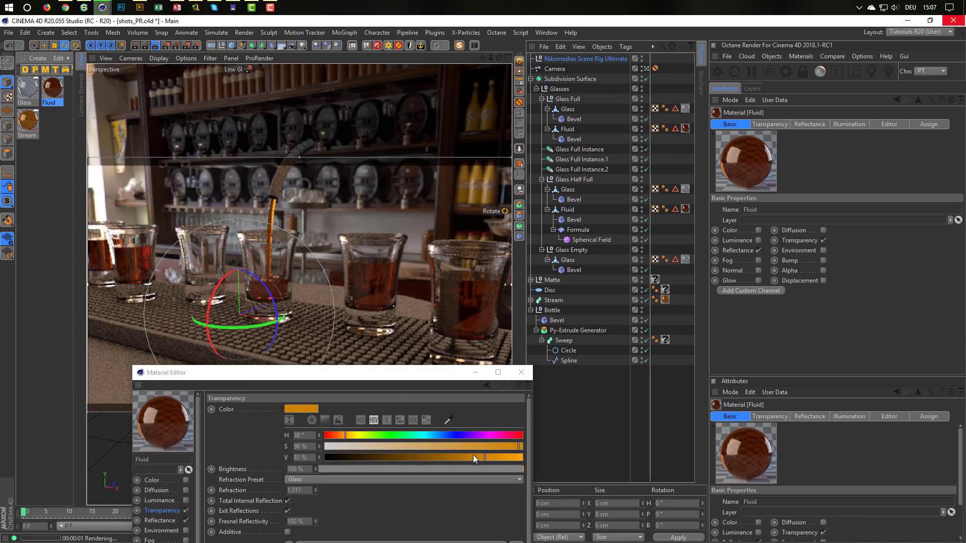
{"action": "left_click", "coordinate": [522, 446]}
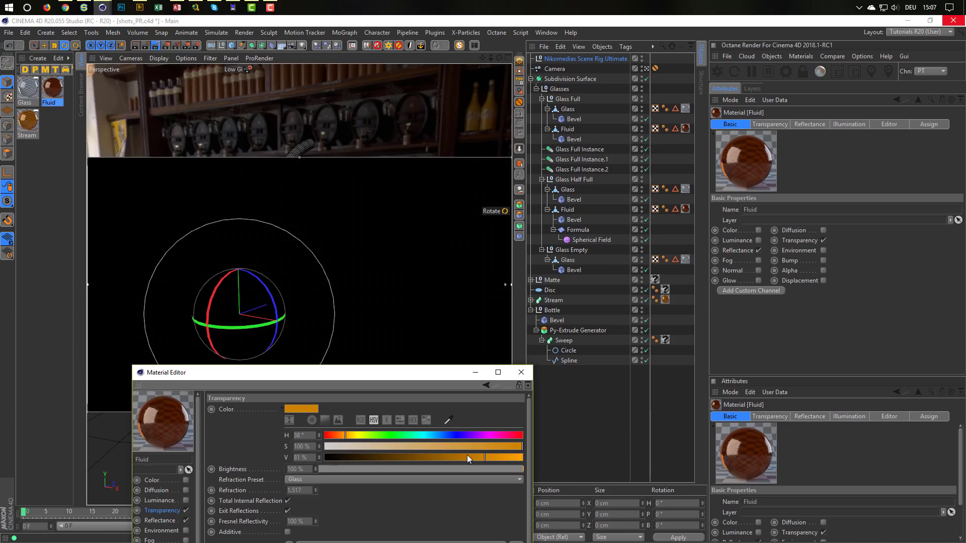
{"action": "left_click", "coordinate": [466, 455]}
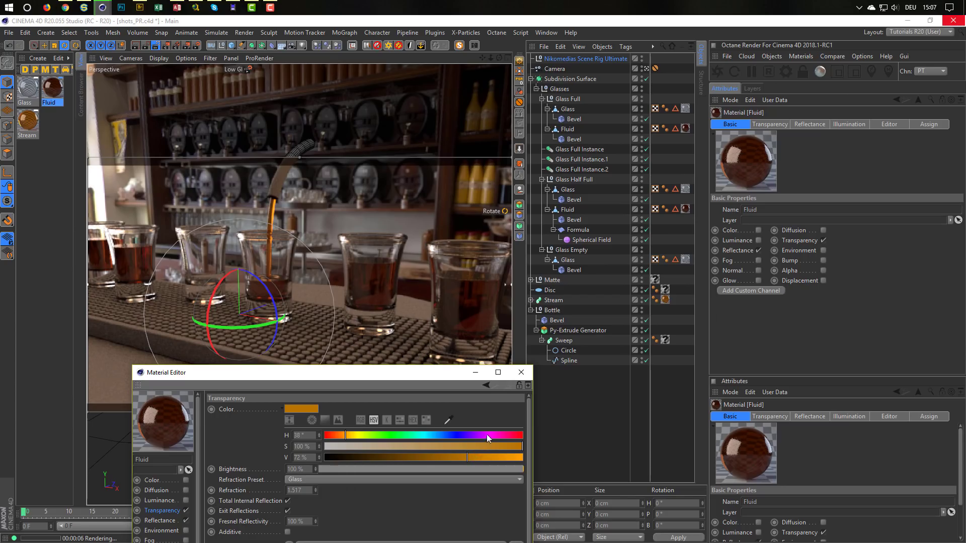
{"action": "left_click", "coordinate": [519, 373]}
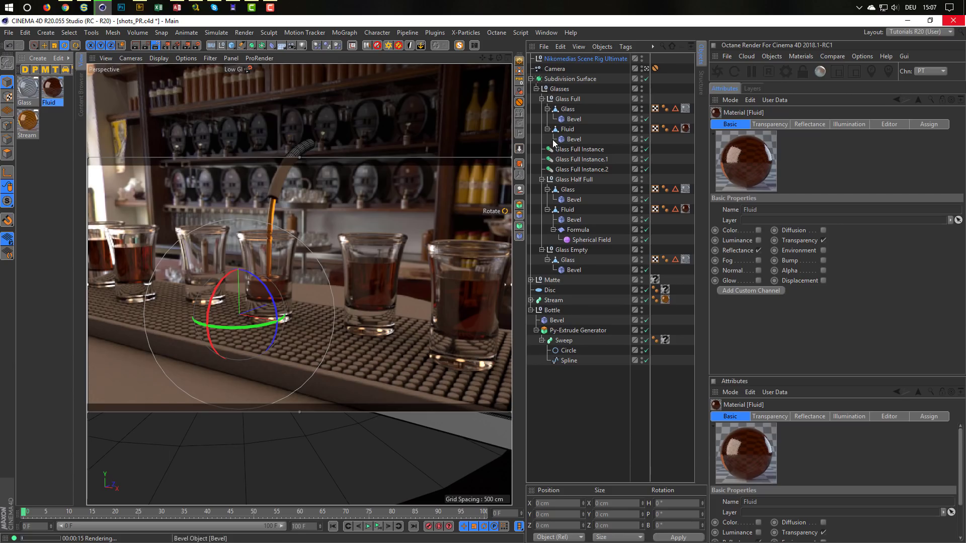
Create a new material and darken its diffuse colour to V 9%.
{"action": "double_click", "coordinate": [49, 201]}
{"action": "double_click", "coordinate": [34, 100]}
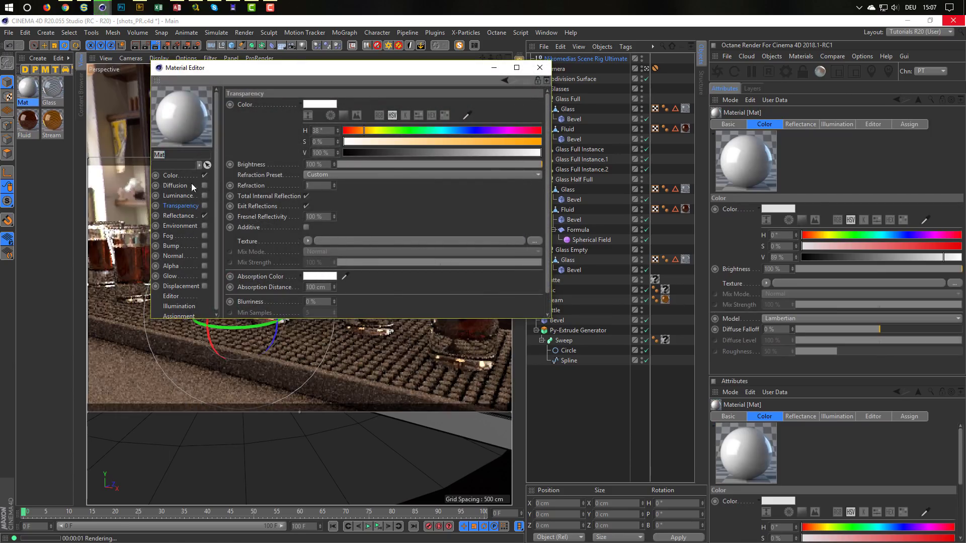
{"action": "left_click", "coordinate": [177, 206]}
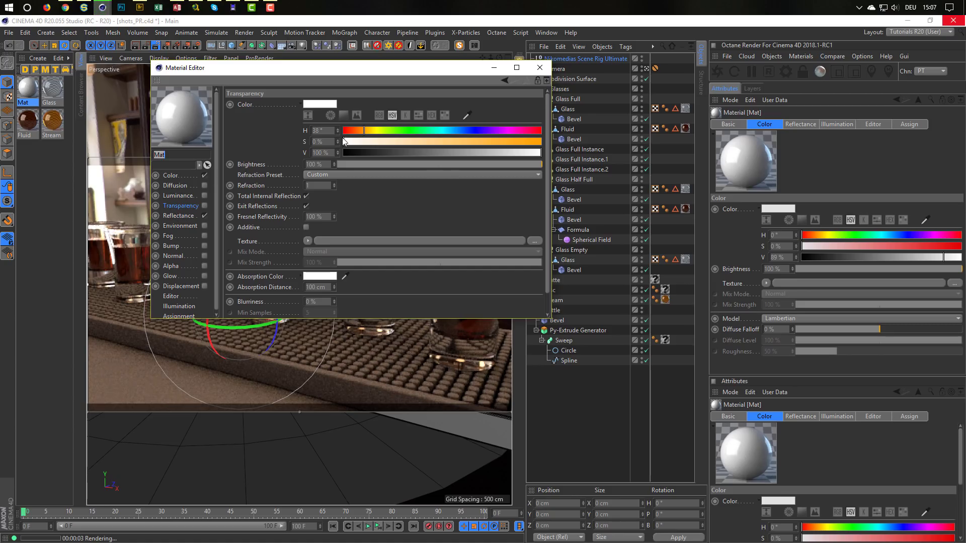
{"action": "left_click", "coordinate": [171, 216]}
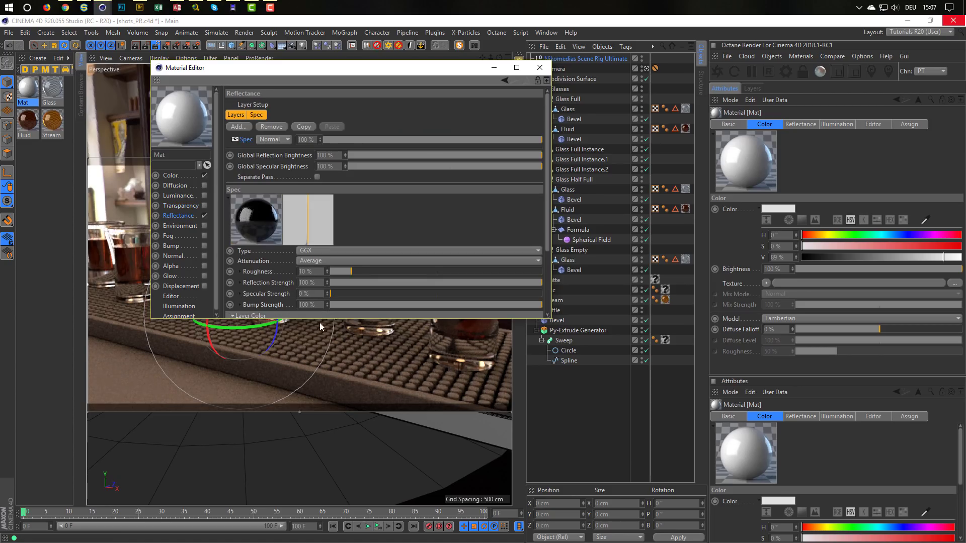
{"action": "left_click_drag", "start_coordinate": [320, 323], "coordinate": [325, 433]}
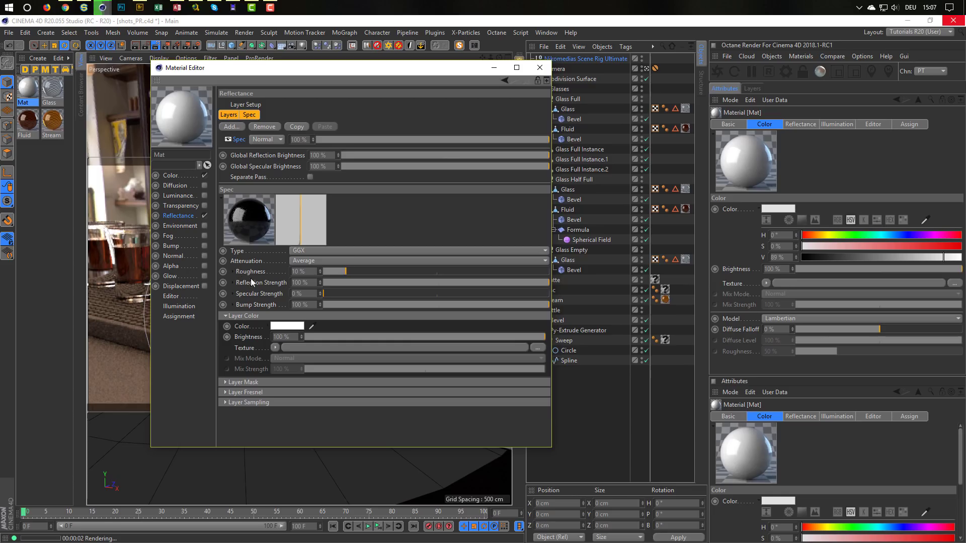
{"action": "left_click", "coordinate": [291, 390]}
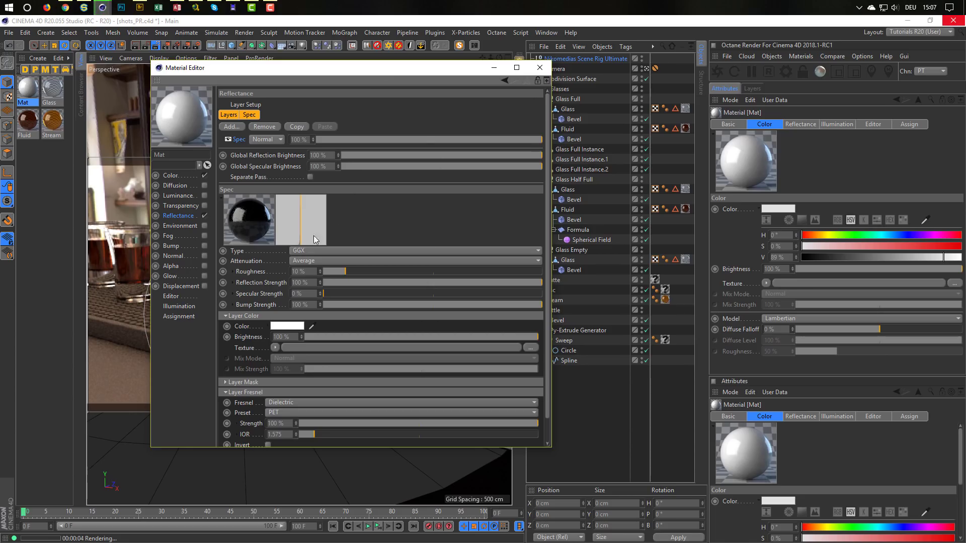
{"action": "left_click", "coordinate": [182, 178]}
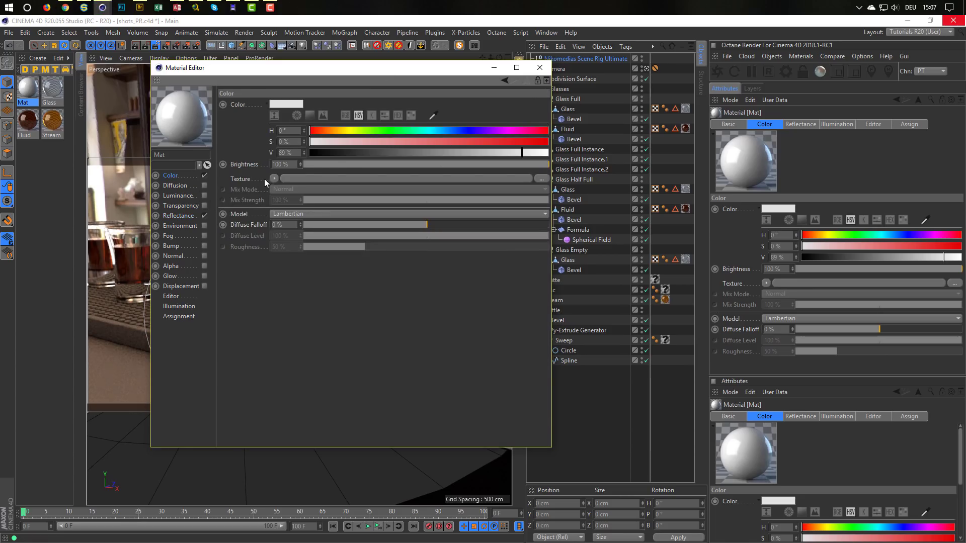
{"action": "left_click", "coordinate": [332, 153]}
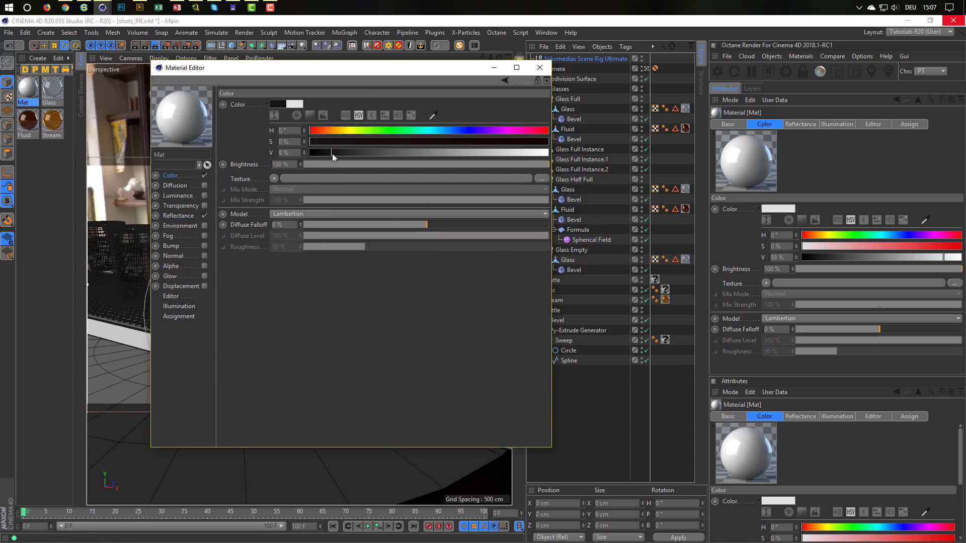
Set the dark material's reflection strength to 50% and its roughness to 19%.
{"action": "left_click", "coordinate": [180, 216]}
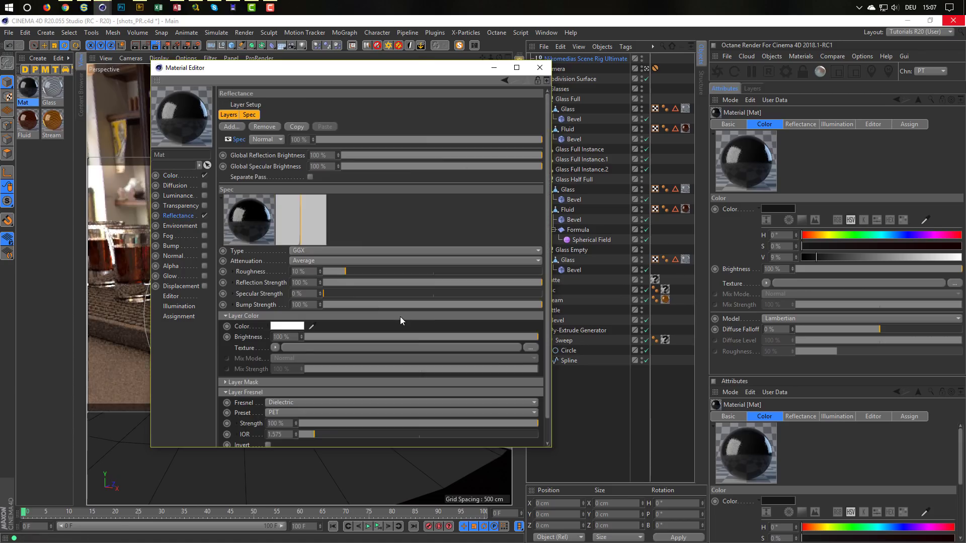
{"action": "left_click", "coordinate": [432, 283]}
{"action": "left_click", "coordinate": [360, 272]}
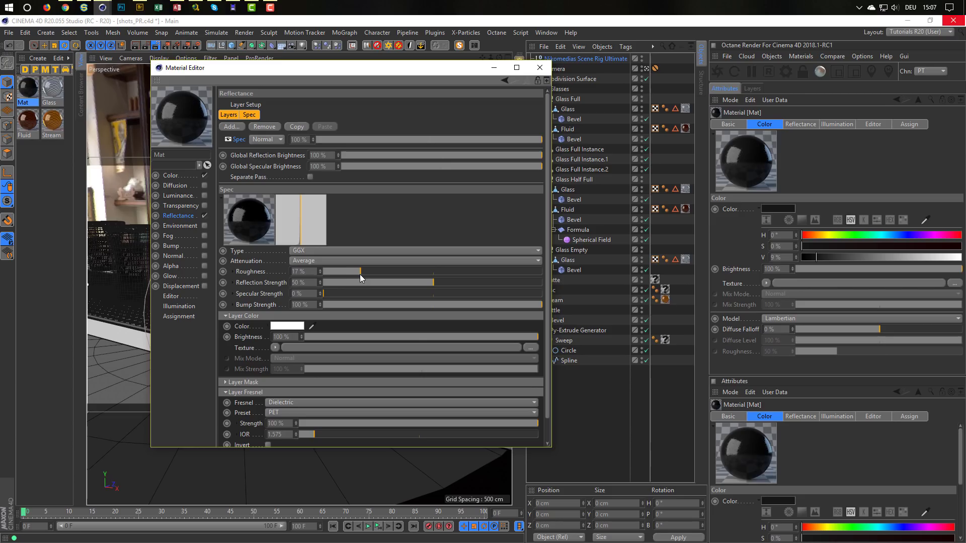
{"action": "left_click_drag", "start_coordinate": [363, 273], "coordinate": [365, 272]}
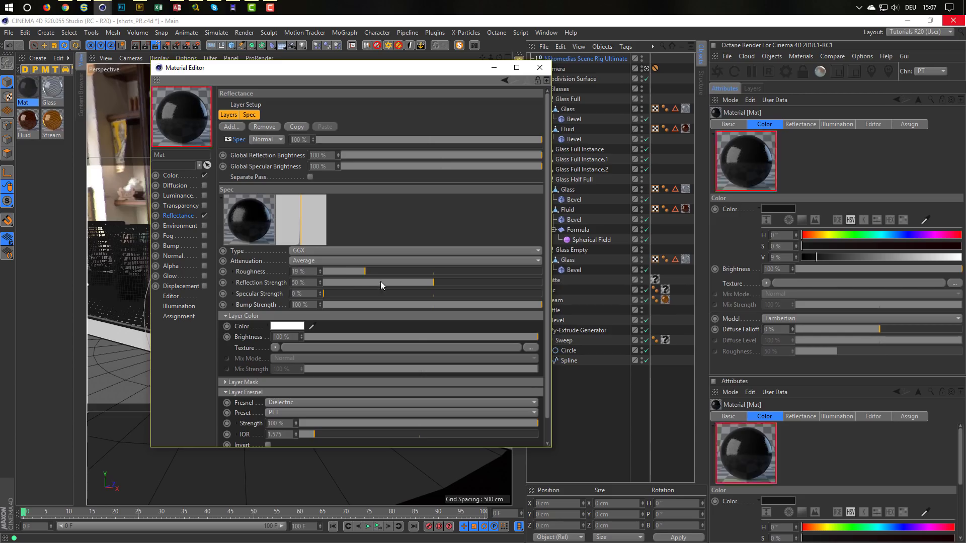
{"action": "left_click", "coordinate": [535, 69]}
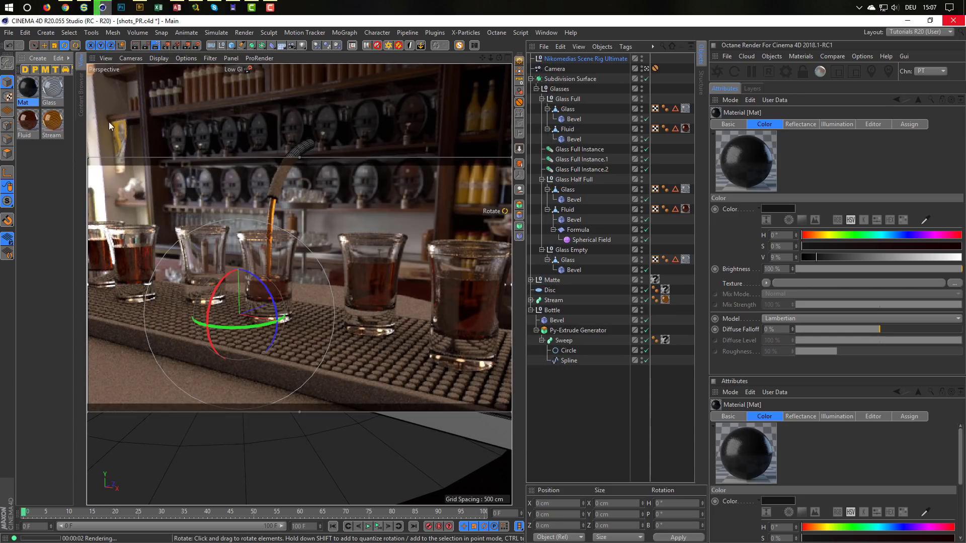
Rename the dark material as Matte and assign it to the Matte object in place of its missing material.
{"action": "double_click", "coordinate": [29, 101]}
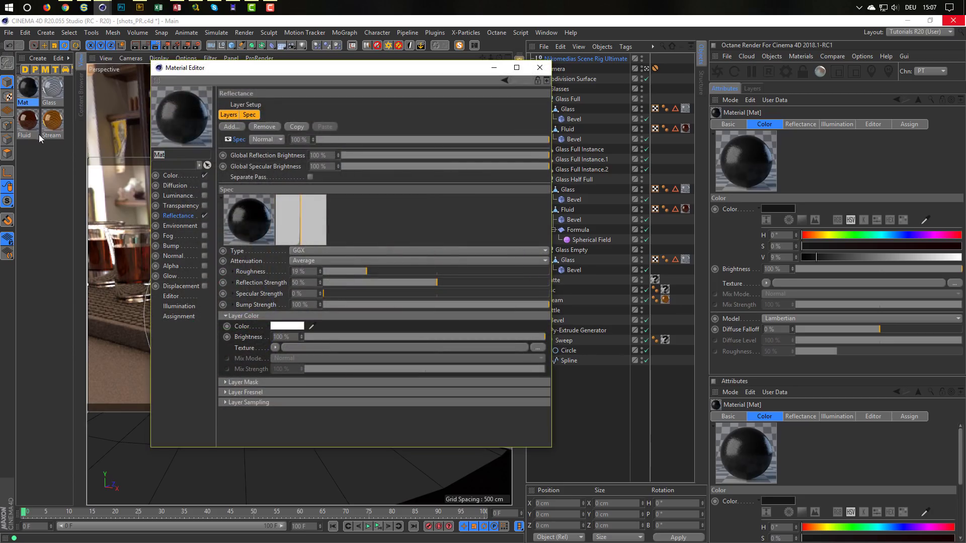
{"action": "type", "text": "Mat"}
{"action": "left_click", "coordinate": [540, 68]}
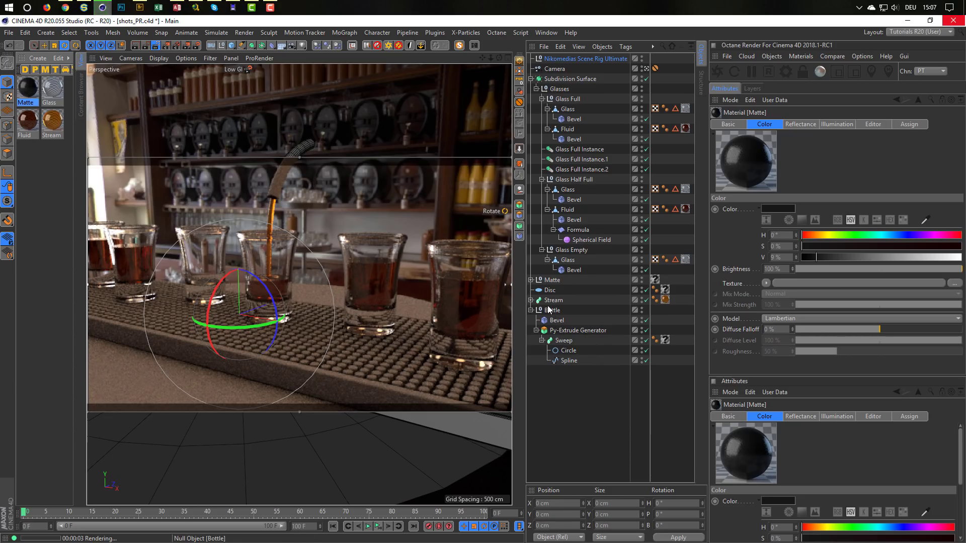
{"action": "left_click_drag", "start_coordinate": [31, 85], "coordinate": [657, 282]}
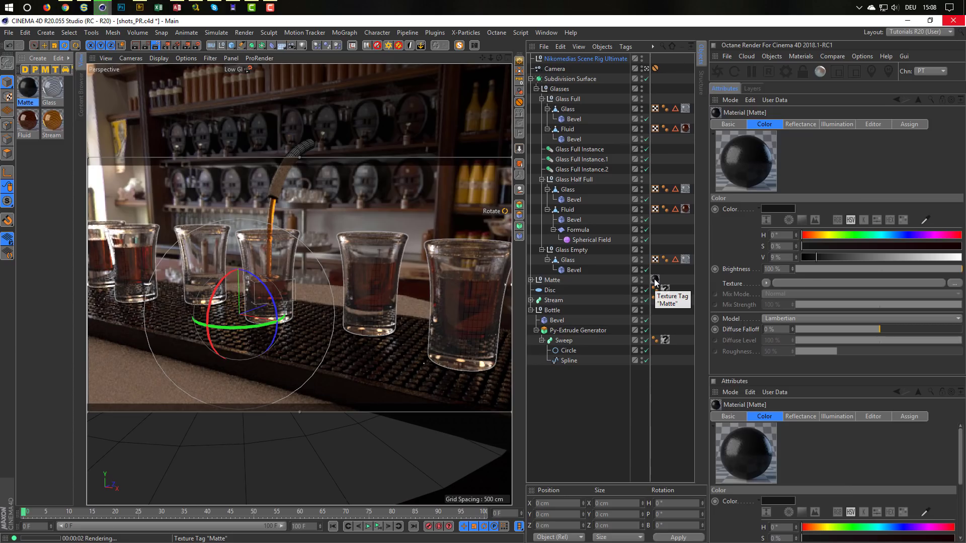
{"action": "left_click", "coordinate": [655, 280]}
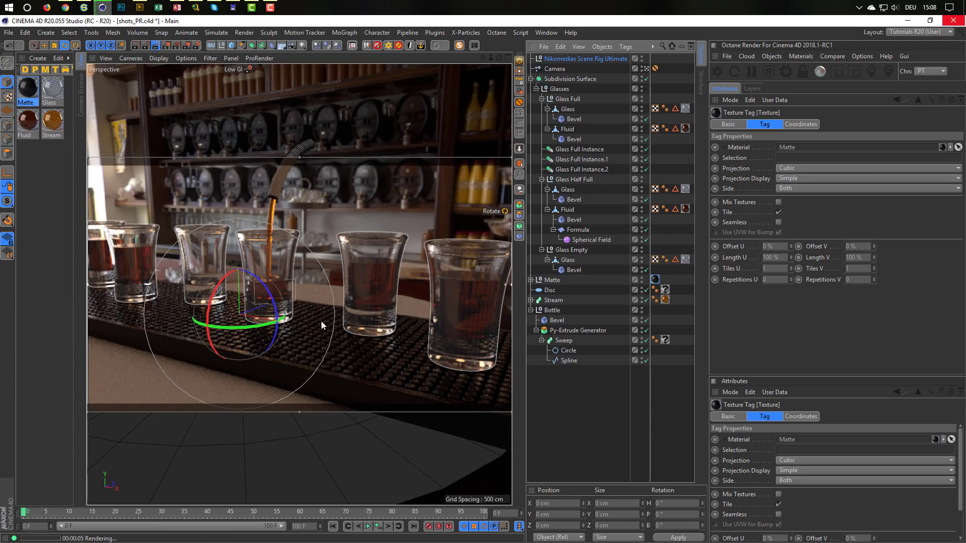
Raise the Matte material's reflectance roughness to 25%.
{"action": "double_click", "coordinate": [37, 88]}
{"action": "left_click_drag", "start_coordinate": [366, 272], "coordinate": [379, 270]}
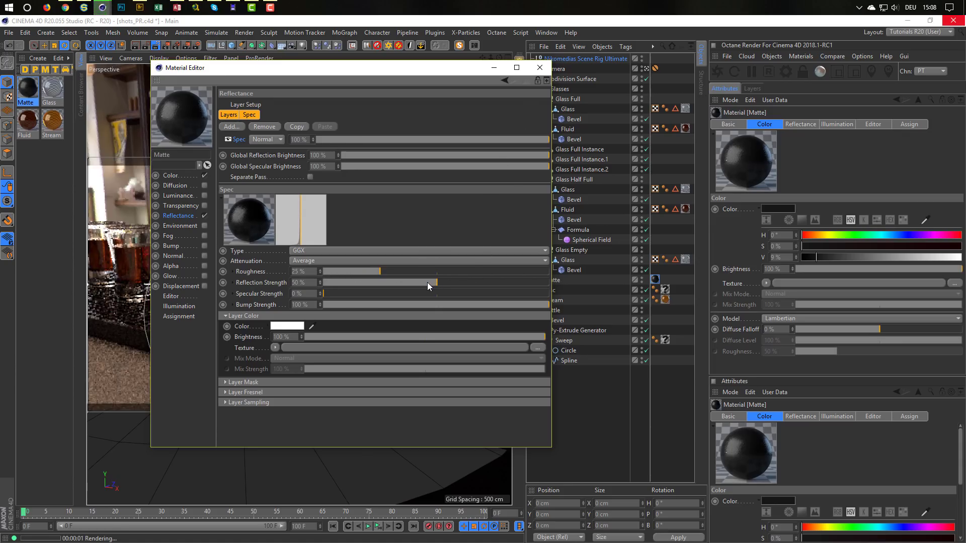
{"action": "left_click", "coordinate": [540, 67]}
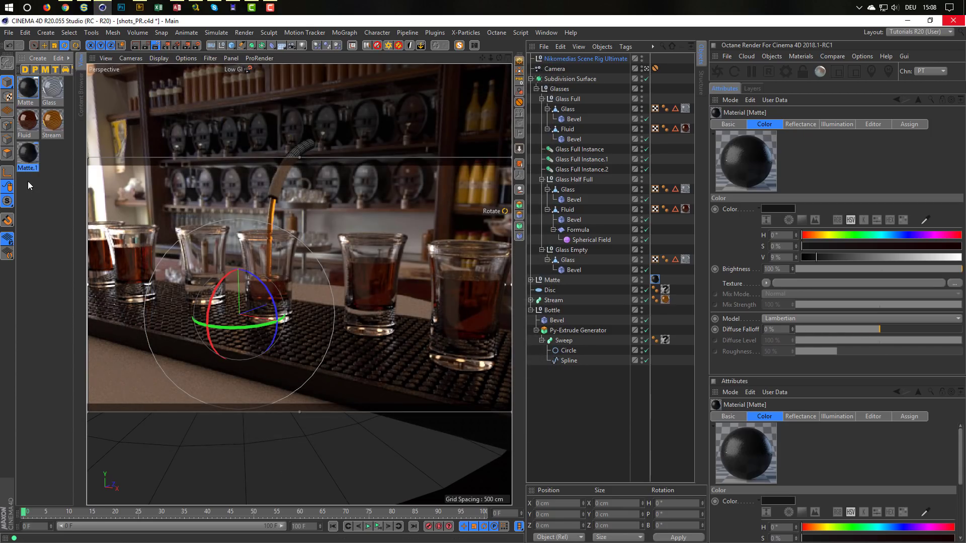
Duplicate the Matte material, name the copy Table and assign it to the Disc in place of its missing material.
{"action": "left_click_drag", "start_coordinate": [28, 89], "coordinate": [29, 181], "text": "ctrl"}
{"action": "double_click", "coordinate": [26, 169]}
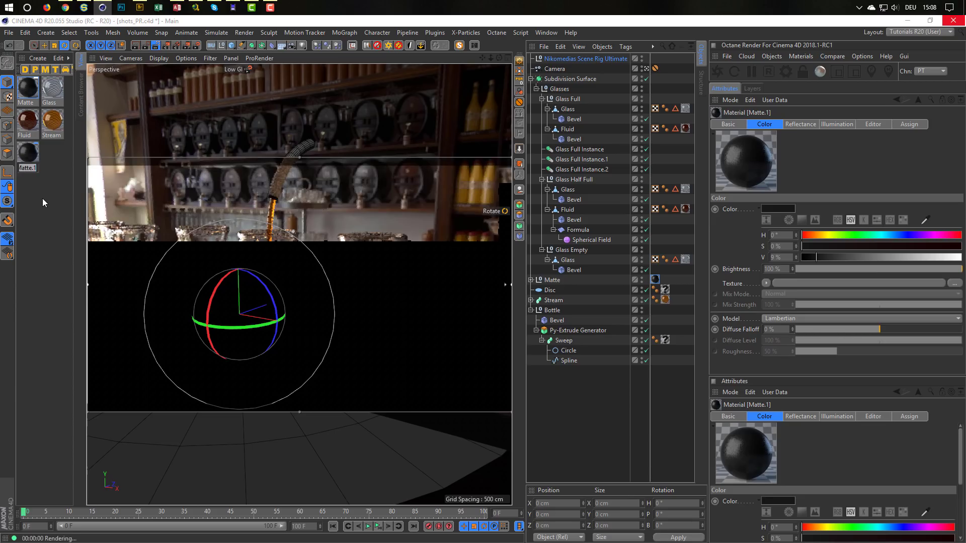
{"action": "type", "text": "Table"}
{"action": "key", "text": "Return"}
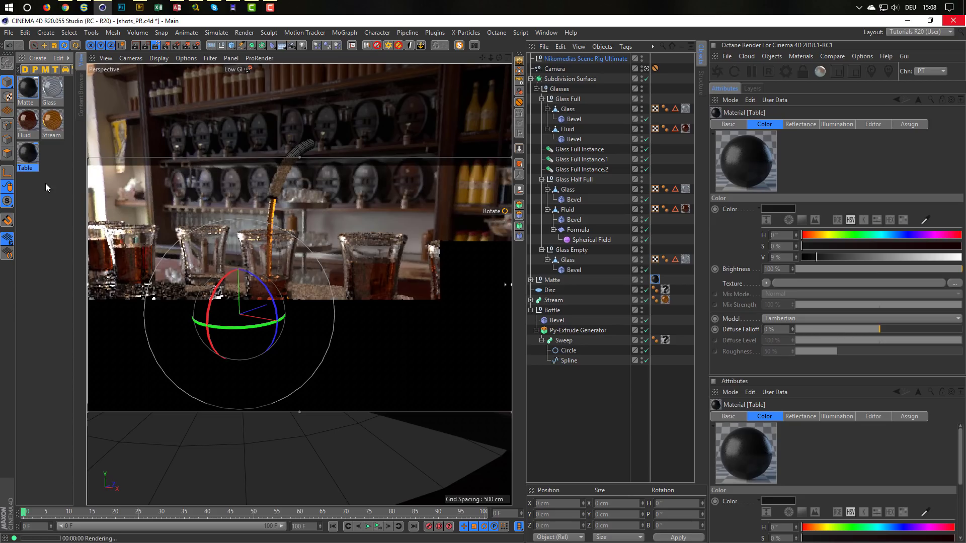
{"action": "left_click_drag", "start_coordinate": [29, 157], "coordinate": [665, 290]}
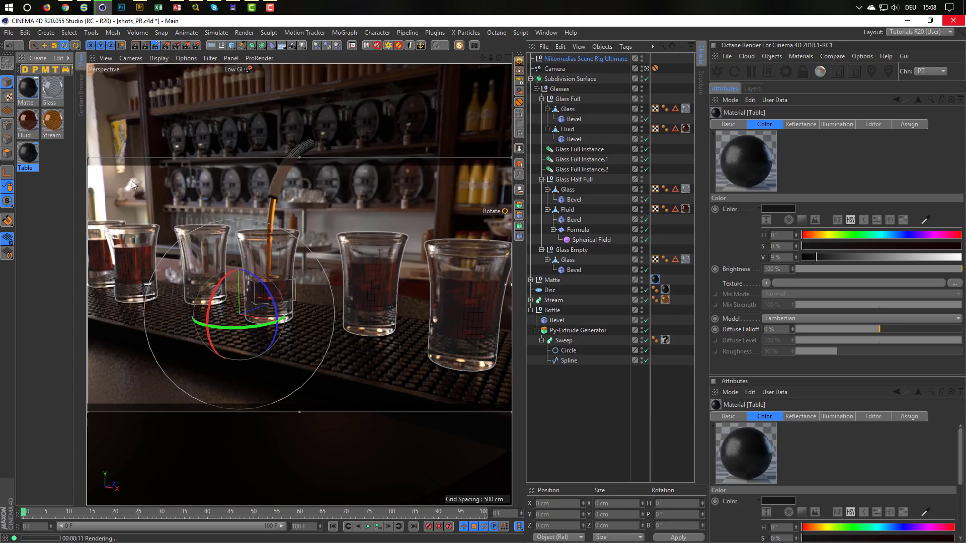
Create a new material named Bottle and disable its Color channel.
{"action": "double_click", "coordinate": [50, 200]}
{"action": "double_click", "coordinate": [28, 87]}
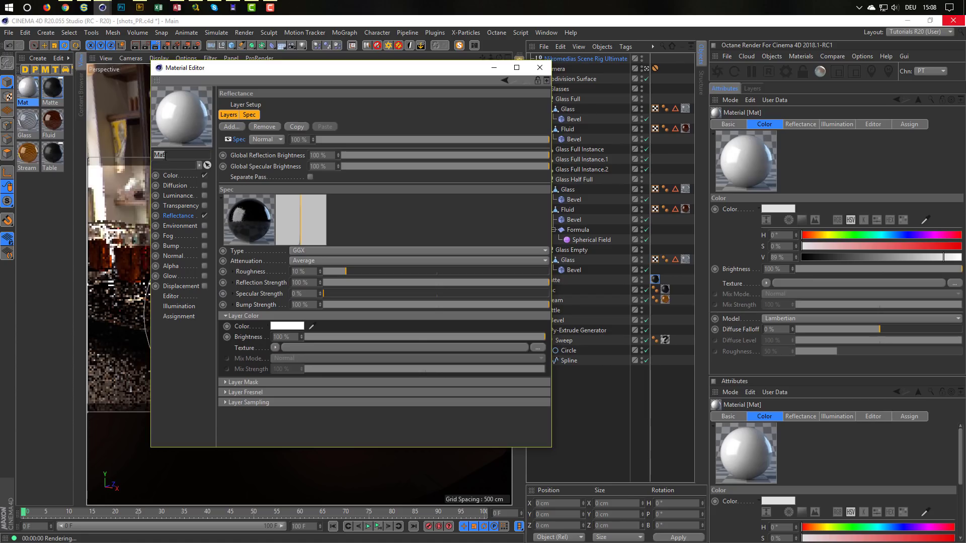
{"action": "type", "text": "Bottle"}
{"action": "key", "text": "Return"}
{"action": "left_click", "coordinate": [204, 176]}
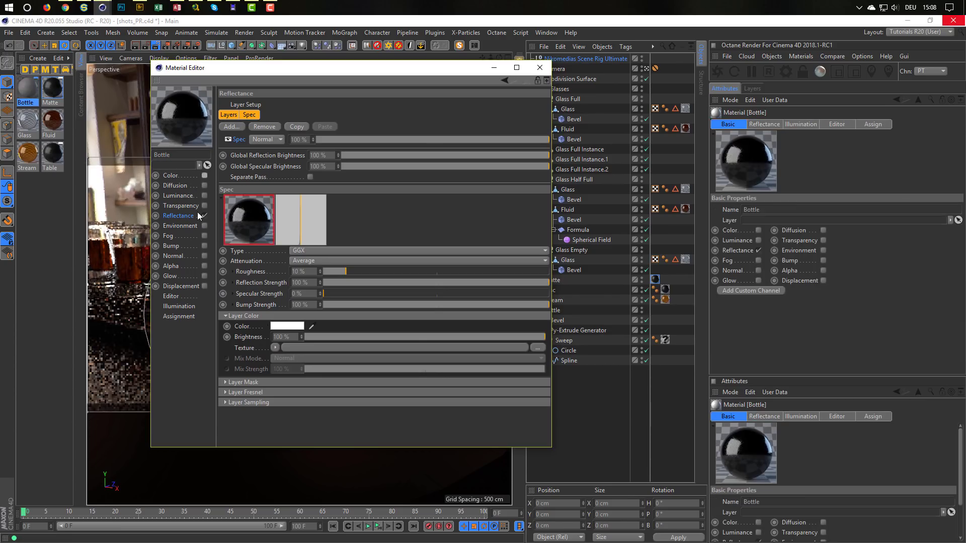
Set the Bottle material's reflectance Fresnel to Conductor with the Chromium preset.
{"action": "left_click", "coordinate": [287, 393]}
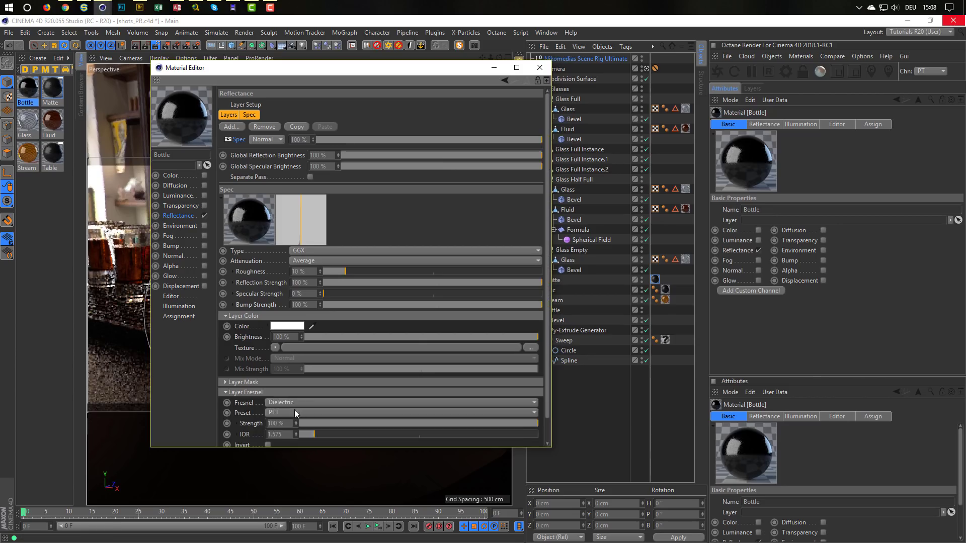
{"action": "left_click", "coordinate": [303, 402]}
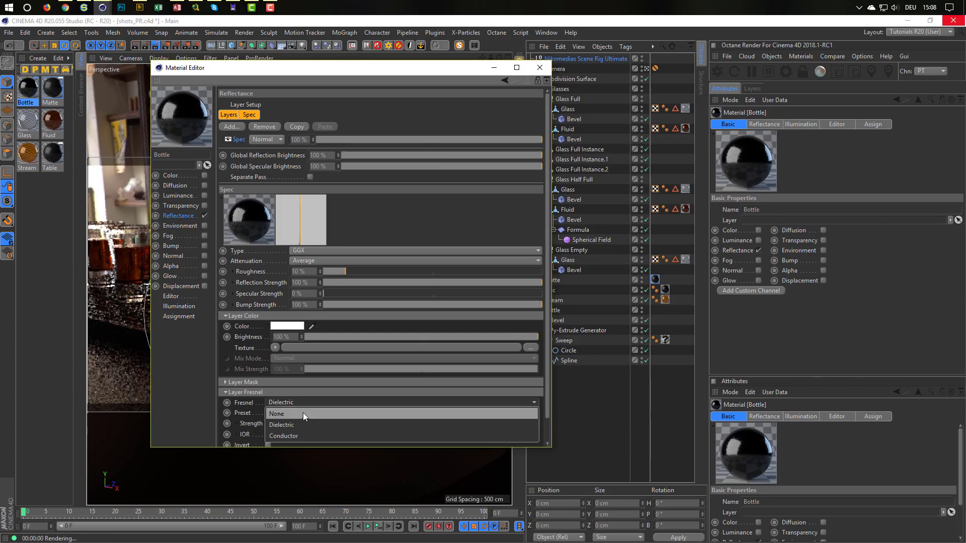
{"action": "left_click", "coordinate": [301, 434]}
{"action": "left_click", "coordinate": [305, 414]}
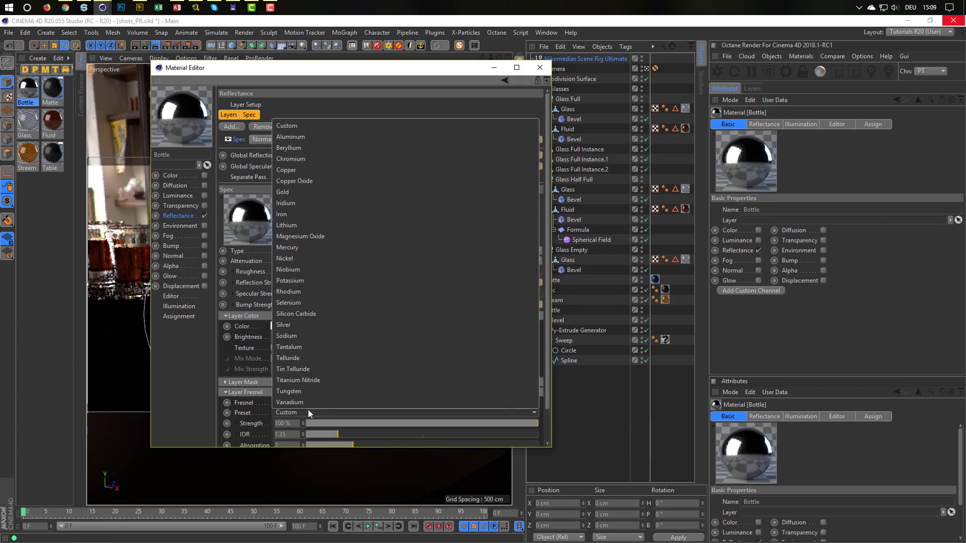
{"action": "left_click", "coordinate": [322, 155]}
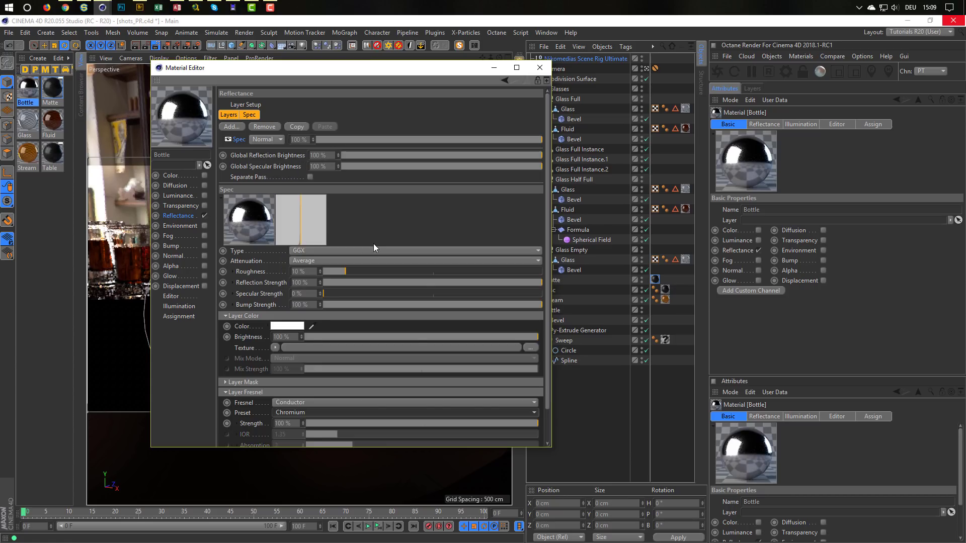
Lower the Bottle material's roughness to 5% and assign it to the bottle's Sweep in place of the missing material.
{"action": "left_click_drag", "start_coordinate": [331, 271], "coordinate": [334, 271]}
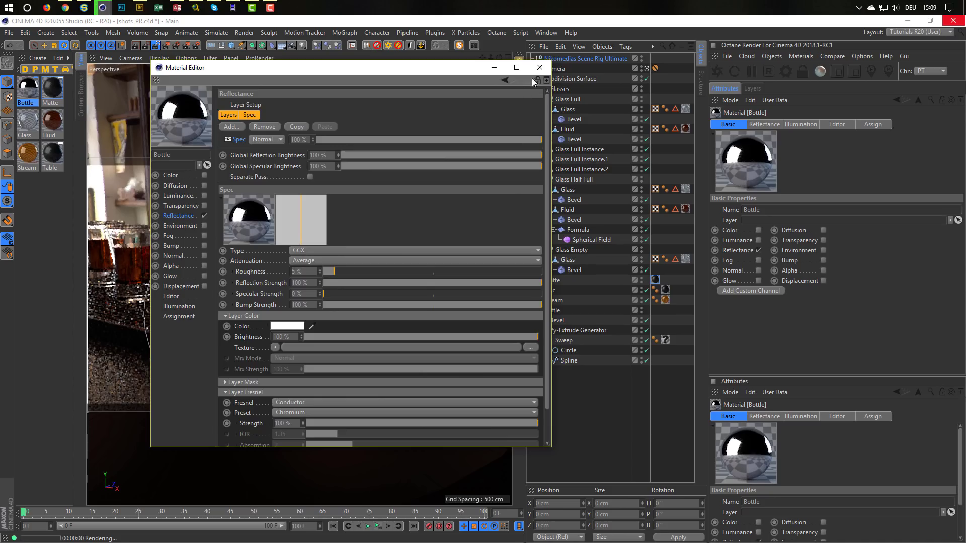
{"action": "left_click", "coordinate": [540, 68]}
{"action": "left_click_drag", "start_coordinate": [26, 91], "coordinate": [666, 342]}
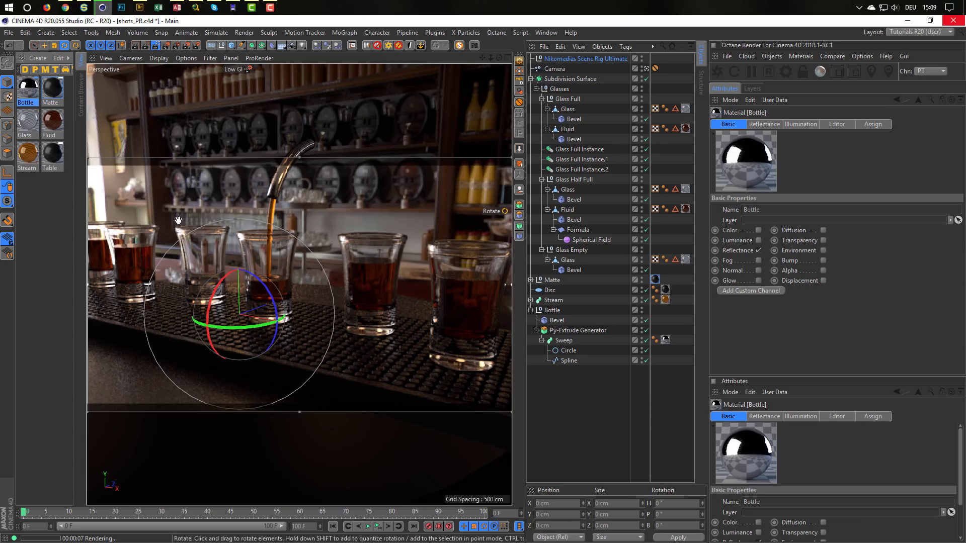
Enable the Glass material's Bump channel and load StainsLiquidGeneric003_OVERLAY_VAR1_1K.jpg as its texture, without copying the image to the project.
{"action": "double_click", "coordinate": [28, 123]}
{"action": "left_click_drag", "start_coordinate": [238, 77], "coordinate": [545, 114]}
{"action": "left_click", "coordinate": [462, 286]}
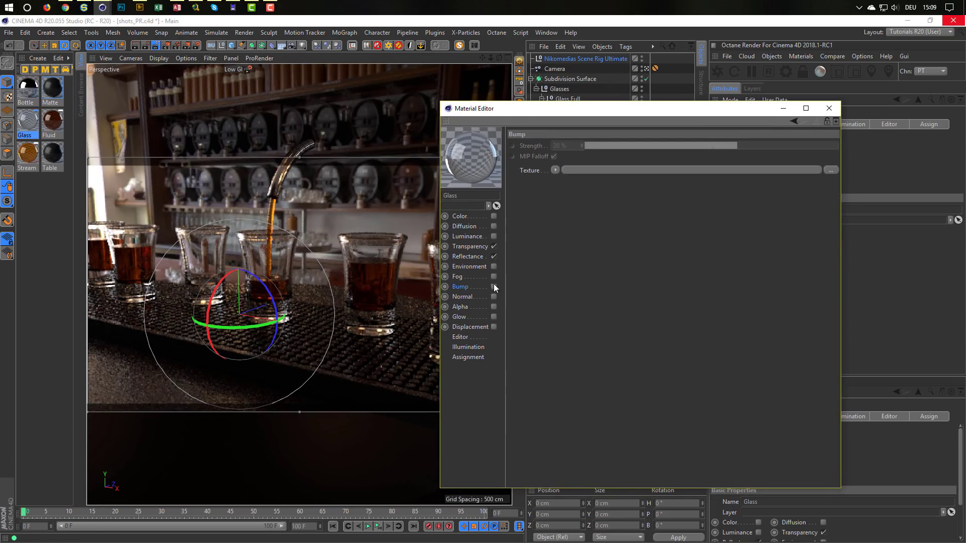
{"action": "left_click", "coordinate": [494, 286]}
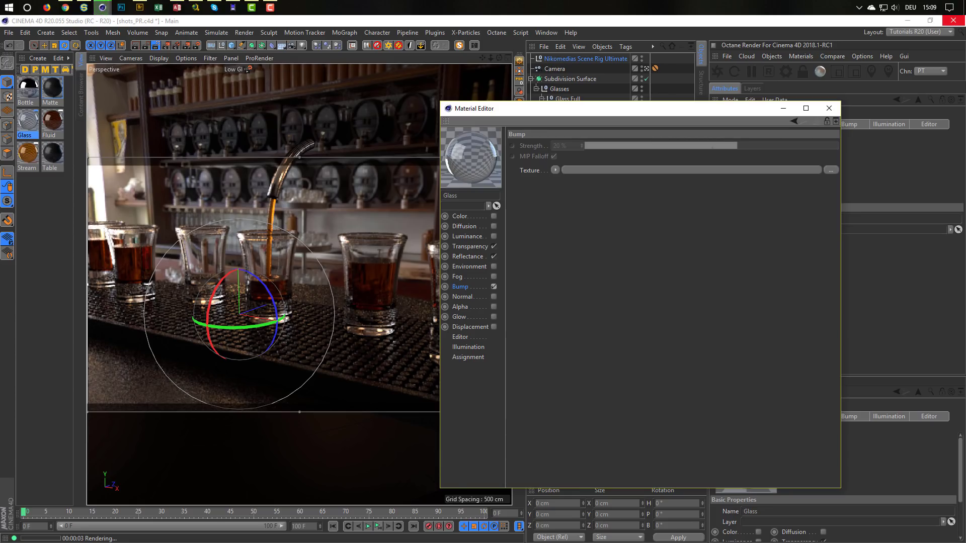
{"action": "left_click_drag", "start_coordinate": [396, 331], "coordinate": [592, 168]}
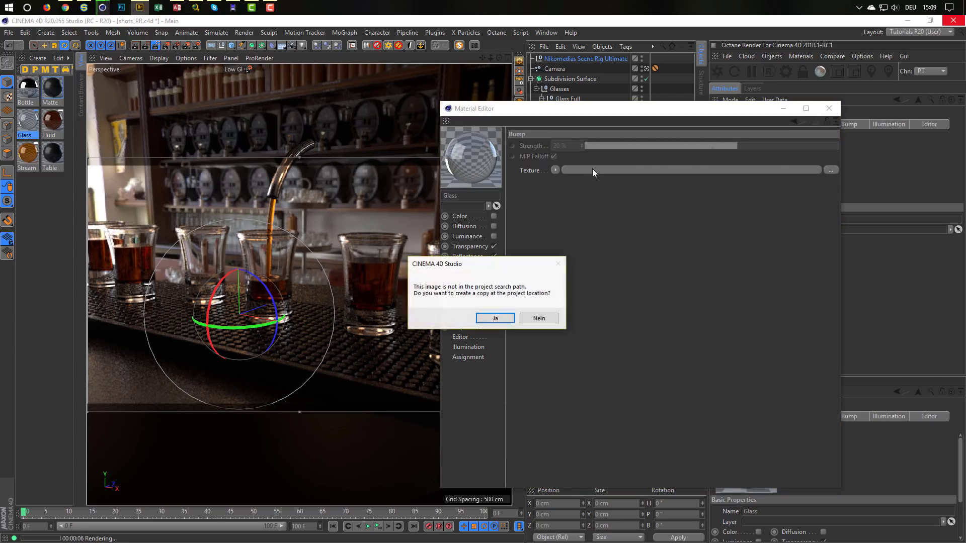
{"action": "left_click", "coordinate": [538, 316]}
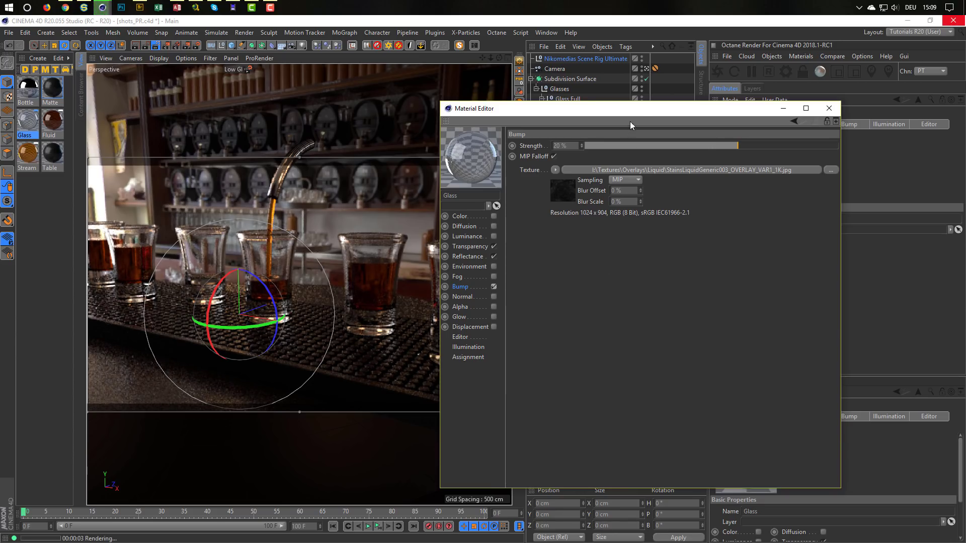
Set the Glass material's bump strength to 86% and keep the rendered glasses in view while judging the effect.
{"action": "left_click_drag", "start_coordinate": [639, 111], "coordinate": [661, 169]}
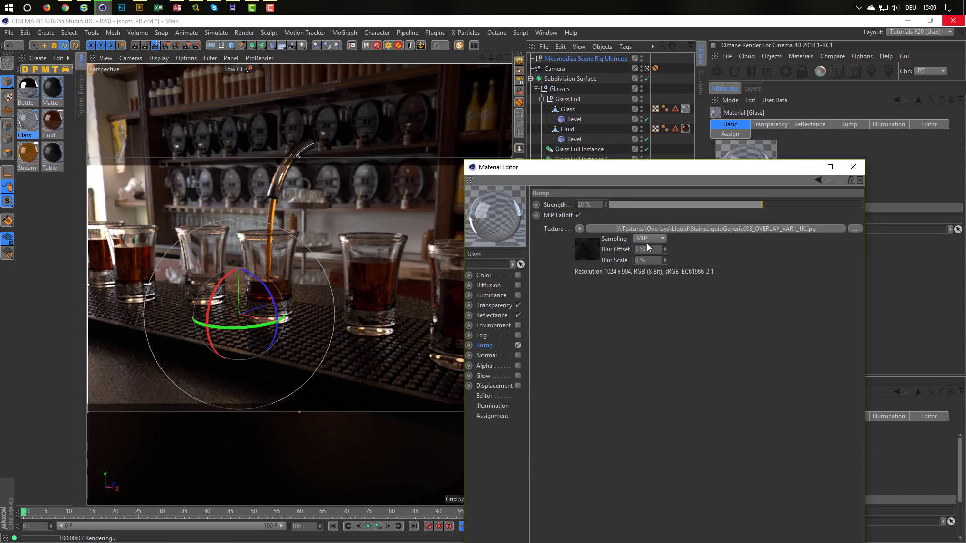
{"action": "left_click_drag", "start_coordinate": [770, 199], "coordinate": [846, 206]}
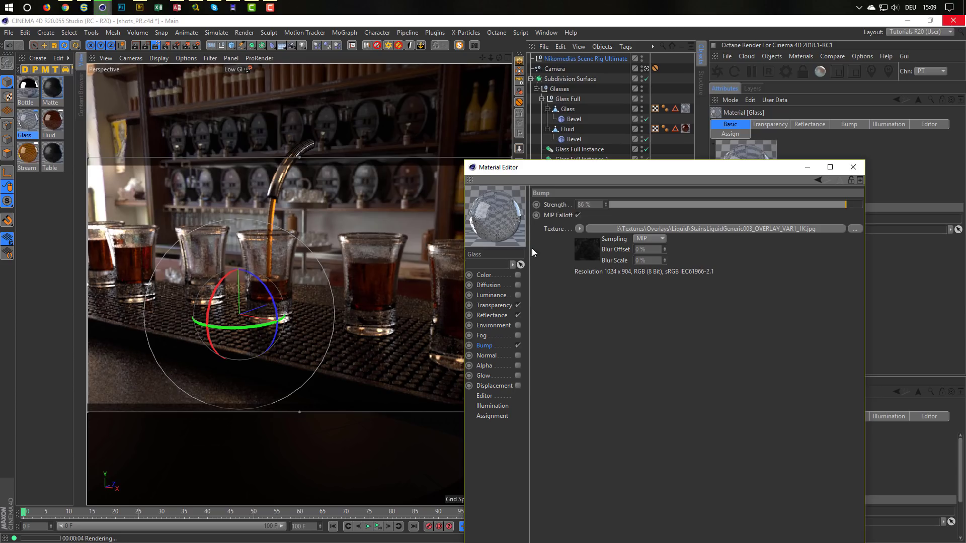
{"action": "left_click_drag", "start_coordinate": [585, 174], "coordinate": [648, 175]}
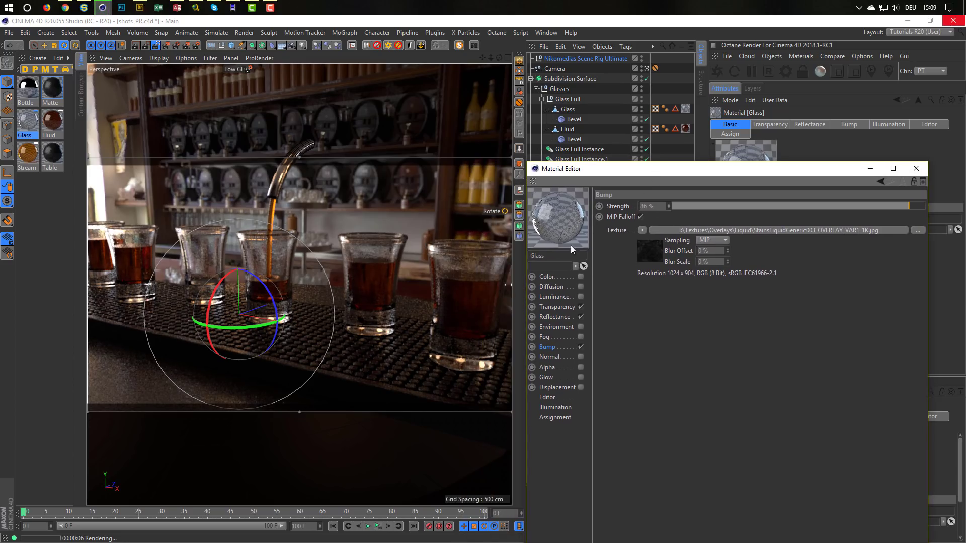
{"action": "left_click", "coordinate": [507, 289]}
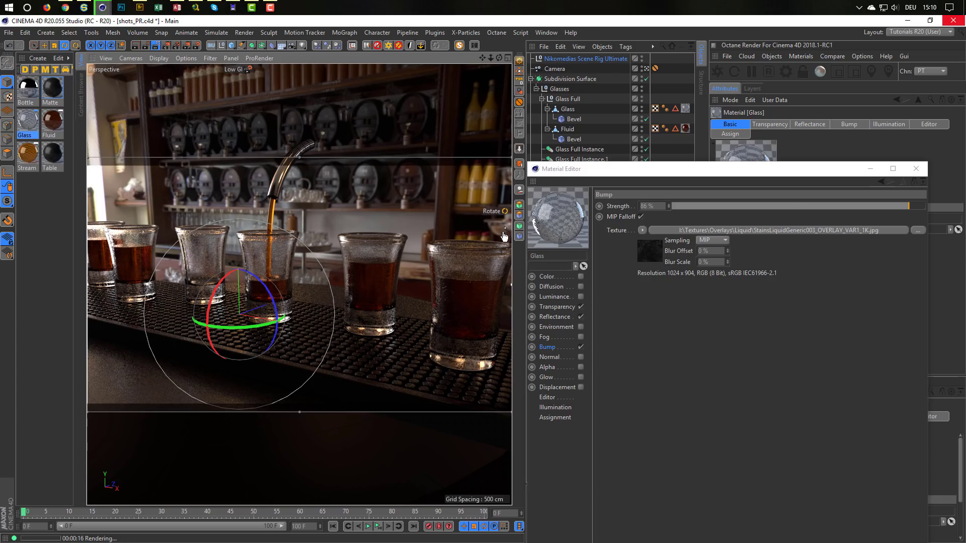
{"action": "left_click_drag", "start_coordinate": [502, 244], "coordinate": [518, 284]}
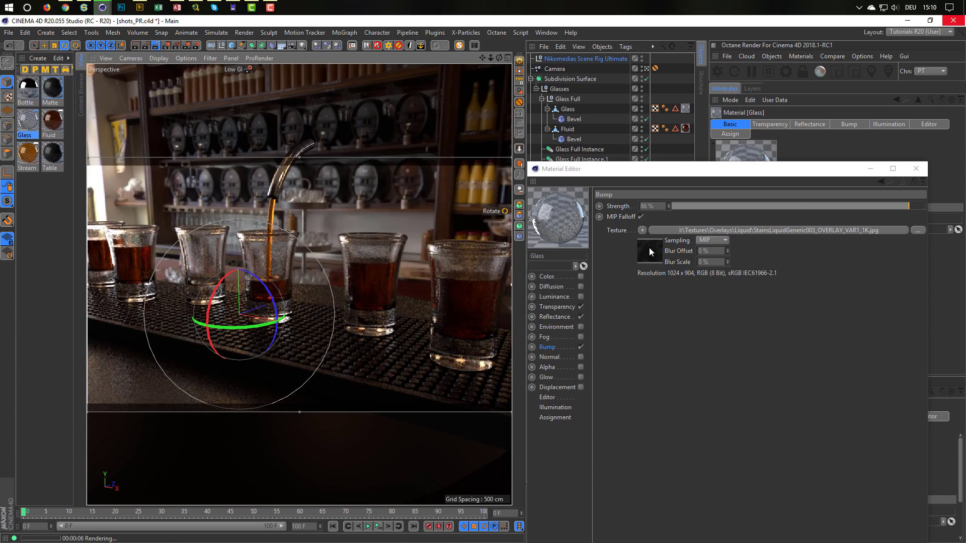
Copy the Glass material's bump texture into the roughness texture of its Spec reflectance layer.
{"action": "left_click", "coordinate": [558, 307]}
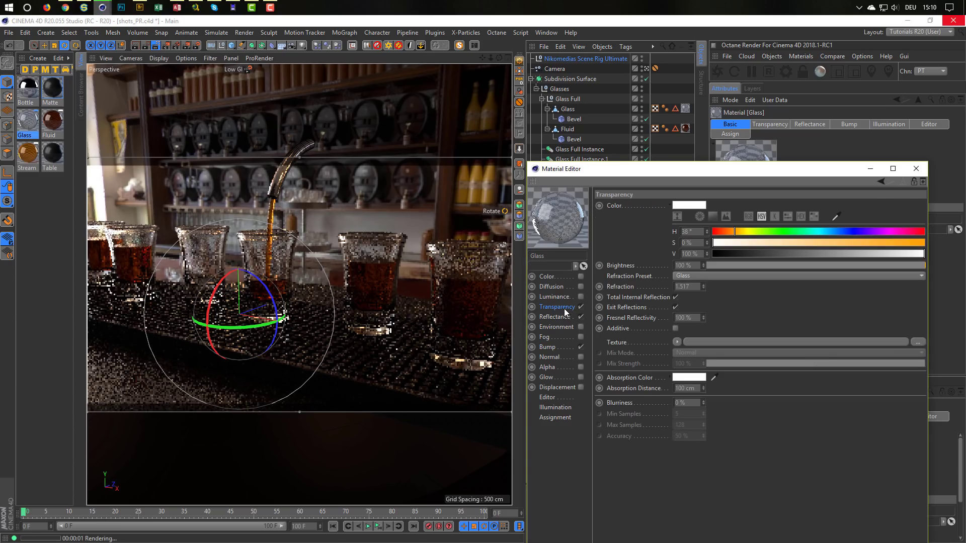
{"action": "left_click", "coordinate": [561, 317]}
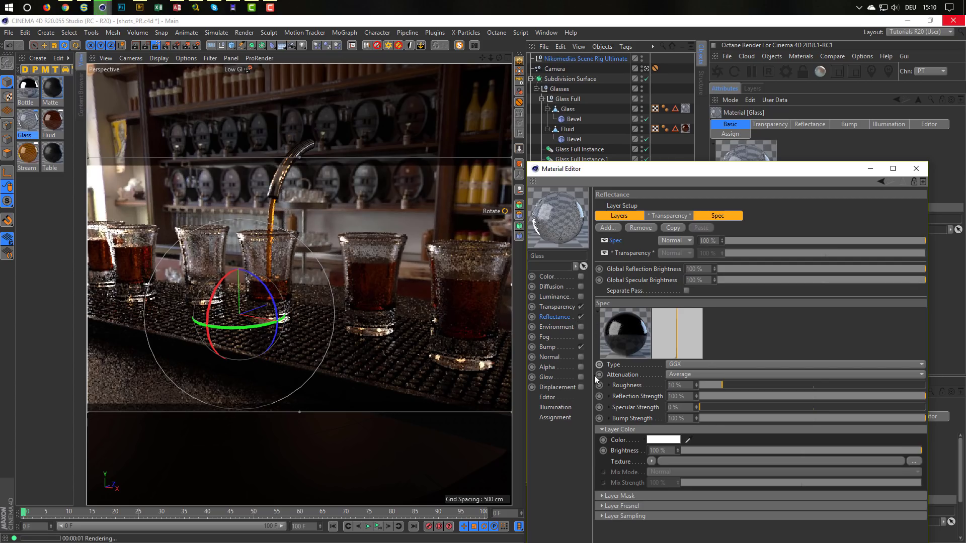
{"action": "left_click", "coordinate": [608, 385]}
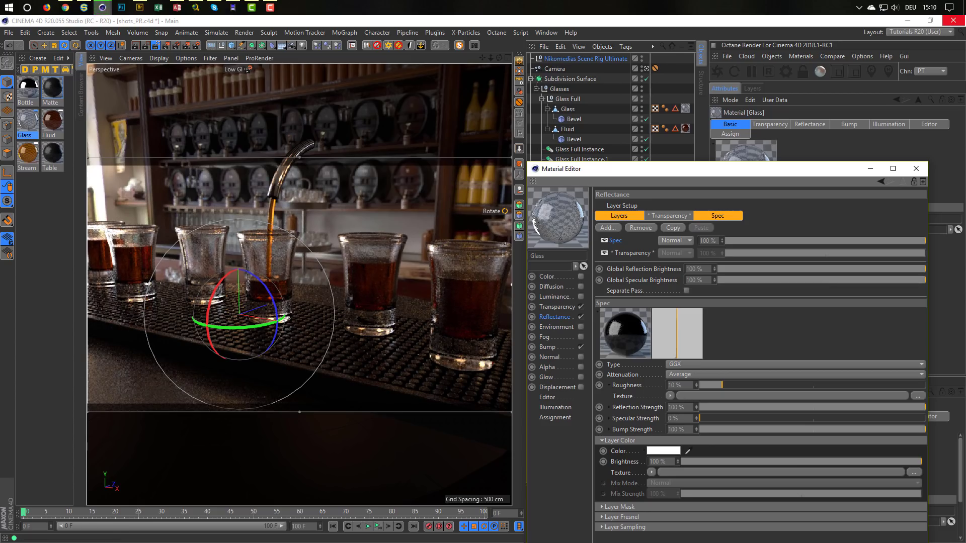
{"action": "left_click", "coordinate": [558, 350]}
{"action": "left_click", "coordinate": [551, 347]}
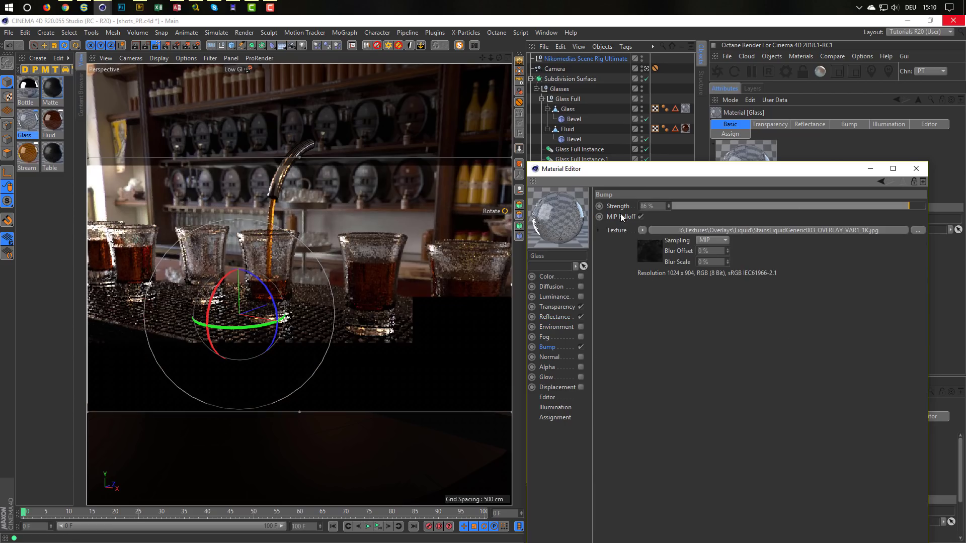
{"action": "right_click", "coordinate": [616, 232]}
{"action": "left_click", "coordinate": [646, 261]}
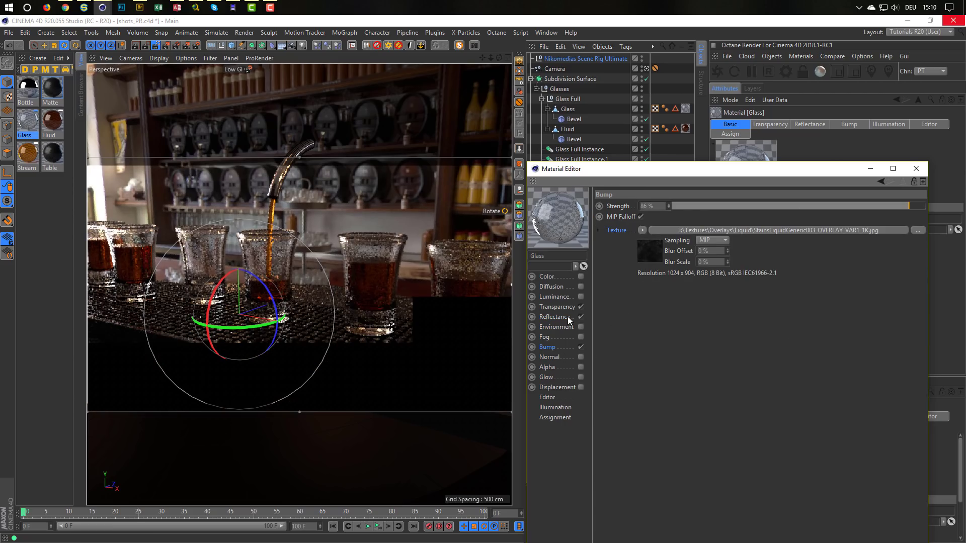
{"action": "left_click", "coordinate": [560, 306]}
{"action": "left_click", "coordinate": [560, 316]}
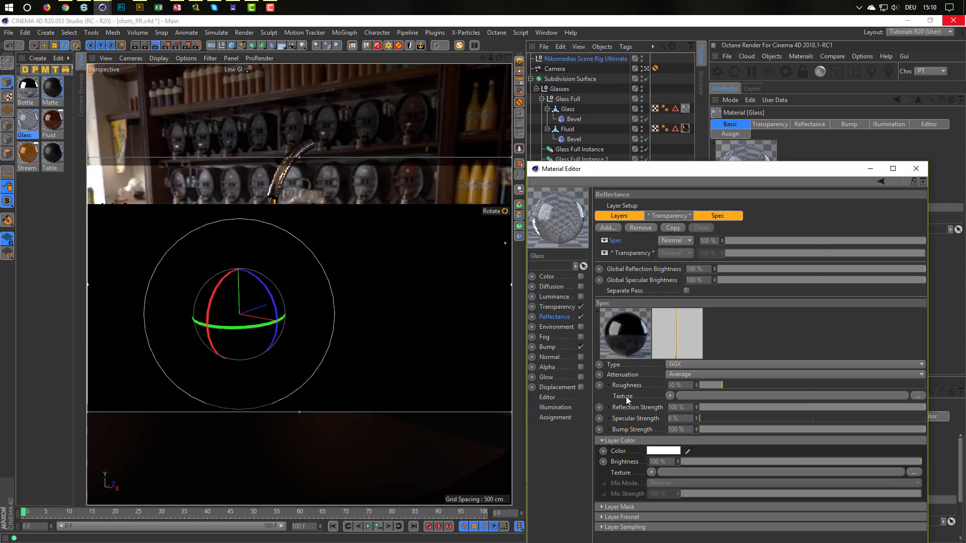
{"action": "right_click", "coordinate": [622, 396]}
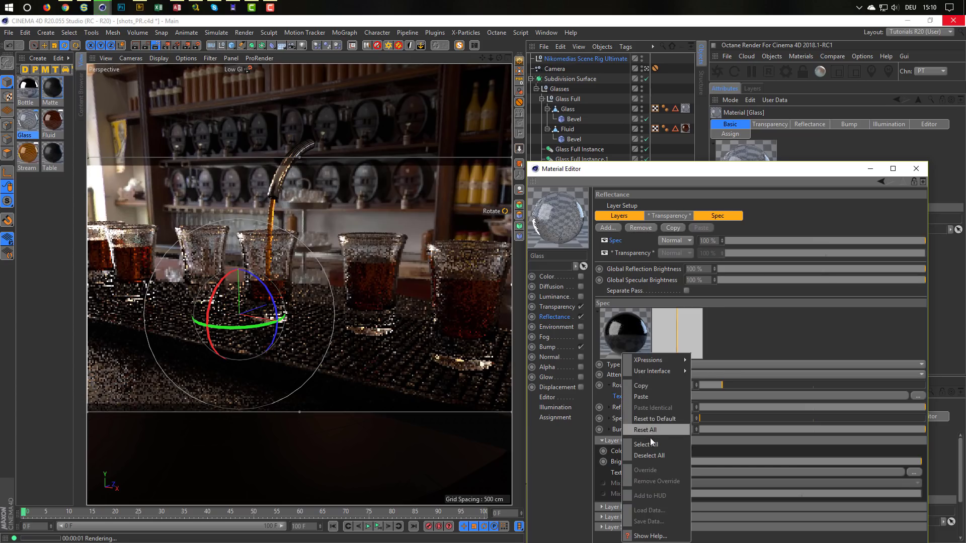
{"action": "left_click", "coordinate": [644, 397]}
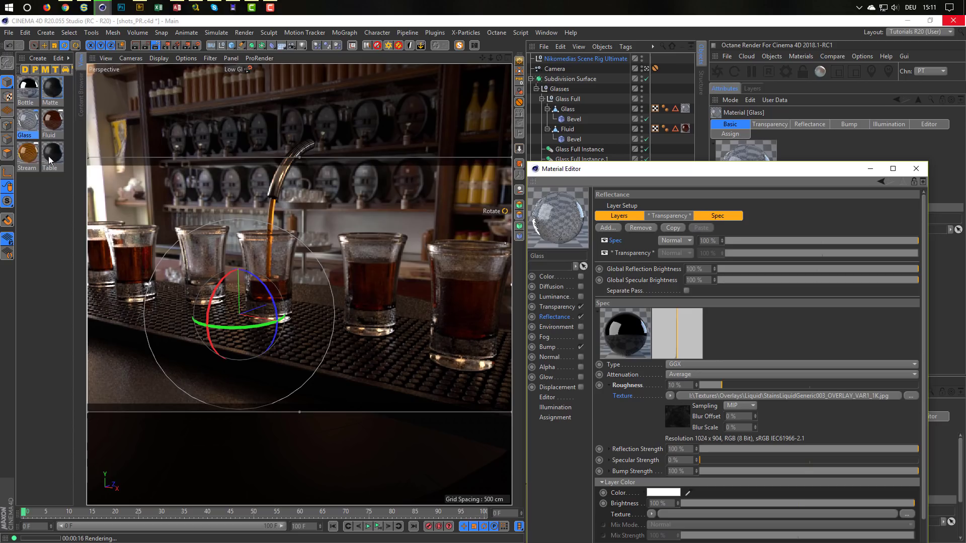
Enable the Matte material's Bump channel, paste the copied stains texture into it and set the strength to 66%.
{"action": "left_click", "coordinate": [53, 93]}
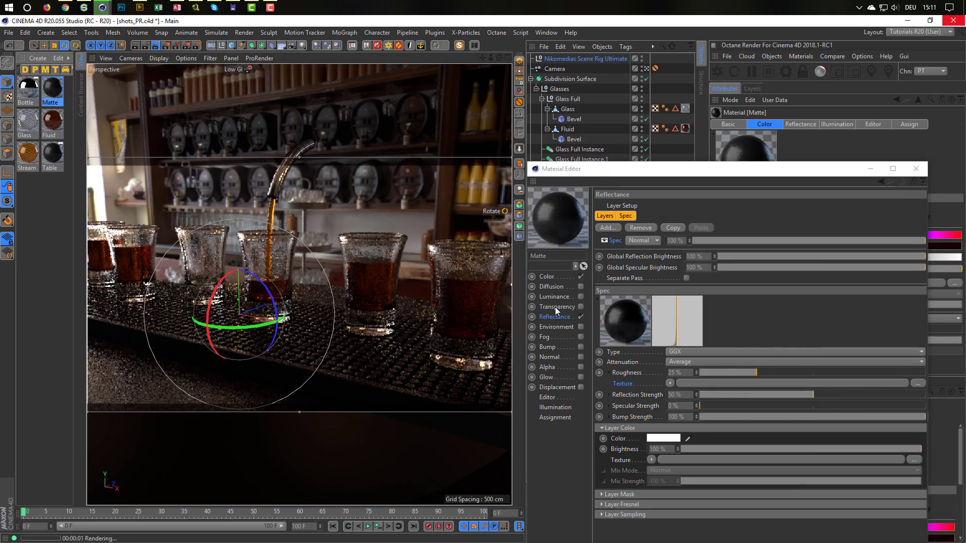
{"action": "left_click", "coordinate": [581, 347]}
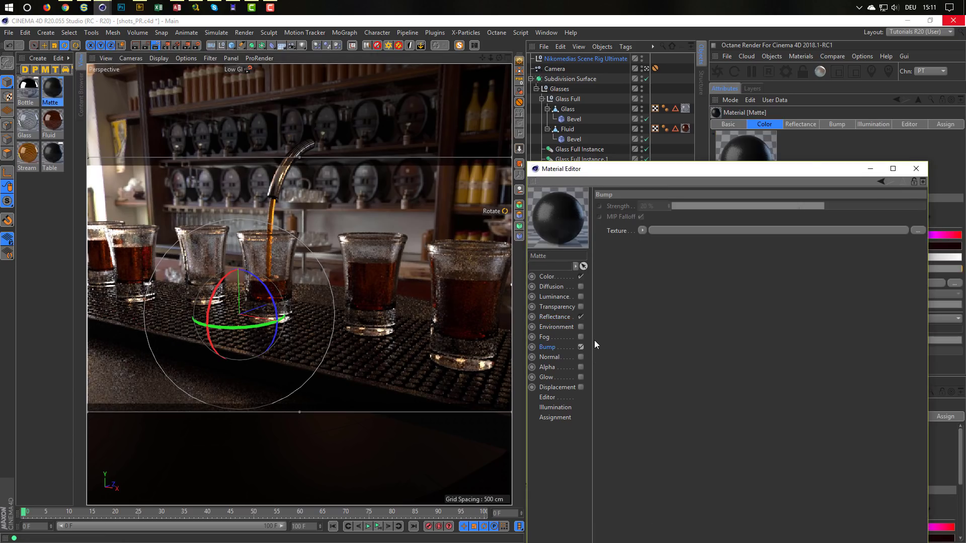
{"action": "right_click", "coordinate": [612, 233]}
{"action": "left_click", "coordinate": [641, 270]}
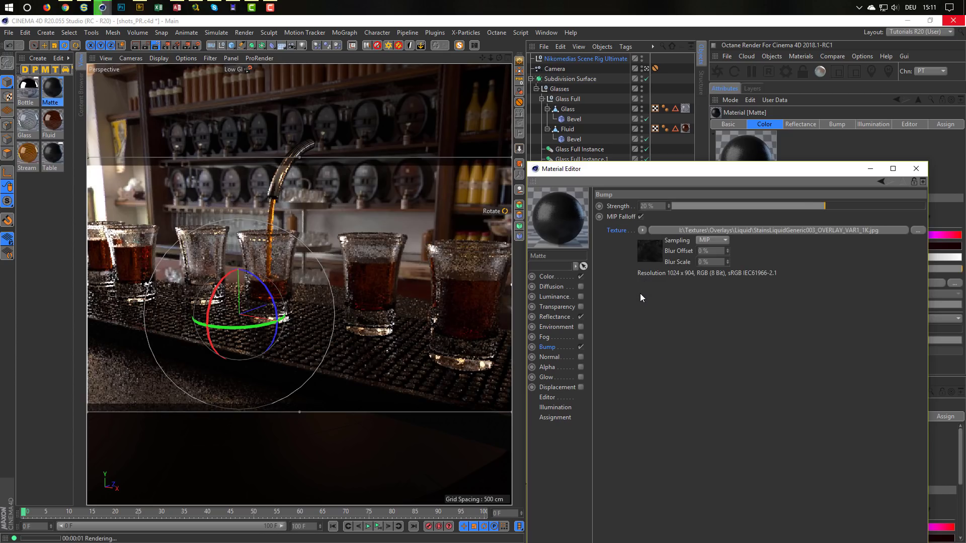
{"action": "left_click_drag", "start_coordinate": [851, 207], "coordinate": [883, 207]}
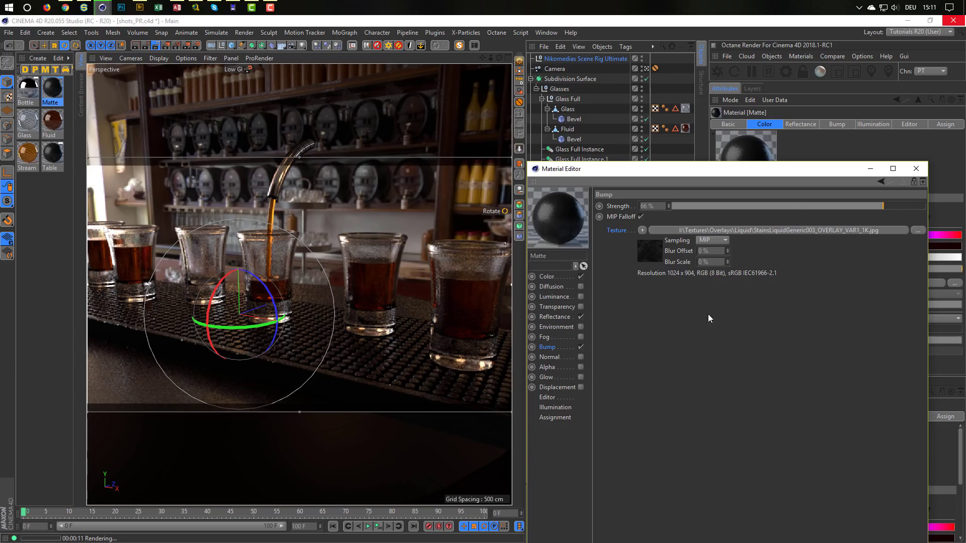
Enable the Table material's Bump channel with the copied stains texture at 6% strength and close the material editor.
{"action": "left_click", "coordinate": [55, 163]}
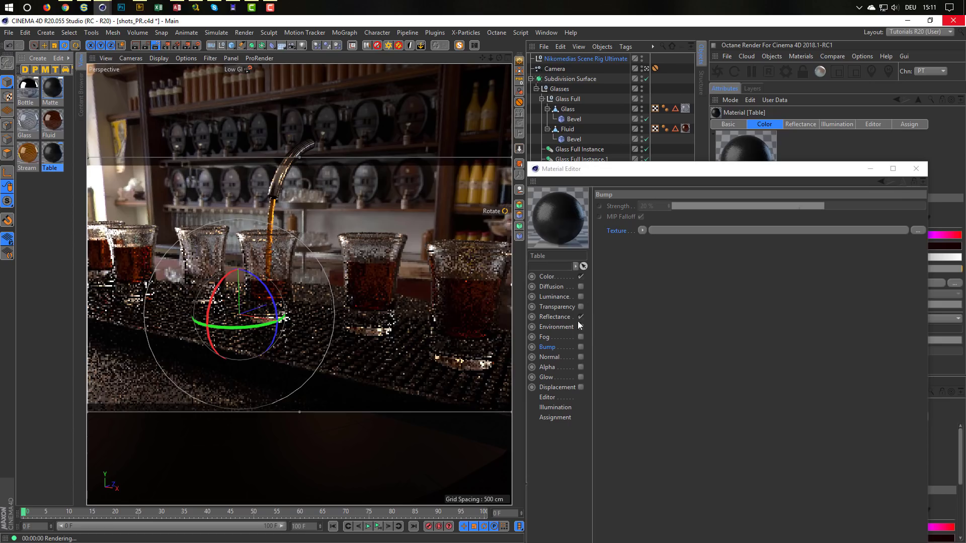
{"action": "left_click", "coordinate": [580, 347]}
{"action": "right_click", "coordinate": [616, 232]}
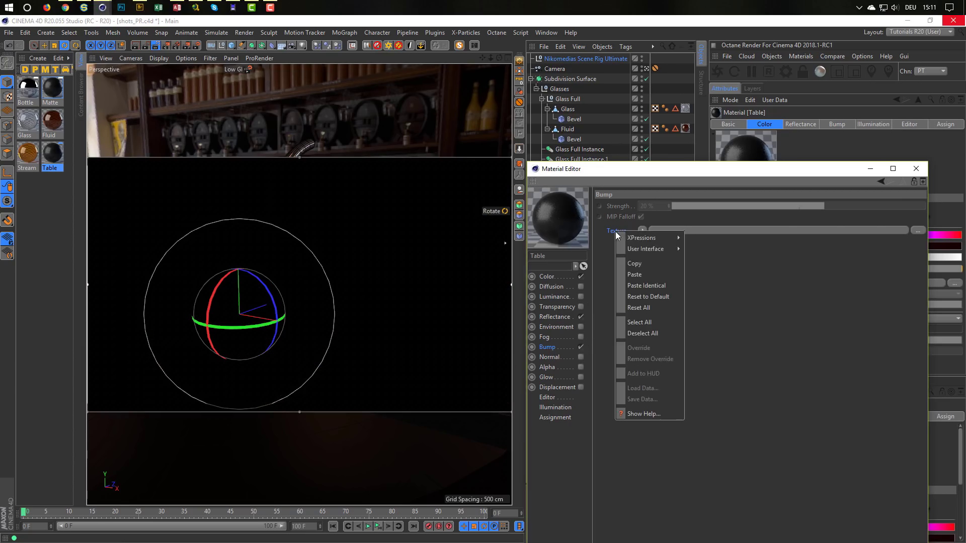
{"action": "left_click", "coordinate": [635, 275]}
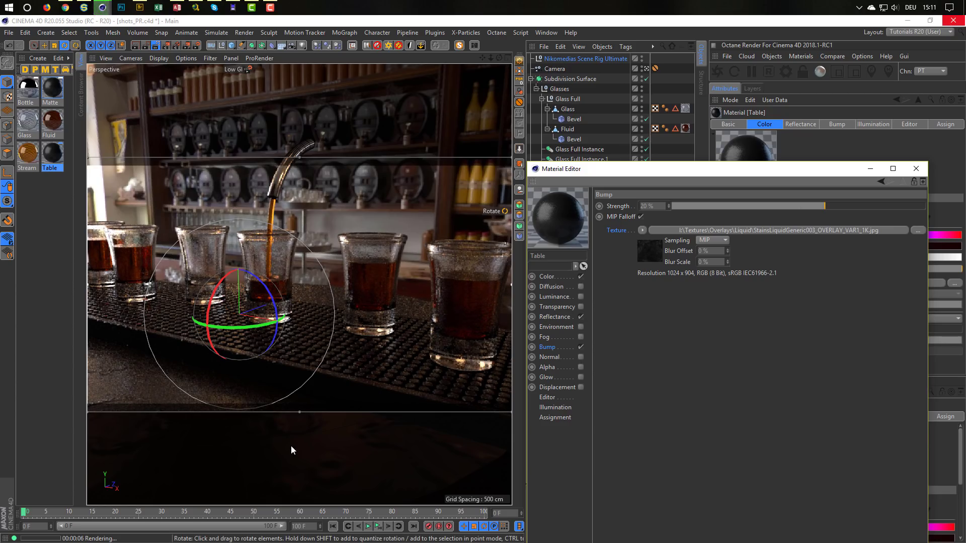
{"action": "mouse_move", "coordinate": [716, 174]}
{"action": "left_mouse_down"}
{"action": "mouse_move", "coordinate": [626, 152]}
{"action": "mouse_move", "coordinate": [705, 166]}
{"action": "left_mouse_up"}
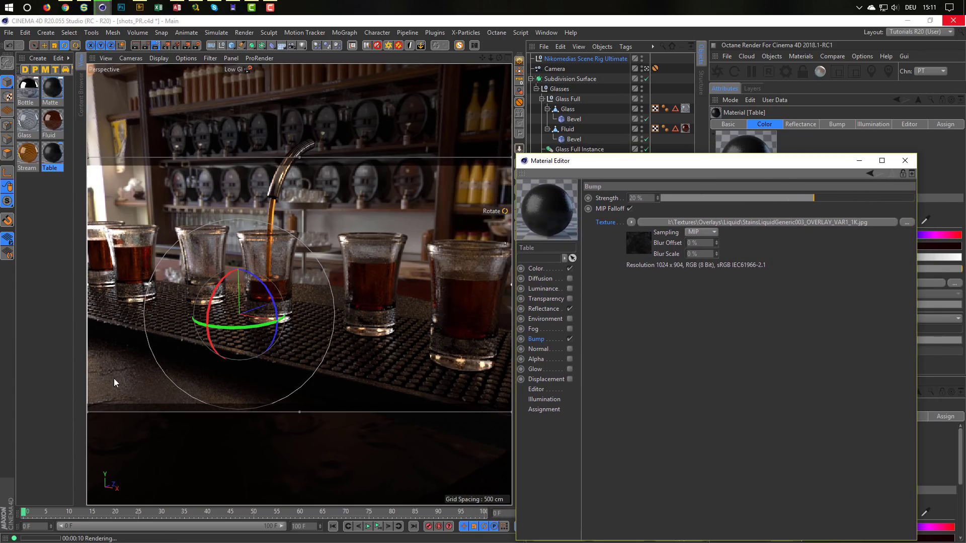
{"action": "left_click_drag", "start_coordinate": [761, 197], "coordinate": [795, 204]}
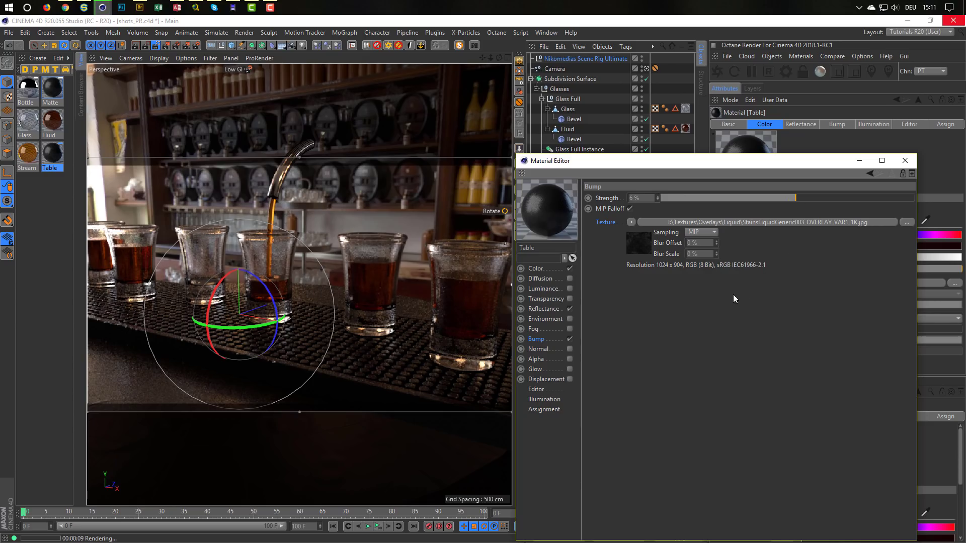
{"action": "left_click", "coordinate": [904, 161]}
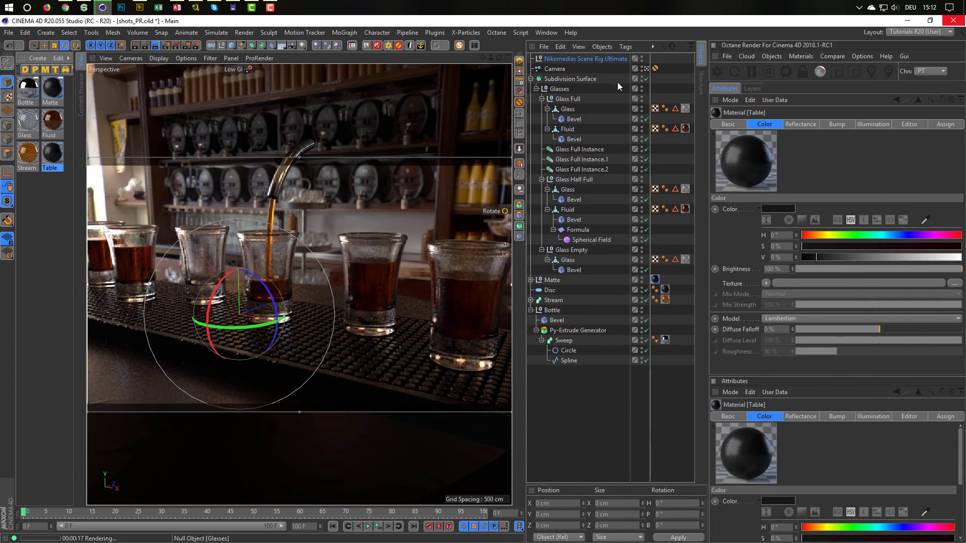
Set the camera's F-Stop to 0.5 in its physical properties.
{"action": "left_click", "coordinate": [560, 68]}
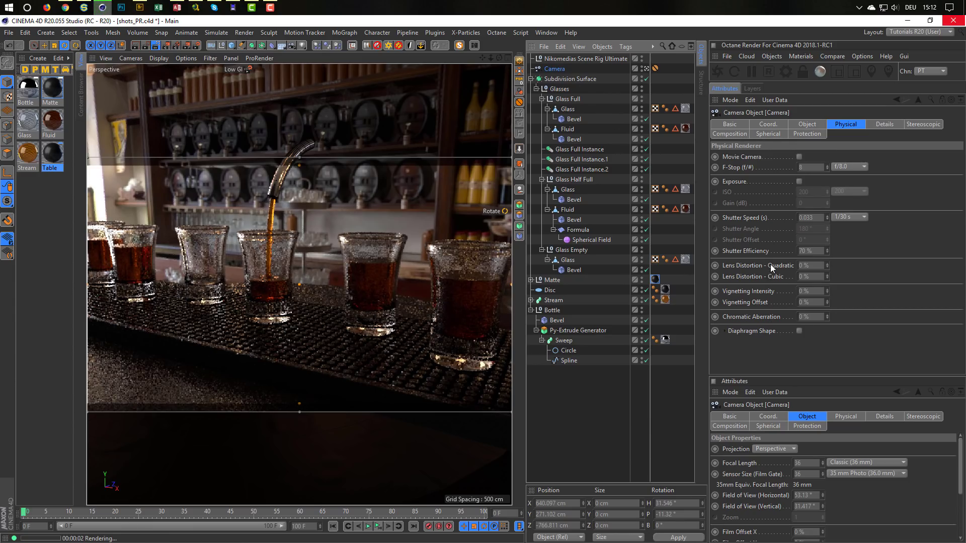
{"action": "left_click", "coordinate": [800, 125]}
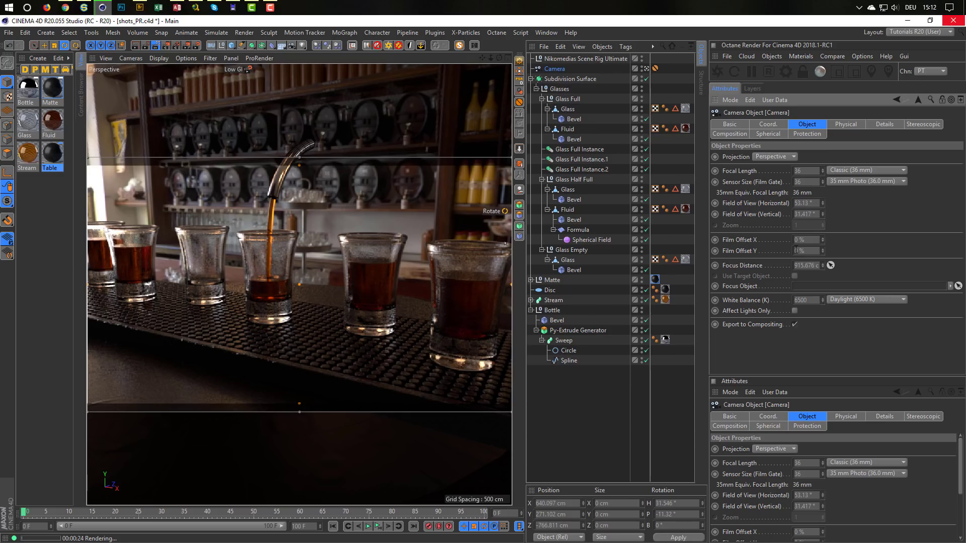
{"action": "left_click", "coordinate": [847, 126]}
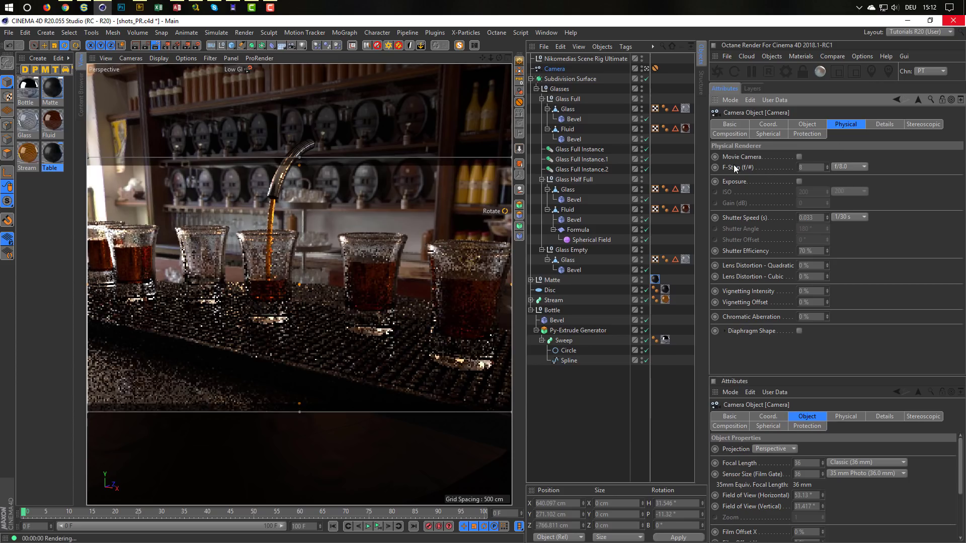
{"action": "left_click_drag", "start_coordinate": [810, 168], "coordinate": [777, 184]}
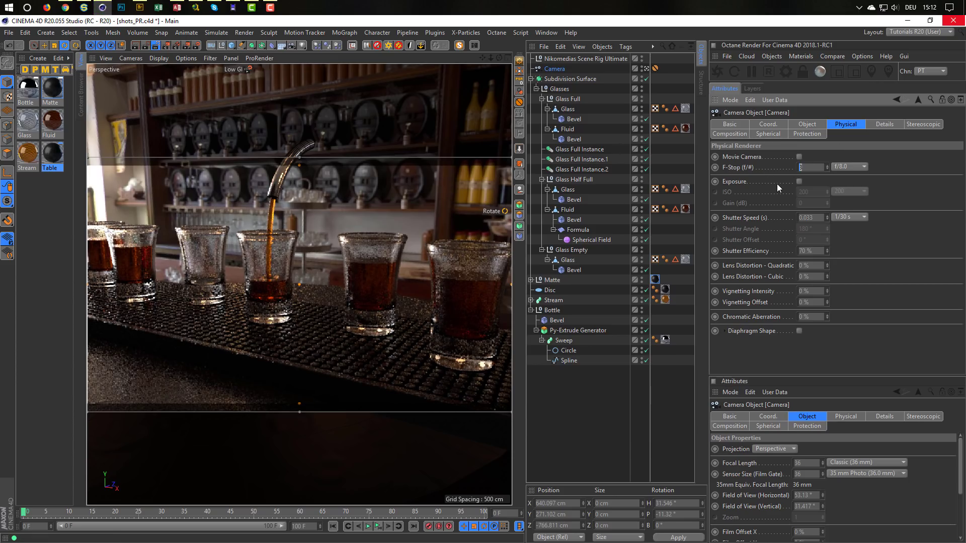
{"action": "type", "text": "0.5"}
{"action": "key", "text": "Return"}
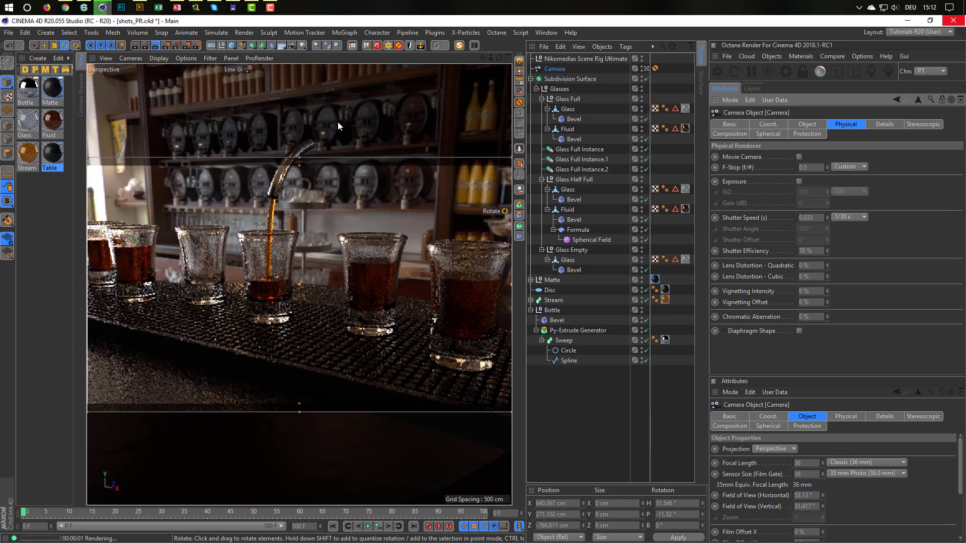
Enable Depth Of Field in the Physical renderer options of the Low GI render setting.
{"action": "left_click", "coordinate": [197, 47]}
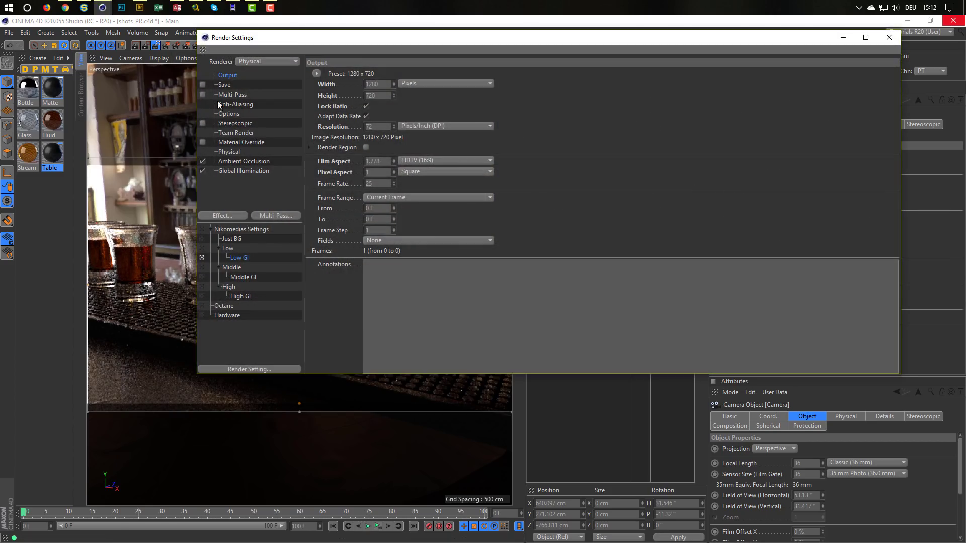
{"action": "left_click", "coordinate": [233, 152]}
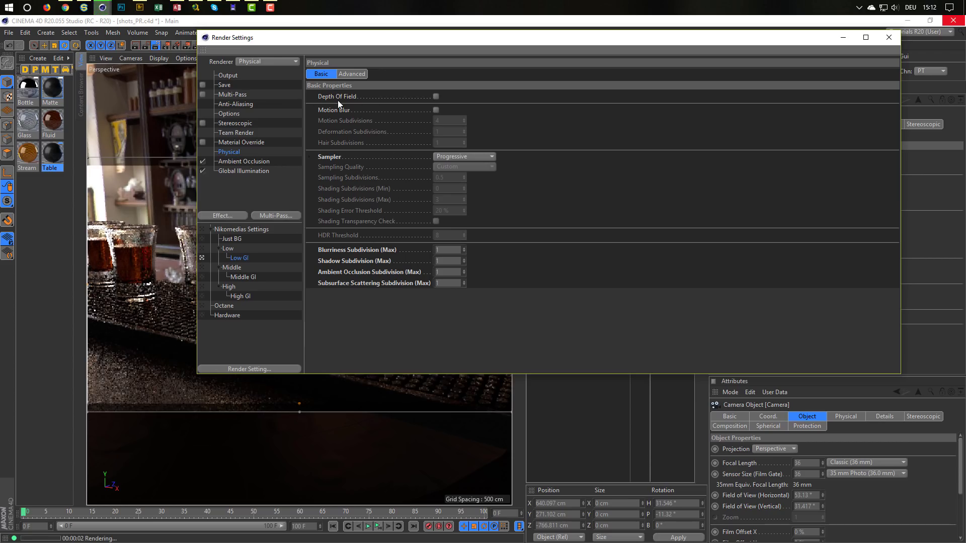
{"action": "left_click", "coordinate": [435, 96]}
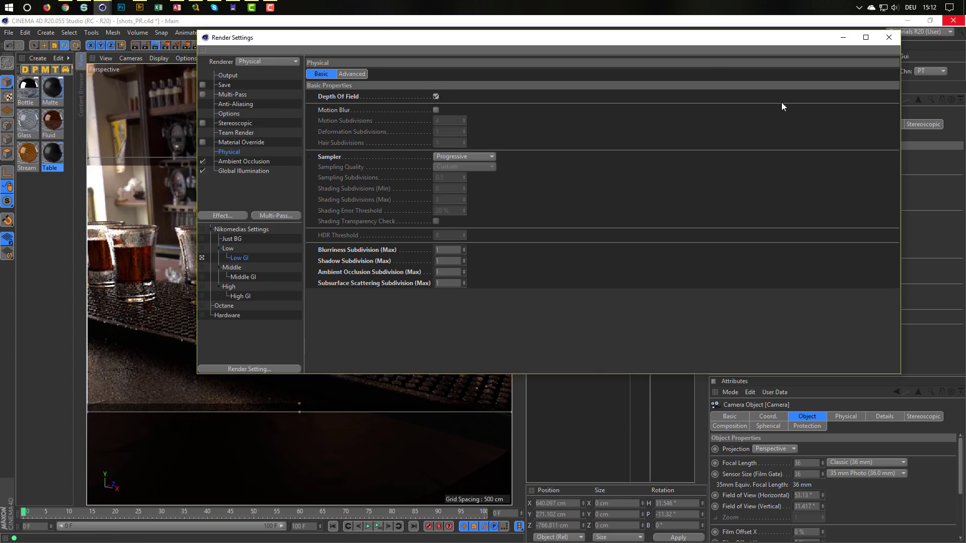
Close the render settings and set the camera's F-Stop to 0.7.
{"action": "left_click", "coordinate": [886, 38]}
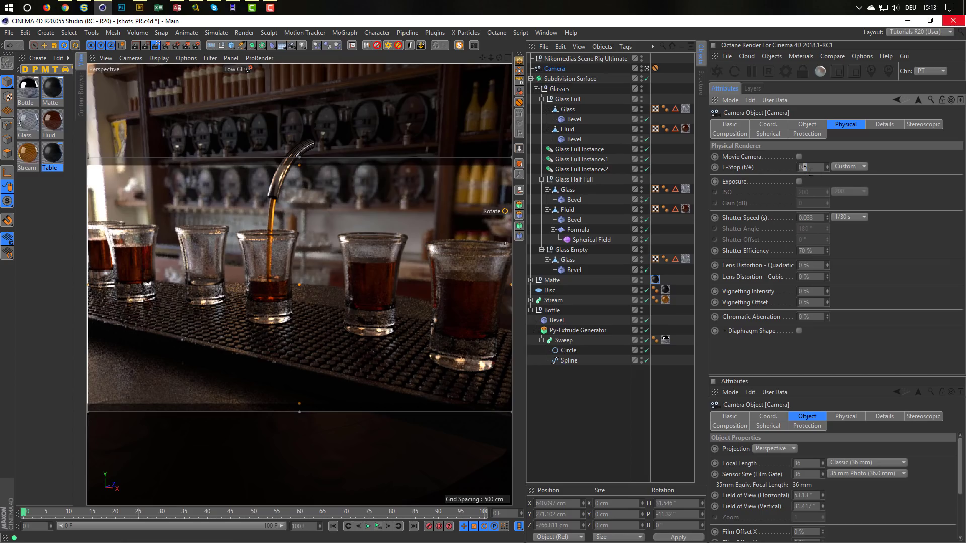
{"action": "key", "text": "Return"}
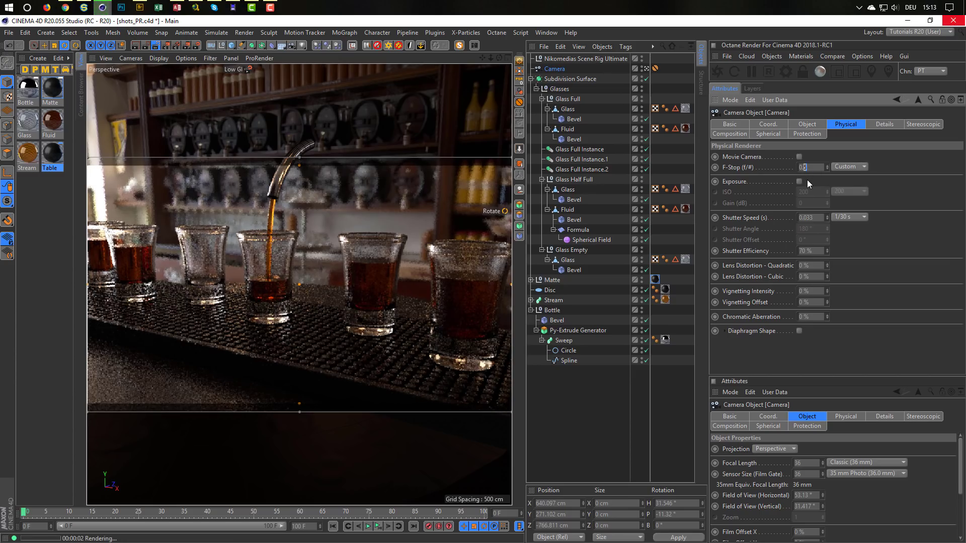
{"action": "type", "text": "0.7"}
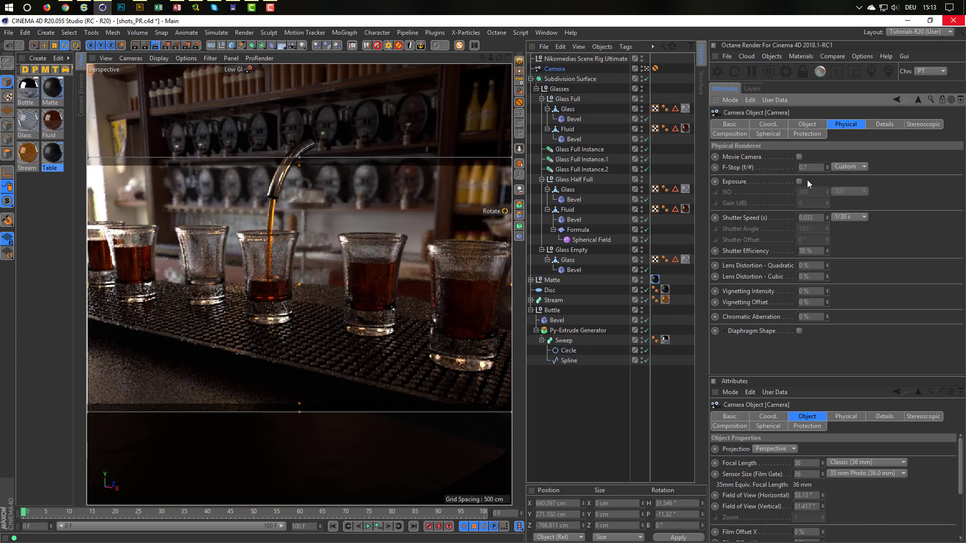
{"action": "key", "text": "Return"}
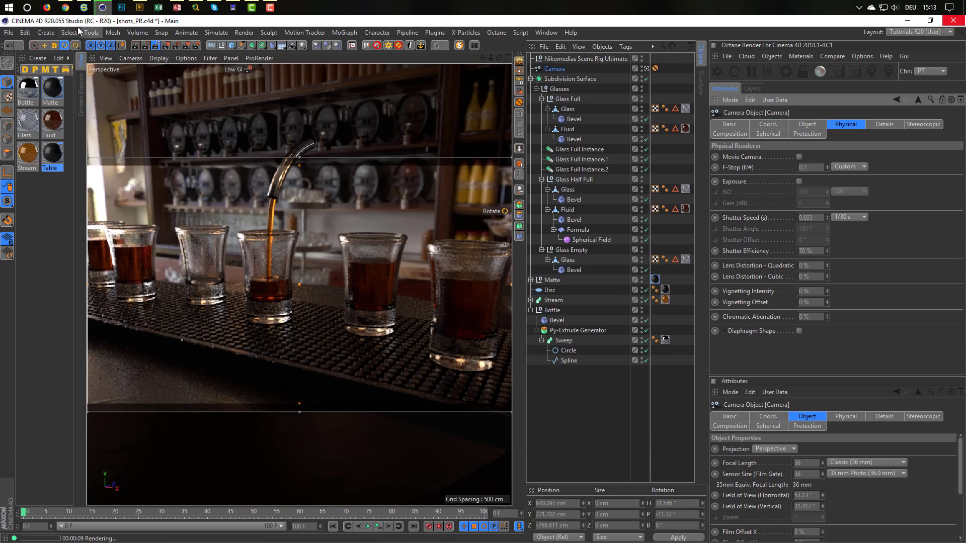
Compare the depth of field in the viewport render with the shot glass reference photo open in Chrome.
{"action": "mouse_move", "coordinate": [67, 10]}
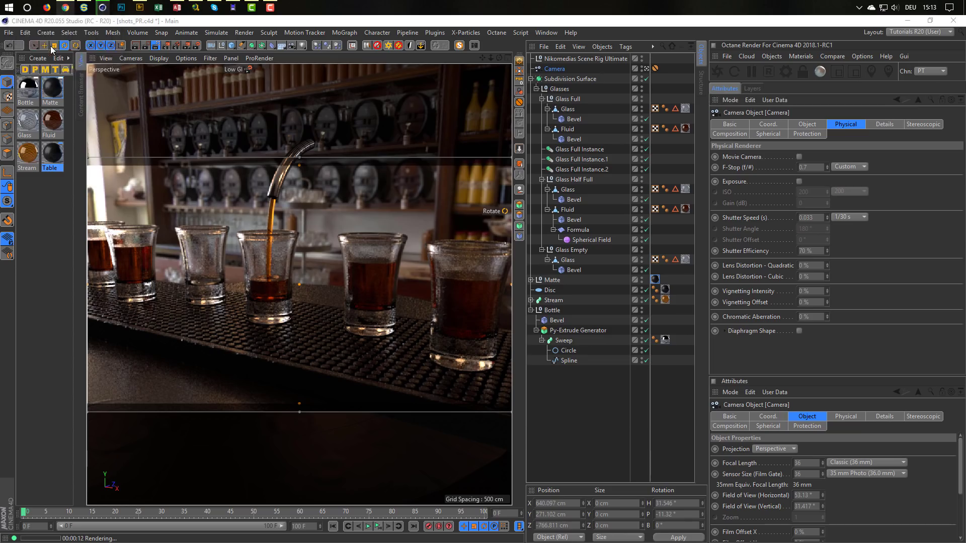
{"action": "left_click", "coordinate": [52, 49]}
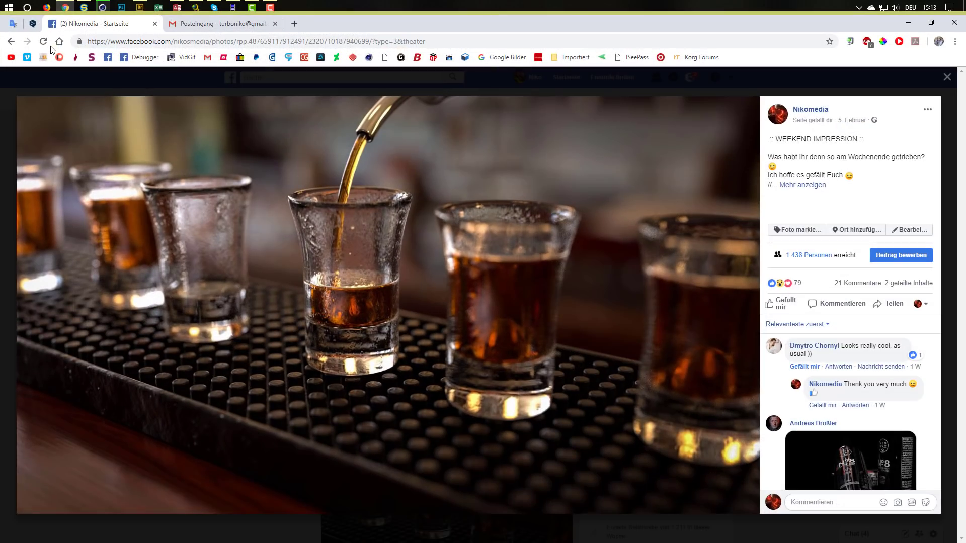
{"action": "left_click", "coordinate": [65, 8]}
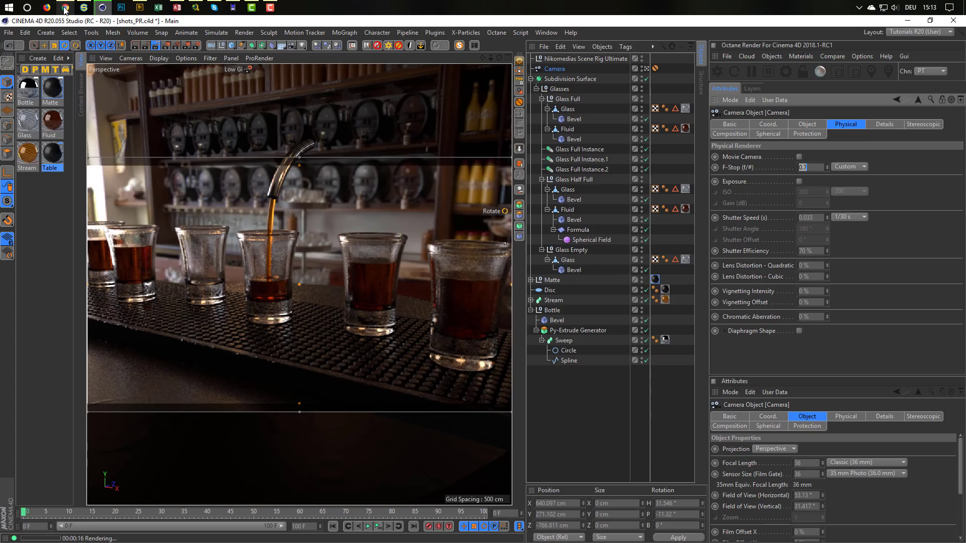
{"action": "left_click", "coordinate": [65, 9]}
{"action": "left_click", "coordinate": [65, 8]}
{"action": "left_click", "coordinate": [65, 8]}
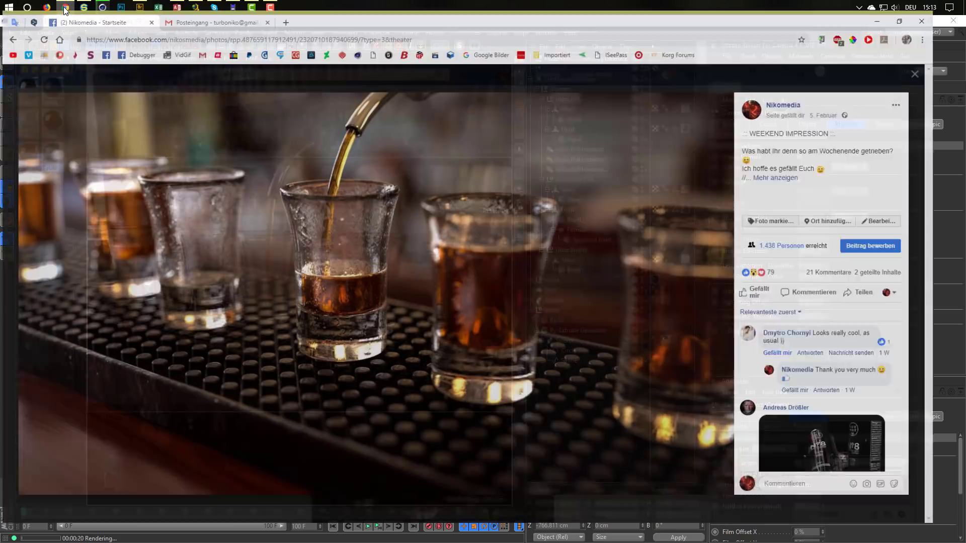
{"action": "left_click", "coordinate": [65, 8]}
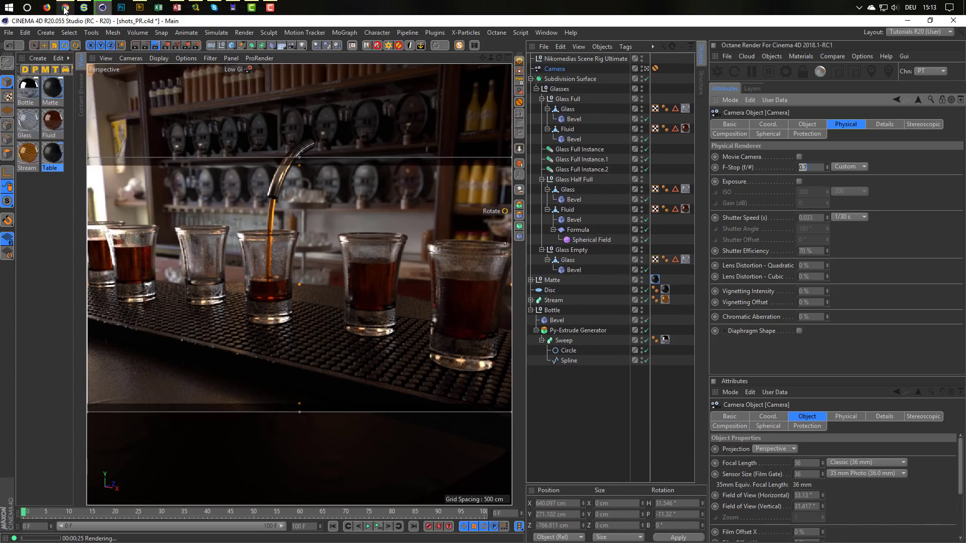
{"action": "left_click", "coordinate": [66, 9]}
{"action": "left_click", "coordinate": [66, 8]}
Stop the interactive render region and tilt the Stream's spline to a pitch of about -2.4°, shifting it to about Z 23 cm.
{"action": "left_click", "coordinate": [155, 44]}
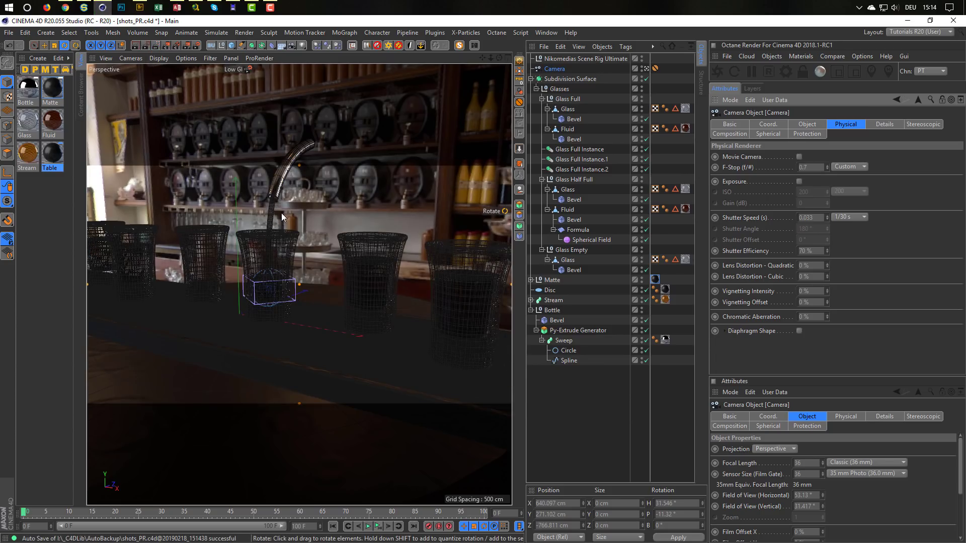
{"action": "left_click", "coordinate": [530, 299]}
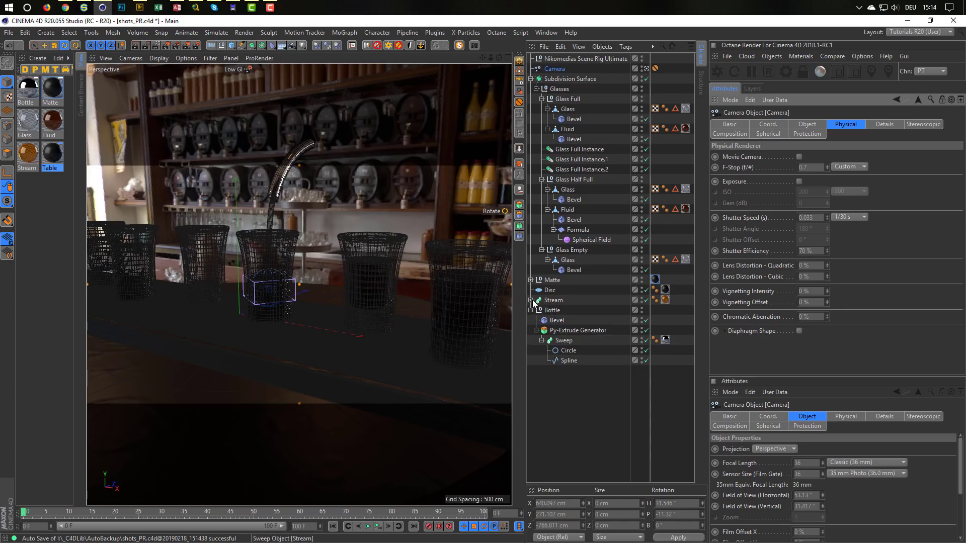
{"action": "left_click", "coordinate": [548, 320]}
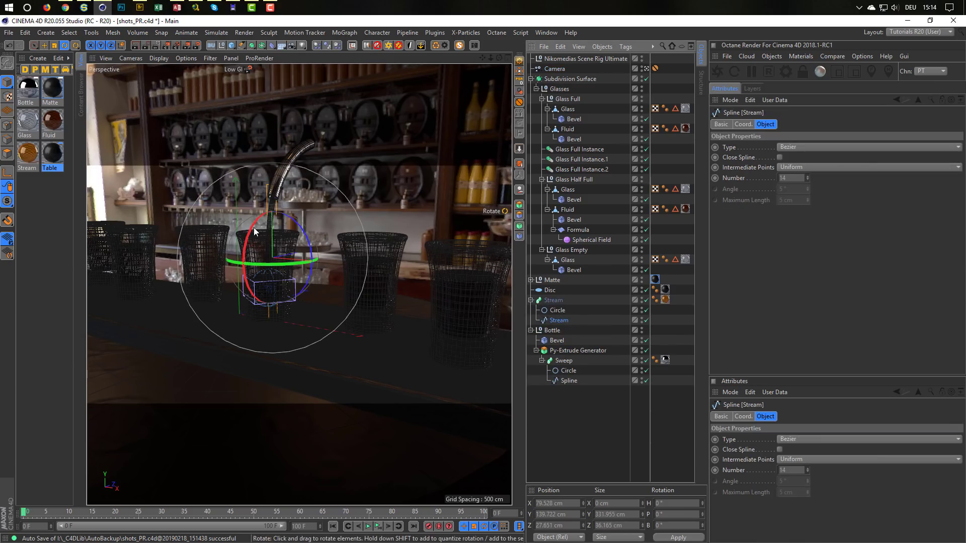
{"action": "left_click_drag", "start_coordinate": [253, 227], "coordinate": [252, 230]}
{"action": "key", "text": "e"}
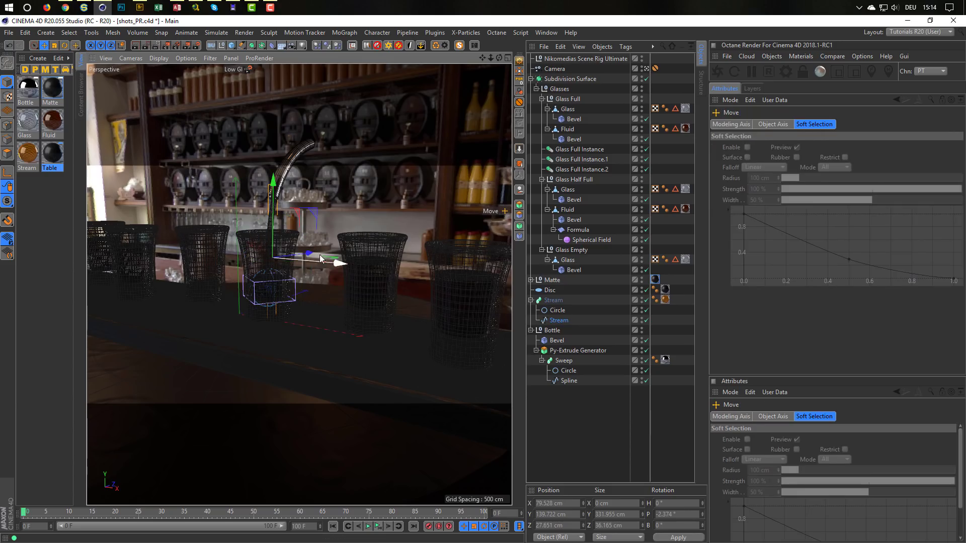
{"action": "left_click_drag", "start_coordinate": [311, 252], "coordinate": [306, 252]}
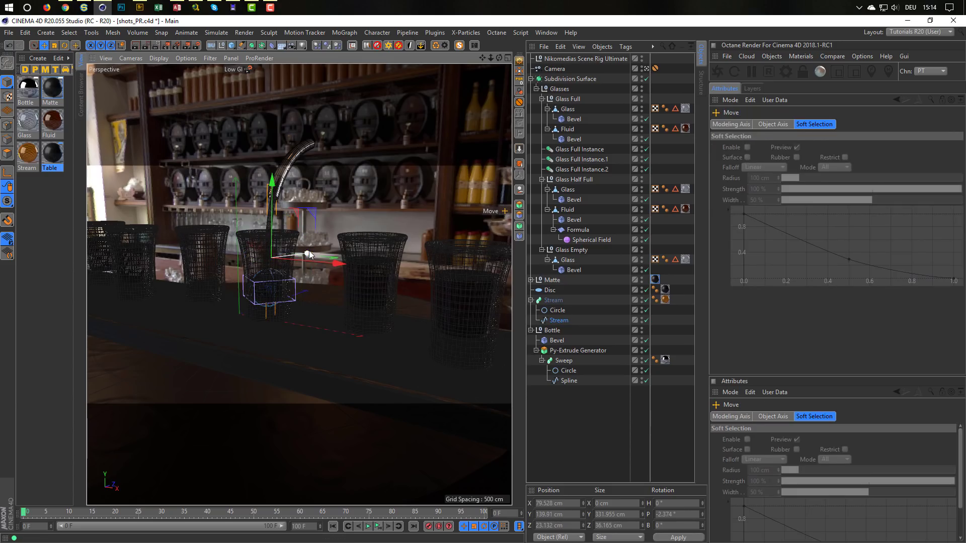
Align the Stream's spline with the spout in the Right view, with a pitch of about -4° and Z about 17.5 cm.
{"action": "middle_click", "coordinate": [306, 251]}
{"action": "middle_click", "coordinate": [397, 324]}
{"action": "scroll", "coordinate": [351, 272], "scroll_direction": "up", "scroll_amount": 2}
{"action": "middle_click", "coordinate": [351, 273]}
{"action": "middle_click", "coordinate": [257, 297]}
{"action": "scroll", "coordinate": [276, 242], "scroll_direction": "down", "scroll_amount": 2}
{"action": "scroll", "coordinate": [302, 270], "scroll_direction": "up", "scroll_amount": 4}
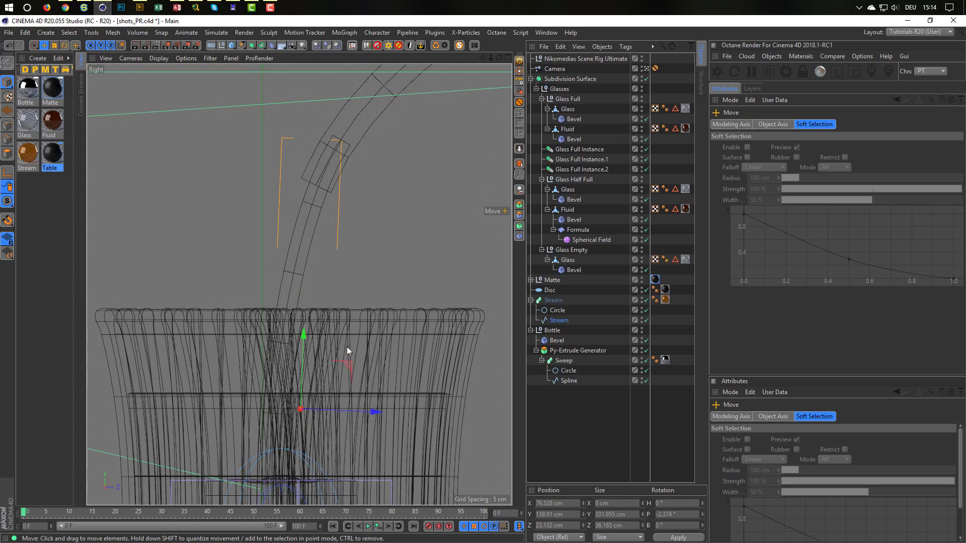
{"action": "left_click_drag", "start_coordinate": [367, 412], "coordinate": [367, 414]}
{"action": "key", "text": "r"}
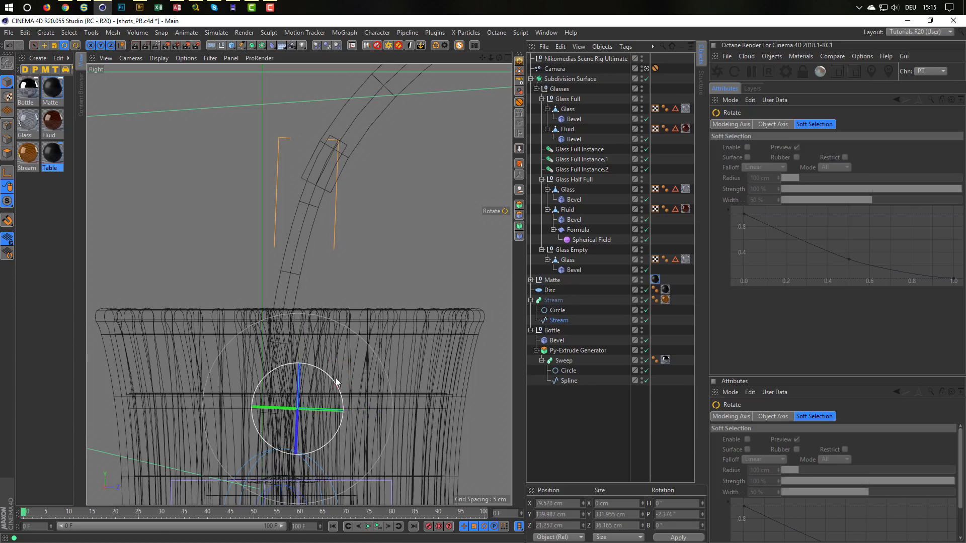
{"action": "left_click_drag", "start_coordinate": [335, 379], "coordinate": [333, 383]}
{"action": "key", "text": "e"}
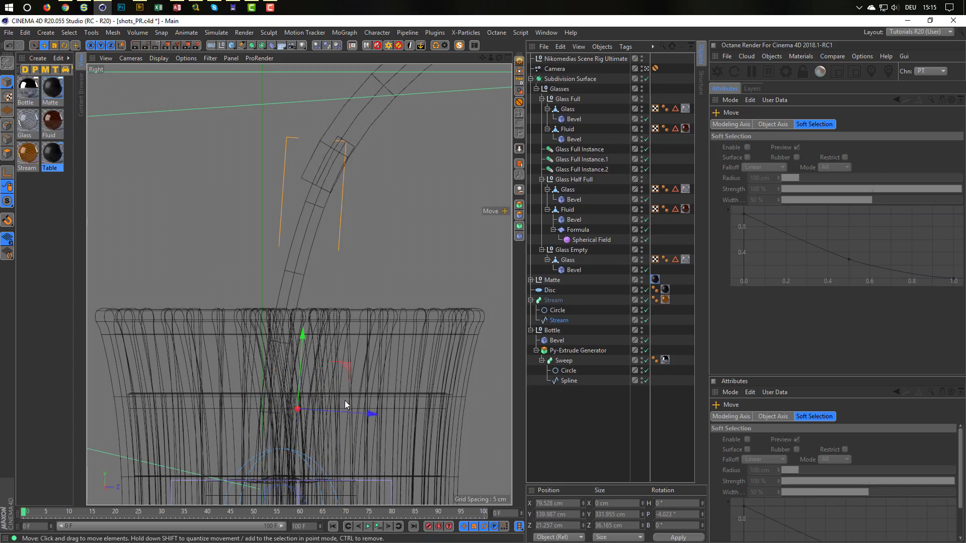
{"action": "left_click_drag", "start_coordinate": [366, 415], "coordinate": [361, 413]}
{"action": "middle_click", "coordinate": [361, 414]}
{"action": "middle_click", "coordinate": [204, 76]}
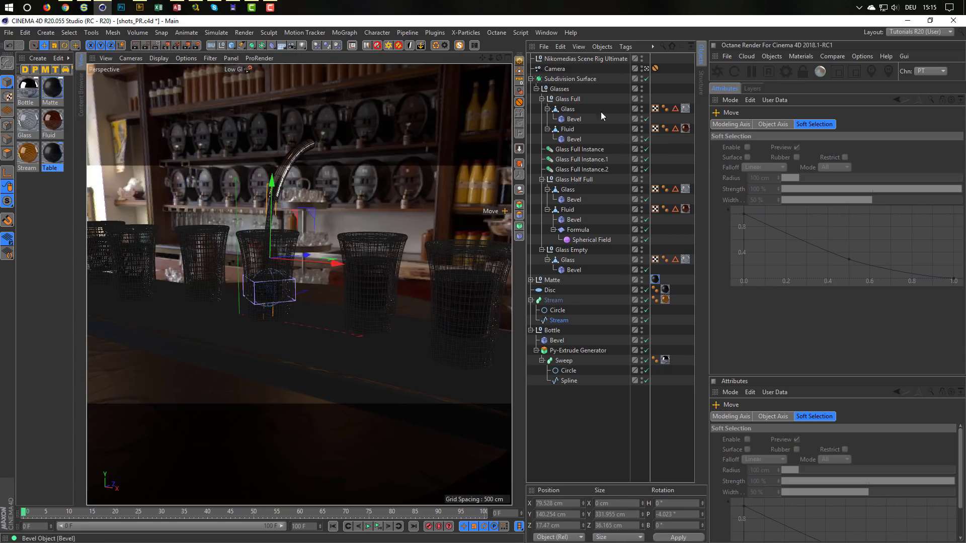
Restart the interactive render region in the perspective view and deselect all objects.
{"action": "left_click", "coordinate": [147, 45]}
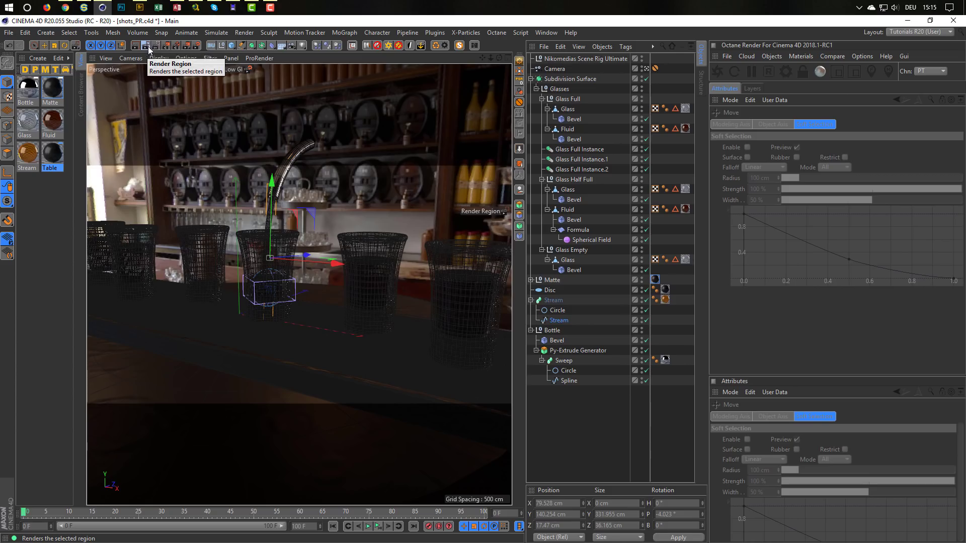
{"action": "left_click", "coordinate": [156, 46]}
{"action": "left_click", "coordinate": [577, 442]}
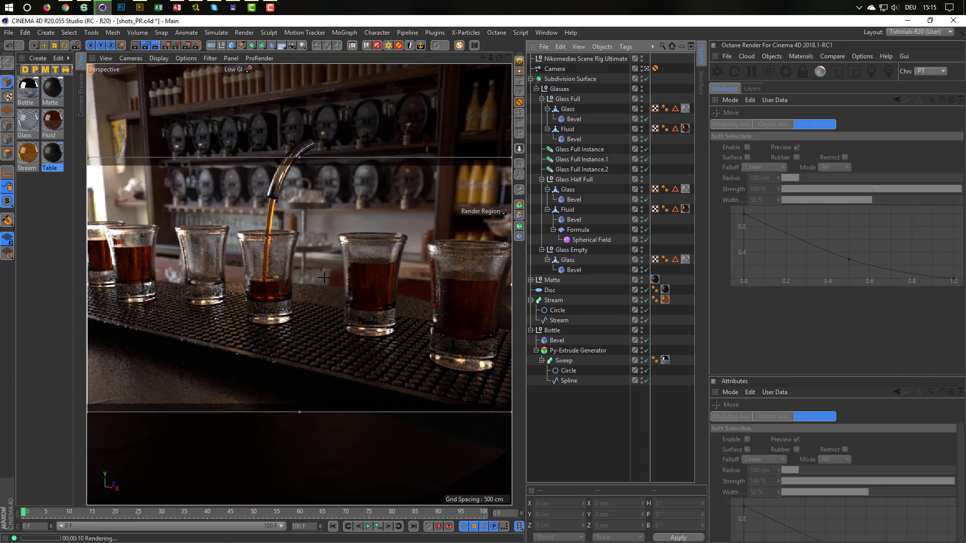
Select the Bottle's Sweep, toggle the interactive render region's Gadget Overlay off and on again, and clear the selection.
{"action": "left_click", "coordinate": [564, 360]}
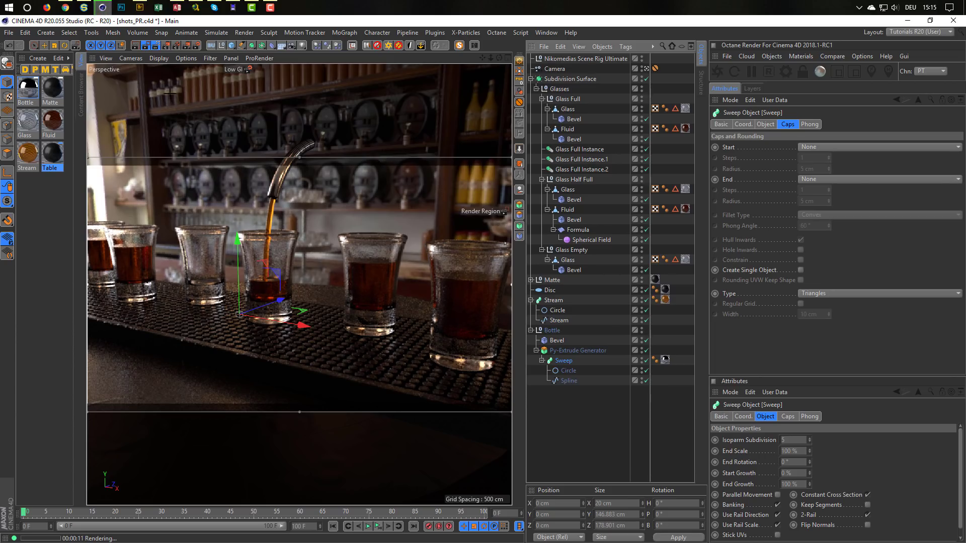
{"action": "left_click", "coordinate": [157, 46]}
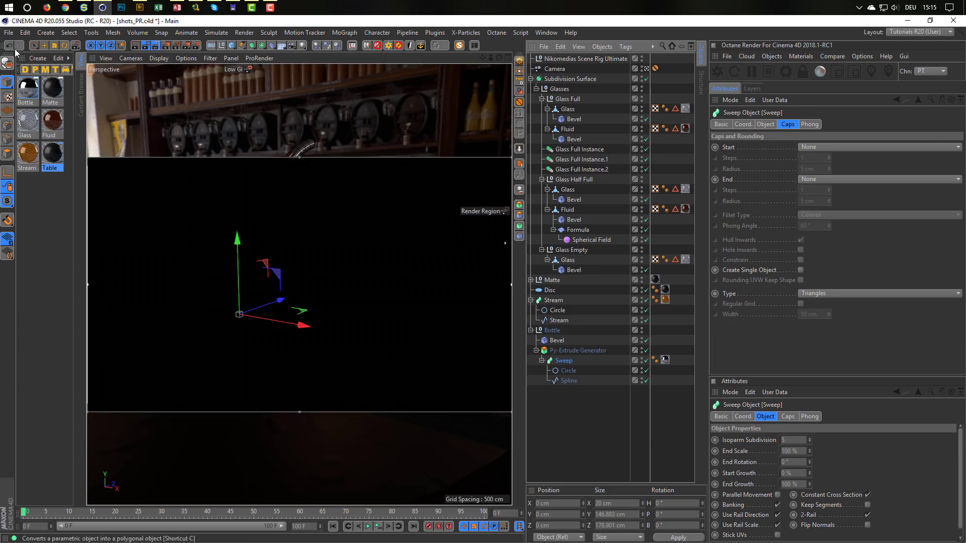
{"action": "left_click", "coordinate": [35, 46]}
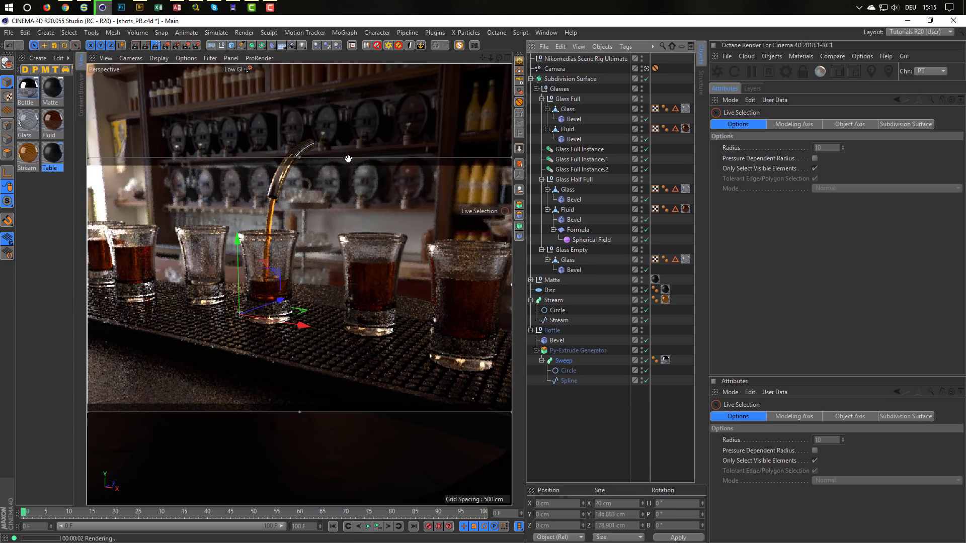
{"action": "right_click", "coordinate": [350, 157]}
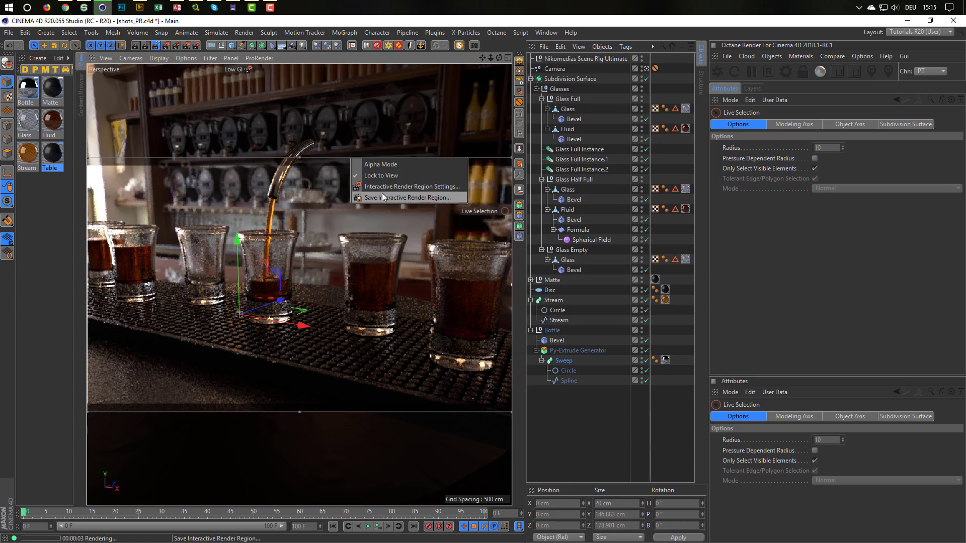
{"action": "left_click", "coordinate": [414, 186]}
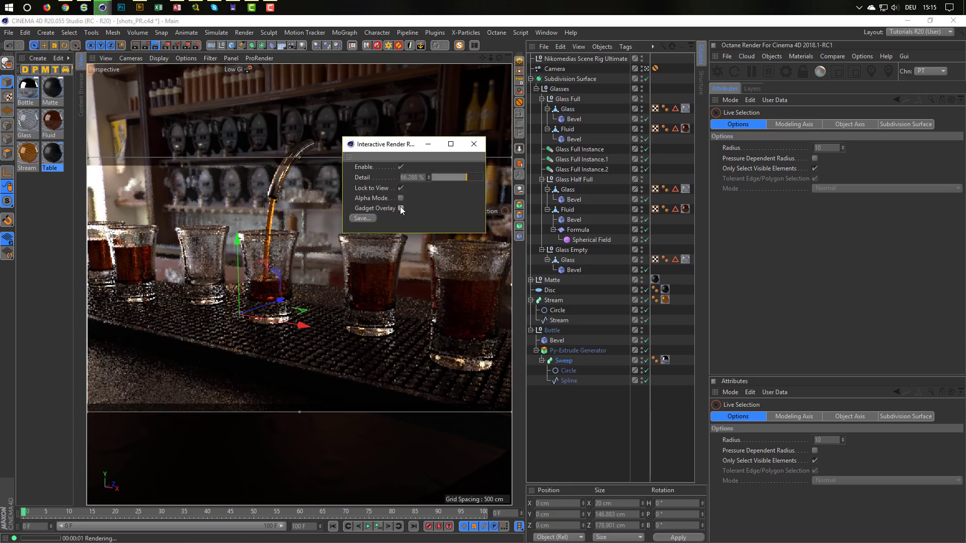
{"action": "left_click", "coordinate": [400, 208]}
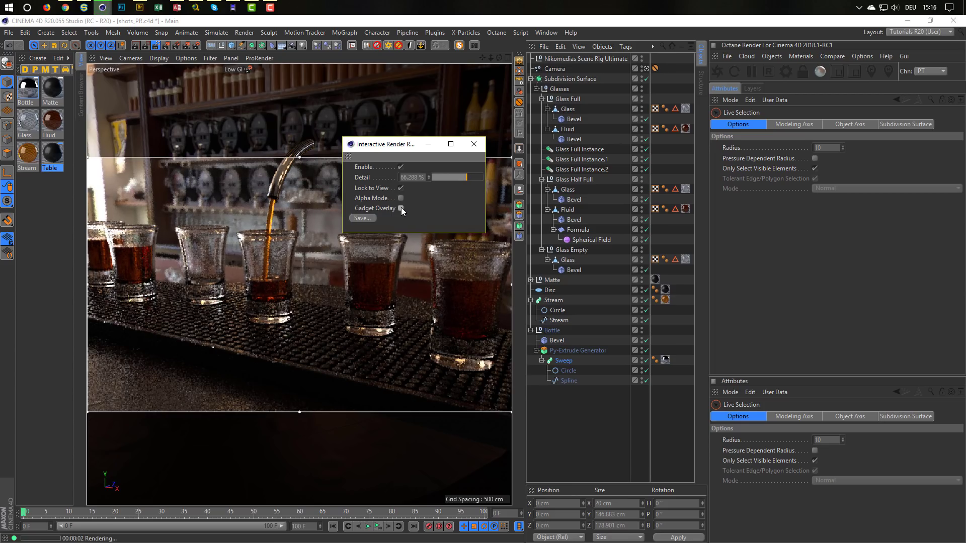
{"action": "left_click", "coordinate": [401, 208]}
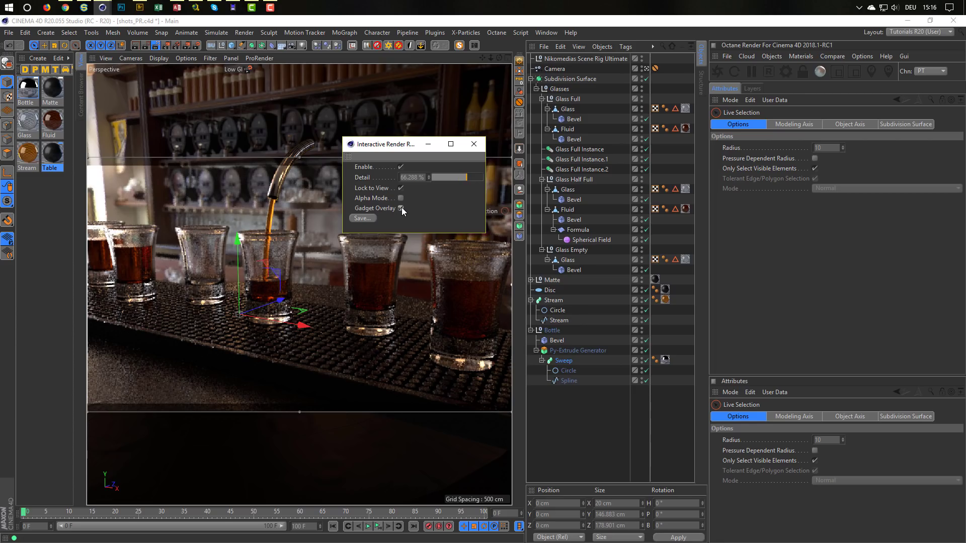
{"action": "left_click", "coordinate": [480, 146]}
{"action": "left_click", "coordinate": [611, 415]}
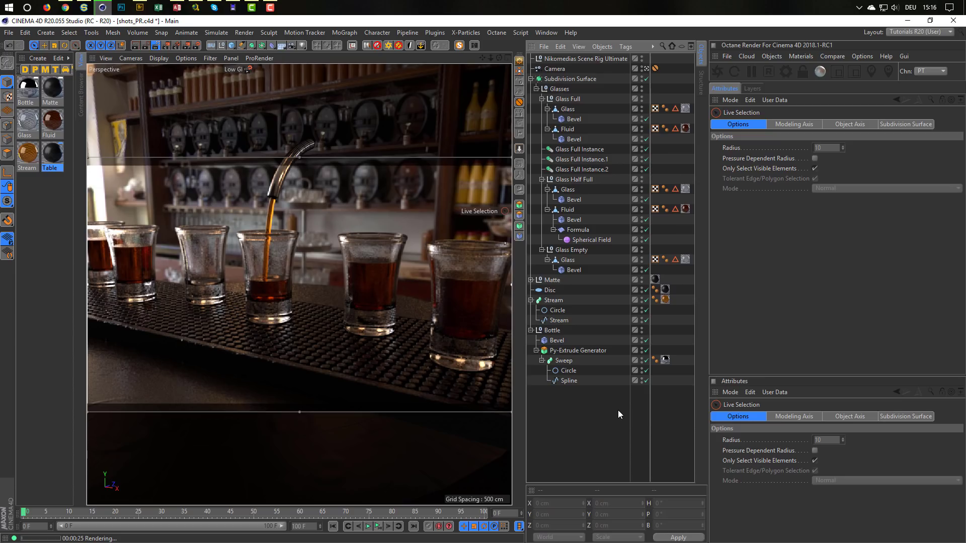
Set the scene rig's HDRI Light Intensity to 150% and its Reflection Brightness to 10%.
{"action": "left_click", "coordinate": [568, 59]}
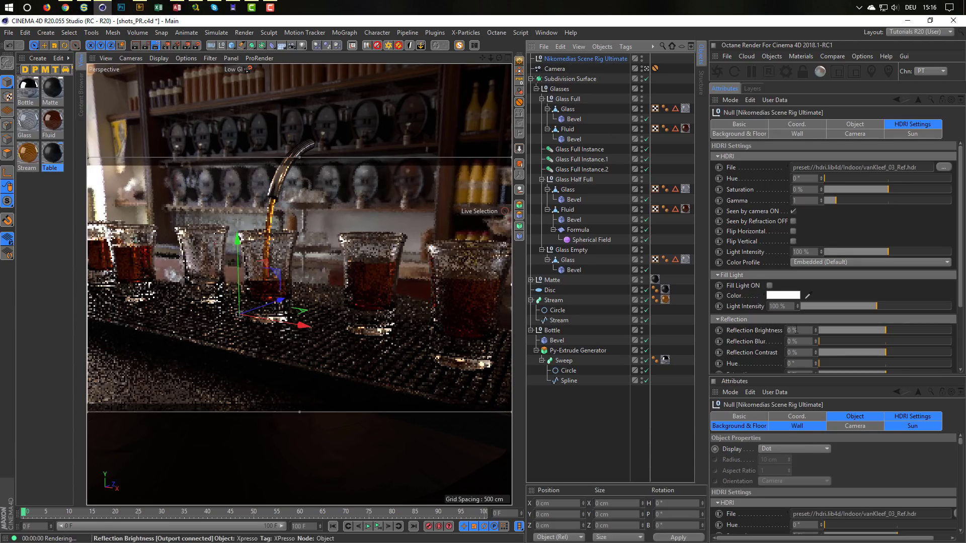
{"action": "left_click_drag", "start_coordinate": [810, 252], "coordinate": [764, 265]}
{"action": "type", "text": "150"}
{"action": "key", "text": "Return"}
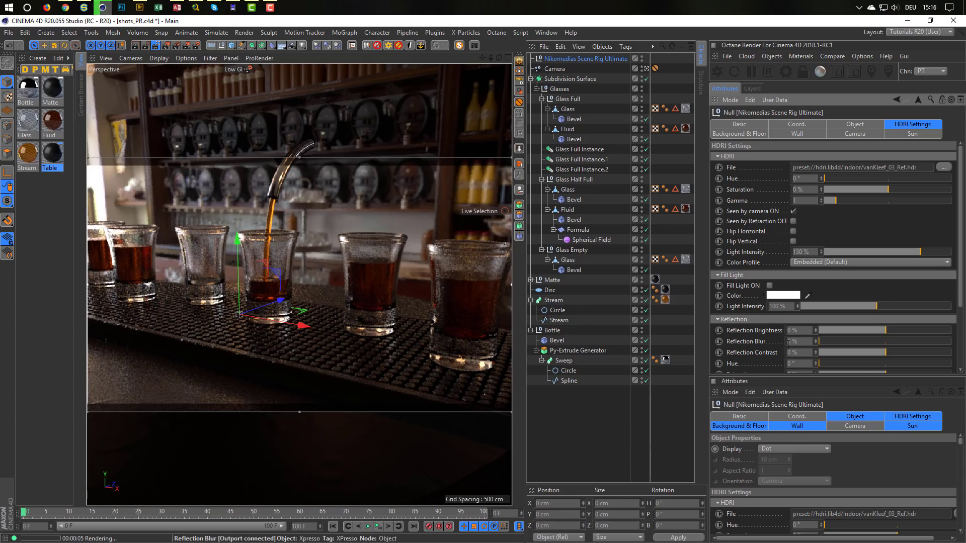
{"action": "left_click_drag", "start_coordinate": [799, 331], "coordinate": [764, 340]}
{"action": "type", "text": "10"}
{"action": "key", "text": "Return"}
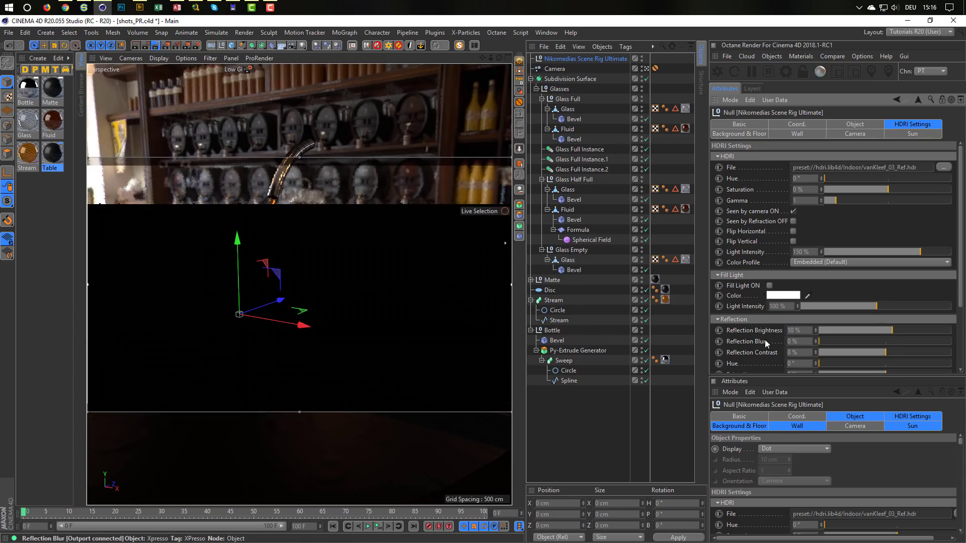